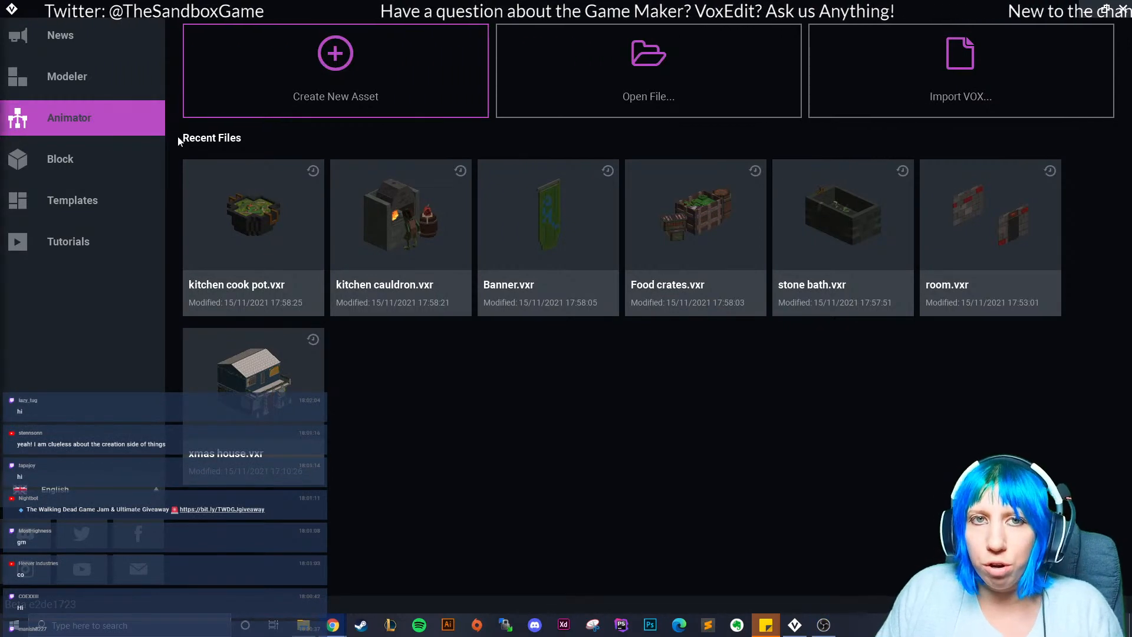
Maximise the Chrome window showing The Sandbox website over VoxEdit.
left_click_drag(108, 144, 413, 3)
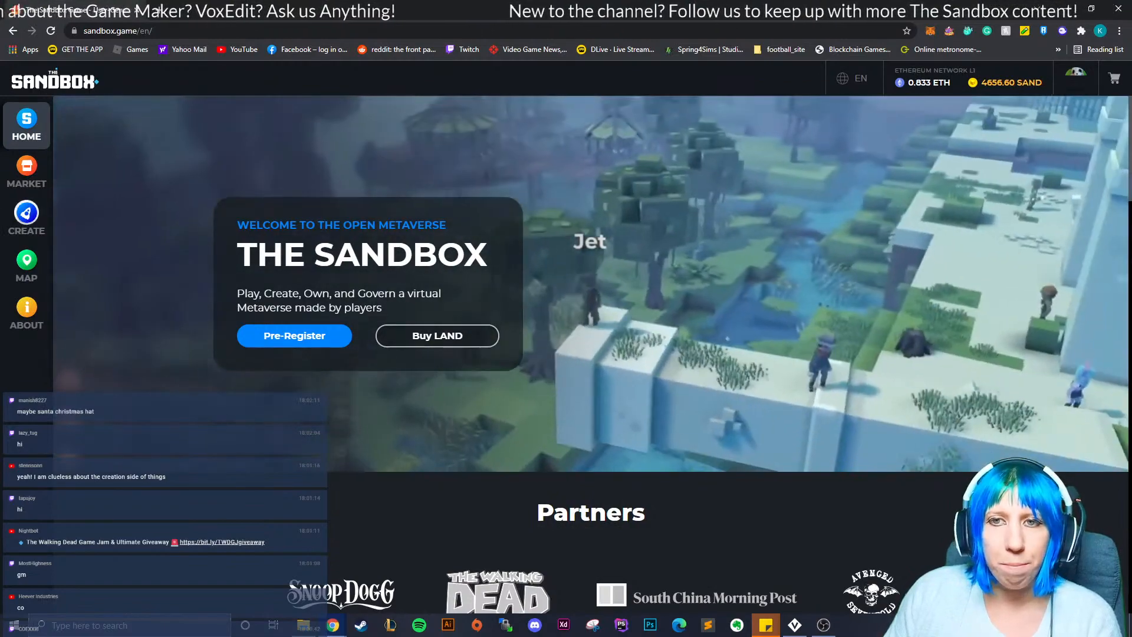
Browse The Sandbox site's Create, VoxEdit and About pages.
left_click(27, 219)
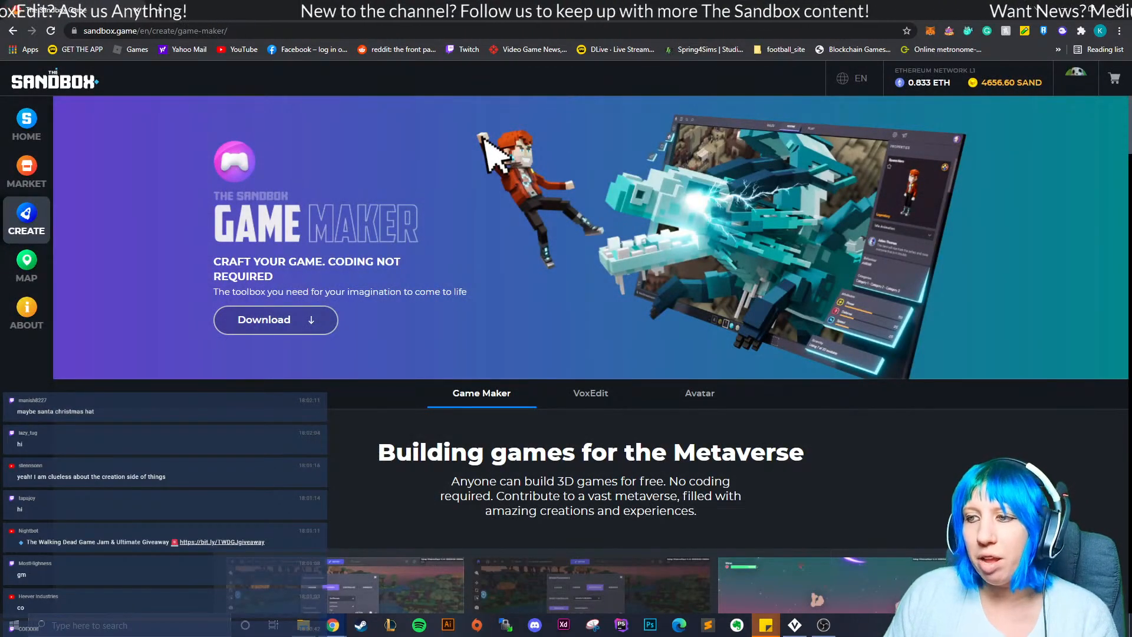
left_click(591, 394)
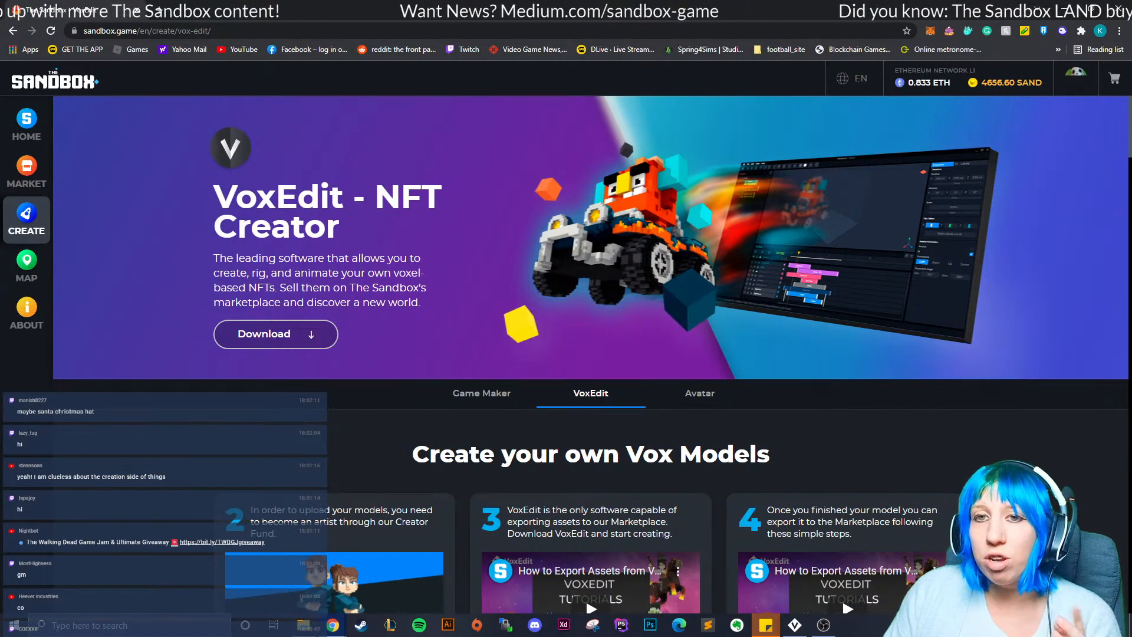
left_click(26, 313)
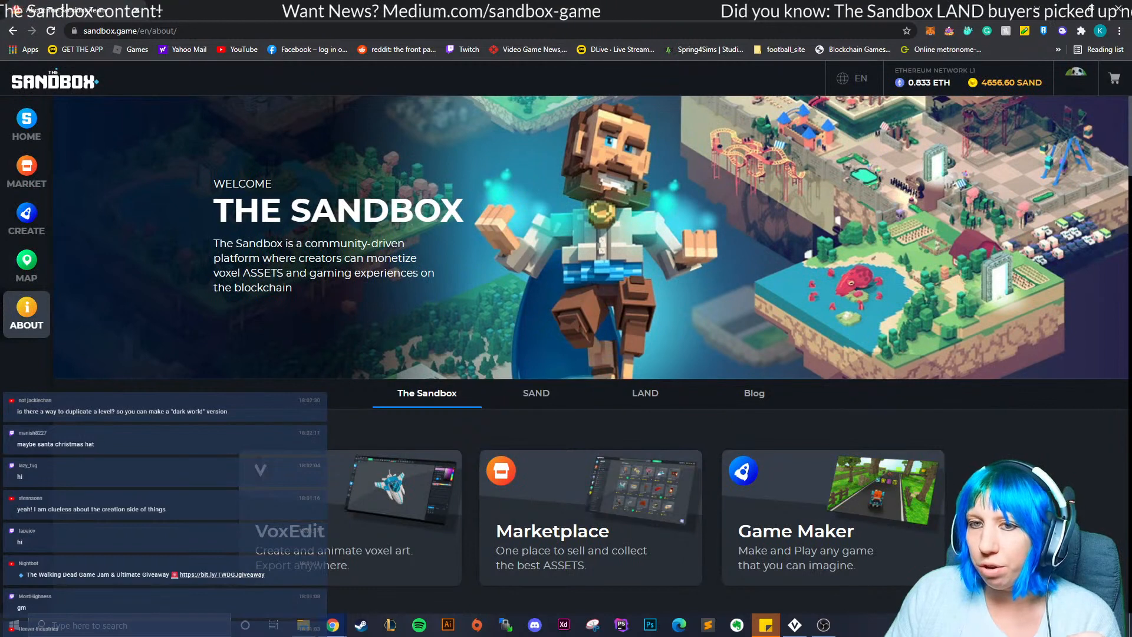
Show the account inventory filtered to entity assets with Approved process status.
left_click(1076, 78)
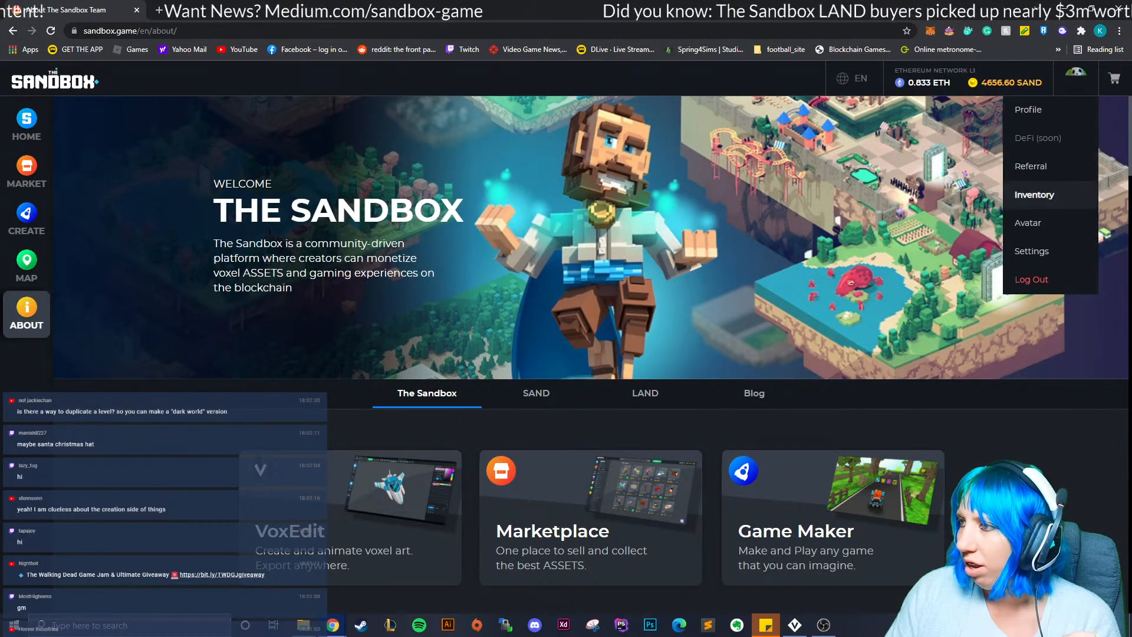
left_click(1034, 195)
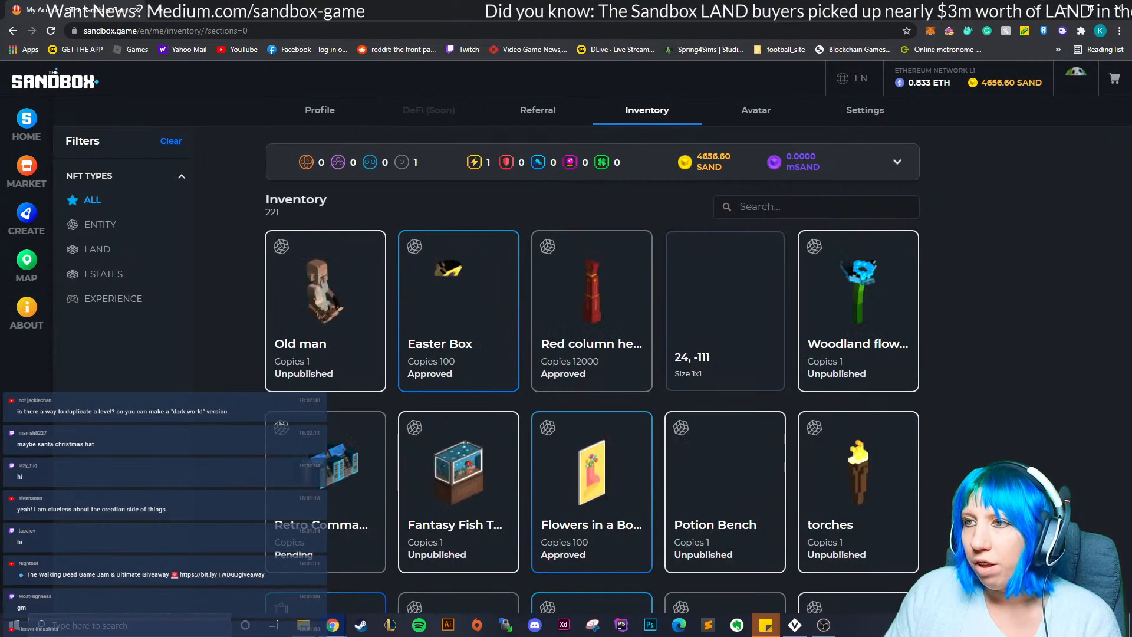
left_click(99, 224)
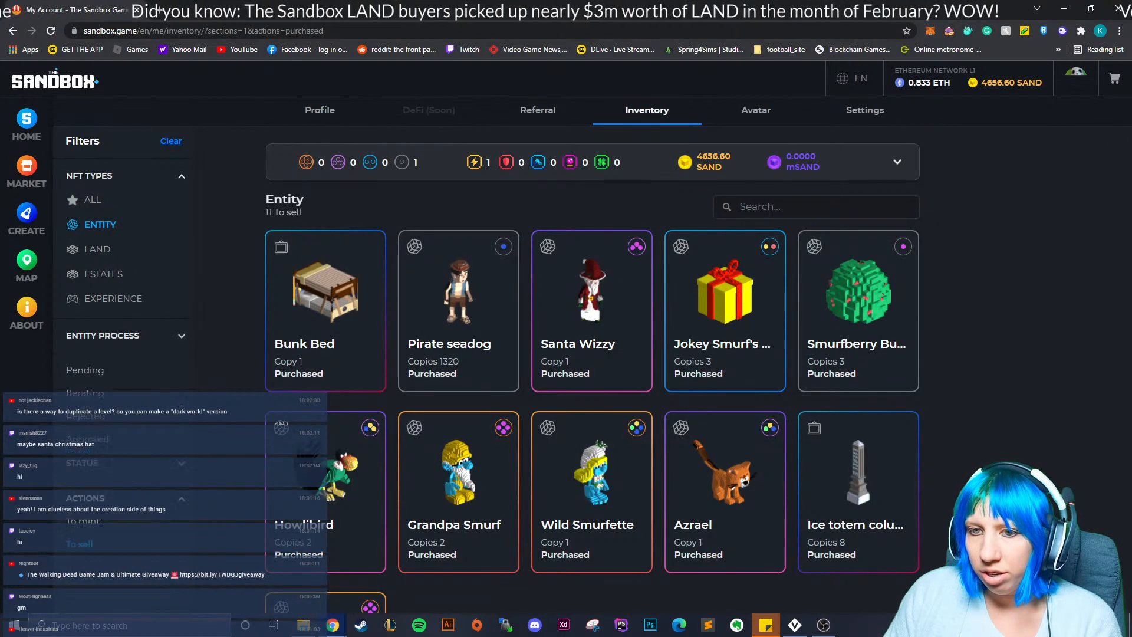
left_click(87, 427)
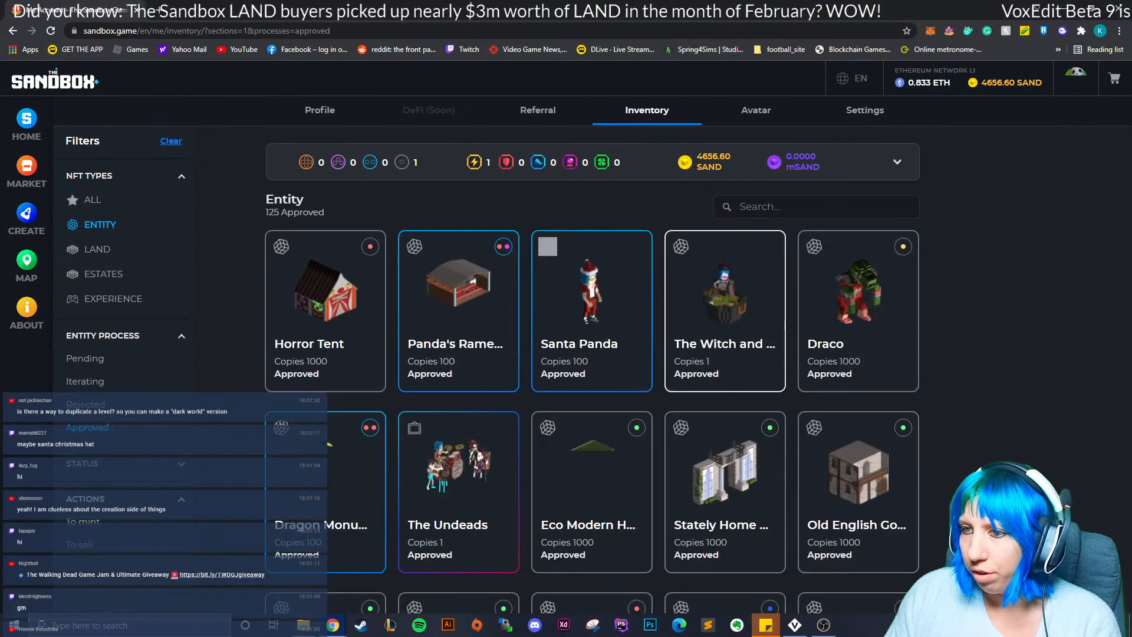
left_click(589, 295)
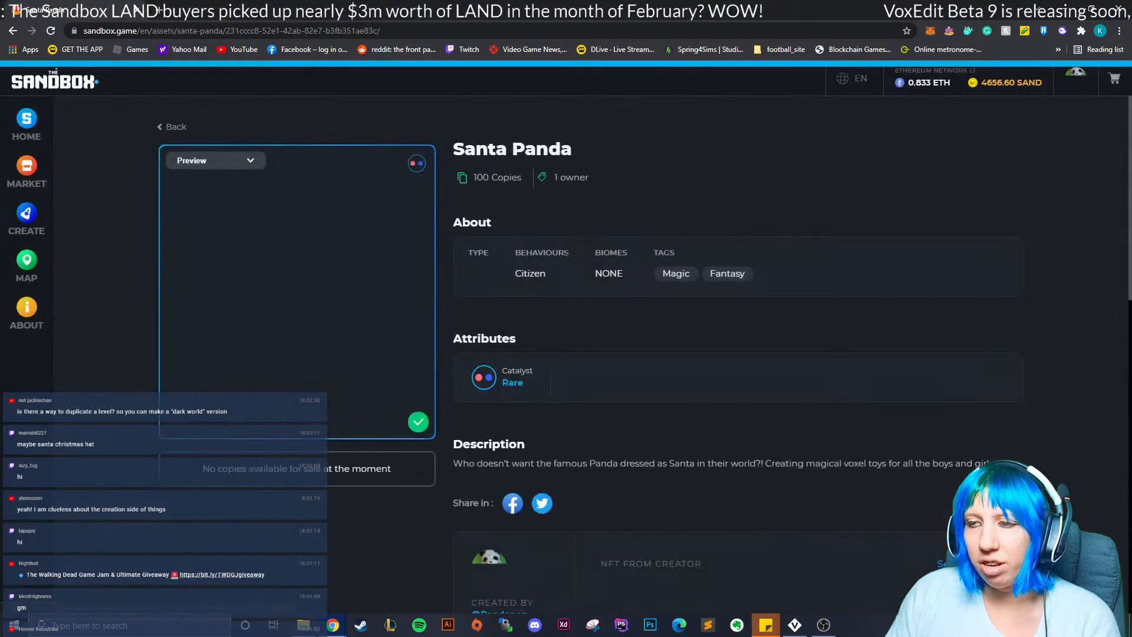
right_click(300, 278)
left_click(289, 302)
double_click(289, 302)
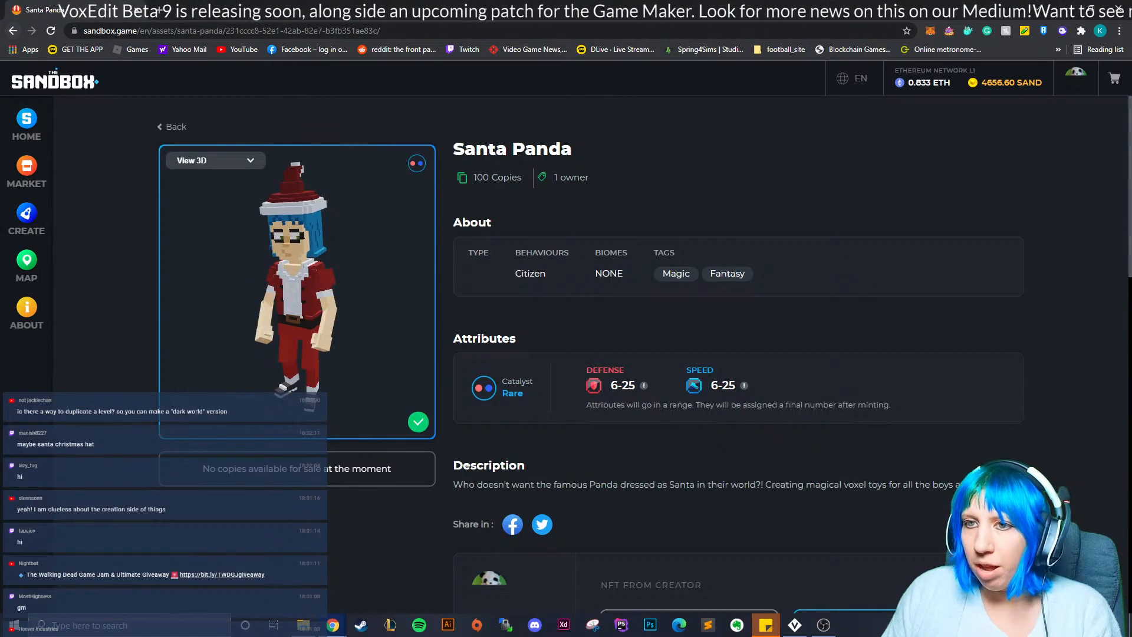
key("alt+Left")
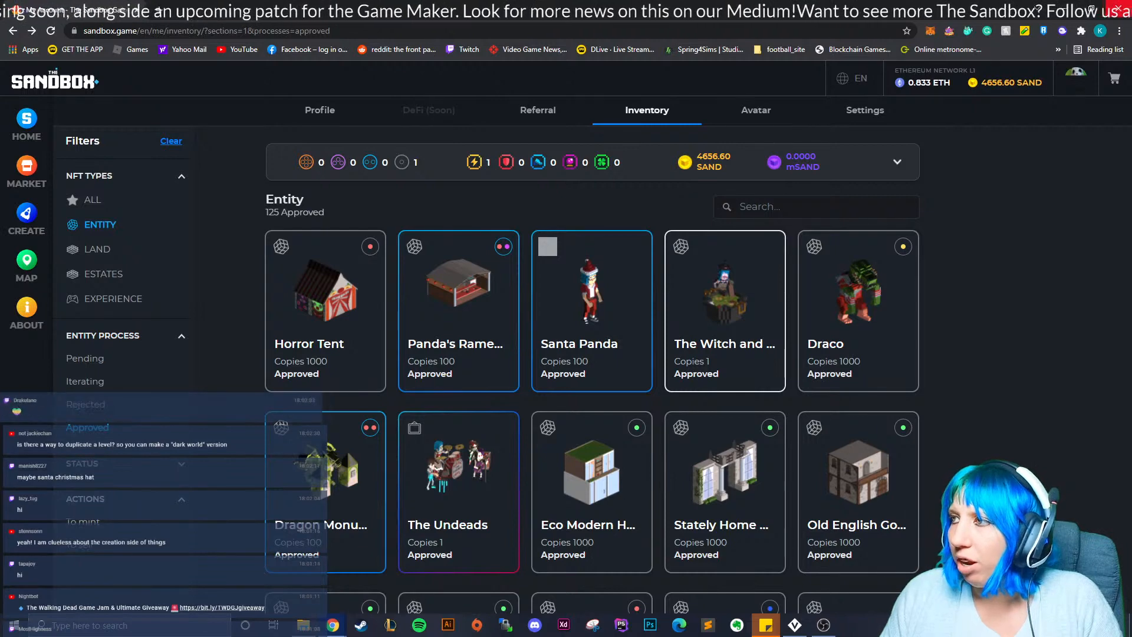
View the Game Maker page under Create, then close the browser.
left_click(26, 218)
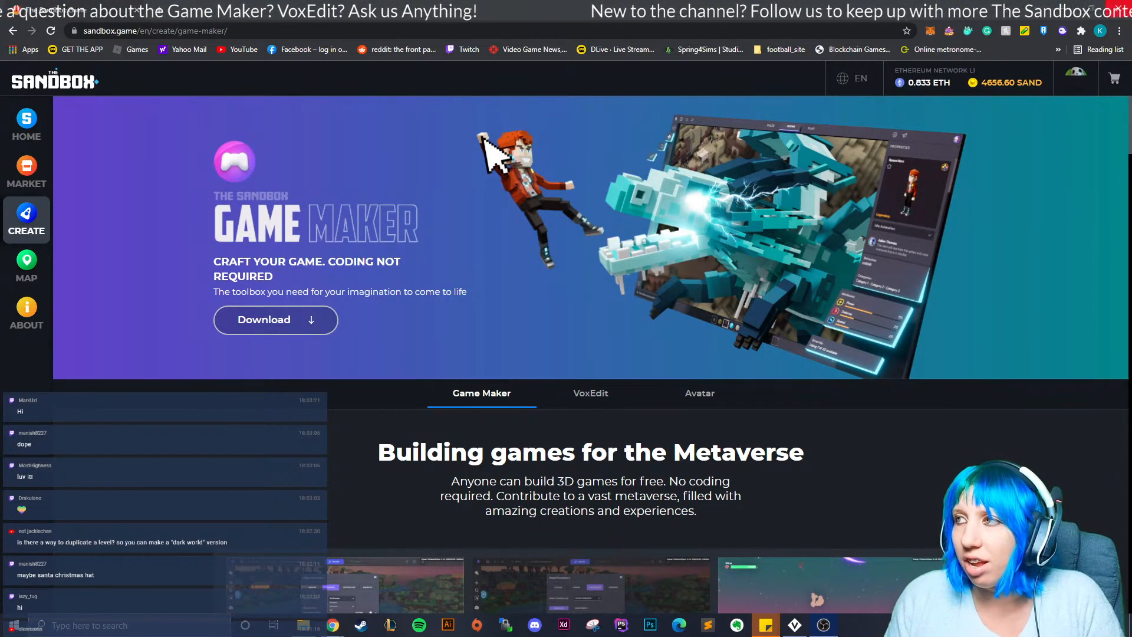
left_click(1118, 9)
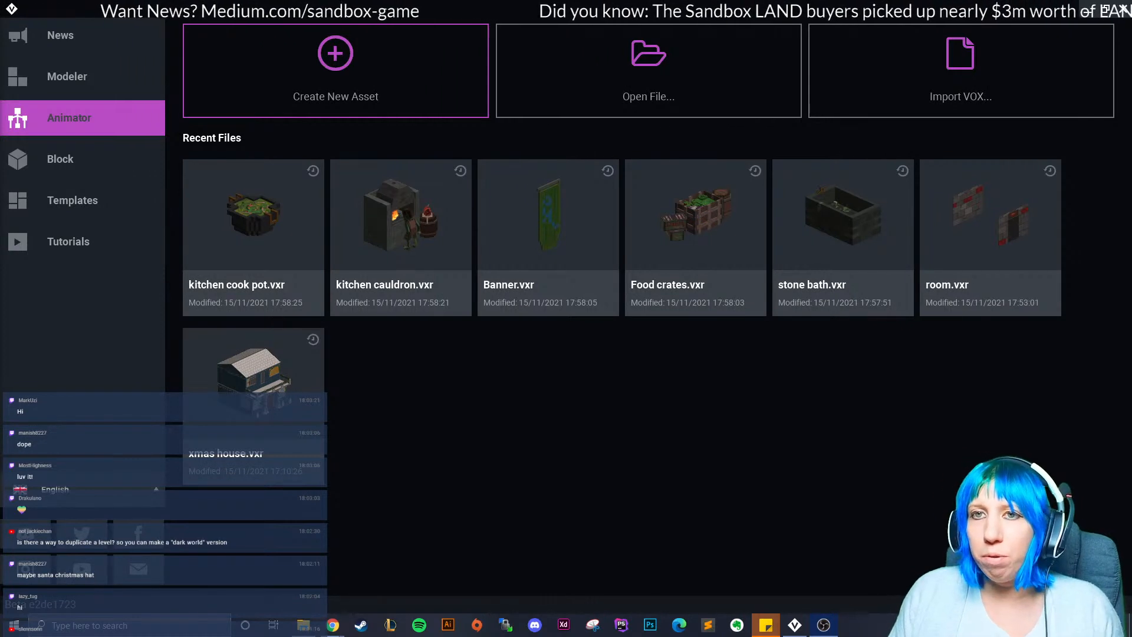
left_click(67, 77)
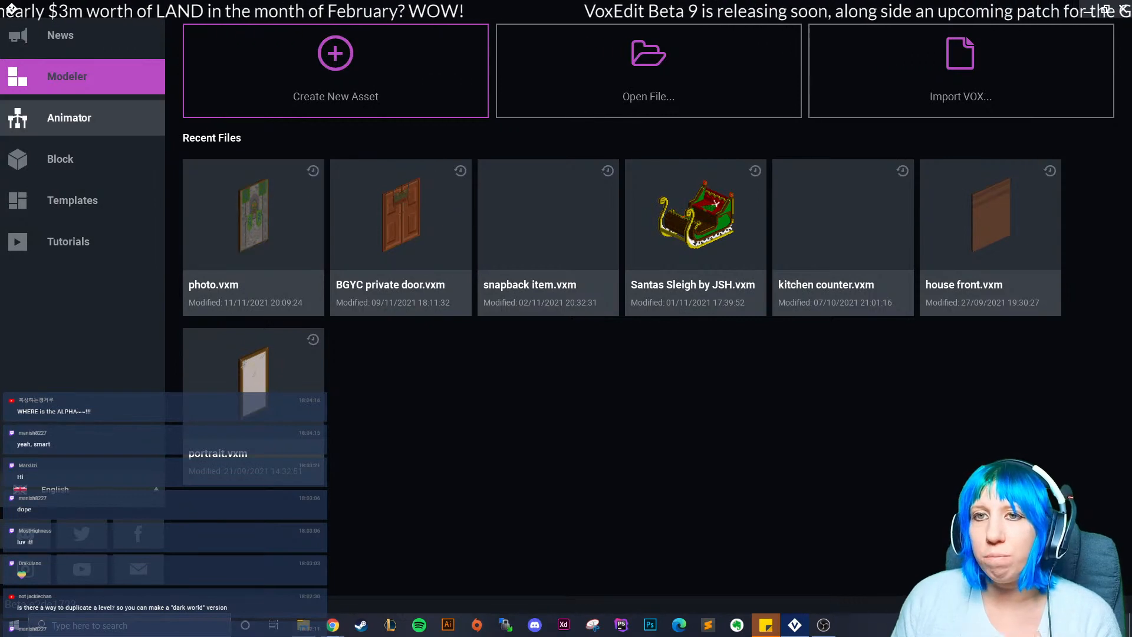
left_click(82, 117)
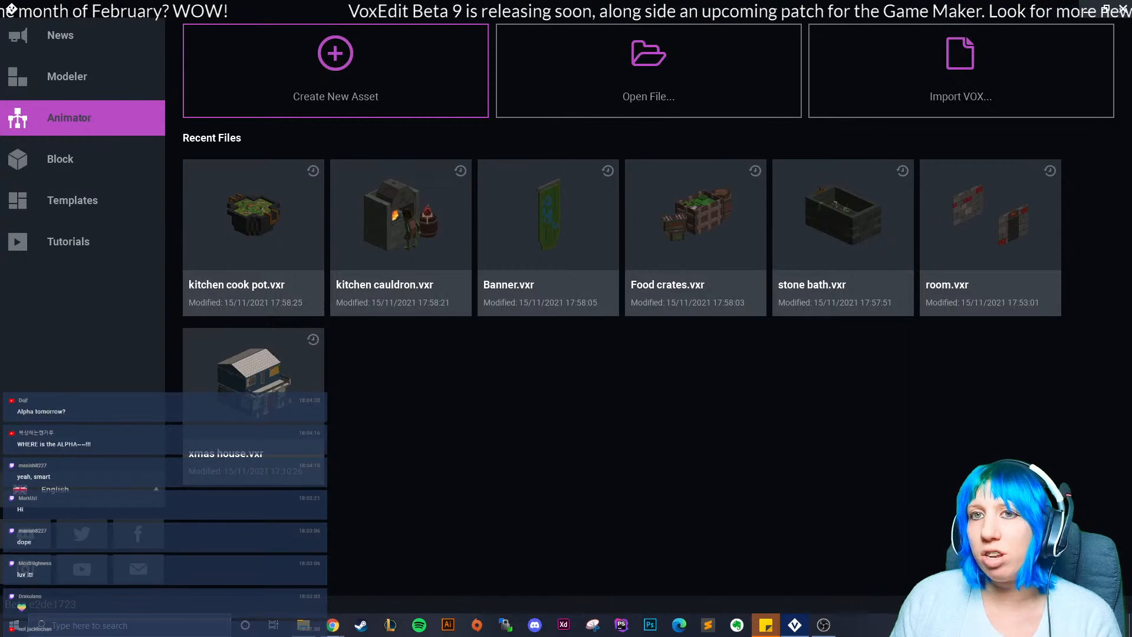
left_click(82, 76)
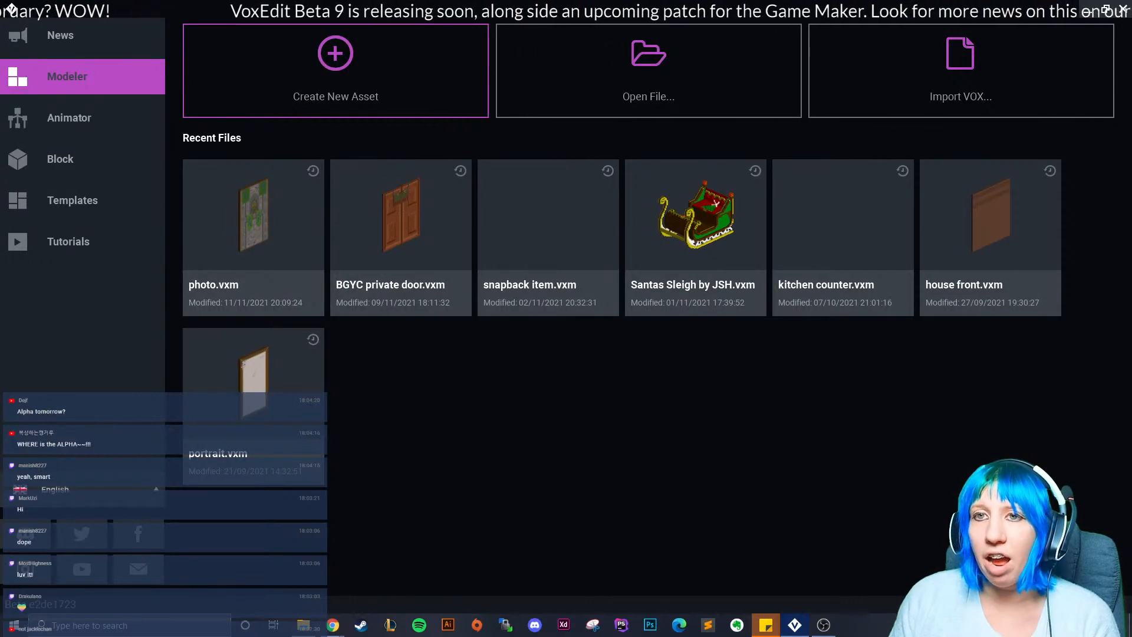
left_click(83, 118)
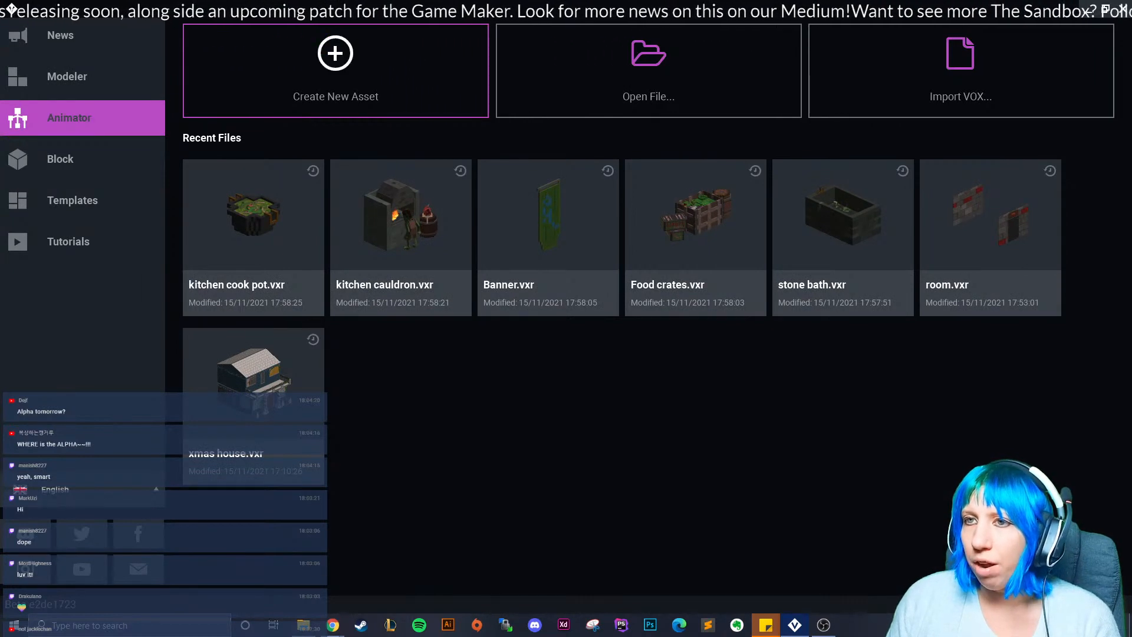
Create a 'christmas' folder inside MONDAY and save a new rig named snowman there.
left_click(336, 71)
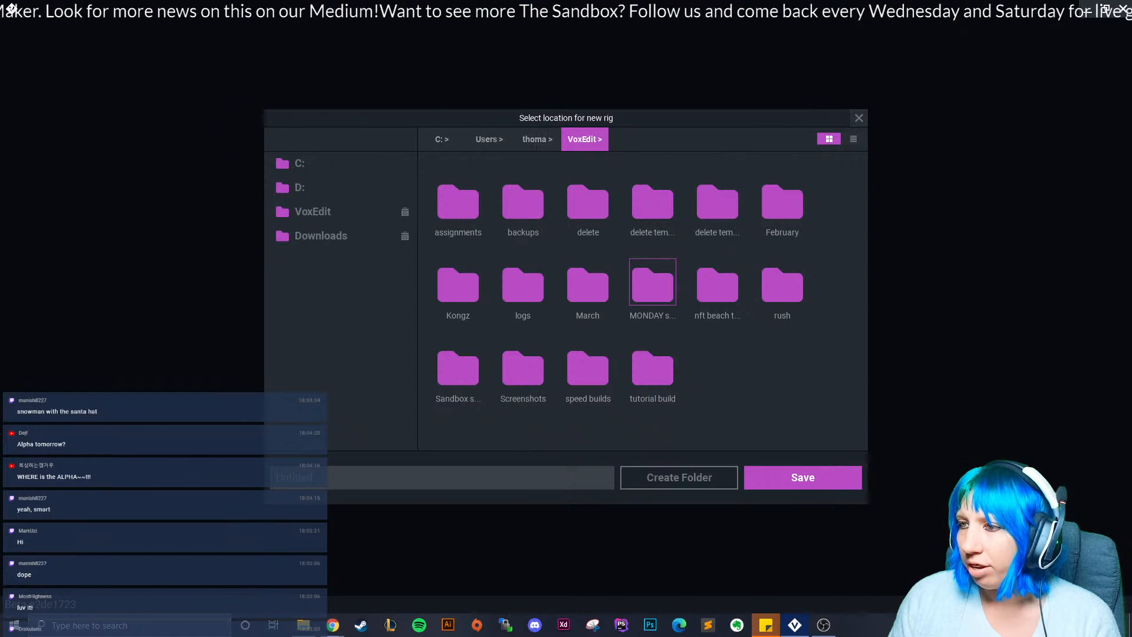
double_click(652, 284)
left_click(679, 477)
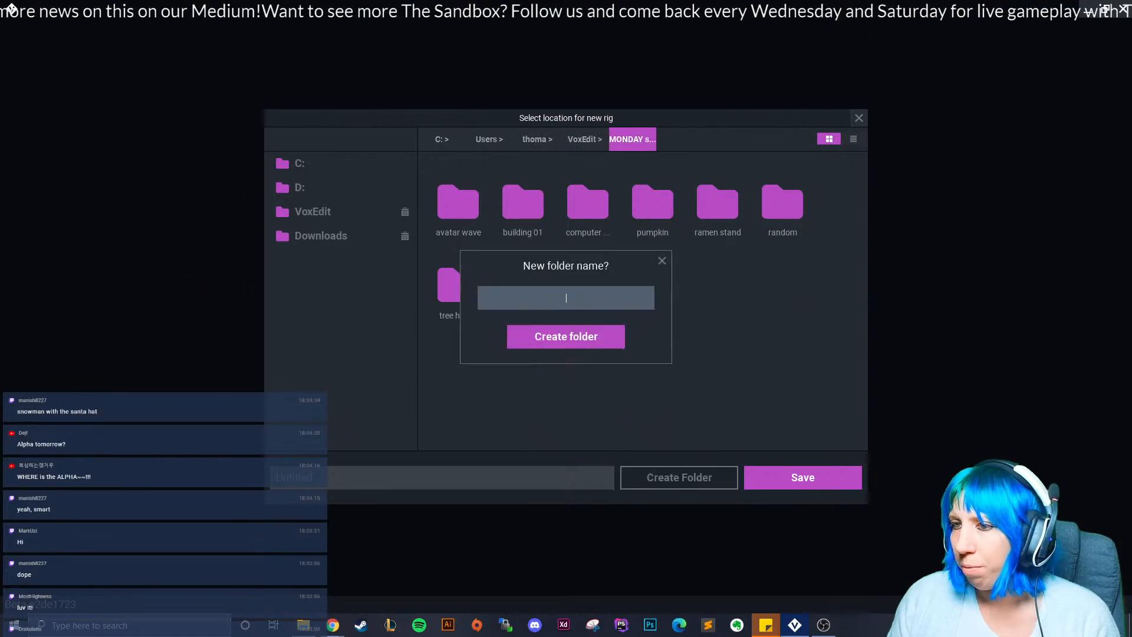
type("christmas")
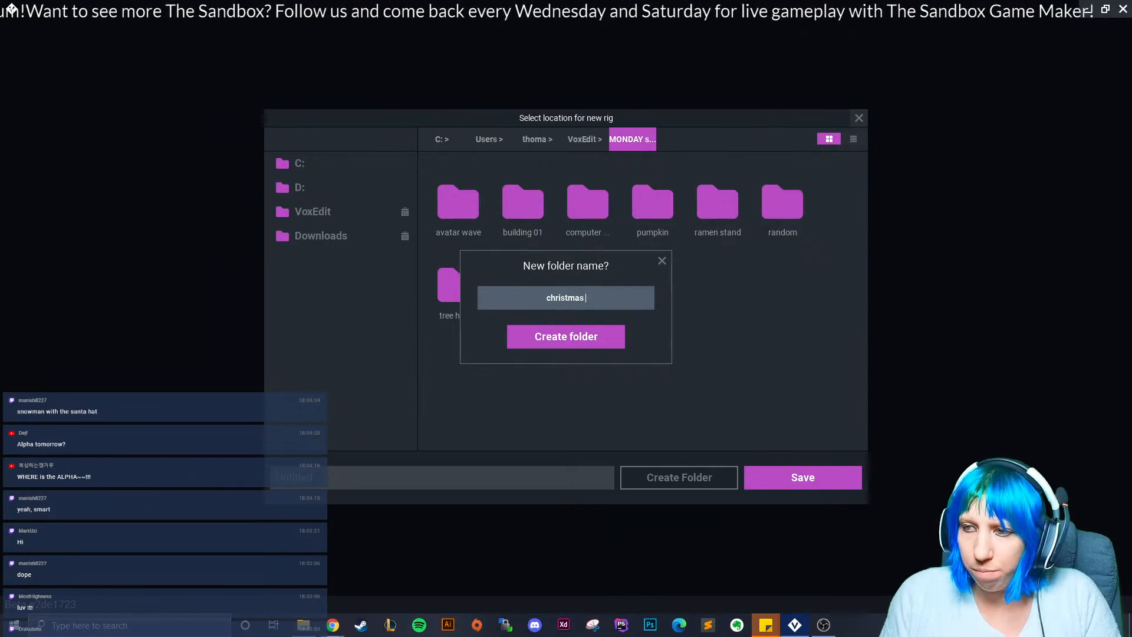
left_click(566, 336)
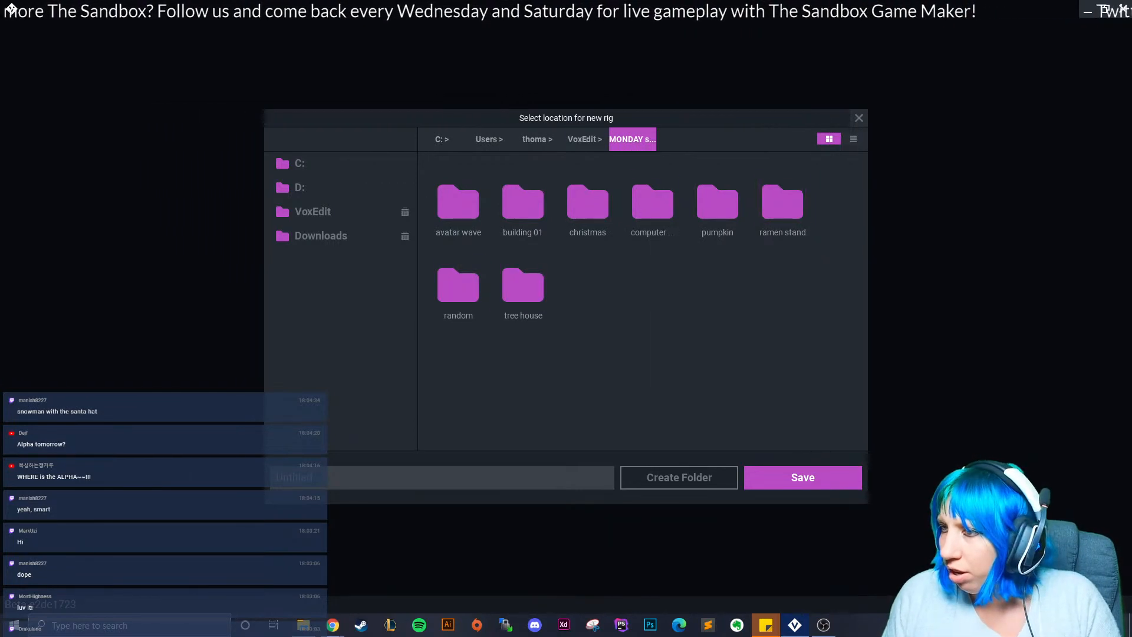
double_click(588, 203)
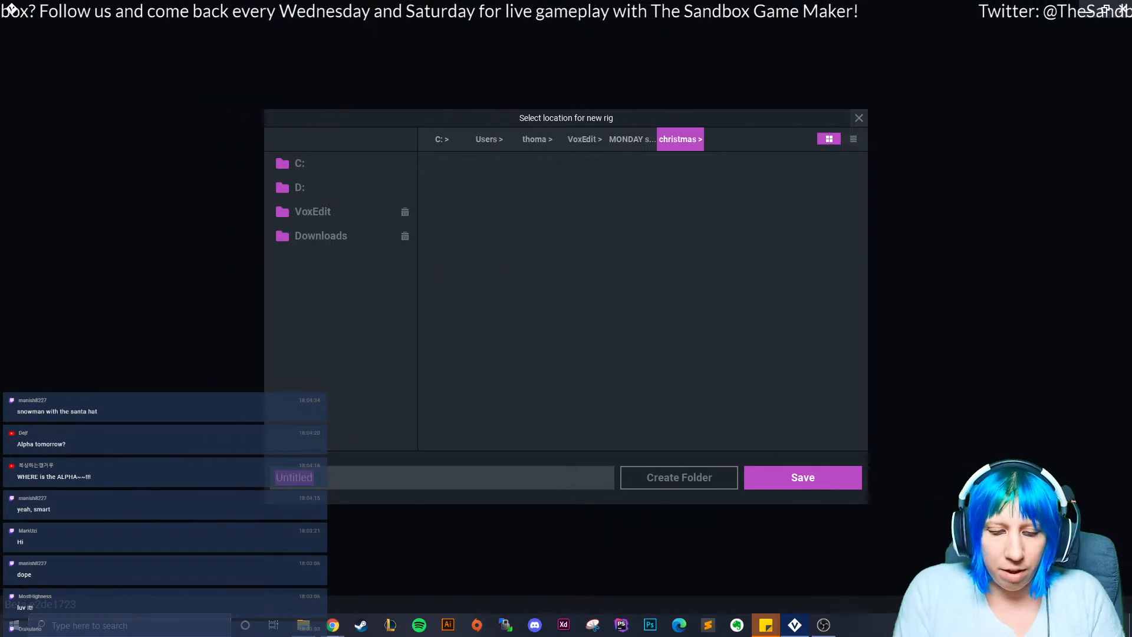
type("snowman")
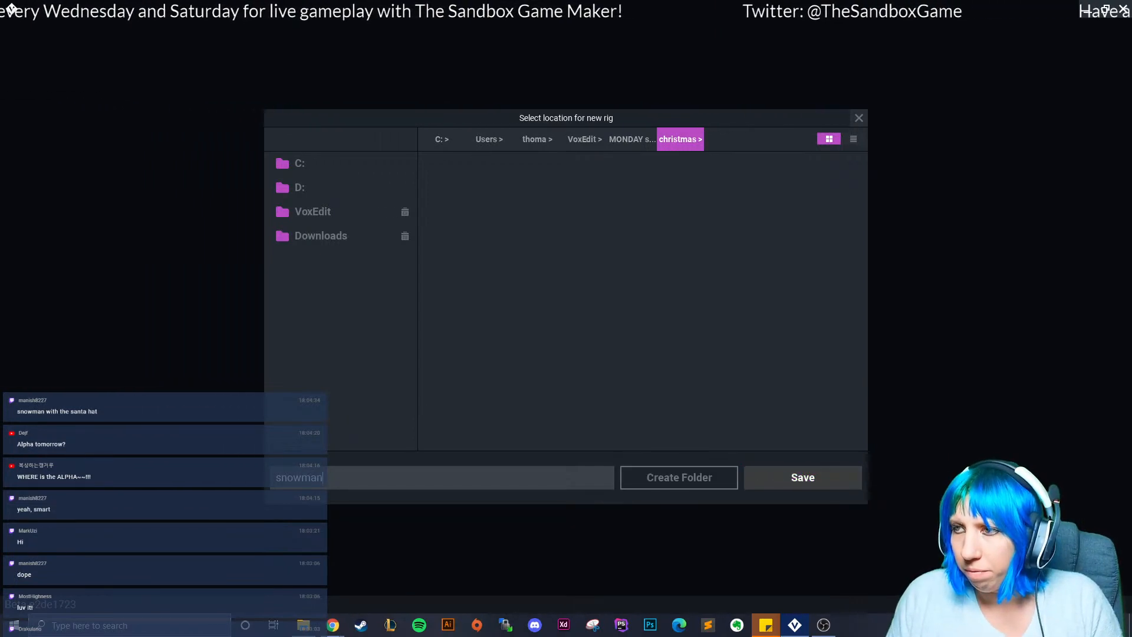
key("Return")
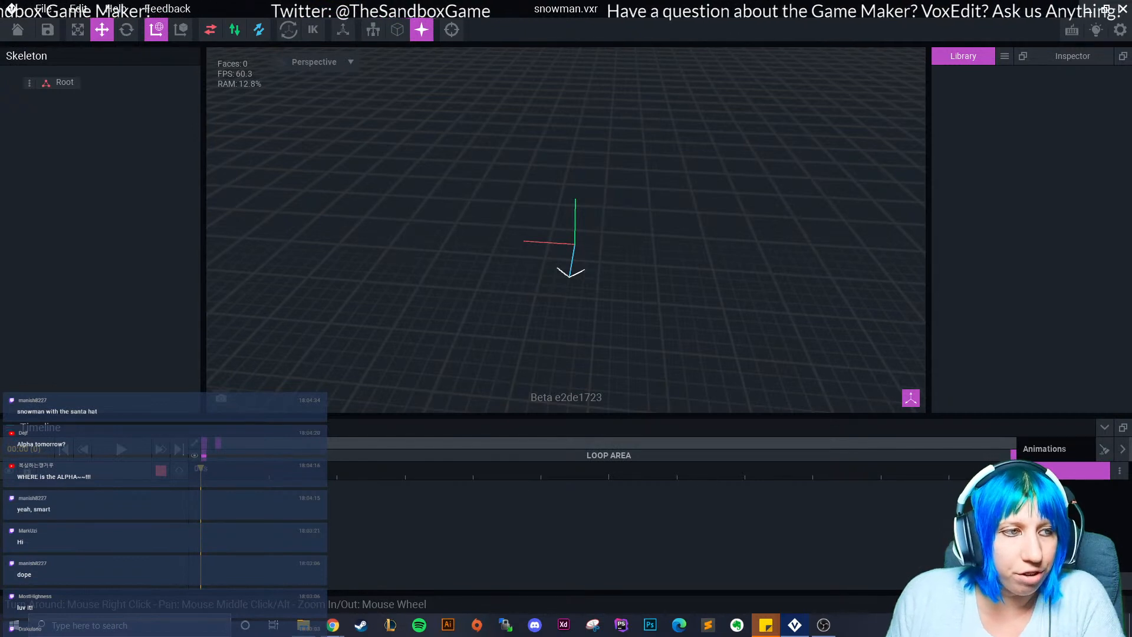
Bring up the File menu over the empty snowman scene.
mouse_move(525, 223)
right_mouse_down()
mouse_move(556, 220)
mouse_move(538, 218)
right_mouse_up()
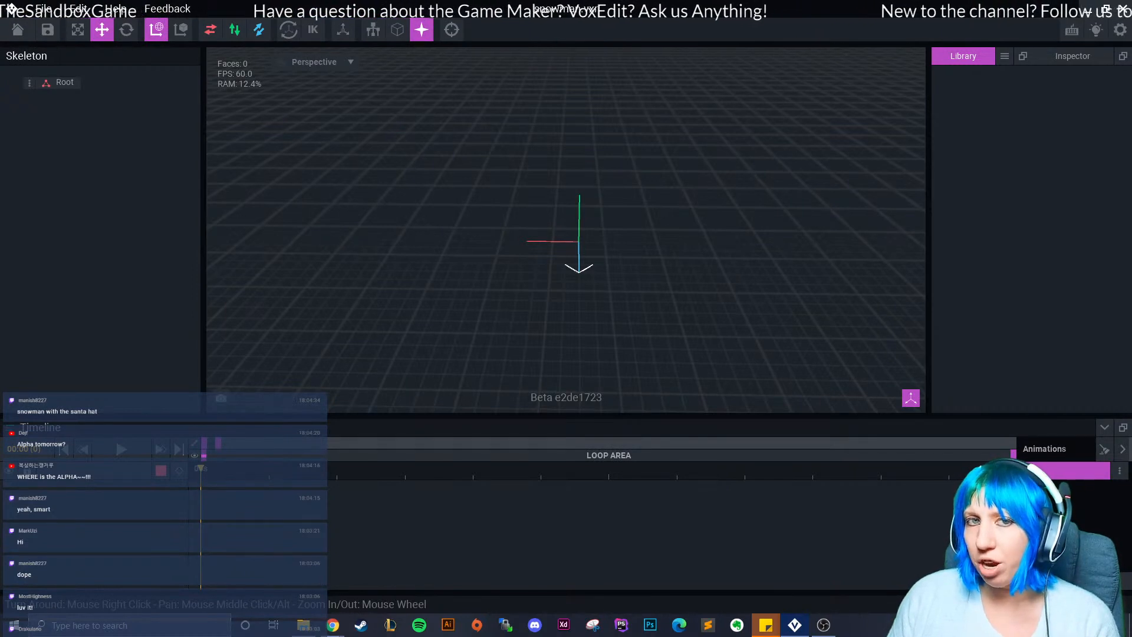
middle_click_drag(488, 189, 478, 214)
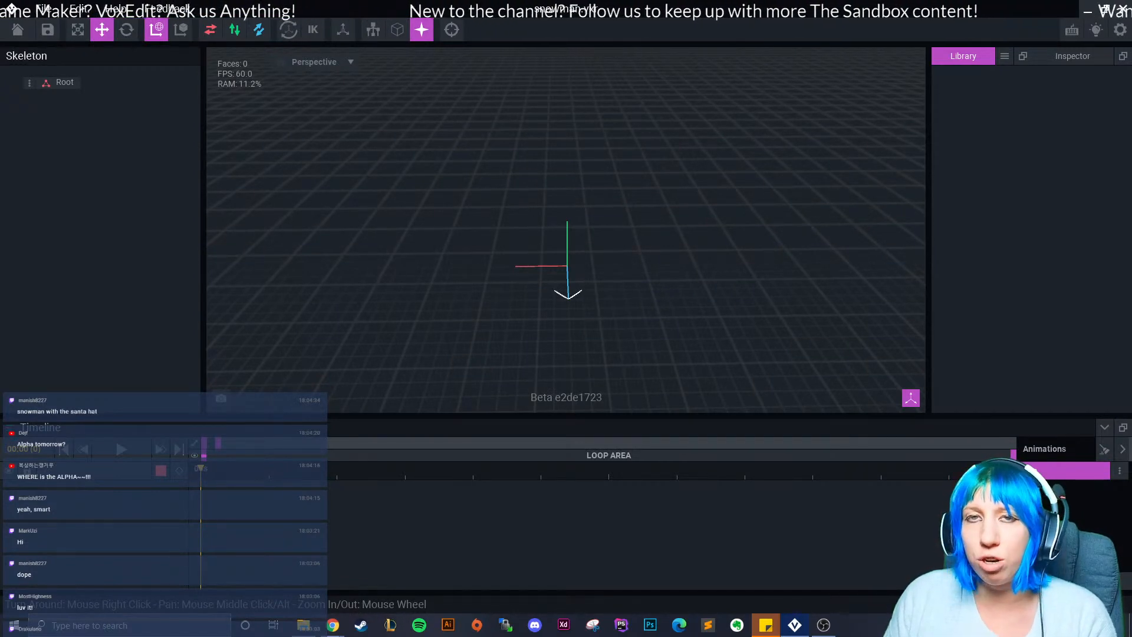
left_click(43, 9)
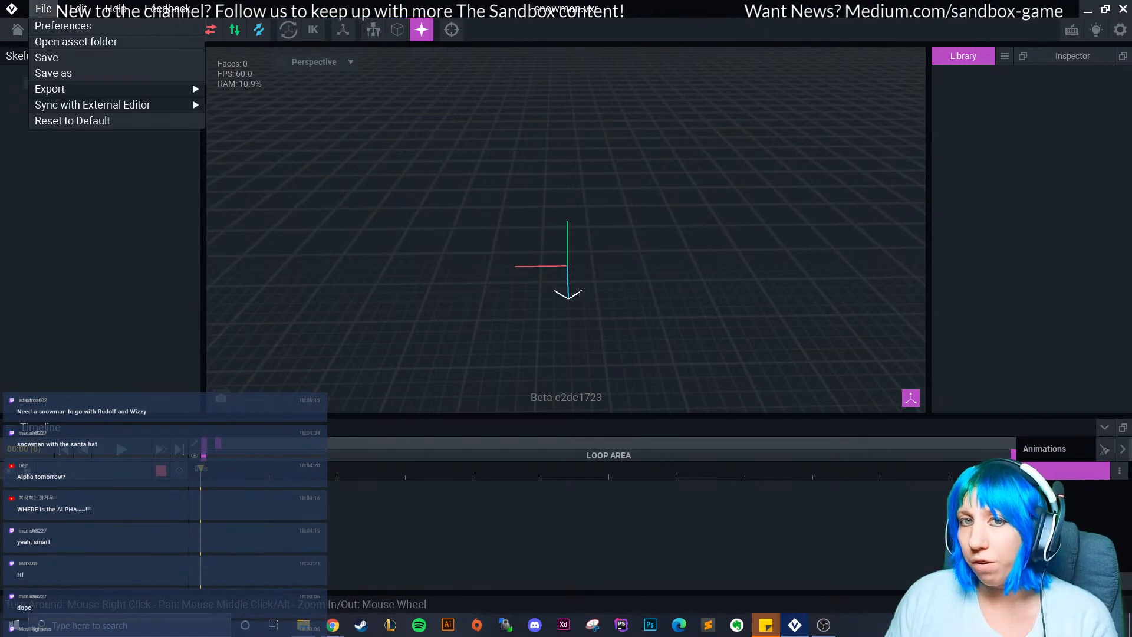
left_click(63, 25)
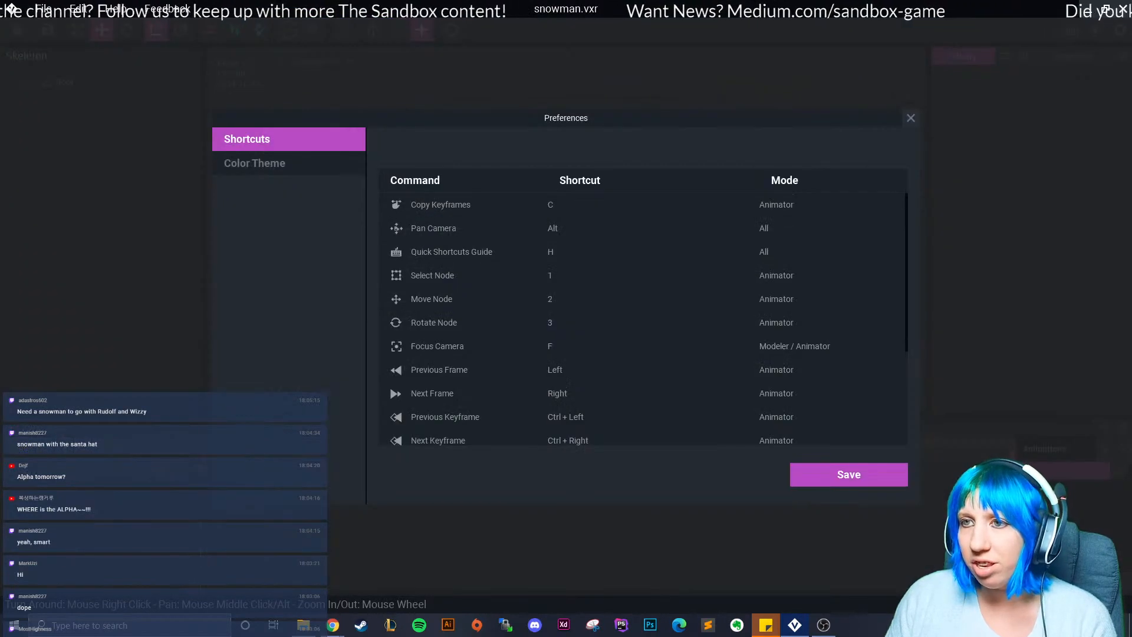
left_click(259, 163)
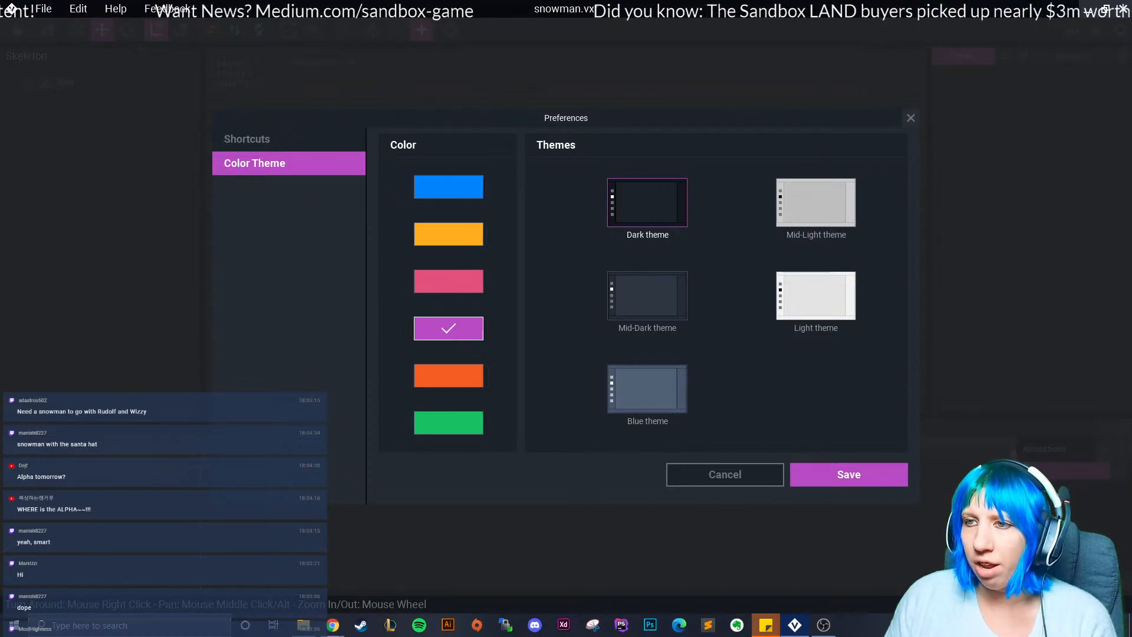
left_click(911, 118)
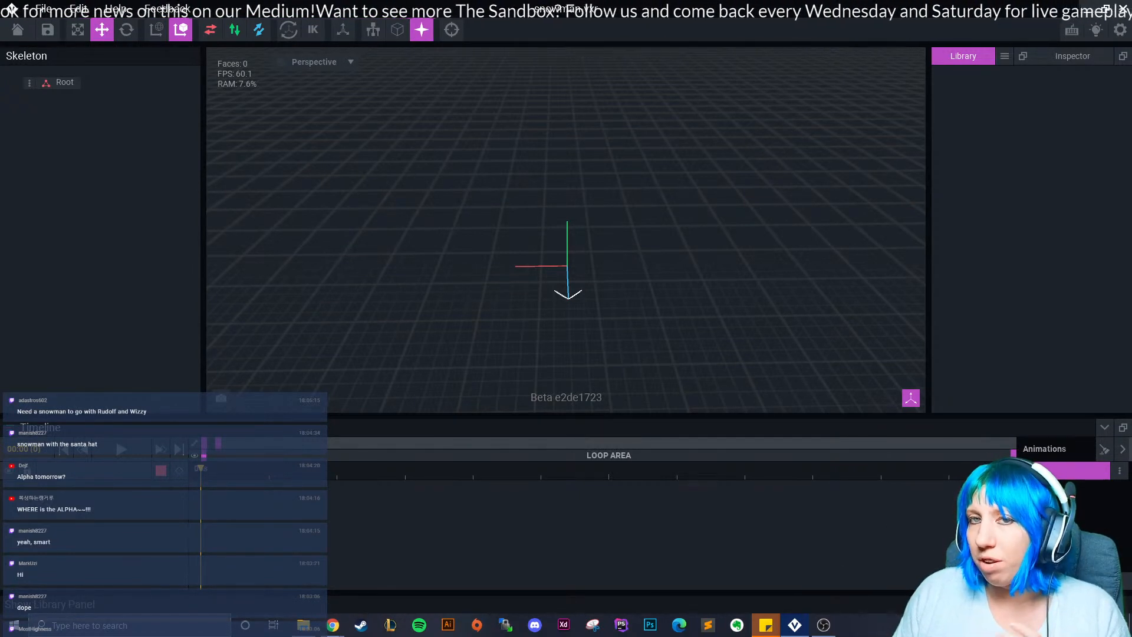
Start a VXM import from the library and browse to the assignments > April > art(1) folder.
left_click(1005, 56)
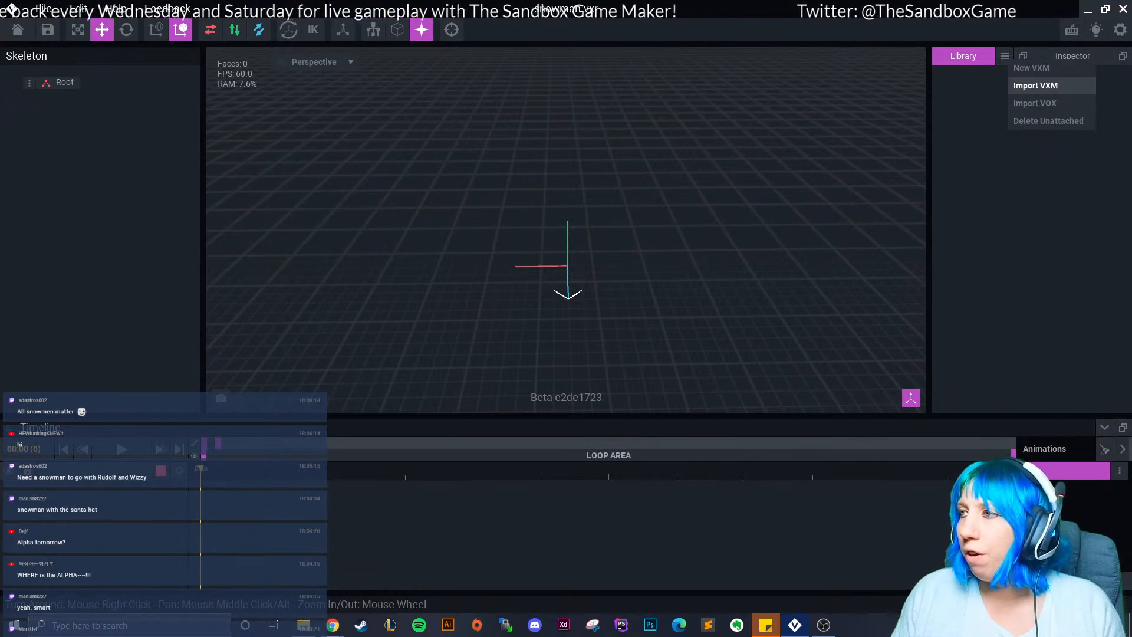
left_click(1036, 86)
left_click(632, 139)
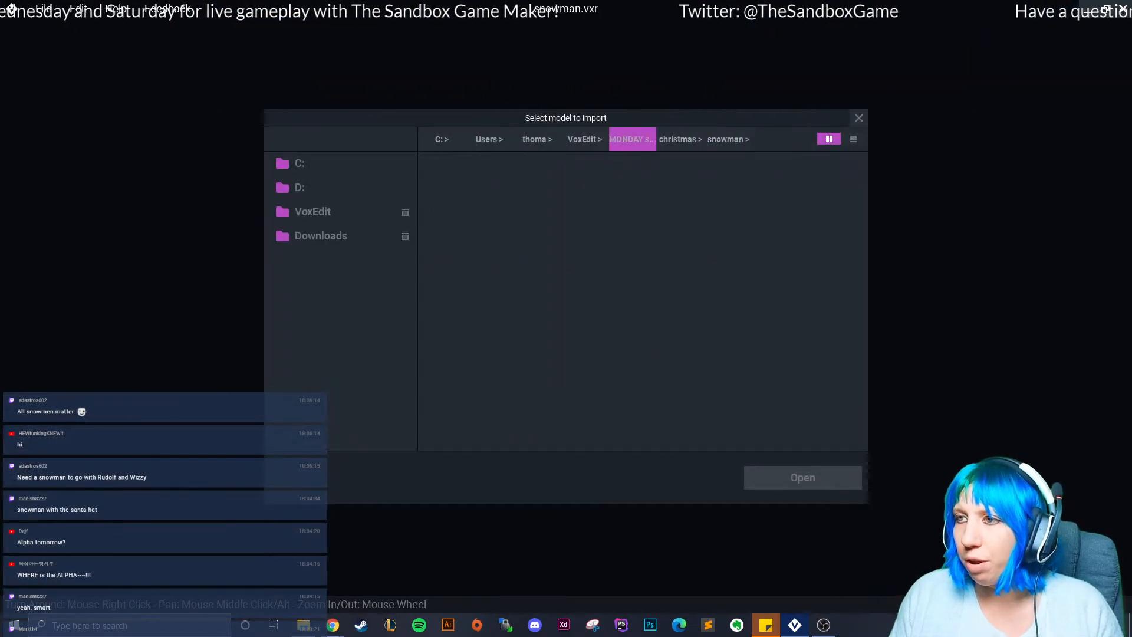
scroll(653, 366, "down", 1)
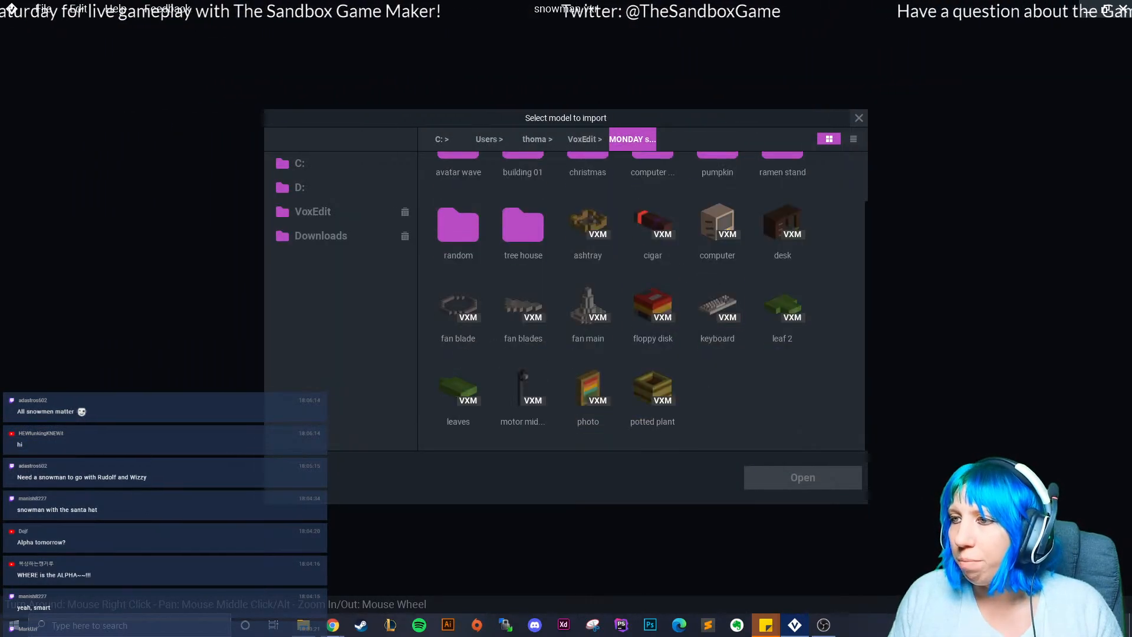
scroll(523, 295, "up", 1)
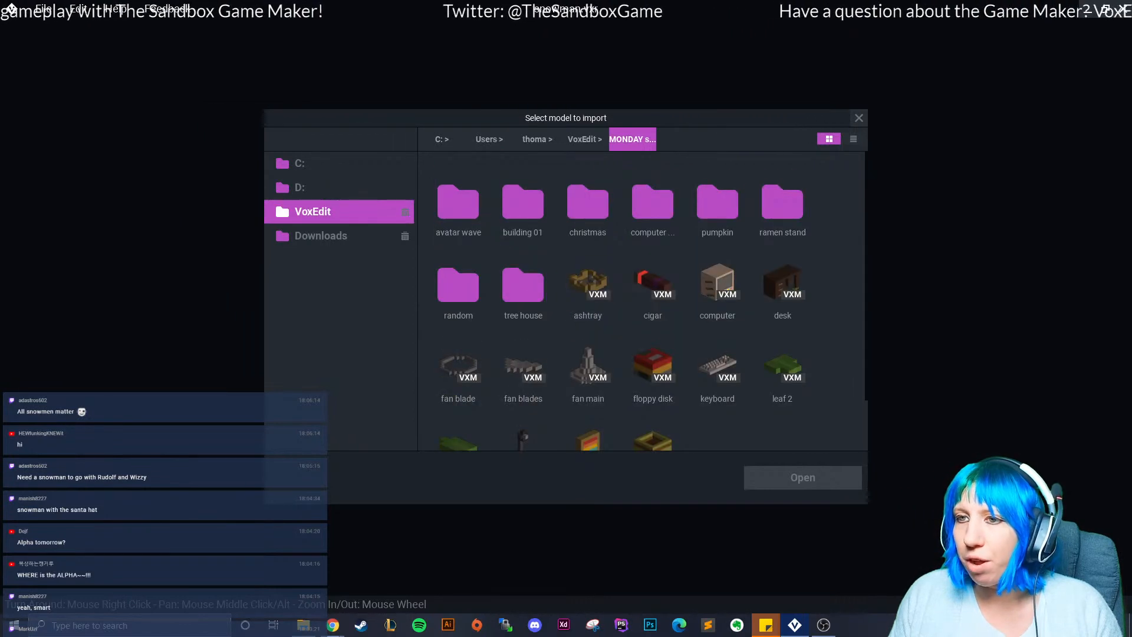
left_click(339, 212)
left_click(458, 201)
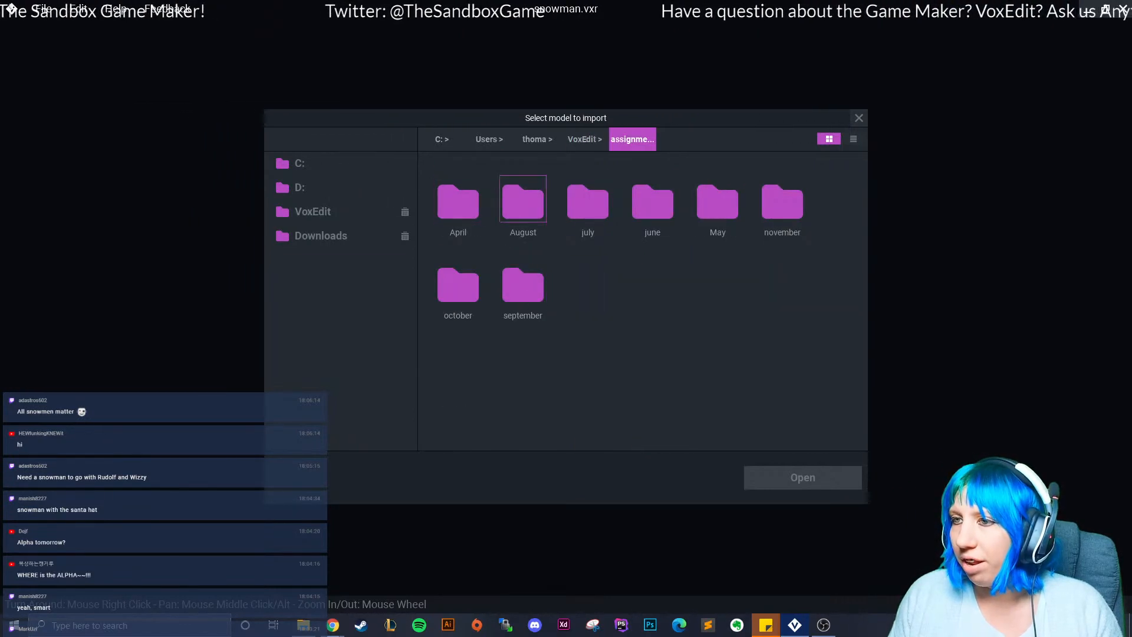
left_click(458, 201)
left_click(458, 201)
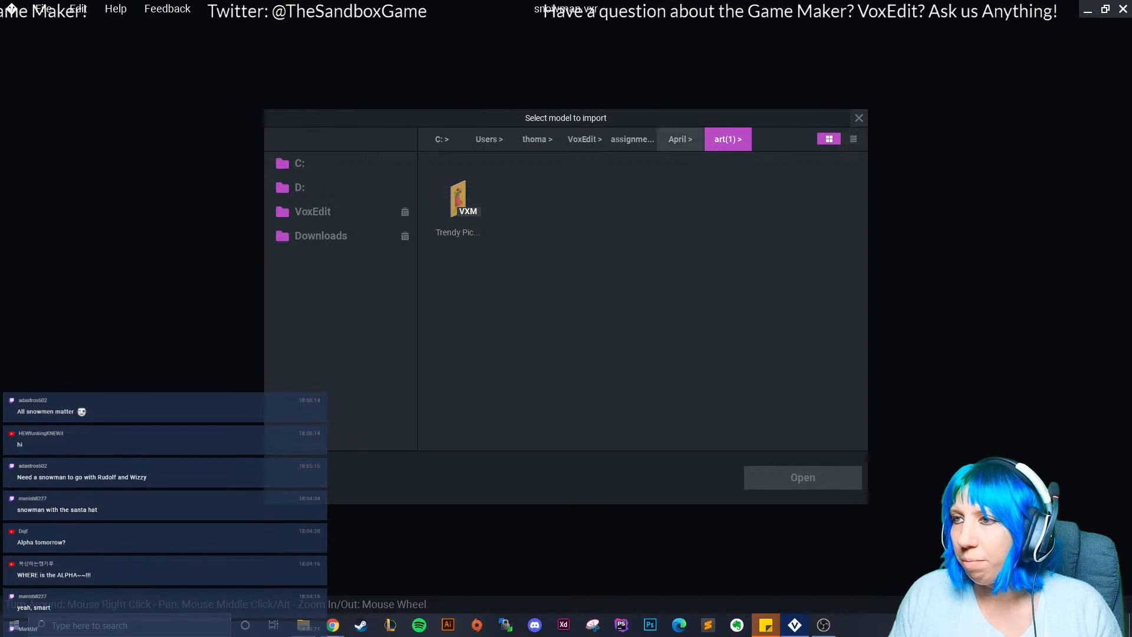
Look through trendy 2 and interior-piece folders, cancel the import, and return home.
left_click(680, 139)
double_click(588, 282)
double_click(458, 202)
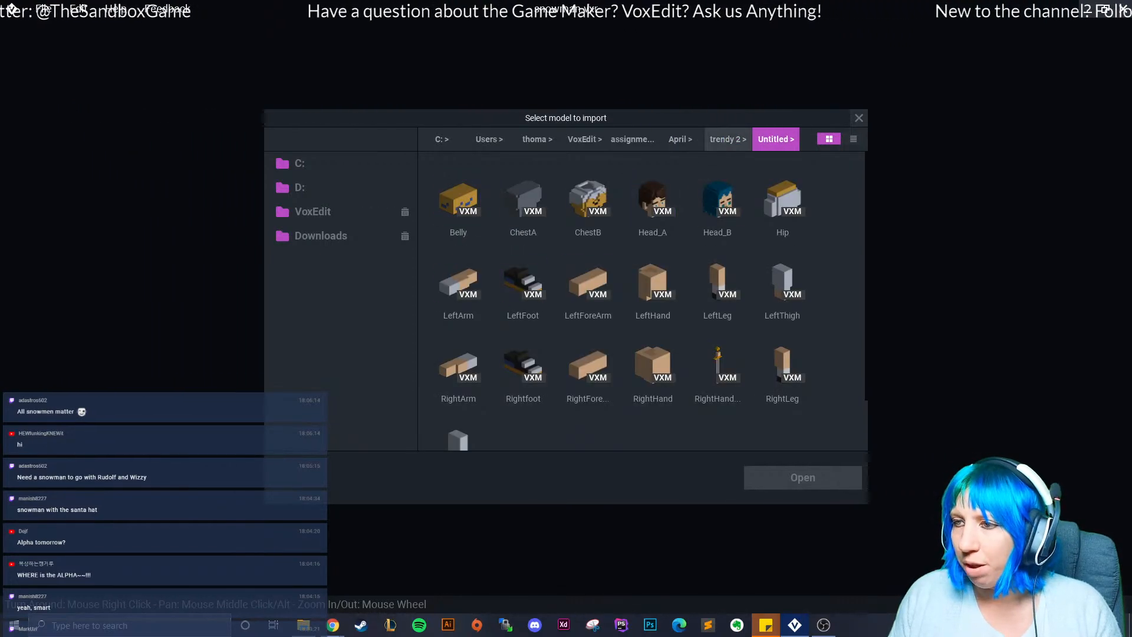
left_click(728, 139)
left_click(679, 139)
double_click(718, 198)
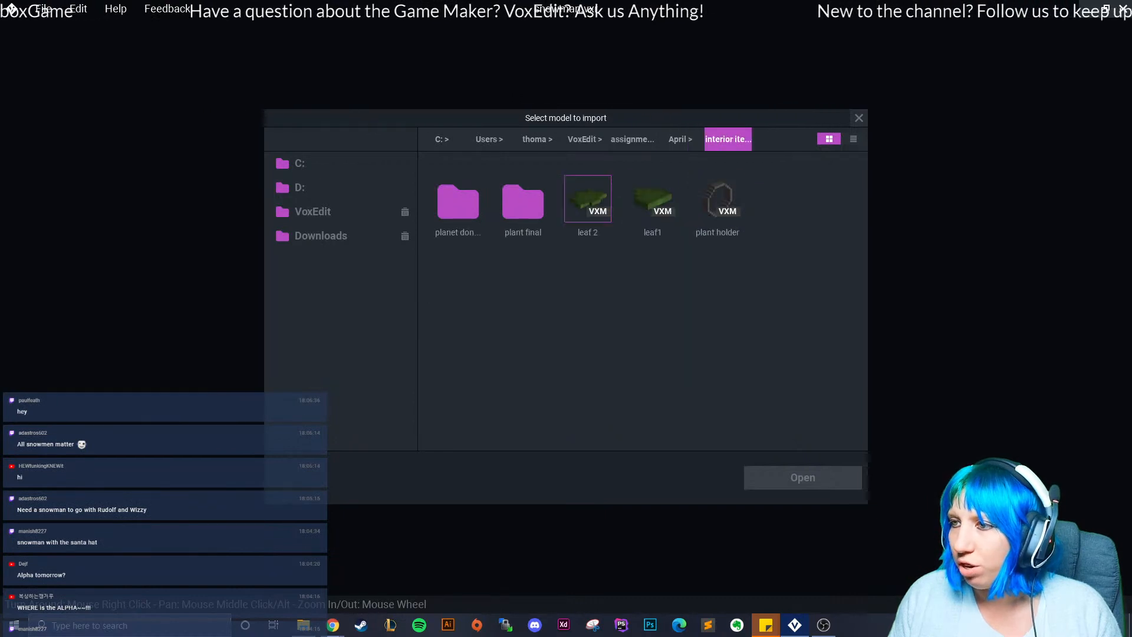
double_click(458, 203)
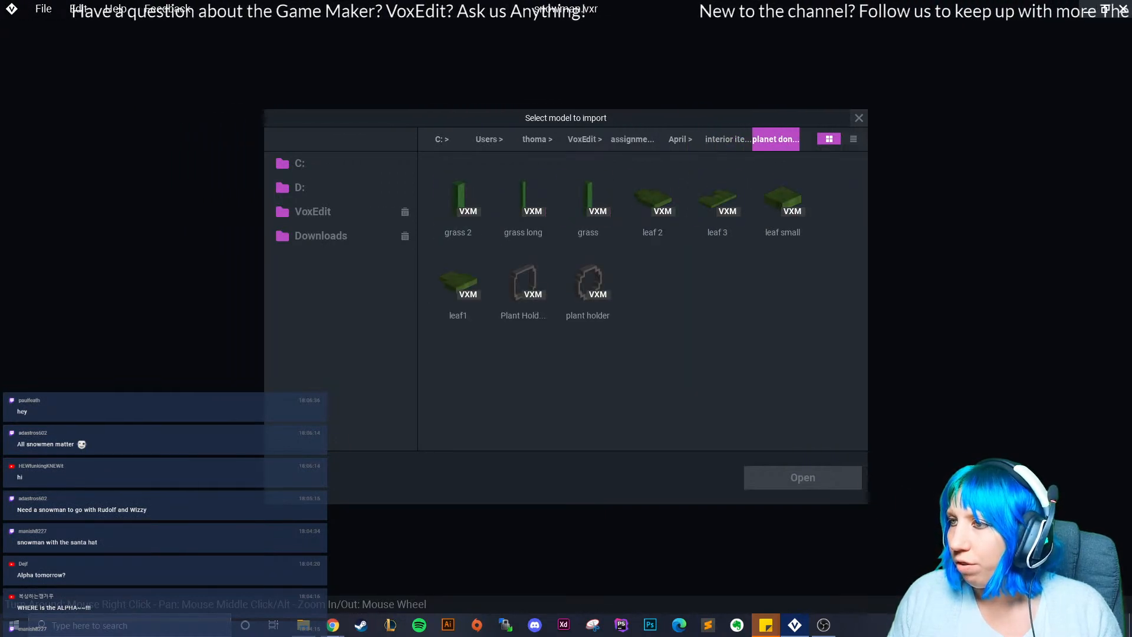
left_click(859, 118)
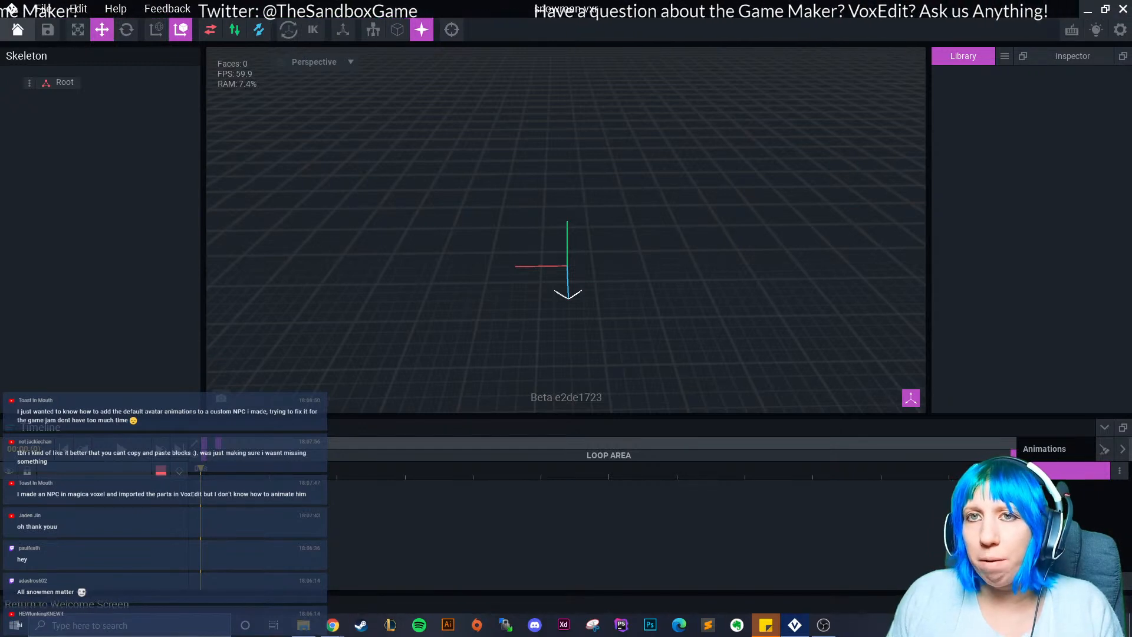
left_click(18, 29)
Save the snowman changes and start a new project from the Avatar template.
left_click(442, 228)
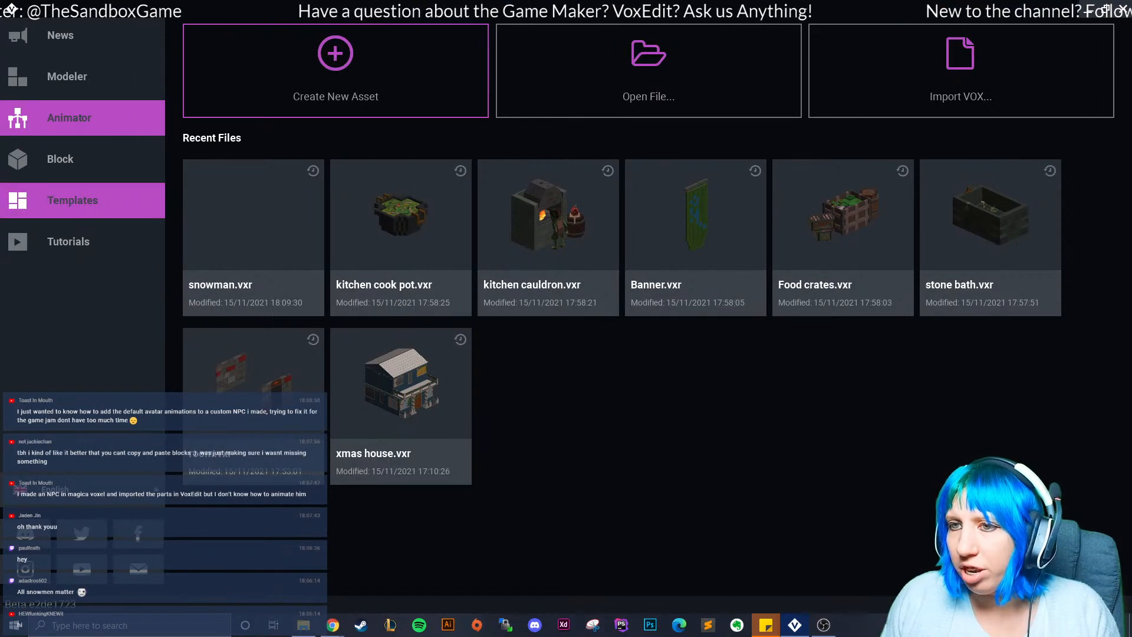
left_click(71, 200)
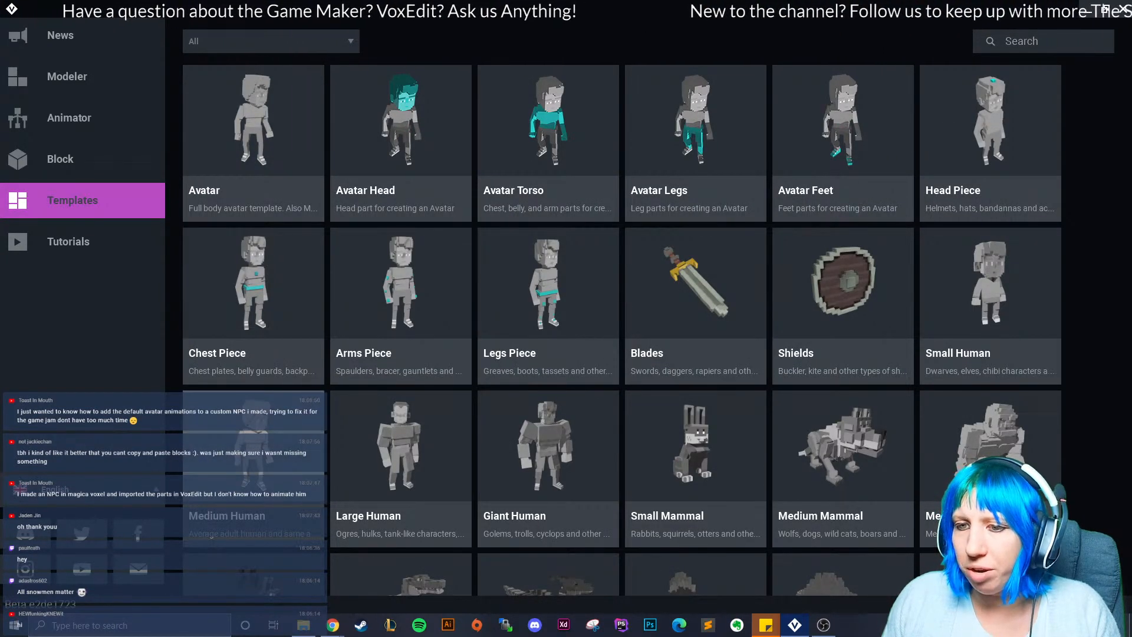
left_click(253, 468)
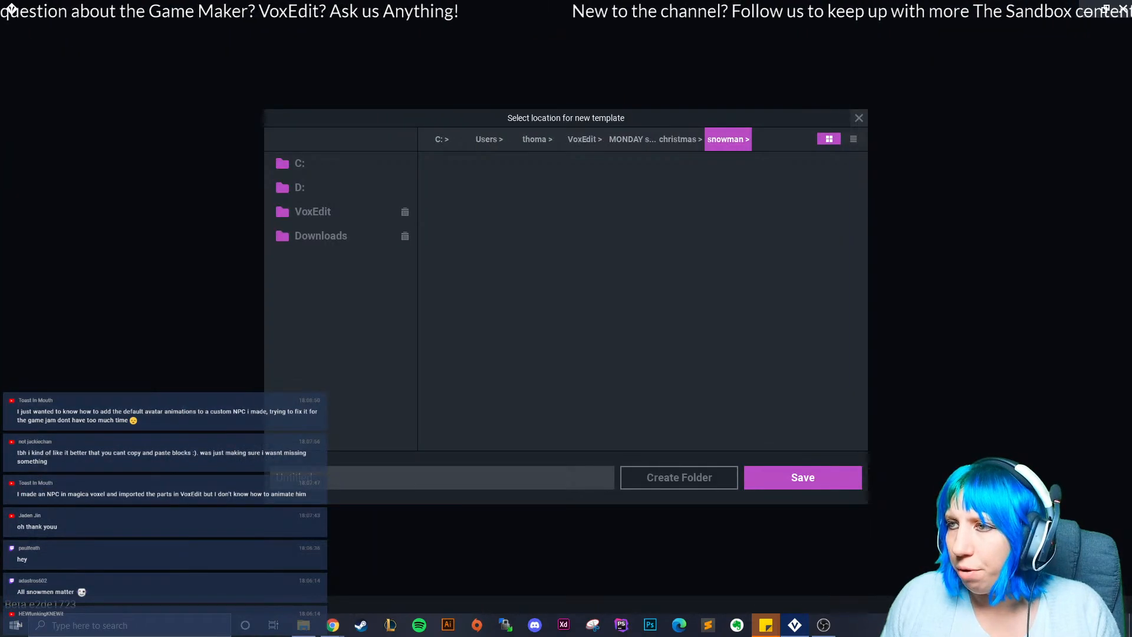
Save the Avatar project as deltye in the VoxEdit delete folder.
left_click(632, 139)
left_click(585, 139)
left_click(588, 201)
double_click(587, 200)
type("deltye")
left_click(802, 478)
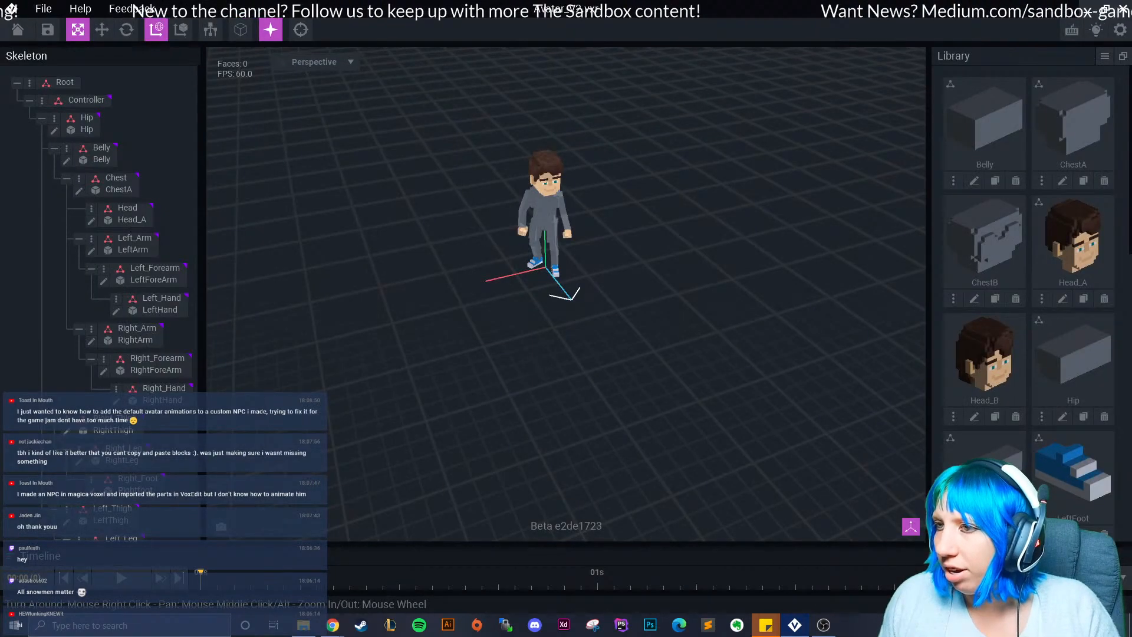
right_click_drag(590, 342, 542, 289)
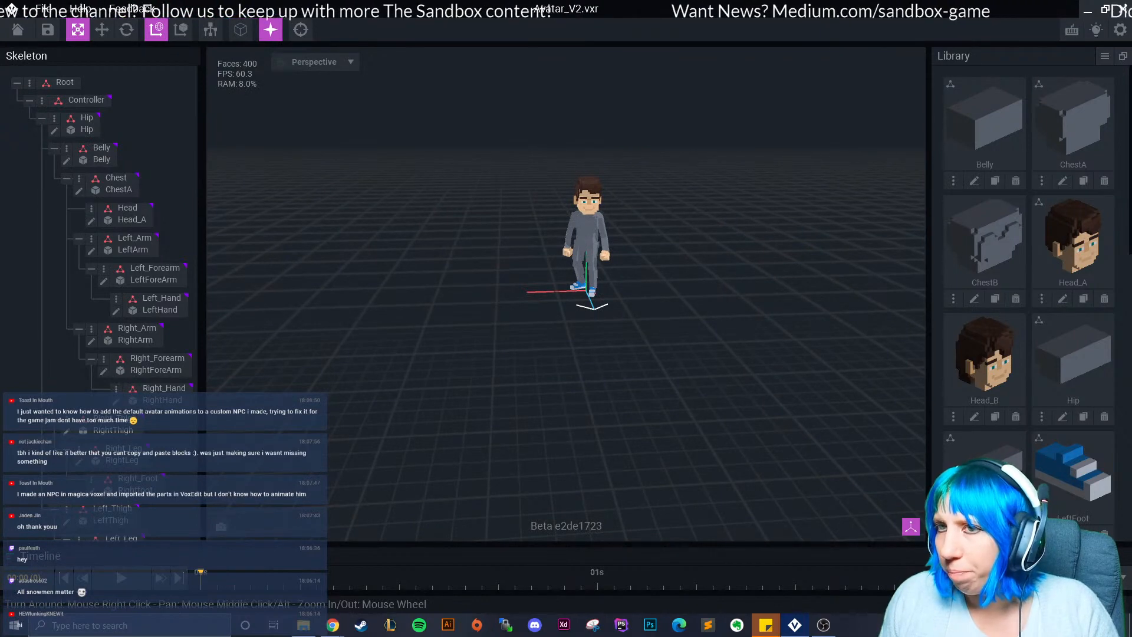
scroll(165, 472, "down", 2)
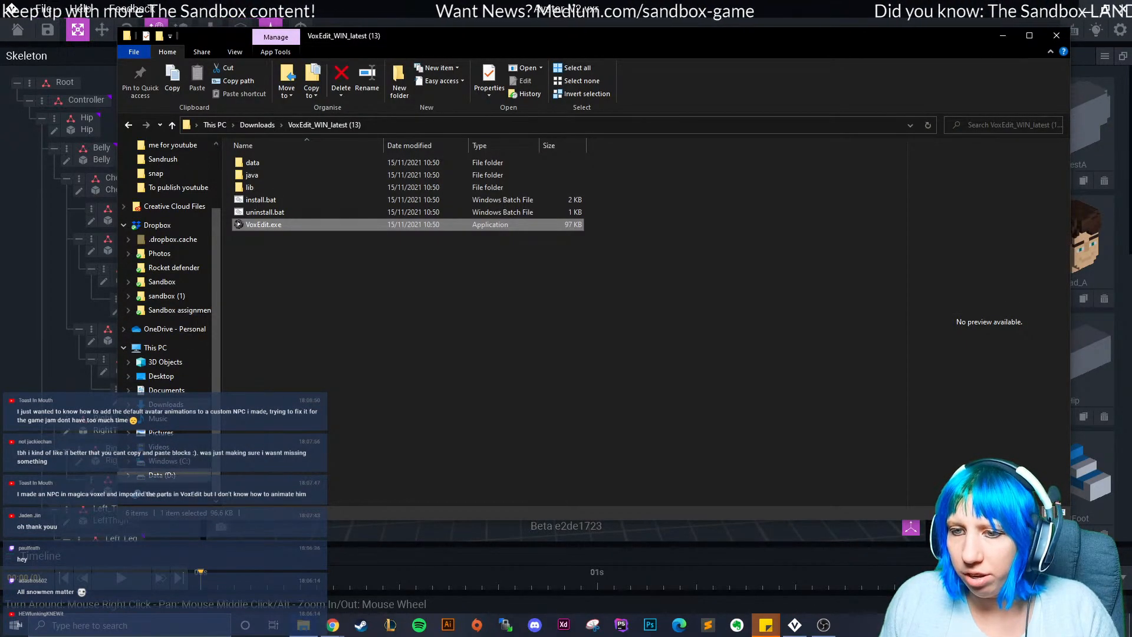
Navigate File Explorer to C: > Users > user folder > VoxEdit > delete > deltye.
left_click(169, 461)
double_click(259, 286)
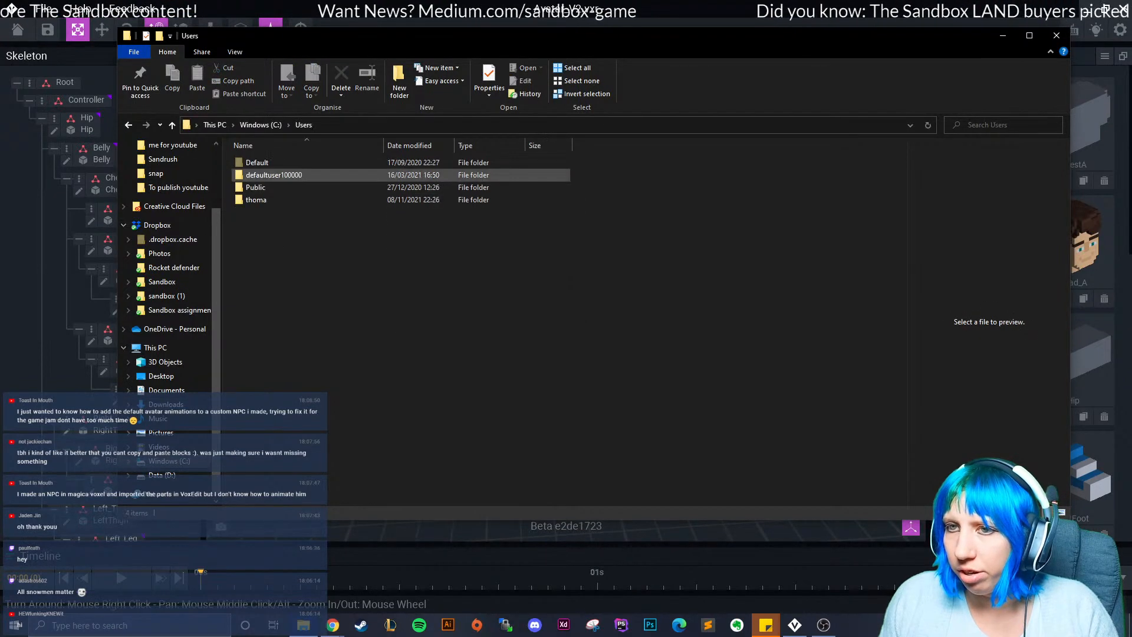
double_click(256, 200)
scroll(259, 351, "down", 3)
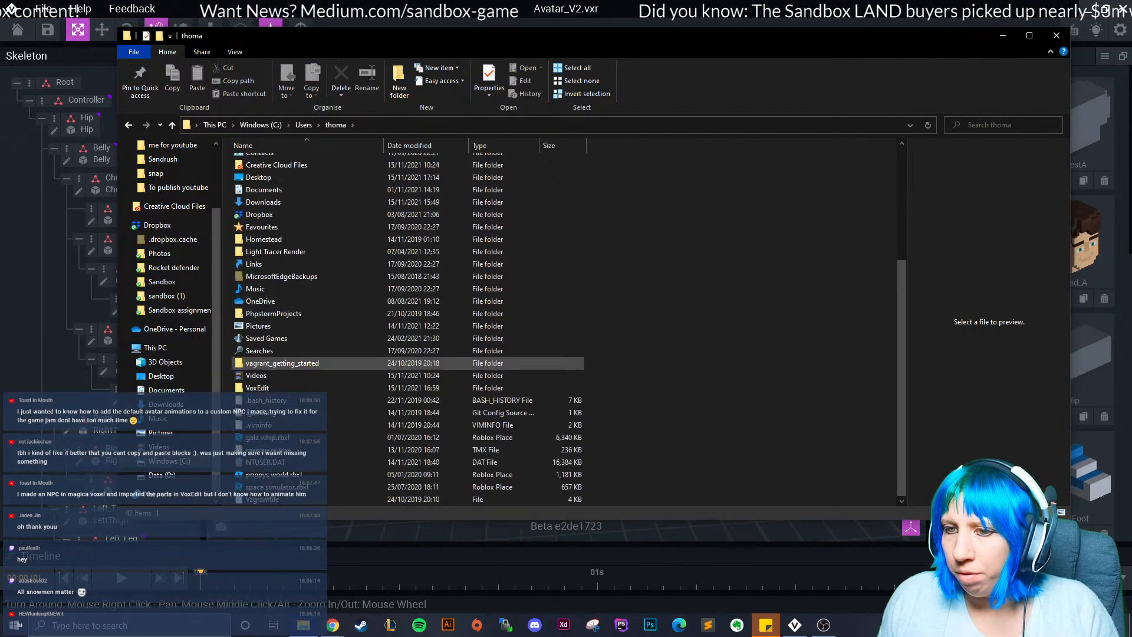
double_click(257, 387)
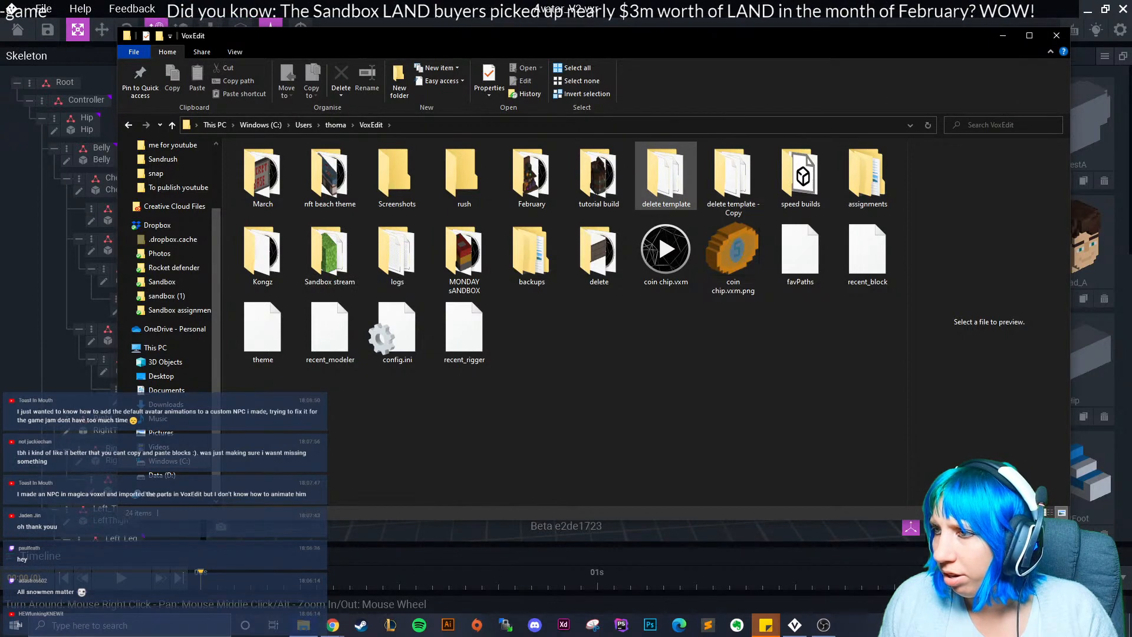
double_click(599, 254)
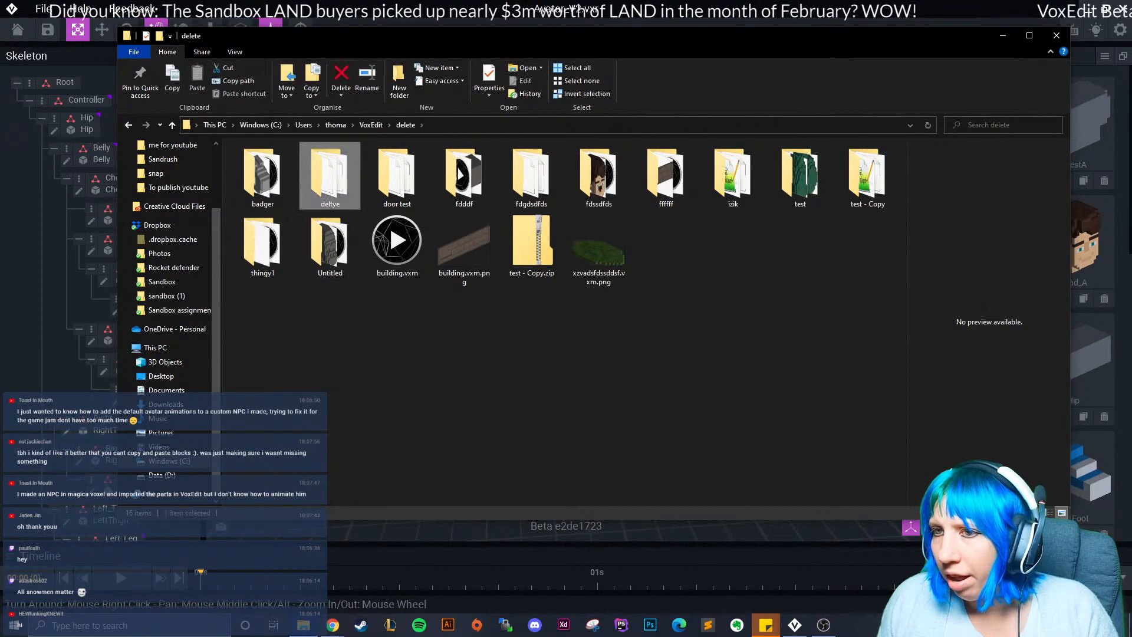
double_click(330, 177)
Select the Avatar_V2 Attack 01 .vxa file for renaming, then close File Explorer.
left_click(277, 188)
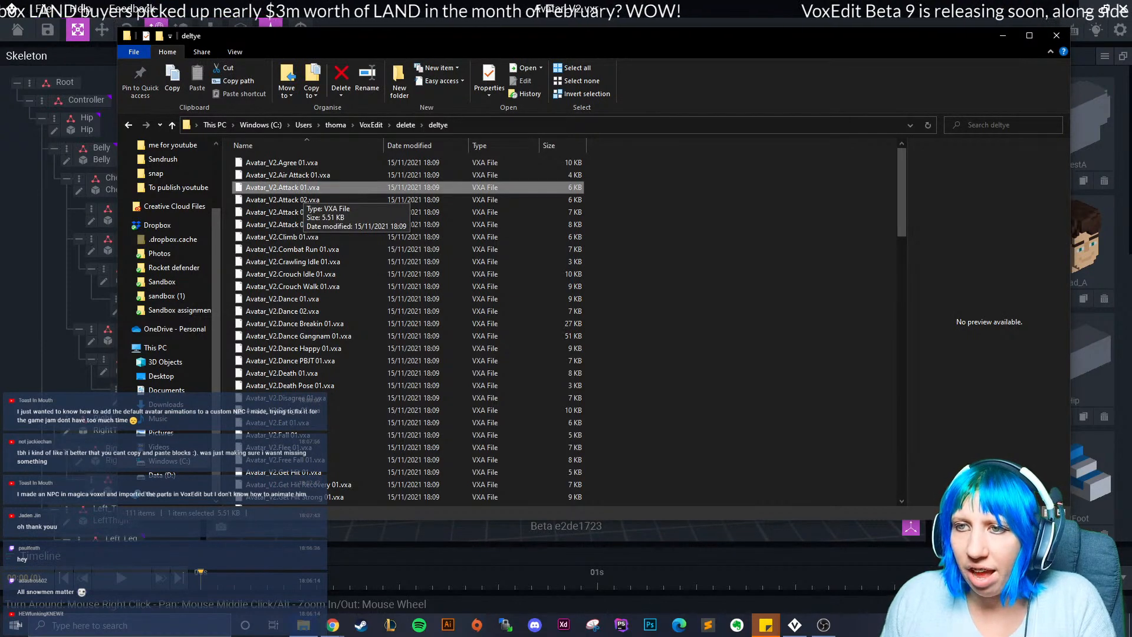
key("F2")
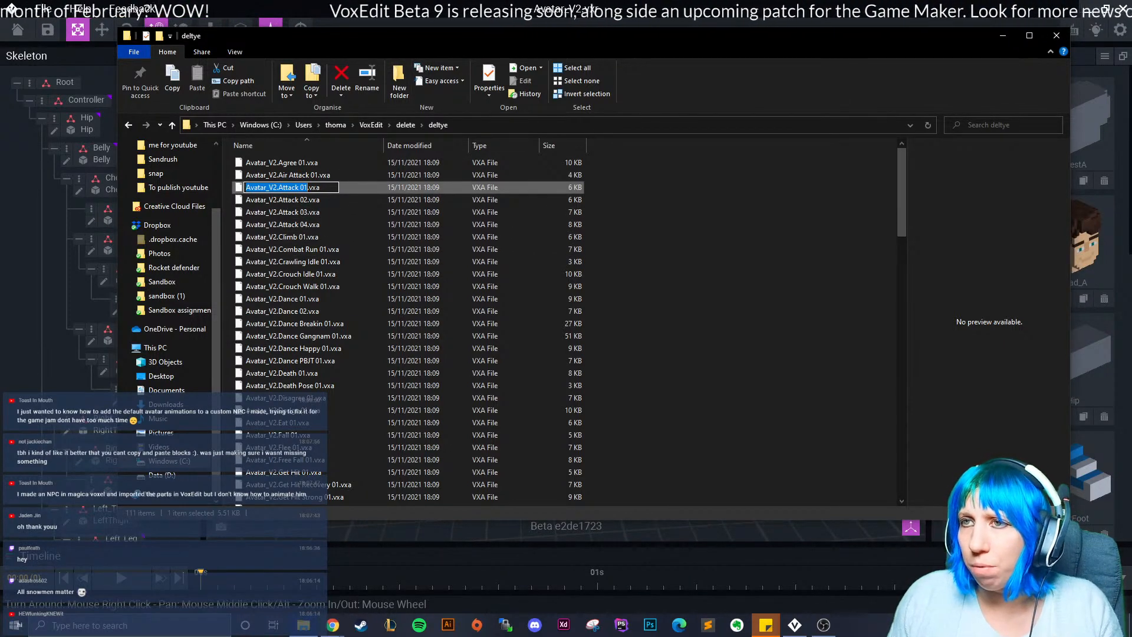
left_click_drag(490, 36, 455, 56)
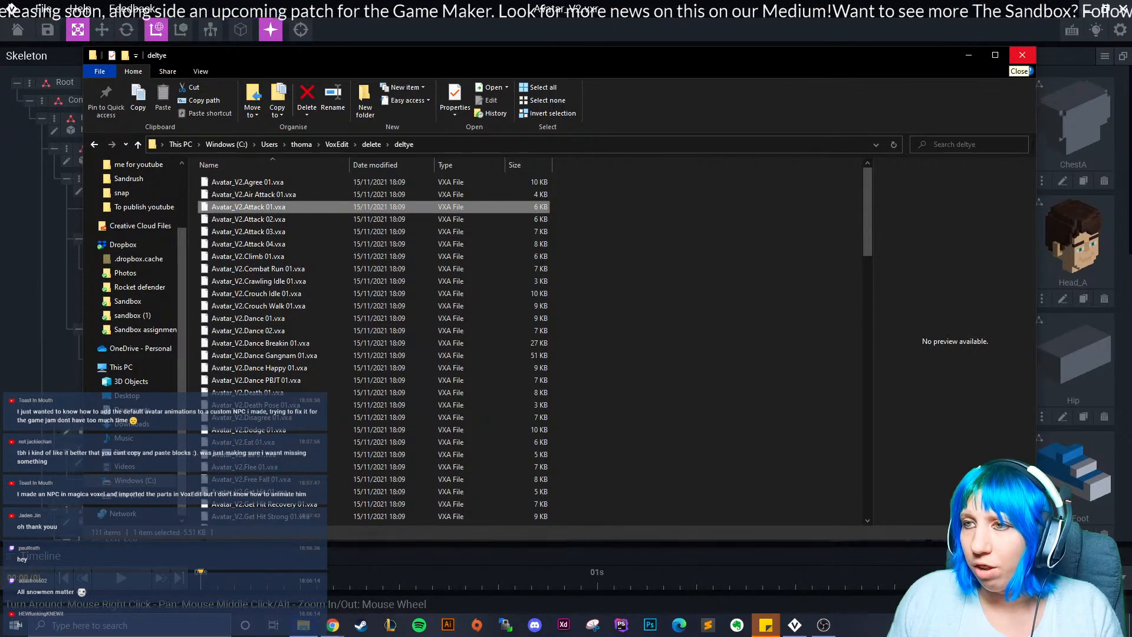
left_click(1022, 55)
Close the avatar project without saving and reopen snowman.vxr from recent files.
left_click(18, 29)
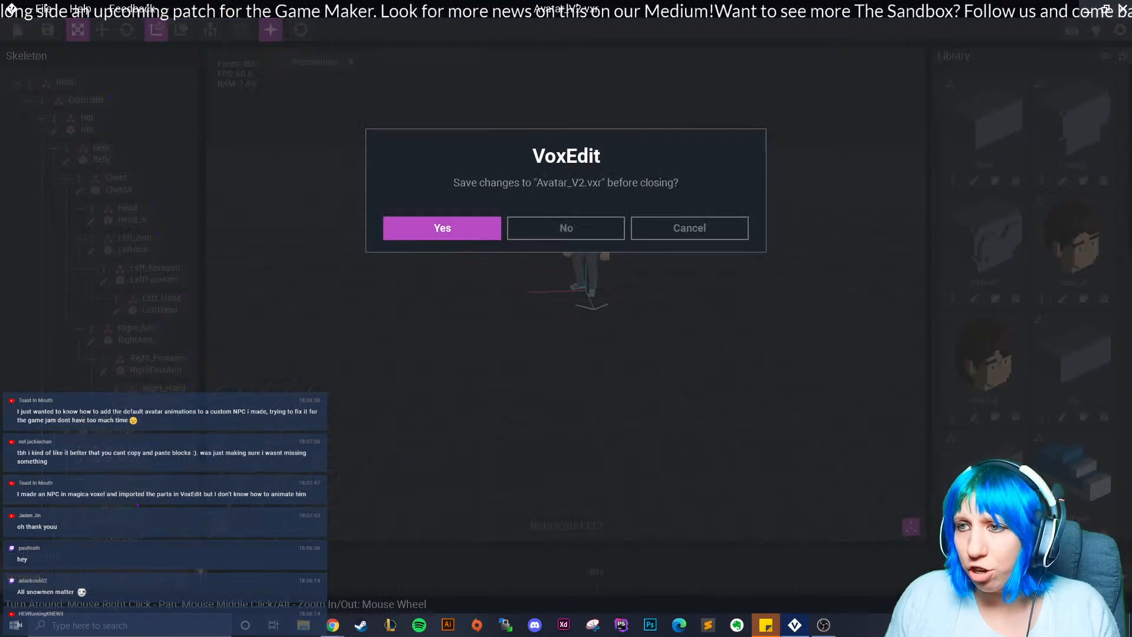
left_click(565, 228)
left_click(422, 218)
right_click_drag(613, 236, 554, 235)
scroll(566, 230, "up", 3)
middle_click_drag(554, 230, 587, 277)
right_click_drag(587, 278, 584, 241)
middle_click_drag(584, 242, 566, 253)
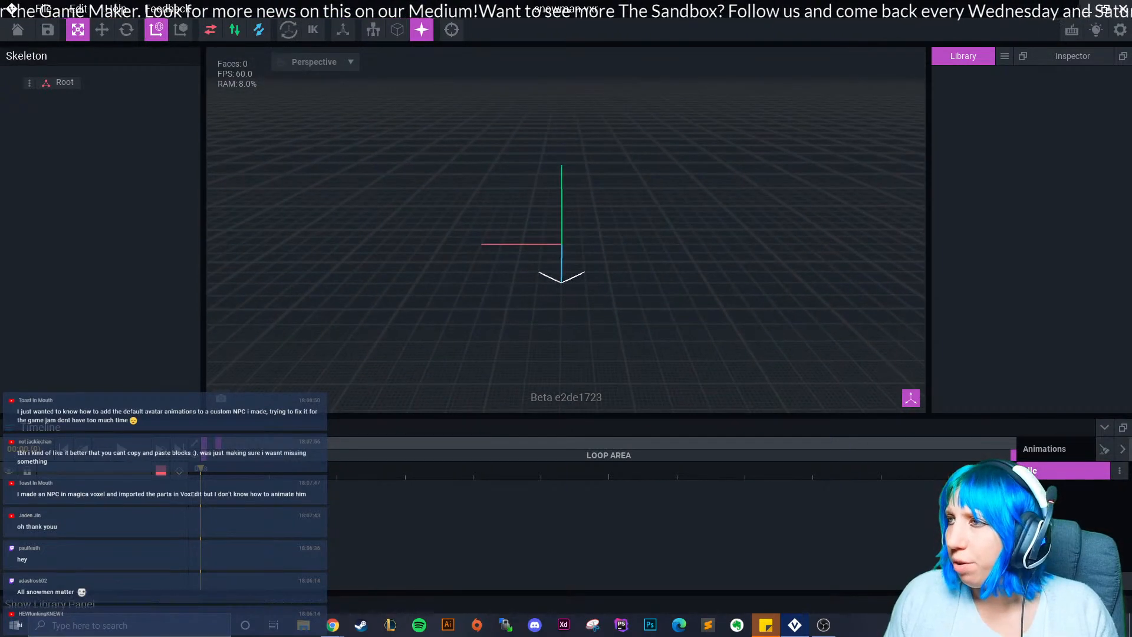
Create a new blank library model named 'Base man'.
left_click(1005, 55)
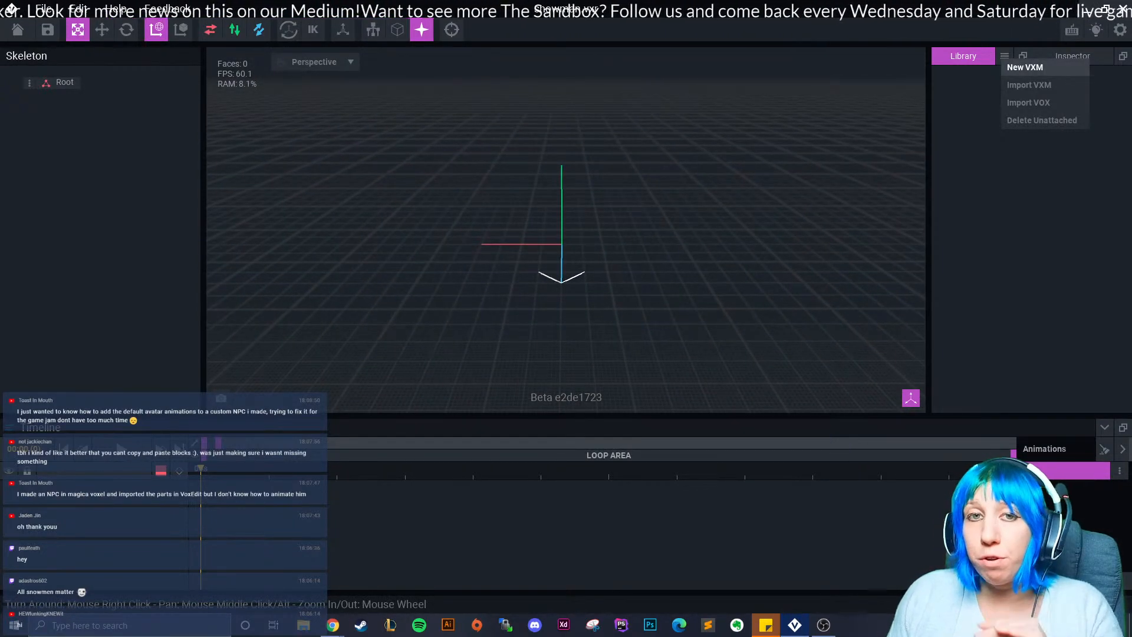
left_click(1025, 67)
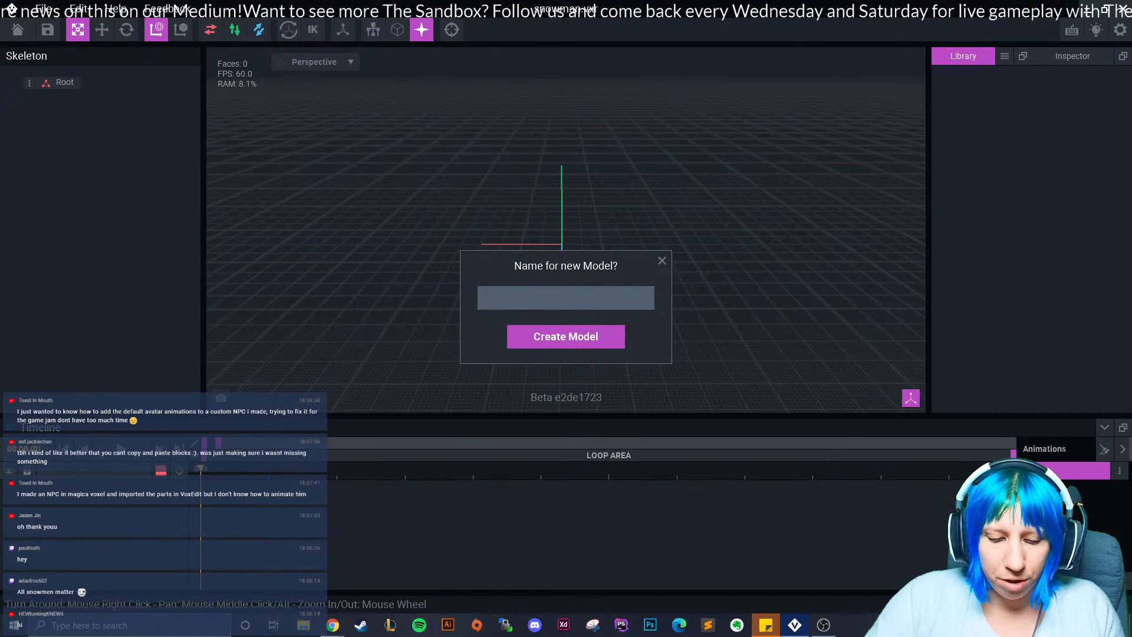
type("Base man")
left_click(571, 337)
right_click_drag(682, 346, 659, 385)
Load the model's colour palette from a PNG image in Downloads.
left_click(1105, 347)
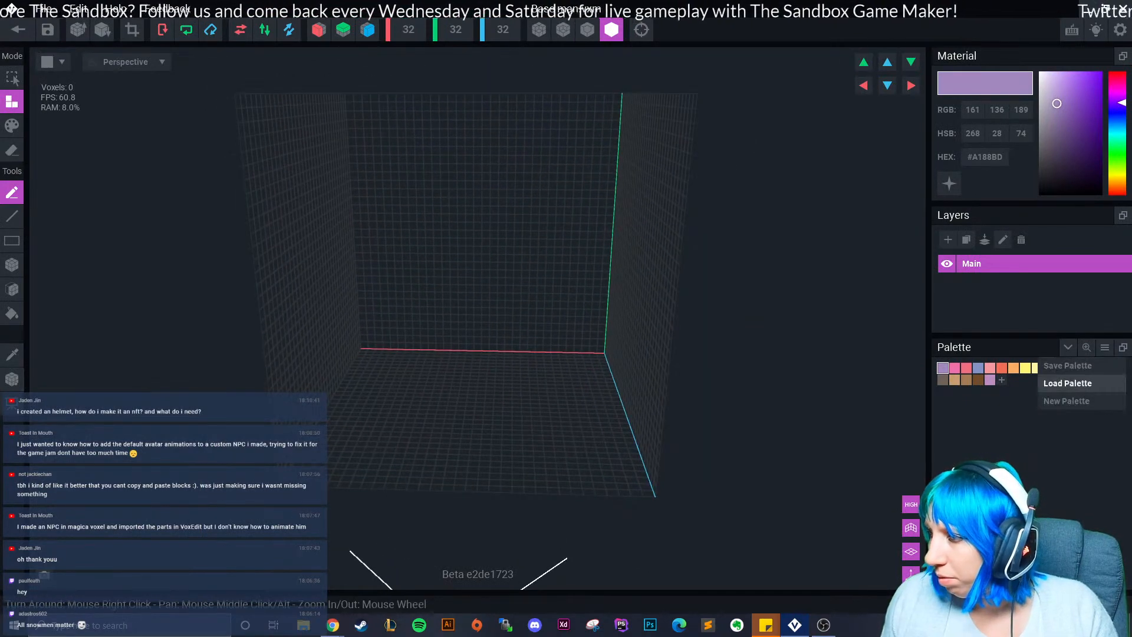
left_click(1062, 380)
left_click(320, 236)
scroll(458, 390, "down", 10)
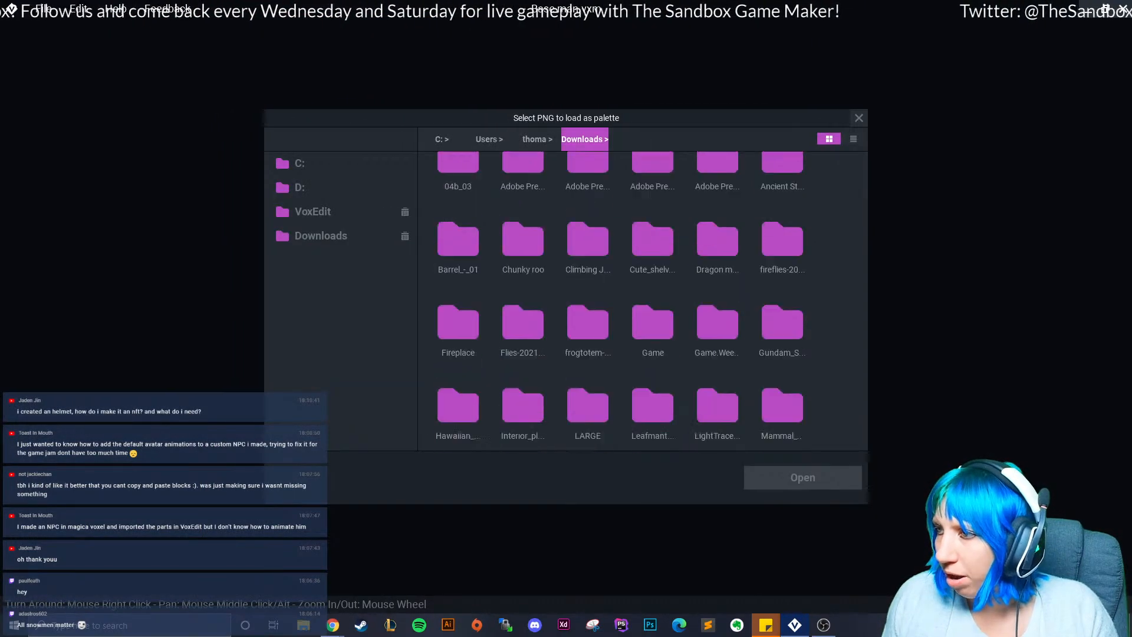
double_click(458, 389)
Resize the model volume to 40 × 40 × 40 voxels.
right_click_drag(586, 360, 613, 343)
right_click_drag(525, 157, 556, 274)
left_click(408, 30)
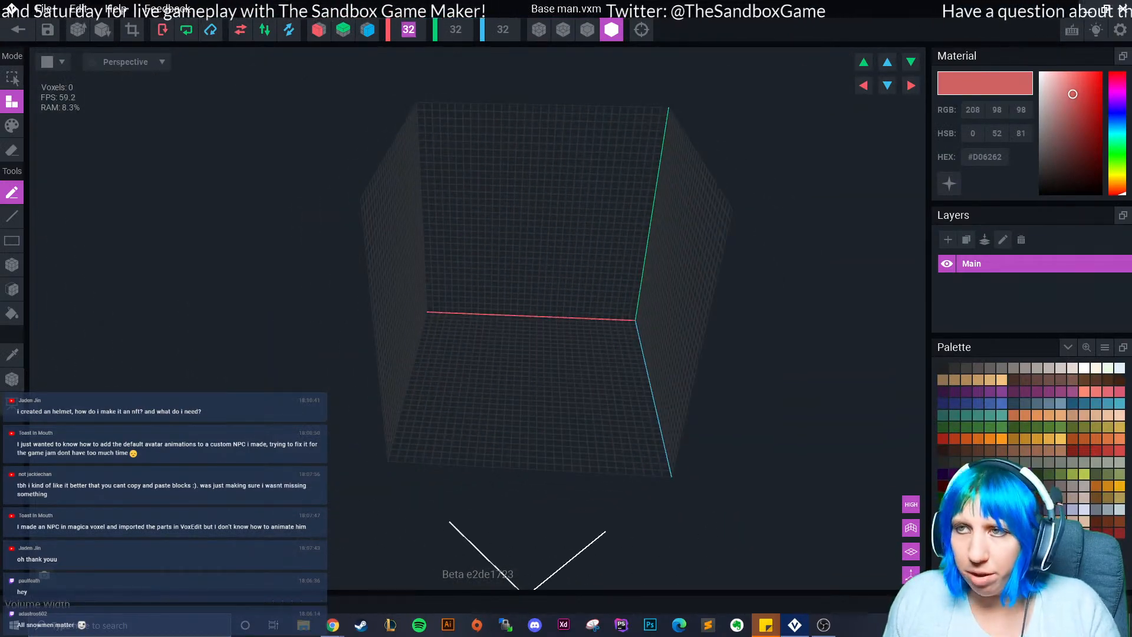
type("40")
key("Return")
left_click(502, 29)
type("40")
key("Return")
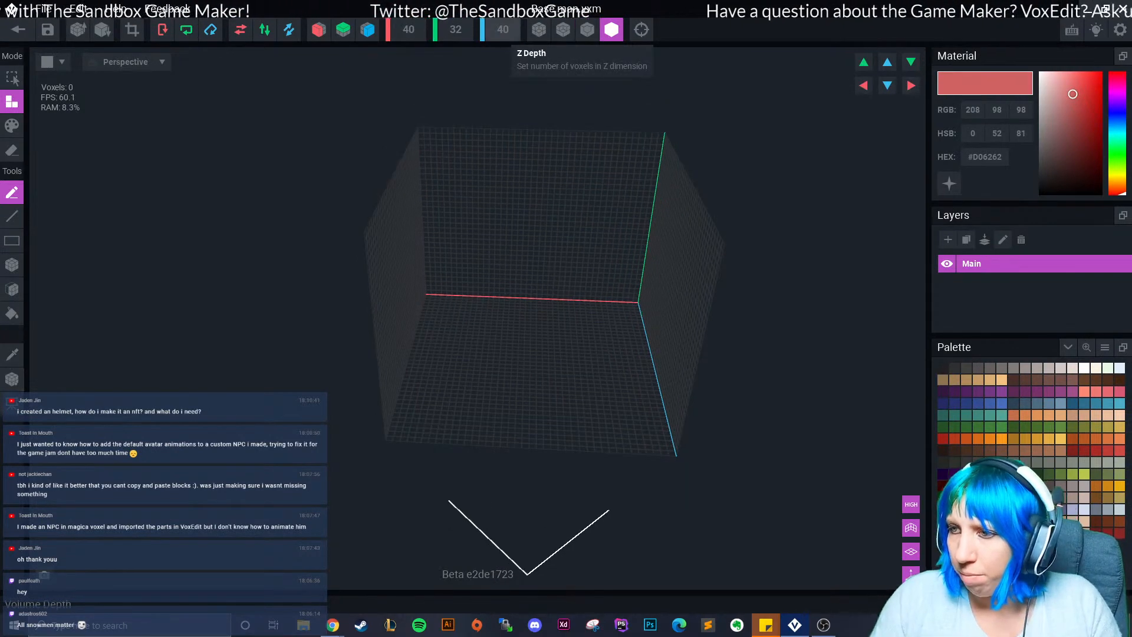
right_click_drag(516, 200, 523, 203)
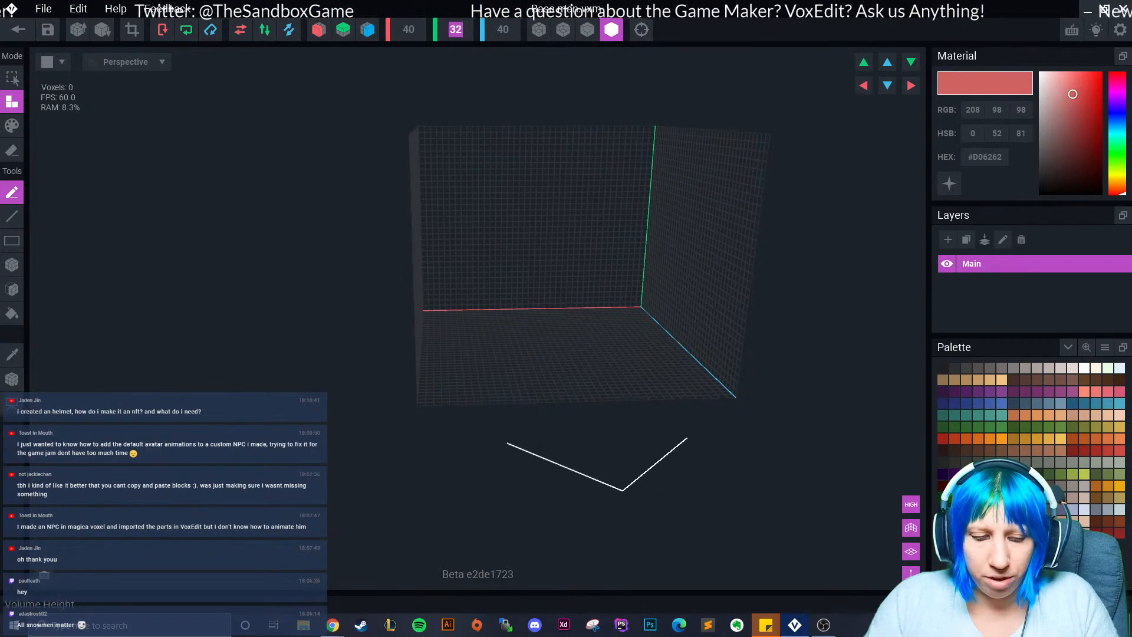
key("Return")
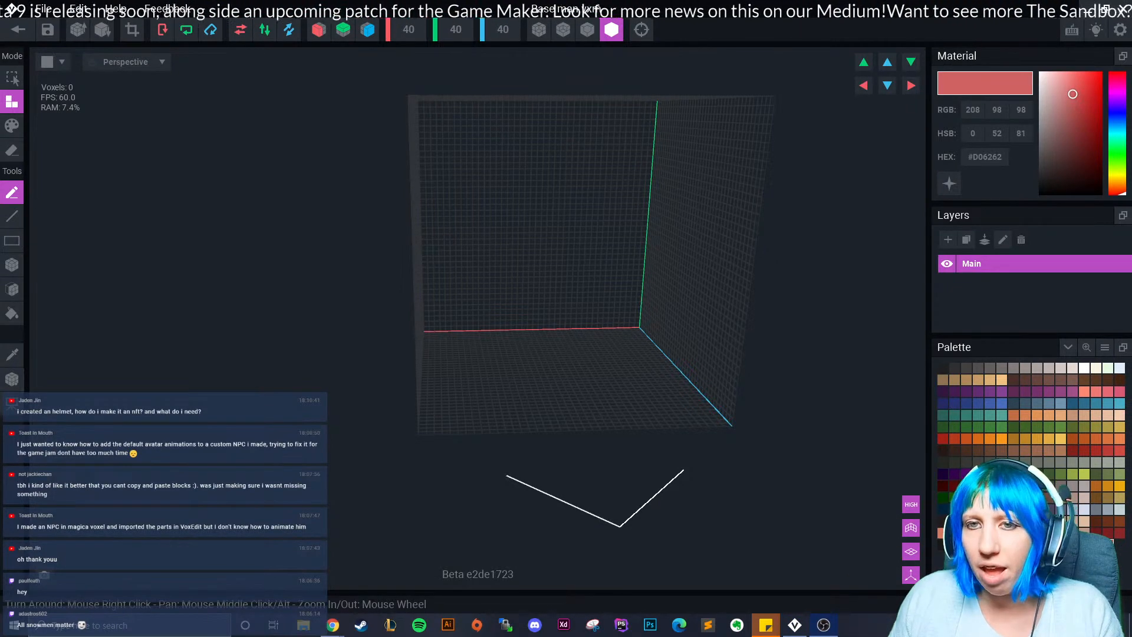
Pan, zoom and orbit the empty grid, and switch the viewport to another shading style.
mouse_move(566, 318)
middle_mouse_down()
mouse_move(616, 265)
mouse_move(566, 180)
mouse_move(566, 341)
middle_mouse_up()
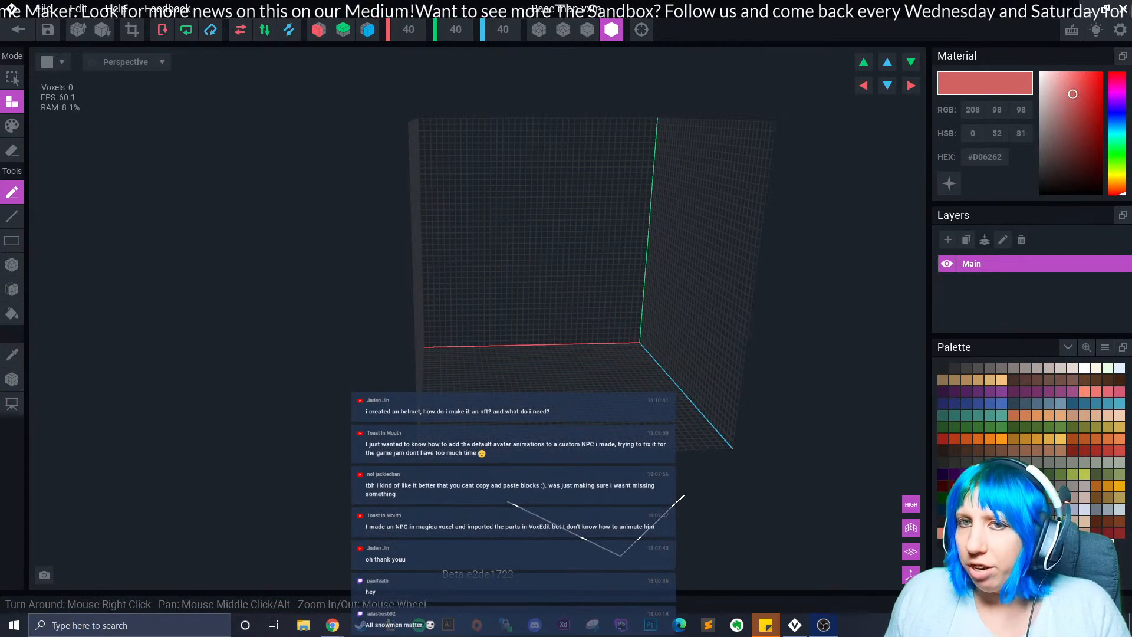
right_click_drag(528, 295, 497, 321)
scroll(535, 317, "up", 4)
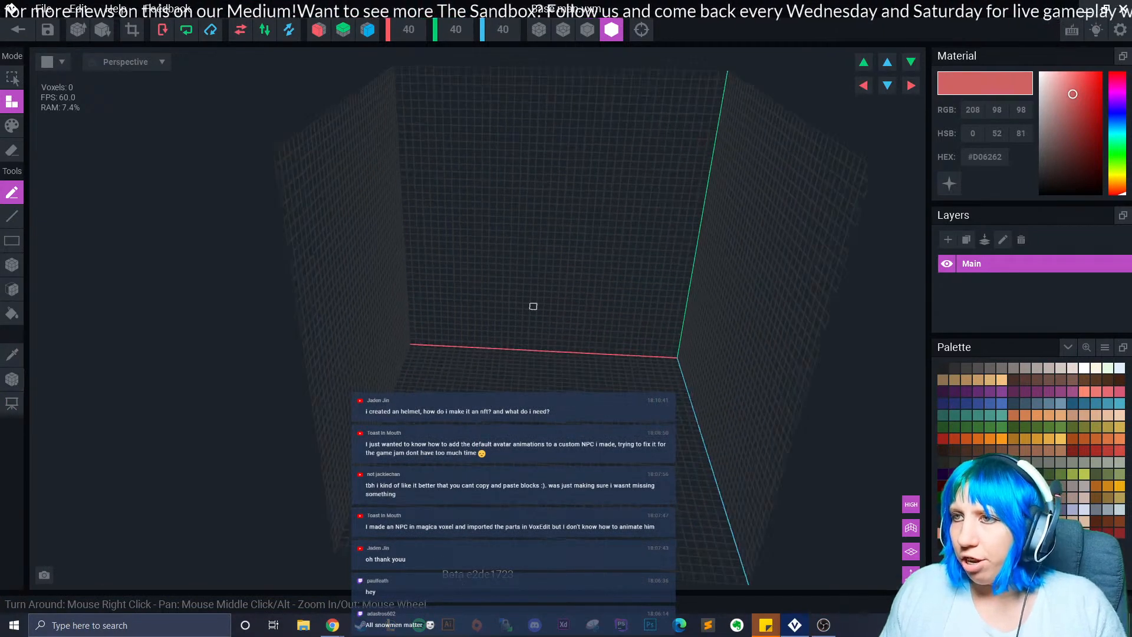
middle_click_drag(533, 306, 535, 265)
left_click(588, 31)
right_click_drag(572, 72, 382, 173)
Leave only red-axis (X) mirroring on and pick green #5F8A3B from the Palette.
left_click(319, 29)
left_click(367, 29)
left_click(319, 30)
right_click_drag(394, 300, 440, 323)
left_click(1002, 414)
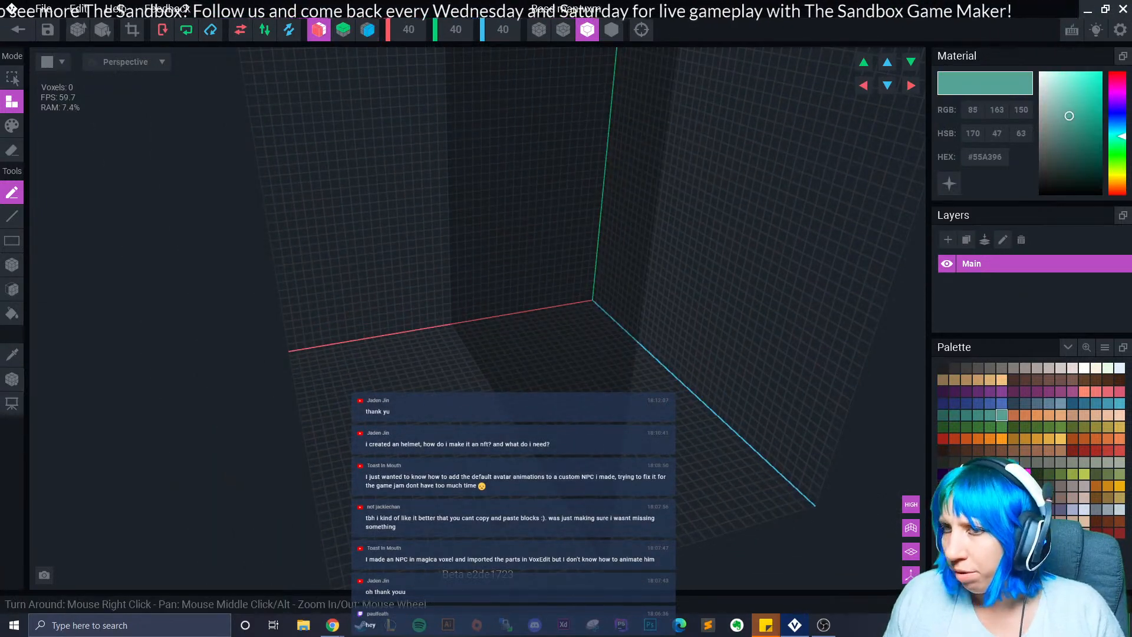
left_click(1061, 426)
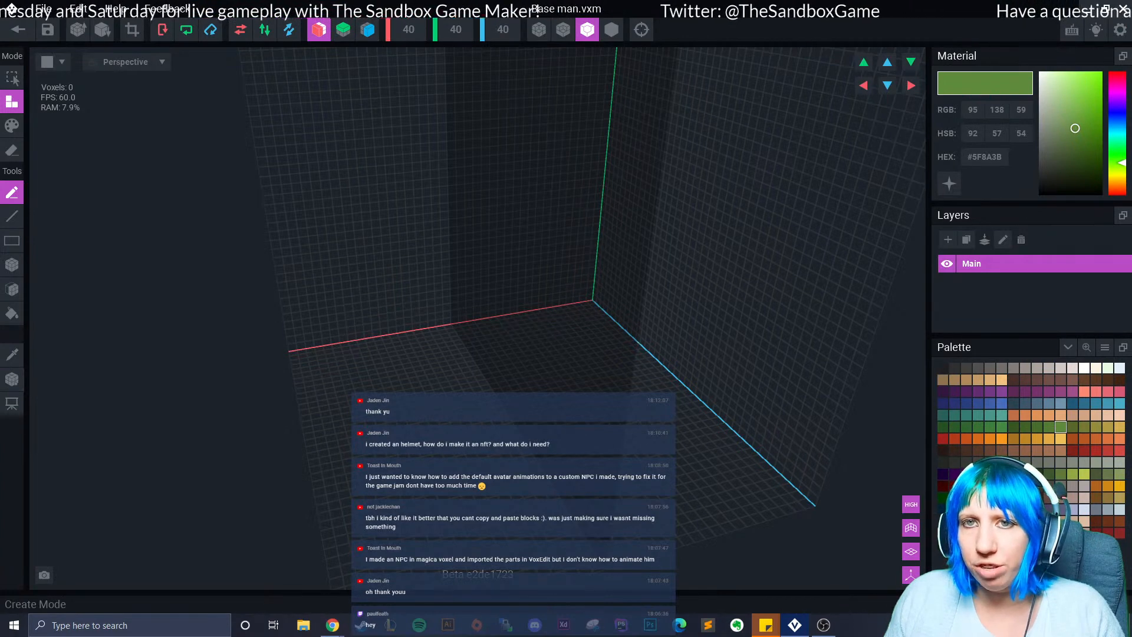
Place several scattered green voxels, some mirrored, on the grid floor with the Pen.
right_click_drag(413, 377, 492, 379)
scroll(475, 397, "up", 3)
left_click(504, 359)
left_click(534, 327)
left_click(554, 359)
left_click(632, 386)
left_click(718, 420)
left_click(756, 458)
middle_click_drag(756, 459, 579, 389)
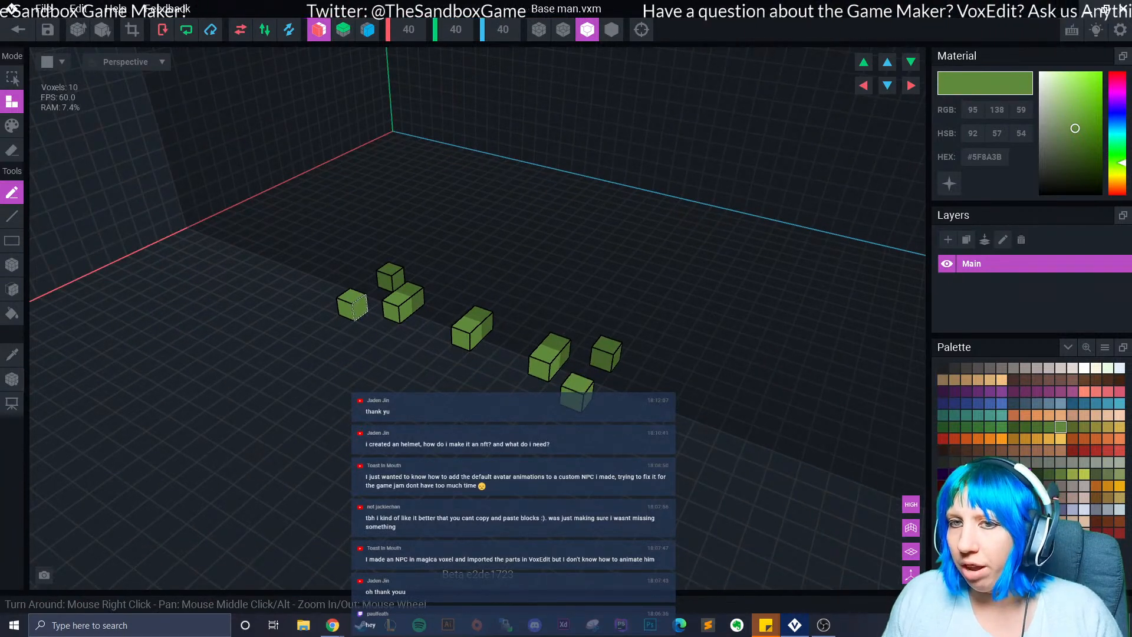
Undo a freehand stroke and draw one long straight green voxel line toward the lower left.
mouse_move(321, 359)
left_mouse_down()
mouse_move(172, 318)
mouse_move(141, 248)
mouse_move(412, 139)
mouse_move(348, 425)
mouse_move(333, 266)
left_mouse_up()
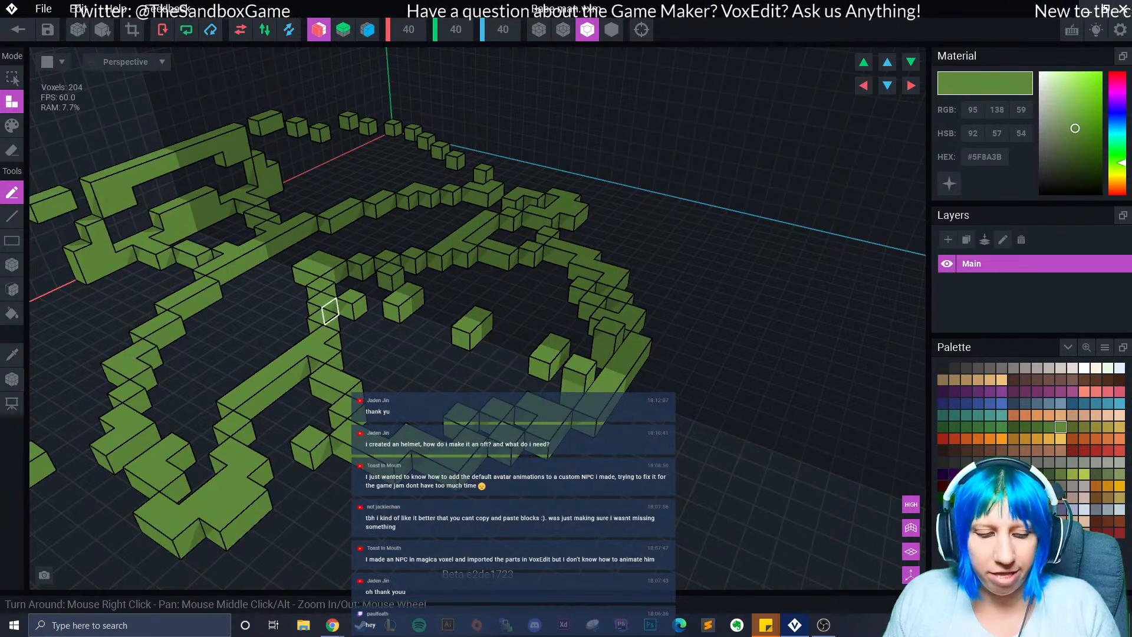
key("ctrl+z")
left_click(11, 216)
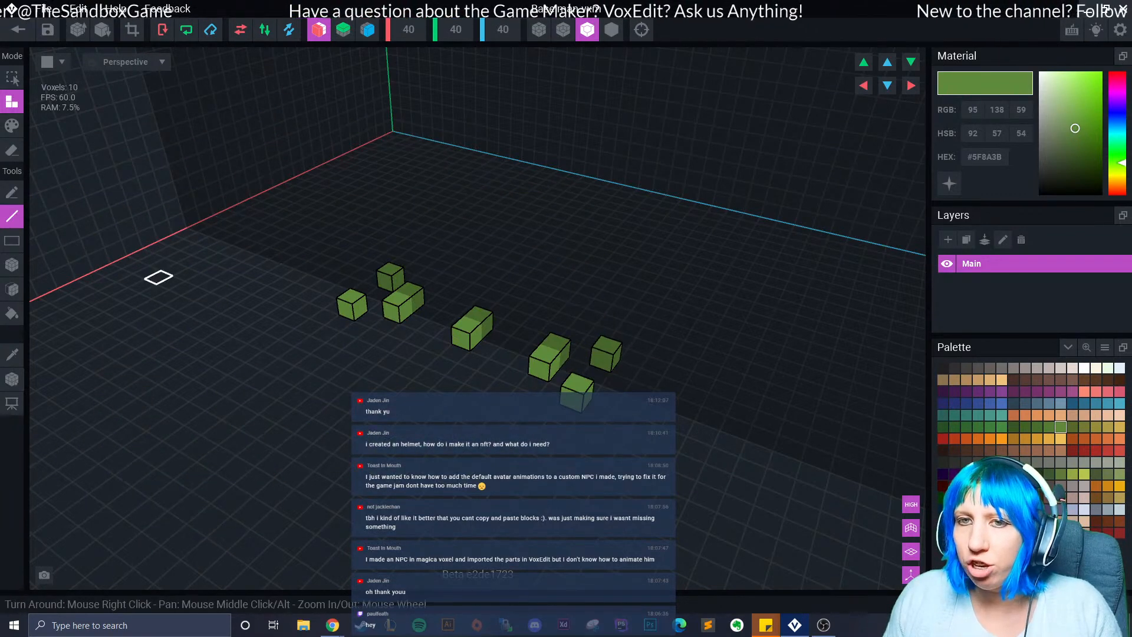
left_click_drag(295, 267, 58, 420)
scroll(255, 437, "down", 2)
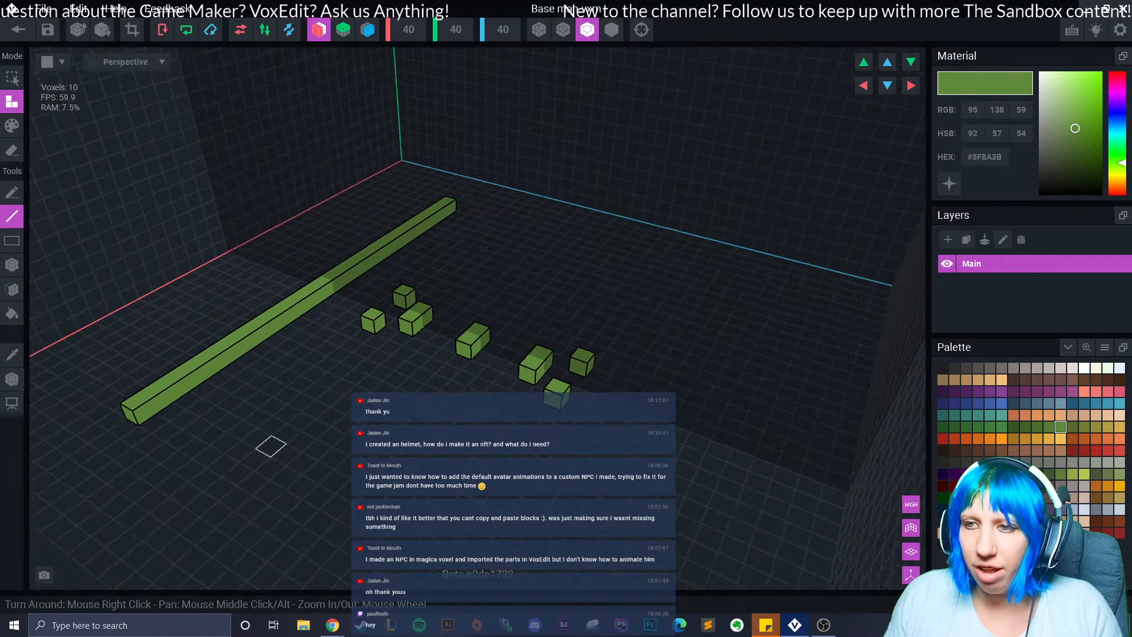
Fill a large green voxel rectangle and extrude more blocks from it.
left_click(11, 240)
left_click_drag(181, 281, 661, 487)
scroll(445, 386, "down", 3)
mouse_move(412, 375)
right_mouse_down()
mouse_move(549, 348)
mouse_move(366, 354)
mouse_move(409, 283)
right_mouse_up()
left_click_drag(347, 215, 472, 323)
left_click_drag(455, 182, 524, 260)
left_click_drag(536, 142, 578, 189)
mouse_move(488, 277)
right_mouse_down()
mouse_move(589, 278)
mouse_move(519, 283)
mouse_move(589, 307)
right_mouse_up()
Cut voxels out of the green mass, then undo it back to the line.
scroll(519, 283, "down", 3)
middle_click_drag(366, 354, 465, 366)
scroll(464, 368, "down", 3)
right_click_drag(465, 369, 466, 340)
left_click_drag(479, 260, 590, 340)
key("ctrl+z")
key("ctrl+z")
key("ctrl+z")
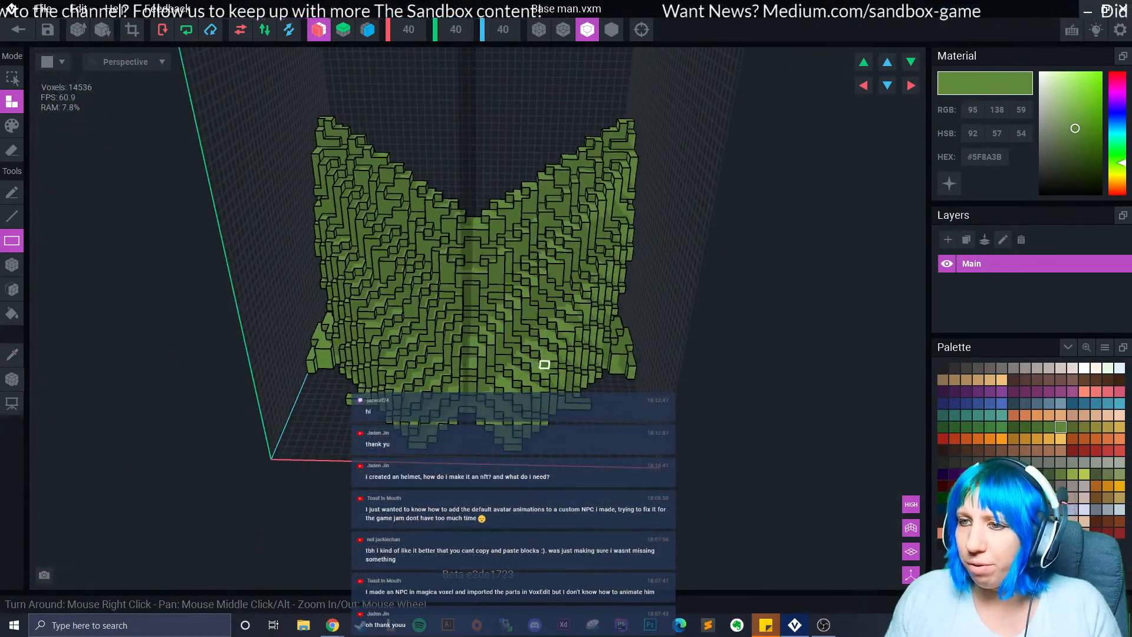
key("ctrl+z")
key("ctrl+z")
key("ctrl+z")
right_click_drag(534, 375, 518, 374)
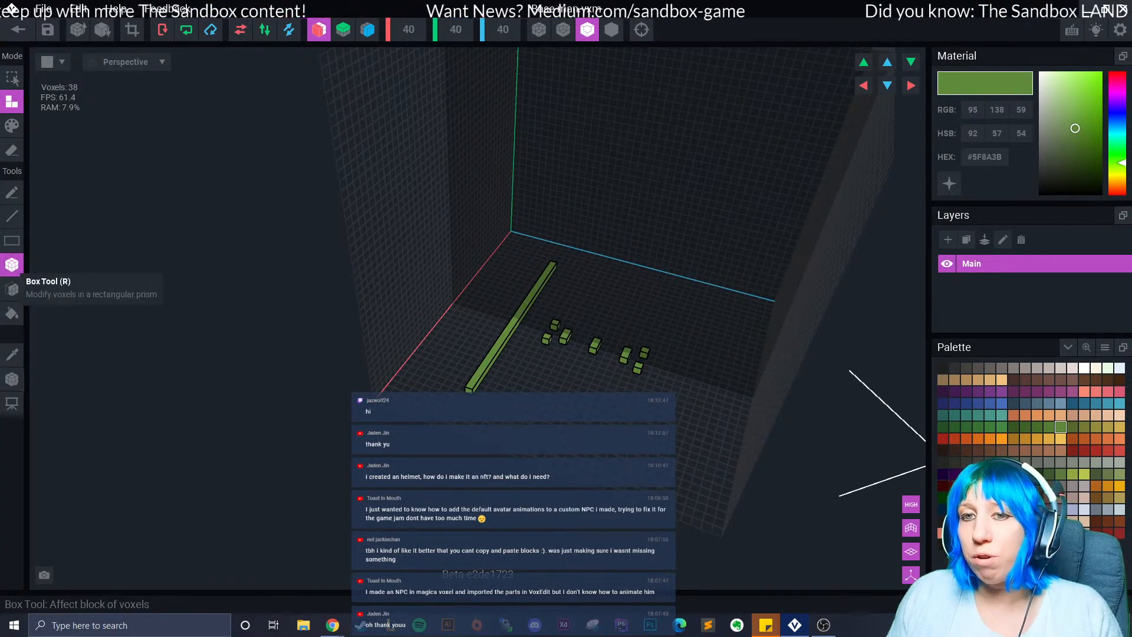
Draw flat green box slabs on the floor and raise them two layers with the Face tool.
right_click_drag(429, 352, 478, 398)
left_click_drag(449, 330, 421, 395)
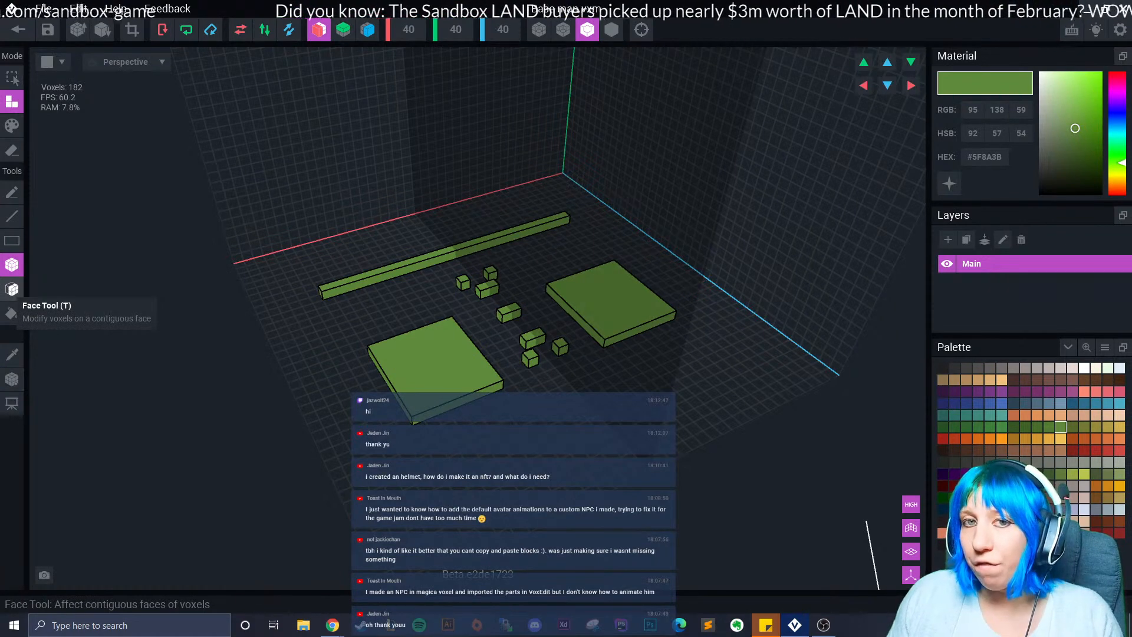
left_click(11, 289)
scroll(404, 354, "up", 3)
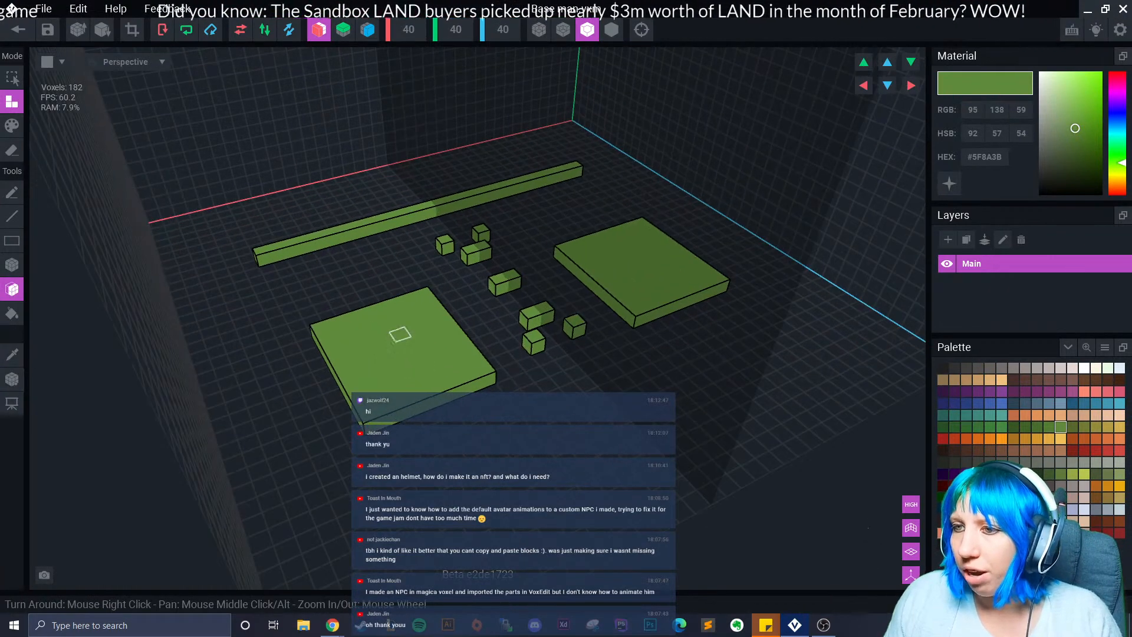
left_click(401, 298)
left_click(400, 298)
left_click(401, 299)
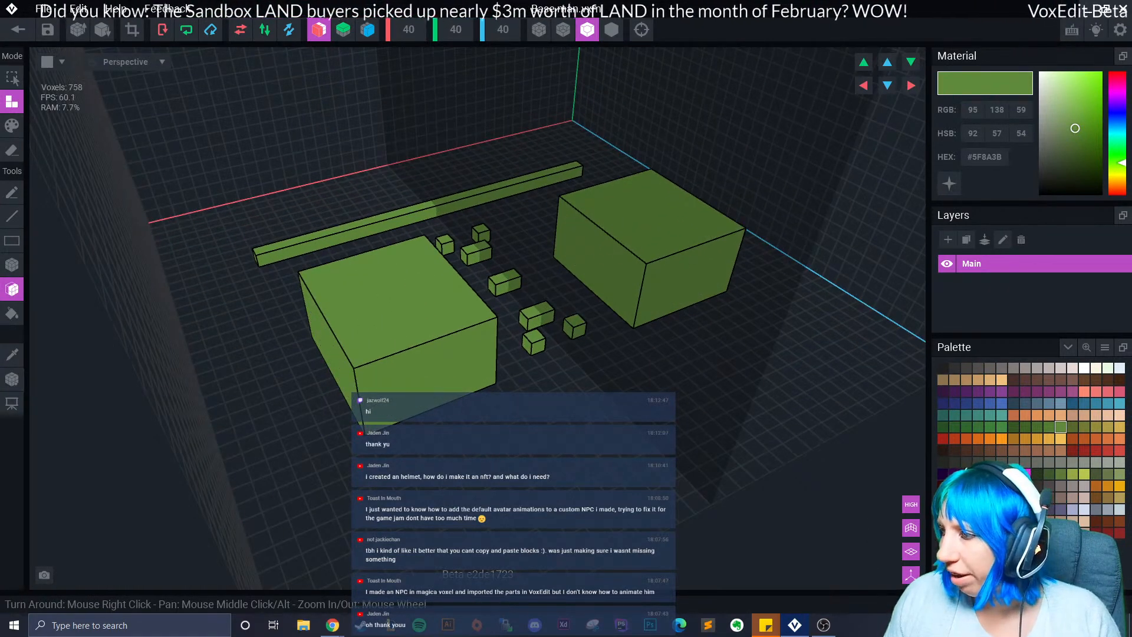
Add three orange layers on top of both slabs.
left_click(1084, 439)
left_click(408, 300)
left_click(399, 287)
left_click(402, 278)
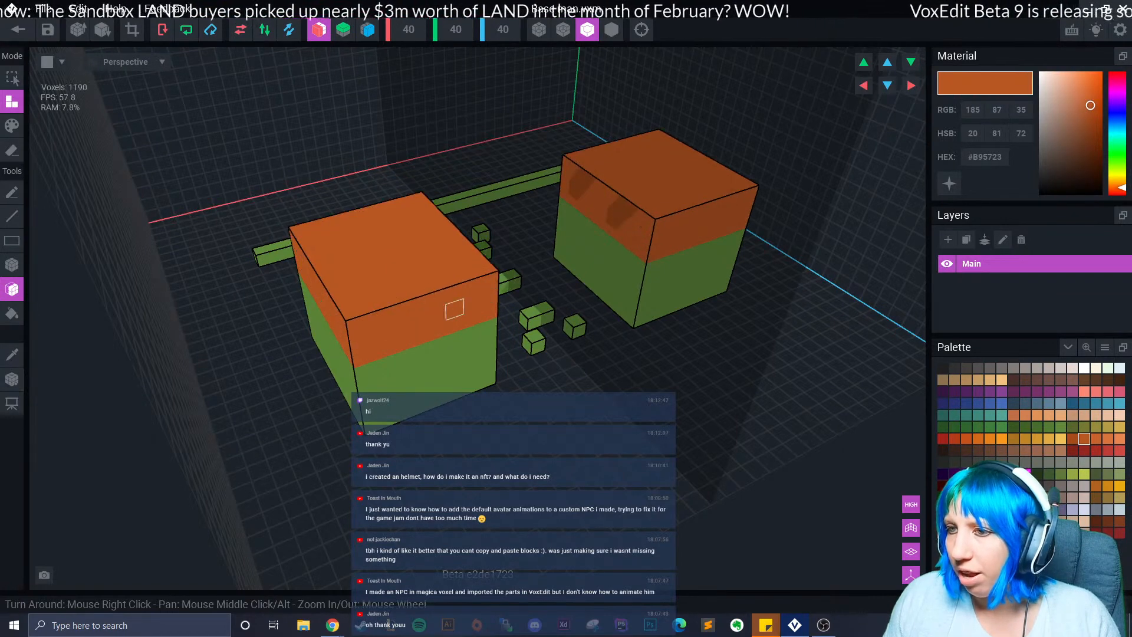
right_click_drag(436, 316, 453, 309)
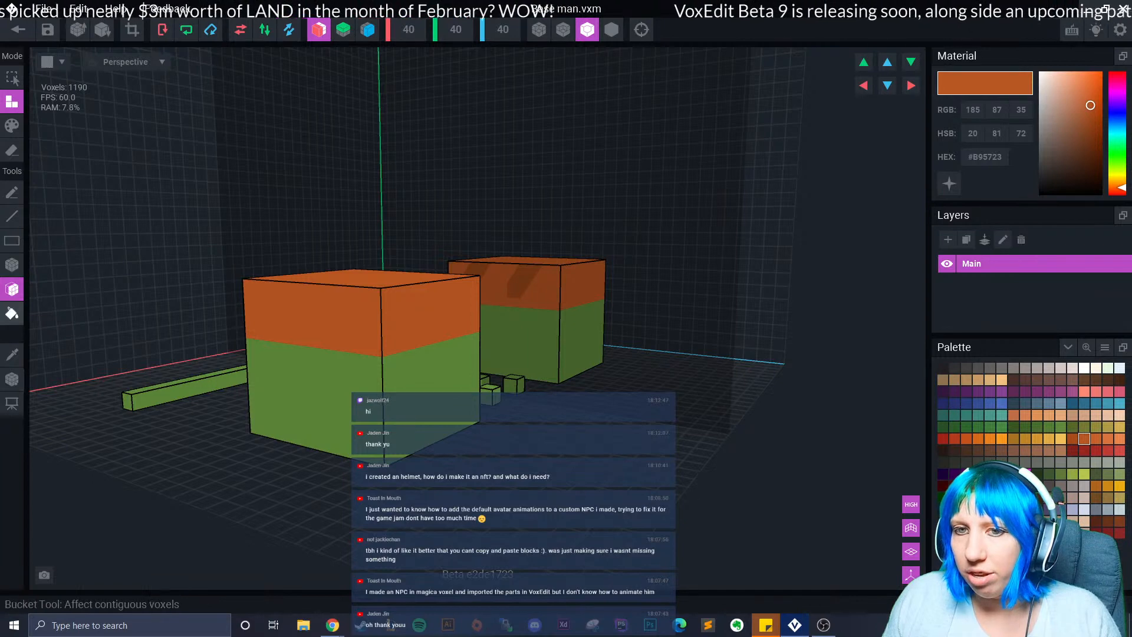
Sample the green and extrude the lower and step faces outward until flush.
left_click(12, 355)
left_click(324, 380)
left_click_drag(455, 406, 510, 439)
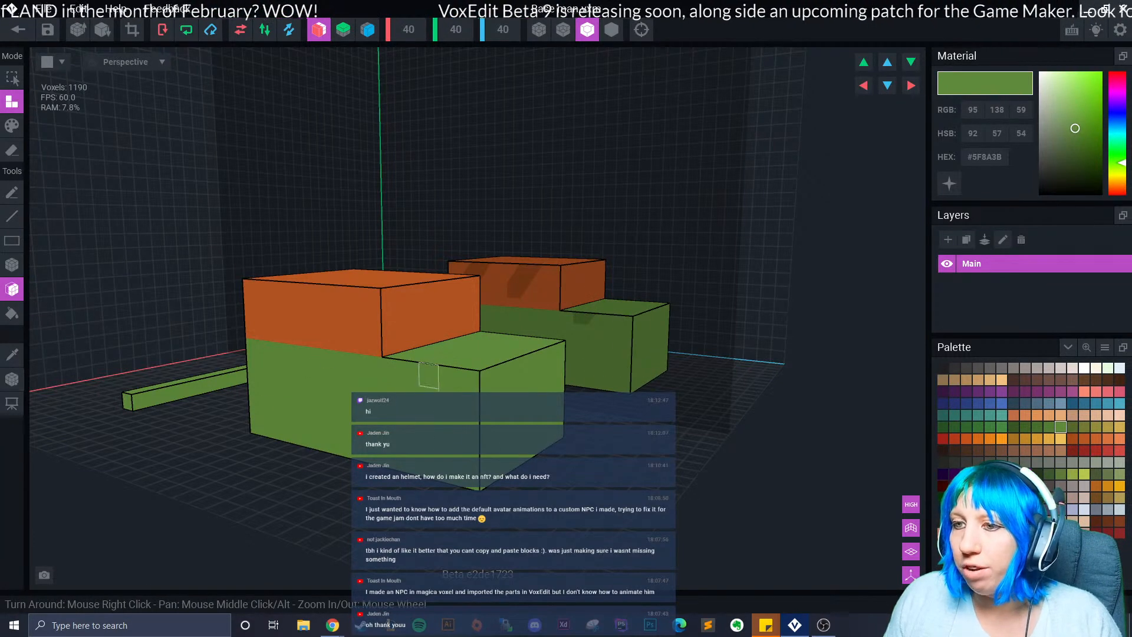
right_click_drag(409, 395, 360, 388)
left_click_drag(439, 337, 460, 347)
right_click_drag(461, 374, 503, 381)
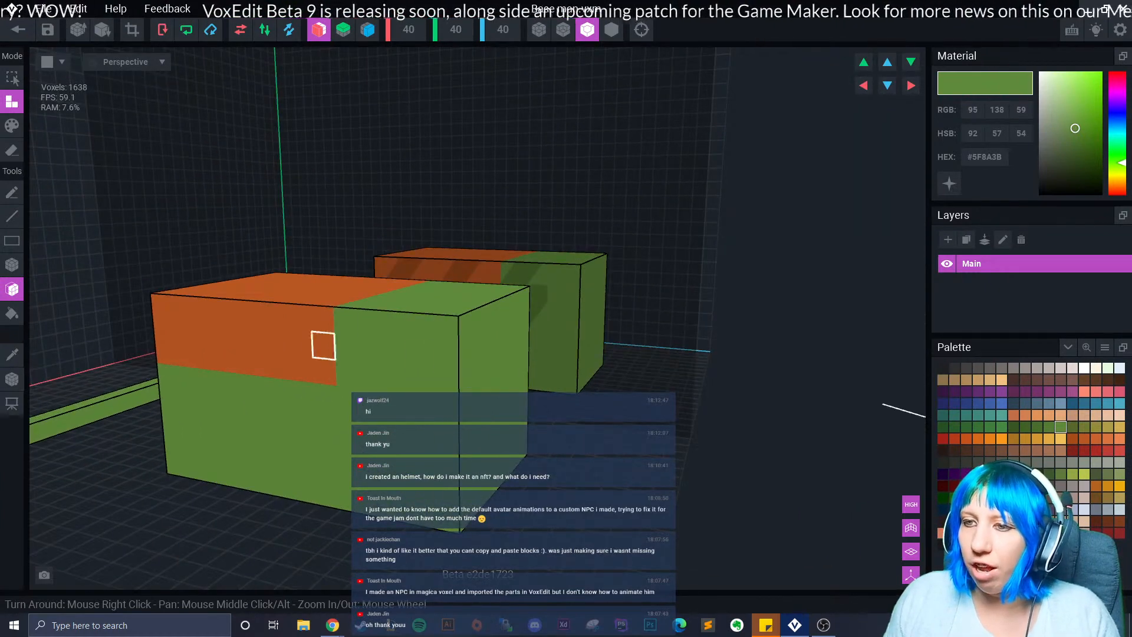
right_click_drag(303, 368, 267, 391)
Undo and redo the green extension layers while checking the blocks from the side.
key("ctrl+z")
key("ctrl+z")
key("ctrl+z")
key("ctrl+z")
key("ctrl+z")
key("ctrl+z")
key("ctrl+z")
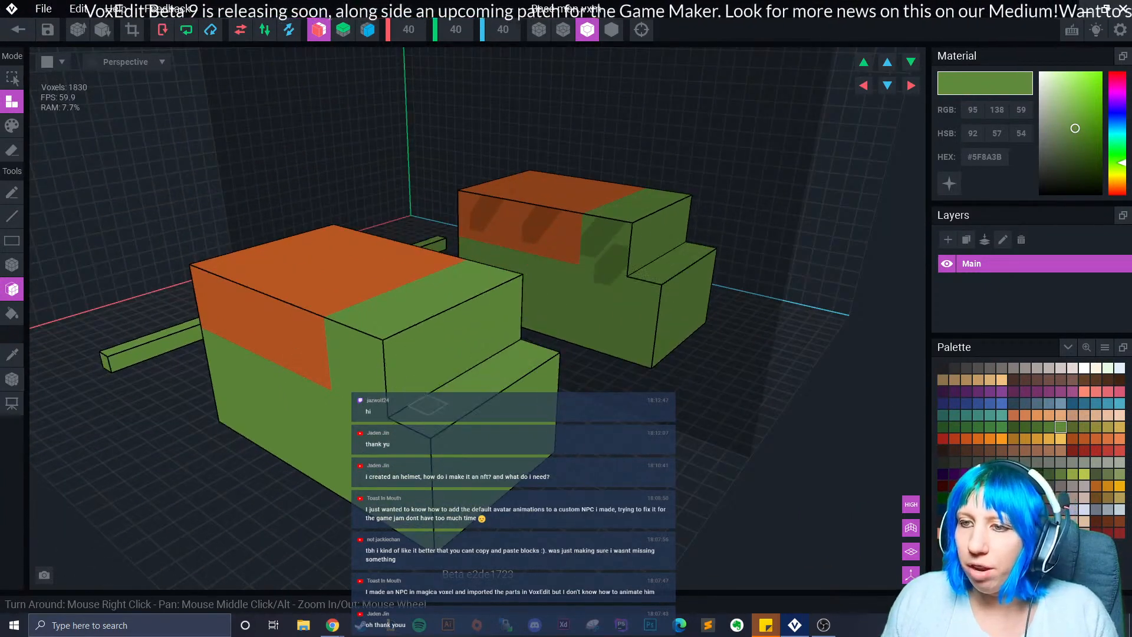
key("ctrl+z")
key("ctrl+z")
key("ctrl+z")
right_click_drag(352, 396, 390, 389)
key("ctrl+y")
key("ctrl+y")
key("ctrl+y")
key("ctrl+y")
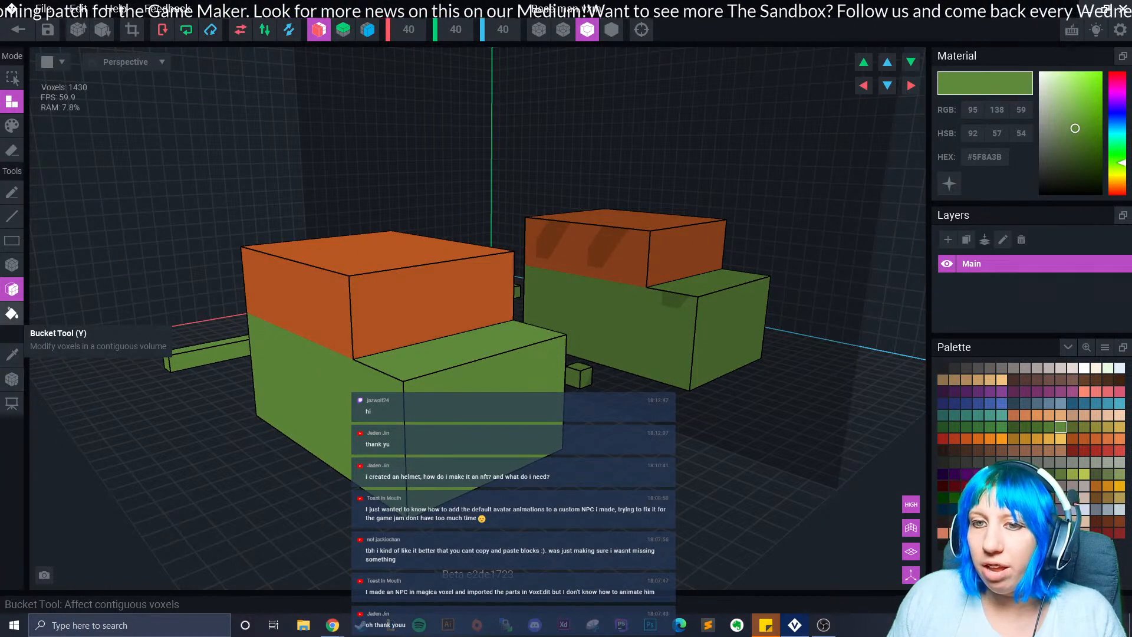
Try a green Bucket flood fill of the empty space, then undo it.
left_click(12, 313)
scroll(259, 278, "down", 3)
right_click_drag(265, 266, 241, 340)
left_click(237, 331)
scroll(228, 318, "down", 5)
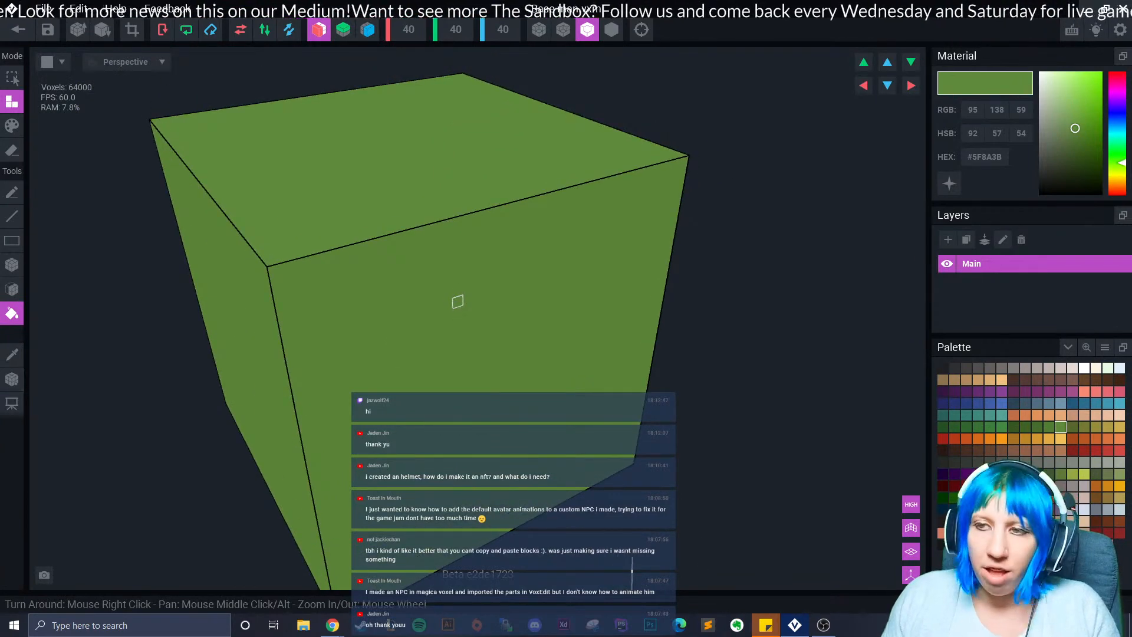
key("ctrl+z")
scroll(293, 424, "up", 2)
Sample orange #B95723 from the box as the current colour.
middle_click_drag(232, 452, 253, 410)
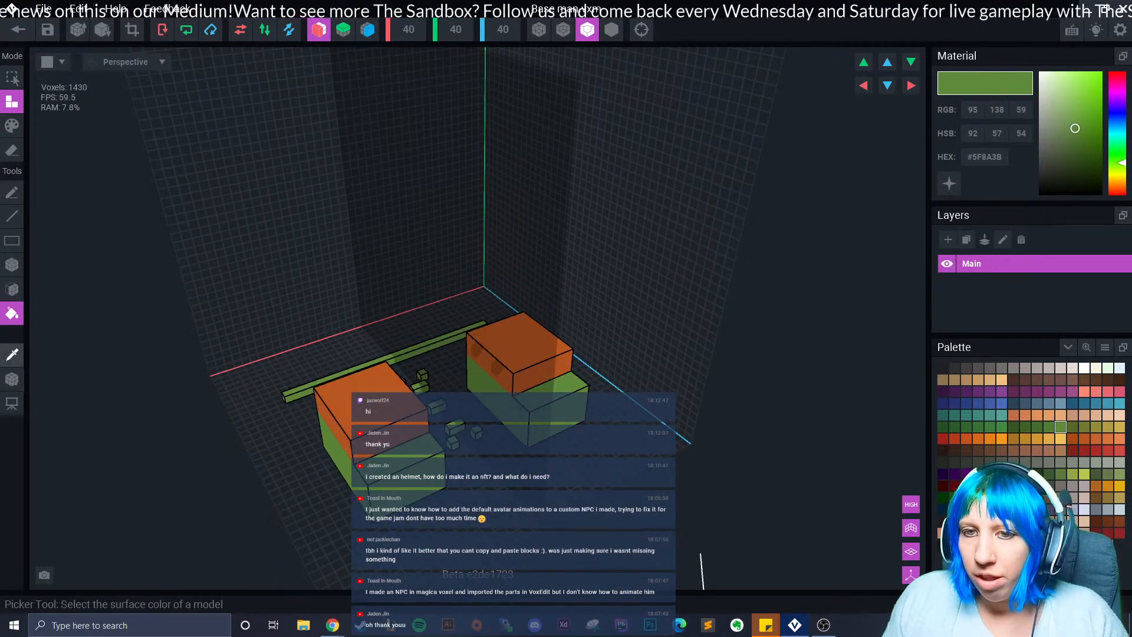
left_click(12, 354)
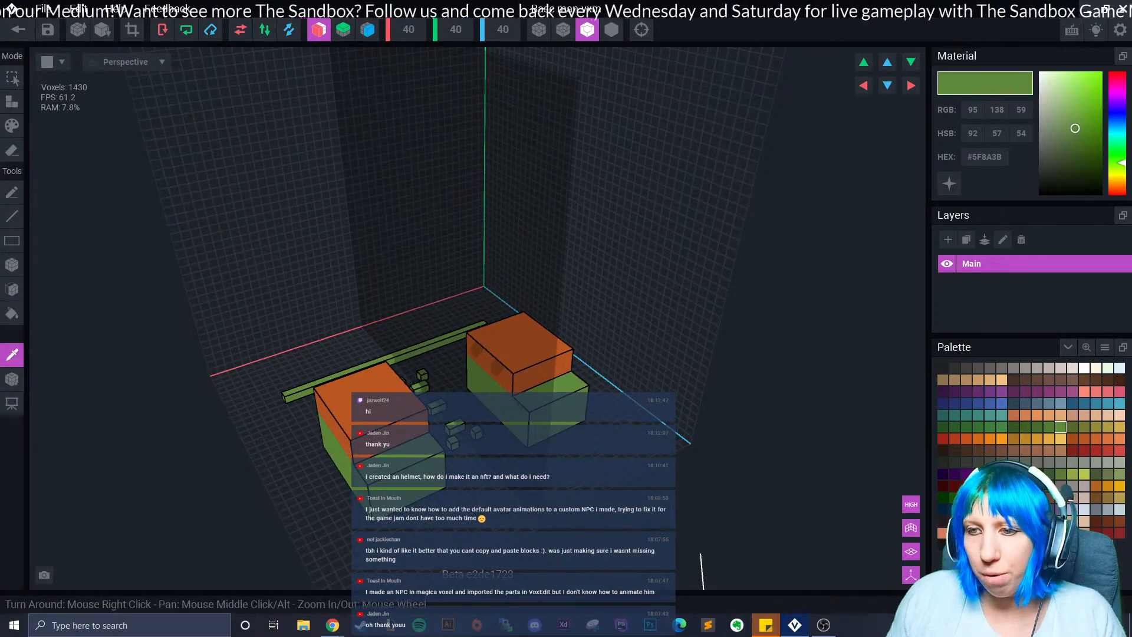
right_click_drag(227, 479, 246, 449)
left_click(328, 491)
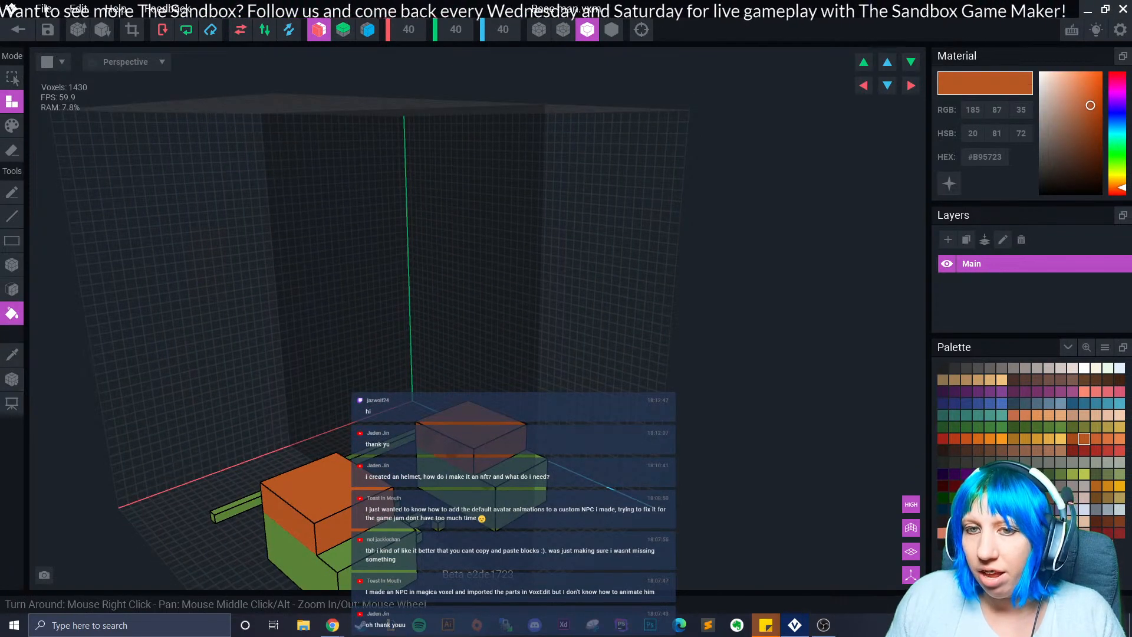
Snap the model's pivot to its floor with Set to Floor, then switch to the Frame Tool.
left_click(11, 378)
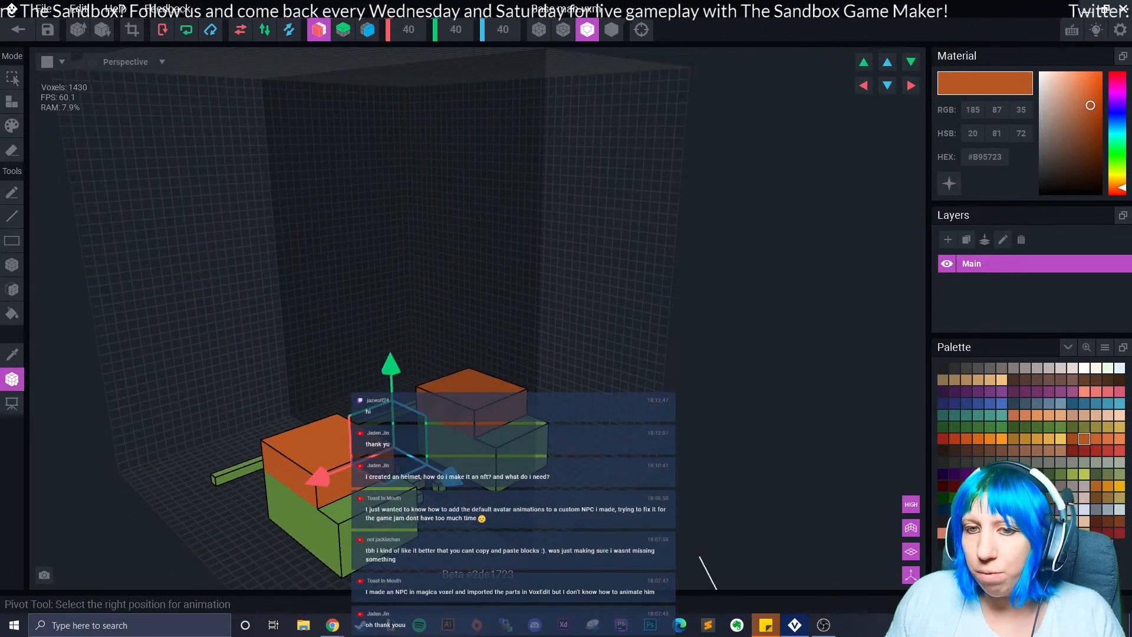
mouse_move(515, 525)
right_mouse_down()
mouse_move(551, 557)
mouse_move(531, 541)
right_mouse_up()
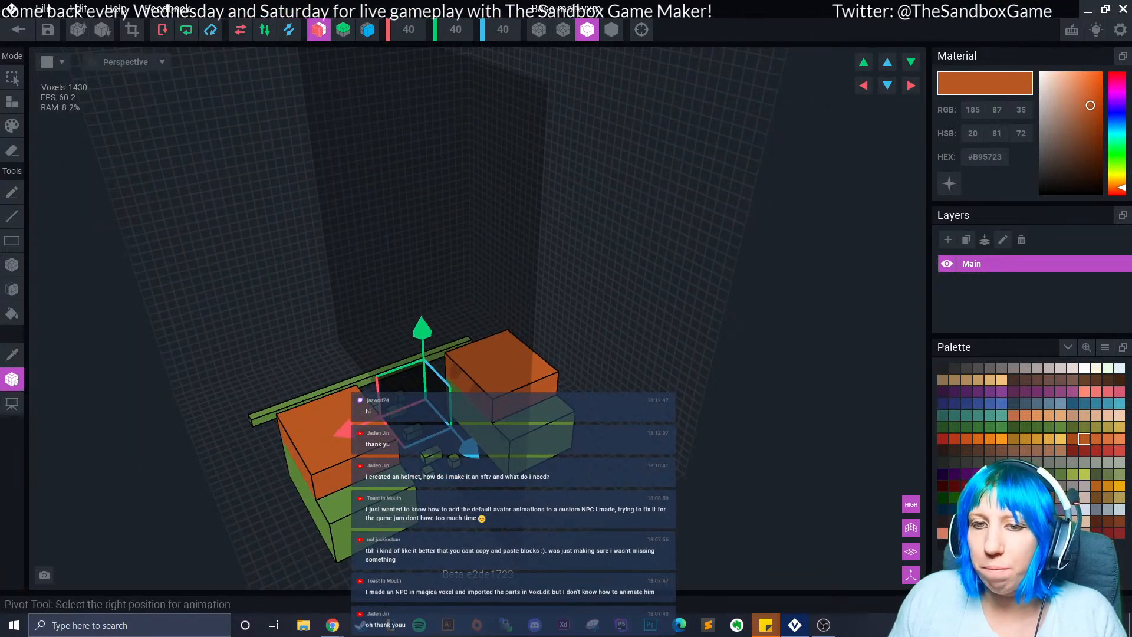
left_click(12, 379)
left_click(12, 379)
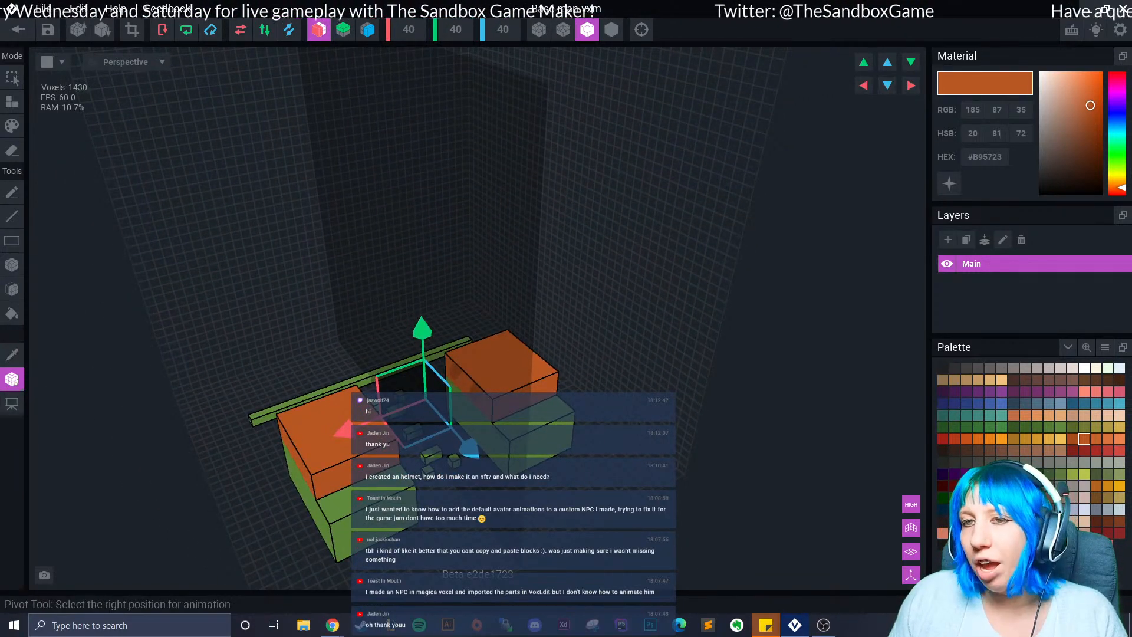
left_click(11, 379)
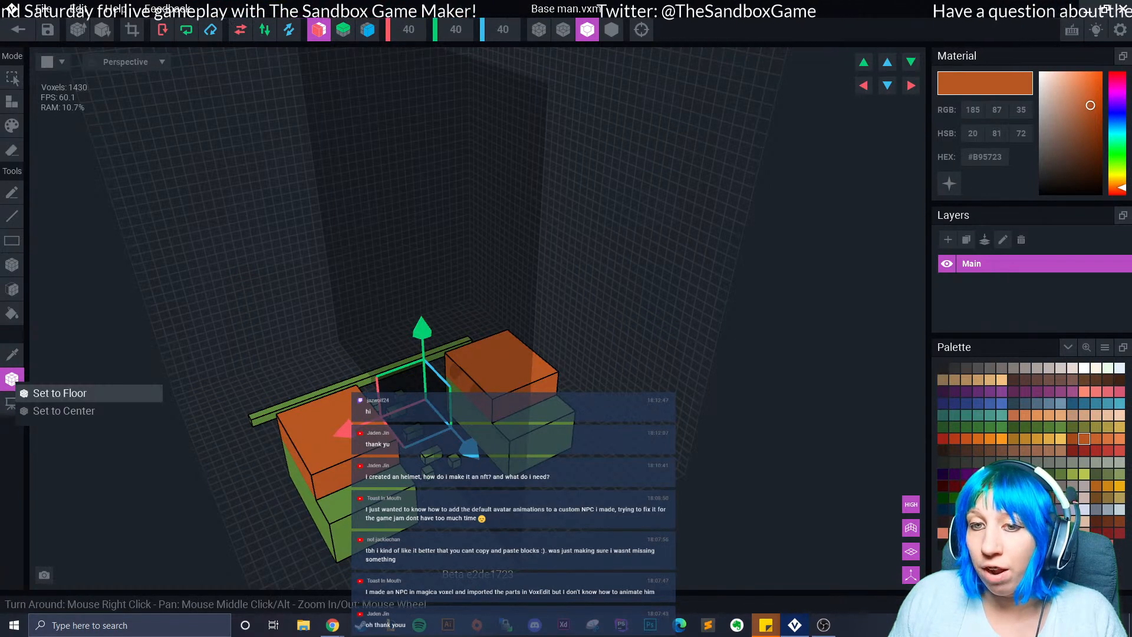
left_click(59, 392)
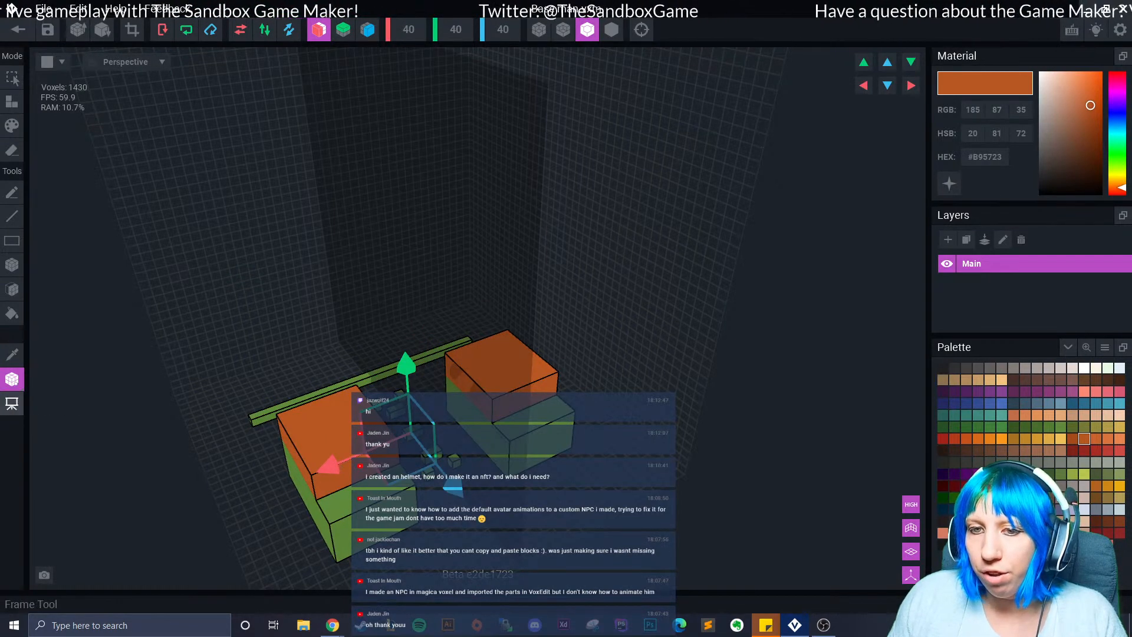
left_click(12, 403)
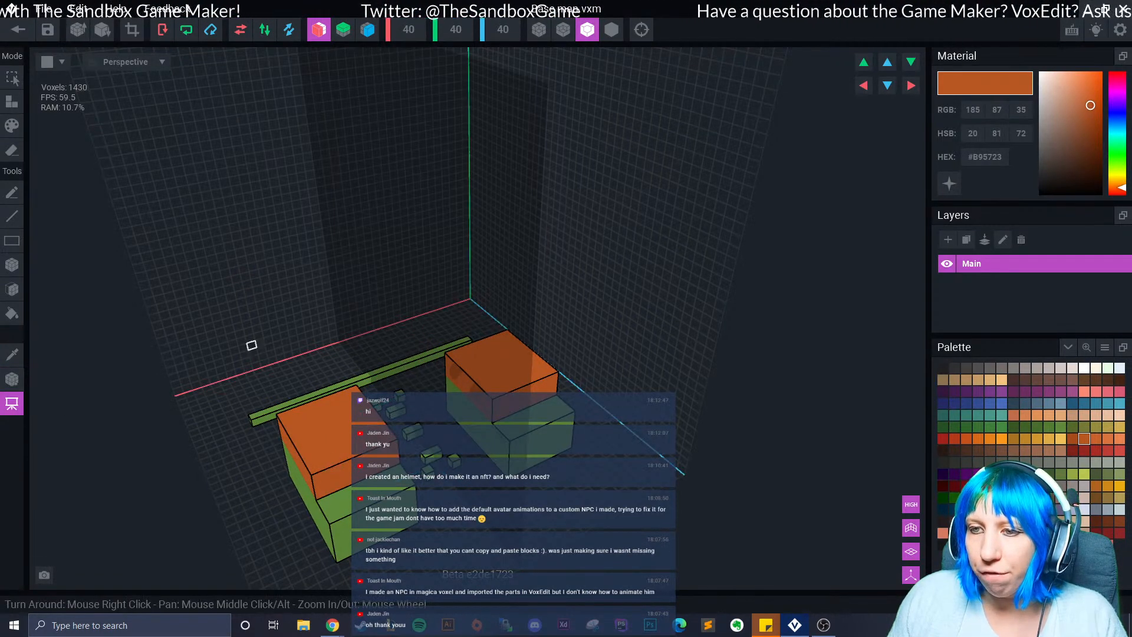
Switch to the Paint Pencil, pick light orange #F9991C, and try a stroke on the block top.
right_click_drag(268, 230, 254, 232)
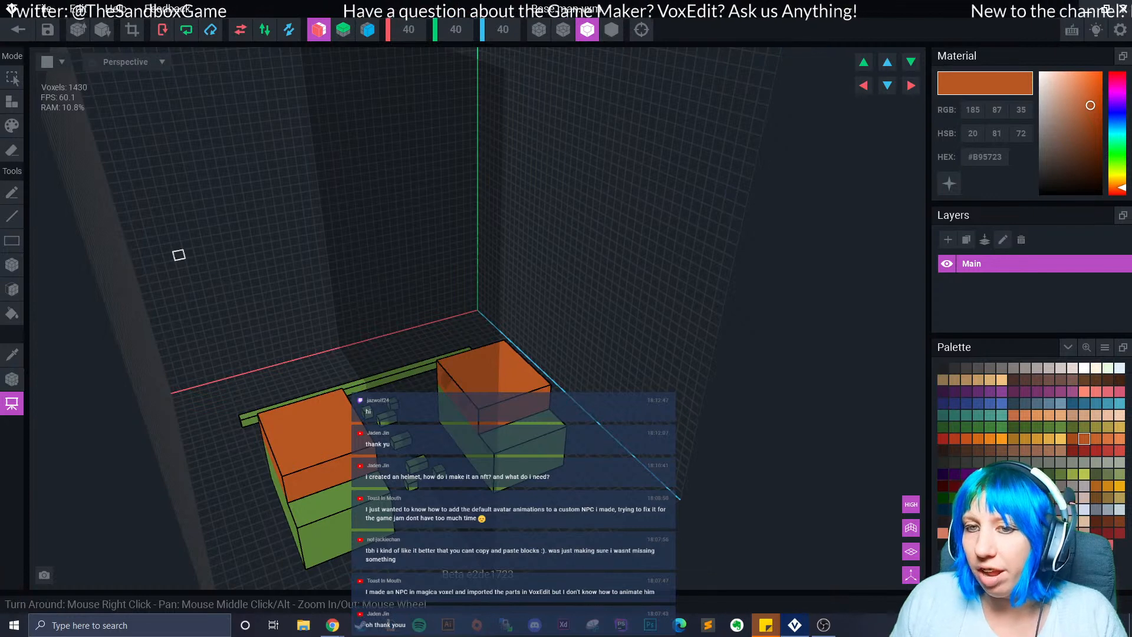
left_click(11, 403)
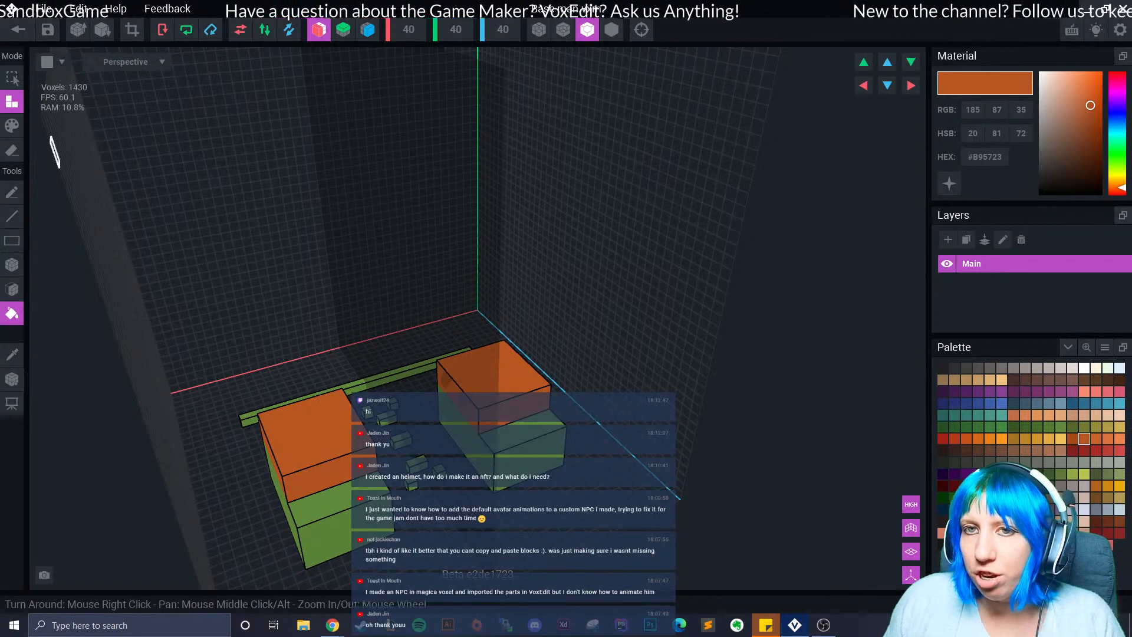
left_click(12, 126)
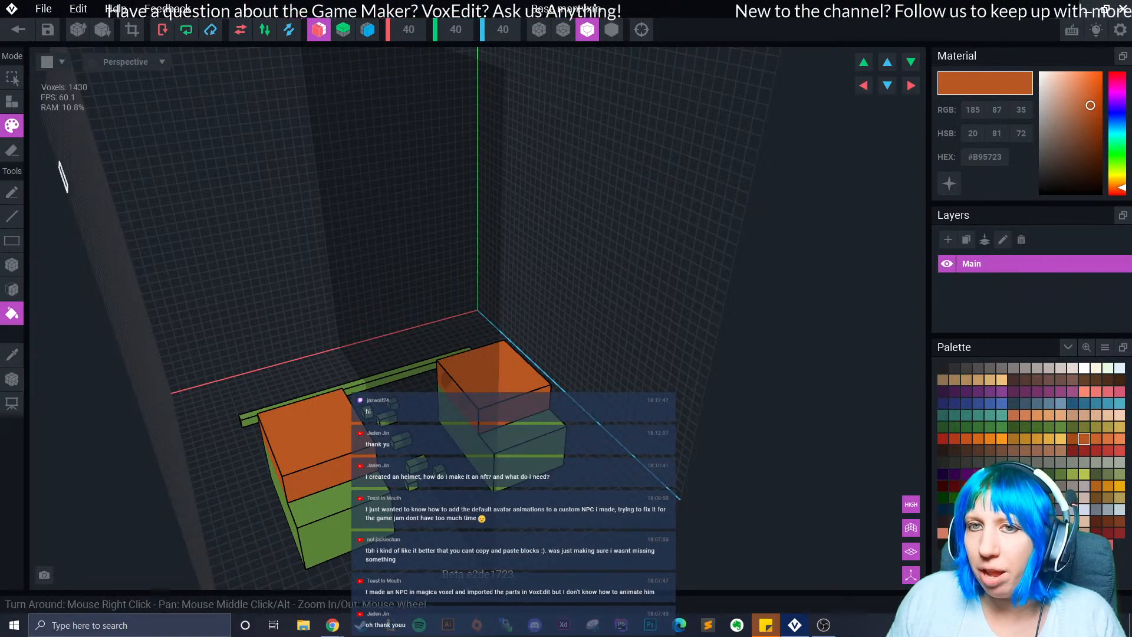
right_click_drag(47, 311, 83, 314)
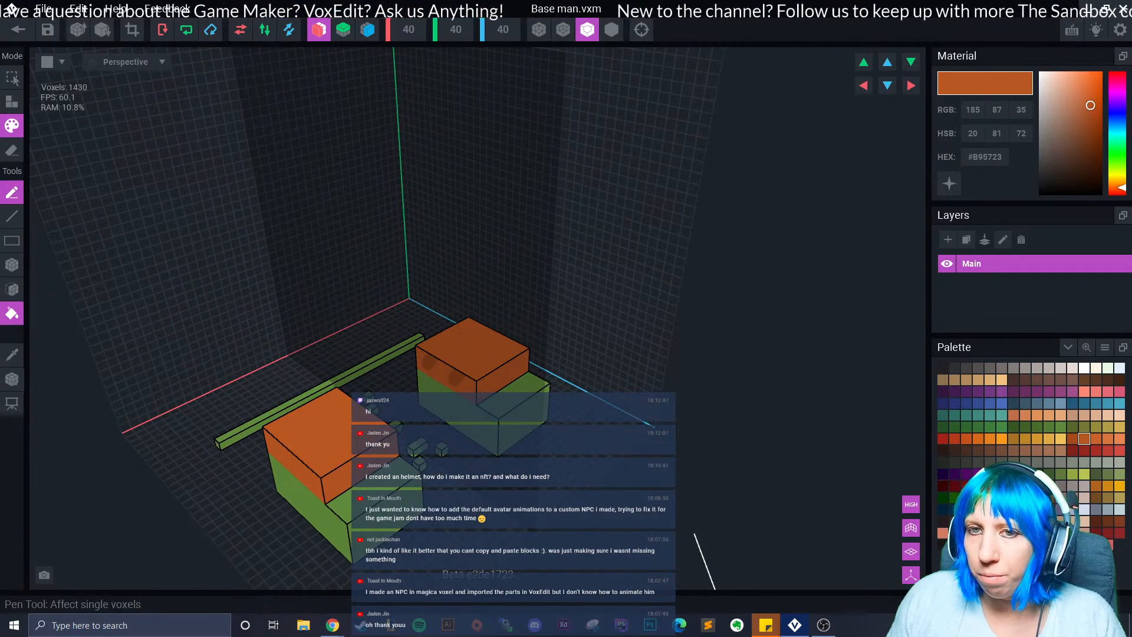
left_click(12, 192)
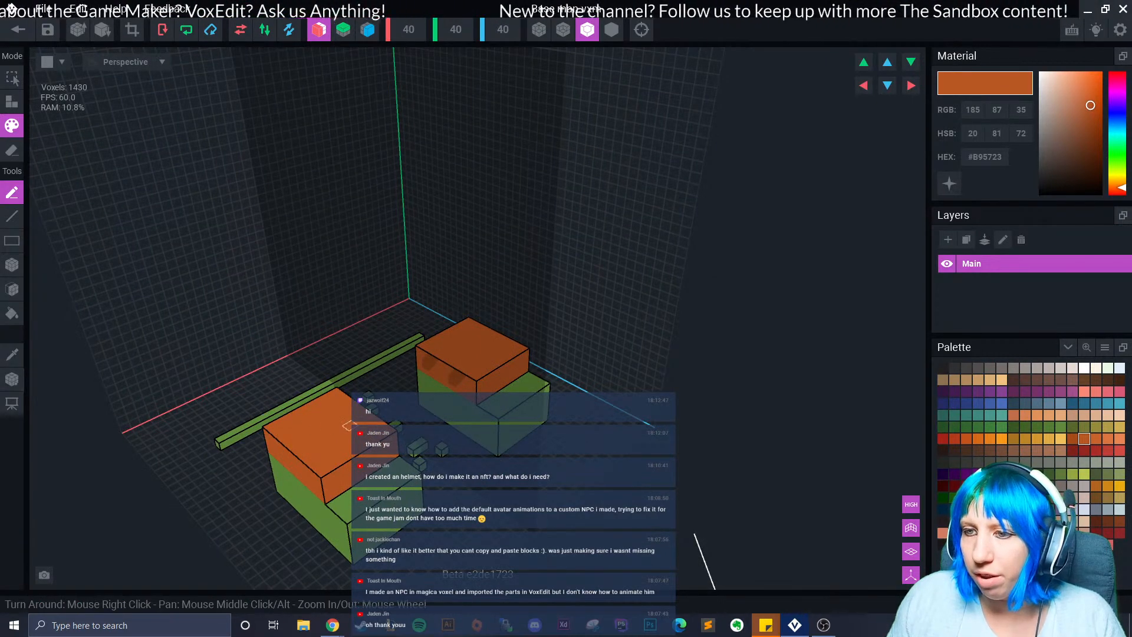
scroll(349, 426, "up", 2)
left_click(1002, 439)
mouse_move(328, 425)
left_mouse_down()
mouse_move(291, 430)
mouse_move(303, 457)
mouse_move(331, 445)
left_mouse_up()
Undo the test stroke and paint a light orange line across the block top.
key("ctrl+z")
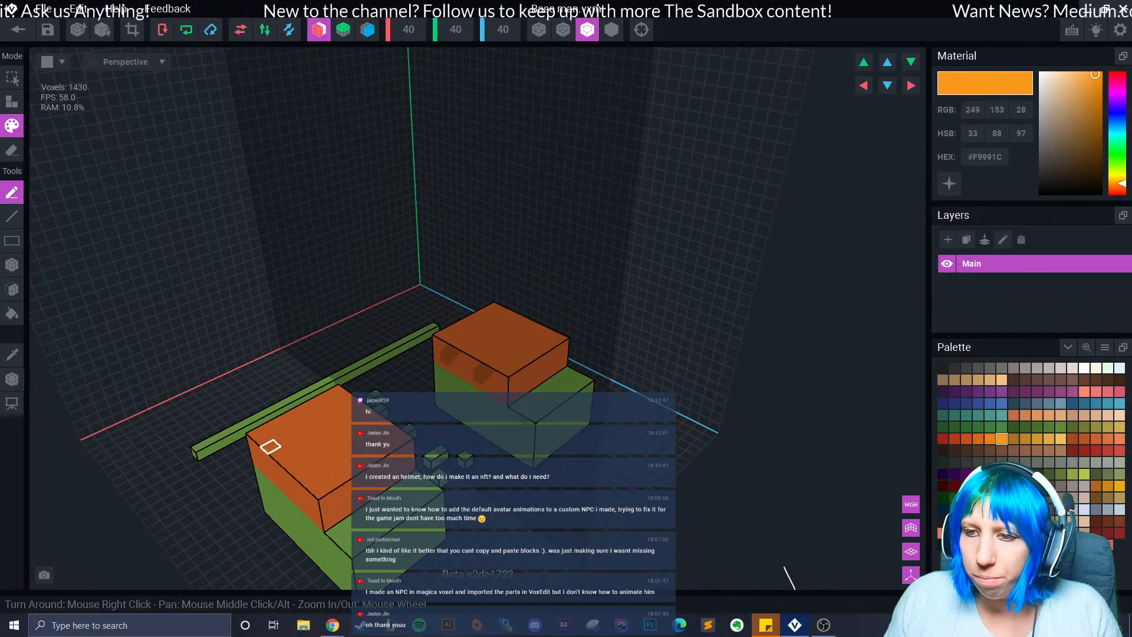
left_click(12, 265)
left_click(12, 216)
left_click_drag(339, 419, 251, 442)
Paint a light orange box patch, then face-fill both block tops light orange.
left_click(12, 241)
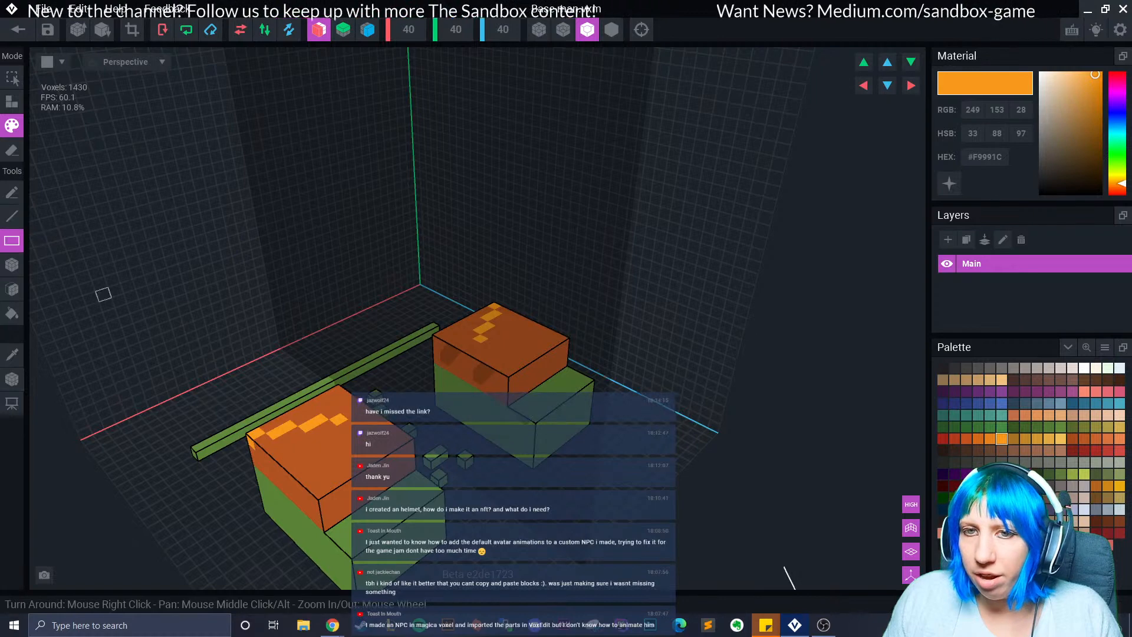
left_click(12, 265)
left_click_drag(312, 458, 360, 496)
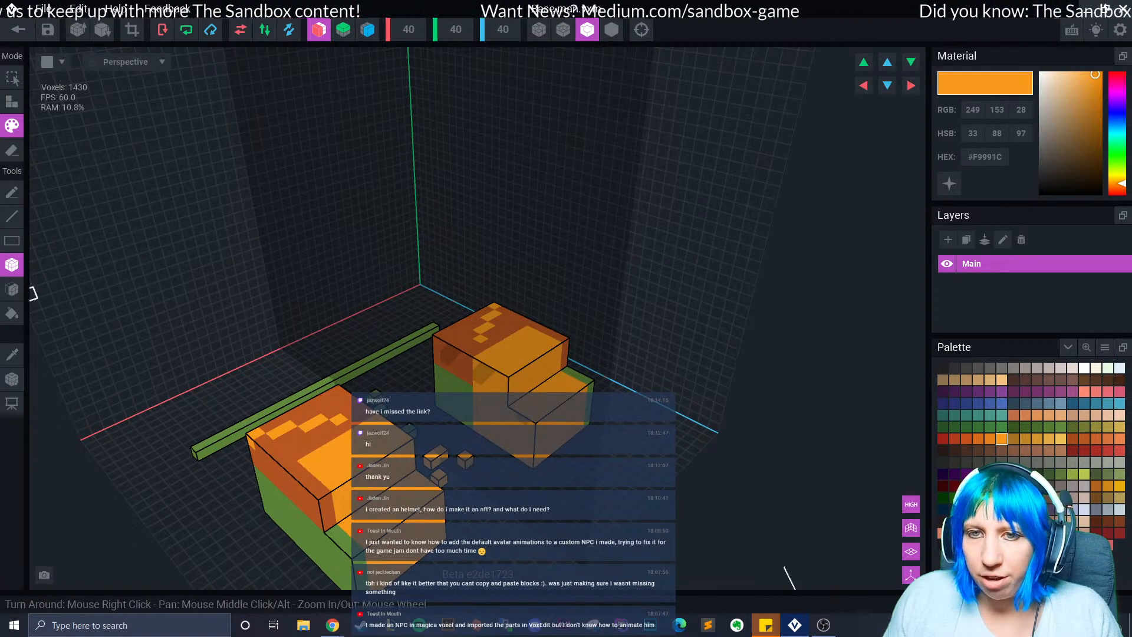
left_click(12, 289)
left_click(341, 407)
Try filling the front block's side and front faces orange, undoing both fills.
right_click_drag(446, 383, 463, 386)
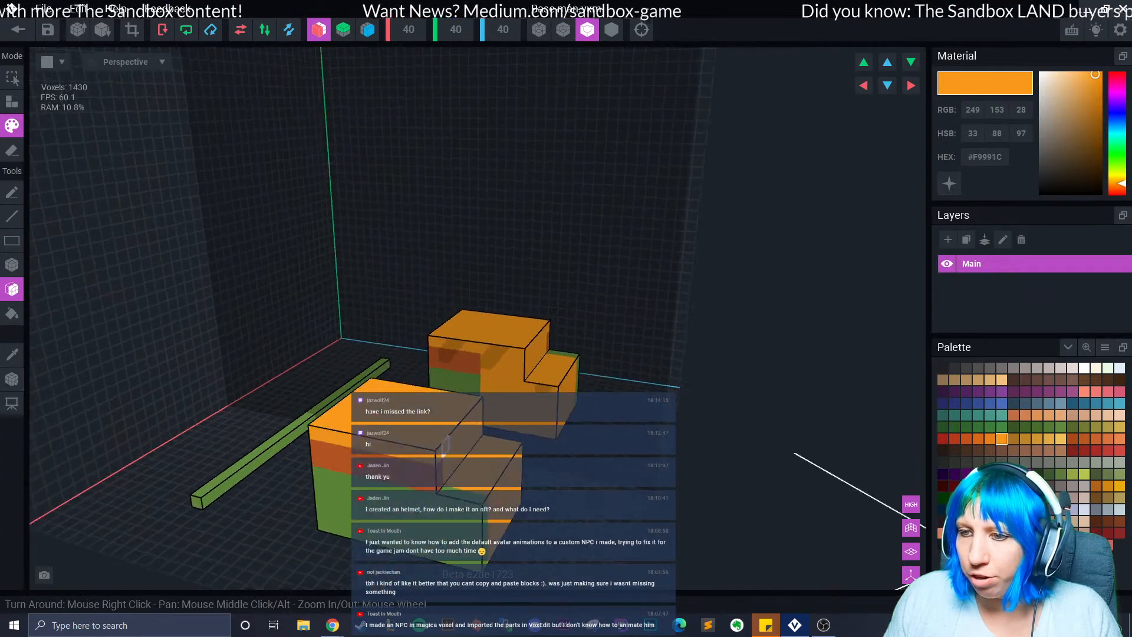
middle_click_drag(464, 386, 447, 336)
left_click(384, 455)
key("ctrl+z")
key("ctrl+z")
key("ctrl+z")
left_click(379, 384)
key("ctrl+z")
Fill the lower front face and the front block's bottom face light orange.
left_click(510, 468)
right_click_drag(440, 467, 564, 371)
left_click(337, 484)
right_click_drag(337, 481, 338, 509)
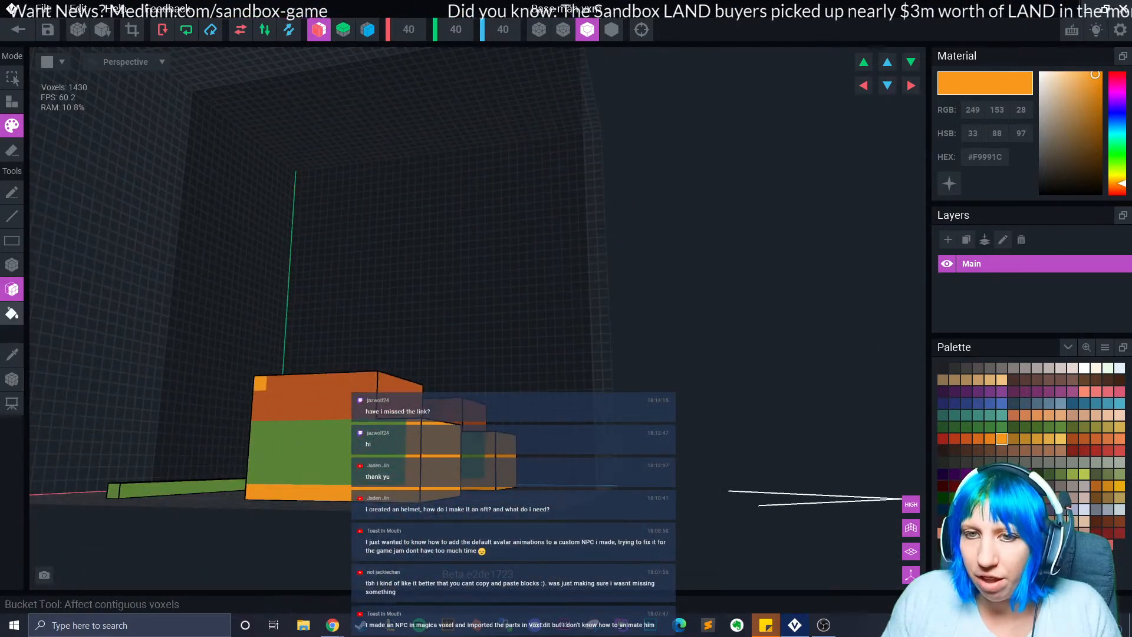
left_click(12, 313)
Bucket-fill the front block's green area, both block tops and the long bar orange.
left_click(346, 444)
right_click_drag(346, 443, 378, 425)
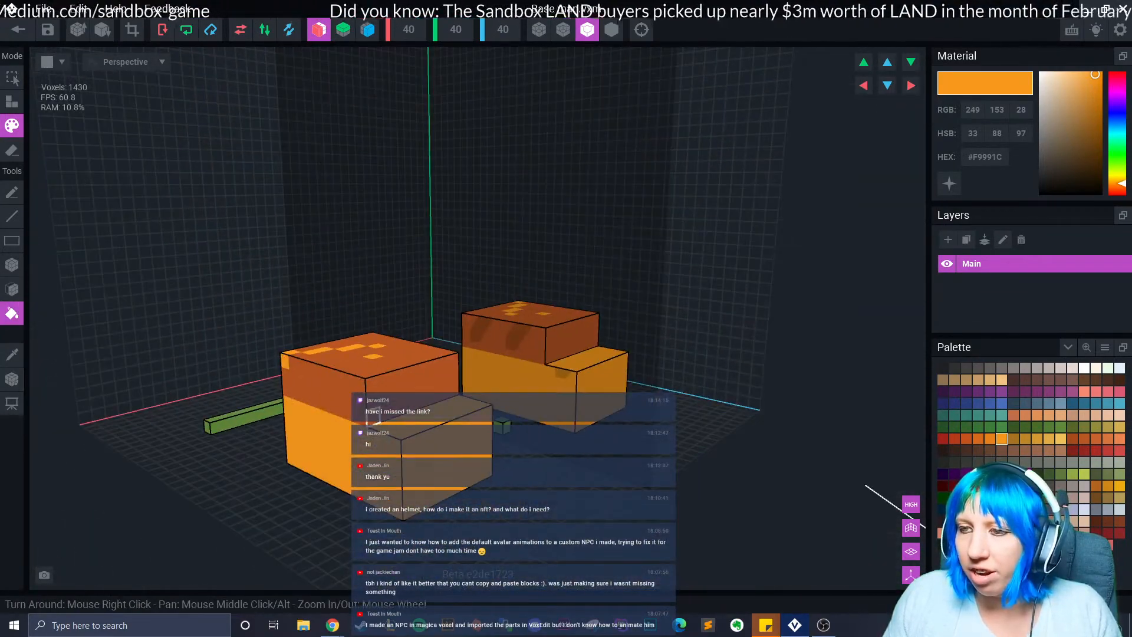
left_click(392, 361)
right_click_drag(391, 361, 384, 443)
left_click(203, 414)
right_click_drag(203, 415, 147, 360)
right_click_drag(226, 396, 278, 371)
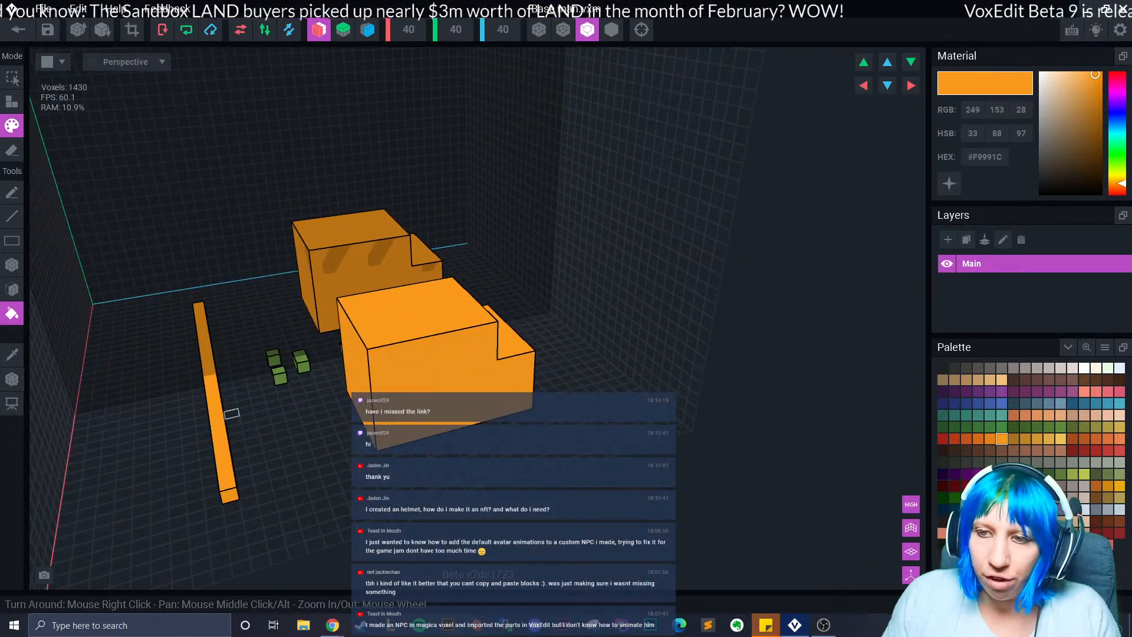
key("ctrl+z")
left_click(216, 421)
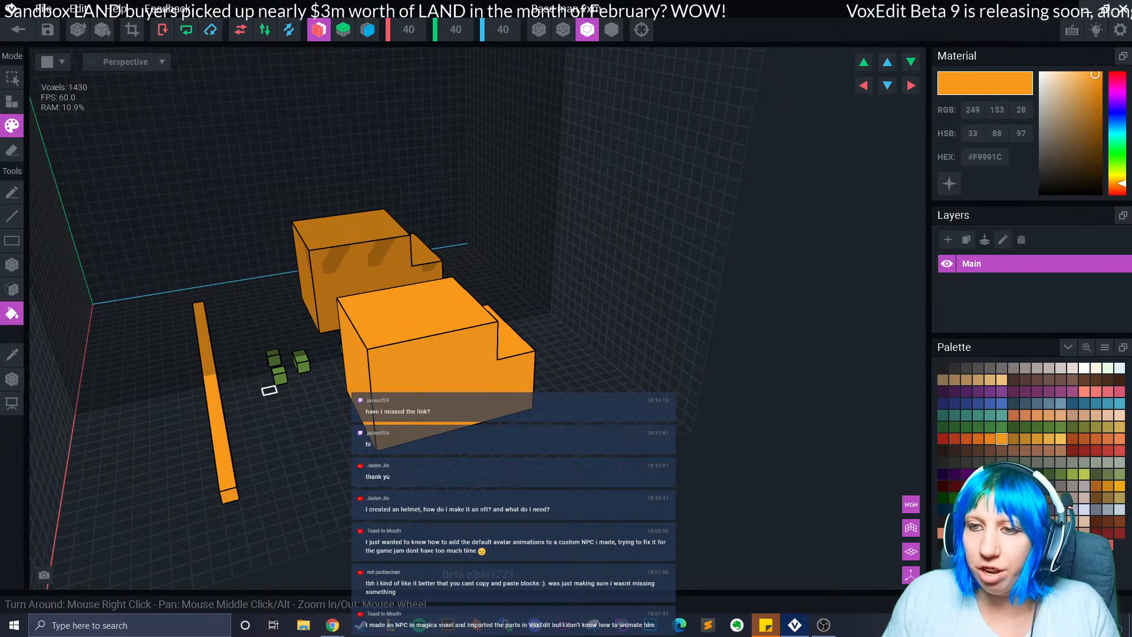
In Attach mode, add orange boxes and voxels beside the bar, recolouring the added voxels orange.
left_click(12, 265)
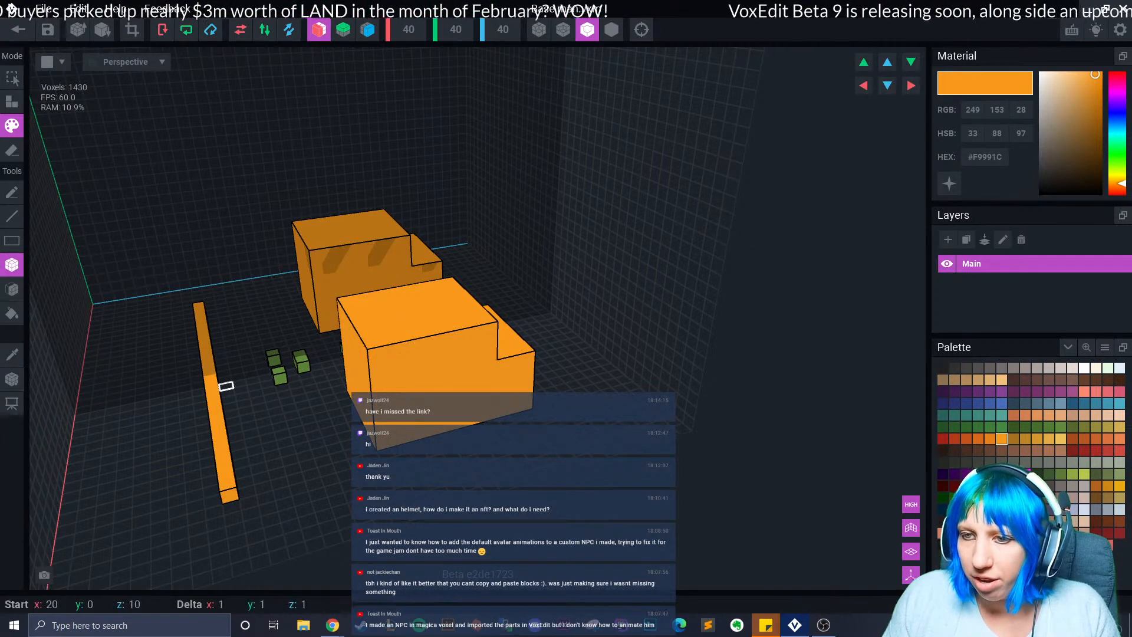
key("a")
left_click_drag(267, 384, 214, 392)
right_click_drag(322, 416, 301, 421)
scroll(301, 423, "up", 4)
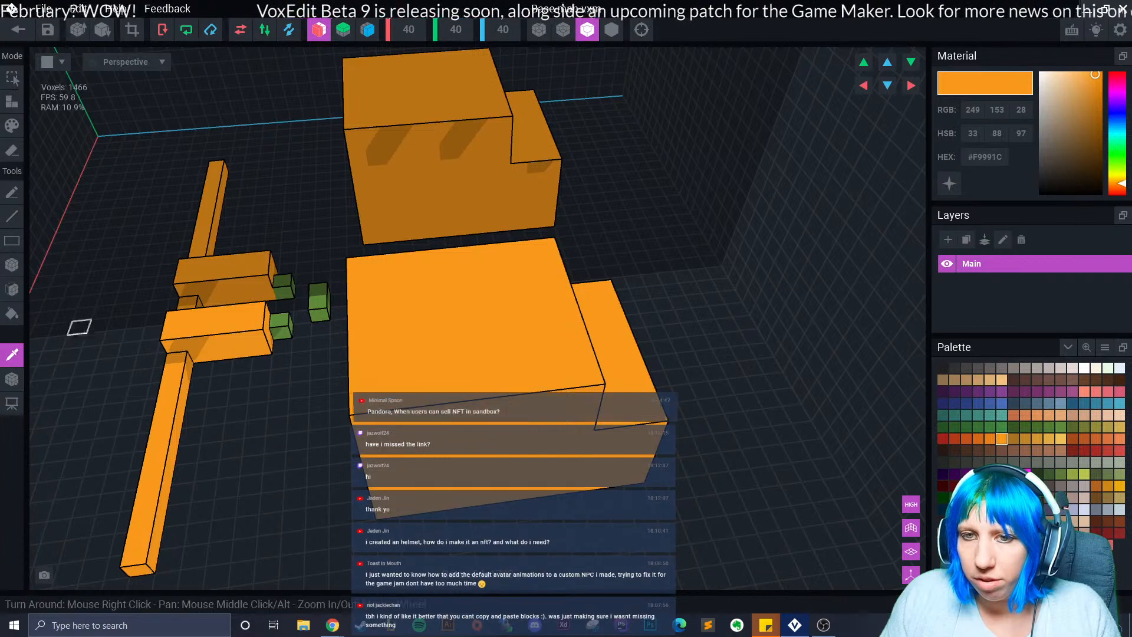
left_click(280, 320)
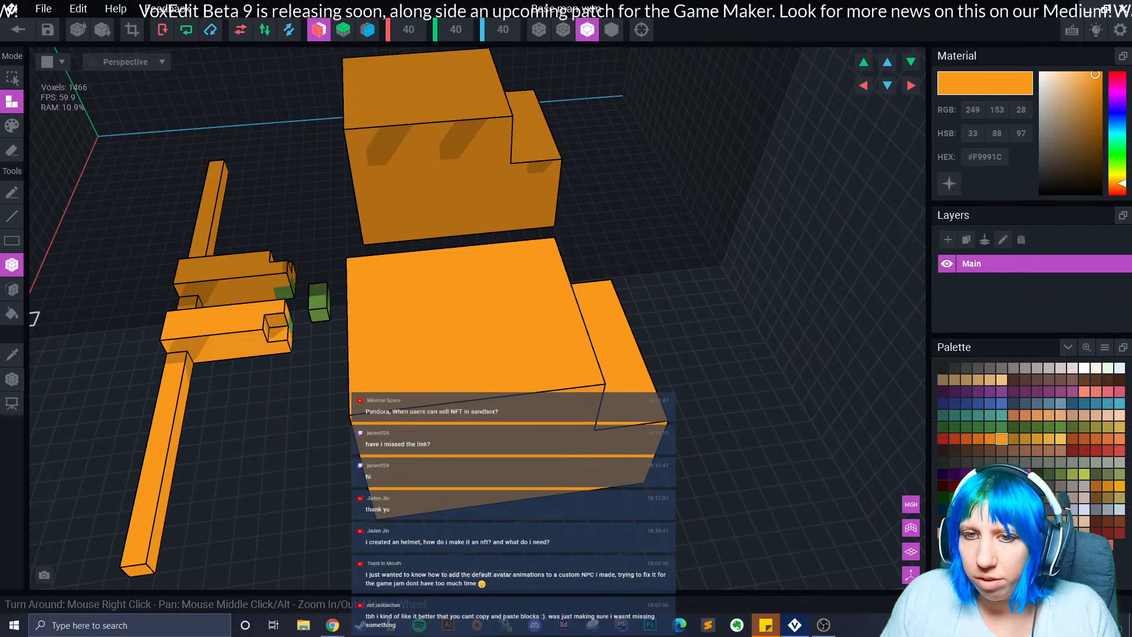
left_click(12, 379)
left_click(12, 313)
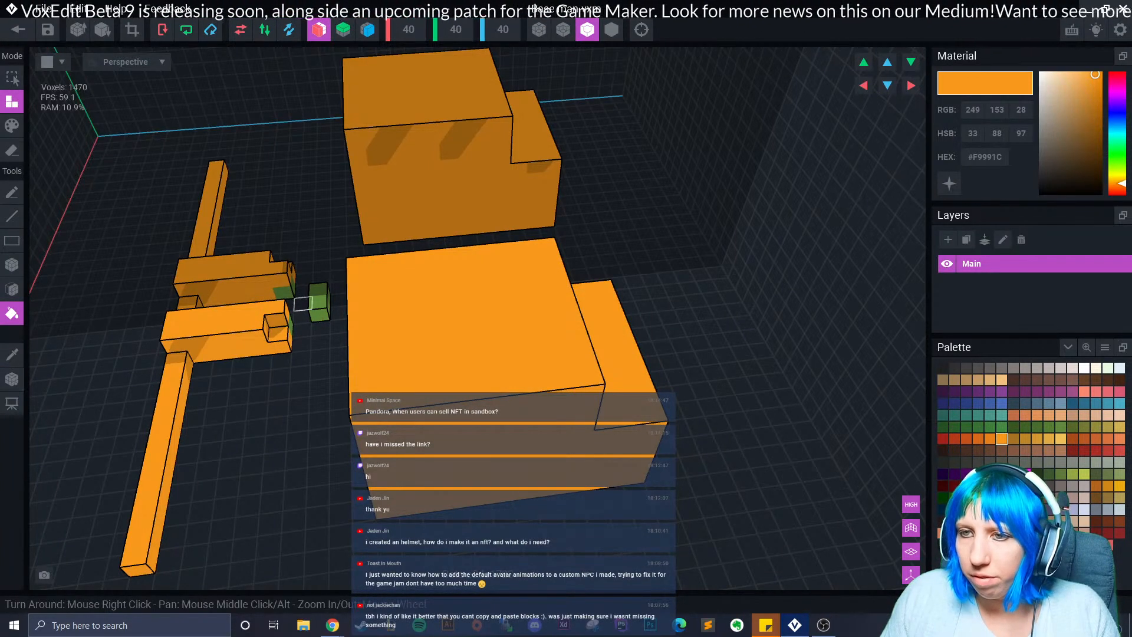
left_click(254, 316)
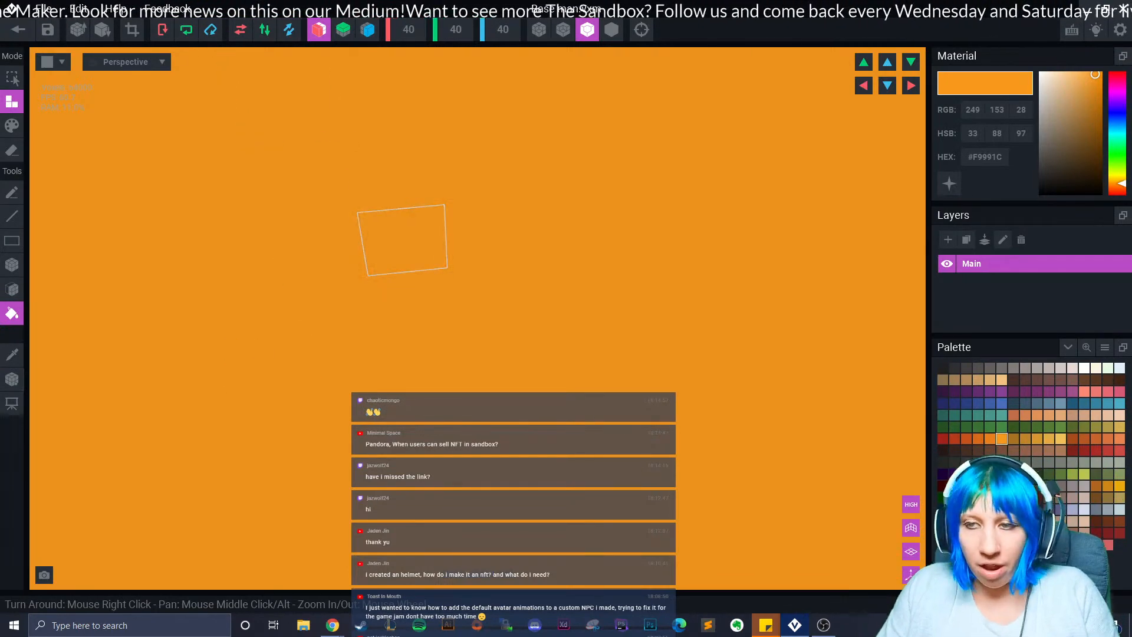
scroll(399, 240, "down", 6)
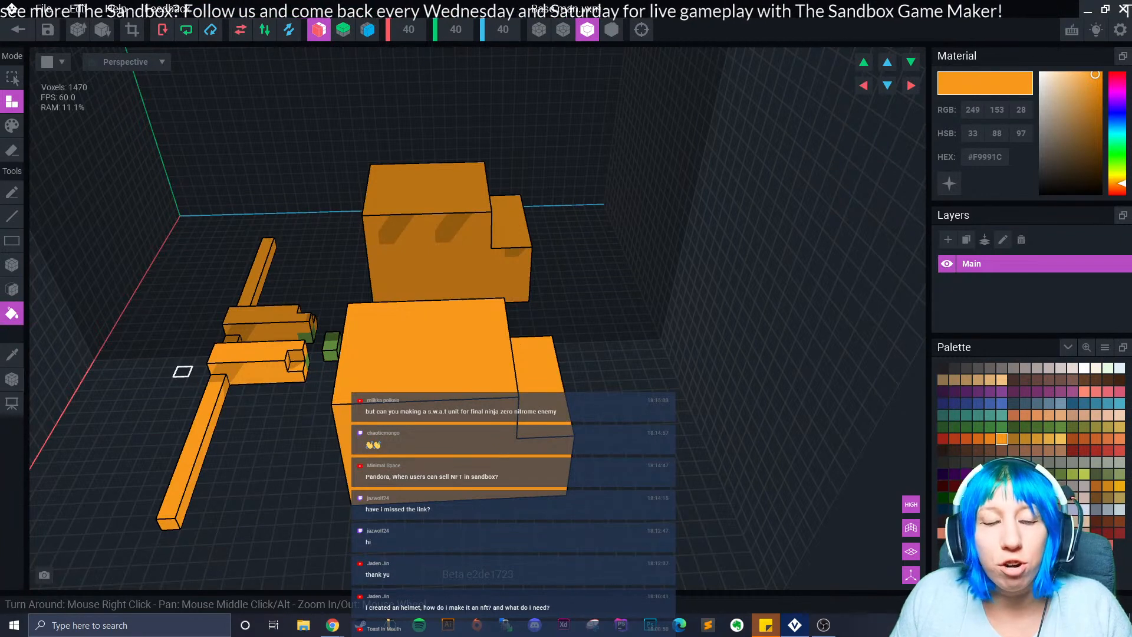
right_click_drag(183, 371, 268, 415)
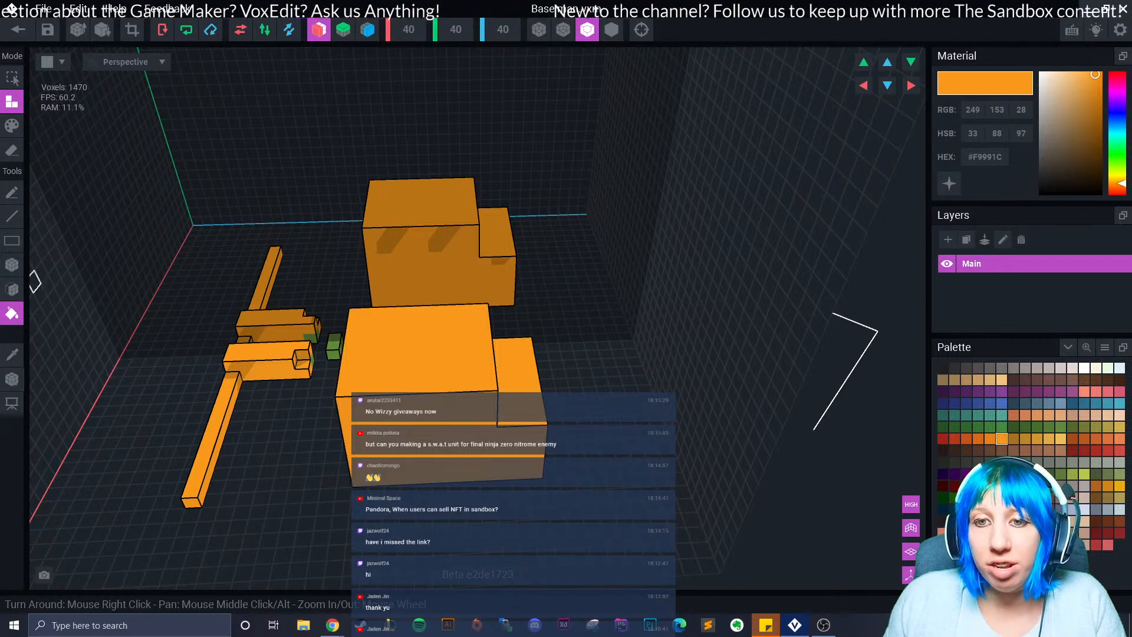
Switch to Erase mode and carve away voxels with the Pencil and Box tools.
left_click(12, 241)
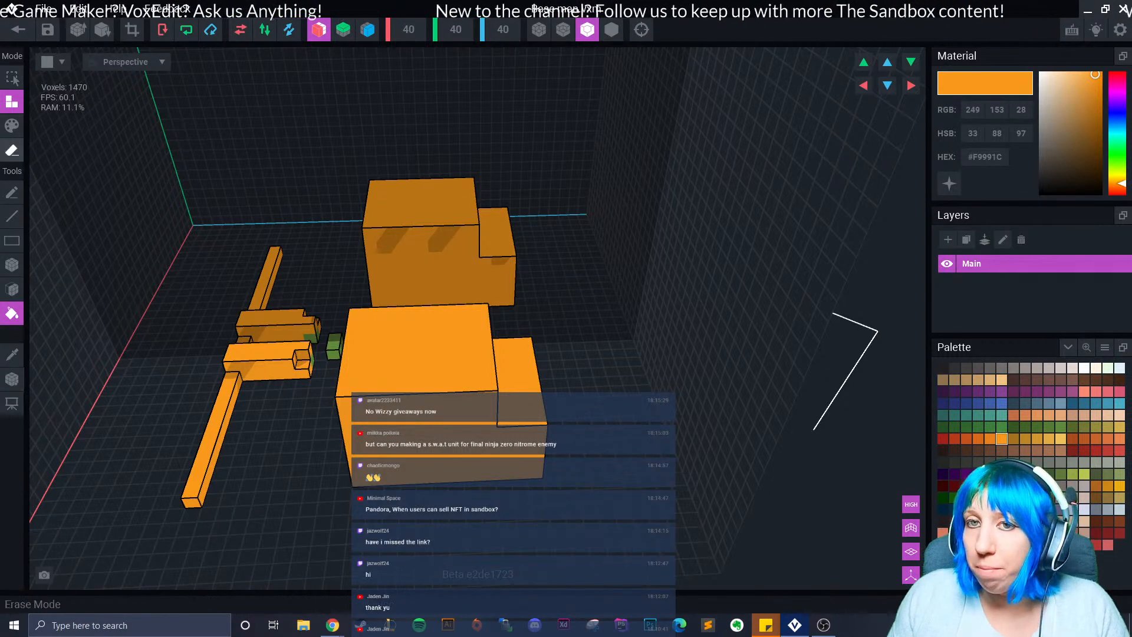
left_click(12, 150)
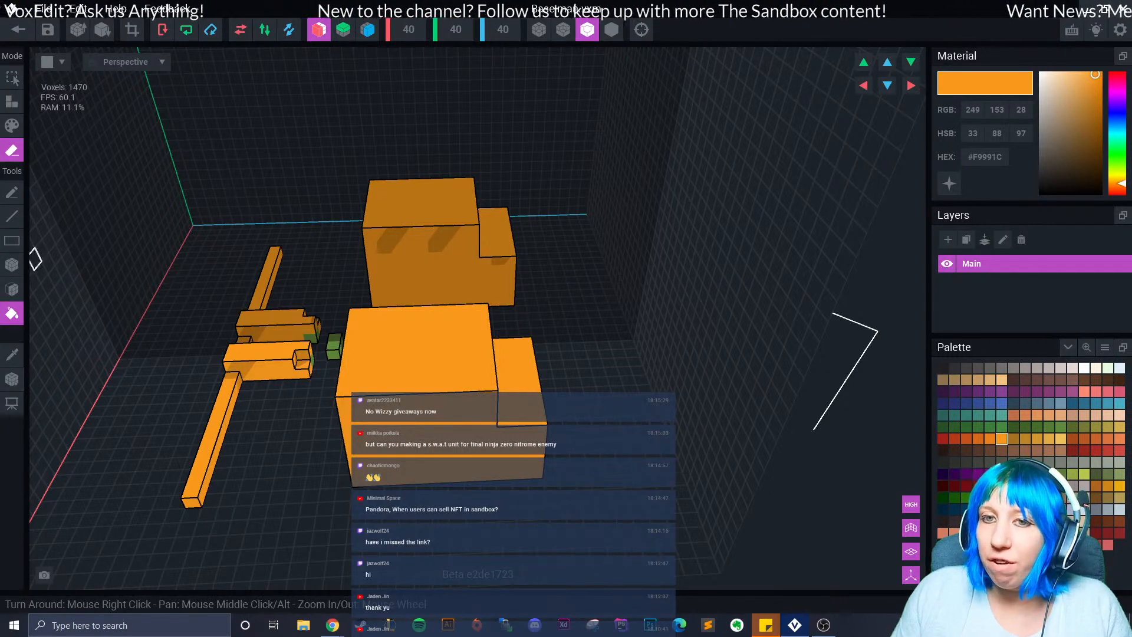
left_click(12, 192)
mouse_move(434, 335)
left_mouse_down()
mouse_move(417, 407)
mouse_move(368, 440)
left_mouse_up()
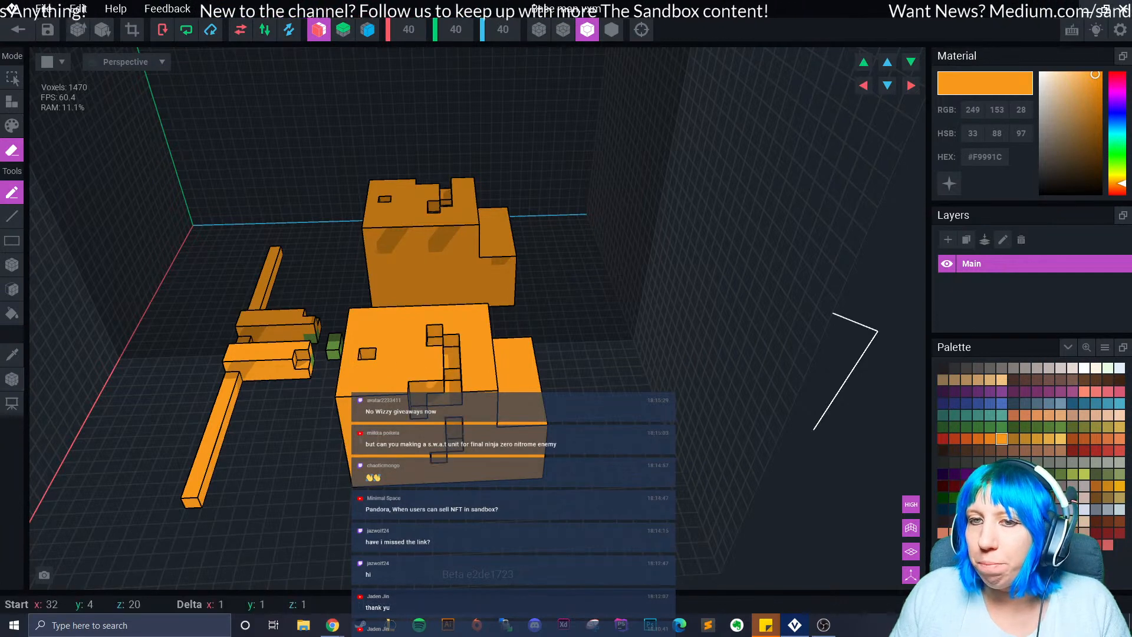
left_click(12, 265)
mouse_move(387, 311)
left_mouse_down()
mouse_move(495, 418)
mouse_move(554, 498)
mouse_move(537, 498)
mouse_move(422, 367)
mouse_move(530, 454)
mouse_move(548, 490)
left_mouse_up()
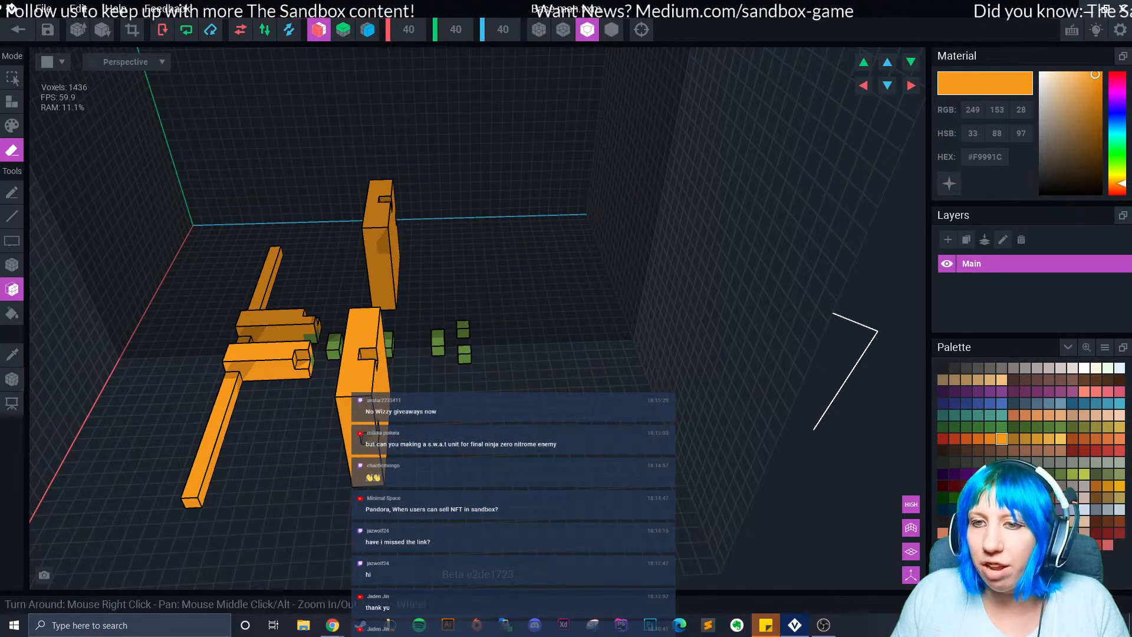
Face-erase both large orange blocks, then bucket-erase the orange bar and every leftover green voxel group.
left_click(12, 289)
right_click_drag(419, 401, 301, 414)
left_click_drag(300, 414, 154, 377)
left_click(12, 313)
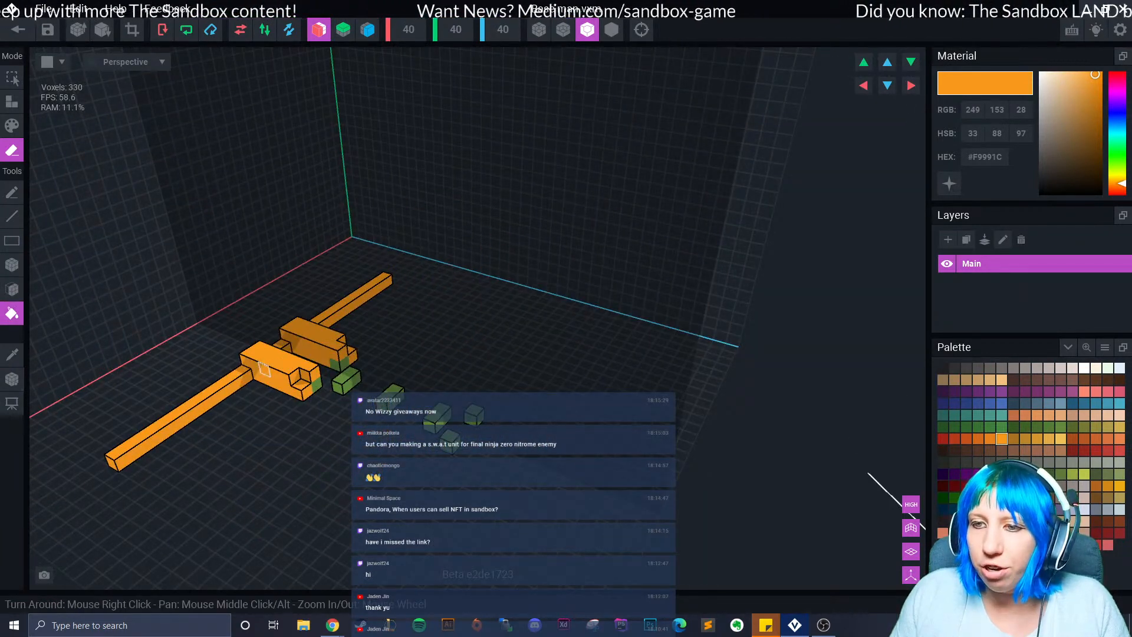
left_click(353, 377)
left_click(312, 382)
left_click(337, 361)
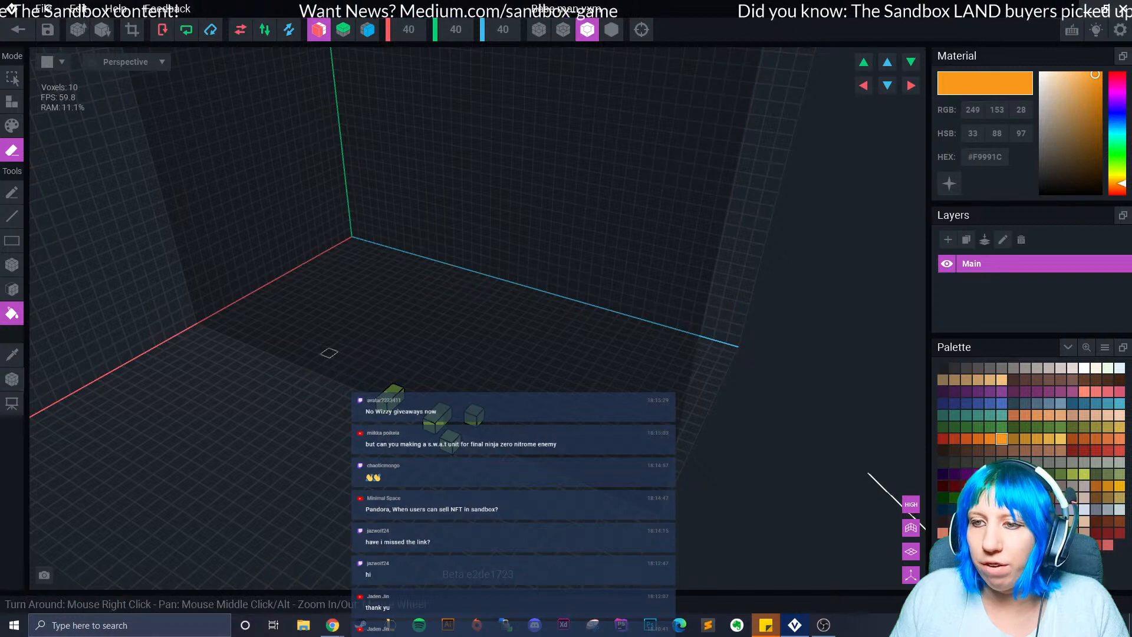
left_click(396, 391)
left_click(442, 414)
left_click(467, 425)
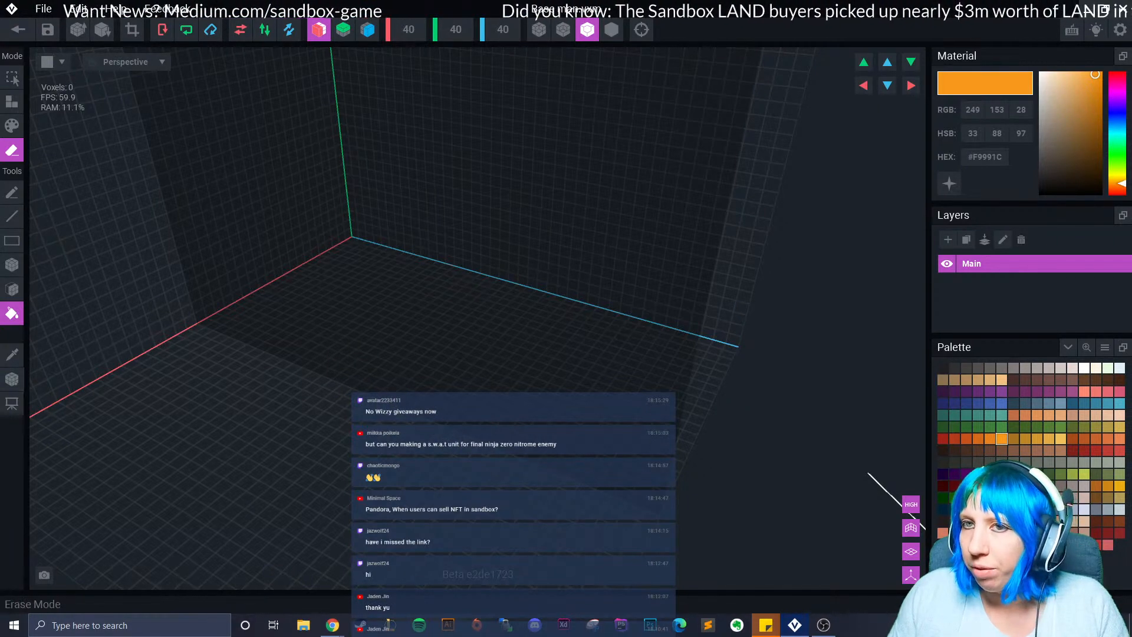
Turn on Mirror Y, try an orange fill of the whole volume in Attach mode, and undo it.
left_click(343, 30)
right_click_drag(448, 253, 420, 218)
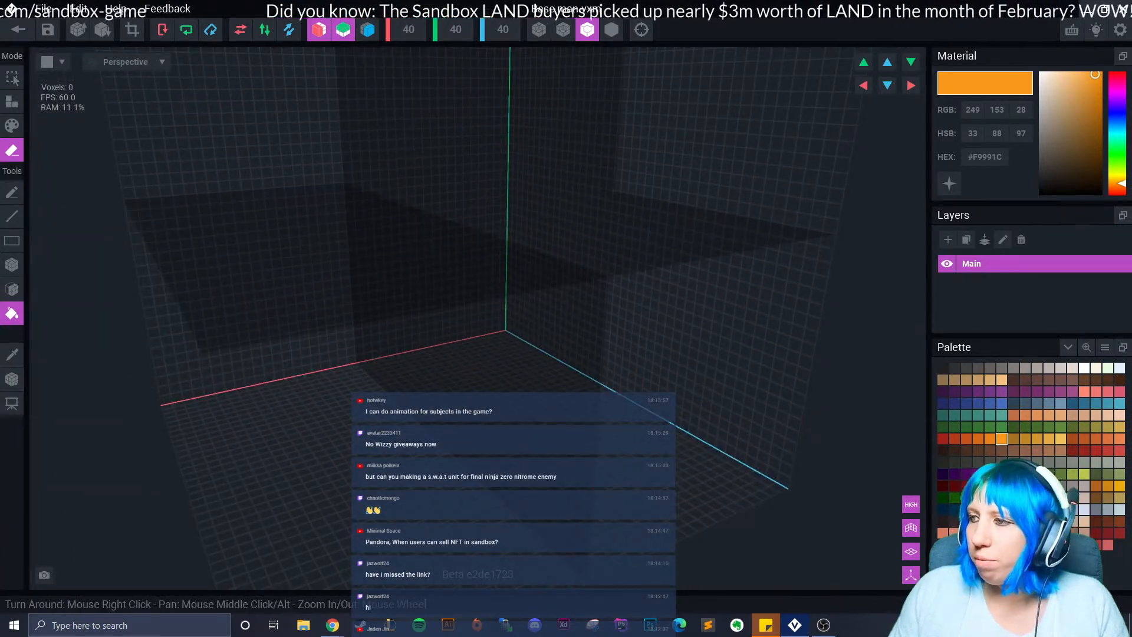
left_click(11, 102)
left_click(288, 501)
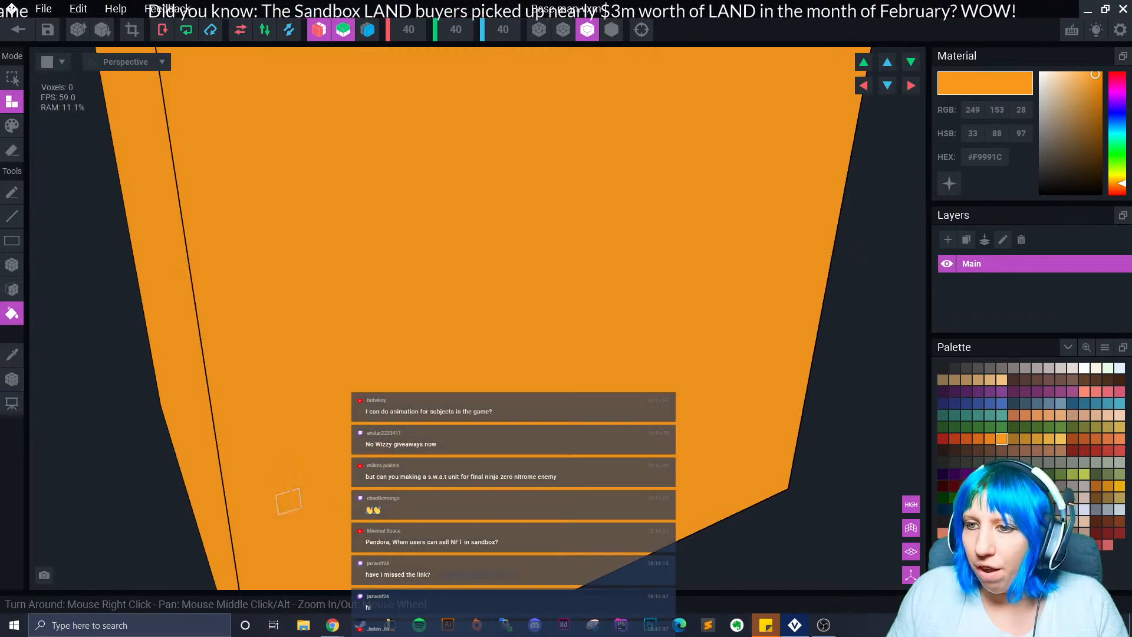
left_click(12, 264)
key("ctrl+z")
Box-place mirrored test voxels, enable Mirror Z, then undo all the test voxels.
left_click(244, 462)
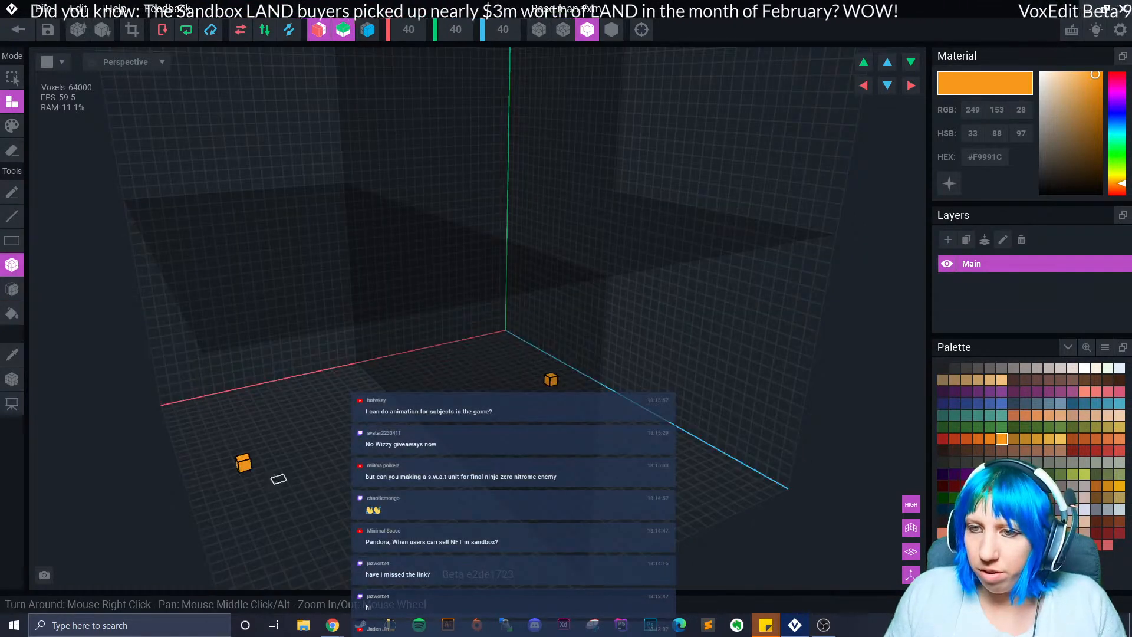
scroll(330, 455, "down", 6)
right_click_drag(349, 455, 377, 274)
right_click_drag(442, 330, 449, 334)
left_click(449, 406)
left_click(407, 441)
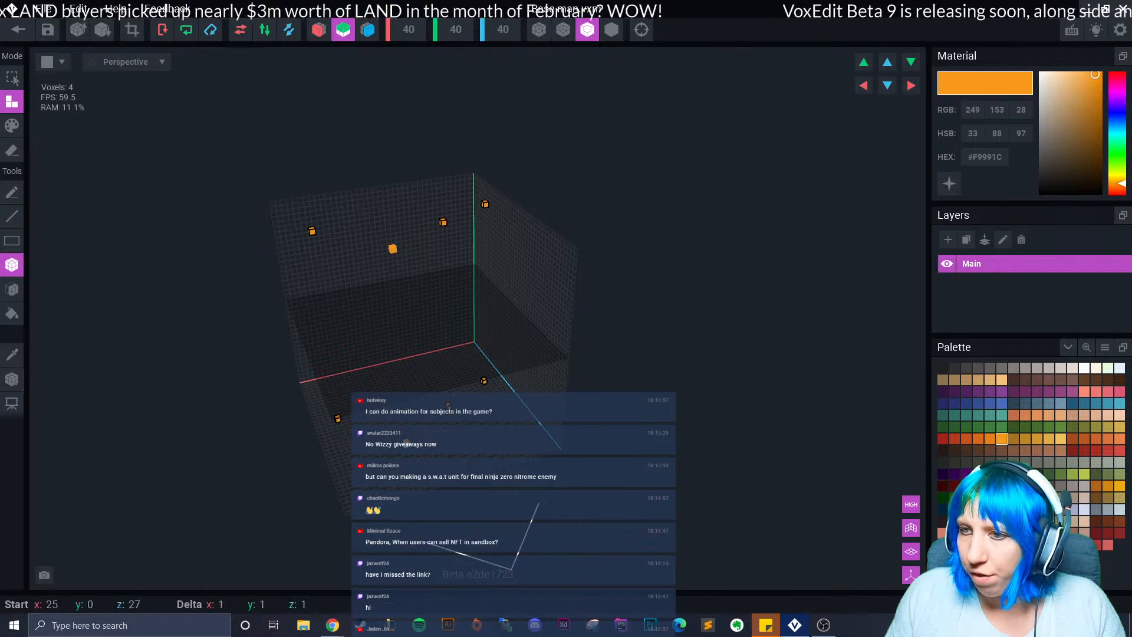
left_click(367, 30)
left_click(492, 445)
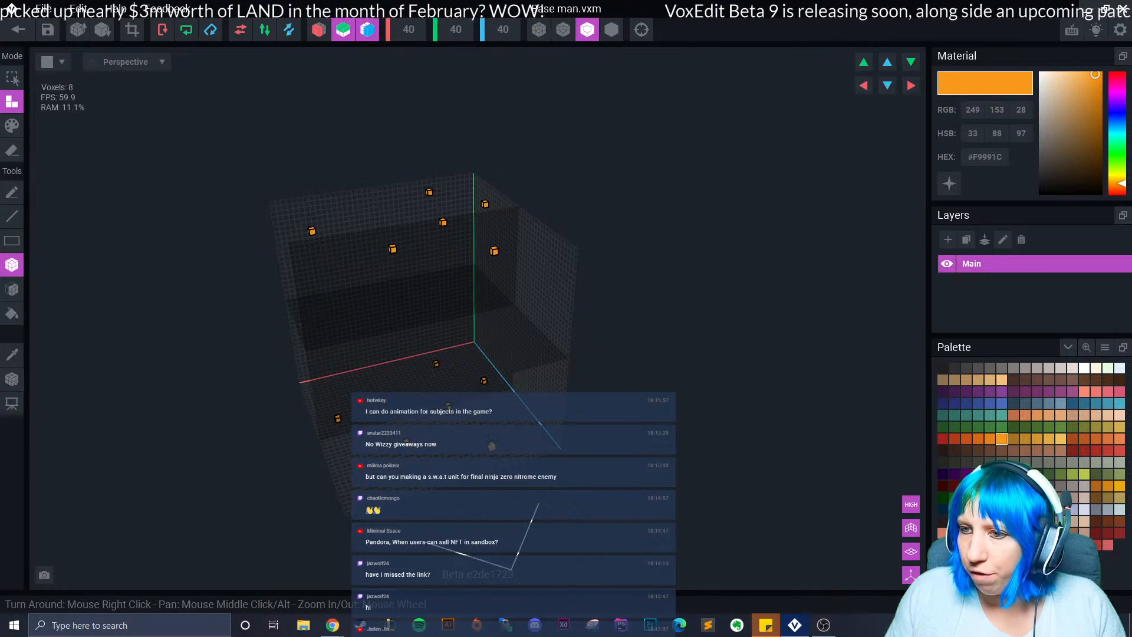
key("ctrl+z")
key("ctrl+z")
key("ctrl+z")
key("ctrl+z")
key("ctrl+z")
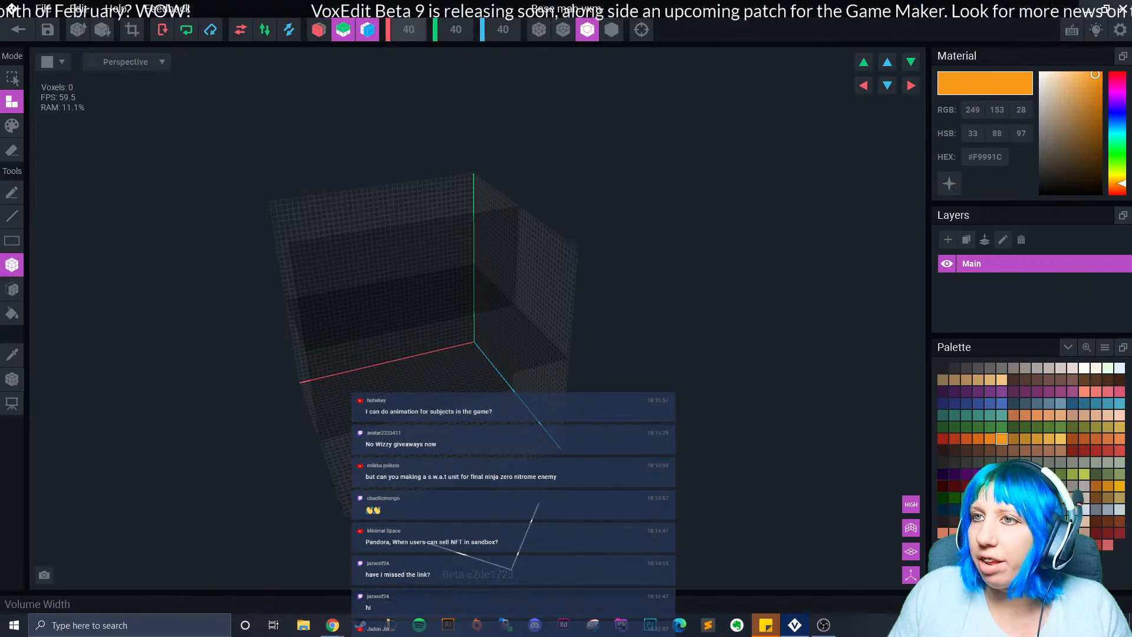
right_click_drag(450, 333, 412, 336)
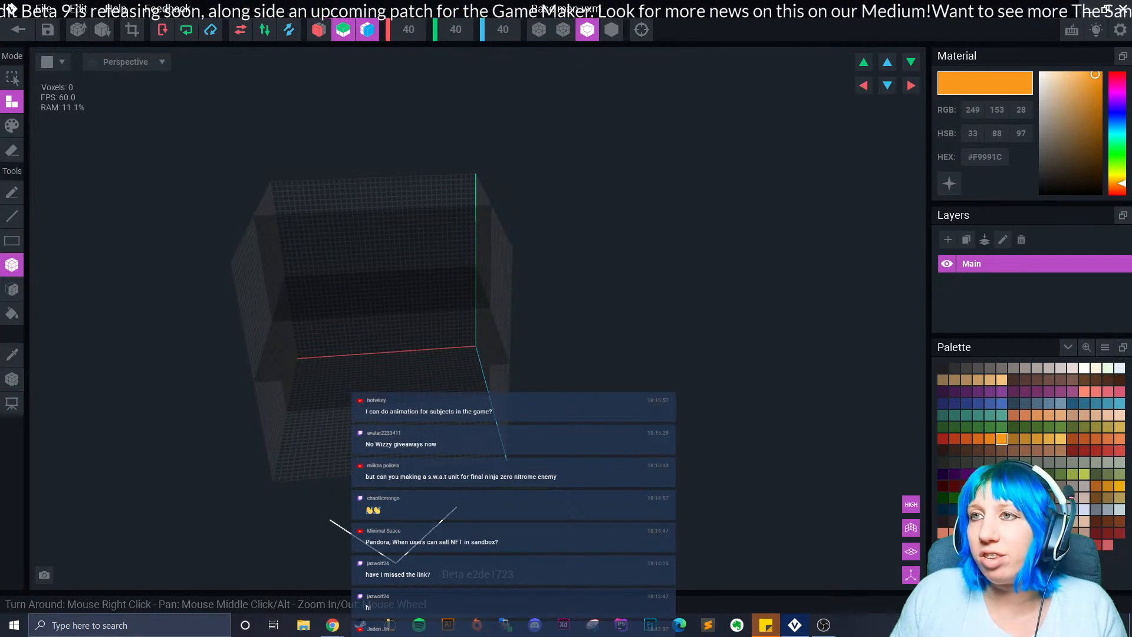
scroll(478, 318, "up", 3)
scroll(478, 318, "down", 1)
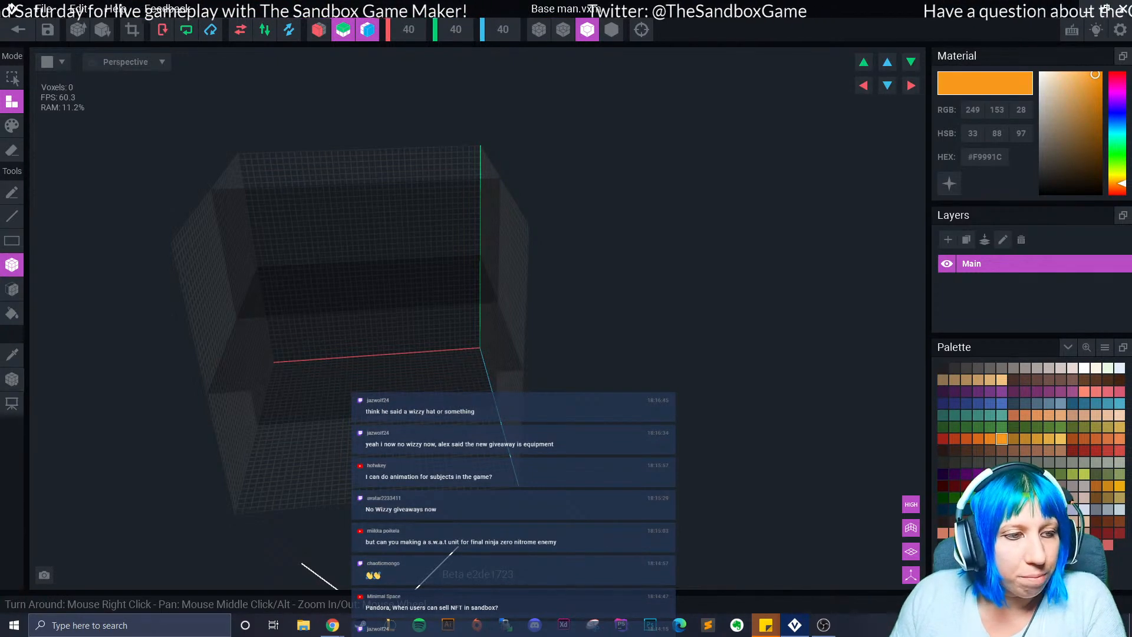
right_click_drag(400, 333, 414, 347)
scroll(414, 347, "up", 3)
left_click(367, 30)
left_click(367, 29)
left_click(343, 30)
left_click(367, 30)
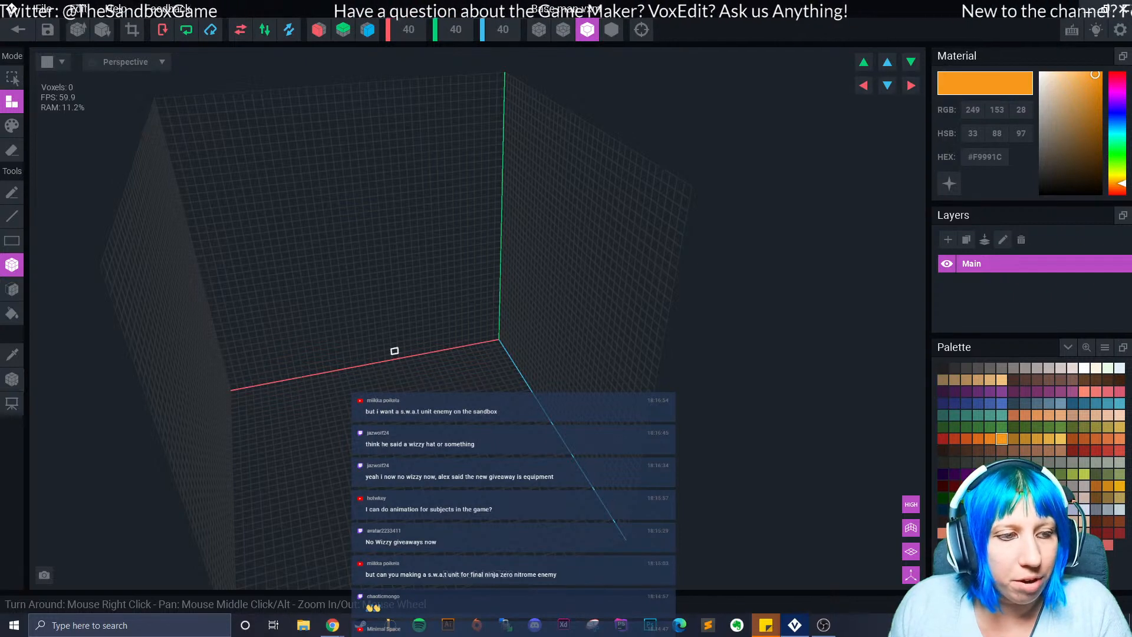
scroll(399, 366, "down", 2)
mouse_move(420, 415)
right_mouse_down()
mouse_move(407, 411)
mouse_move(428, 414)
right_mouse_up()
scroll(426, 414, "up", 3)
scroll(425, 408, "up", 2)
scroll(429, 413, "down", 3)
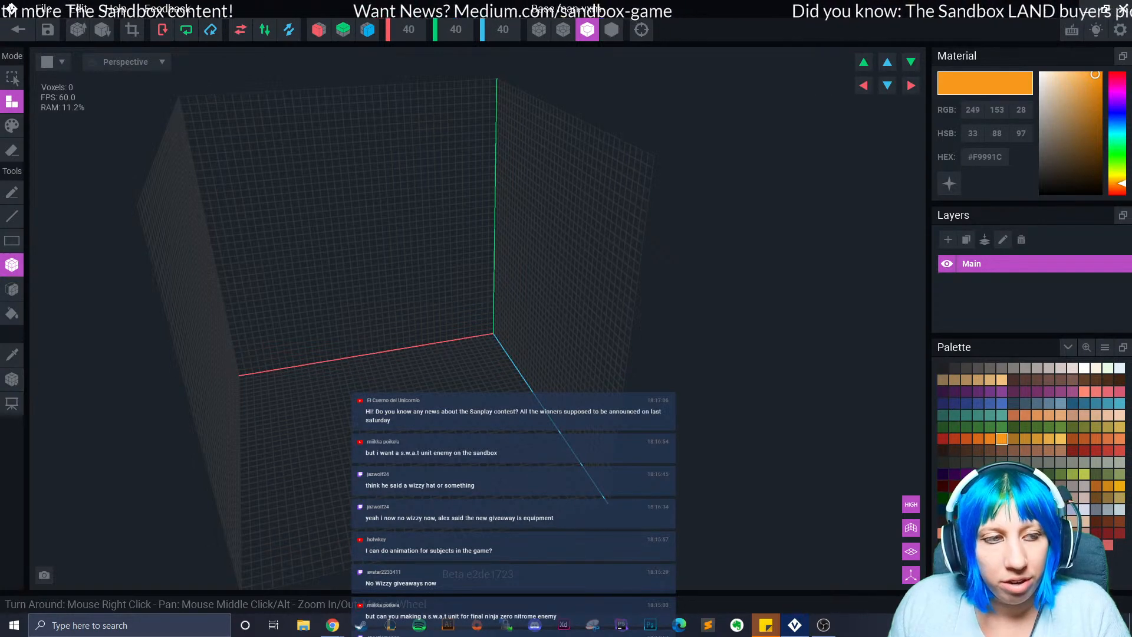
right_click_drag(445, 401, 431, 405)
middle_click_drag(431, 405, 505, 369)
right_click_drag(469, 442, 472, 425)
scroll(484, 426, "up", 3)
middle_click_drag(484, 426, 470, 414)
scroll(510, 318, "down", 4)
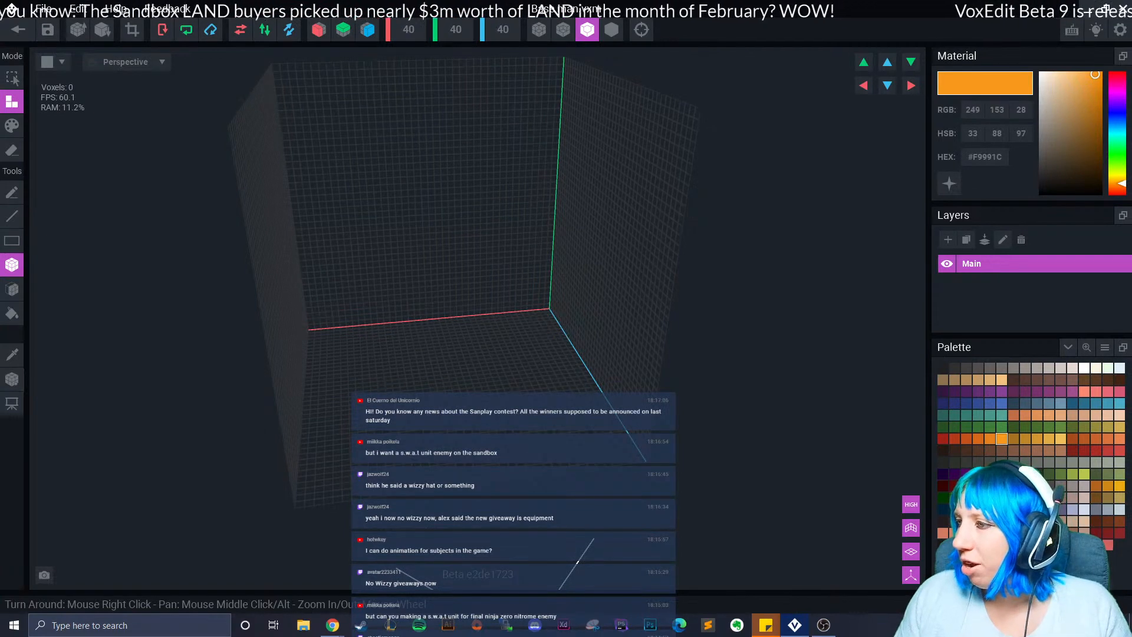
Pick lavender #A5ABCB and box-build a flat slab with rear extensions and raised strips.
left_click(1072, 510)
right_click_drag(507, 386, 427, 386)
scroll(424, 375, "up", 2)
left_click_drag(384, 313, 537, 447)
left_click_drag(450, 291, 472, 452)
left_click_drag(508, 297, 548, 427)
left_click_drag(437, 311, 386, 281)
mouse_move(431, 383)
left_mouse_down()
mouse_move(477, 273)
mouse_move(439, 384)
left_mouse_up()
mouse_move(447, 382)
left_mouse_down()
mouse_move(499, 297)
mouse_move(485, 331)
left_mouse_up()
Add more small raised blocks on the lavender slab, then undo the latest ones.
left_click(495, 324)
mouse_move(478, 313)
left_mouse_down()
mouse_move(464, 343)
mouse_move(421, 342)
left_mouse_up()
left_click(421, 381)
mouse_move(468, 330)
left_mouse_down()
mouse_move(463, 364)
mouse_move(383, 364)
left_mouse_up()
left_click(467, 371)
left_click(383, 344)
left_click_drag(393, 307, 401, 302)
mouse_move(419, 281)
left_mouse_down()
mouse_move(446, 297)
mouse_move(464, 348)
left_mouse_up()
mouse_move(464, 348)
right_mouse_down()
mouse_move(433, 295)
mouse_move(448, 318)
right_mouse_up()
key("ctrl+z")
key("ctrl+z")
key("ctrl+z")
key("ctrl+z")
key("ctrl+z")
key("ctrl+z")
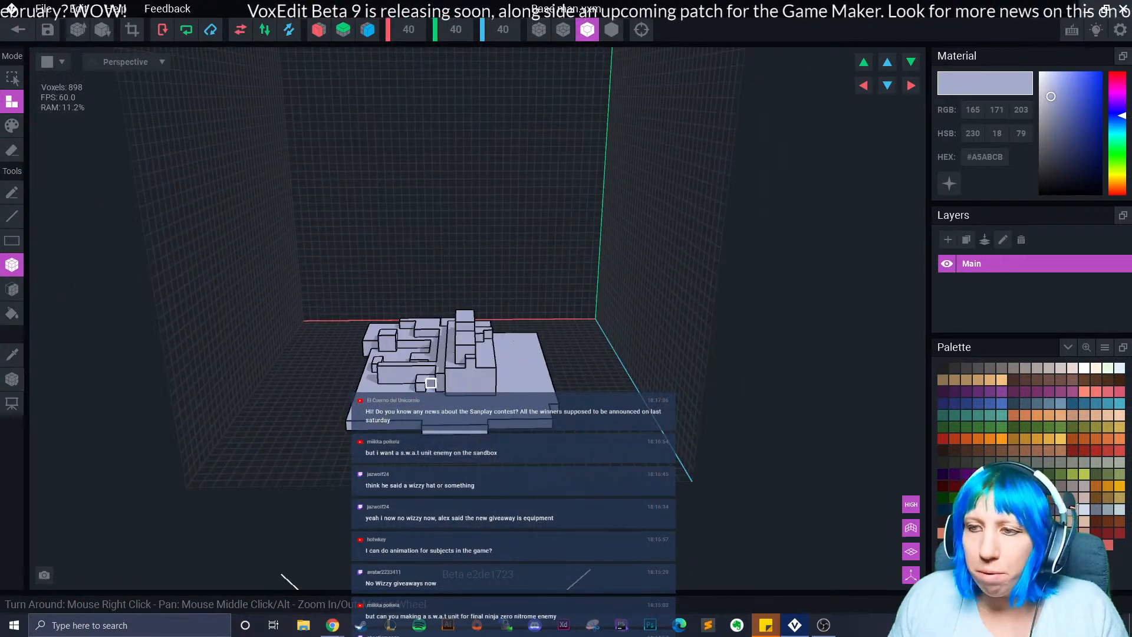
In Erase mode, face-erase the raised blocks, then bucket-erase every remaining voxel.
left_click(12, 289)
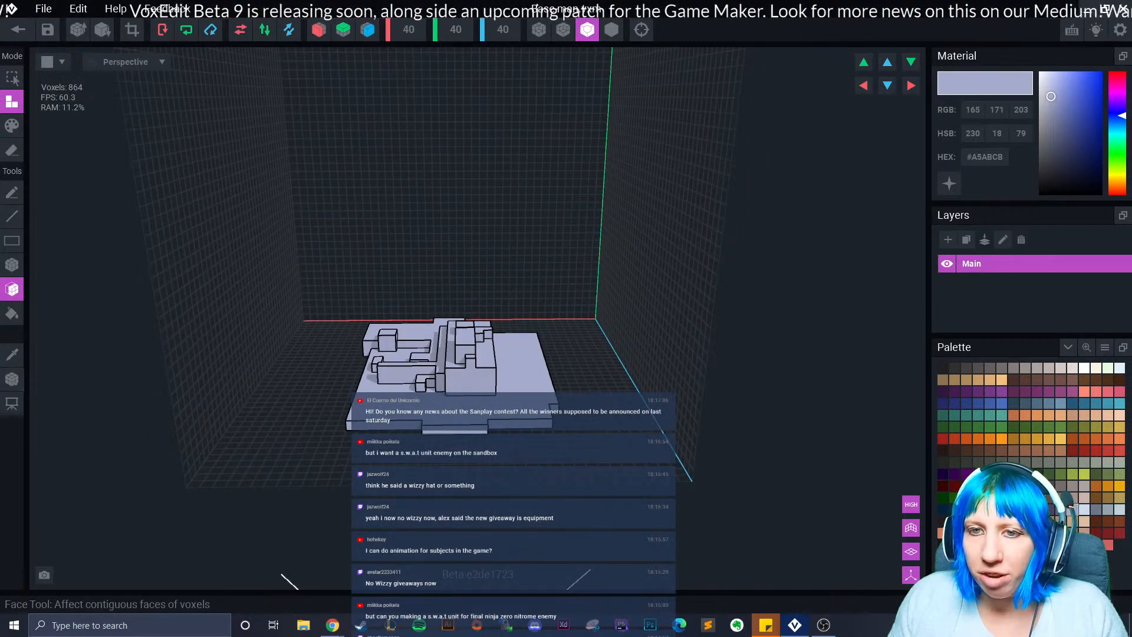
left_click(12, 149)
left_click(408, 374)
left_click(471, 381)
left_click(440, 354)
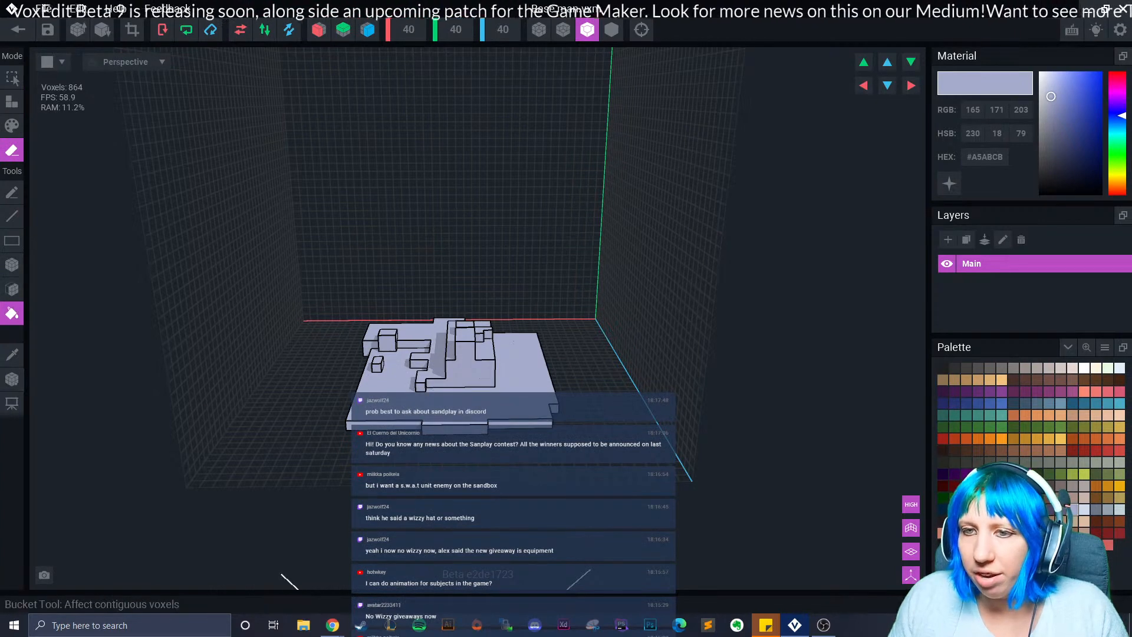
left_click(11, 313)
left_click(477, 363)
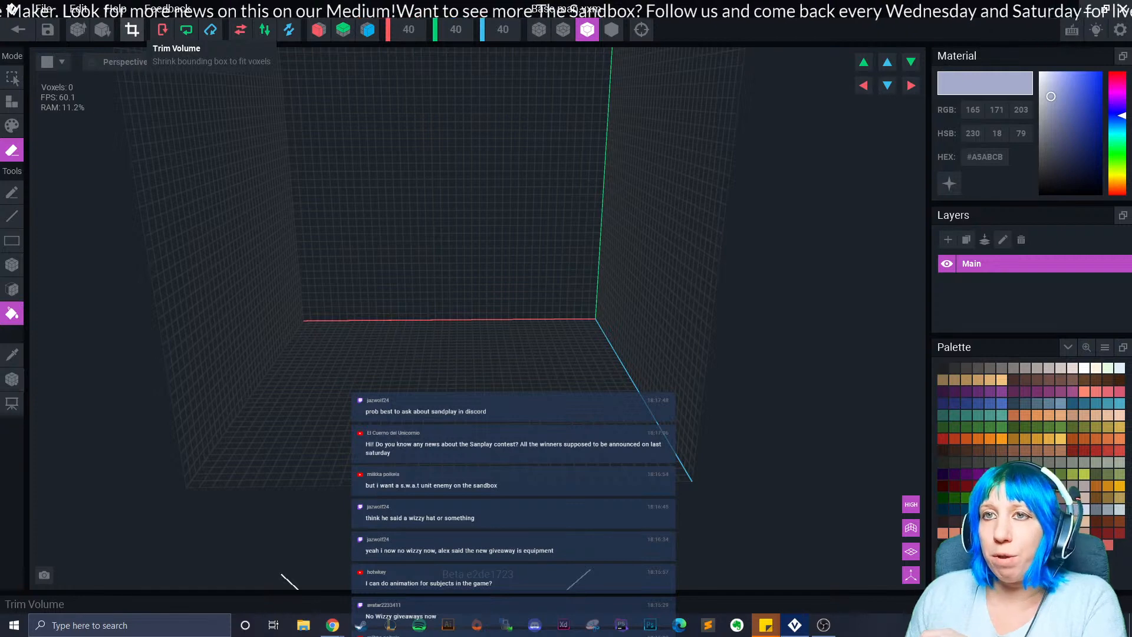
Select the Box tool in Attach mode and turn on Mirror Z over the empty grid.
middle_click_drag(426, 151, 430, 237)
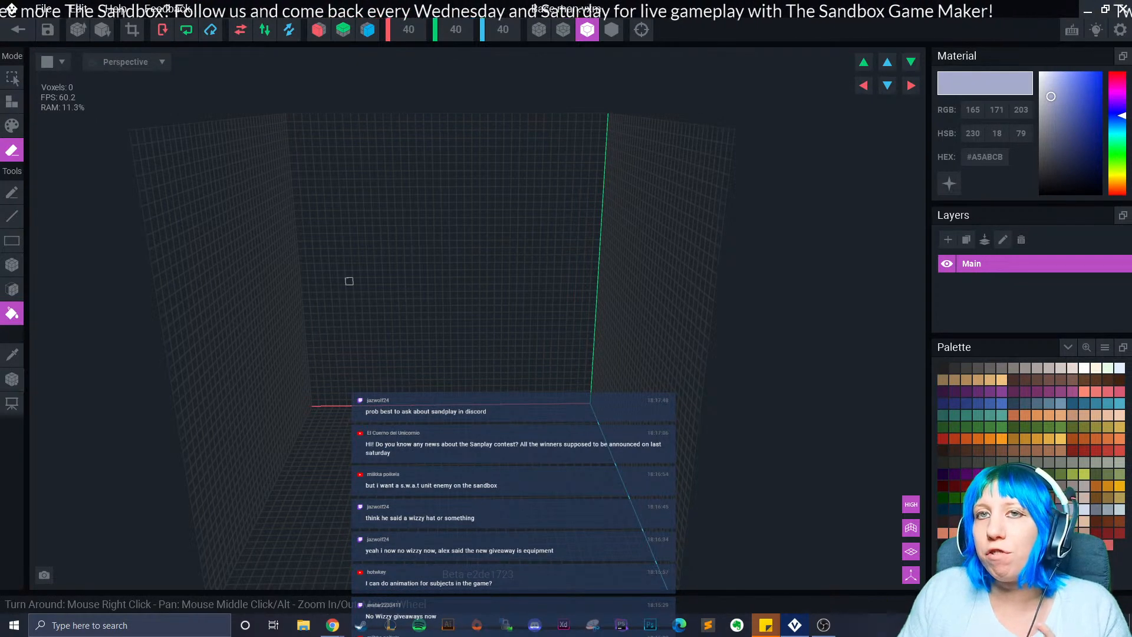
mouse_move(339, 272)
right_mouse_down()
mouse_move(331, 318)
mouse_move(362, 390)
mouse_move(326, 355)
right_mouse_up()
left_click(12, 264)
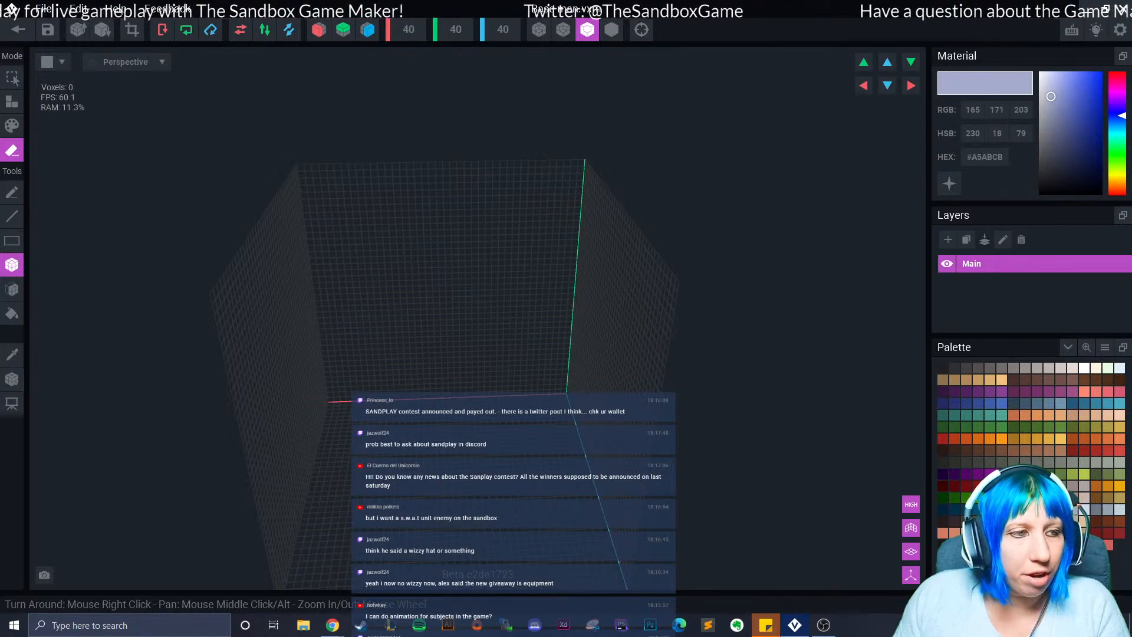
left_click(11, 101)
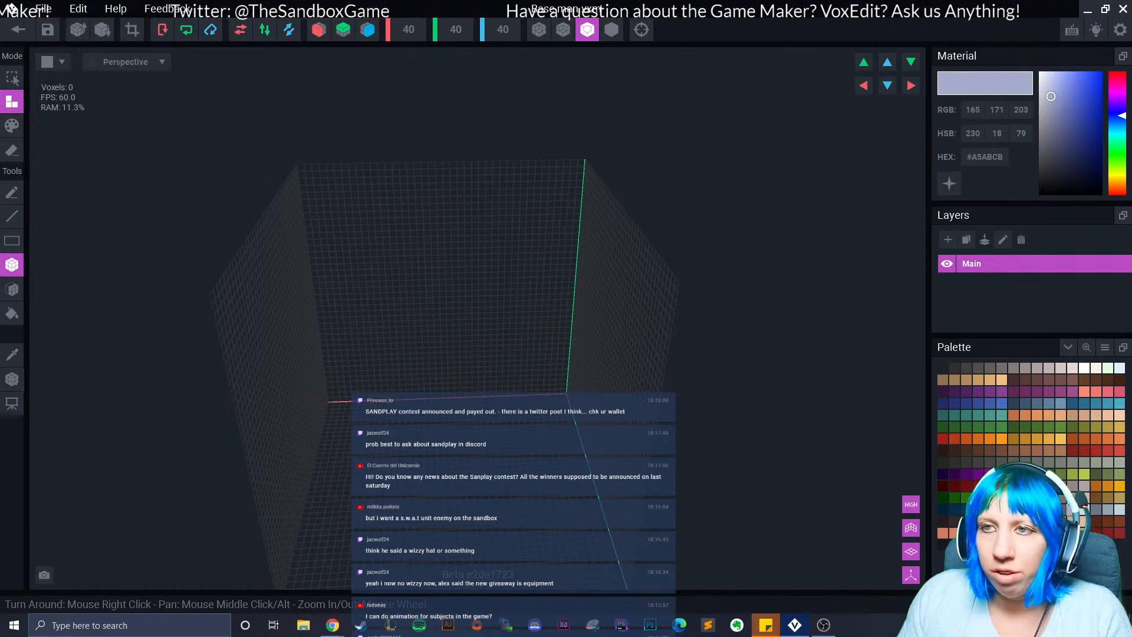
left_click(368, 30)
right_click_drag(430, 289, 480, 354)
scroll(480, 353, "up", 5)
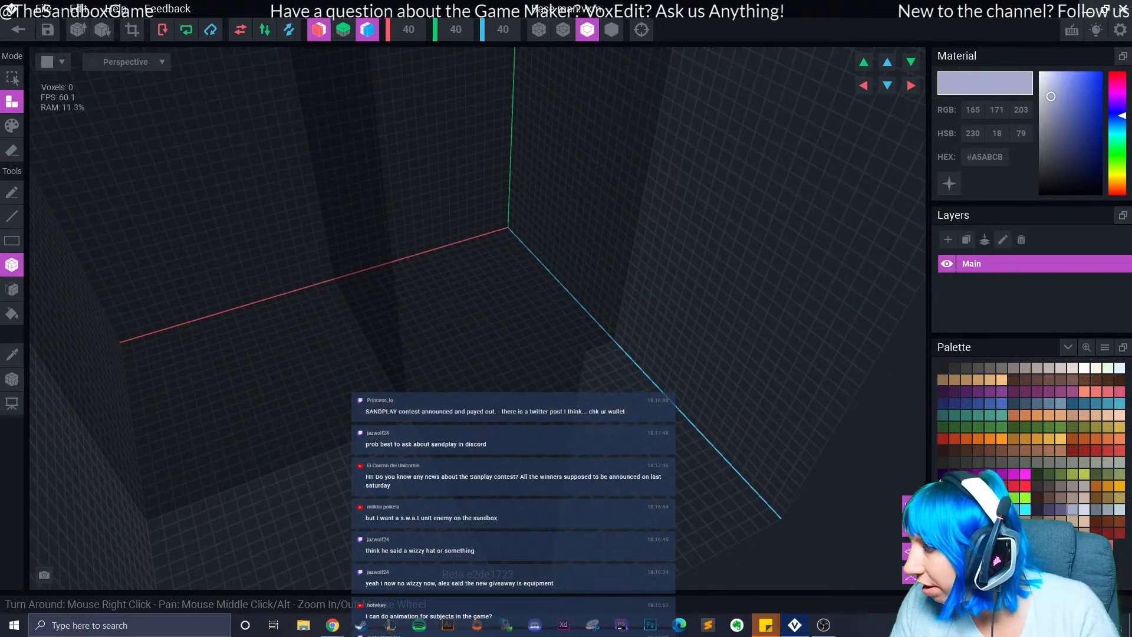
Pick pale beige #E7DAD4 and drag a mirrored 676-voxel slab across the grid floor.
left_click(1072, 367)
scroll(384, 391, "down", 2)
left_click_drag(416, 405, 334, 567)
middle_click_drag(334, 567, 361, 491)
right_click_drag(361, 491, 455, 460)
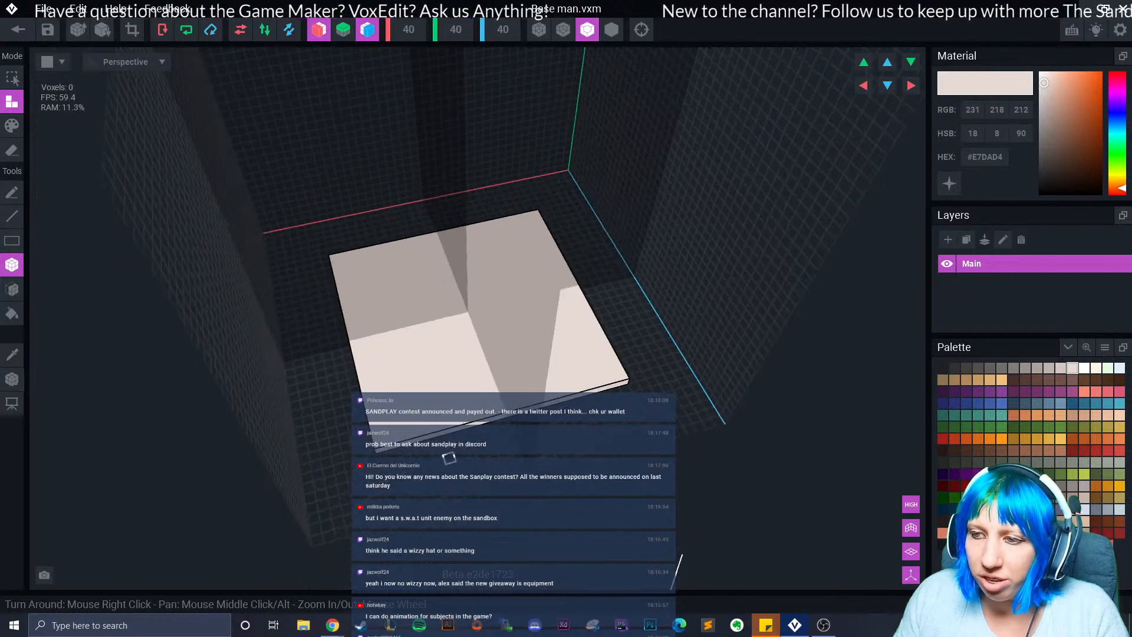
scroll(349, 435, "up", 3)
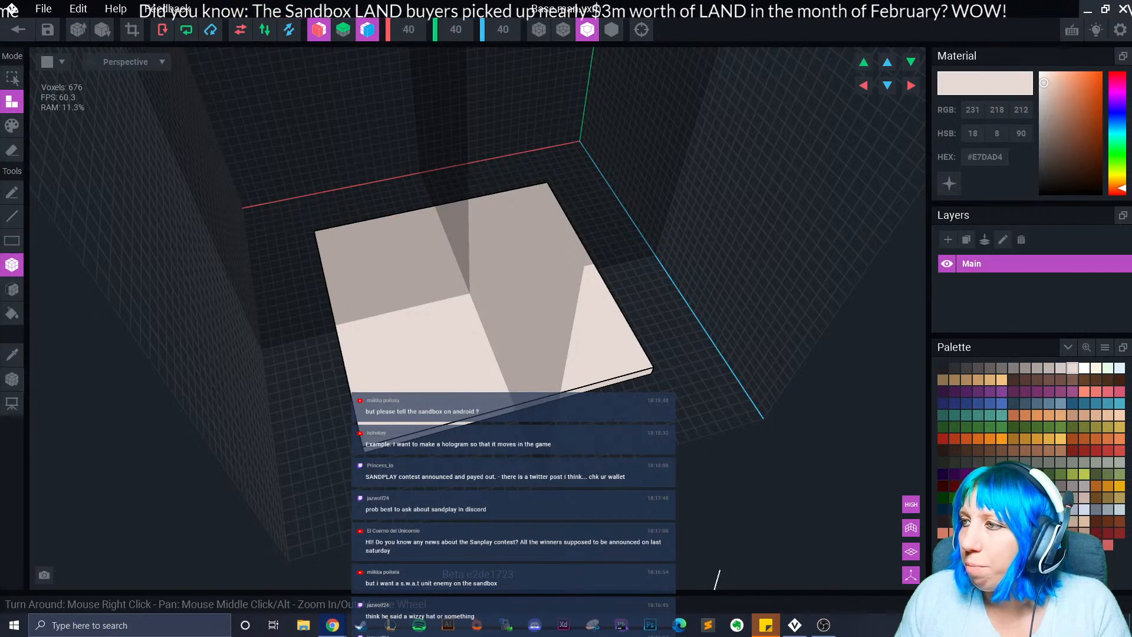
left_click(950, 183)
left_click(949, 184)
left_click(949, 183)
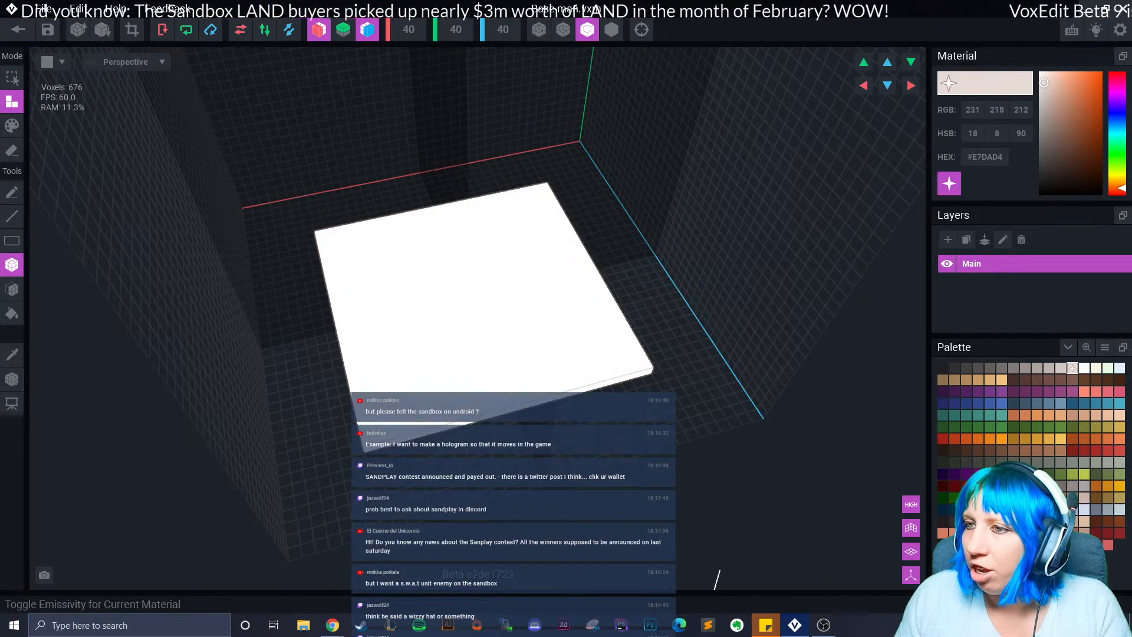
right_click_drag(826, 236, 822, 197)
scroll(823, 198, "up", 2)
right_click_drag(767, 283, 772, 259)
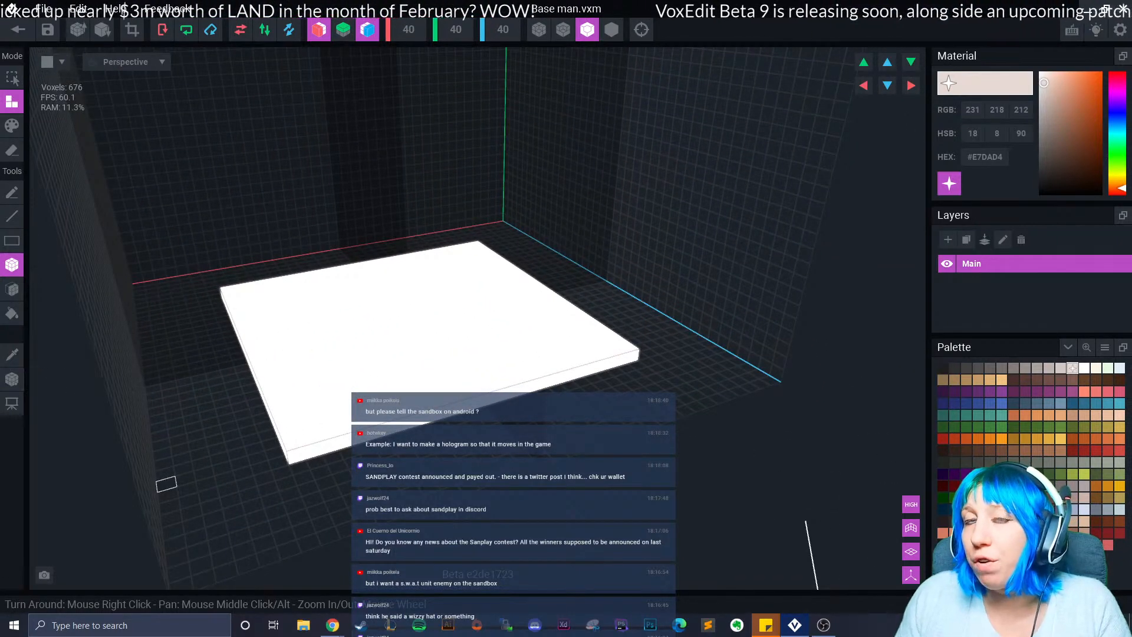
left_click(950, 183)
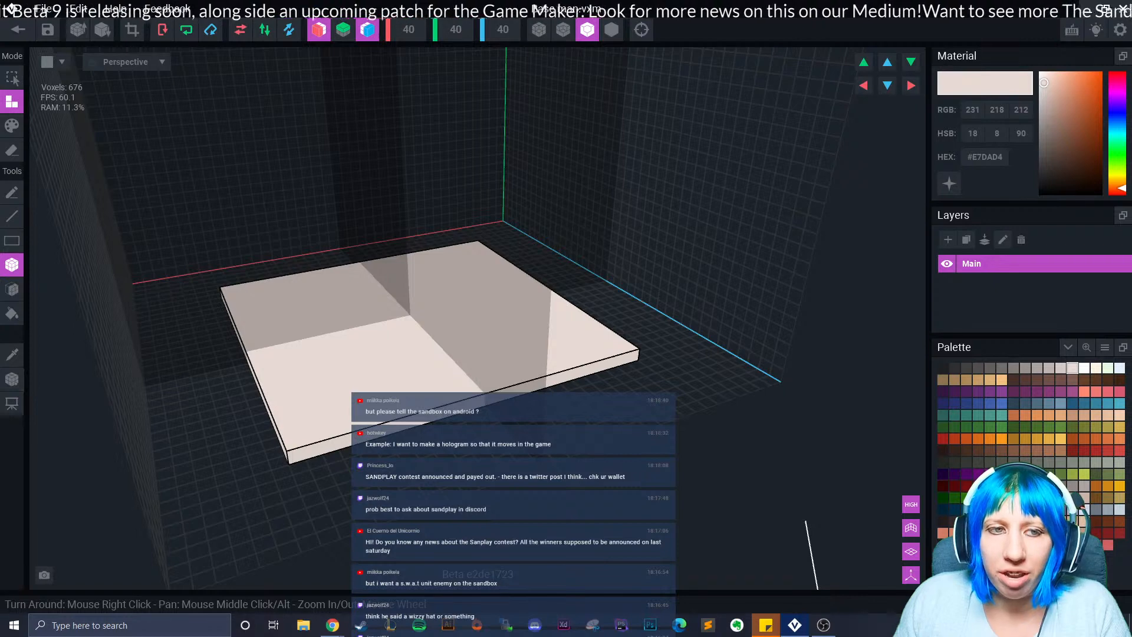
Box-add mirrored steps along the beige slab's edges to form stepped corners.
right_click_drag(321, 339, 201, 426)
left_click_drag(202, 425, 236, 485)
right_click_drag(236, 484, 281, 468)
left_click_drag(553, 476, 424, 558)
scroll(413, 550, "down", 3)
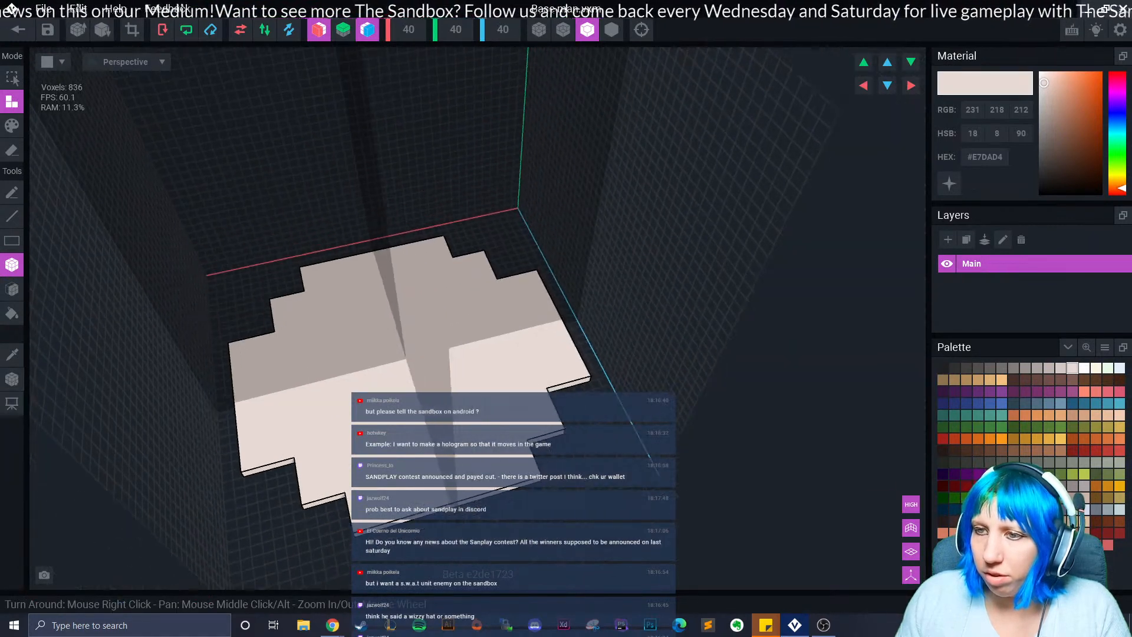
right_click_drag(413, 549, 451, 547)
middle_click_drag(451, 547, 540, 486)
scroll(540, 486, "down", 3)
scroll(540, 487, "up", 3)
scroll(539, 486, "down", 3)
scroll(540, 486, "up", 2)
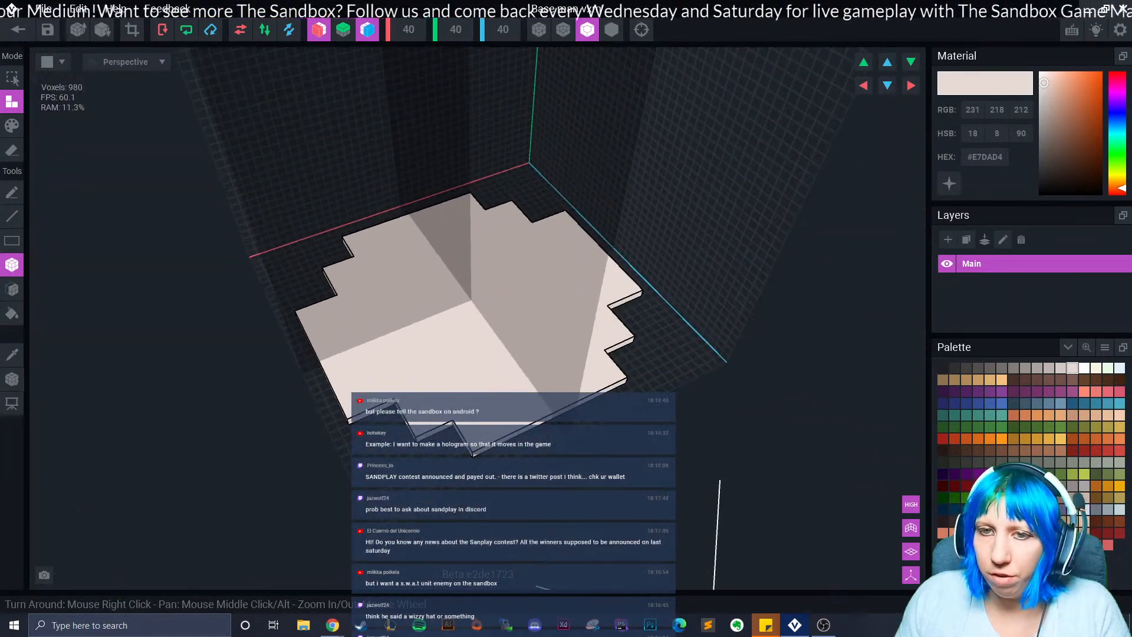
With the Face tool, pull the slab's top face upward several times.
left_click(12, 289)
left_click_drag(488, 346, 470, 334)
right_click_drag(470, 333, 456, 318)
left_click_drag(441, 301, 434, 285)
mouse_move(434, 285)
right_mouse_down()
mouse_move(419, 303)
mouse_move(442, 291)
right_mouse_up()
left_click_drag(443, 291, 444, 253)
scroll(442, 254, "down", 4)
mouse_move(442, 253)
right_mouse_down()
mouse_move(435, 288)
mouse_move(449, 263)
right_mouse_up()
Keep extruding the top face until the column reaches 38,220 voxels.
left_click_drag(449, 263, 443, 160)
left_click_drag(441, 184, 440, 159)
right_click_drag(422, 254, 434, 227)
left_click_drag(434, 227, 431, 213)
mouse_move(417, 231)
right_mouse_down()
mouse_move(423, 260)
mouse_move(425, 202)
mouse_move(435, 223)
right_mouse_up()
left_click_drag(435, 212, 435, 190)
right_click_drag(431, 217, 431, 248)
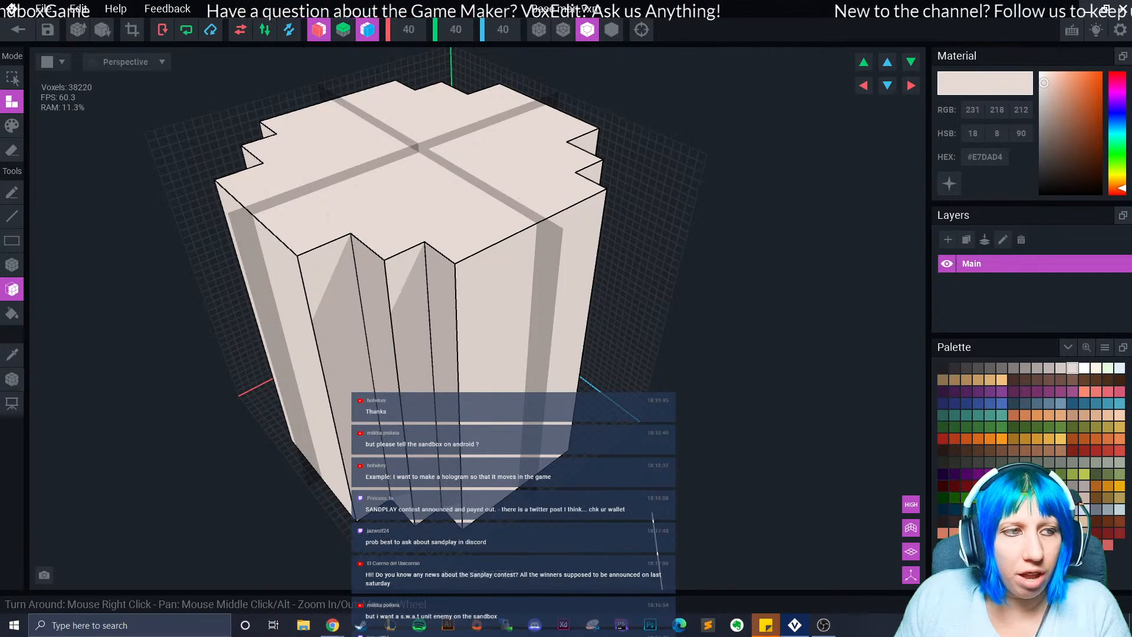
Switch to Box erase mode and bring the column's top into view.
right_click_drag(233, 323, 267, 335)
left_click(12, 264)
left_click(12, 150)
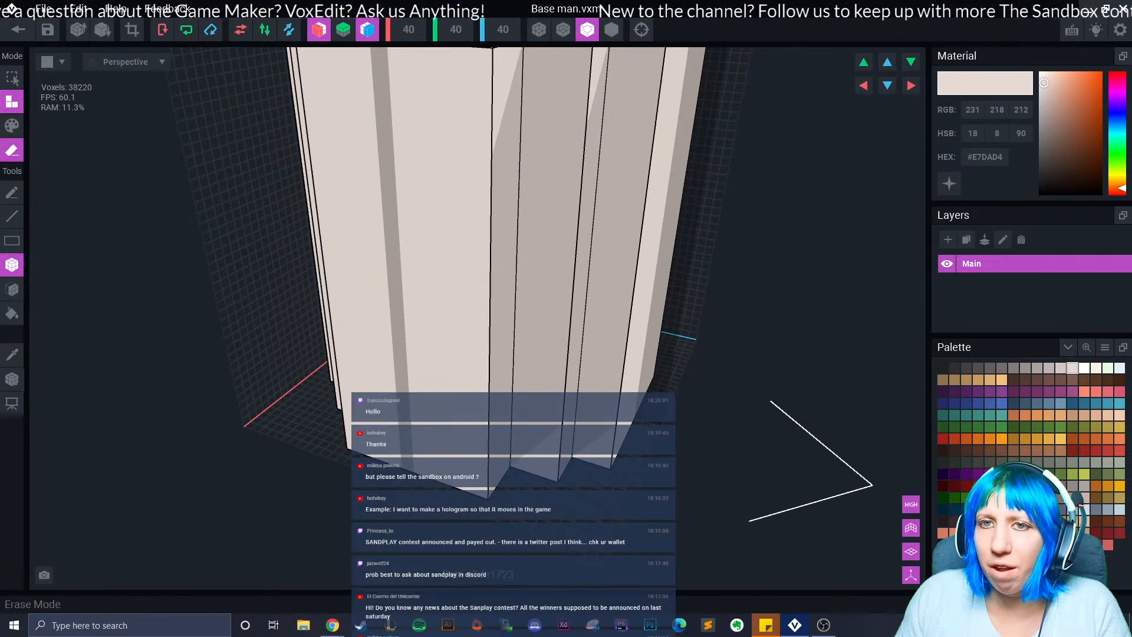
middle_click_drag(365, 153, 341, 193)
middle_click_drag(551, 68, 465, 158)
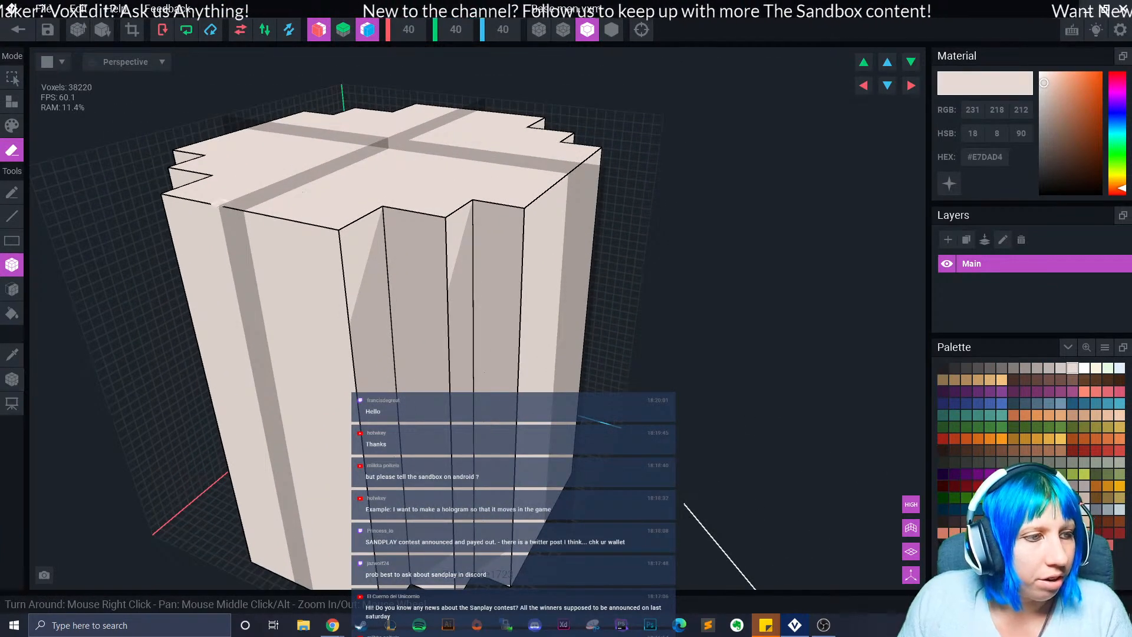
scroll(405, 281, "down", 2)
middle_click_drag(410, 257, 384, 275)
scroll(385, 278, "up", 3)
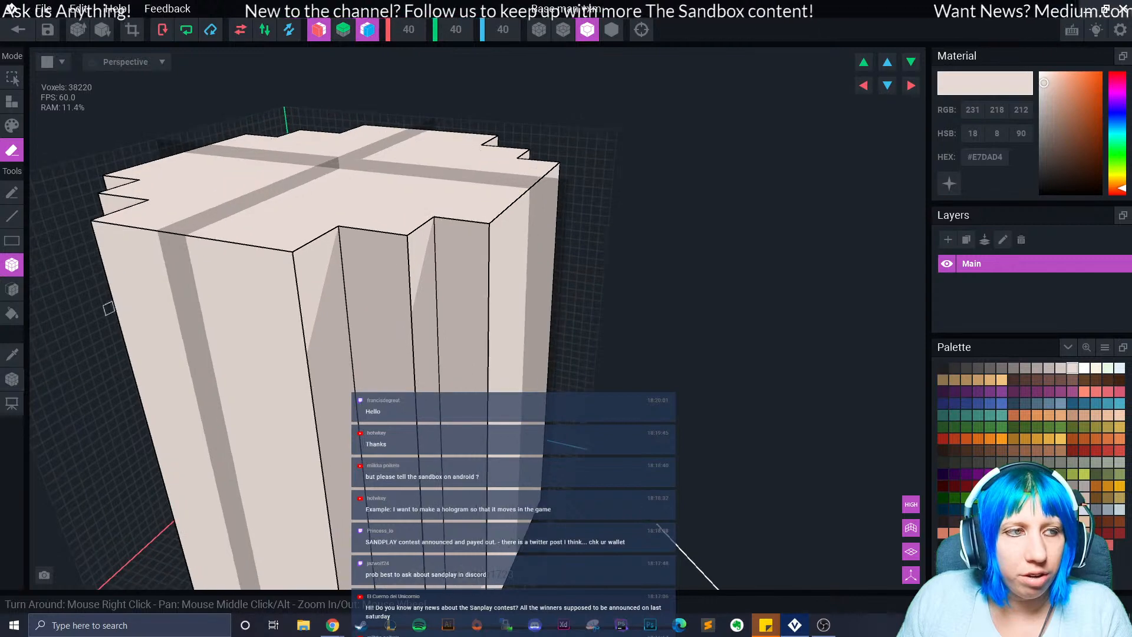
right_click_drag(275, 272, 76, 345)
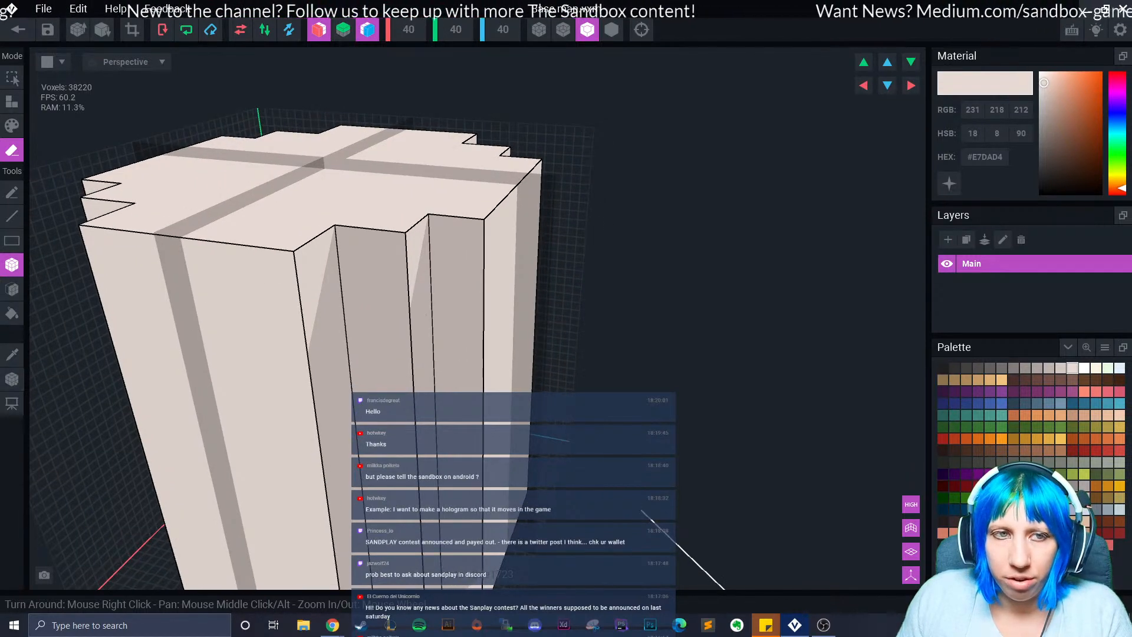
scroll(254, 309, "down", 3)
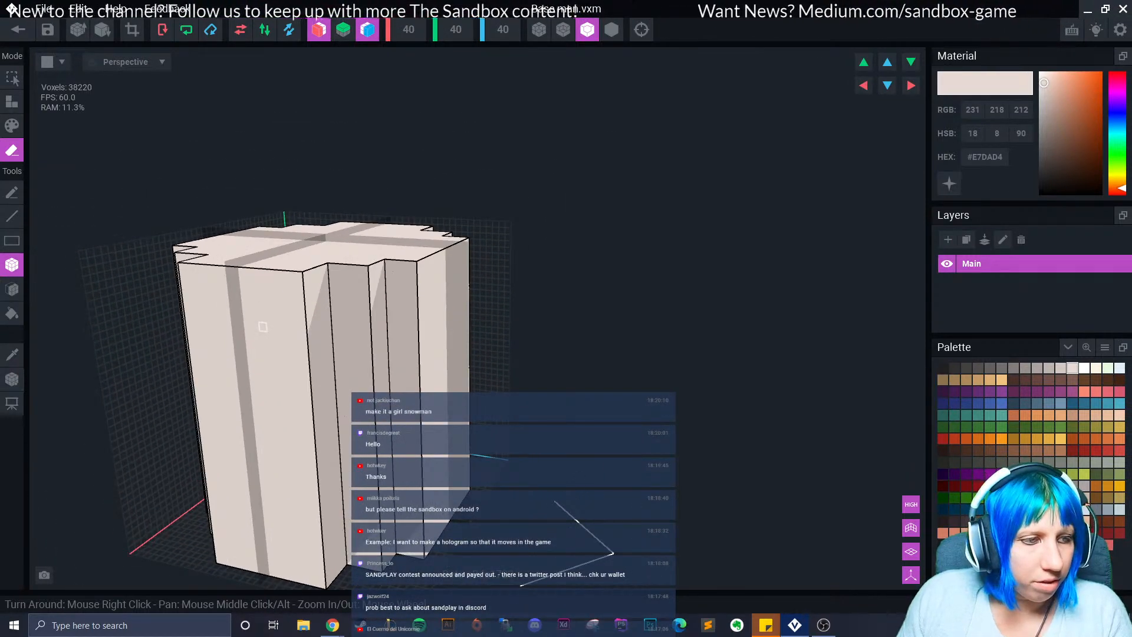
scroll(263, 327, "up", 2)
Cut a box from the front face, two mirrored notches down its edges, and a joining groove.
left_click_drag(205, 263, 319, 301)
right_click_drag(268, 336, 296, 323)
left_click_drag(308, 309, 291, 462)
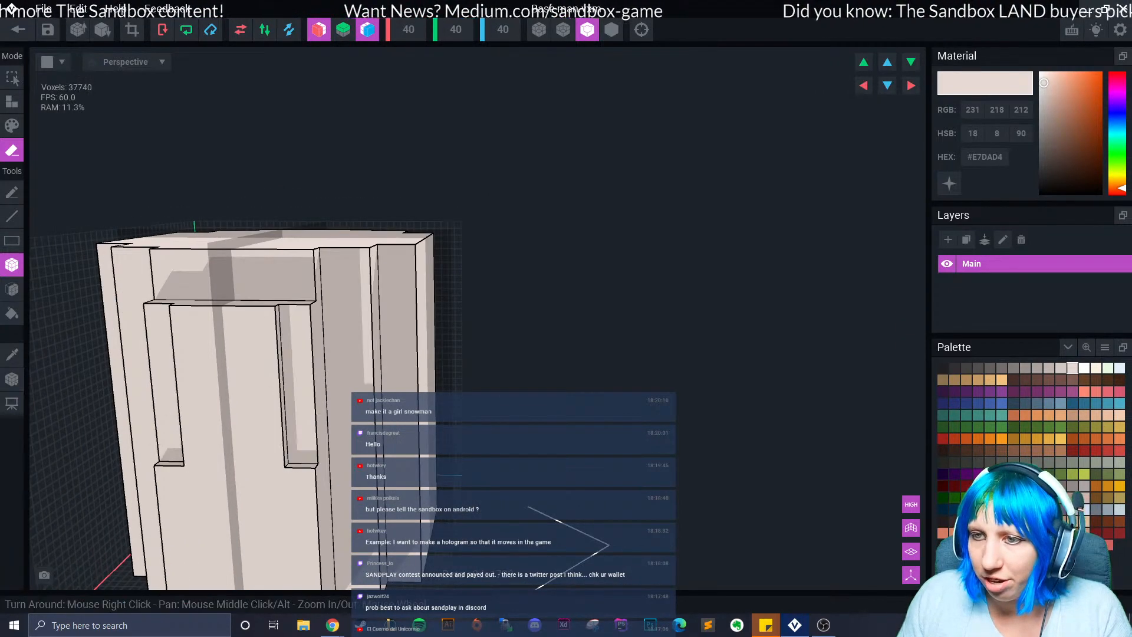
middle_click_drag(297, 463, 289, 392)
scroll(289, 390, "down", 1)
mouse_move(293, 390)
left_mouse_down()
mouse_move(276, 408)
mouse_move(282, 485)
left_mouse_up()
left_click_drag(193, 469, 278, 474)
right_click_drag(278, 474, 253, 475)
right_click_drag(194, 421, 194, 421)
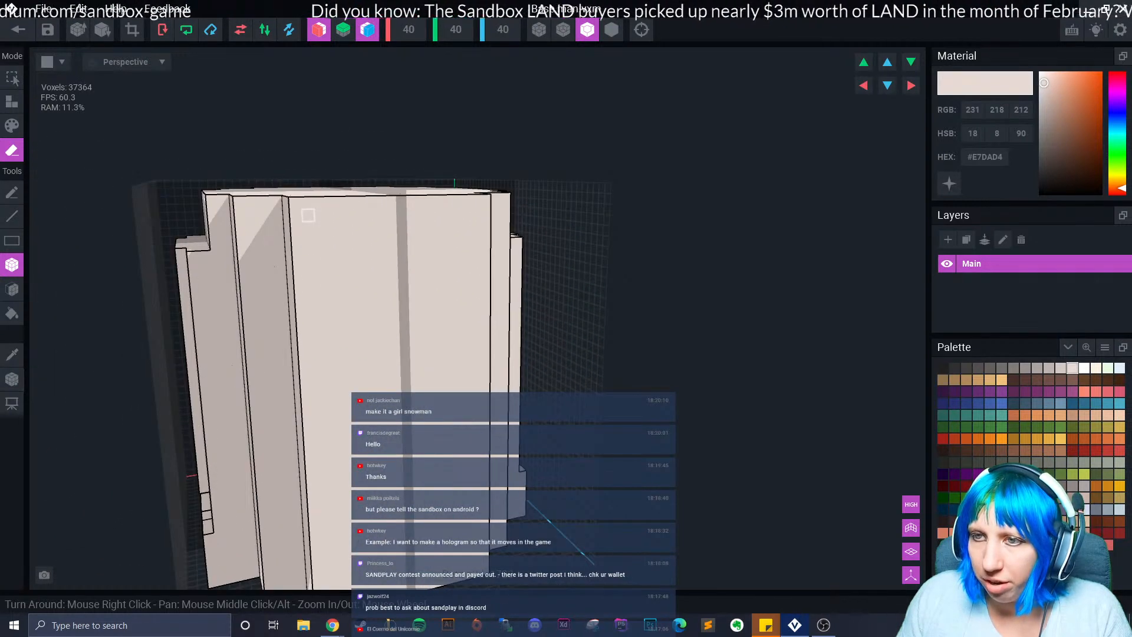
Cut a recessed band across the panel top, side recesses, and a lower-edge band, undoing an over-cut.
left_click_drag(295, 203, 389, 267)
right_click_drag(388, 286, 388, 286)
mouse_move(301, 272)
left_mouse_down()
mouse_move(323, 508)
mouse_move(324, 488)
left_mouse_up()
mouse_move(336, 494)
right_mouse_down()
mouse_move(365, 460)
mouse_move(330, 451)
right_mouse_up()
left_click_drag(353, 421, 490, 422)
scroll(489, 422, "down", 2)
right_click_drag(342, 424, 507, 427)
left_click_drag(354, 433, 471, 424)
mouse_move(352, 411)
left_mouse_down()
mouse_move(470, 378)
mouse_move(470, 388)
left_mouse_up()
mouse_move(283, 442)
right_mouse_down()
mouse_move(381, 455)
mouse_move(283, 444)
right_mouse_up()
key("ctrl+z")
Cut a pocket in the front's lower area and extend the recess at the panel corner.
mouse_move(375, 426)
left_mouse_down()
mouse_move(448, 430)
mouse_move(454, 443)
left_mouse_up()
mouse_move(295, 446)
right_mouse_down()
mouse_move(385, 453)
mouse_move(291, 444)
right_mouse_up()
left_click(346, 419)
mouse_move(343, 421)
right_mouse_down()
mouse_move(428, 434)
mouse_move(345, 423)
right_mouse_up()
key("ctrl+z")
left_click_drag(345, 421, 348, 476)
right_click_drag(348, 475, 323, 471)
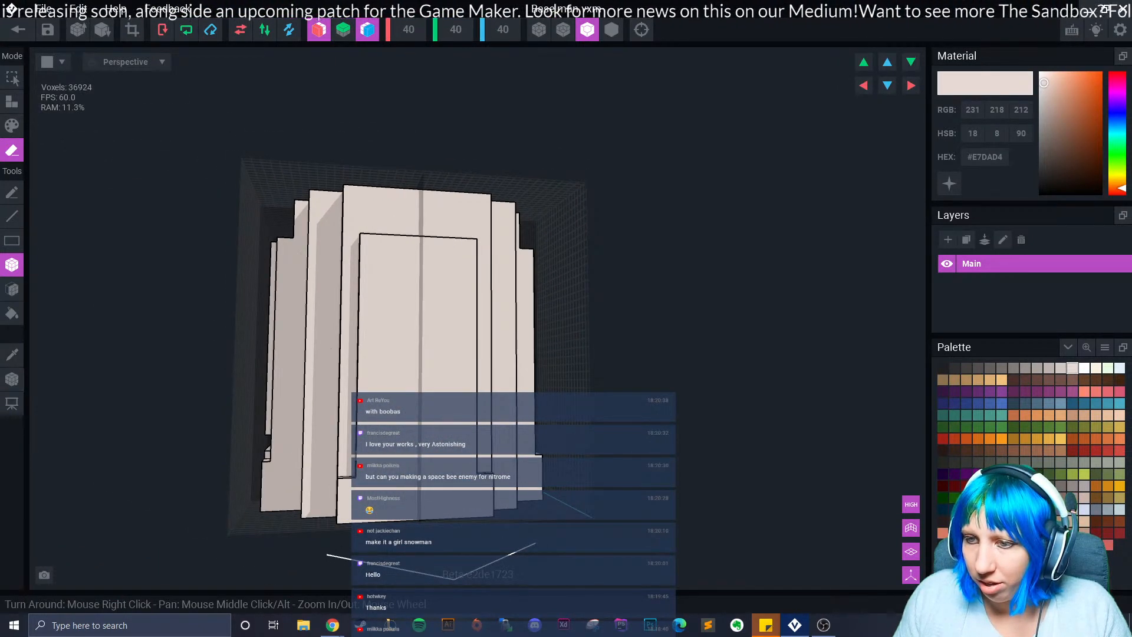
Erase mirrored boxes to cut corner notches and a notch at the lower right edge.
mouse_move(361, 446)
left_mouse_down()
mouse_move(410, 445)
mouse_move(386, 439)
mouse_move(437, 427)
mouse_move(428, 439)
mouse_move(438, 439)
mouse_move(404, 436)
mouse_move(439, 445)
left_mouse_up()
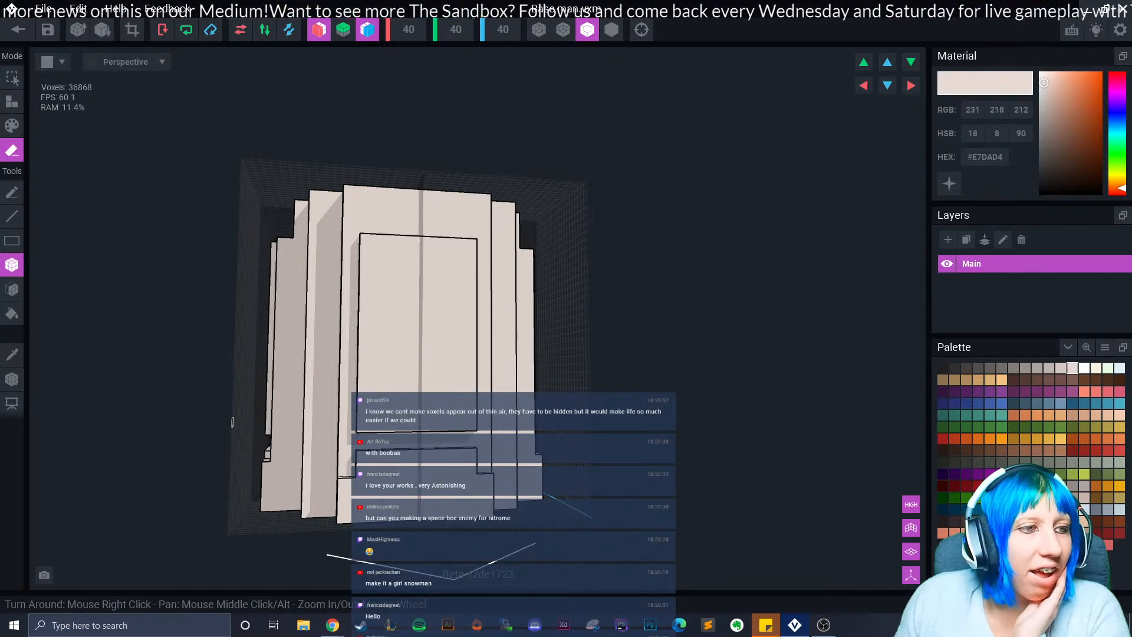
right_click_drag(302, 391, 425, 383)
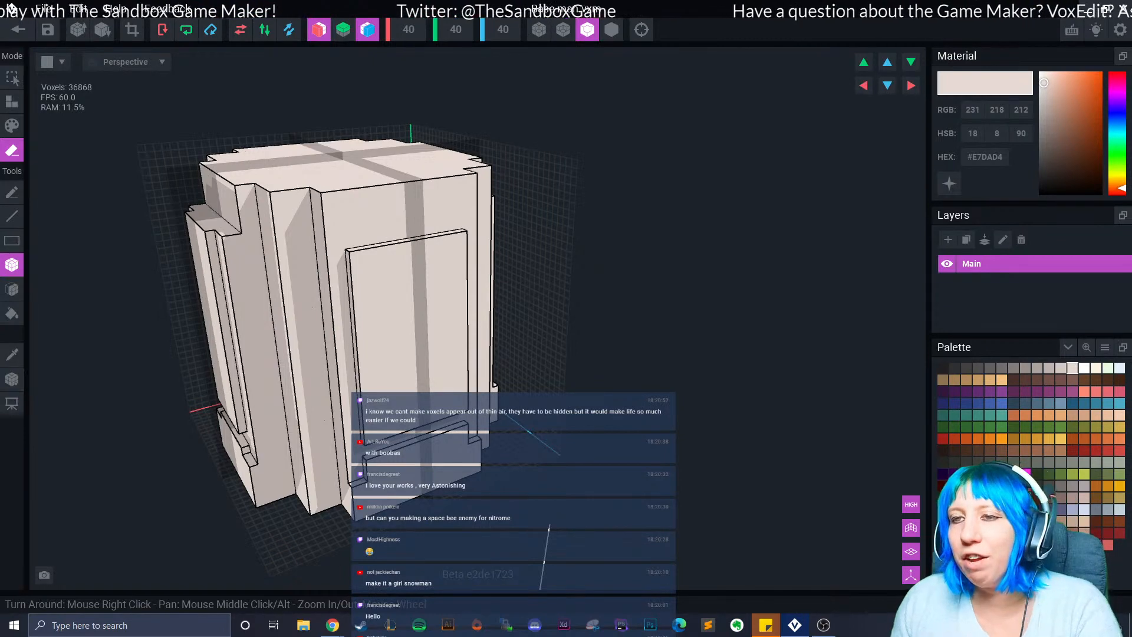
right_click_drag(230, 442, 304, 227)
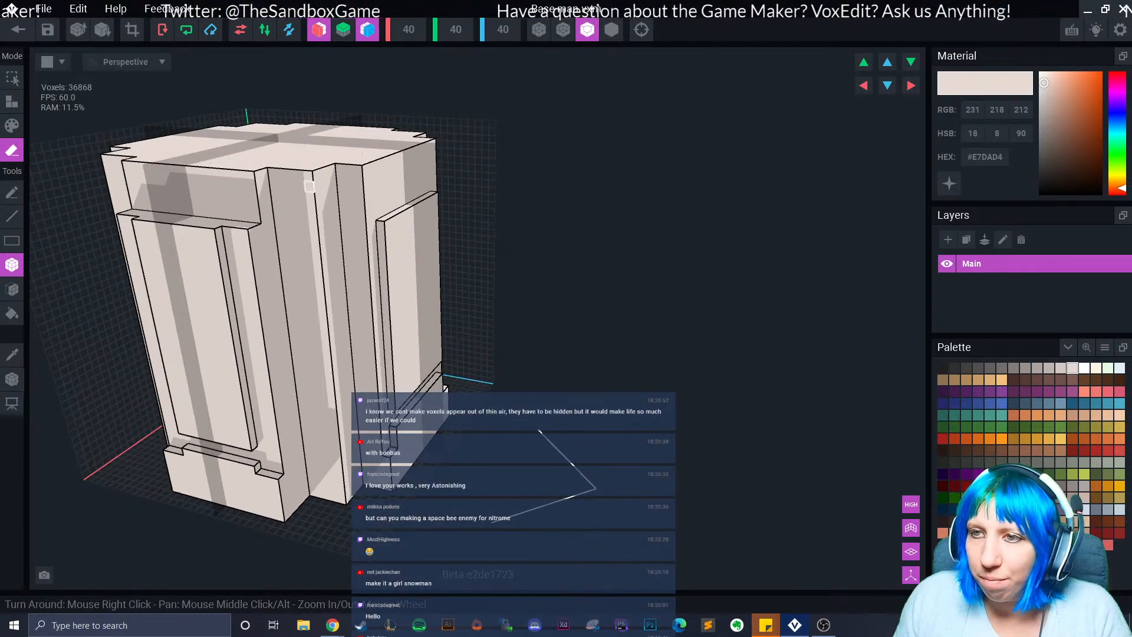
left_click_drag(299, 172, 325, 209)
right_click_drag(325, 236, 330, 463)
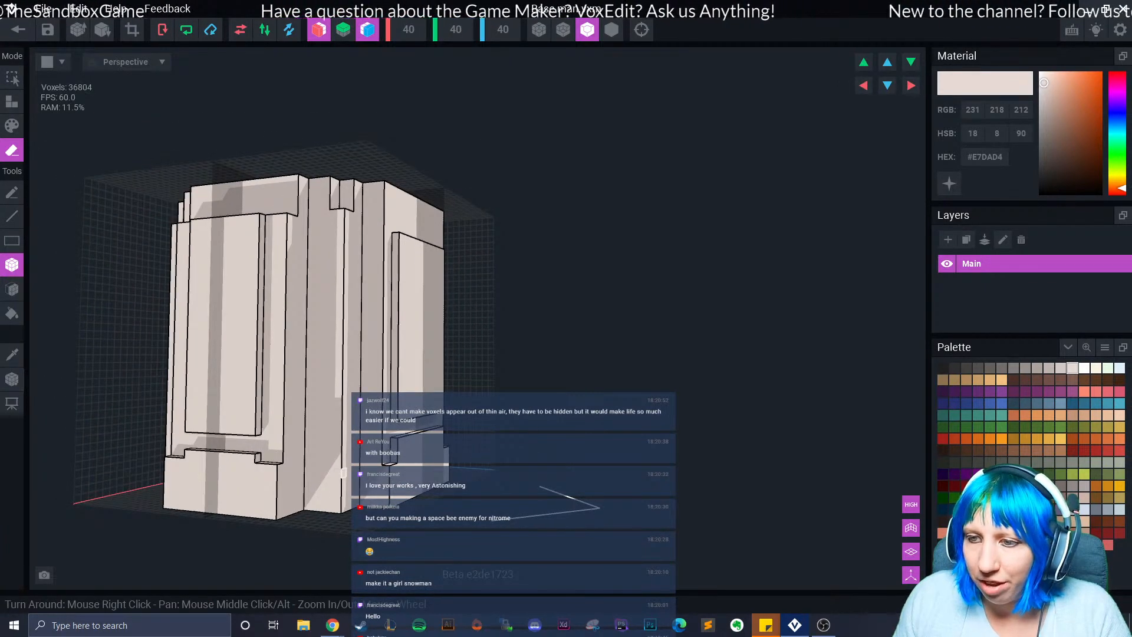
left_click_drag(344, 464, 331, 447)
right_click_drag(413, 457, 331, 464)
left_click_drag(342, 446, 344, 465)
right_click_drag(344, 466, 350, 440)
Erase a 3x3 block and then a smaller 2x2 block inside the new notch.
scroll(329, 454, "up", 3)
scroll(342, 455, "up", 3)
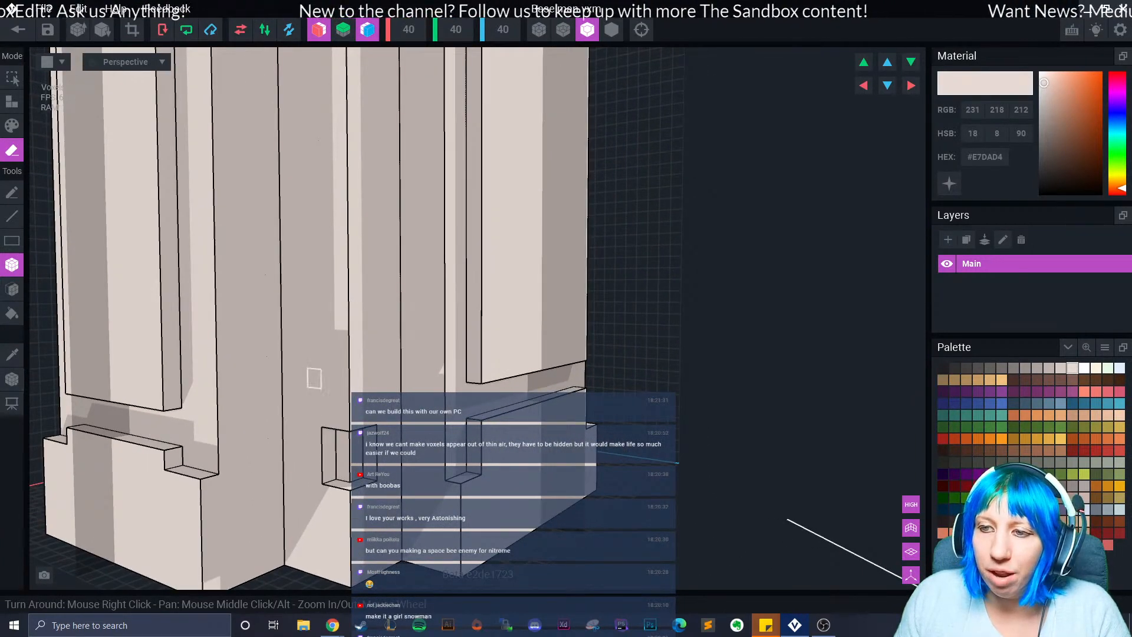
left_click_drag(288, 357, 317, 397)
right_click_drag(326, 398, 300, 395)
left_click_drag(389, 357, 354, 397)
mouse_move(354, 397)
right_mouse_down()
mouse_move(367, 394)
mouse_move(344, 401)
right_mouse_up()
left_click(344, 401)
Inspect the carved model, then flood-erase the entire old model at once.
scroll(345, 401, "down", 10)
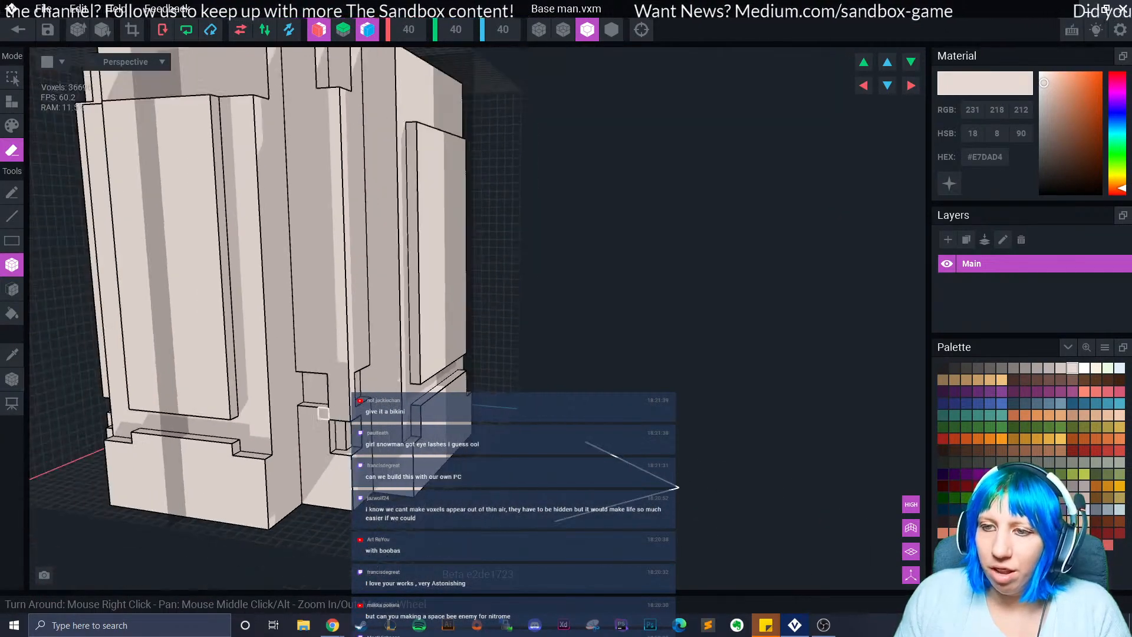
scroll(313, 450, "up", 6)
right_click_drag(309, 454, 326, 429)
scroll(330, 458, "down", 6)
scroll(333, 450, "up", 6)
scroll(320, 444, "down", 5)
left_click(12, 313)
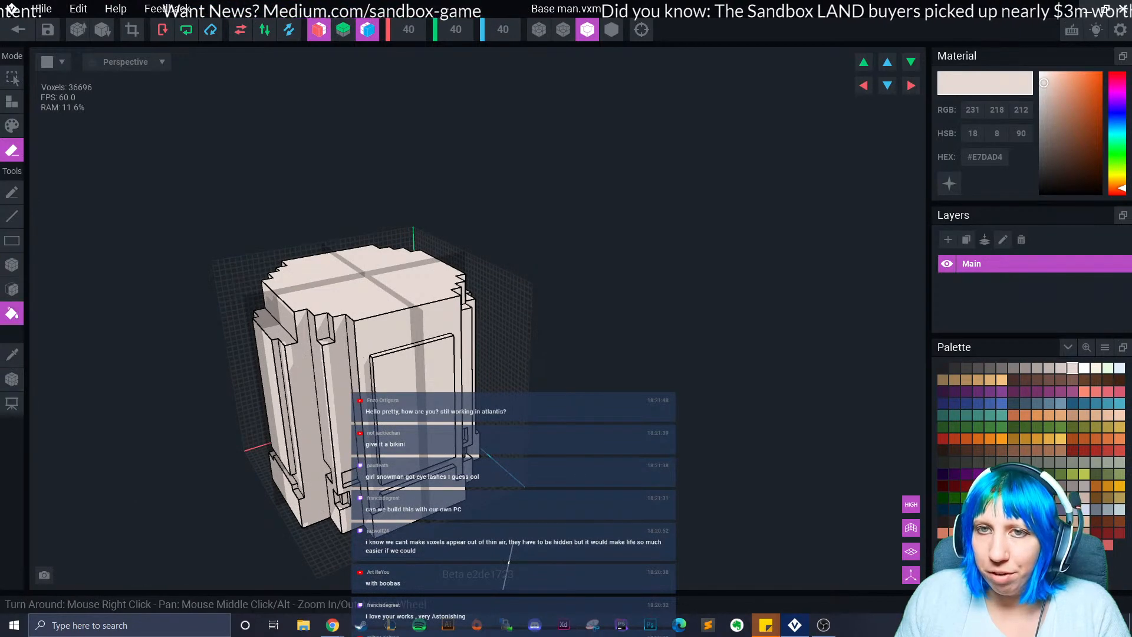
left_click(364, 351)
Fill the empty grid into a solid 40-voxel cube, discarding a trial floor slab.
left_click(12, 101)
right_click_drag(330, 417, 334, 442)
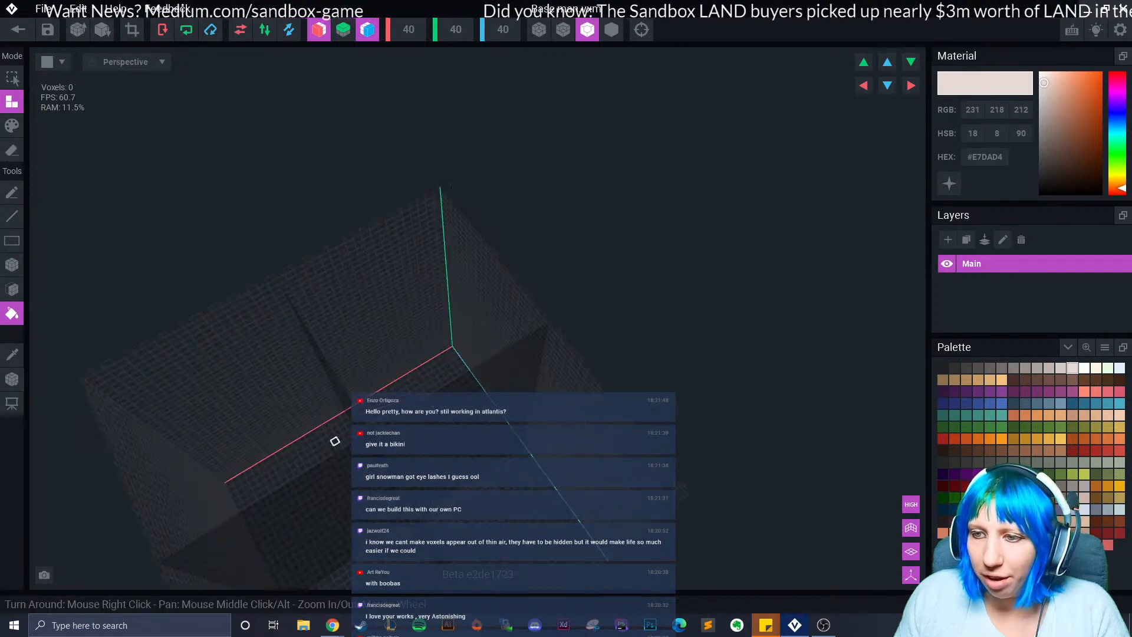
middle_click_drag(333, 442, 333, 421)
left_click(407, 361)
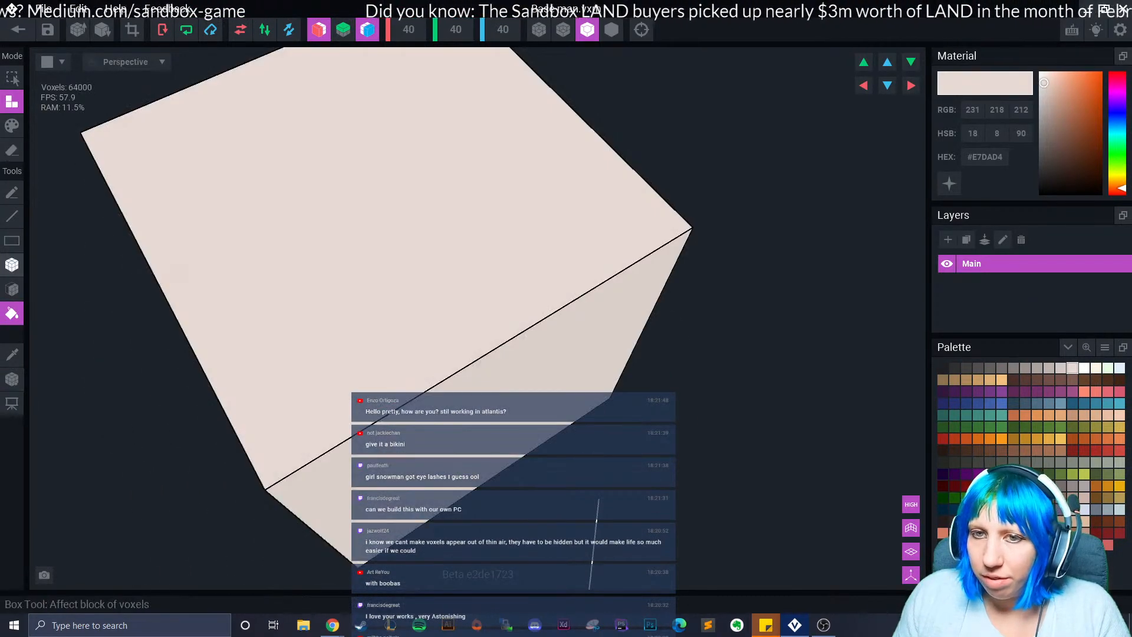
left_click(12, 264)
key("ctrl+z")
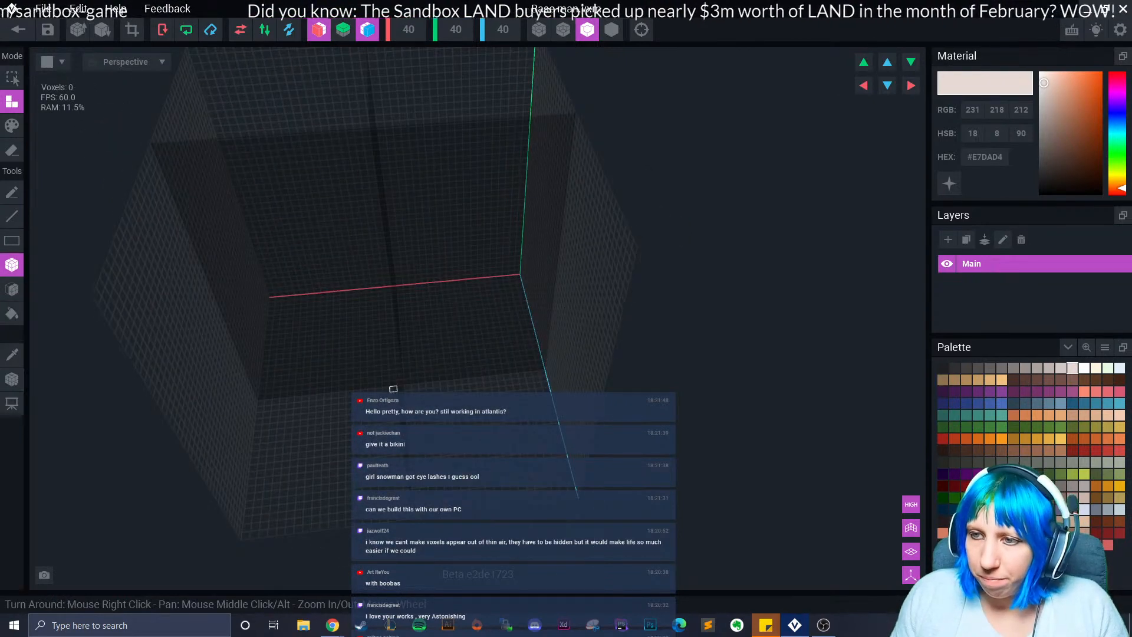
left_click_drag(321, 391, 451, 497)
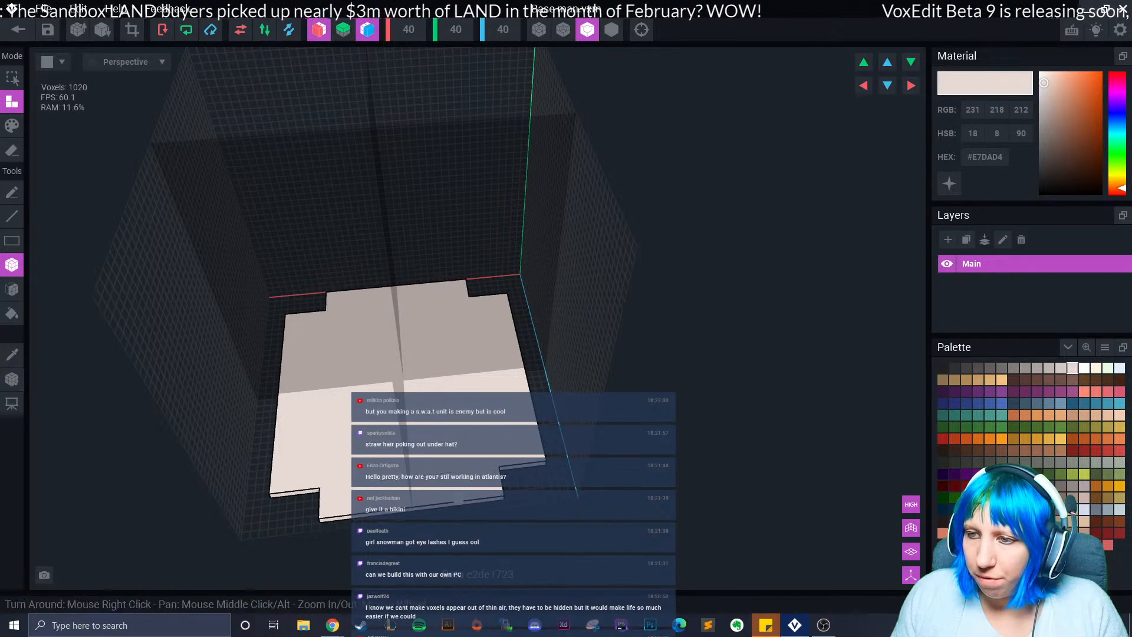
right_click_drag(454, 501, 529, 578)
key("ctrl+z")
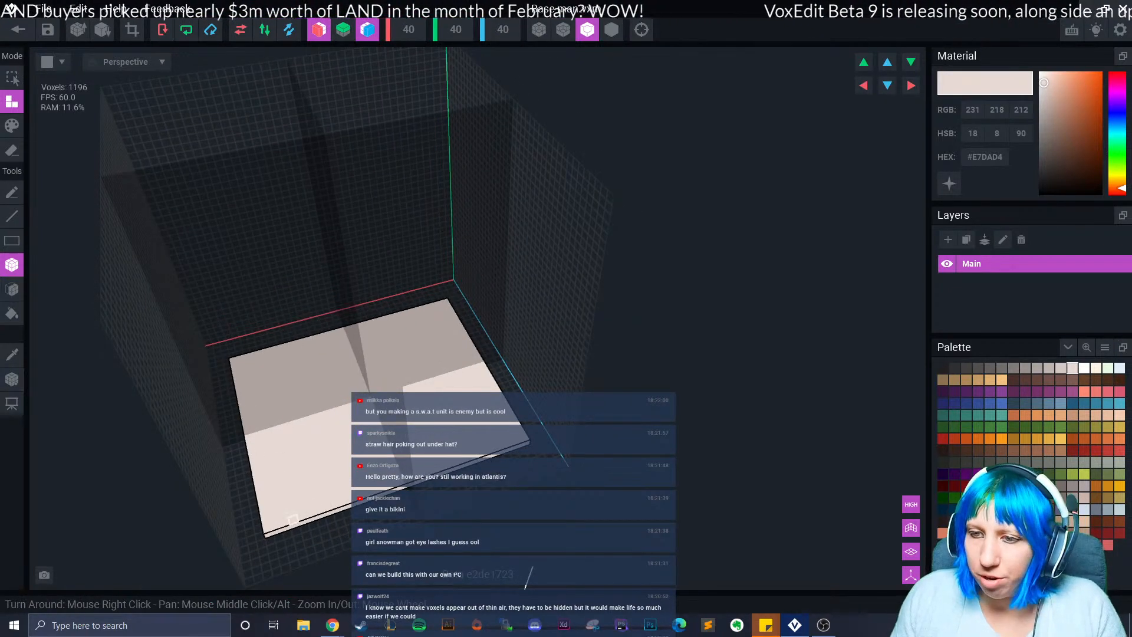
left_click(11, 313)
left_click(265, 413)
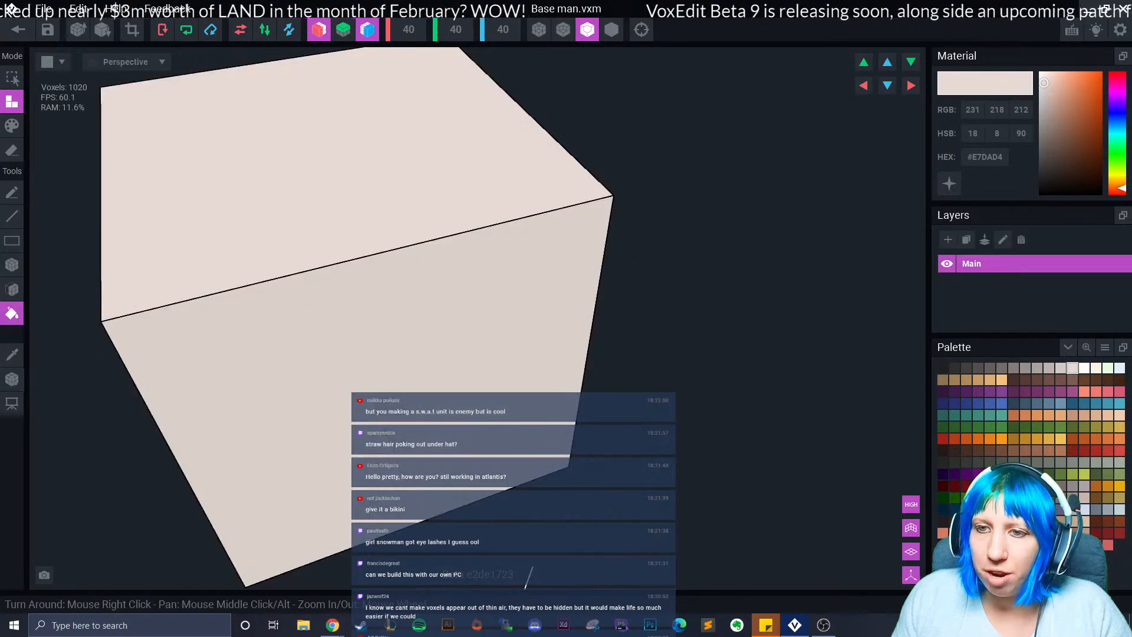
Box-erase mirrored notches down the cube's corner edges.
left_click(12, 265)
right_click_drag(154, 322, 193, 301)
middle_click_drag(192, 301, 301, 257)
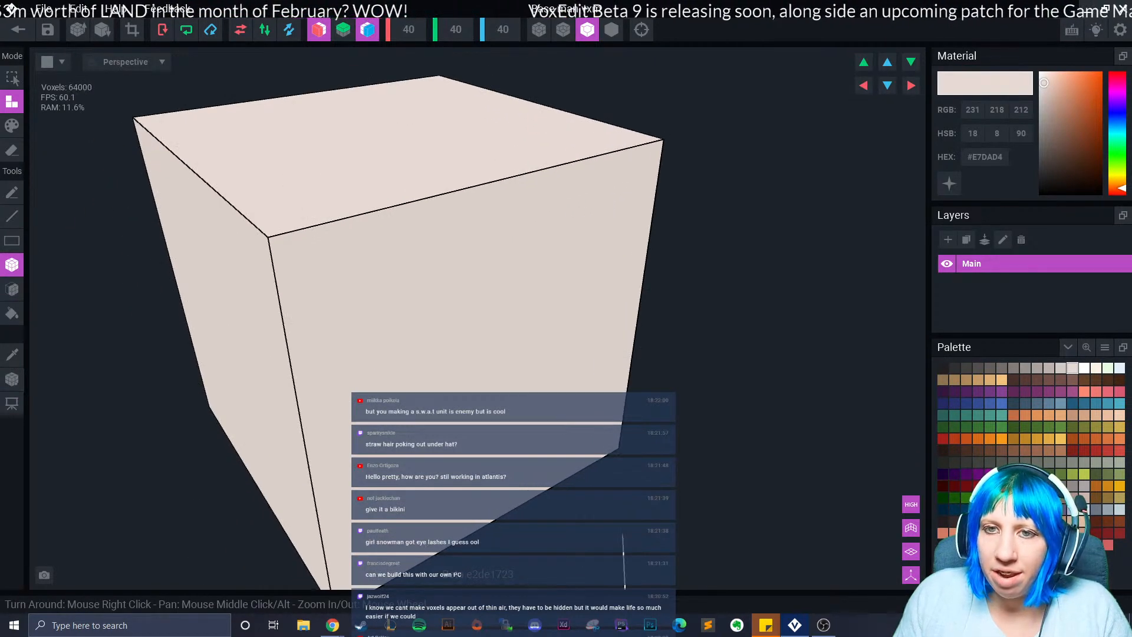
right_click_drag(239, 293, 276, 284)
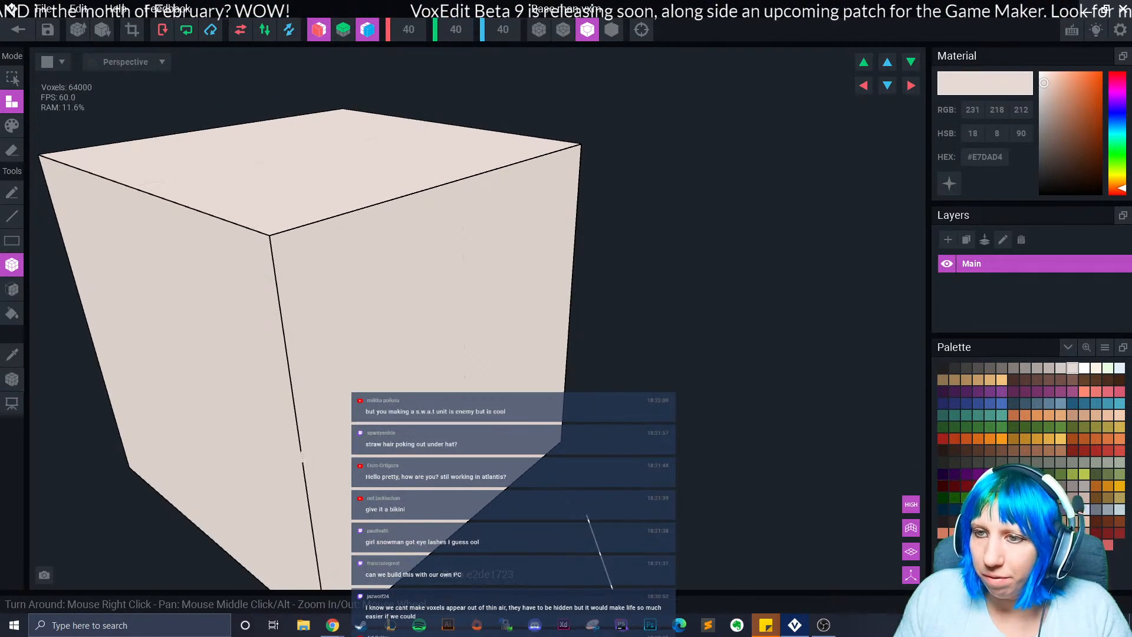
left_click(12, 150)
scroll(224, 257, "down", 1)
mouse_move(224, 256)
right_mouse_down()
mouse_move(272, 287)
mouse_move(279, 312)
mouse_move(259, 277)
right_mouse_up()
left_click_drag(273, 265, 300, 543)
mouse_move(288, 392)
right_mouse_down()
mouse_move(351, 416)
mouse_move(548, 413)
mouse_move(543, 475)
right_mouse_up()
Carve mirrored grooves along the lower front, the top edge and the side edge.
left_click_drag(188, 500, 319, 508)
right_click_drag(319, 535, 330, 380)
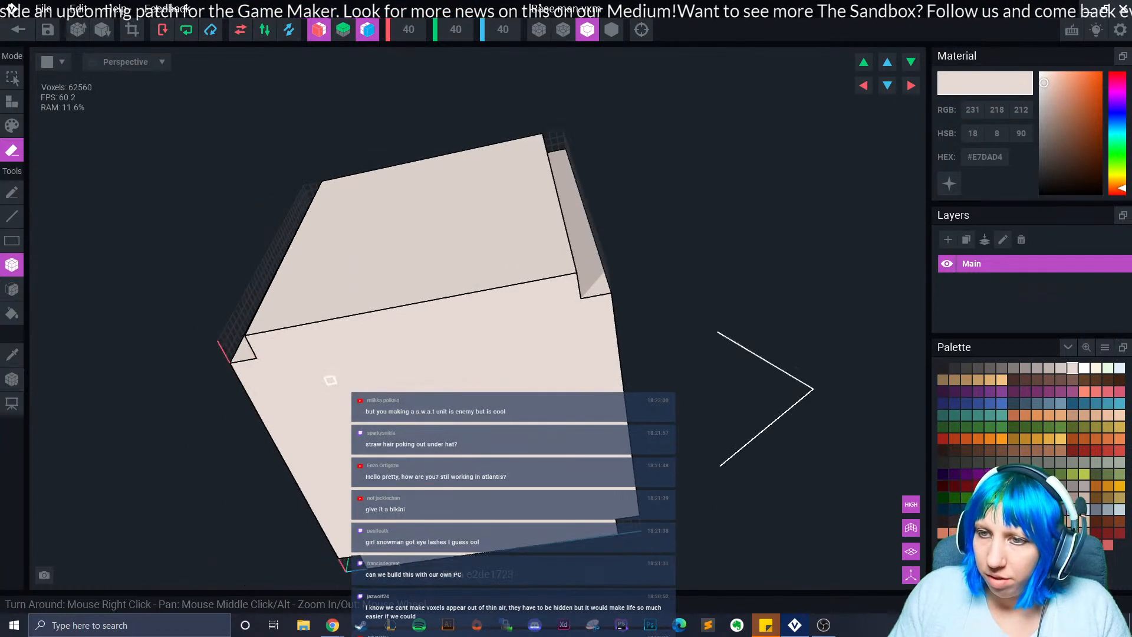
mouse_move(249, 337)
left_mouse_down()
mouse_move(575, 282)
mouse_move(514, 295)
left_mouse_up()
left_click_drag(608, 300, 636, 512)
mouse_move(519, 436)
right_mouse_down()
mouse_move(495, 390)
mouse_move(401, 338)
right_mouse_up()
mouse_move(276, 310)
left_mouse_down()
mouse_move(530, 321)
mouse_move(529, 311)
left_mouse_up()
right_click_drag(485, 341, 471, 395)
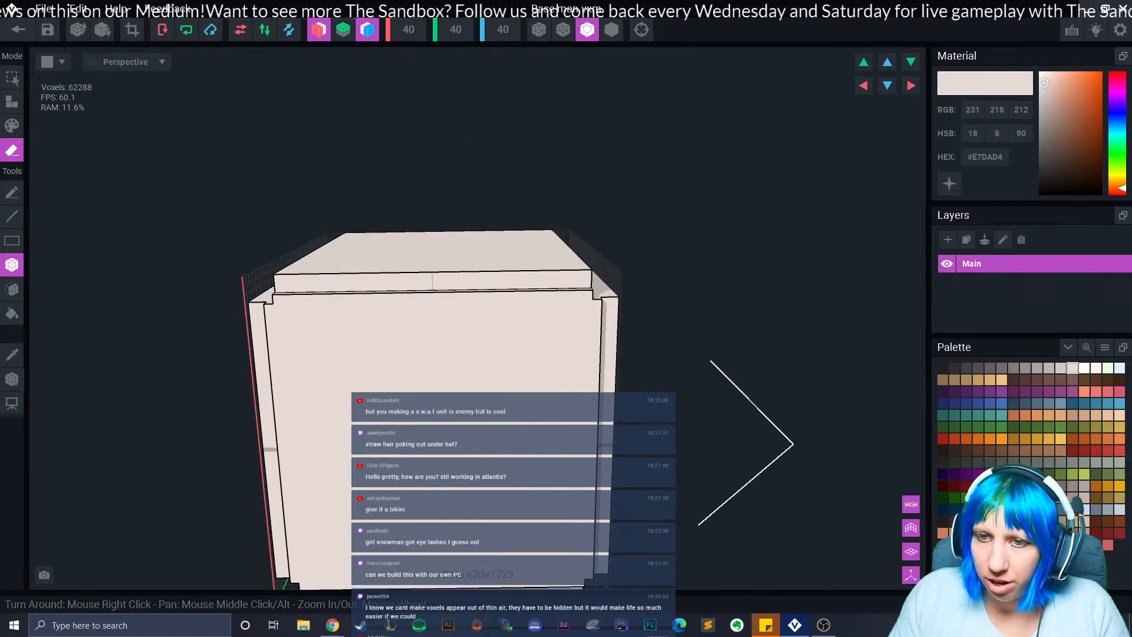
Face-erase several layers off the top front edge and side edge strips.
left_click(11, 290)
left_click(345, 273)
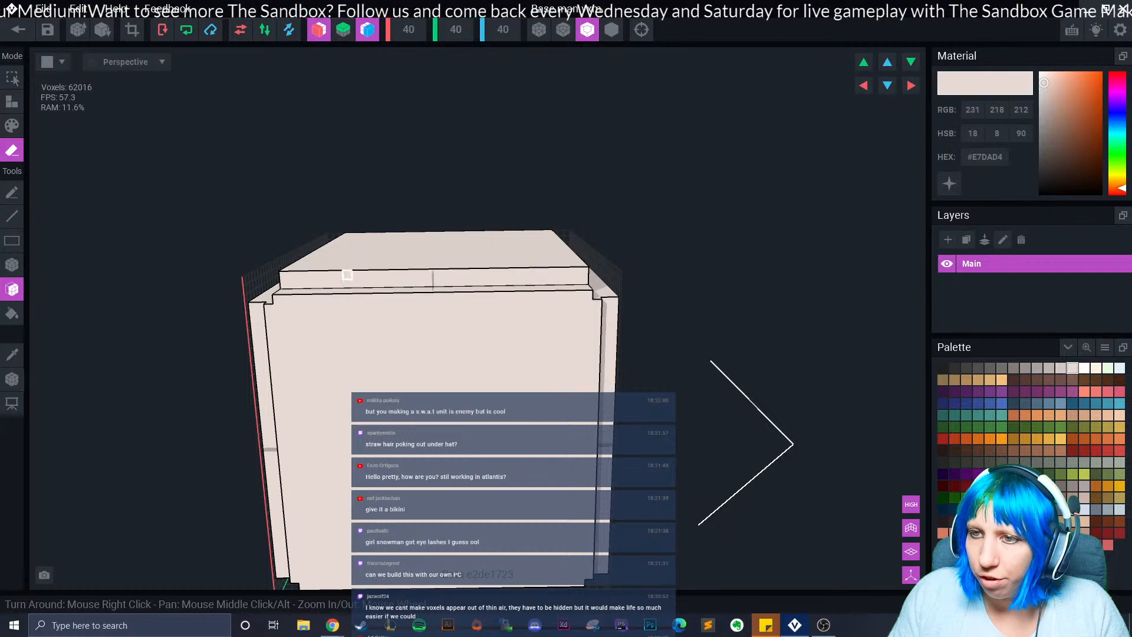
left_click(347, 274)
left_click(255, 325)
left_click(259, 329)
left_click(260, 329)
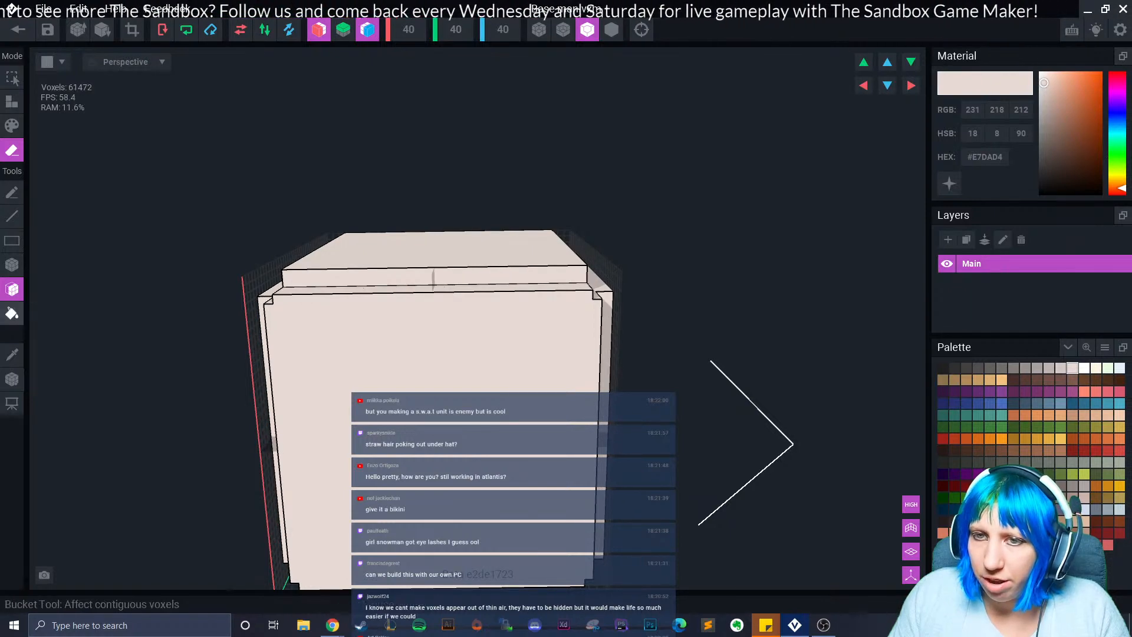
Box-erase recessed strips at the face's top, bottom and sides, plus its top corners.
left_click(12, 265)
left_click_drag(288, 297, 429, 314)
mouse_move(270, 327)
left_mouse_down()
mouse_move(286, 510)
mouse_move(296, 511)
left_mouse_up()
left_click_drag(277, 299, 275, 314)
right_click_drag(277, 312, 466, 266)
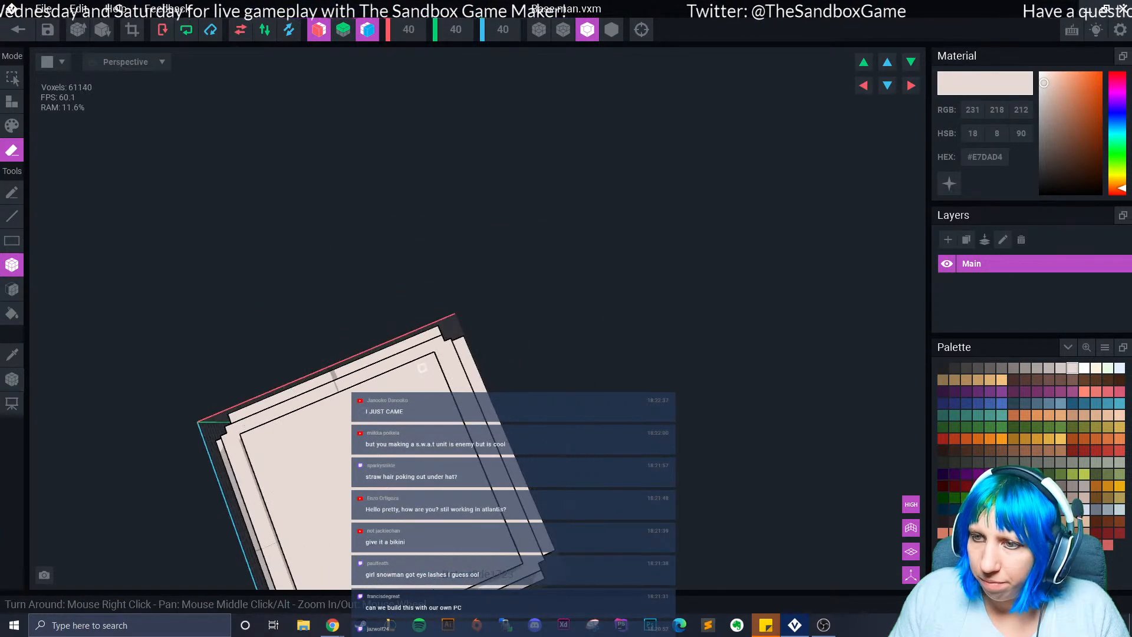
right_click_drag(434, 362, 407, 391)
scroll(406, 391, "up", 4)
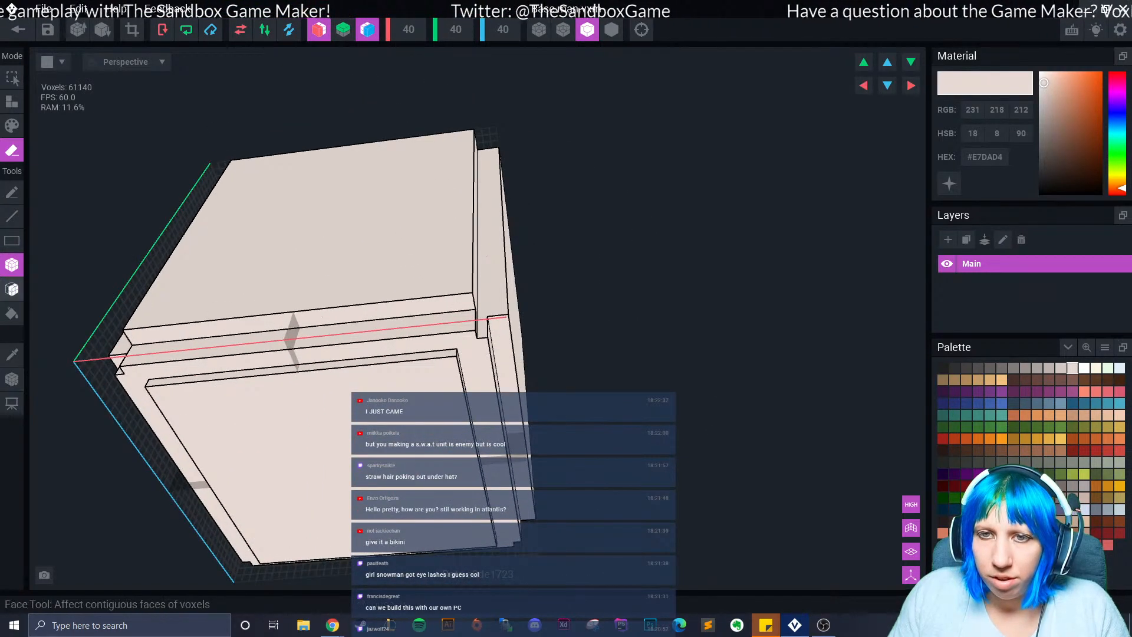
Face-erase layers from the underside ring and the front and left lower strips.
left_click(12, 289)
left_click(354, 348)
mouse_move(442, 358)
right_mouse_down()
mouse_move(384, 365)
mouse_move(395, 378)
mouse_move(418, 334)
mouse_move(465, 348)
mouse_move(470, 304)
right_mouse_up()
left_click(441, 338)
left_click(467, 302)
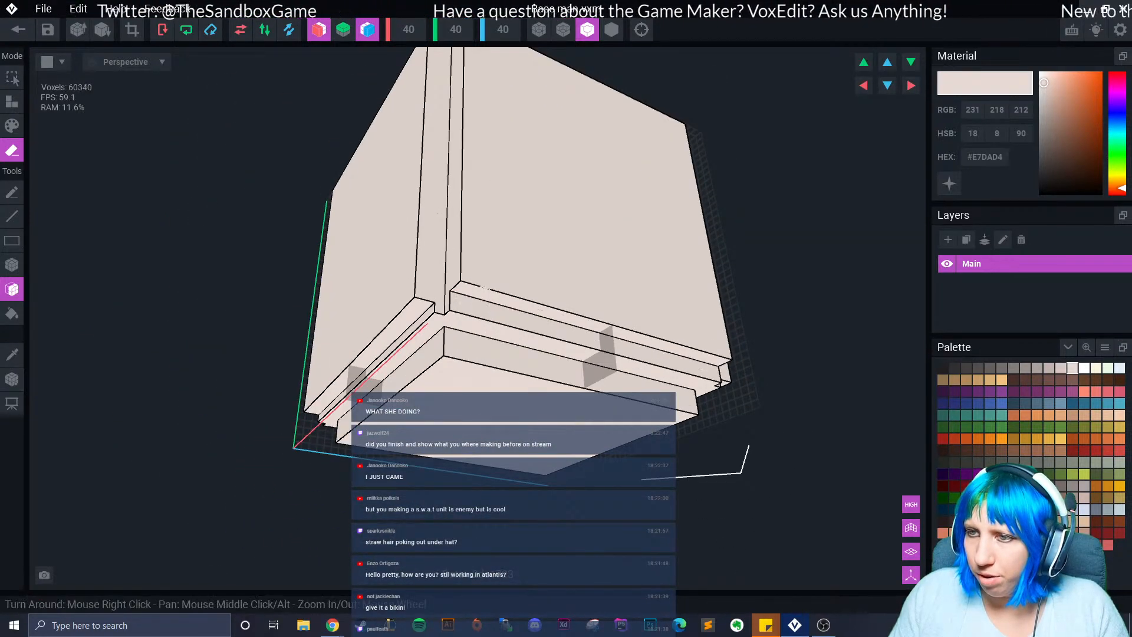
left_click(464, 299)
left_click(401, 316)
left_click(405, 317)
mouse_move(405, 316)
right_mouse_down()
mouse_move(439, 349)
mouse_move(346, 308)
mouse_move(368, 312)
right_mouse_up()
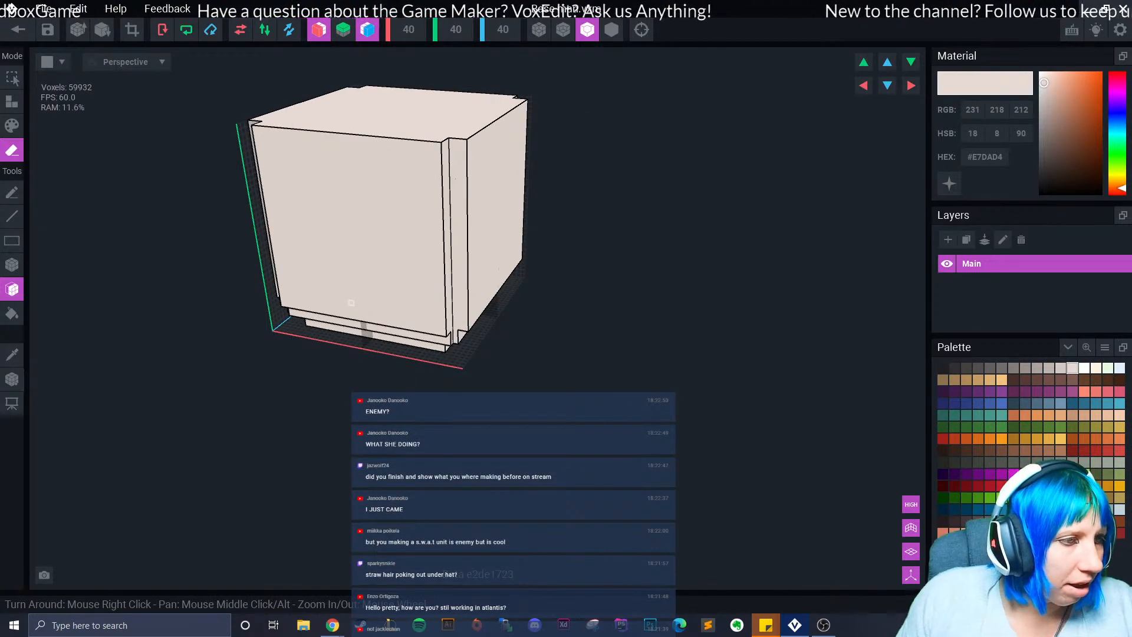
Cut a two-step notch across the cube's front top edge with Box erase.
scroll(369, 299, "up", 3)
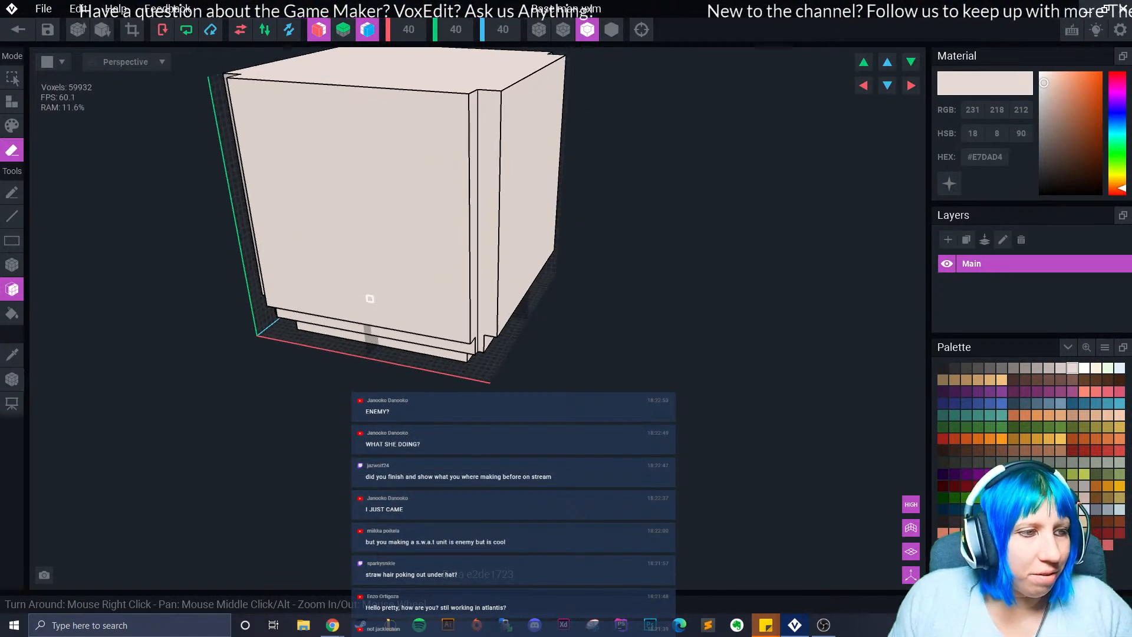
scroll(372, 298, "down", 2)
middle_click_drag(367, 299, 380, 348)
mouse_move(370, 302)
right_mouse_down()
mouse_move(383, 306)
mouse_move(385, 290)
right_mouse_up()
right_click_drag(289, 280, 366, 285)
left_click(11, 102)
left_click(12, 265)
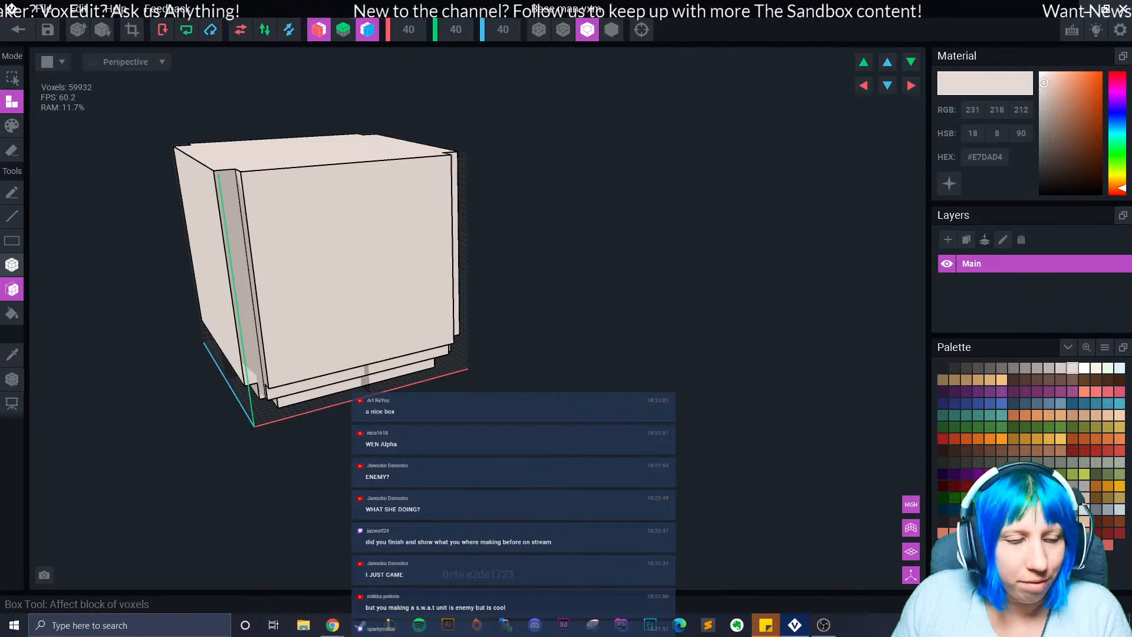
left_click(12, 150)
right_click_drag(109, 219, 214, 219)
right_click_drag(132, 192, 112, 163)
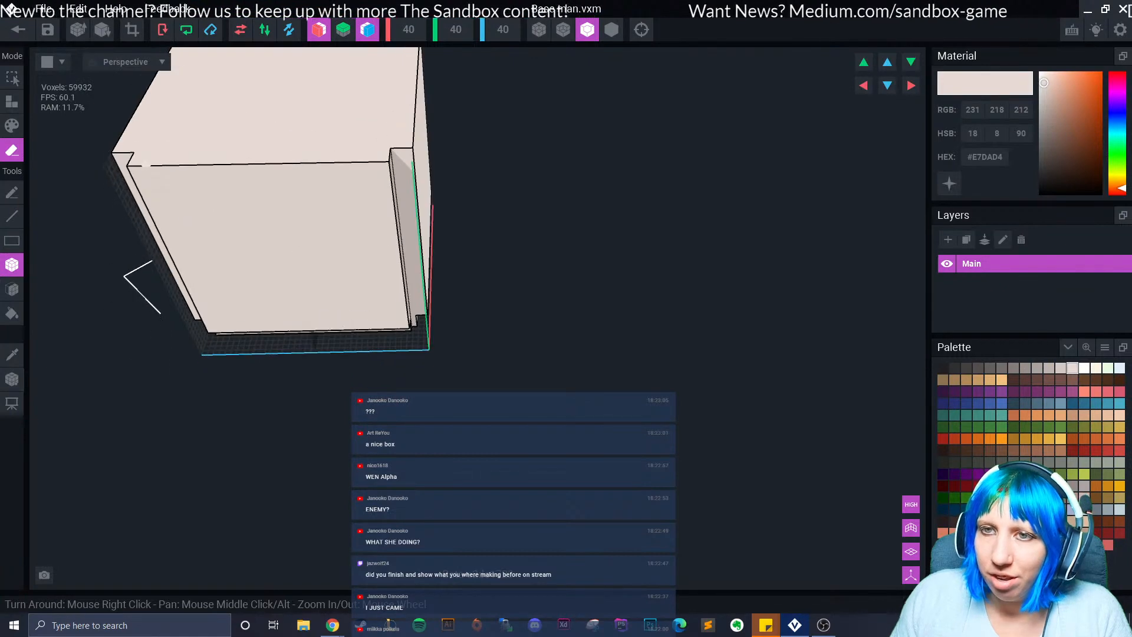
middle_click_drag(112, 163, 222, 172)
left_click_drag(276, 176, 454, 165)
right_click_drag(459, 192, 449, 232)
Erase strips along the top face's side edges and deepen them two more layers.
middle_click_drag(449, 231, 410, 388)
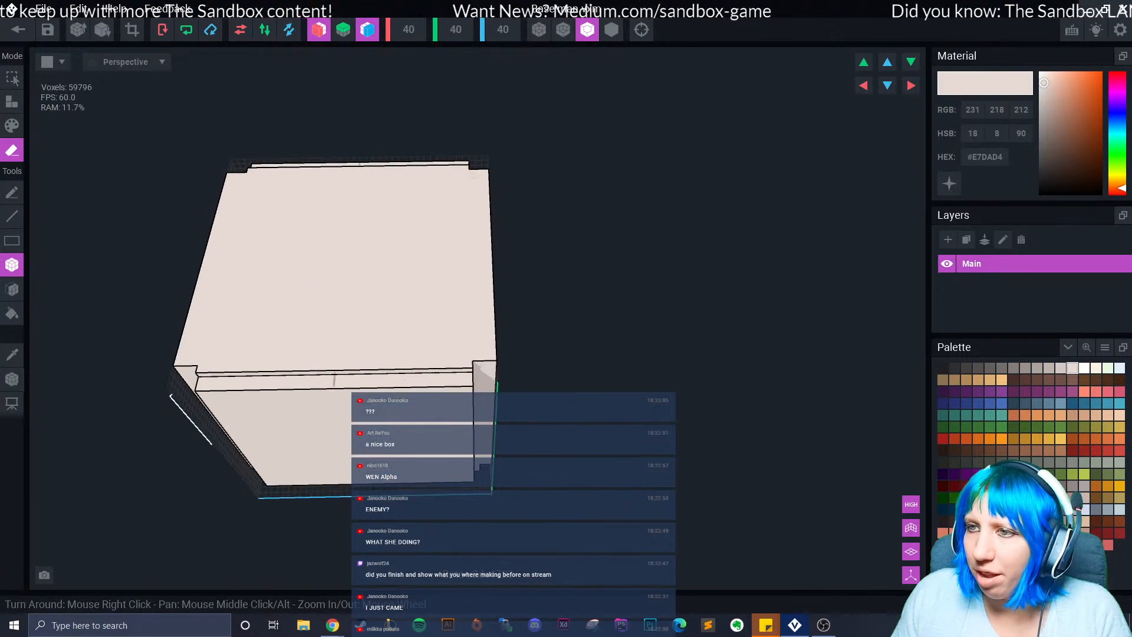
mouse_move(485, 172)
left_mouse_down()
mouse_move(474, 283)
mouse_move(484, 293)
left_mouse_up()
middle_click_drag(407, 490, 411, 435)
right_click_drag(411, 435, 397, 384)
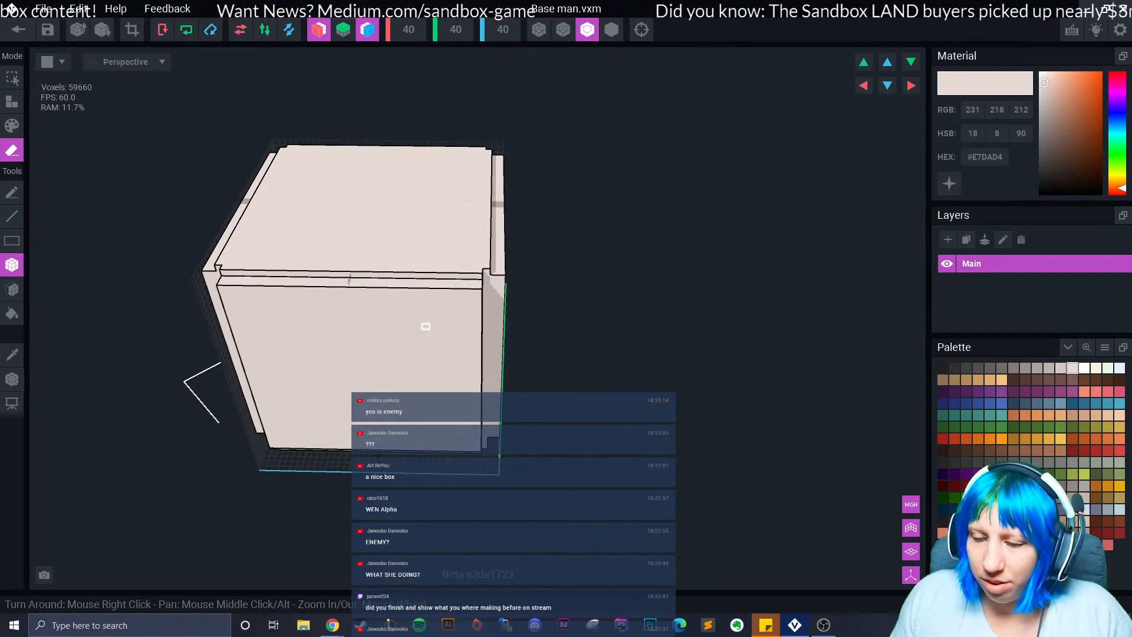
right_click_drag(425, 326, 423, 361)
mouse_move(482, 102)
left_mouse_down()
mouse_move(479, 250)
mouse_move(488, 252)
left_mouse_up()
scroll(323, 365, "up", 1)
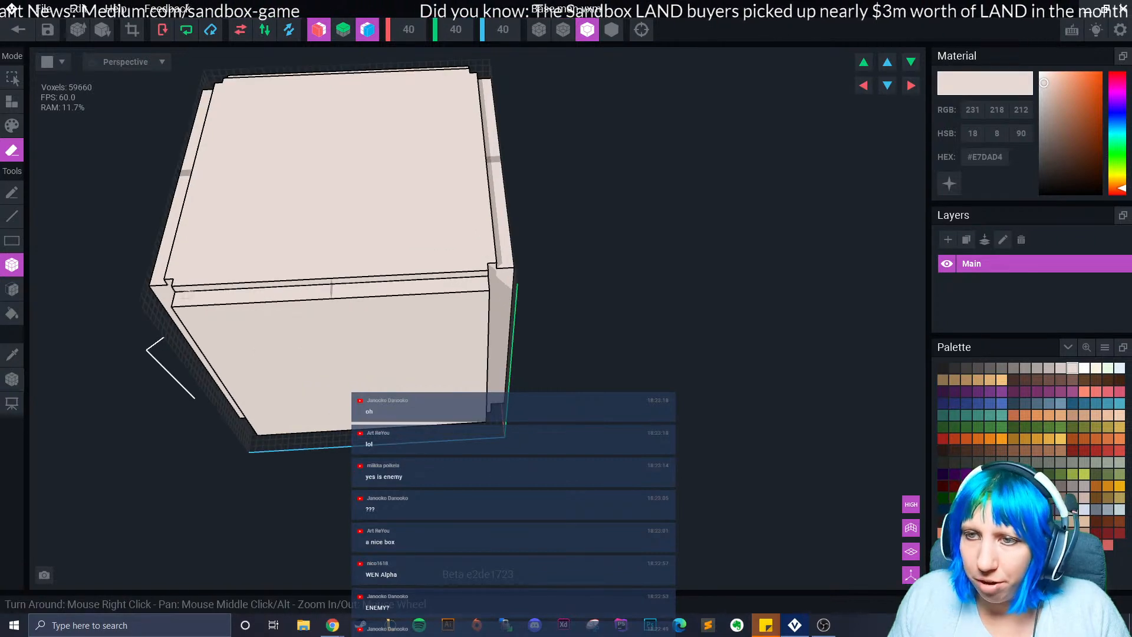
mouse_move(154, 352)
right_mouse_down()
mouse_move(196, 294)
mouse_move(155, 306)
mouse_move(146, 348)
right_mouse_up()
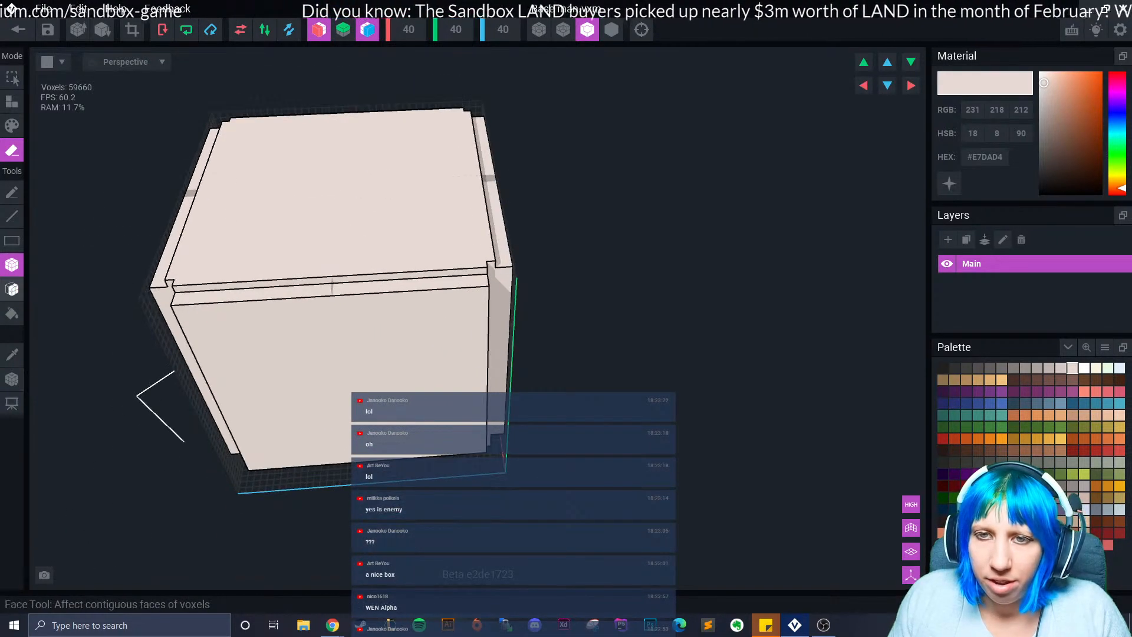
left_click(12, 289)
left_click(501, 242)
left_click(501, 243)
Box-erase mirrored strips along the cube's top front and side edges.
right_click_drag(501, 243, 522, 254)
left_click(11, 264)
mouse_move(175, 288)
left_mouse_down()
mouse_move(404, 259)
mouse_move(395, 244)
mouse_move(398, 256)
left_mouse_up()
mouse_move(442, 88)
left_mouse_down()
mouse_move(456, 194)
mouse_move(470, 196)
left_mouse_up()
mouse_move(470, 195)
right_mouse_down()
mouse_move(485, 226)
mouse_move(508, 237)
right_mouse_up()
left_click_drag(511, 239, 546, 146)
left_click_drag(221, 199, 498, 237)
scroll(430, 333, "down", 2)
right_click_drag(430, 333, 419, 355)
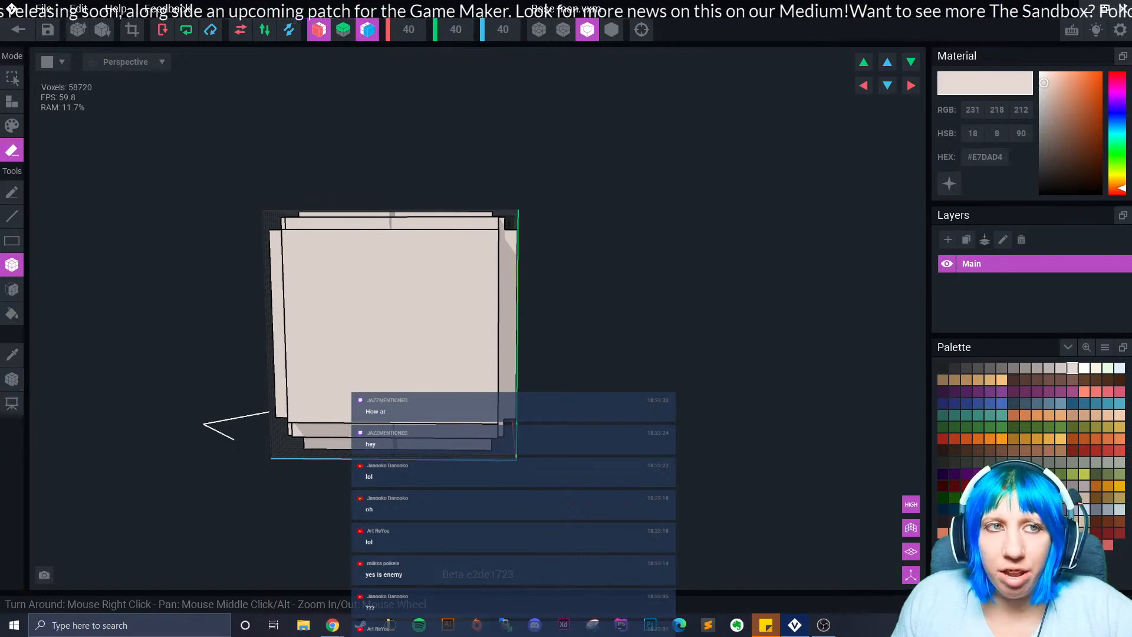
Erase a three-voxel strip, bottom rows, top row and side strips to frame the front panel.
mouse_move(314, 395)
right_mouse_down()
mouse_move(298, 408)
mouse_move(325, 389)
right_mouse_up()
scroll(324, 387, "up", 1)
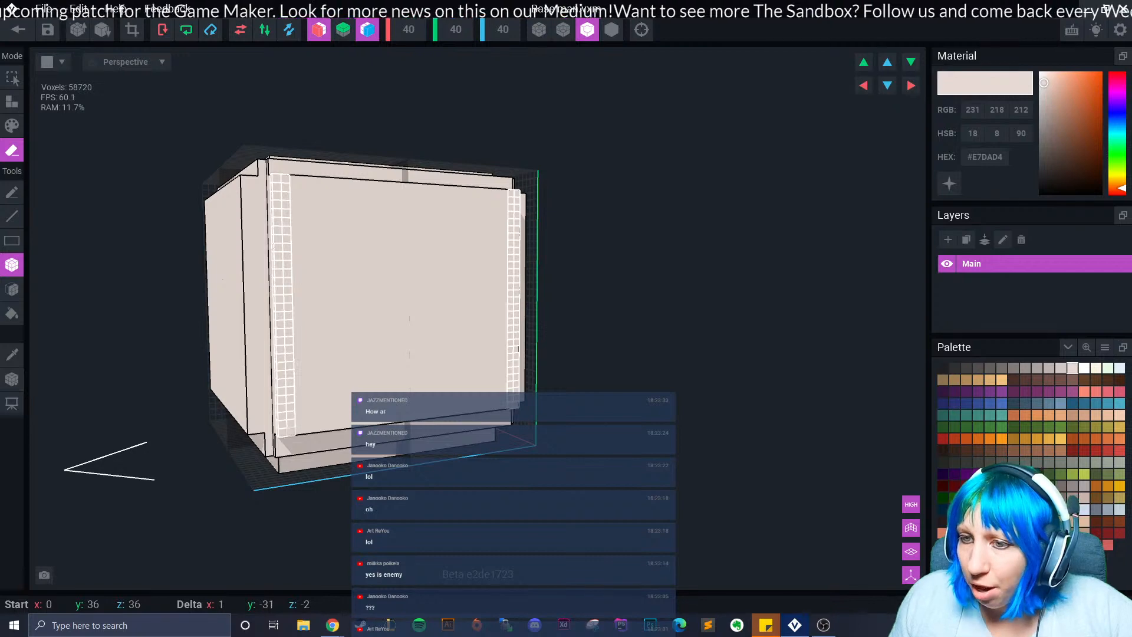
right_click_drag(291, 423, 327, 416)
left_click_drag(240, 206, 262, 436)
mouse_move(226, 437)
right_mouse_down()
mouse_move(266, 466)
mouse_move(321, 468)
mouse_move(299, 434)
right_mouse_up()
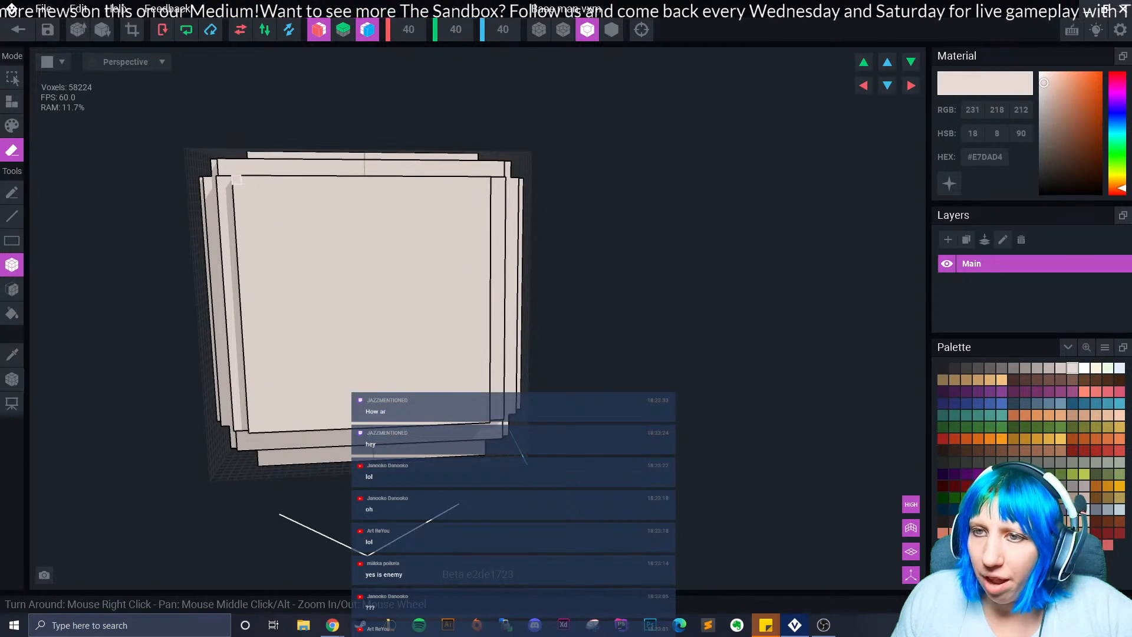
mouse_move(486, 419)
left_mouse_down()
mouse_move(252, 412)
mouse_move(490, 408)
left_mouse_up()
left_click_drag(247, 215, 488, 216)
mouse_move(235, 231)
left_mouse_down()
mouse_move(270, 383)
mouse_move(286, 401)
mouse_move(451, 392)
left_mouse_up()
Remove the inner square's top and bottom rows and cut its corners into a cross.
left_click_drag(282, 235, 451, 236)
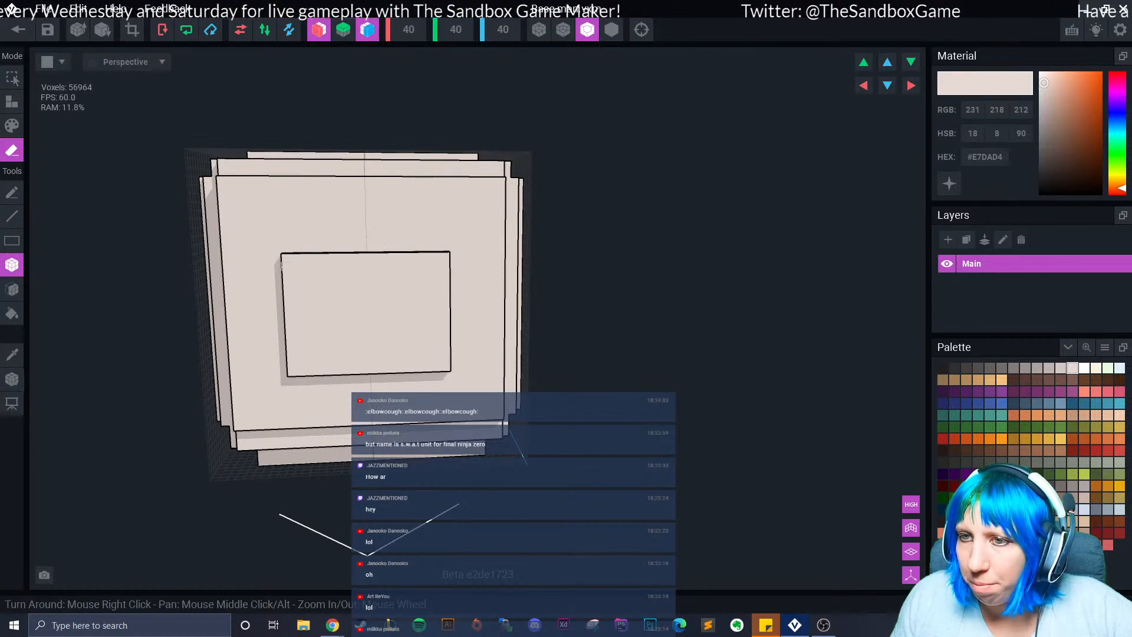
left_click_drag(286, 257, 313, 284)
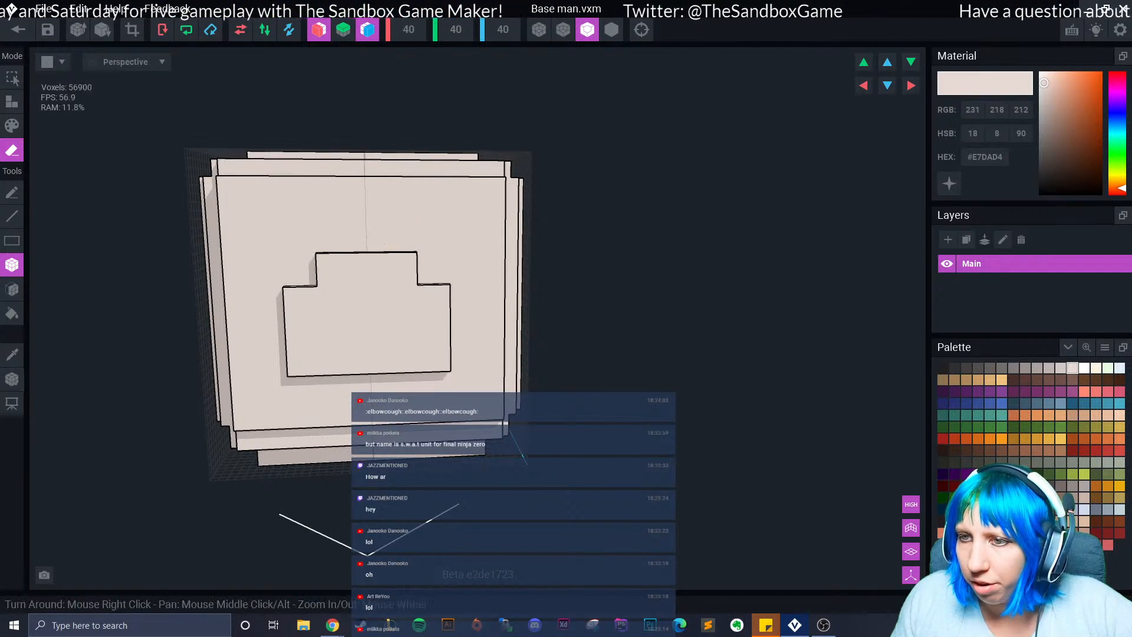
left_click_drag(288, 373, 318, 339)
right_click_drag(333, 378, 336, 388)
scroll(336, 383, "down", 4)
scroll(336, 388, "up", 3)
left_click_drag(236, 210, 280, 251)
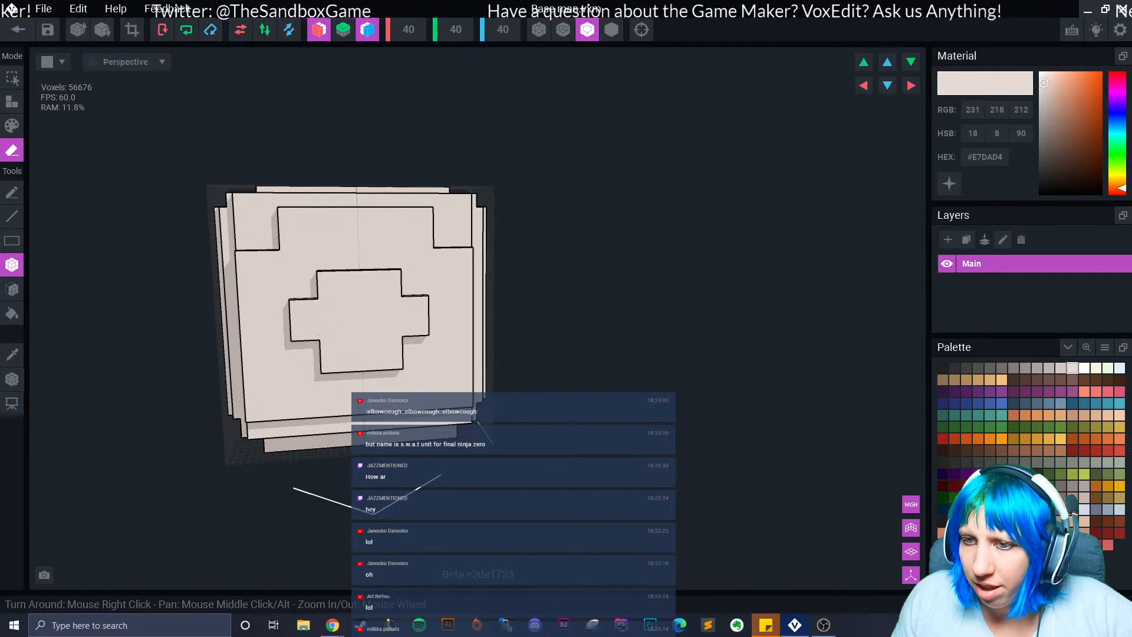
left_click_drag(246, 421, 283, 382)
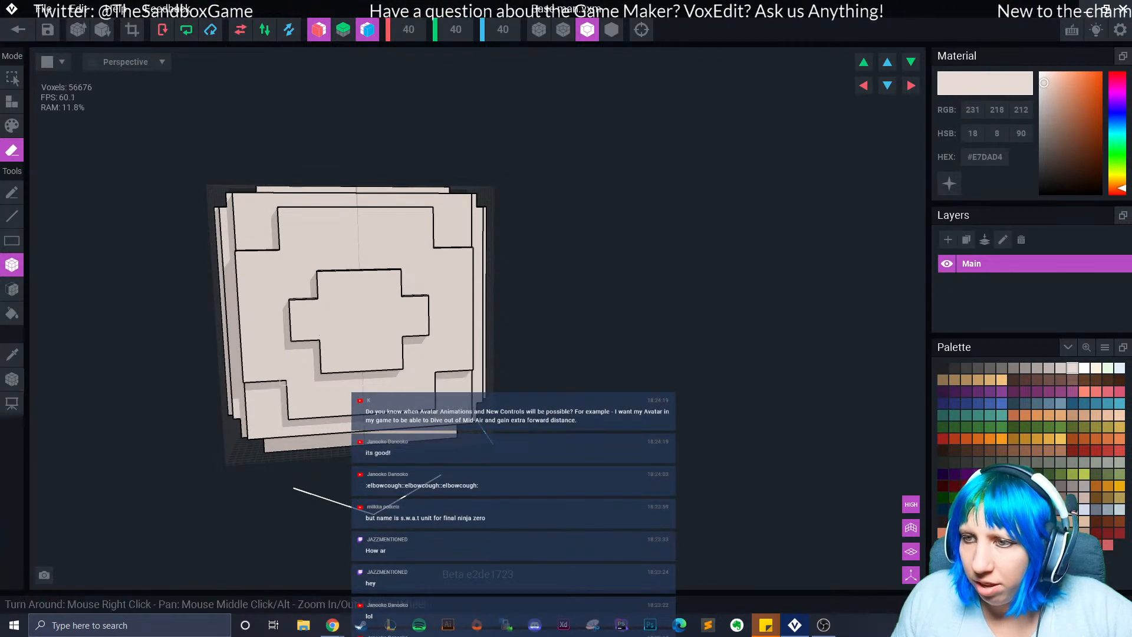
Erase the top rows along the face beside the cross.
scroll(339, 413, "down", 2)
right_click_drag(340, 413, 336, 408)
scroll(292, 386, "up", 2)
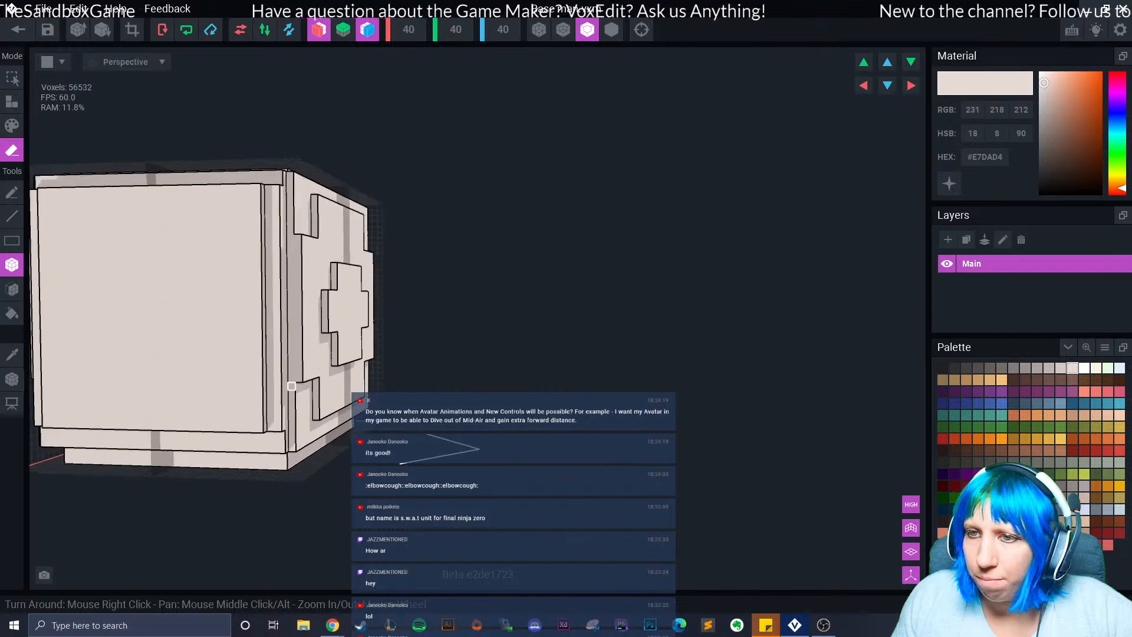
middle_click_drag(292, 386, 434, 418)
left_click_drag(188, 225, 307, 232)
Erase the front block's lower band, side strips, and the inner box's four corners.
right_click_drag(301, 397, 327, 468)
right_click_drag(196, 270, 185, 255)
mouse_move(185, 255)
left_mouse_down()
mouse_move(335, 328)
mouse_move(334, 307)
left_mouse_up()
left_click_drag(191, 451, 349, 419)
mouse_move(189, 317)
left_mouse_down()
mouse_move(239, 398)
mouse_move(222, 417)
left_mouse_up()
left_click_drag(236, 315, 257, 349)
mouse_move(231, 418)
left_mouse_down()
mouse_move(263, 399)
mouse_move(261, 388)
left_mouse_up()
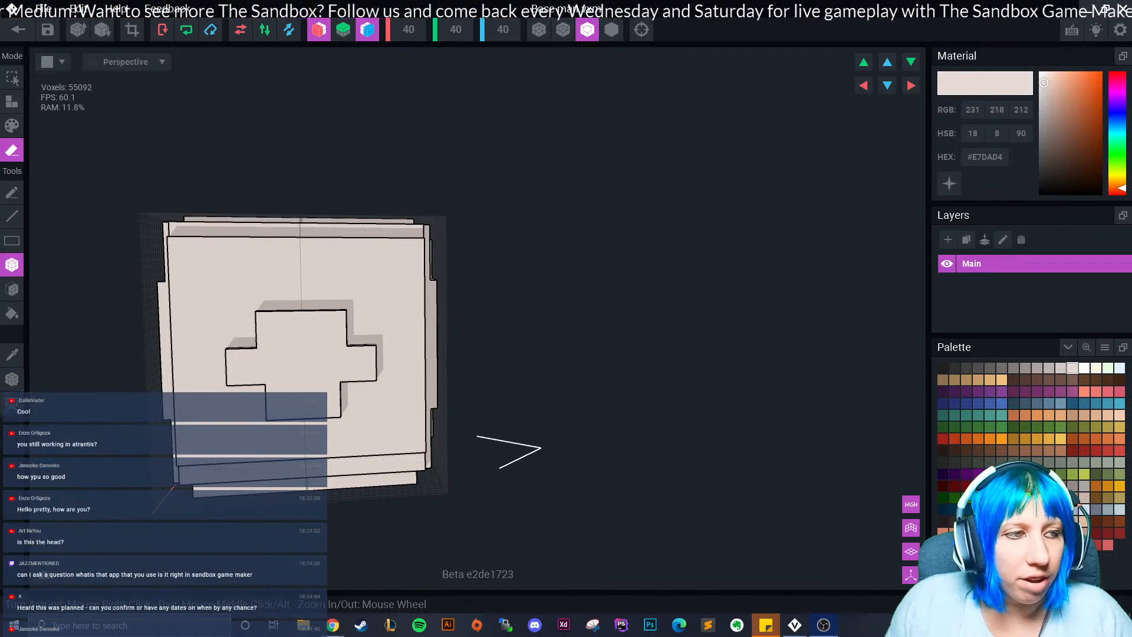
Box-erase the face's upper band, its left and right edges, and the raised layer's top corners.
right_click_drag(371, 384, 288, 270)
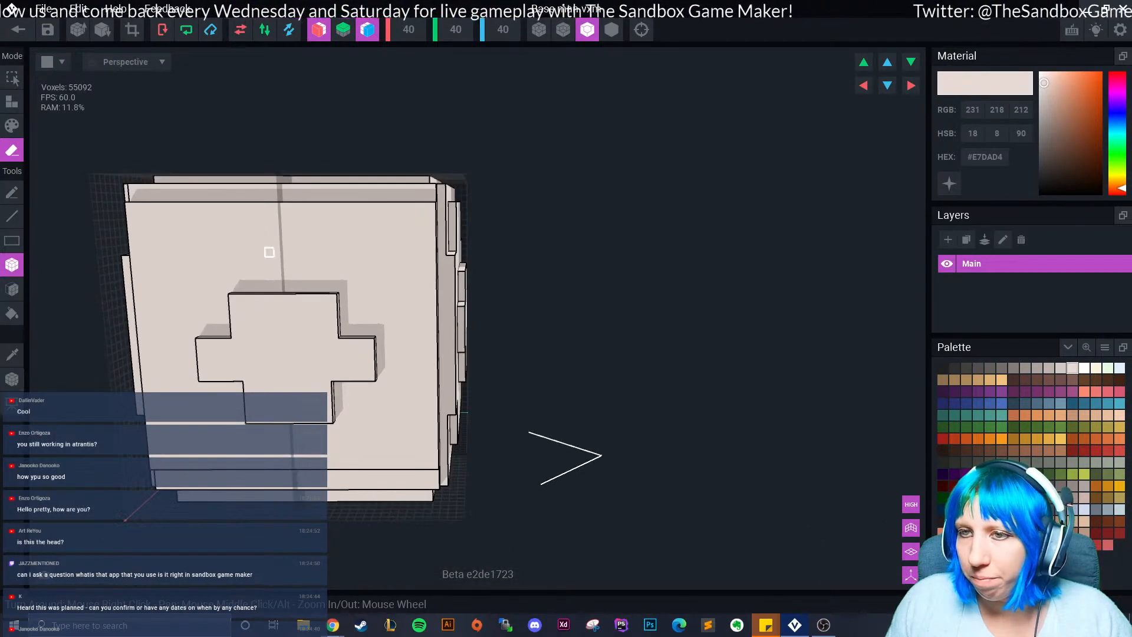
mouse_move(130, 206)
left_mouse_down()
mouse_move(216, 235)
mouse_move(279, 235)
left_mouse_up()
right_click_drag(127, 271, 130, 275)
mouse_move(131, 243)
left_mouse_down()
mouse_move(175, 410)
mouse_move(155, 466)
mouse_move(169, 471)
mouse_move(201, 426)
left_mouse_up()
left_click_drag(158, 242, 200, 298)
Narrow the lower arm of the cross on the neighbouring face.
scroll(245, 339, "down", 4)
right_click_drag(407, 374, 261, 389)
right_click_drag(252, 346, 464, 414)
scroll(257, 345, "up", 4)
scroll(257, 345, "down", 5)
scroll(297, 387, "up", 5)
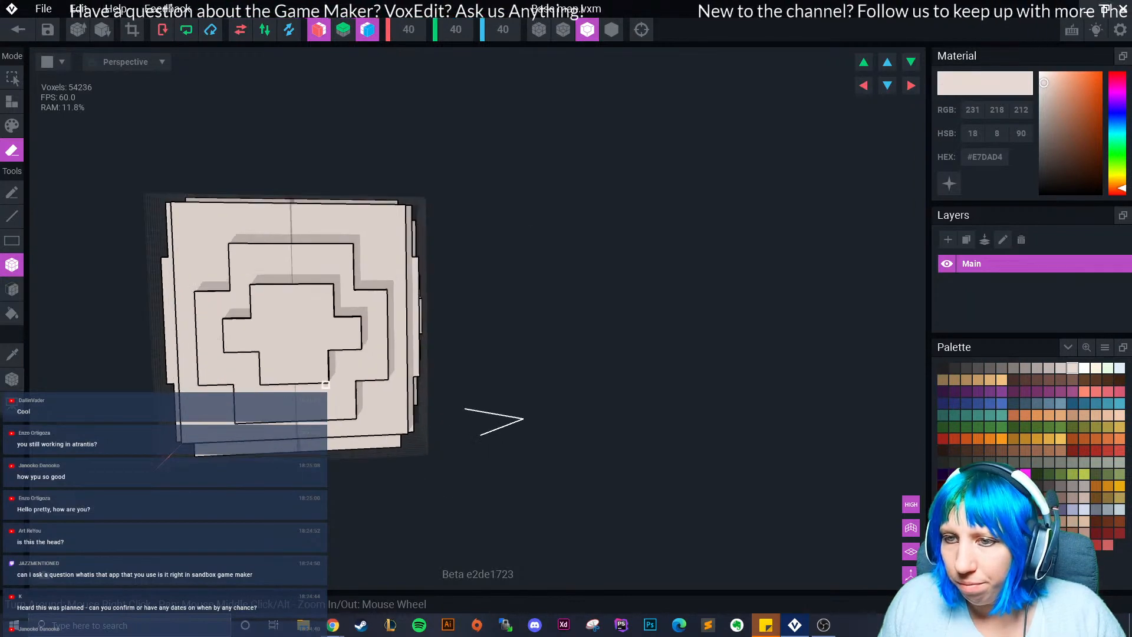
left_click_drag(339, 336, 337, 378)
right_click_drag(294, 329, 345, 345)
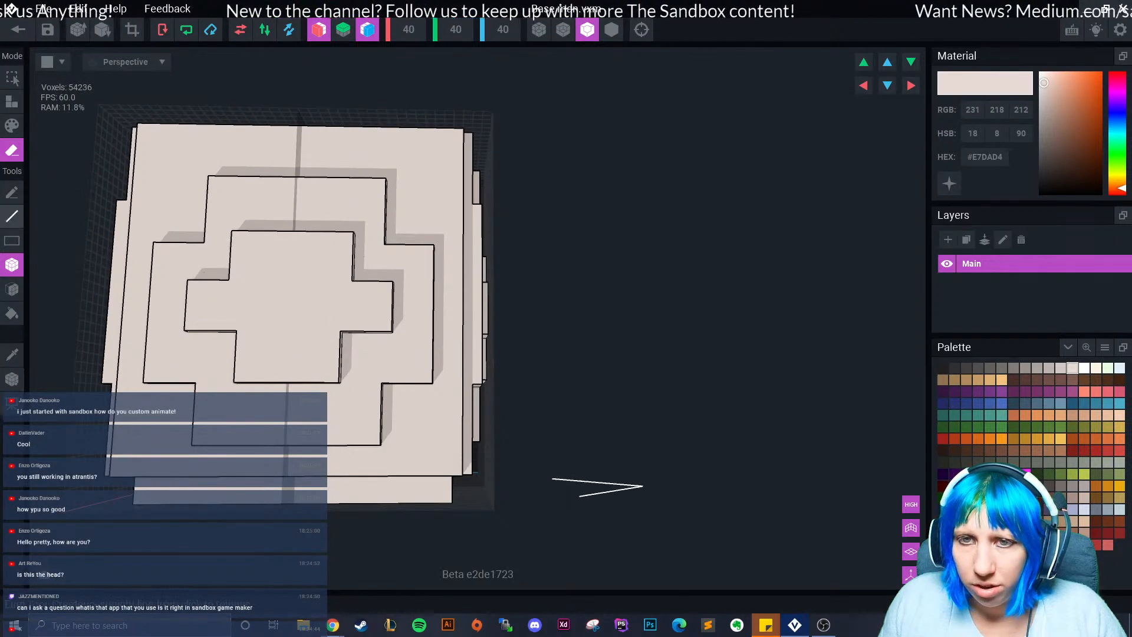
Switch to Attach mode and add mirrored four-voxel rows to the relief.
left_click(12, 101)
right_click_drag(345, 378, 338, 395)
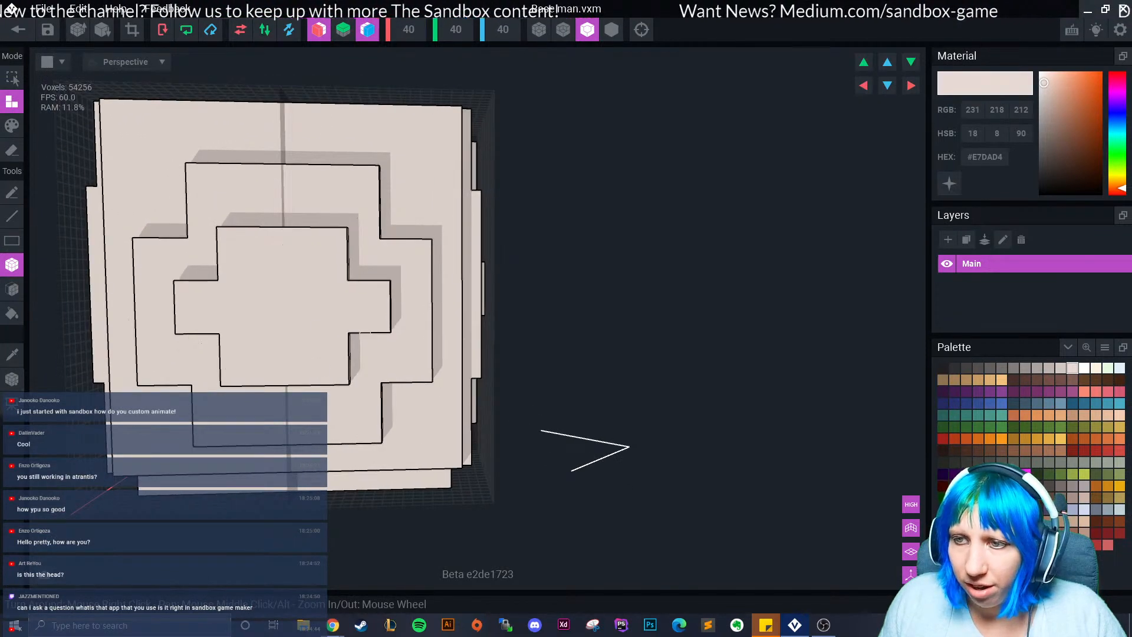
left_click_drag(386, 337, 387, 337)
scroll(236, 371, "down", 4)
right_click_drag(236, 371, 241, 371)
scroll(241, 370, "down", 1)
scroll(241, 373, "up", 3)
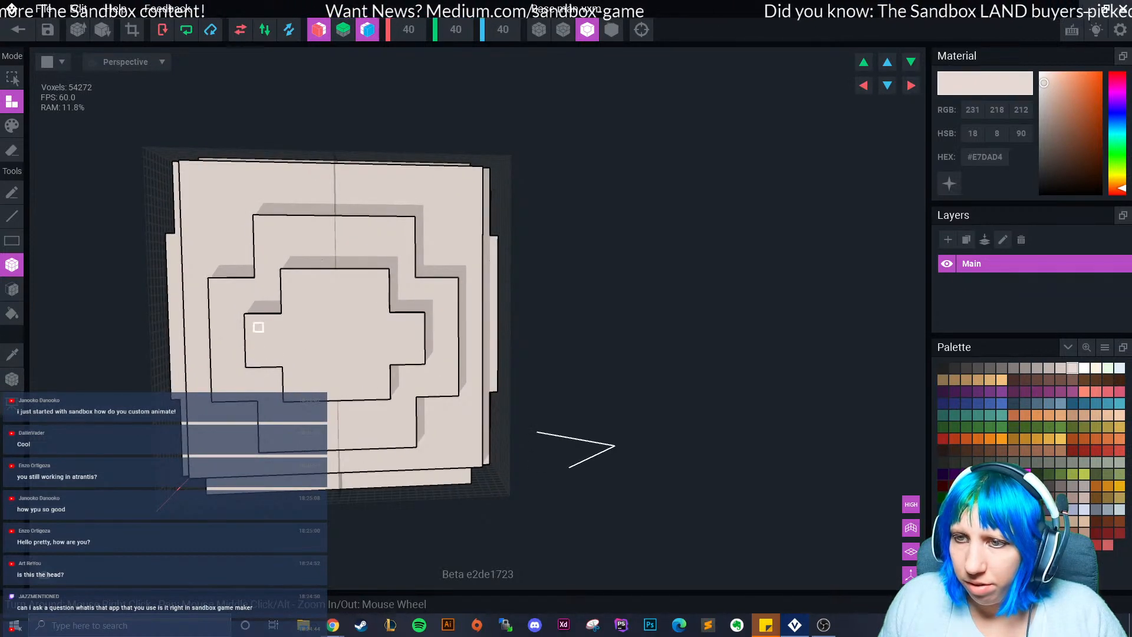
scroll(305, 368, "down", 3)
Widen the raised layer to the left and right from a front view.
right_click_drag(305, 368, 305, 367)
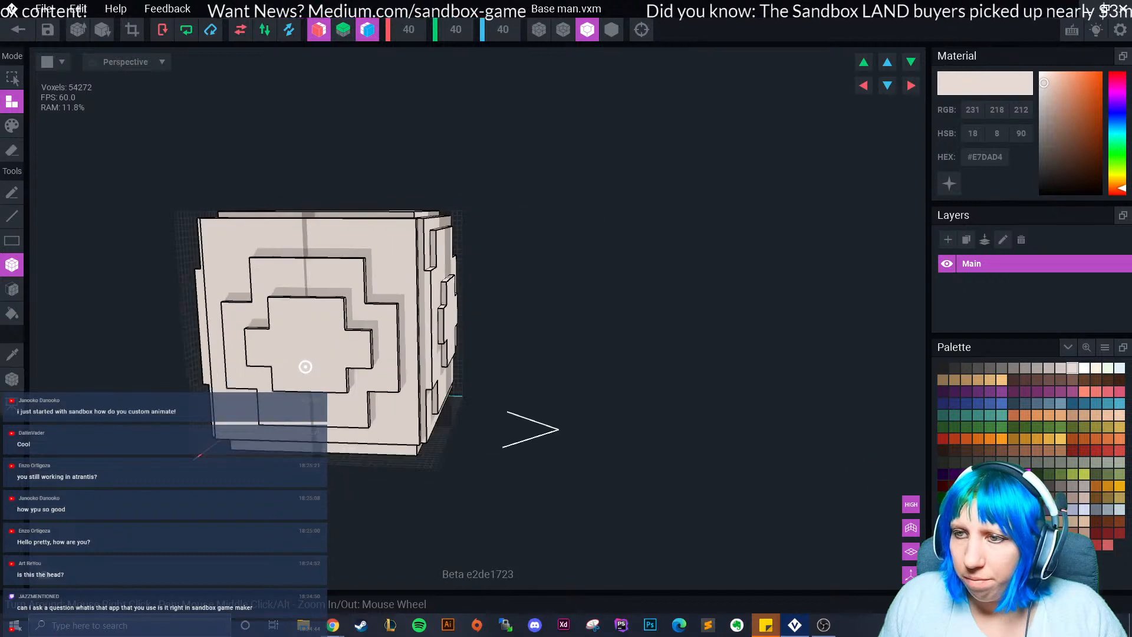
right_click_drag(290, 268, 328, 266)
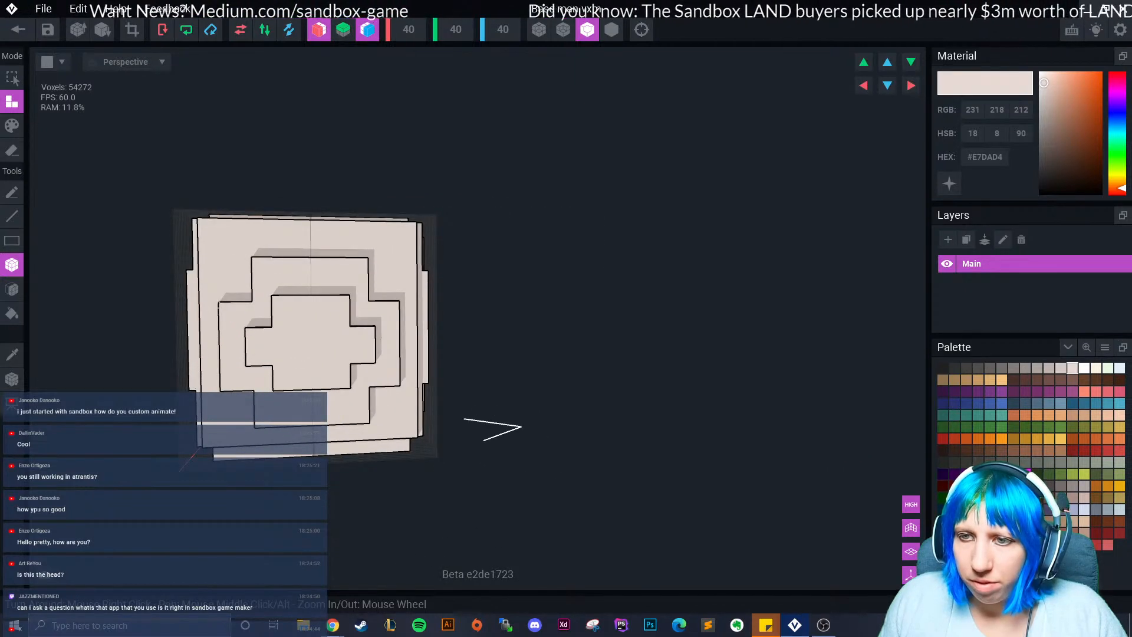
left_click_drag(216, 306, 203, 382)
right_click_drag(301, 390, 401, 278)
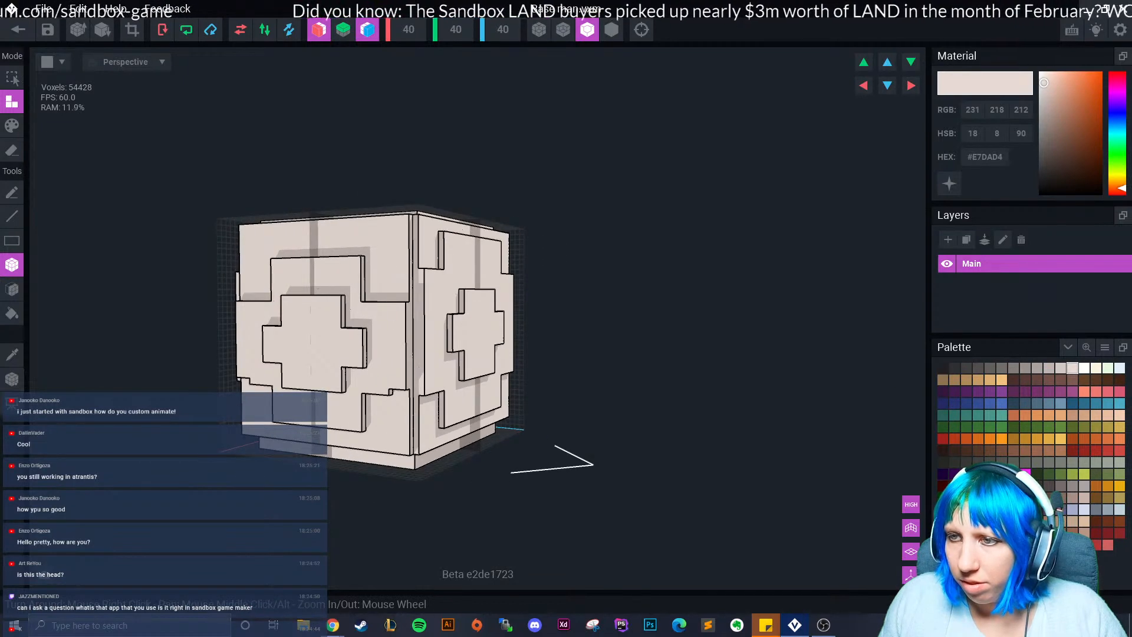
Extend the front raised layer and its top tab upward on both sides.
left_click_drag(242, 297, 267, 266)
right_click_drag(245, 259, 274, 246)
left_click_drag(264, 252, 328, 240)
right_click_drag(321, 245, 234, 388)
Fill out the layer's lower strips with mirrored blocks and add a small block on the side face.
left_click_drag(201, 388, 182, 388)
right_click_drag(182, 389, 252, 425)
left_click(304, 411)
mouse_move(253, 425)
right_mouse_down()
mouse_move(287, 425)
mouse_move(250, 425)
right_mouse_up()
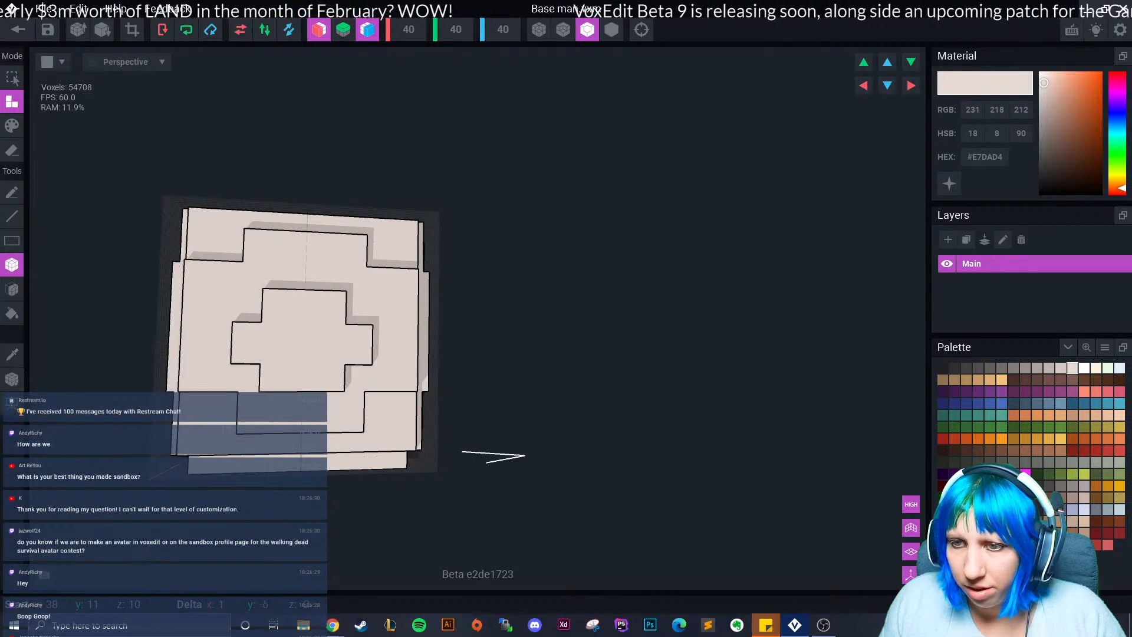
left_click_drag(226, 423, 227, 422)
scroll(231, 429, "up", 1)
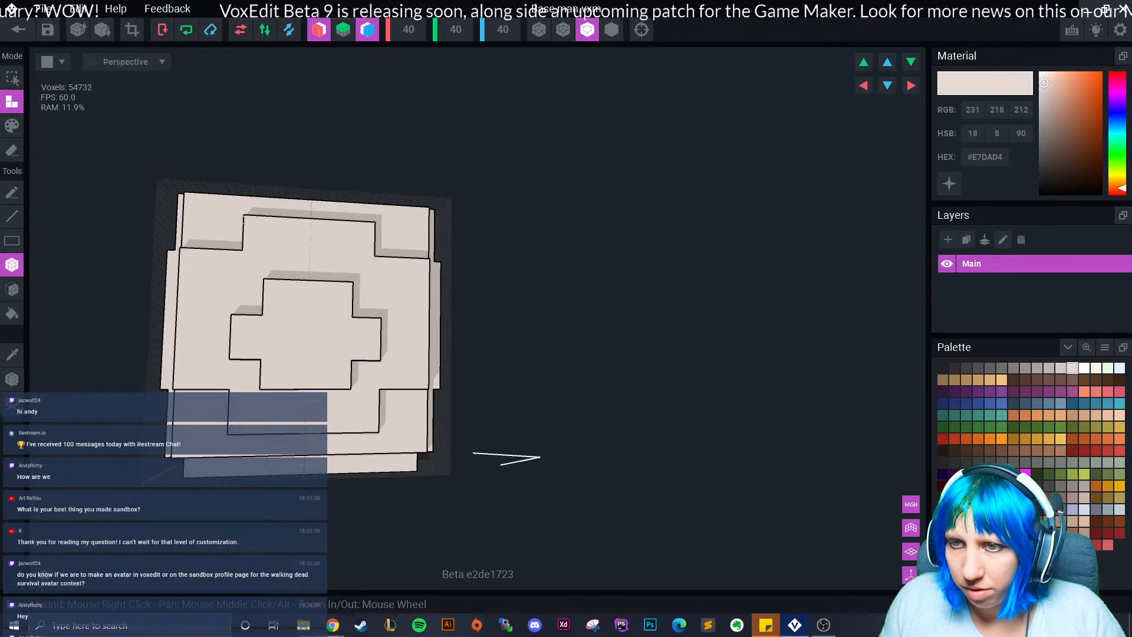
Add mirrored corner blocks beside the upper step, try the Face tool, then save and close Base man.
left_click_drag(238, 243, 238, 220)
mouse_move(254, 361)
right_mouse_down()
mouse_move(280, 351)
mouse_move(188, 327)
mouse_move(245, 350)
right_mouse_up()
scroll(256, 368, "down", 3)
left_click(12, 289)
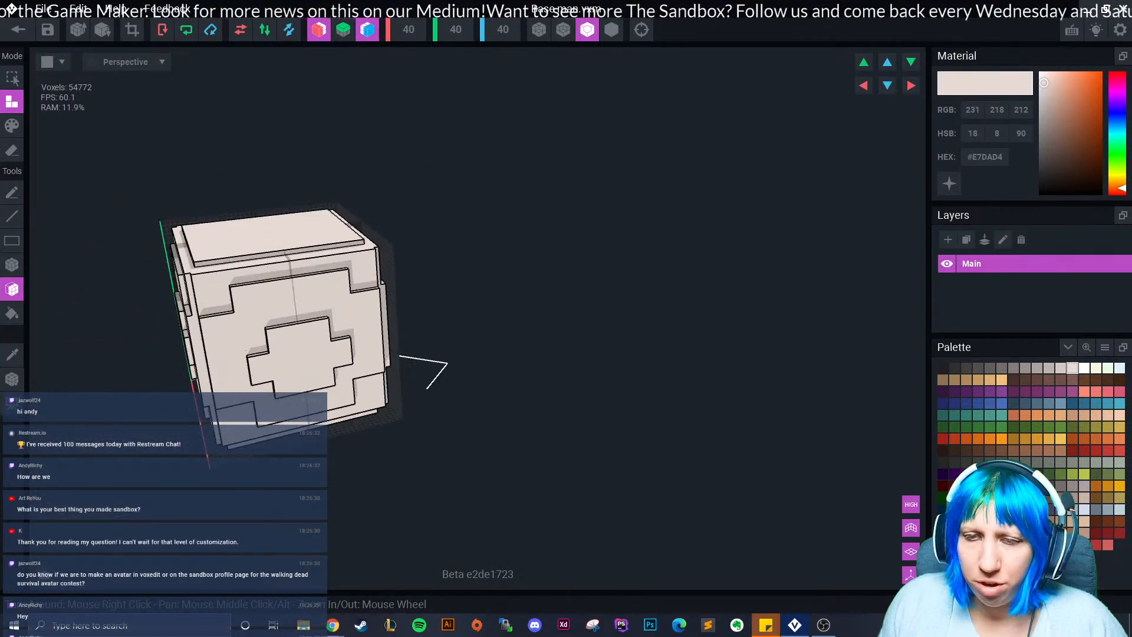
left_click(12, 265)
scroll(245, 351, "up", 2)
left_click(11, 150)
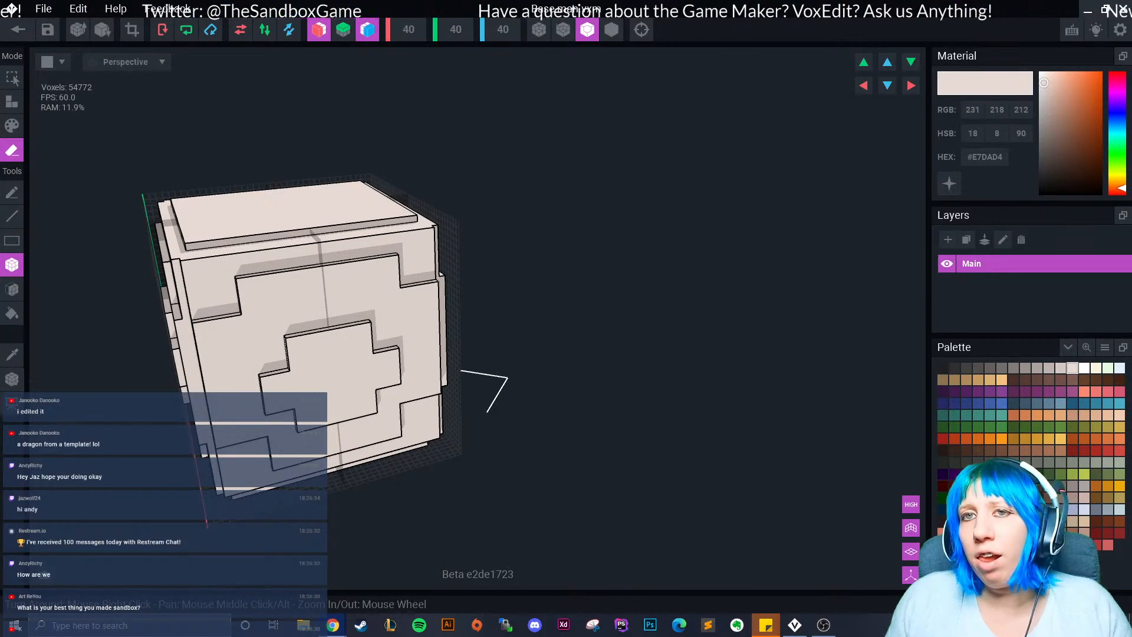
key("ctrl+w")
key("Return")
Save and close the snowman animation and browse to the VoxEdit projects folder.
key("ctrl+w")
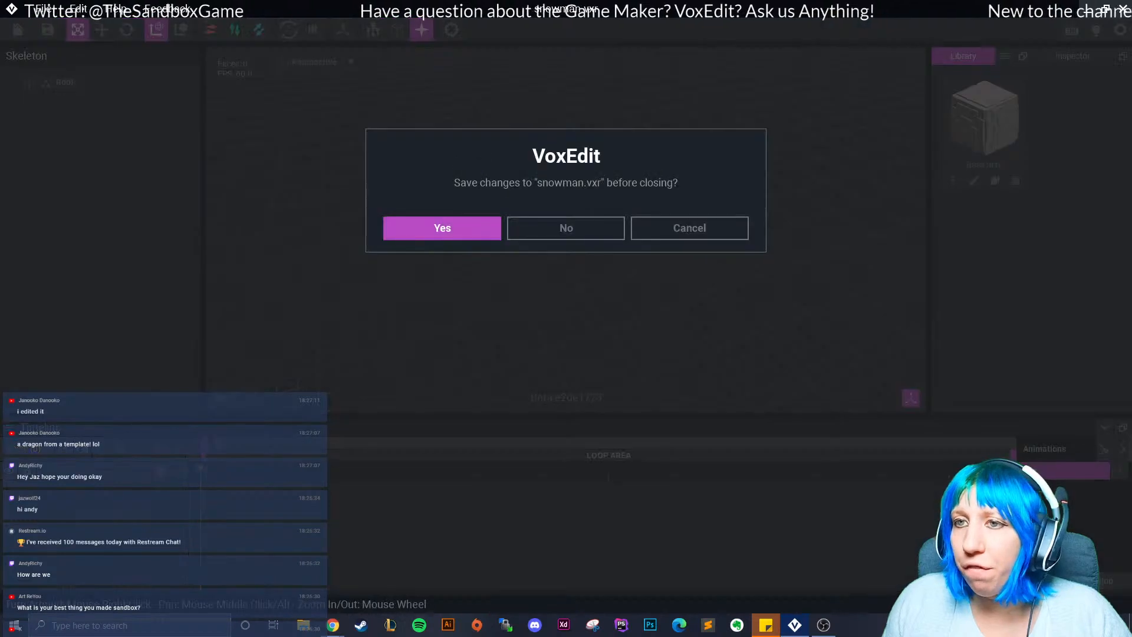
key("Return")
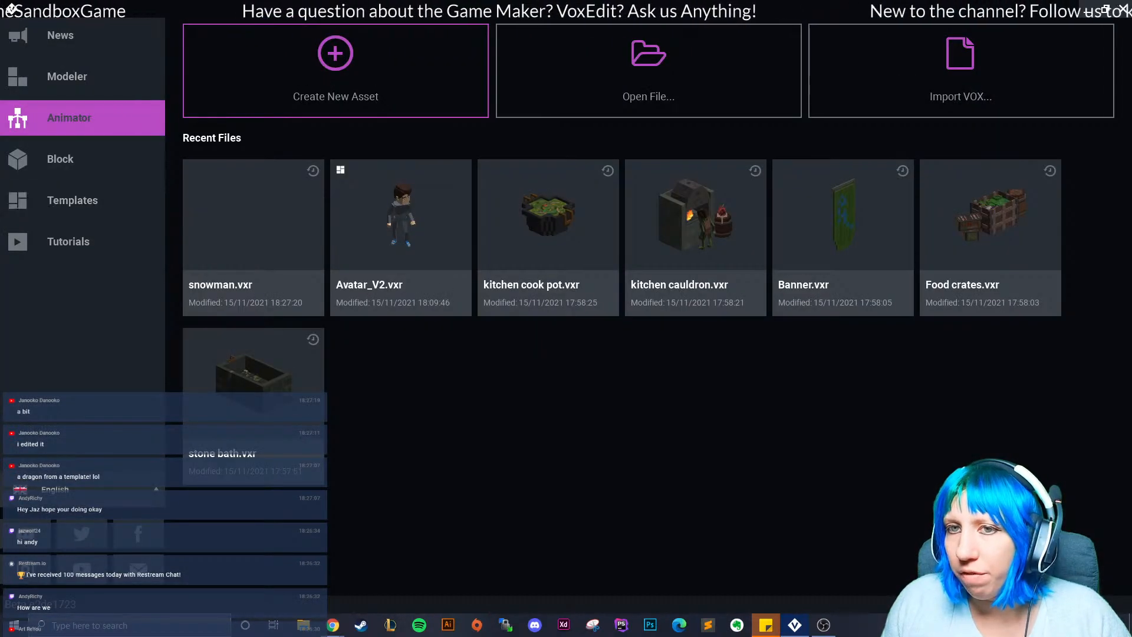
left_click(648, 65)
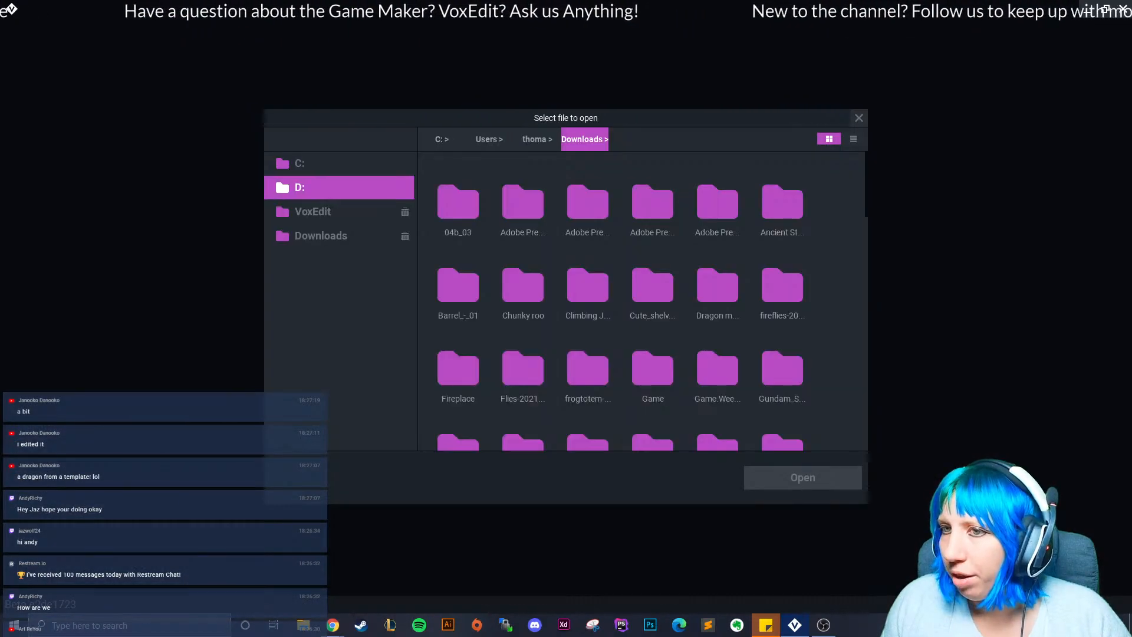
left_click(330, 211)
double_click(458, 203)
left_click(585, 139)
Open fianl.vxr from February > ufo catcher > final > fianl.
double_click(783, 200)
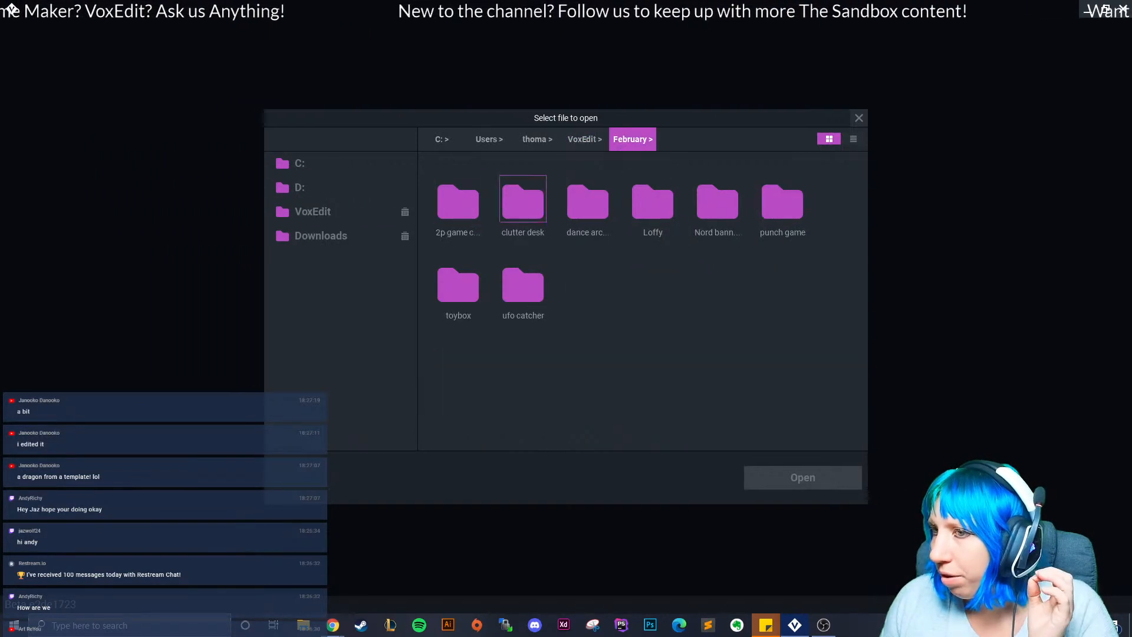
double_click(523, 286)
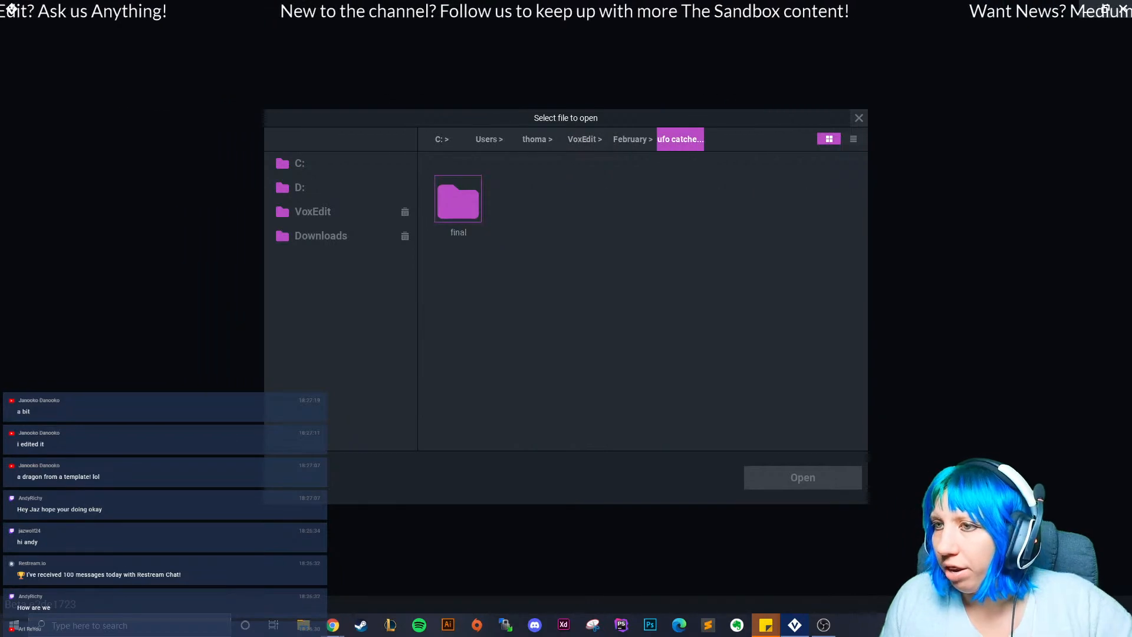
double_click(459, 200)
double_click(458, 201)
left_click(458, 200)
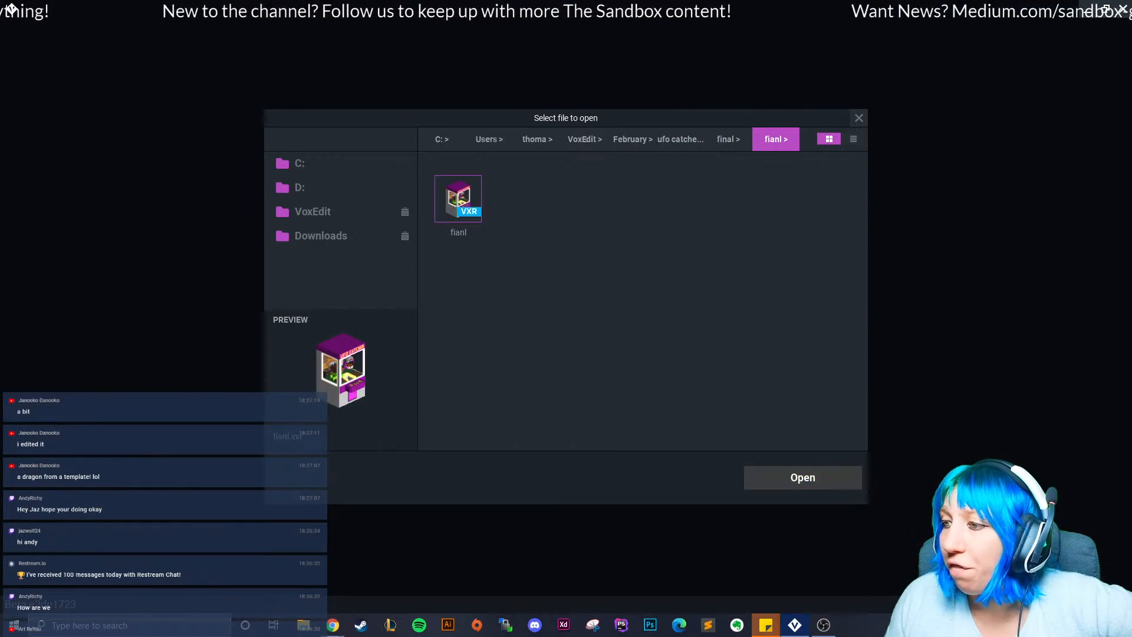
left_click(802, 478)
right_click_drag(570, 253, 560, 262)
Play the UFO catcher's Grabbing win animation.
scroll(570, 253, "up", 4)
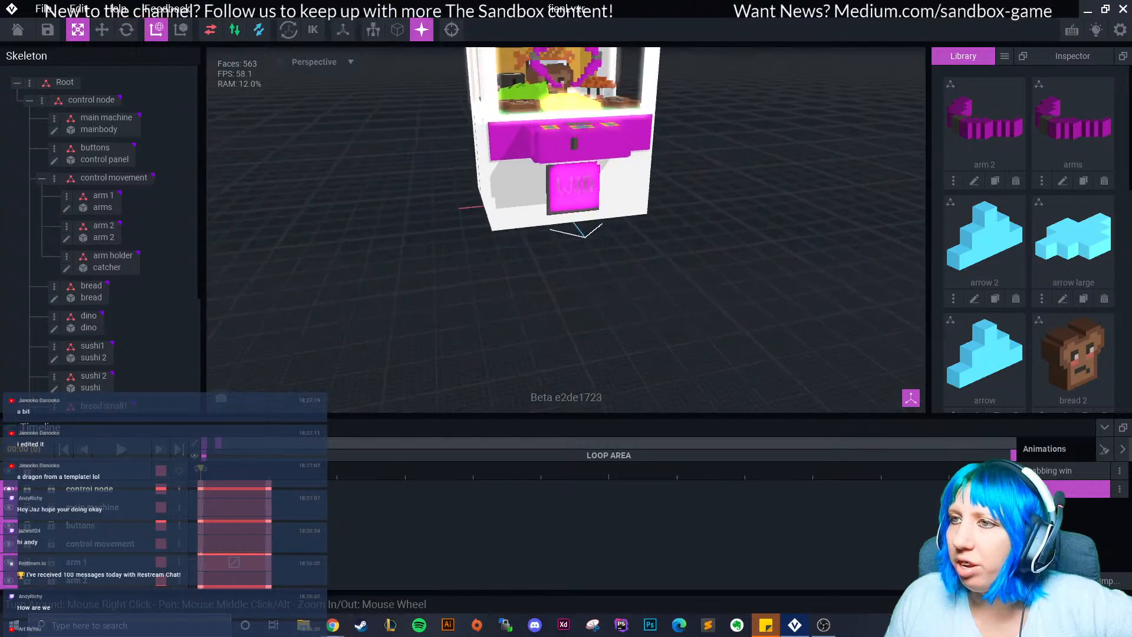
middle_click_drag(569, 253, 559, 321)
right_click_drag(559, 322, 637, 309)
left_click(1055, 471)
left_click(122, 450)
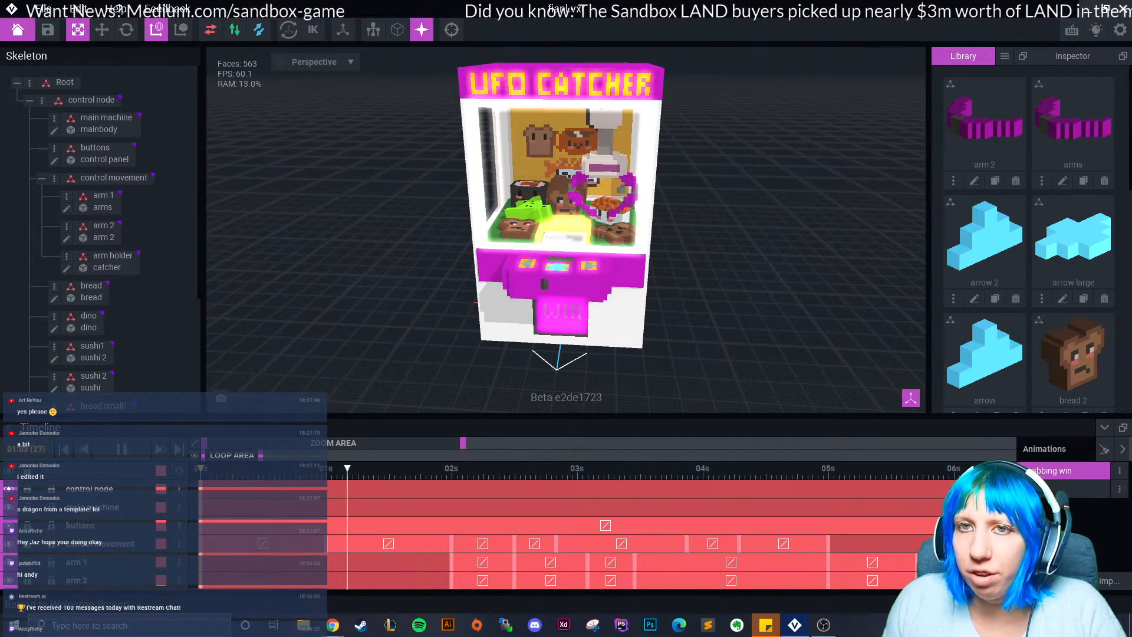
Close the UFO catcher project and open final.vxr from February > 2p game > final.
left_click(18, 30)
left_click(443, 228)
left_click(649, 70)
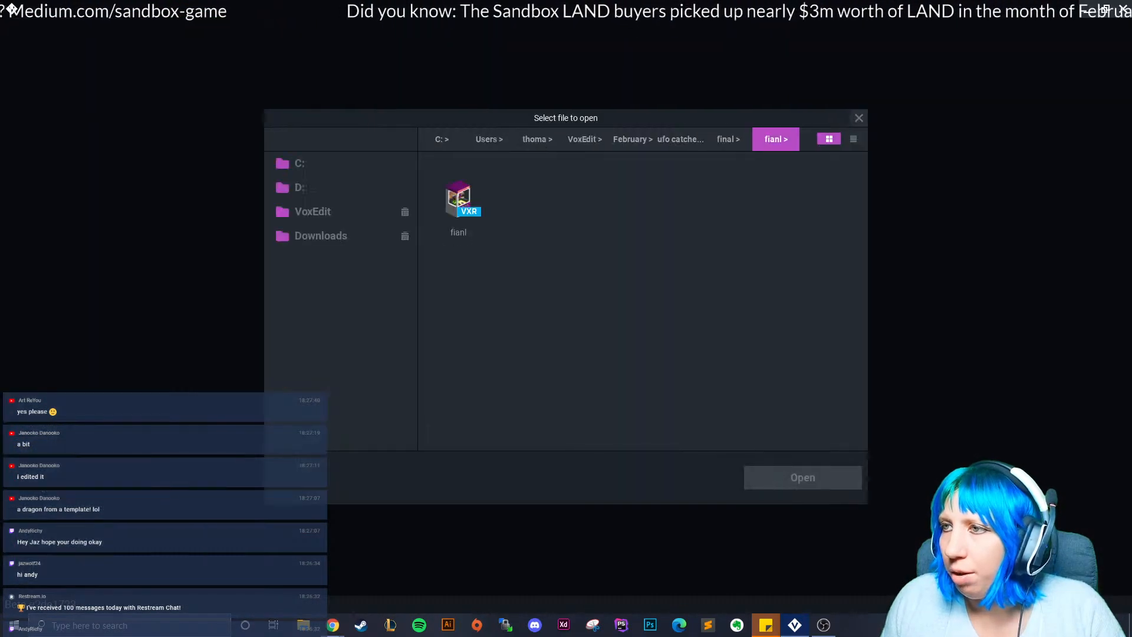
left_click(728, 139)
left_click(680, 139)
left_click(633, 139)
left_click(458, 201)
left_click(458, 202)
double_click(458, 199)
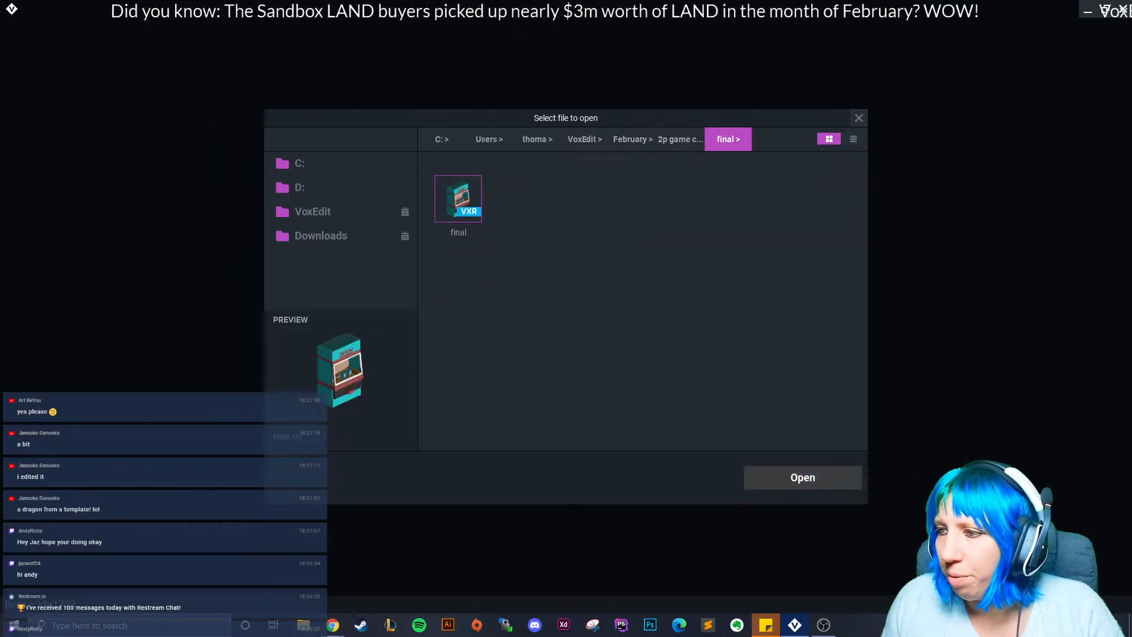
Play the coin machine's other prize win animation.
scroll(549, 171, "up", 5)
right_click_drag(549, 171, 519, 162)
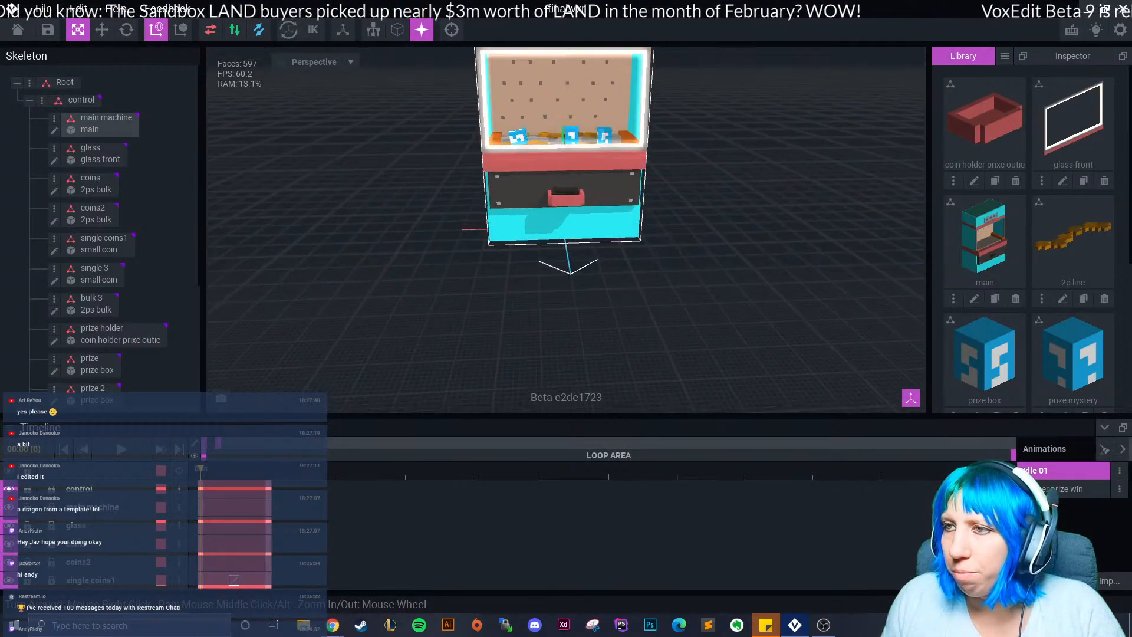
middle_click_drag(519, 162, 511, 230)
left_click(1064, 489)
left_click(121, 449)
scroll(555, 224, "up", 3)
right_click_drag(554, 224, 563, 256)
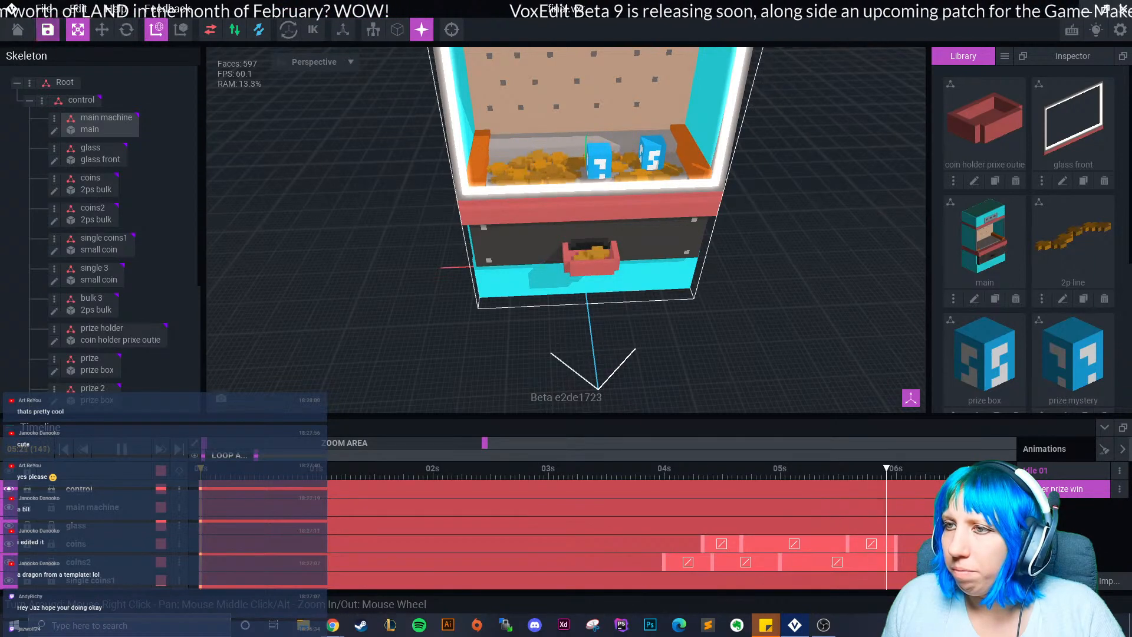
Save and close the coin machine project and browse the assignments > April > luxery(1) folders.
left_click(17, 30)
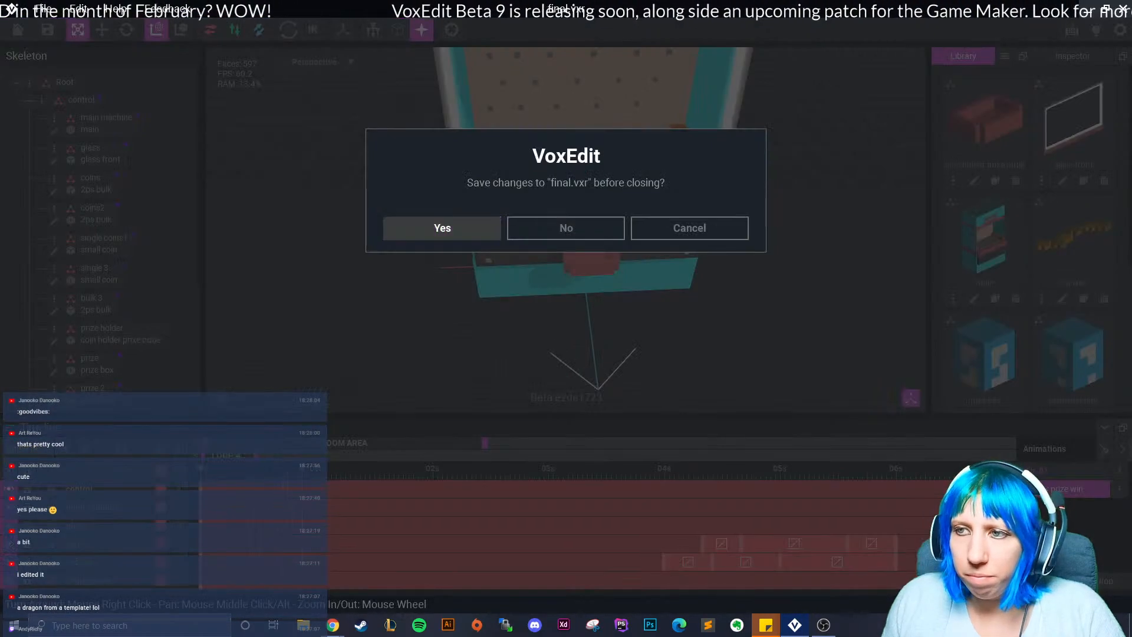
left_click(445, 228)
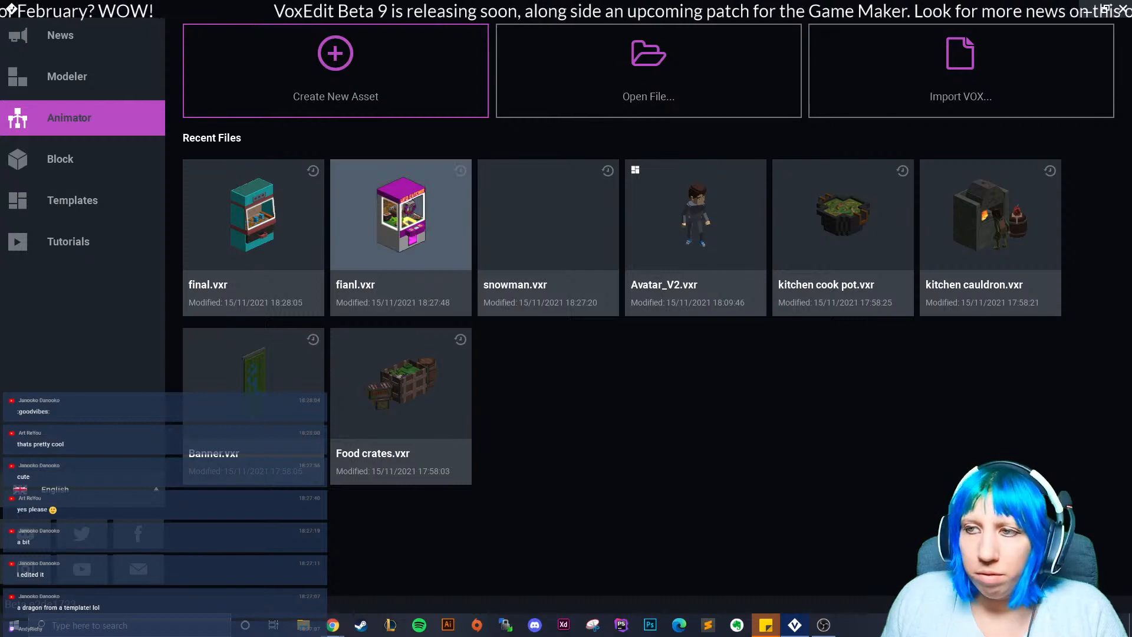
left_click(648, 71)
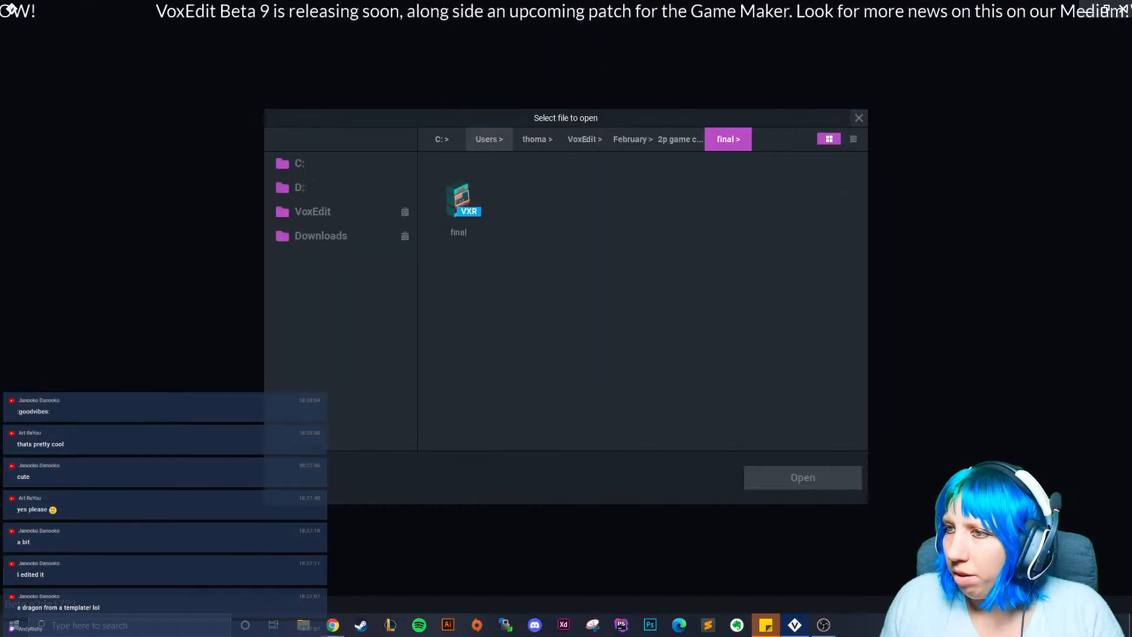
left_click(632, 139)
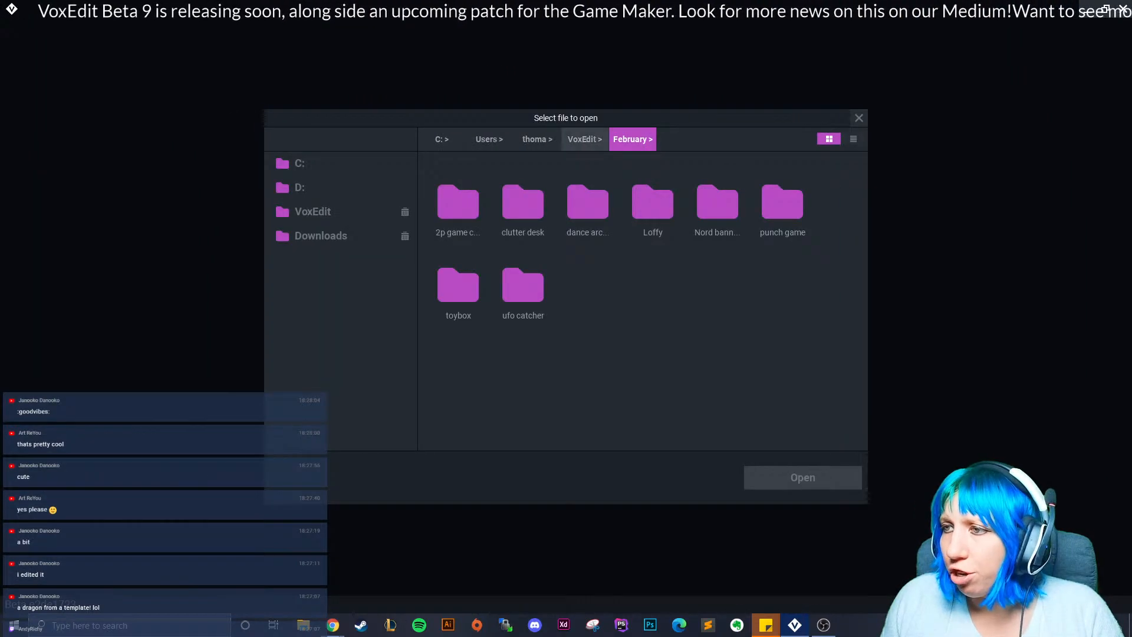
left_click(584, 139)
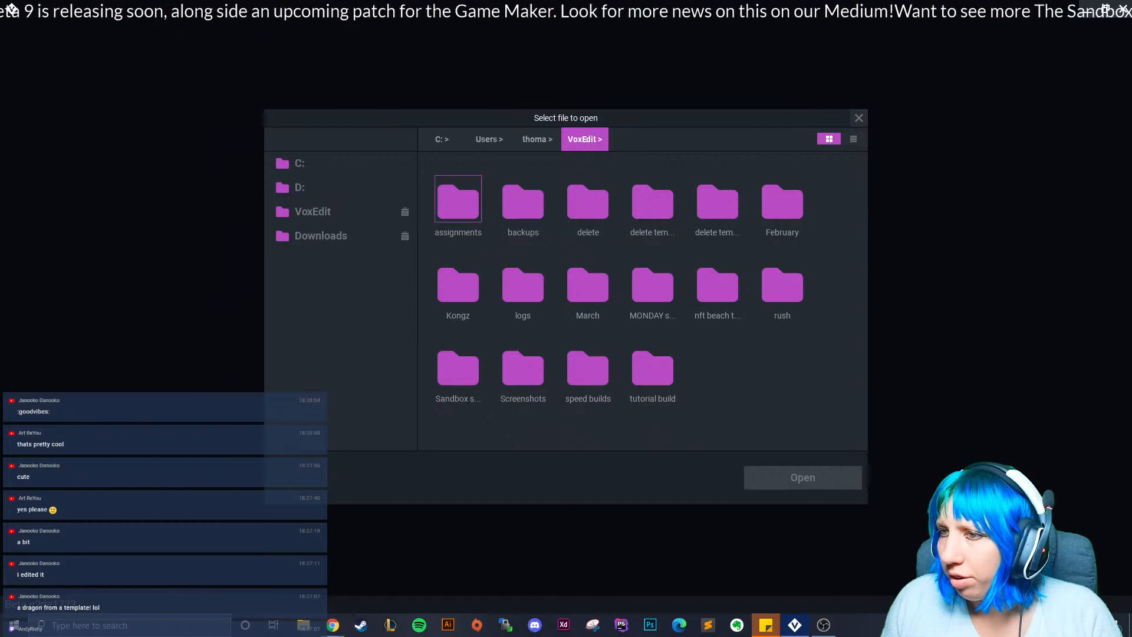
double_click(459, 201)
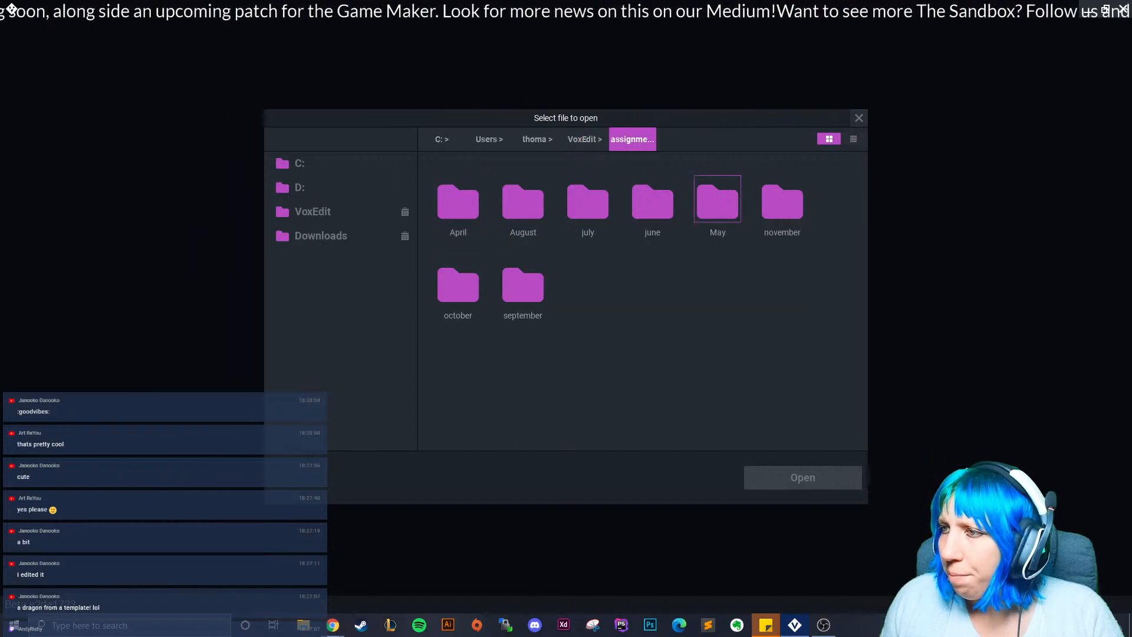
double_click(459, 200)
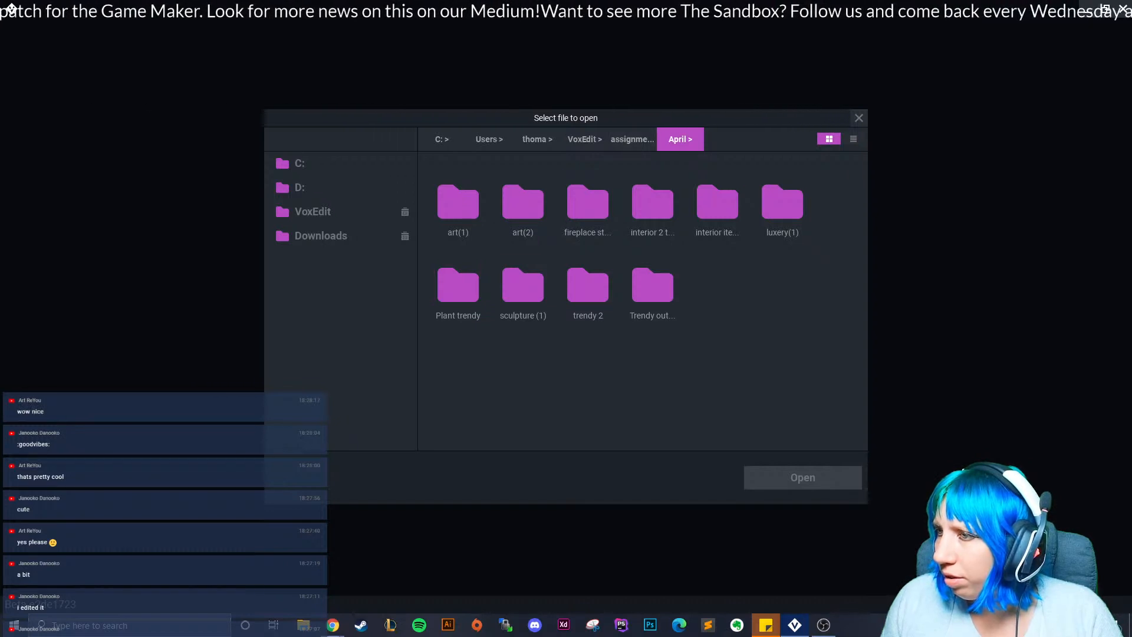
double_click(783, 203)
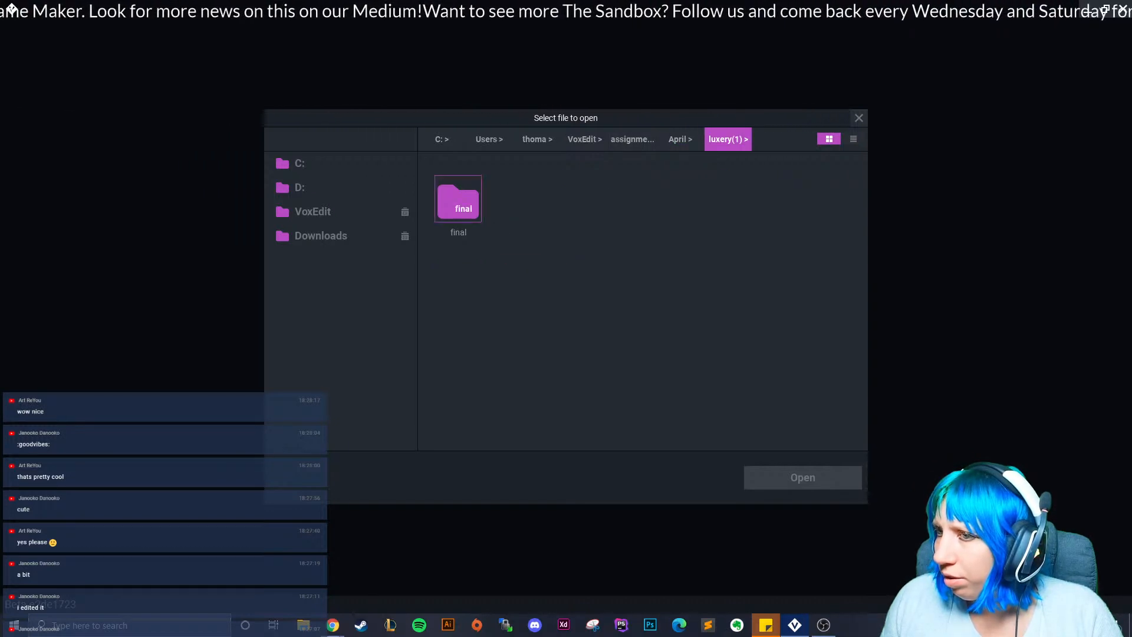
Open the project in May > Gaming pc, save-close it, and reopen snowman.vxr from Recent Files.
left_click(680, 139)
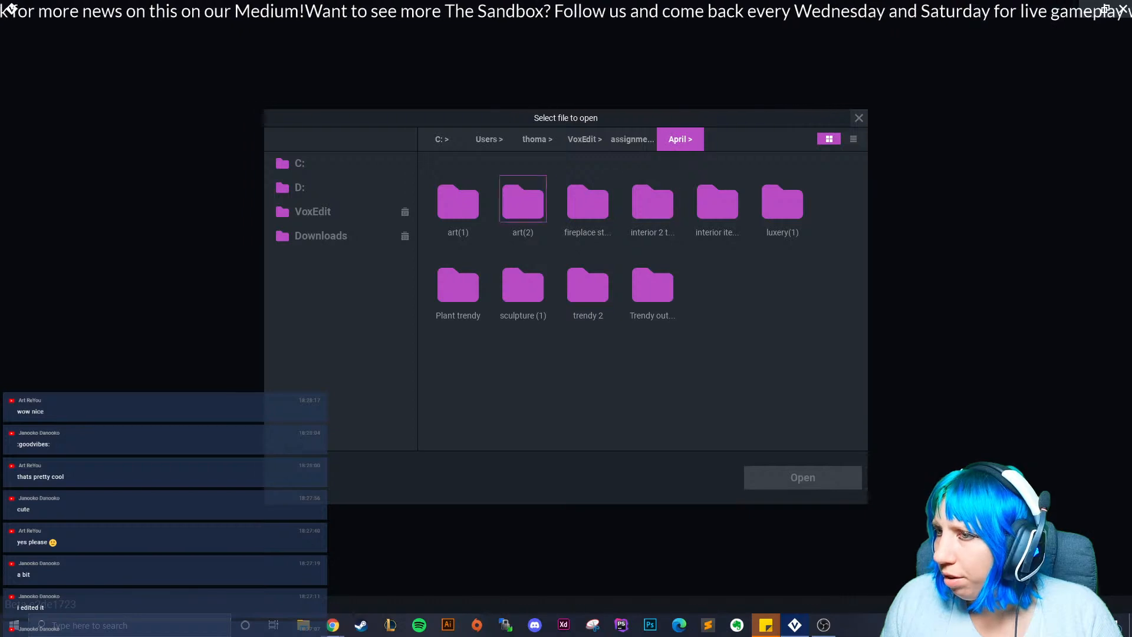
left_click(632, 139)
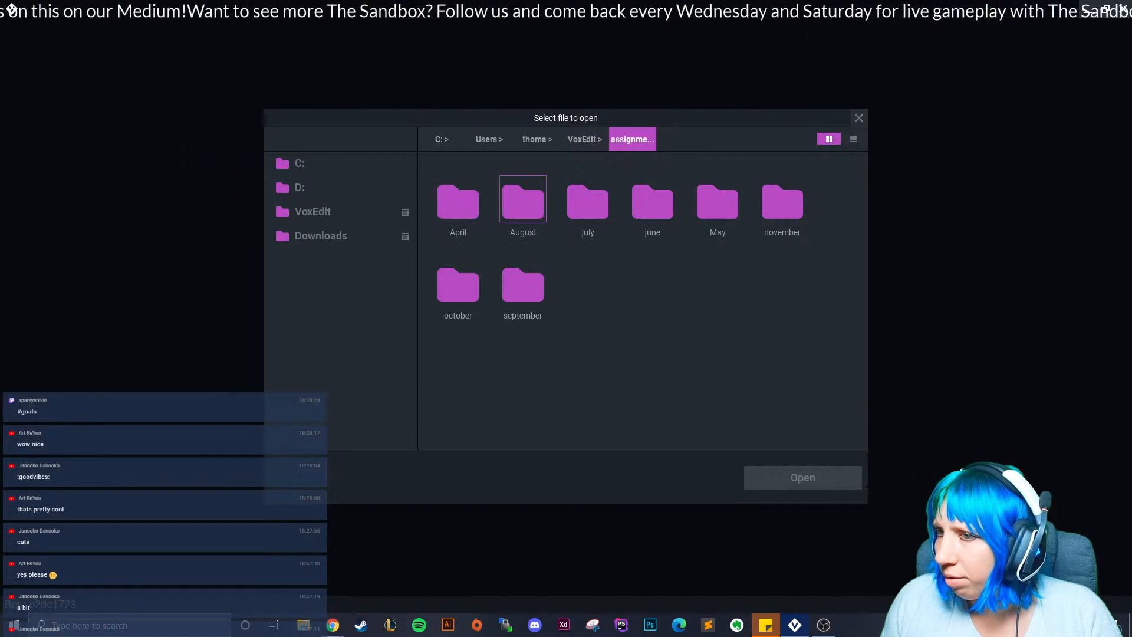
double_click(458, 204)
left_click(632, 139)
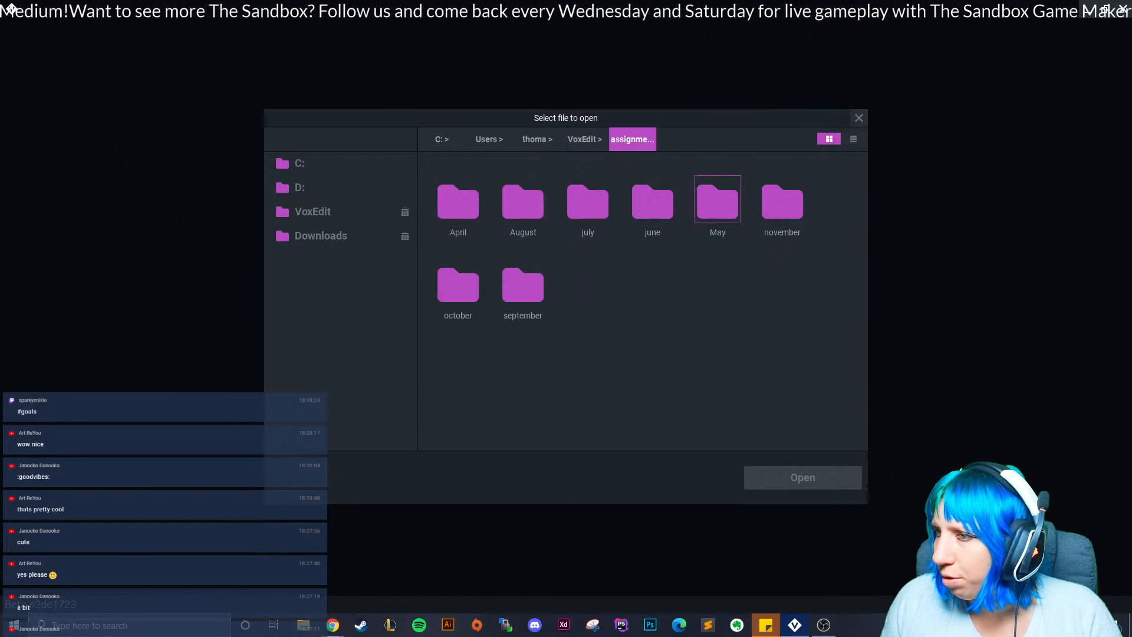
double_click(717, 203)
double_click(588, 200)
left_click(458, 198)
left_click(803, 477)
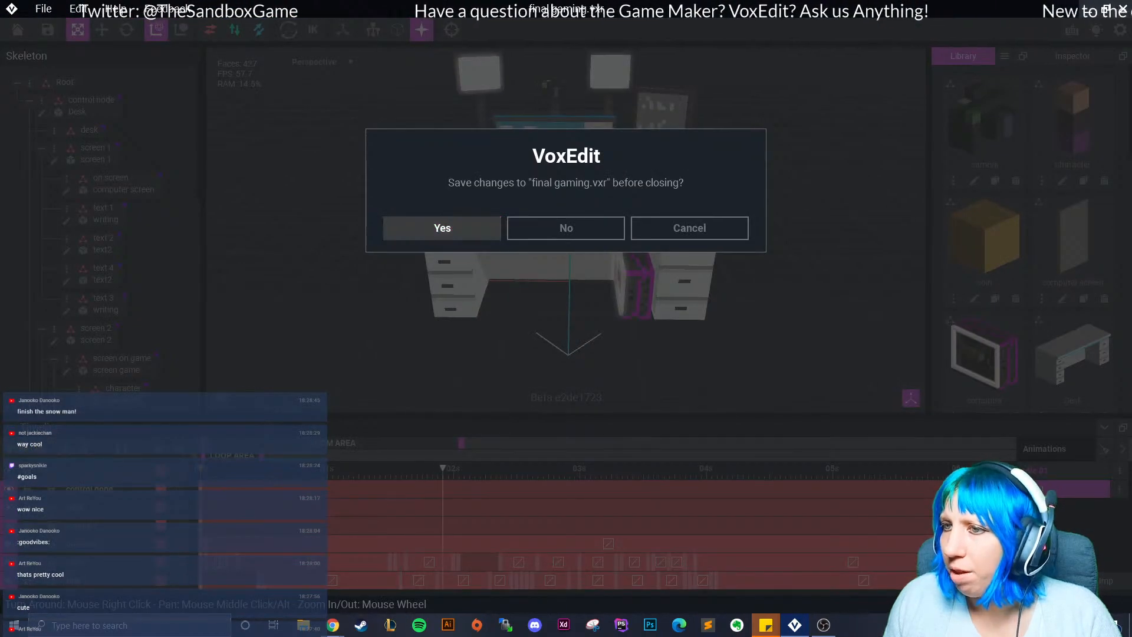
left_click(448, 229)
left_click(684, 227)
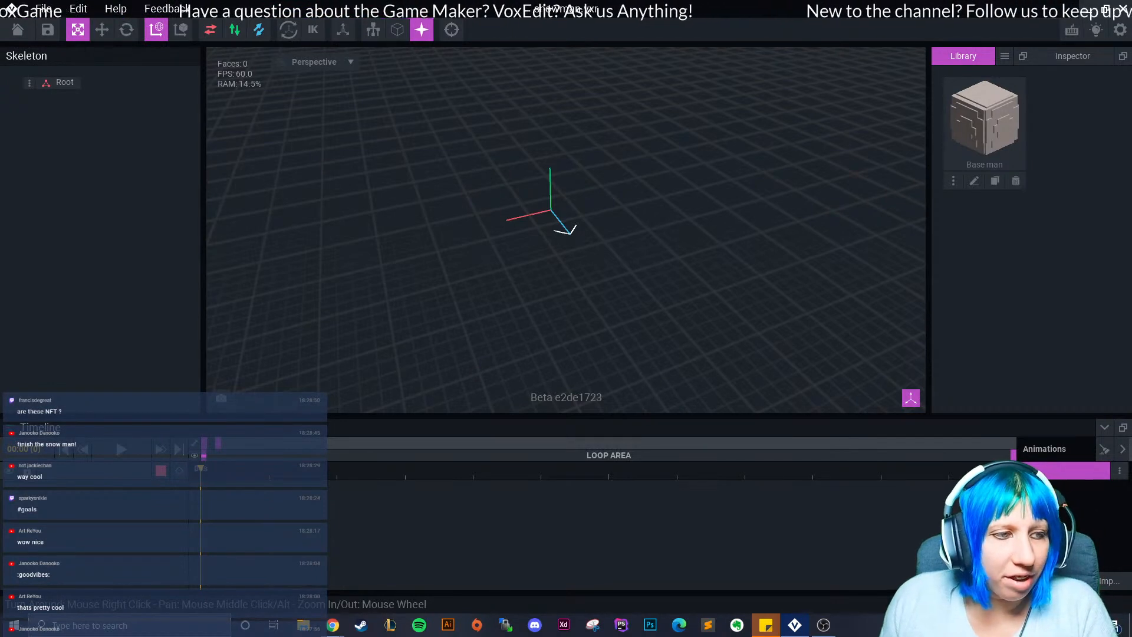
Open Base man for voxel editing with outlined-edge rendering and inspect the cube.
left_click(974, 181)
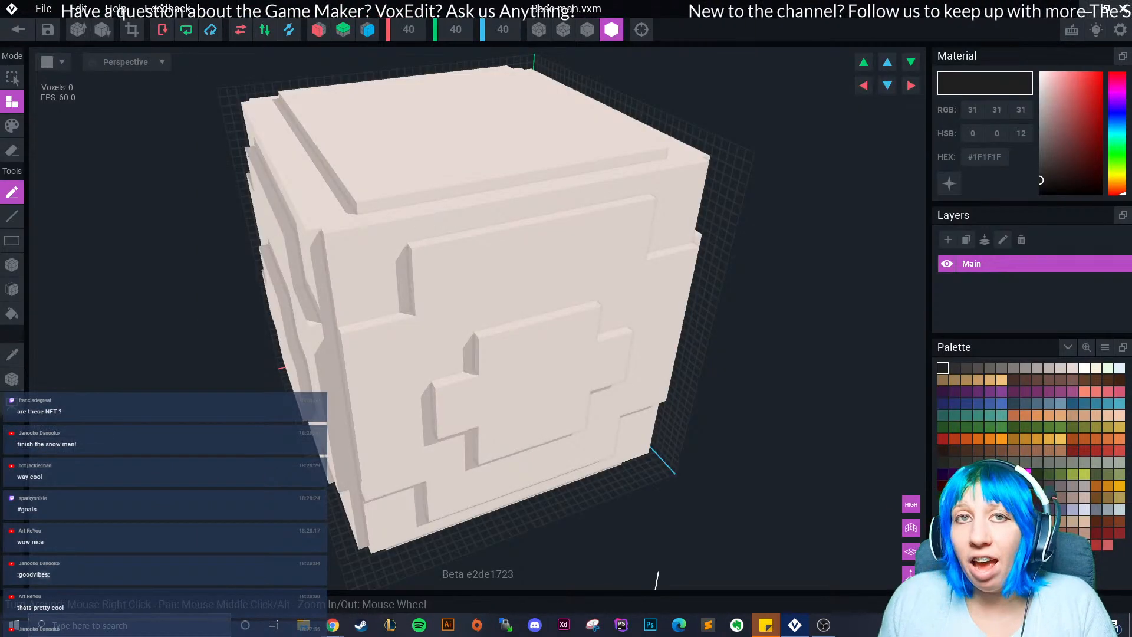
left_click(587, 30)
scroll(446, 229, "down", 5)
right_click_drag(444, 230, 477, 233)
scroll(317, 317, "down", 3)
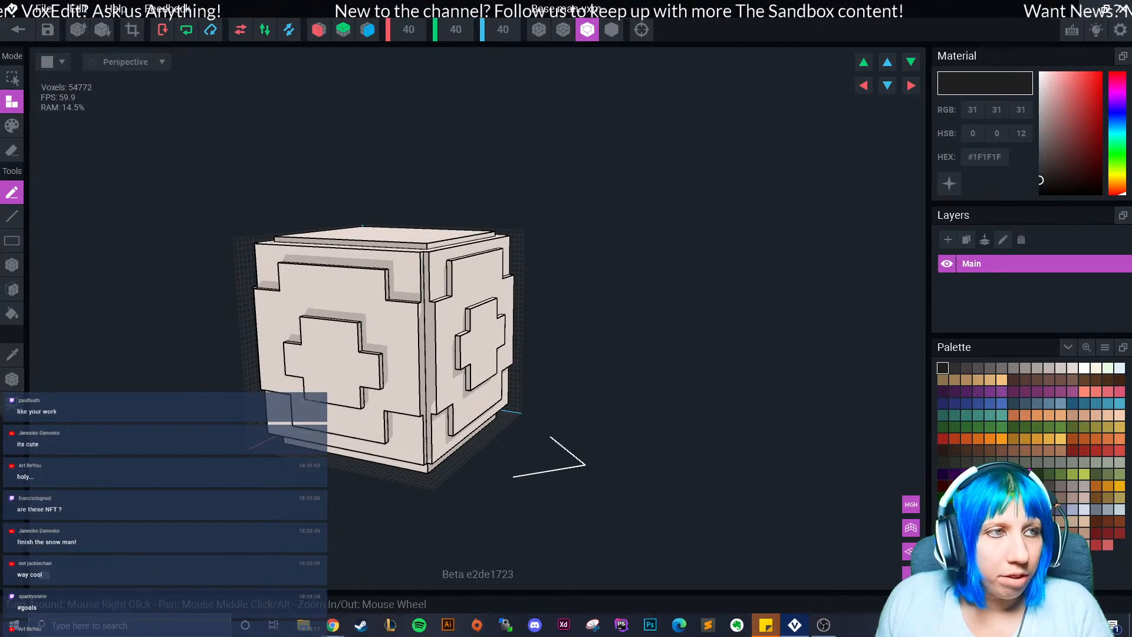
right_click_drag(457, 366, 461, 394)
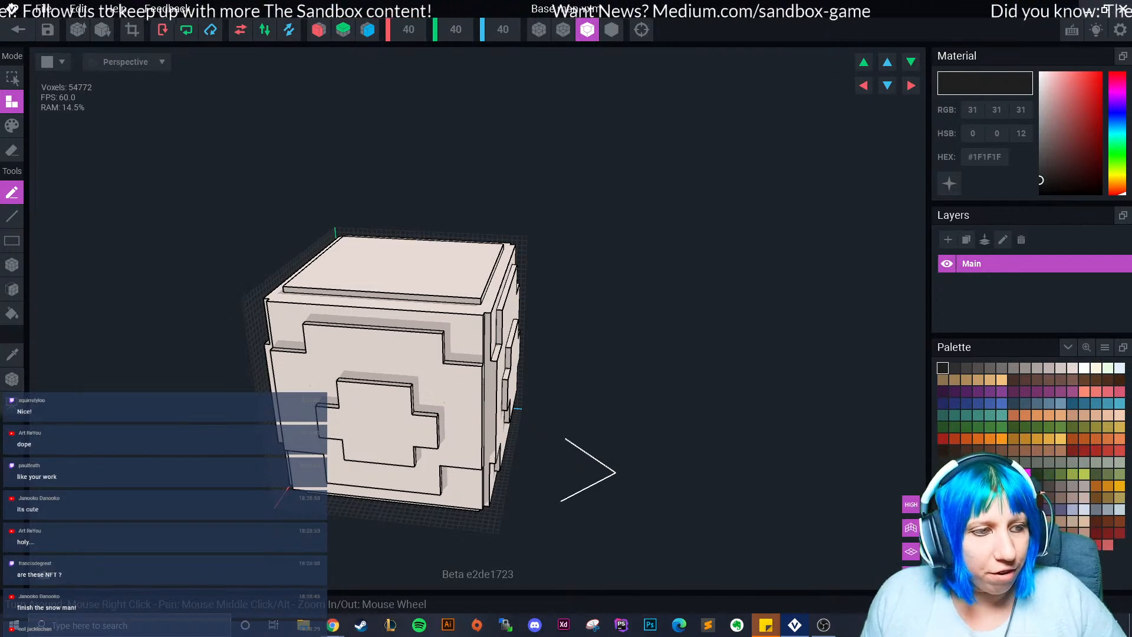
right_click_drag(338, 357, 348, 349)
scroll(333, 388, "up", 3)
mouse_move(333, 388)
right_mouse_down()
mouse_move(306, 379)
mouse_move(383, 393)
mouse_move(315, 386)
mouse_move(352, 379)
right_mouse_up()
scroll(382, 393, "down", 2)
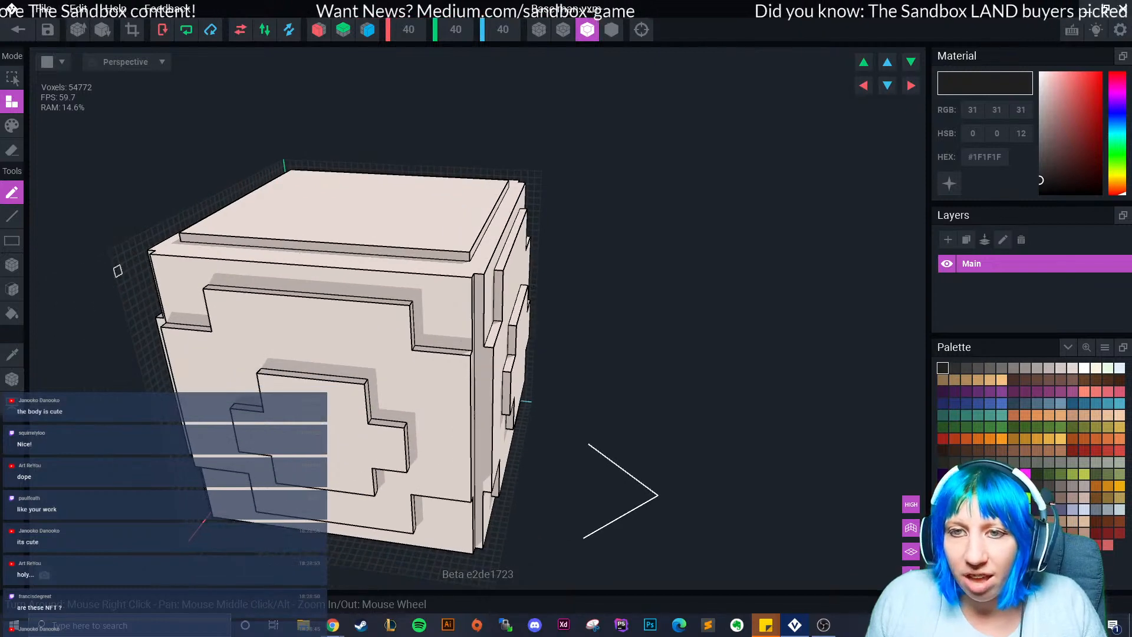
Switch to Erase and remove a stepped strip from the cube's upper-left front.
left_click(12, 151)
right_click_drag(100, 306, 189, 310)
left_click_drag(146, 240, 184, 287)
Undo the erased strip and set up box erasing mirrored across the X and Z axes.
key("ctrl+z")
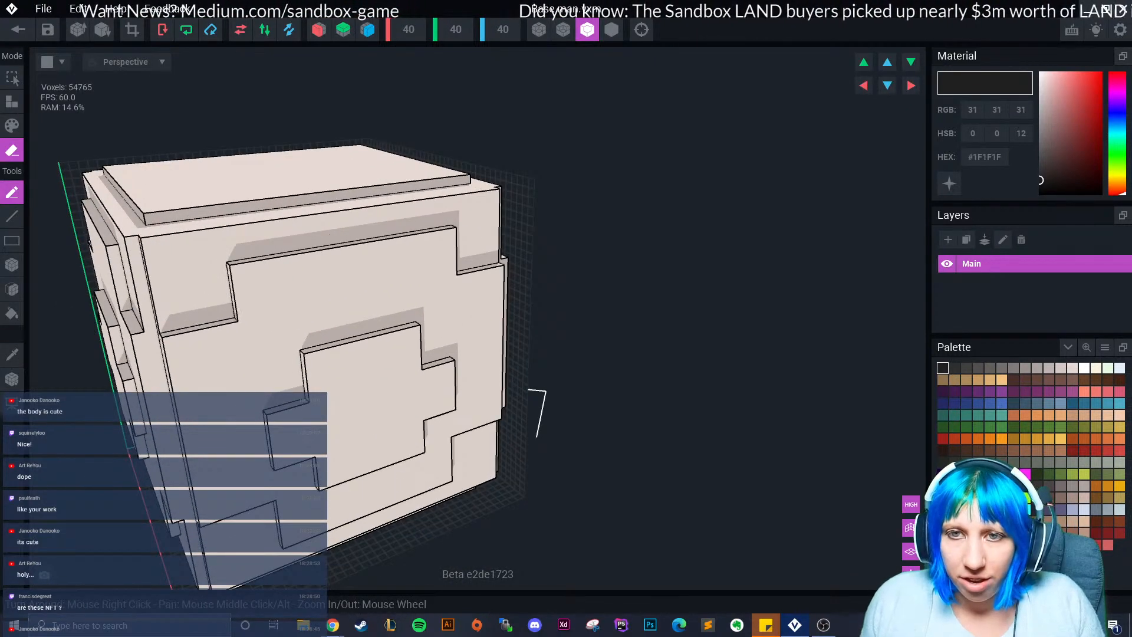
left_click(12, 265)
right_click_drag(154, 243, 94, 237)
left_click(319, 30)
left_click(367, 30)
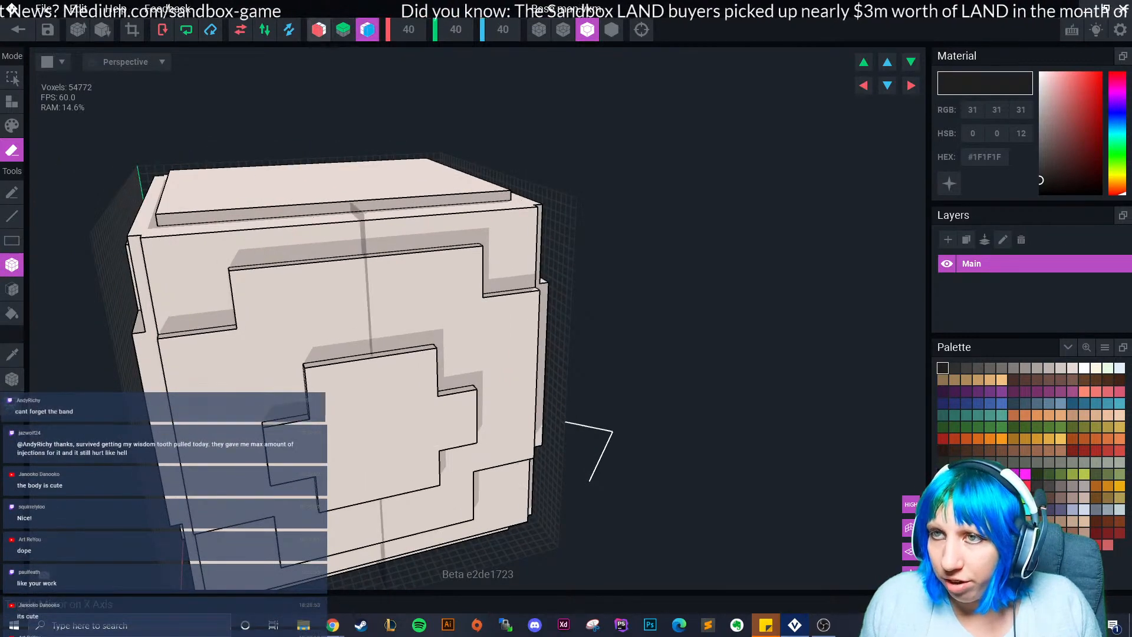
Box-erase notches at the front face's upper and lower corners.
left_click_drag(147, 242, 199, 289)
scroll(248, 366, "down", 2)
middle_click_drag(248, 366, 251, 280)
left_click_drag(202, 441, 230, 418)
mouse_move(233, 454)
right_mouse_down()
mouse_move(229, 426)
mouse_move(330, 436)
right_mouse_up()
scroll(228, 426, "down", 3)
scroll(251, 448, "up", 3)
left_click_drag(251, 455, 231, 430)
Notch the top-left and top-right corners of the cube's top face.
middle_click_drag(232, 430, 412, 258)
right_click_drag(413, 258, 502, 264)
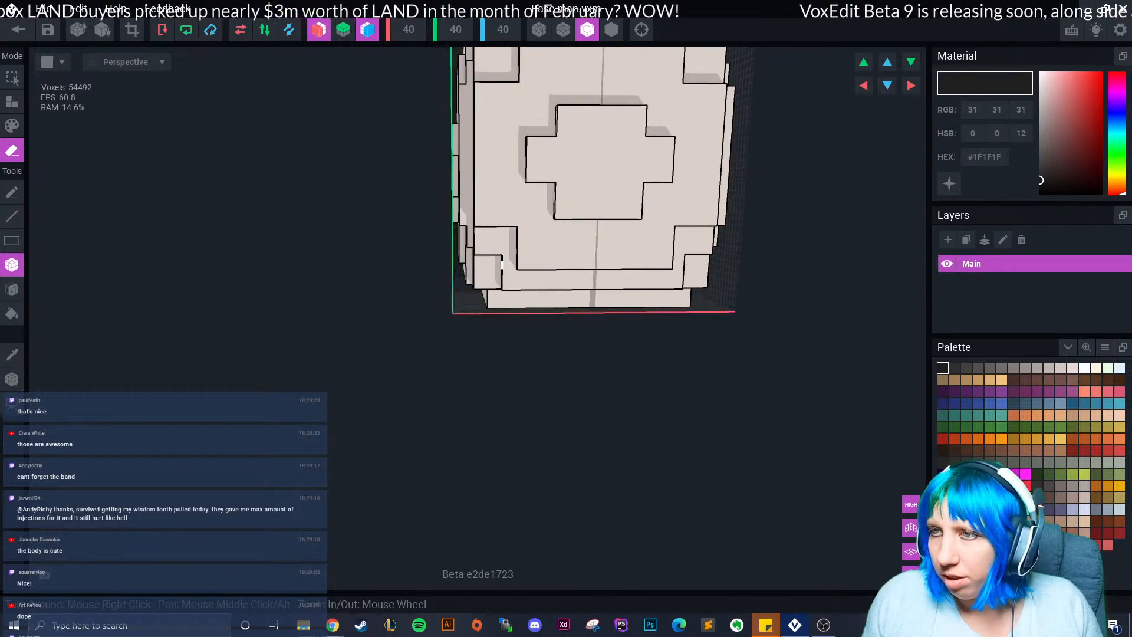
middle_click_drag(502, 264, 448, 375)
mouse_move(417, 136)
left_mouse_down()
mouse_move(447, 173)
mouse_move(445, 163)
left_mouse_up()
mouse_move(466, 218)
right_mouse_down()
mouse_move(566, 235)
mouse_move(608, 224)
right_mouse_up()
scroll(425, 309, "down", 5)
mouse_move(425, 309)
right_mouse_down()
mouse_move(319, 339)
mouse_move(519, 313)
mouse_move(431, 348)
mouse_move(436, 330)
right_mouse_up()
scroll(410, 323, "up", 6)
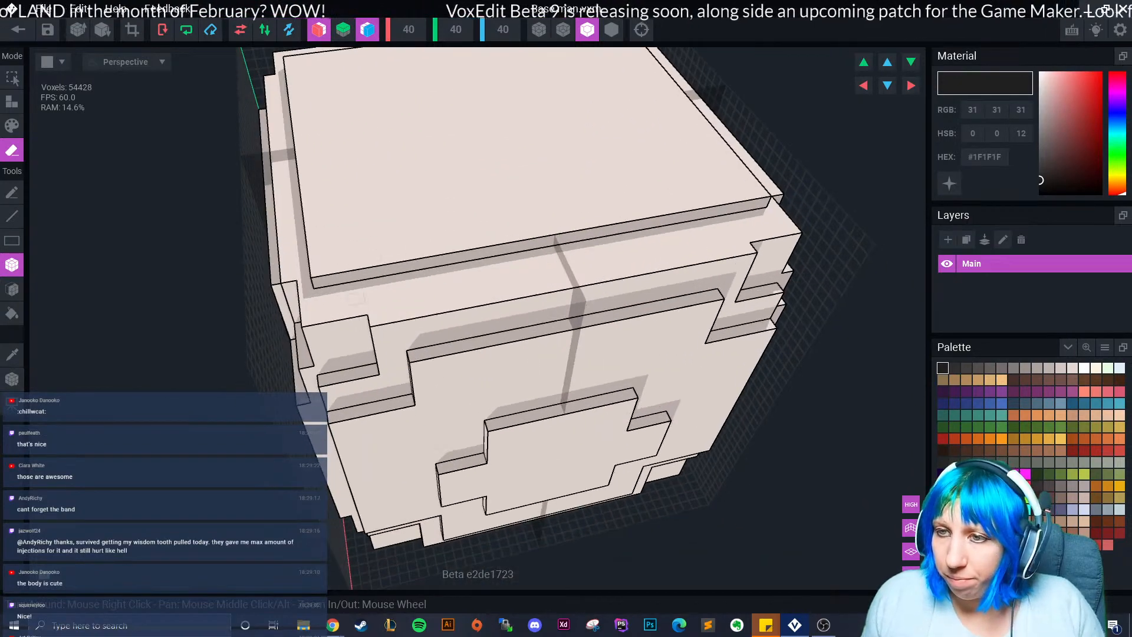
left_click_drag(320, 282, 371, 235)
Erase the remaining corner voxels near the top corners from a side view.
mouse_move(377, 238)
right_mouse_down()
mouse_move(407, 309)
mouse_move(459, 313)
right_mouse_up()
scroll(459, 294, "down", 3)
scroll(436, 378, "down", 4)
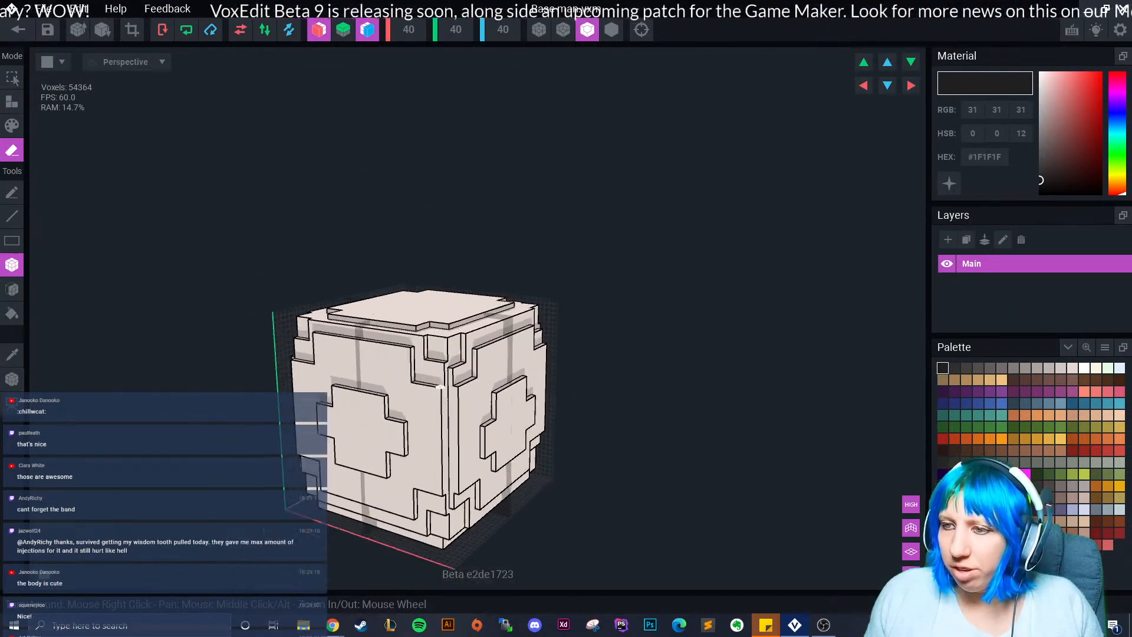
scroll(434, 383, "up", 3)
right_click_drag(429, 384, 434, 387)
scroll(434, 387, "up", 2)
mouse_move(451, 360)
left_mouse_down()
mouse_move(471, 336)
mouse_move(481, 377)
left_mouse_up()
mouse_move(480, 381)
right_mouse_down()
mouse_move(501, 396)
mouse_move(463, 402)
mouse_move(539, 420)
mouse_move(589, 392)
right_mouse_up()
scroll(480, 398, "down", 3)
scroll(590, 391, "down", 4)
Cut grooves down the right and left vertical edges of the cube's faces.
right_click_drag(436, 501, 463, 475)
scroll(460, 474, "up", 4)
middle_click_drag(457, 477, 417, 231)
left_click_drag(401, 221, 401, 348)
right_click_drag(404, 345, 315, 313)
left_click_drag(414, 224, 418, 274)
left_click_drag(417, 348, 416, 350)
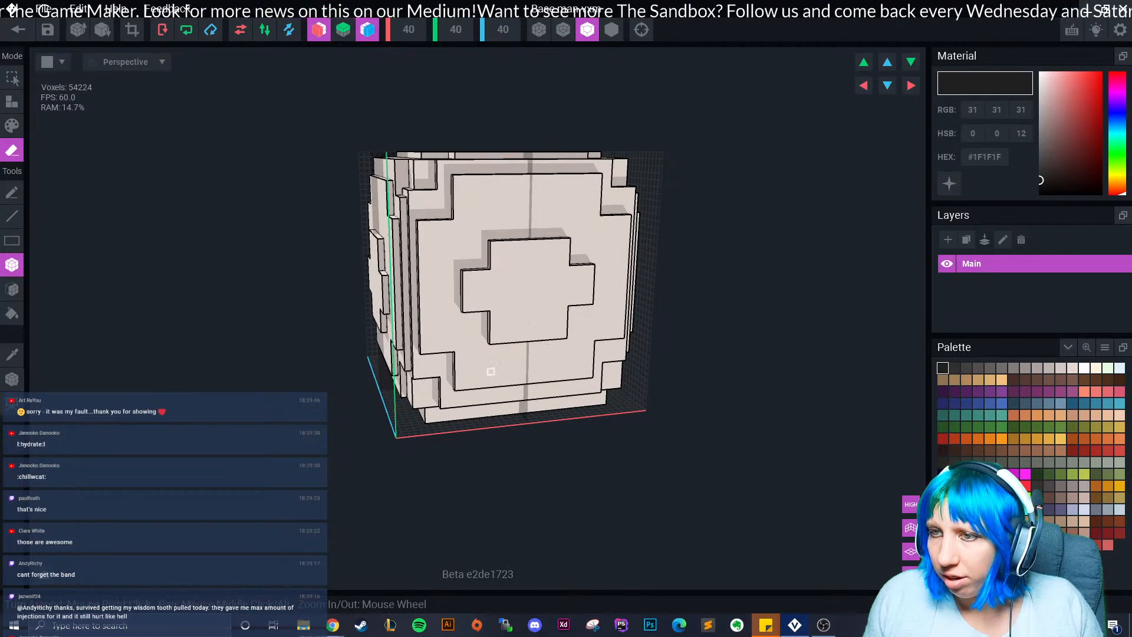
scroll(494, 381, "down", 2)
right_click_drag(508, 383, 494, 384)
right_click_drag(494, 383, 495, 384)
Close the voxel editor and save the Base man cube, returning to the snowman animation.
left_click(18, 30)
left_click(689, 228)
right_click_drag(666, 265, 566, 280)
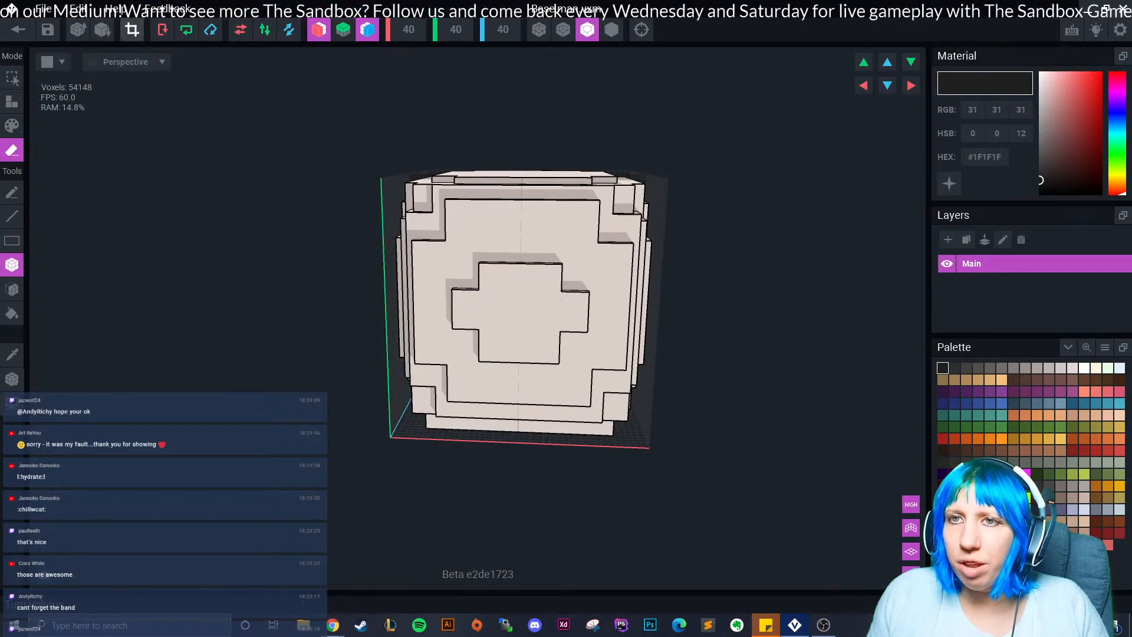
right_click_drag(471, 283, 460, 413)
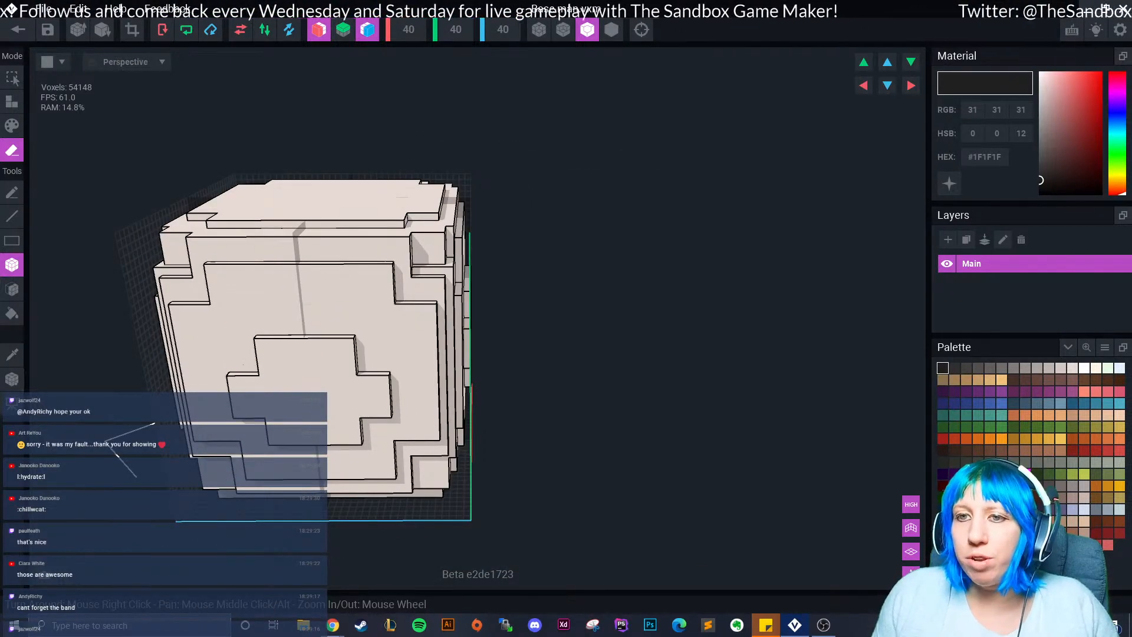
left_click(19, 29)
left_click(442, 229)
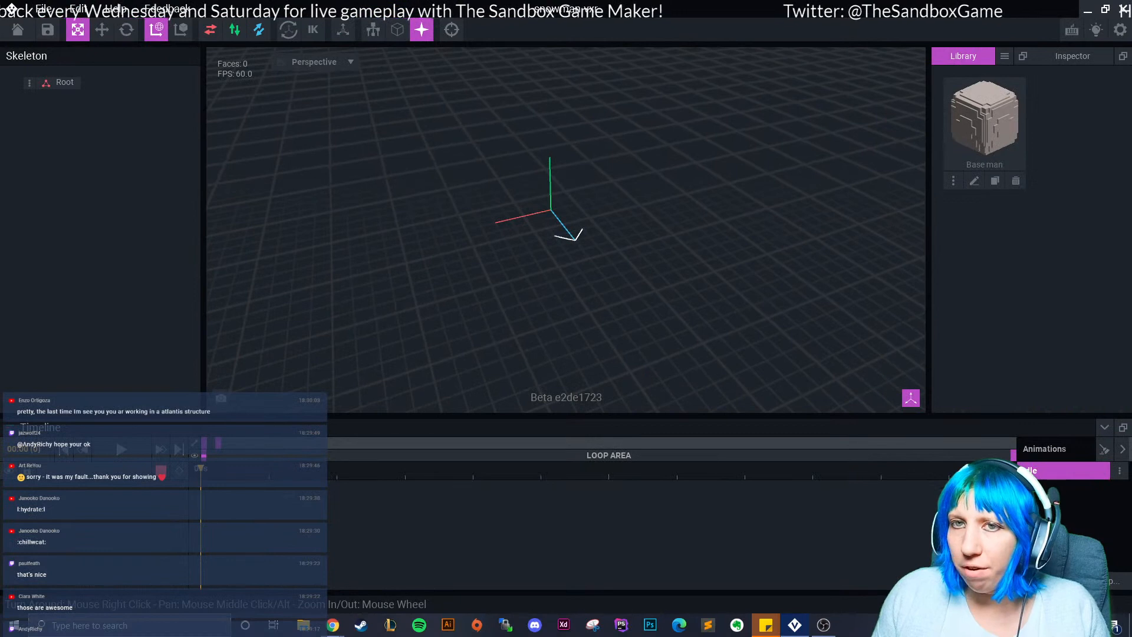
Create a child node named 'control node' under Root.
left_click(29, 83)
left_click(29, 83)
left_click(95, 98)
type("control node")
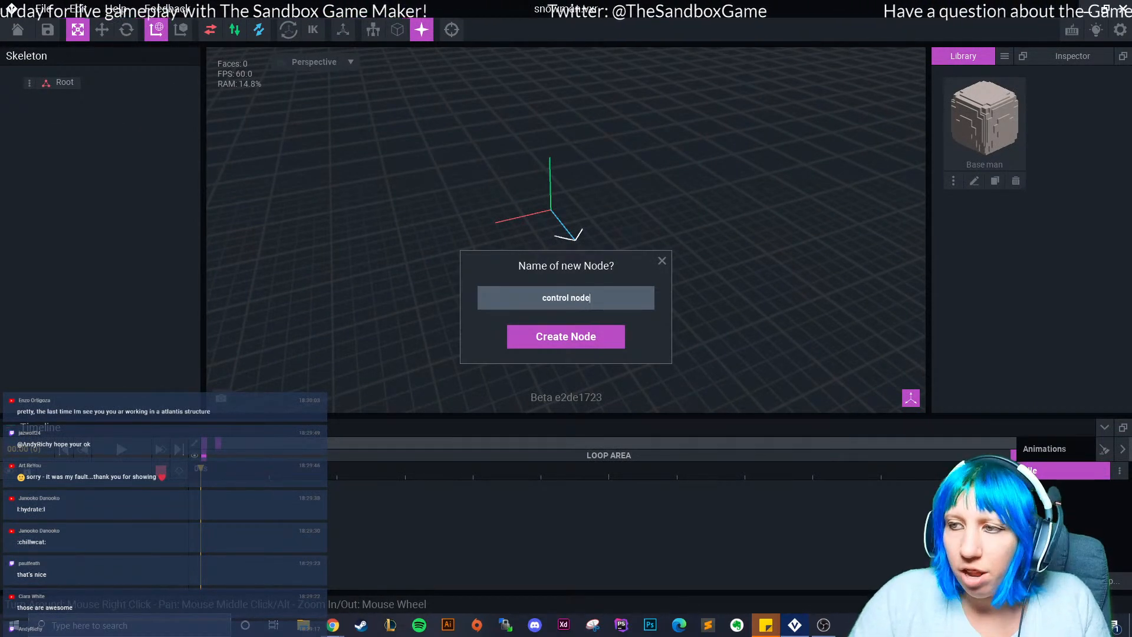
key("Return")
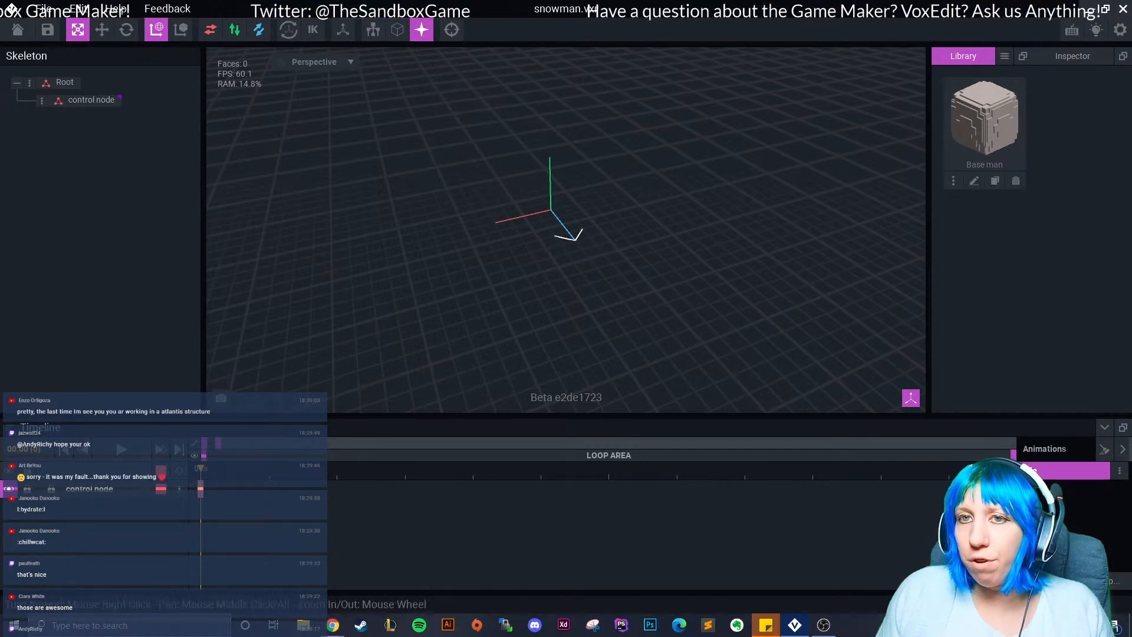
Add a child node named 'base' under control node.
left_click(29, 84)
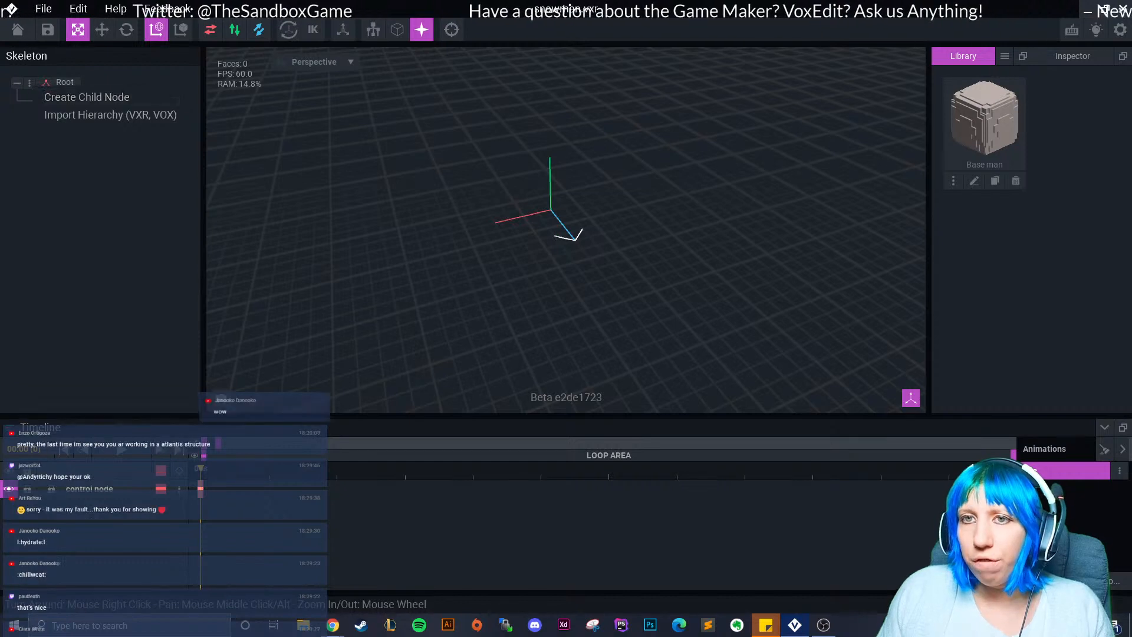
left_click(85, 99)
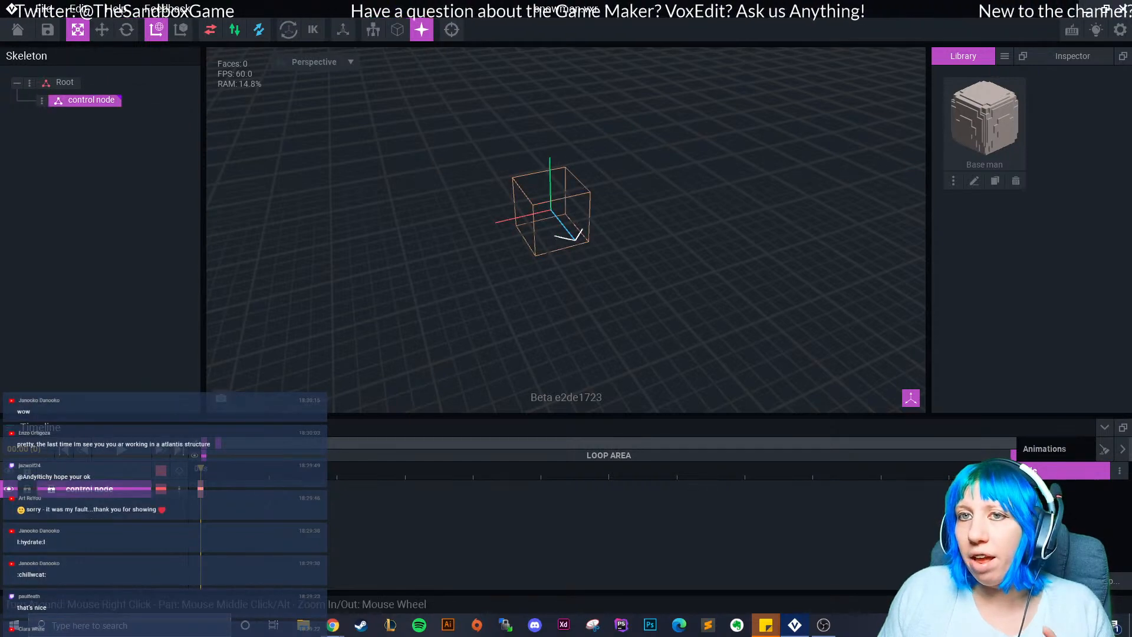
left_click(41, 100)
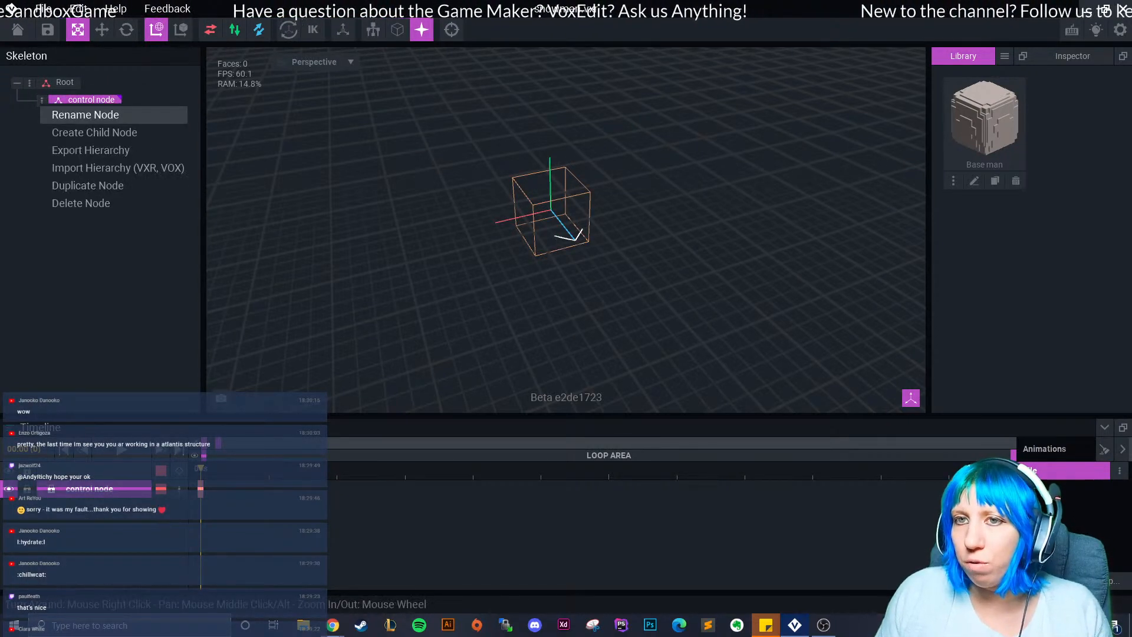
left_click(94, 132)
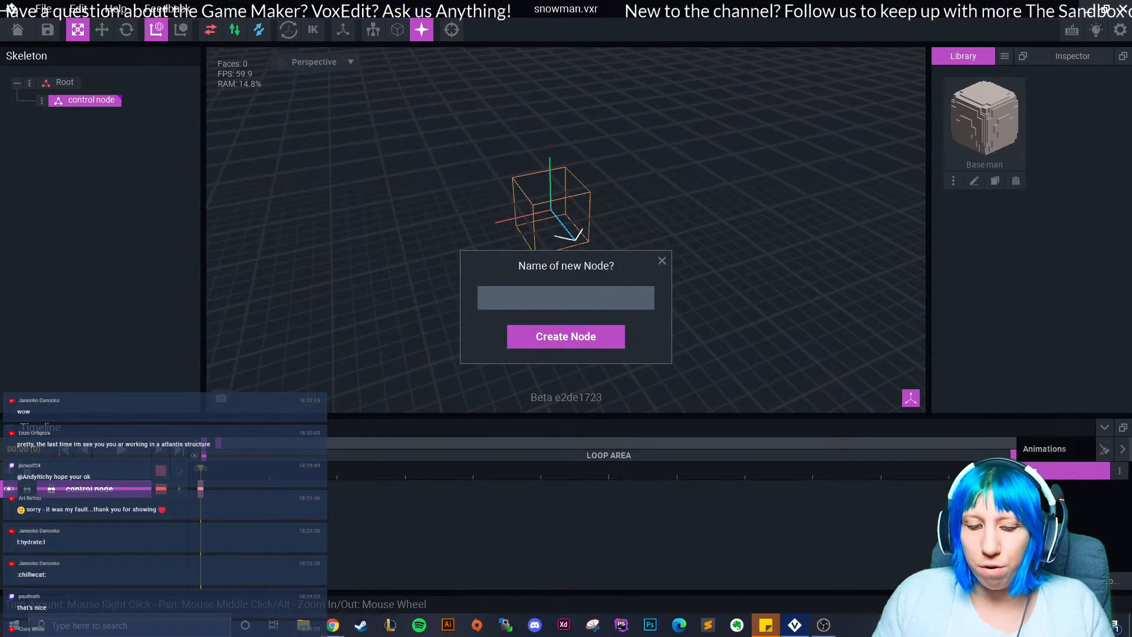
type("based")
key("BackSpace")
key("BackSpace")
key("BackSpace")
type("e")
key("BackSpace")
type("se")
key("Return")
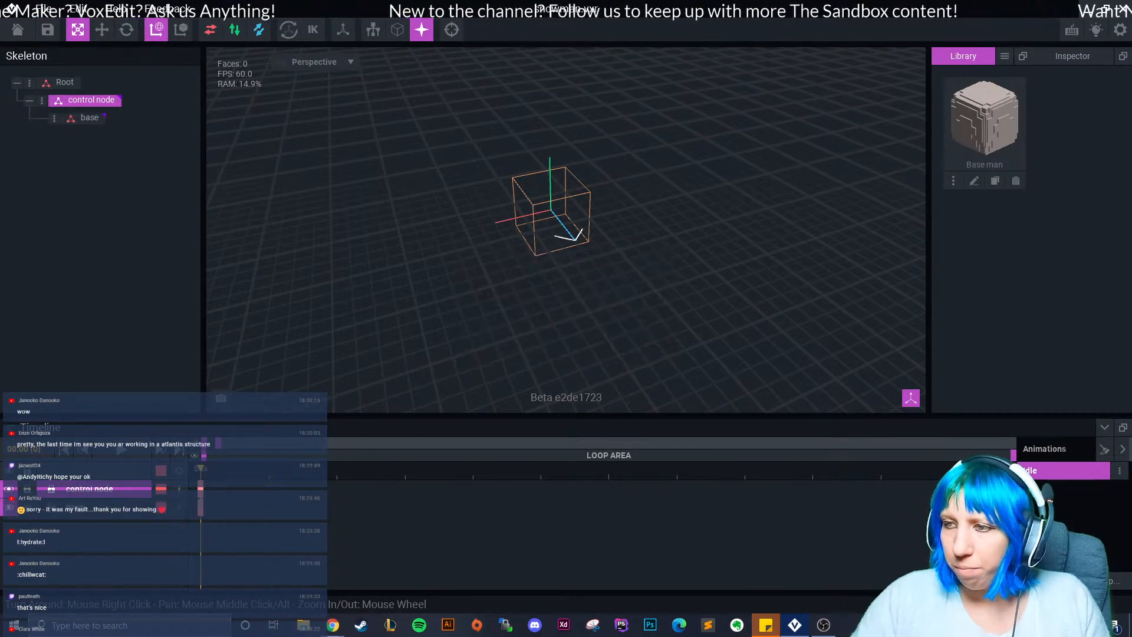
Attach the Base man model to the base node and adjust its pivot placement.
left_click_drag(984, 118, 118, 148)
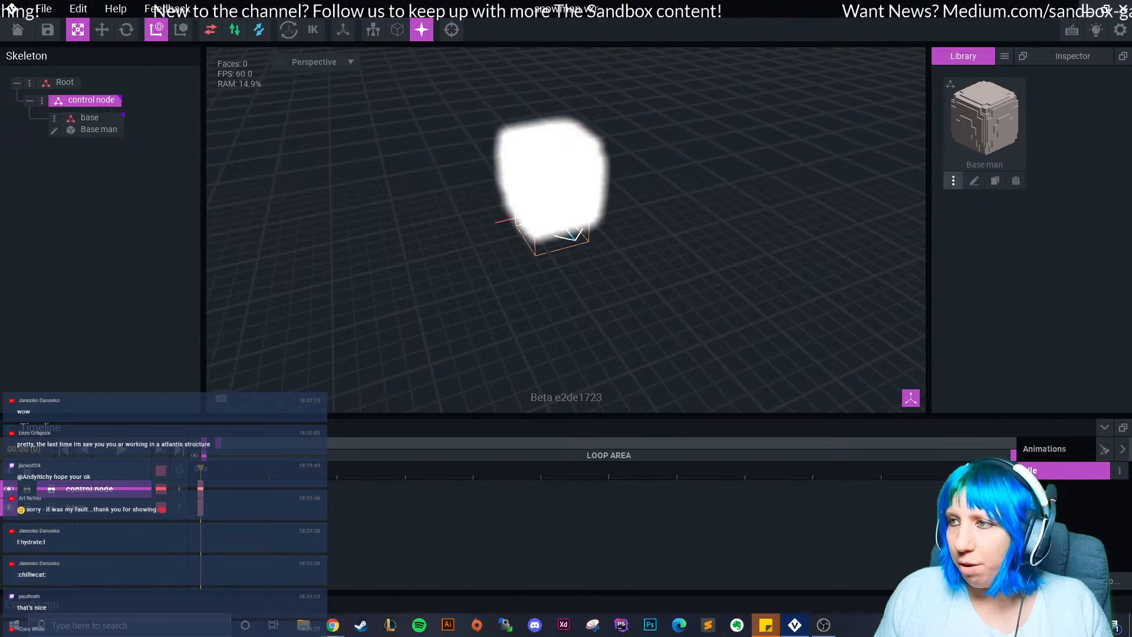
left_click(54, 131)
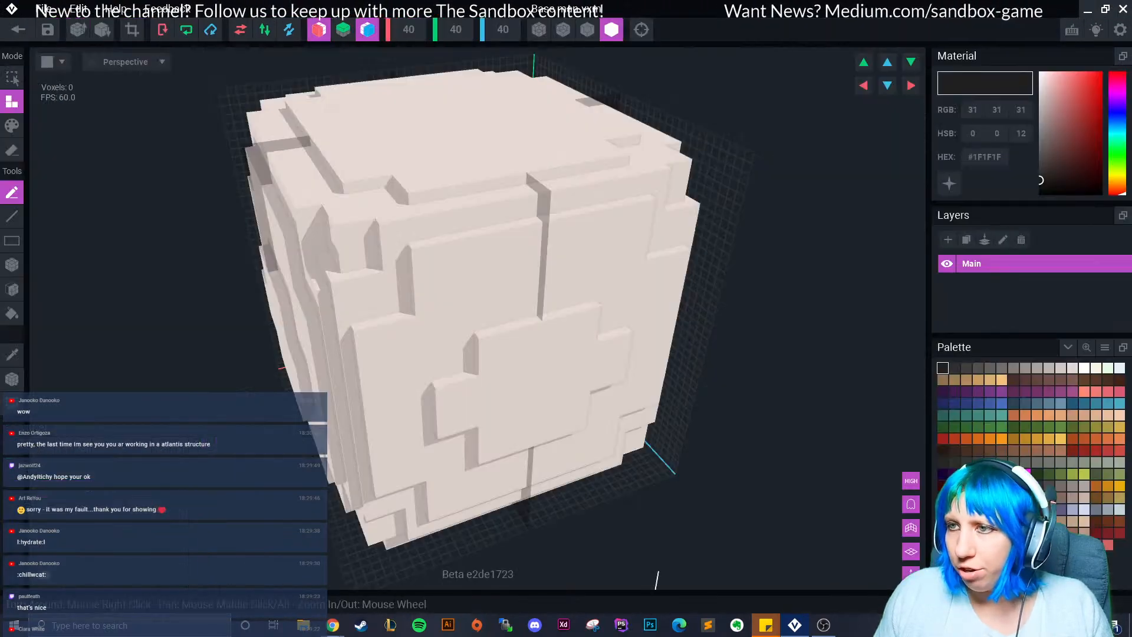
left_click(11, 379)
right_click(12, 381)
left_click(57, 394)
right_click_drag(321, 472, 330, 330)
Save the Base man cube and view it from below in the snowman scene.
left_click(18, 29)
left_click(442, 229)
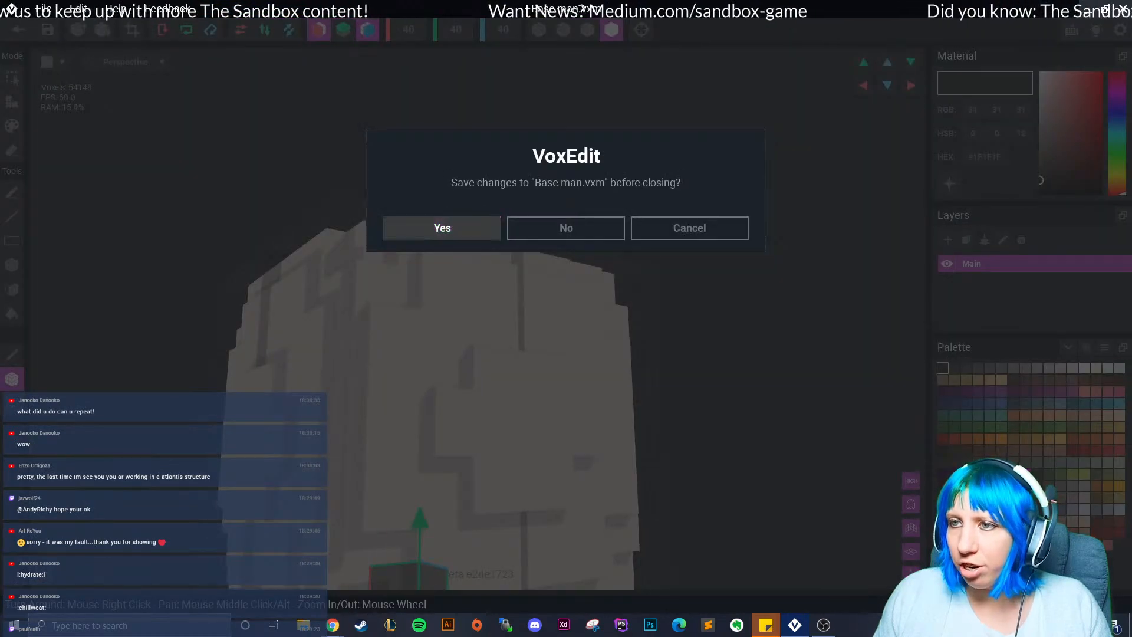
right_click_drag(448, 283, 543, 269)
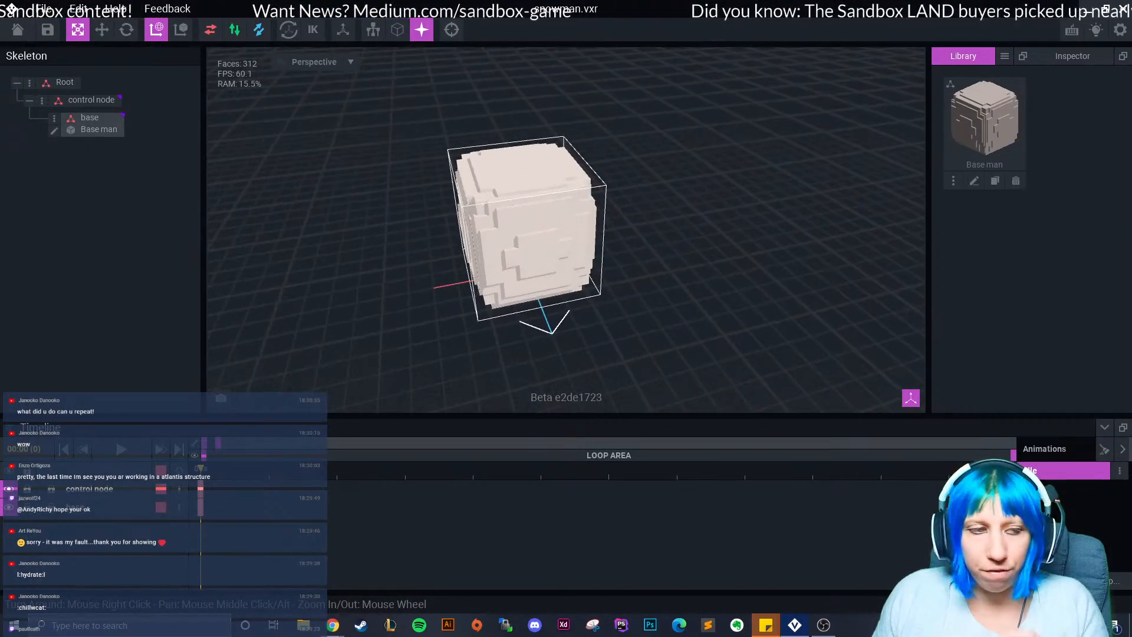
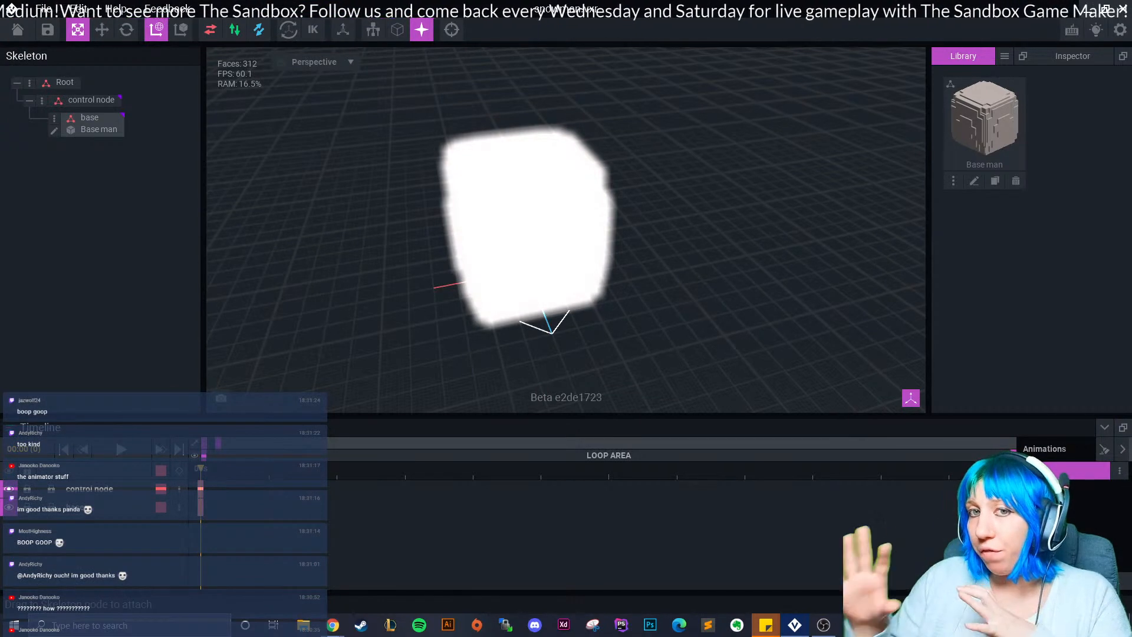
Orbit the pale Base man cube from below and above, then open the Root node's options.
left_click(1005, 55)
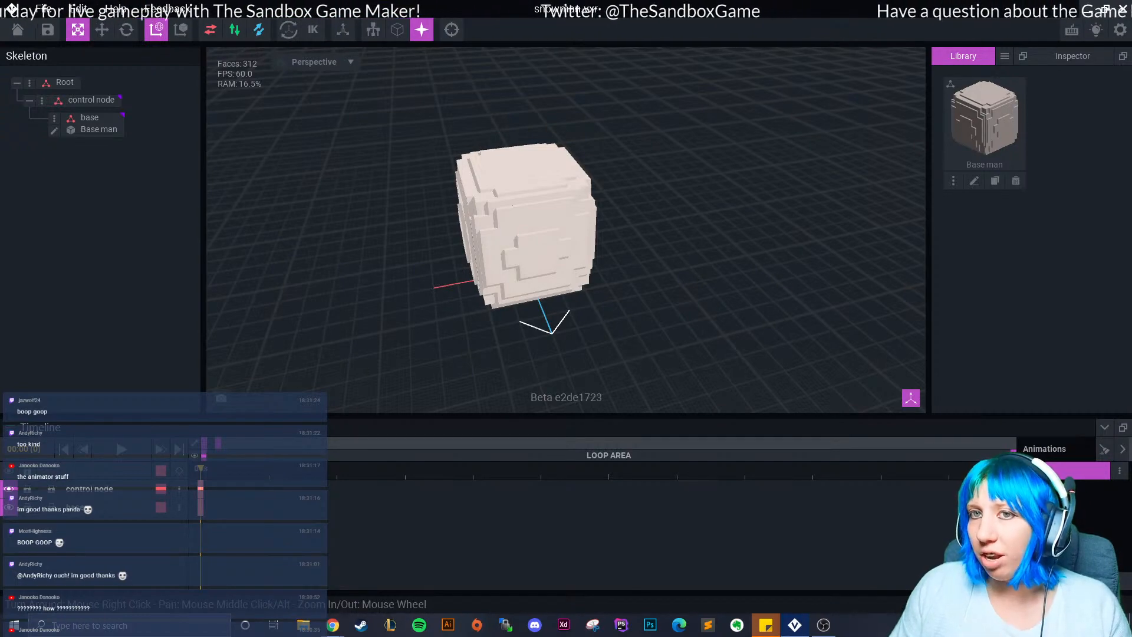
right_click_drag(531, 236, 513, 136)
scroll(513, 171, "up", 4)
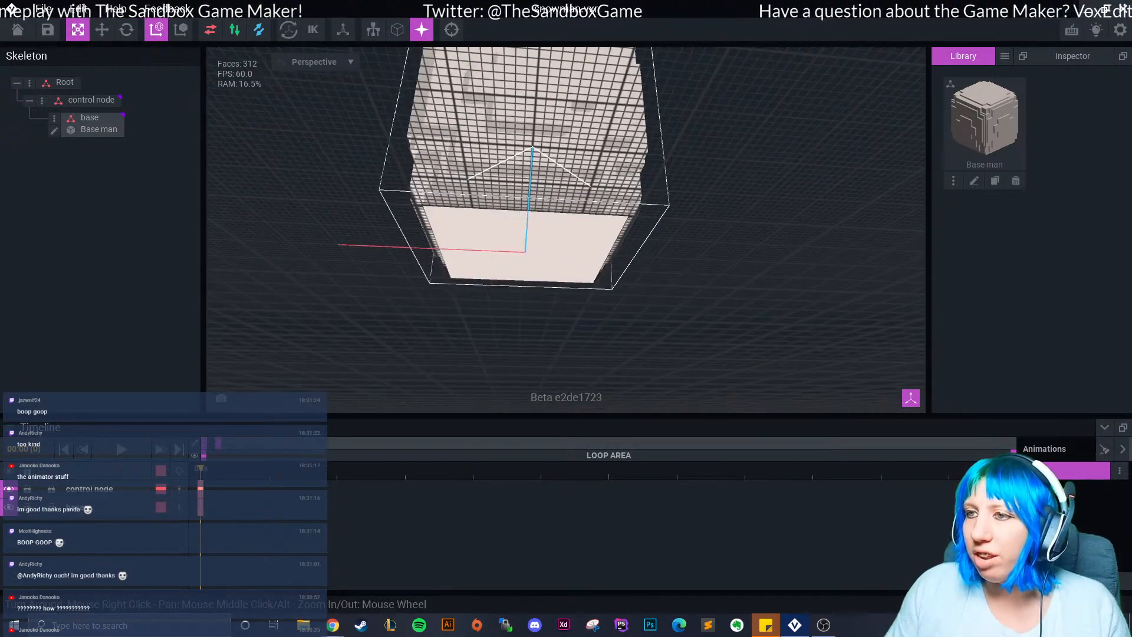
scroll(513, 177, "up", 5)
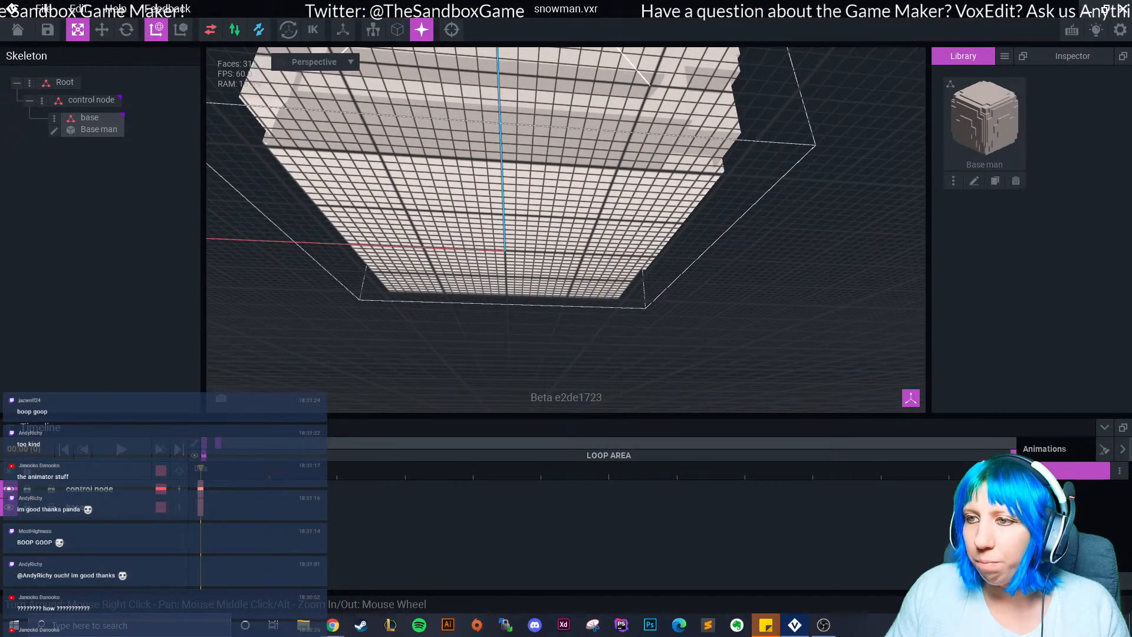
right_click_drag(513, 171, 530, 280)
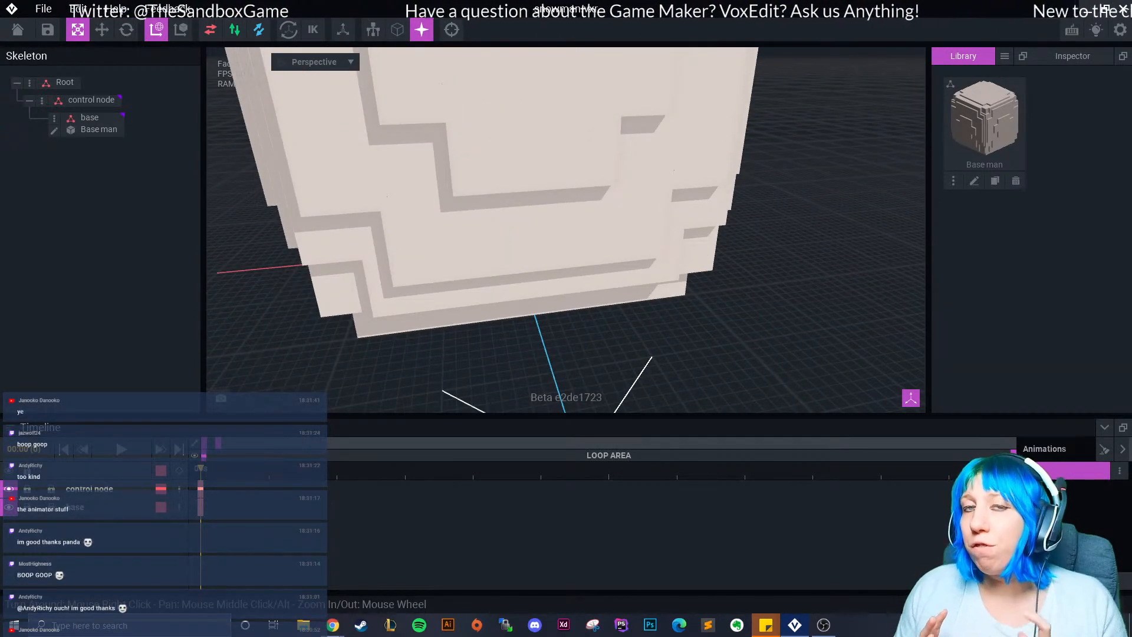
scroll(530, 254, "down", 5)
right_click_drag(530, 236, 567, 260)
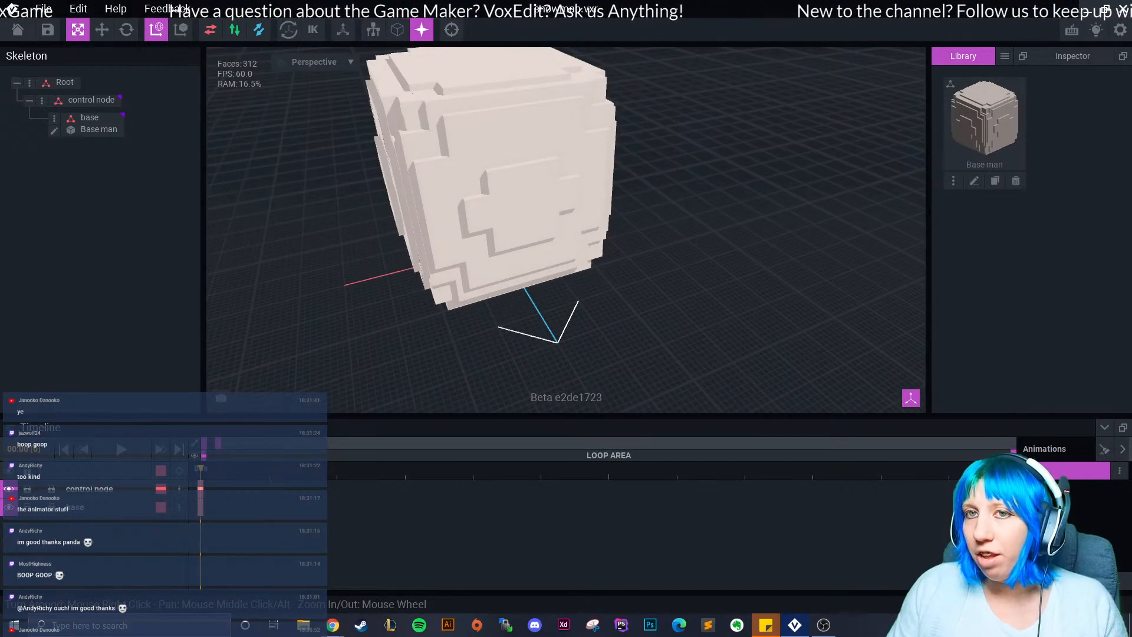
left_click(29, 84)
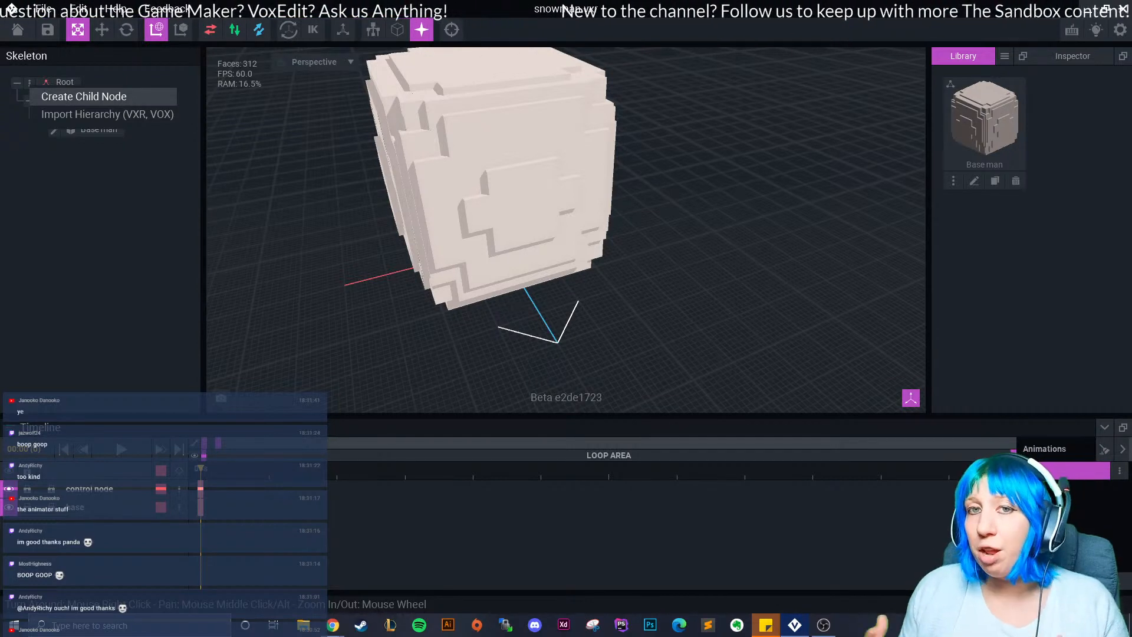
left_click(84, 97)
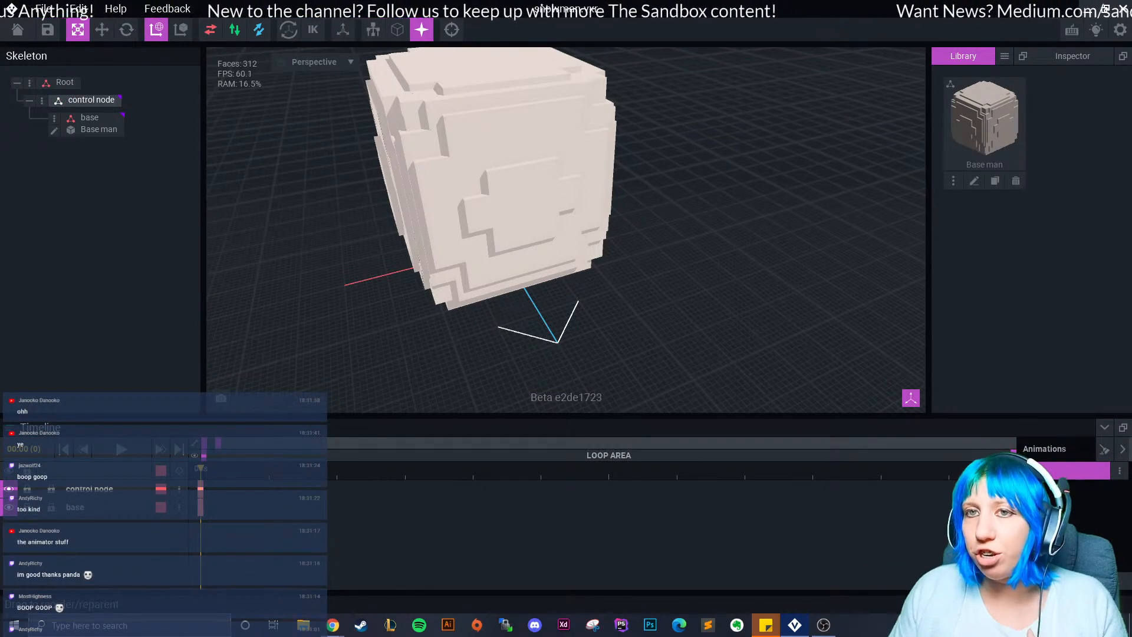
left_click(29, 84)
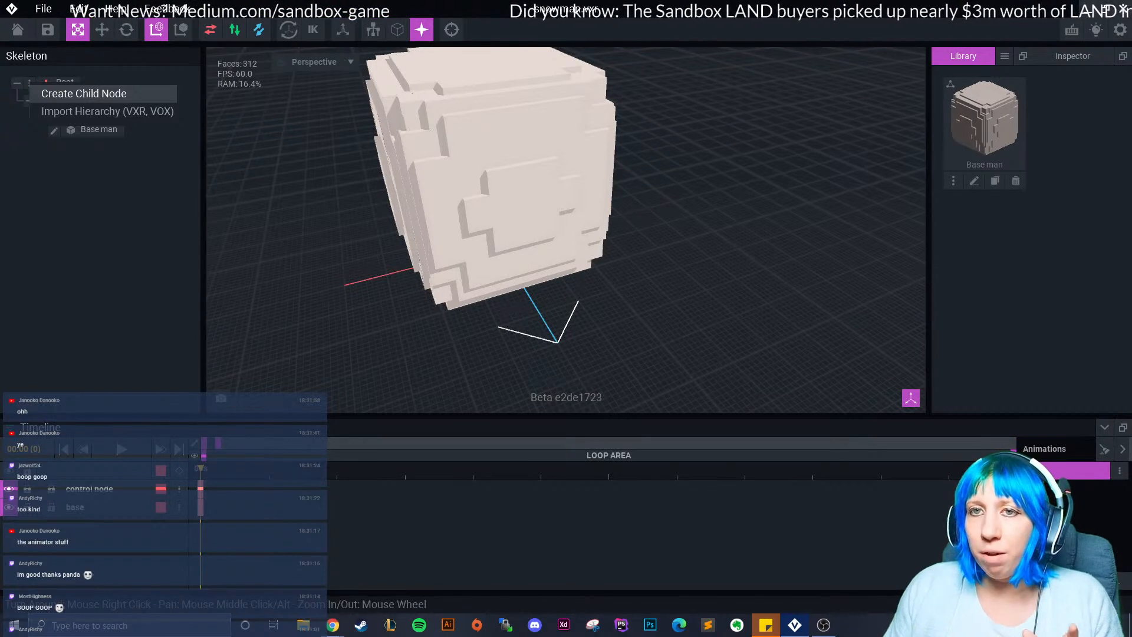
left_click(30, 83)
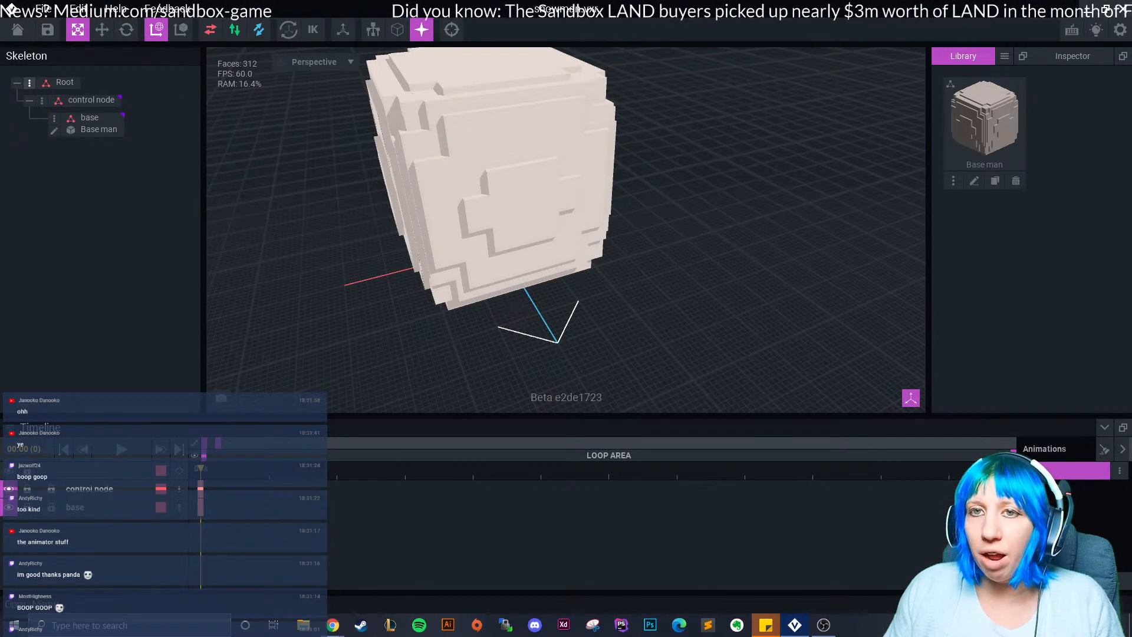
left_click(29, 84)
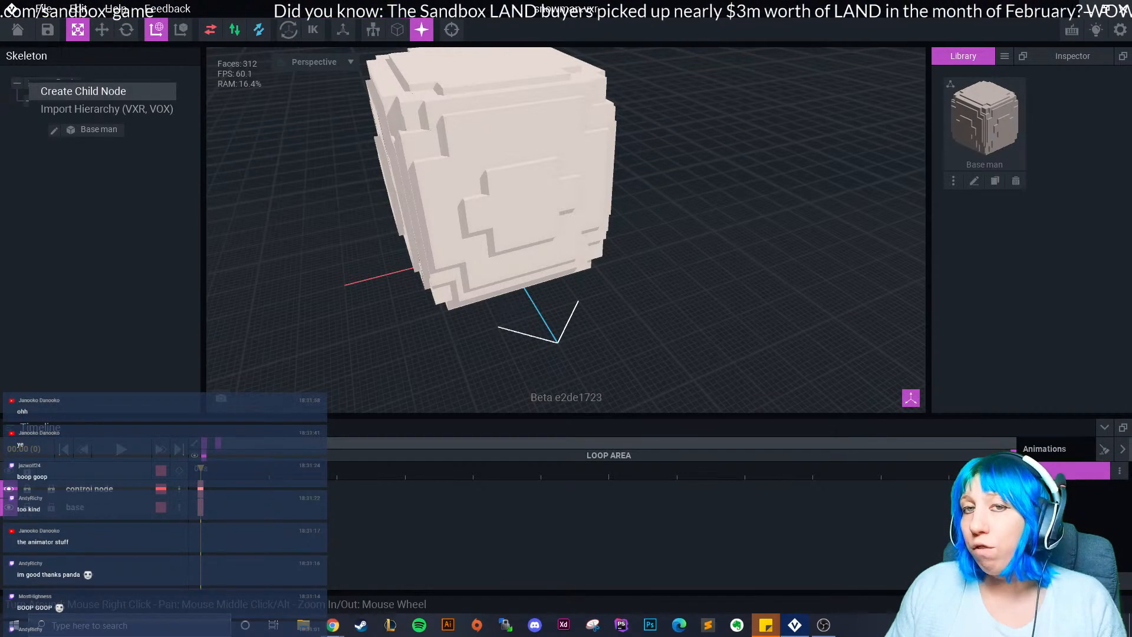
left_click(83, 91)
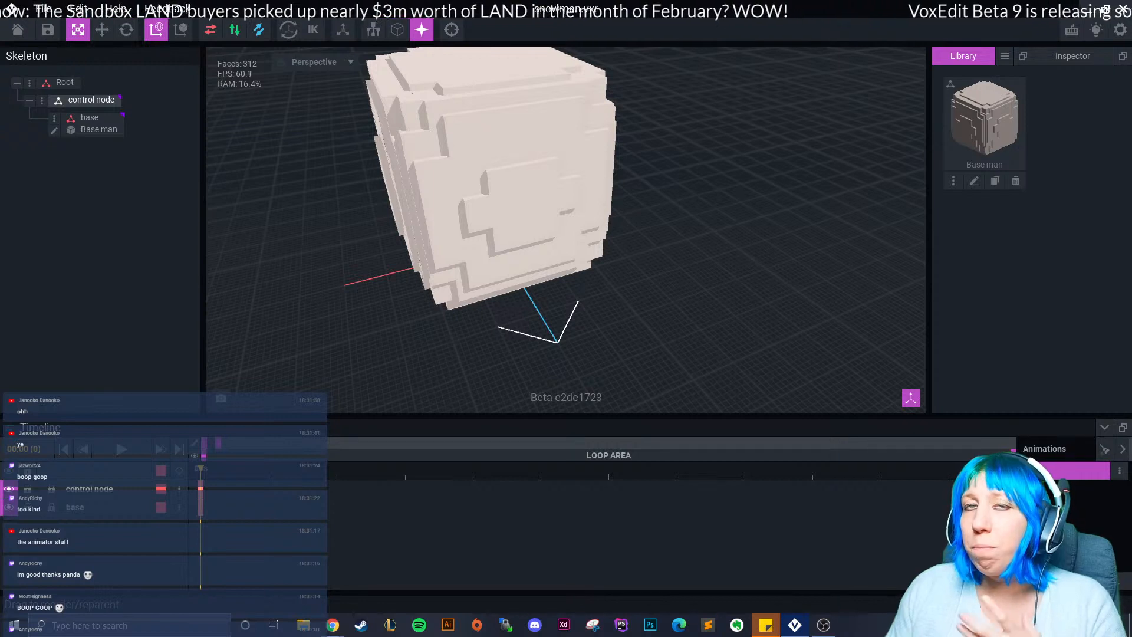
left_click(88, 100)
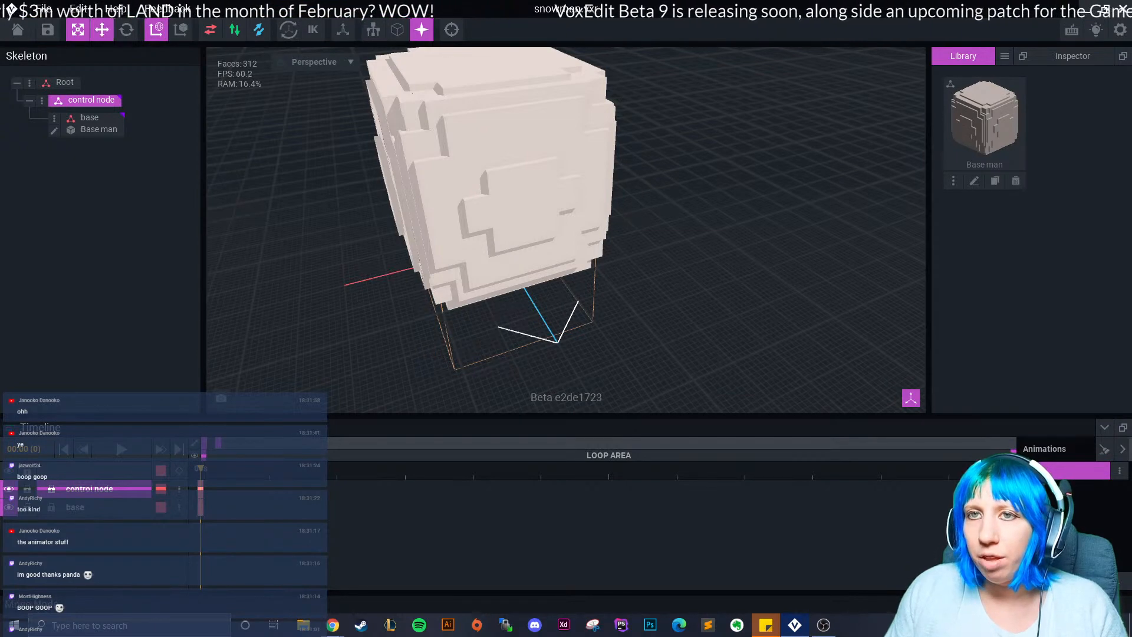
left_click(102, 29)
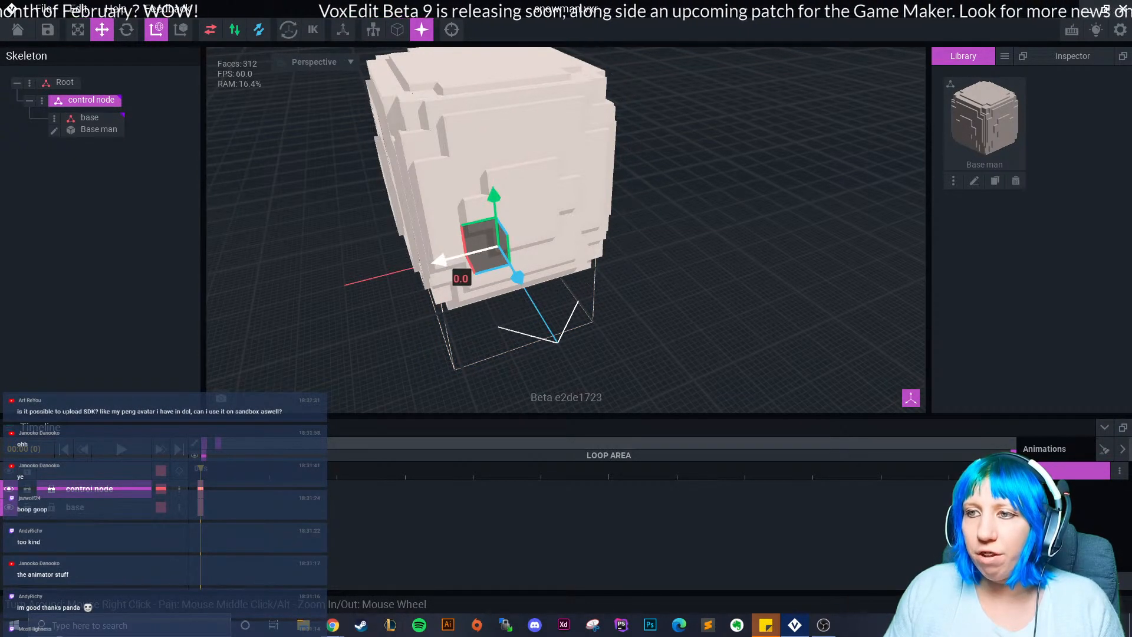
mouse_move(454, 255)
left_mouse_down()
mouse_move(351, 275)
mouse_move(583, 240)
mouse_move(483, 264)
mouse_move(661, 260)
mouse_move(413, 313)
mouse_move(462, 261)
mouse_move(454, 257)
left_mouse_up()
key("ctrl+z")
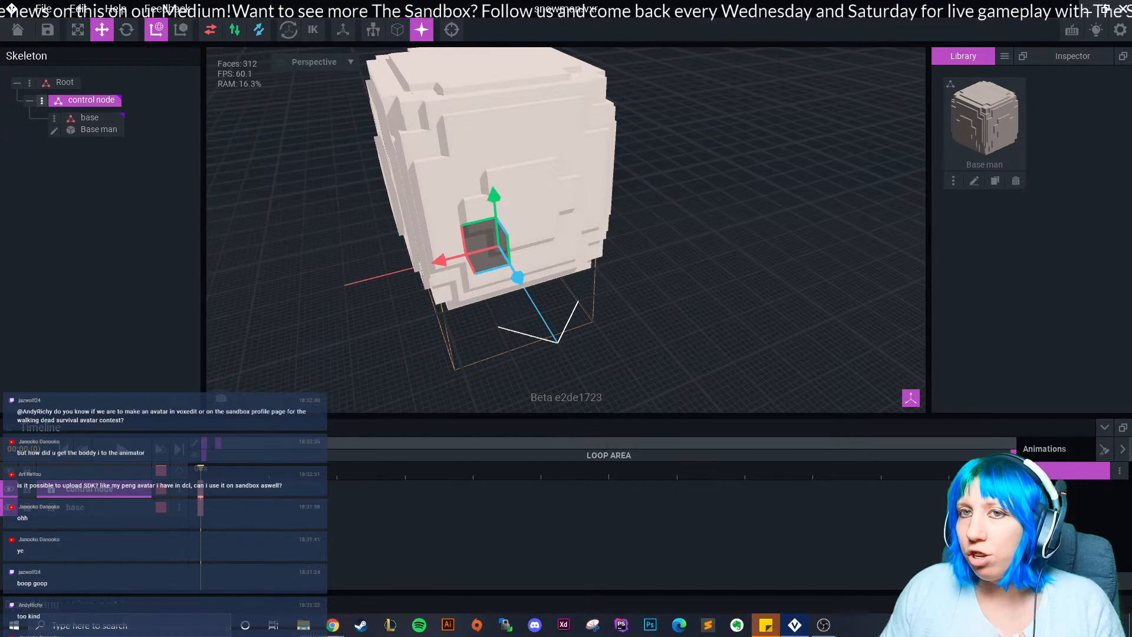
Select the base node and try dragging the Base man library tile onto the skeleton.
left_click(41, 100)
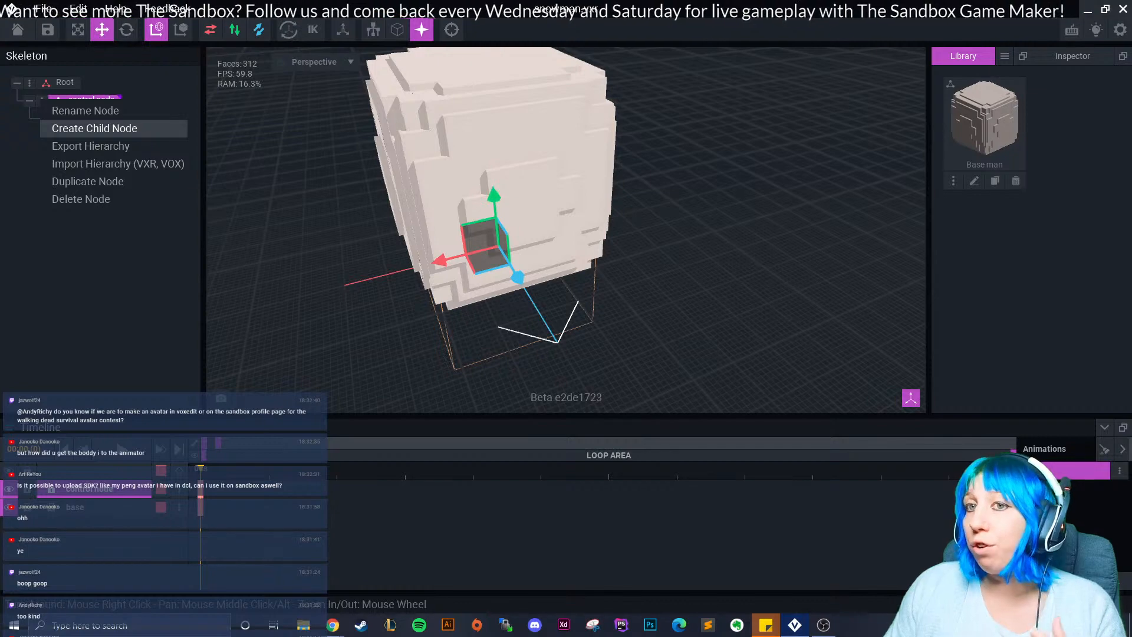
left_click(194, 131)
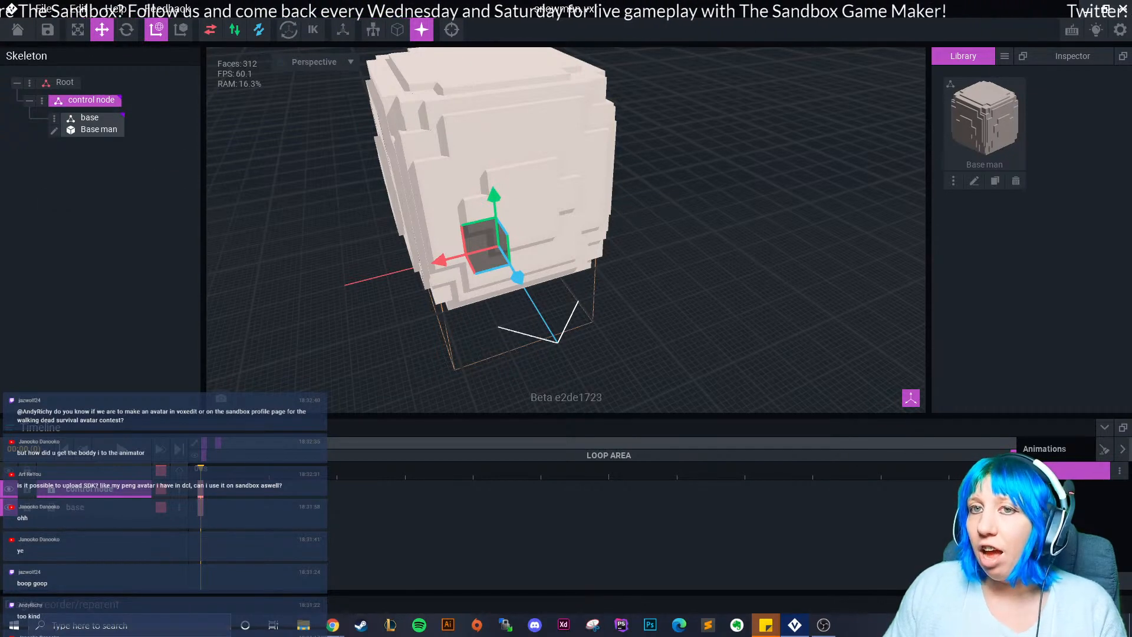
left_click(93, 124)
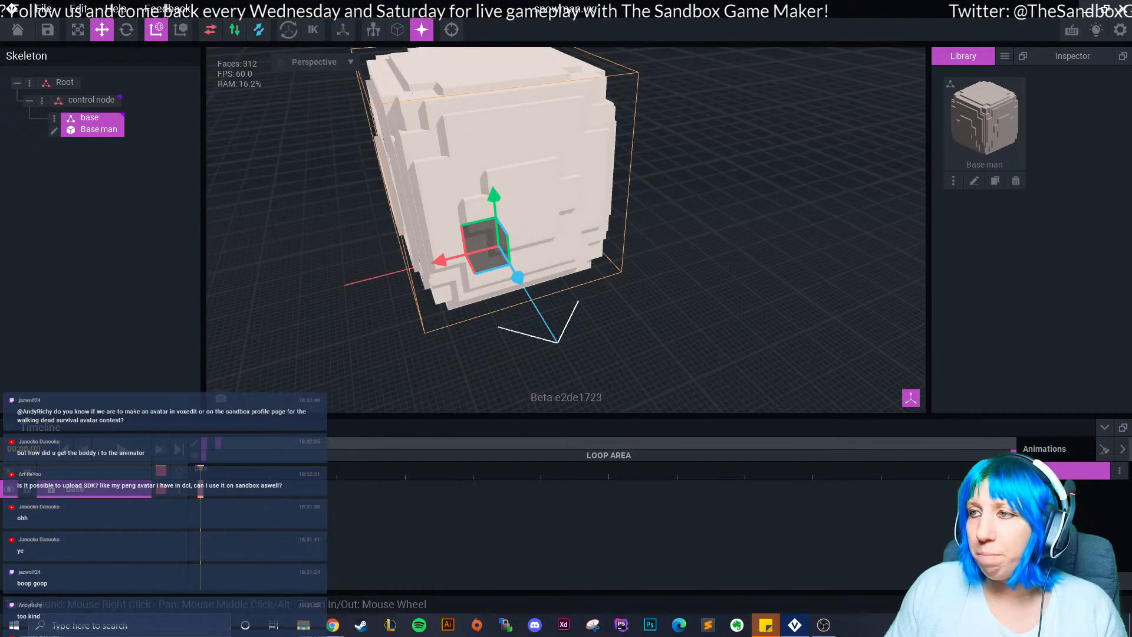
left_click_drag(984, 118, 872, 224)
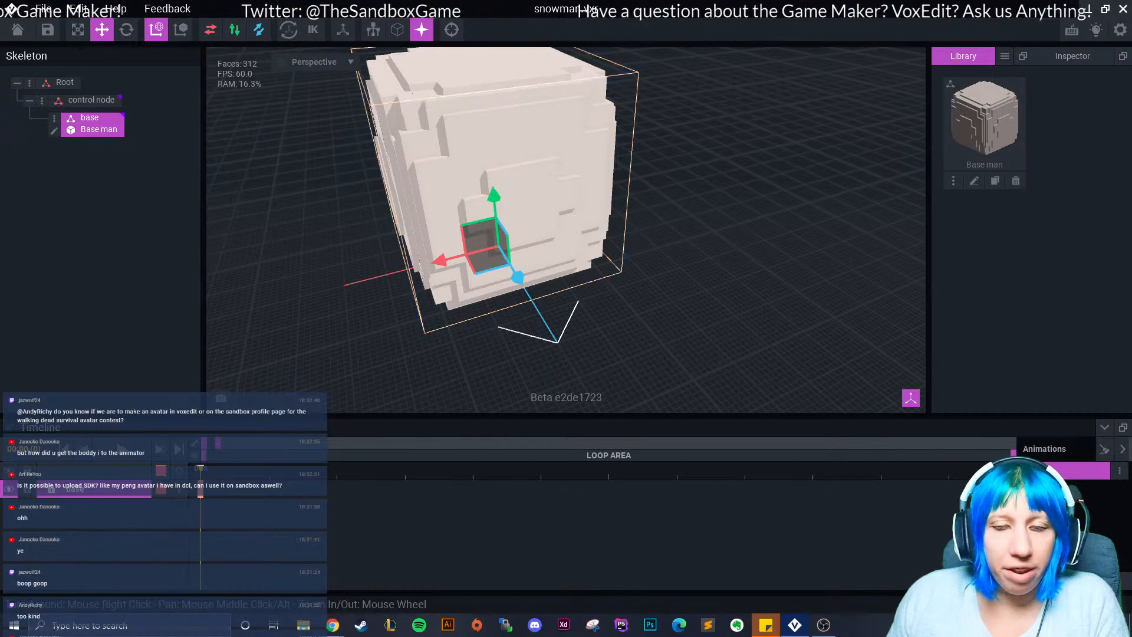
mouse_move(984, 119)
left_mouse_down()
mouse_move(489, 195)
mouse_move(64, 157)
mouse_move(86, 129)
mouse_move(847, 143)
mouse_move(975, 130)
mouse_move(607, 247)
mouse_move(73, 125)
mouse_move(992, 133)
mouse_move(984, 124)
left_mouse_up()
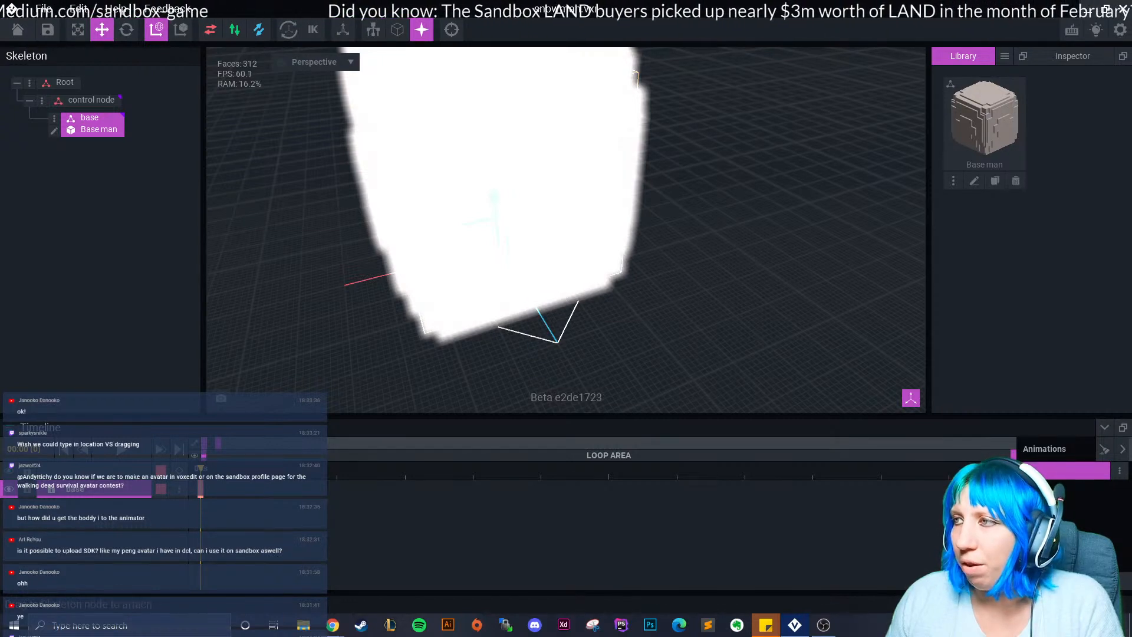
left_click_drag(979, 133, 944, 156)
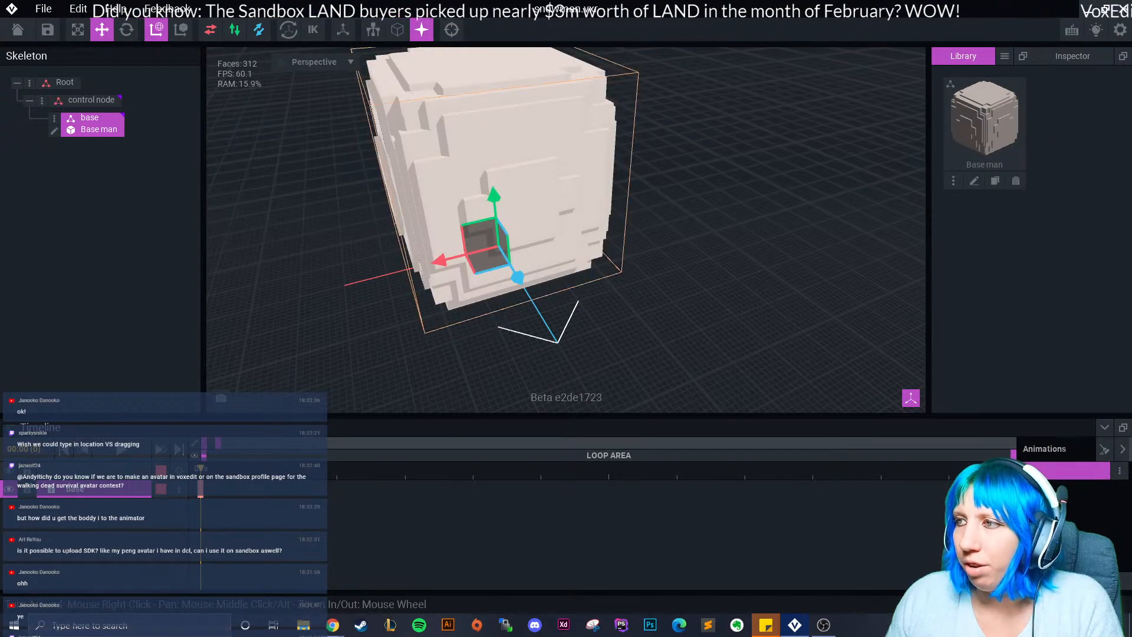
Reframe the view to an angled look at the cube and open the base node's options.
scroll(707, 206, "down", 4)
right_click_drag(755, 206, 695, 206)
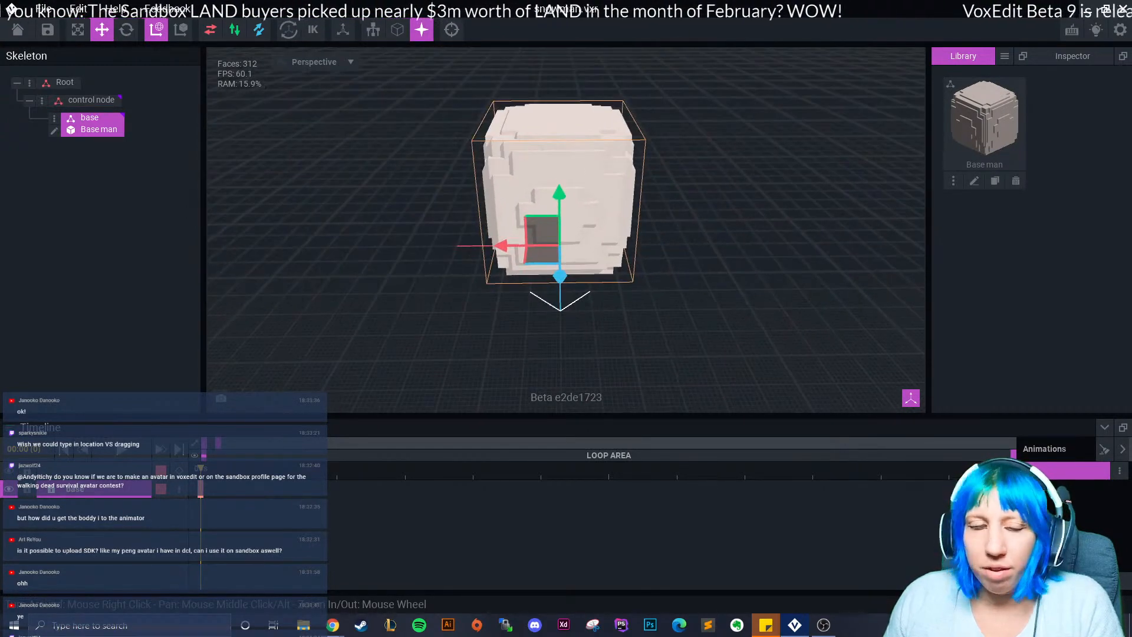
left_click(696, 207)
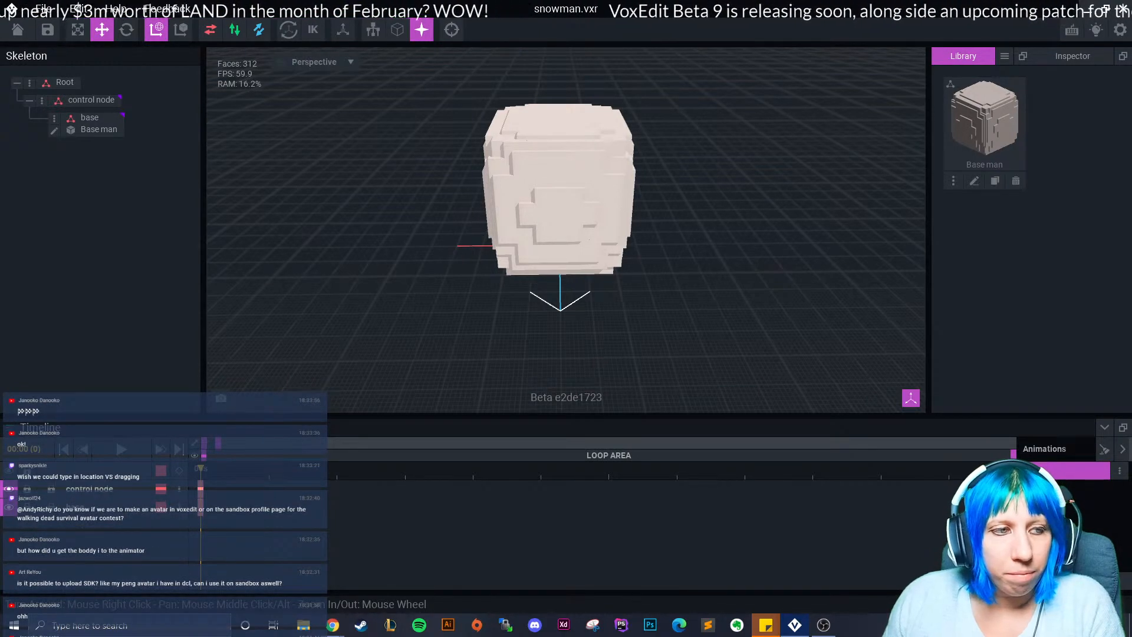
right_click_drag(696, 206, 749, 207)
scroll(749, 206, "up", 3)
middle_click_drag(749, 206, 645, 244)
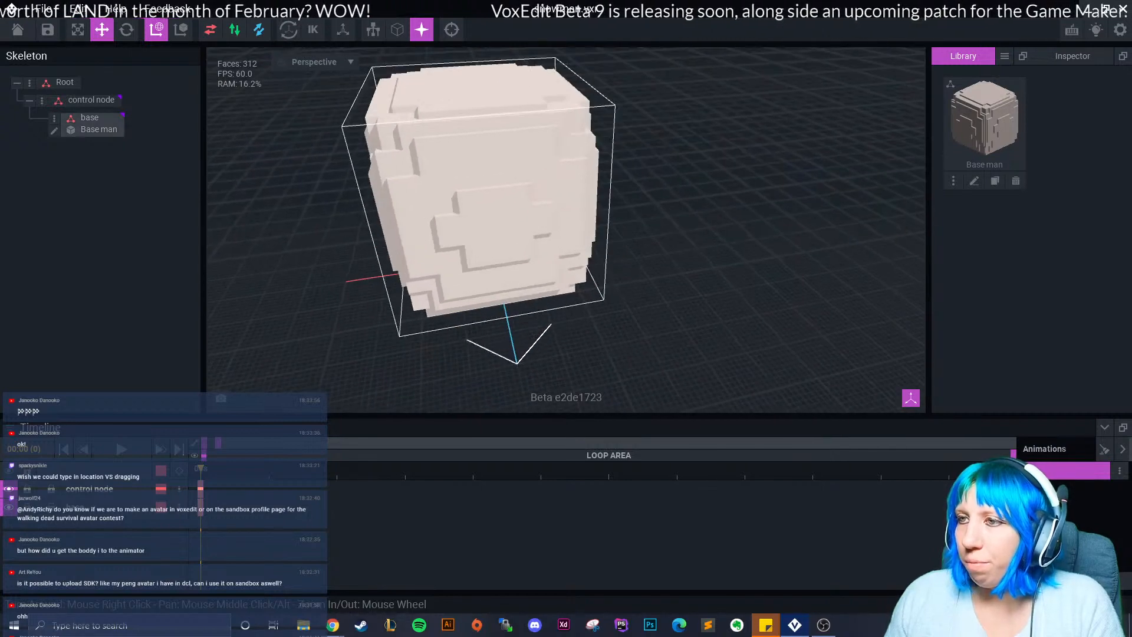
left_click(55, 118)
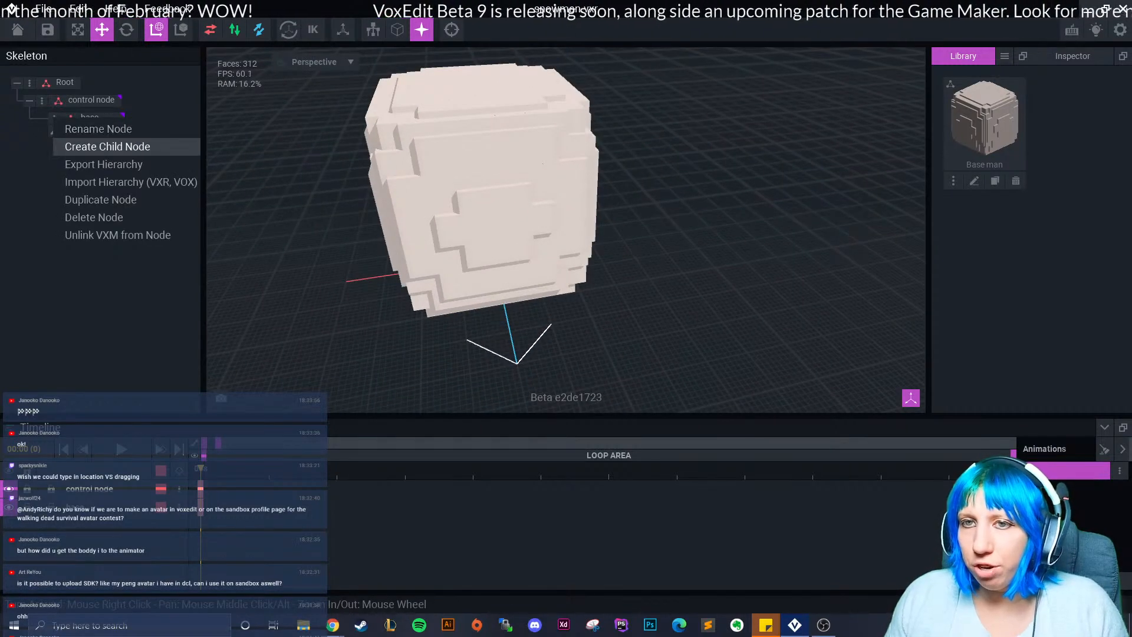
Create a 'body' child node under base and a 'head' child under body.
left_click(98, 146)
type("mid")
key("BackSpace")
key("BackSpace")
key("BackSpace")
type("body")
key("Return")
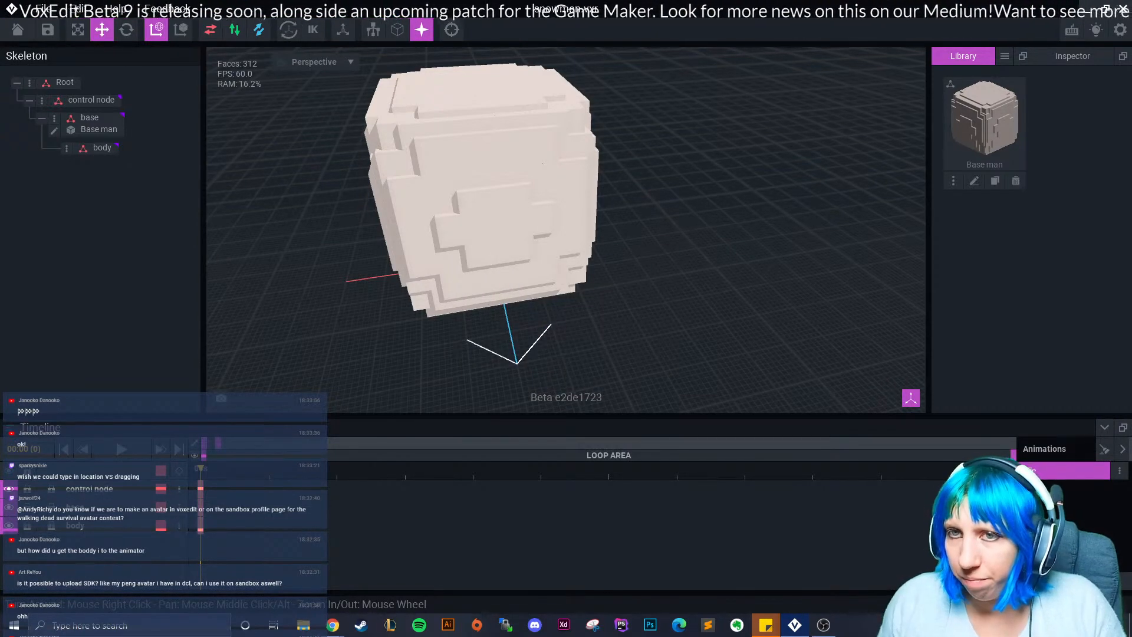
left_click(67, 148)
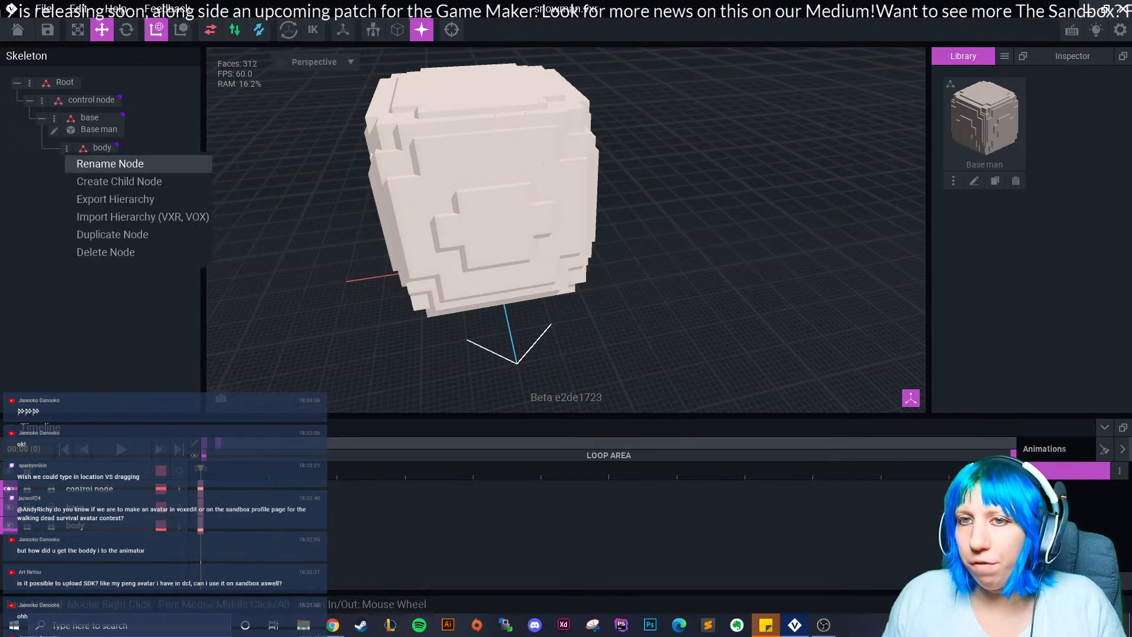
left_click(112, 183)
type("head")
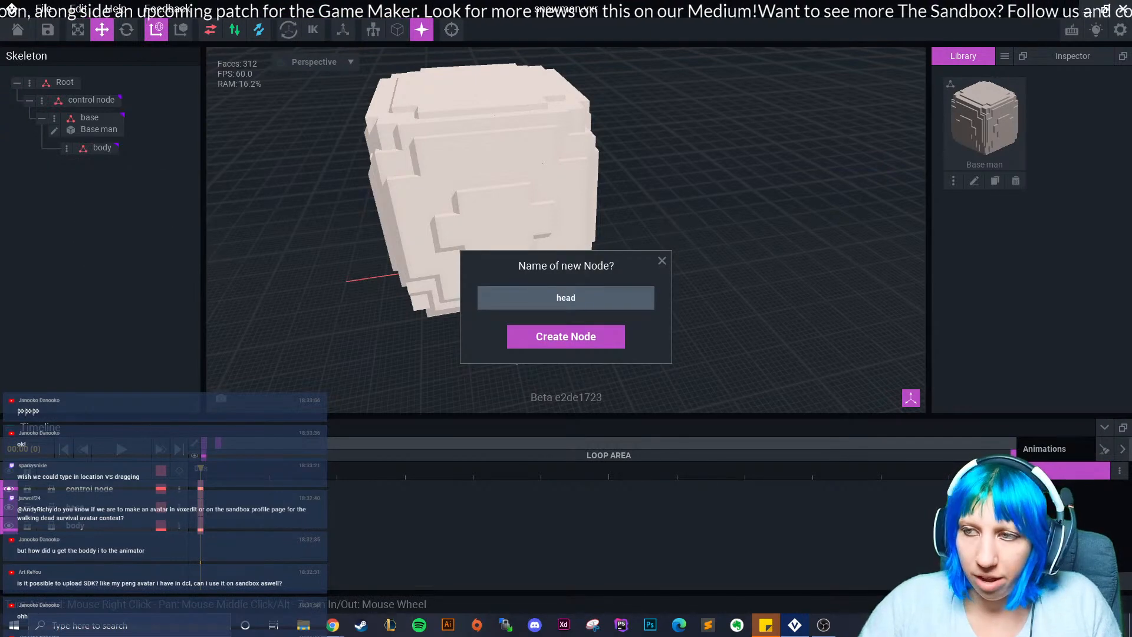
key("Return")
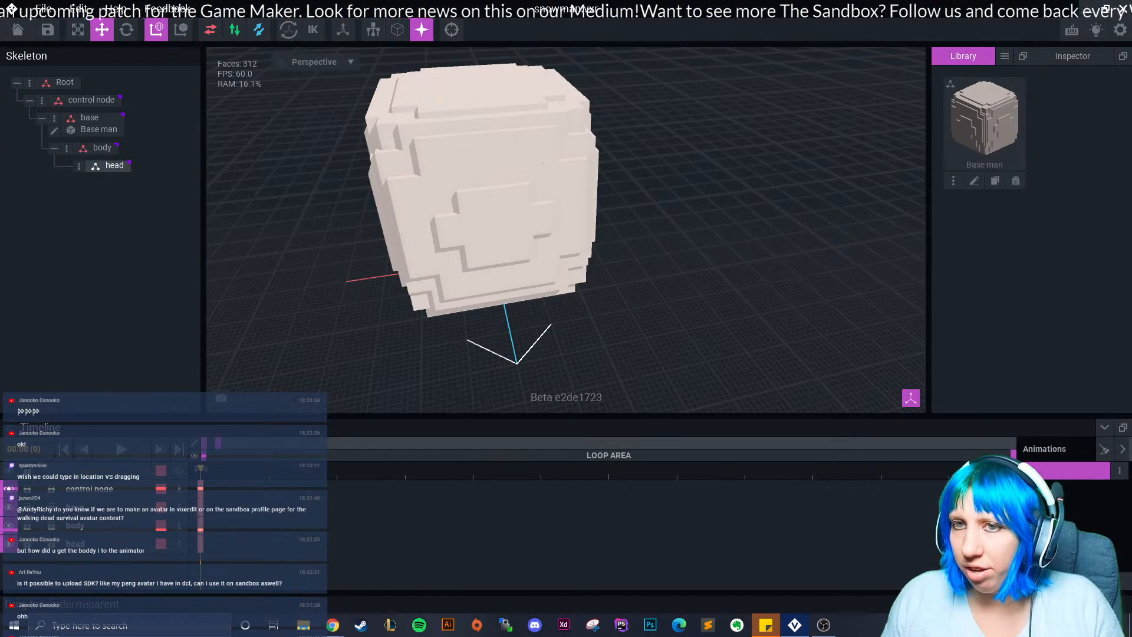
Undo those nodes and add a 'body' child node under the control node instead.
key("ctrl+z")
key("ctrl+z")
left_click(42, 100)
left_click(98, 131)
type("body")
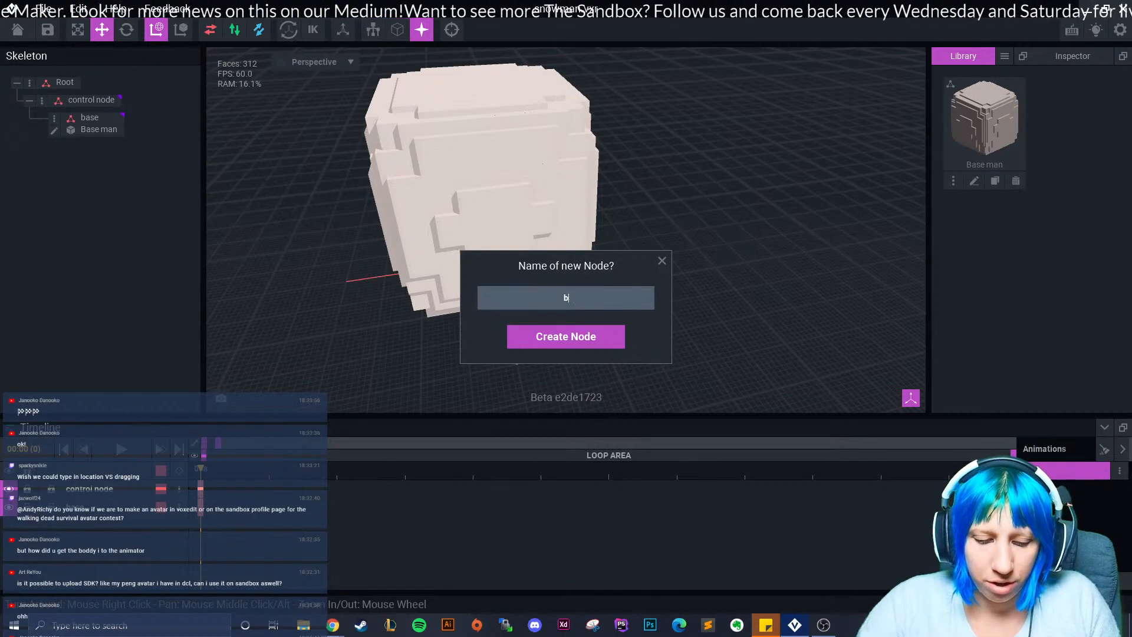
key("Return")
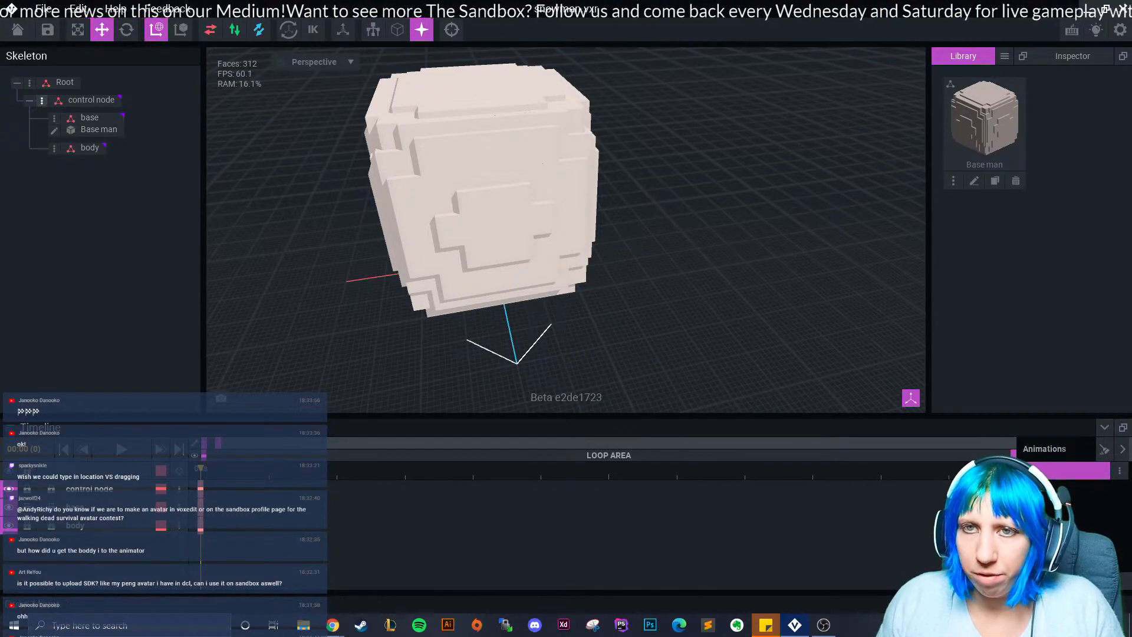
Add a second child node under the control node, meant as the head node.
left_click(42, 101)
left_click(94, 132)
type("base")
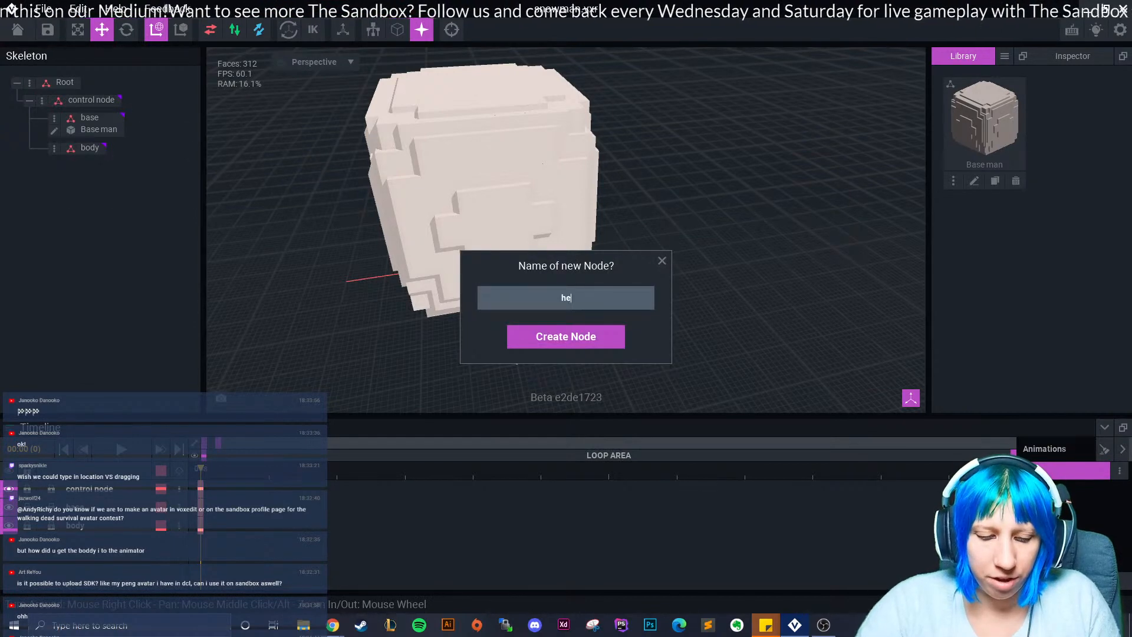
key("Return")
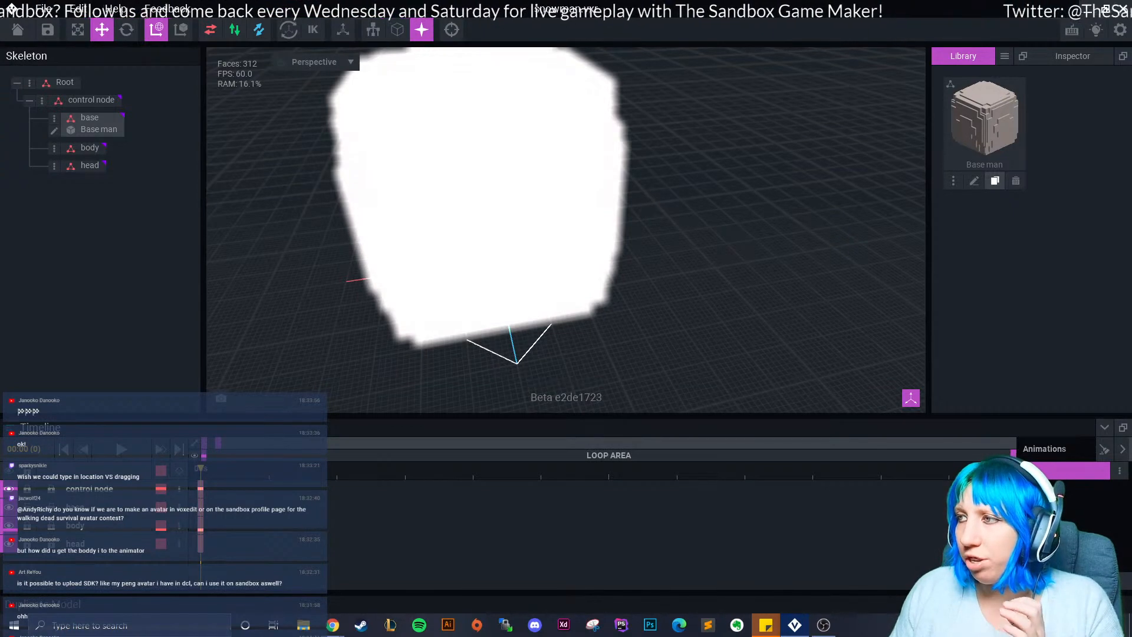
Clone the Base man model in the Library as 'body'.
left_click(994, 181)
type("body")
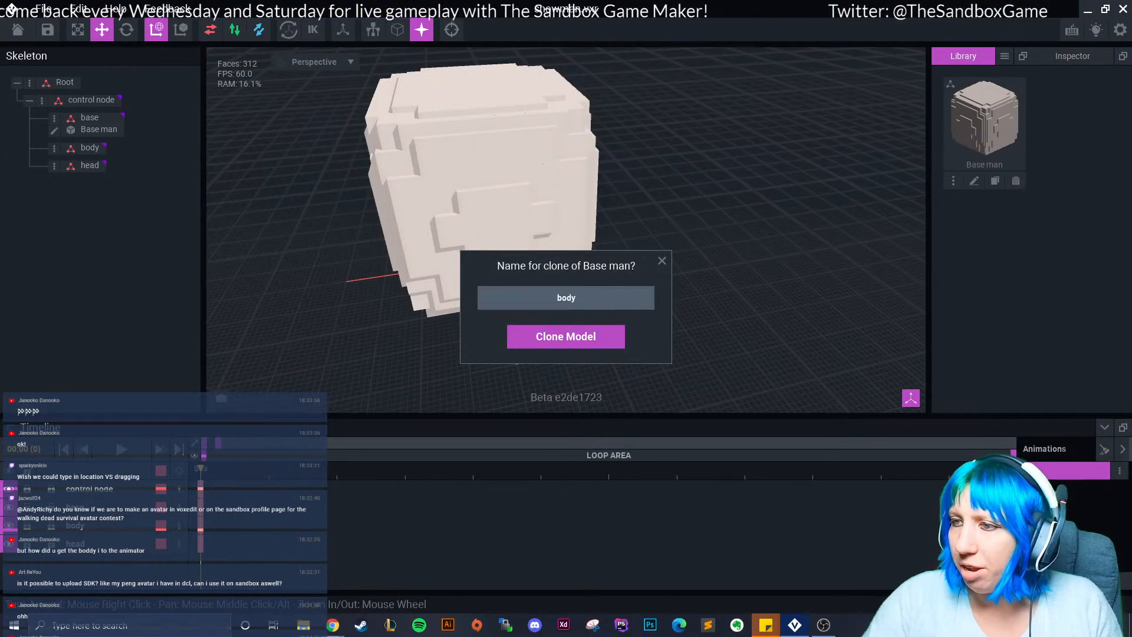
key("Return")
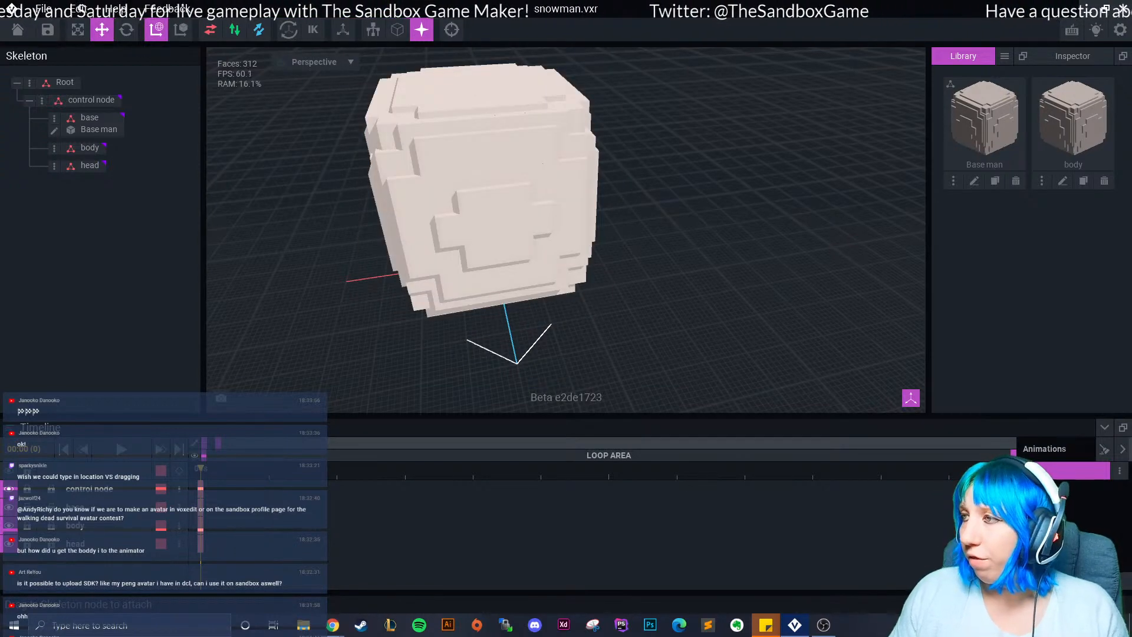
Attach the body model to the body node, raise it above the base, and open it for editing.
left_click_drag(1073, 118, 88, 149)
left_click_drag(467, 135, 464, 109)
scroll(512, 318, "down", 3)
middle_click_drag(501, 300, 511, 328)
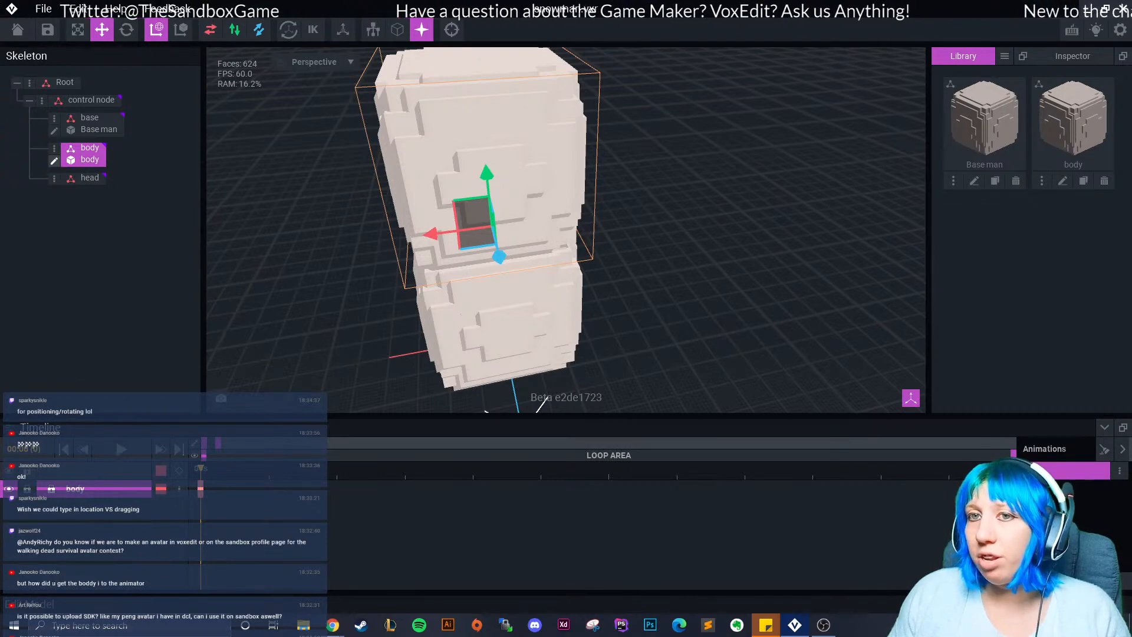
left_click(53, 161)
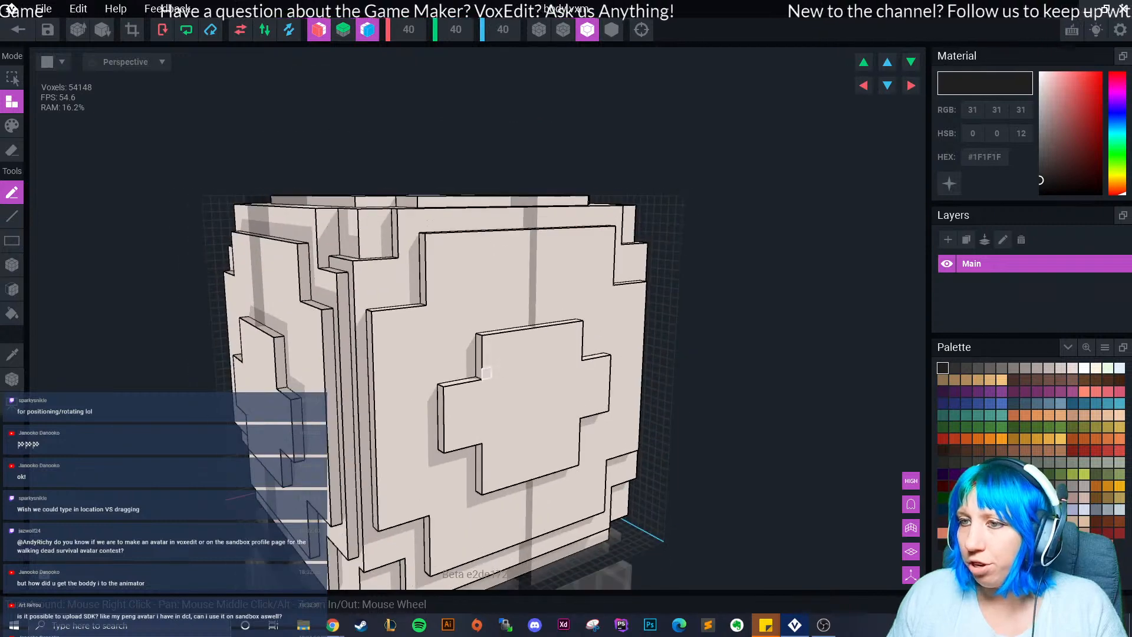
In Erase mode, strip the bottom-strip layers from two adjacent faces of the body cube.
left_click(12, 289)
left_click(12, 149)
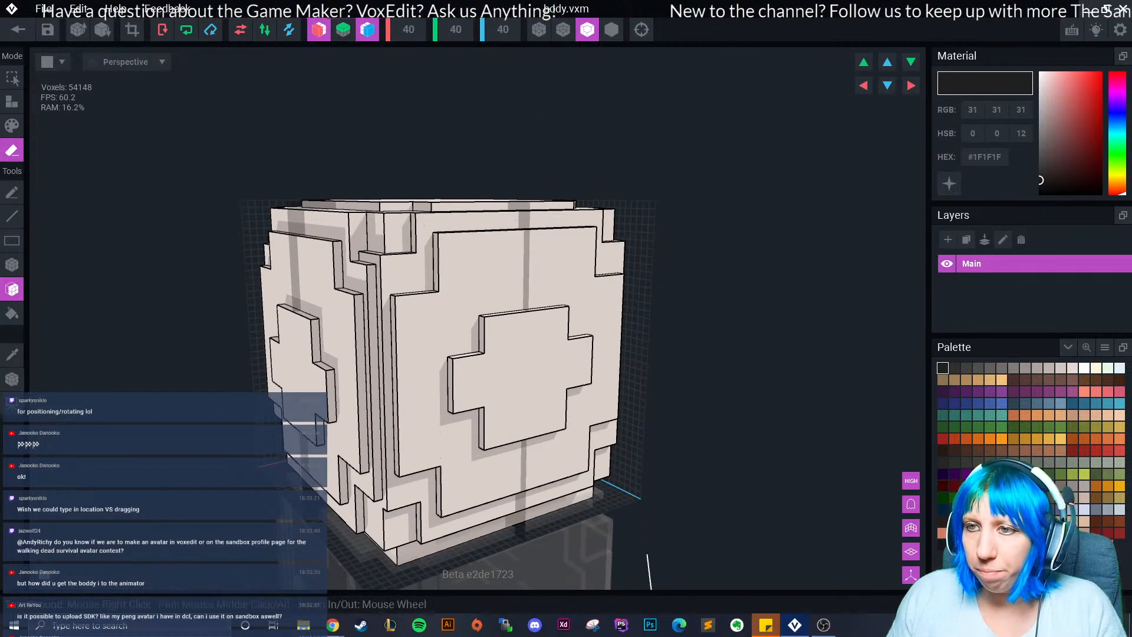
right_click_drag(136, 348, 253, 319)
scroll(242, 354, "down", 3)
scroll(434, 347, "up", 3)
middle_click_drag(425, 442, 418, 354)
mouse_move(419, 354)
right_mouse_down()
mouse_move(417, 317)
mouse_move(460, 345)
mouse_move(461, 318)
mouse_move(423, 340)
right_mouse_up()
left_click(416, 318)
left_click(417, 320)
left_click(418, 322)
left_click(455, 333)
left_click(455, 333)
left_click(456, 334)
left_click(456, 335)
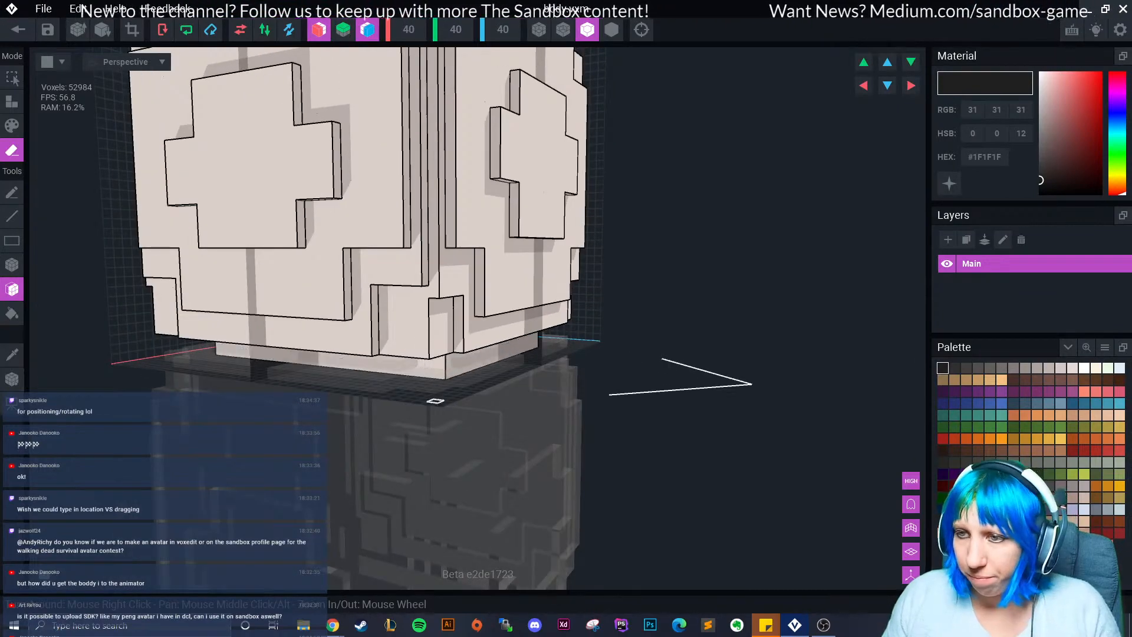
mouse_move(425, 399)
right_mouse_down()
mouse_move(380, 376)
mouse_move(448, 400)
mouse_move(419, 389)
right_mouse_up()
Erase the lower corner and strip the face borders and cross relief layers on both faces.
left_click(386, 345)
mouse_move(385, 344)
right_mouse_down()
mouse_move(363, 365)
mouse_move(407, 369)
mouse_move(327, 358)
right_mouse_up()
left_click(407, 369)
left_click(405, 369)
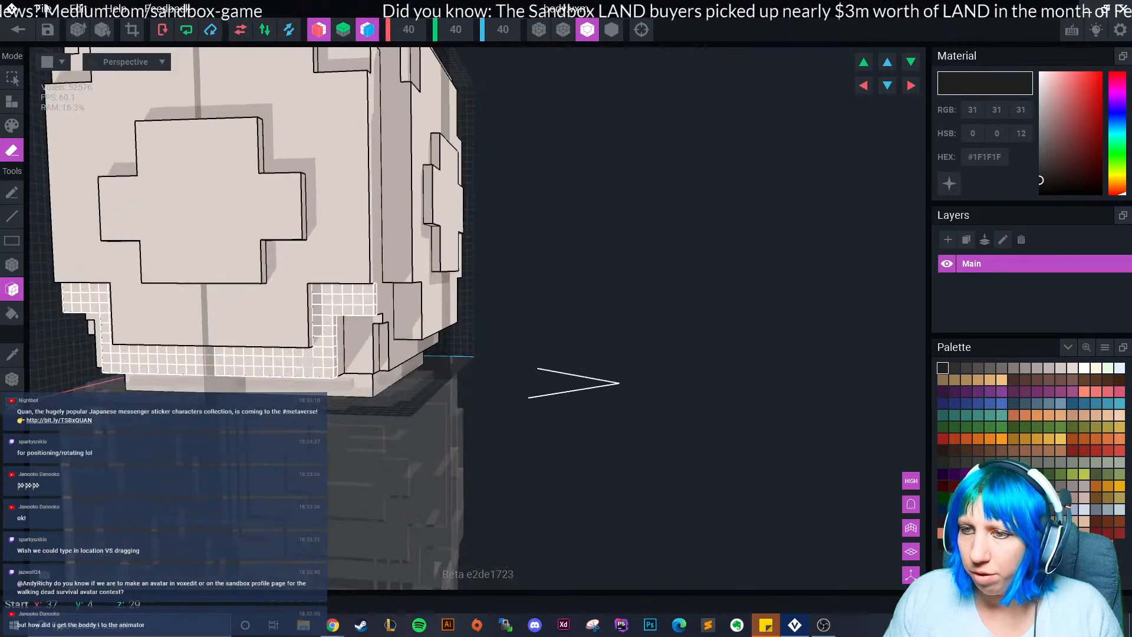
left_click(330, 272)
left_click(331, 272)
right_click_drag(330, 273, 437, 306)
left_click(451, 311)
left_click(485, 225)
left_click(485, 225)
right_click_drag(485, 225, 263, 235)
left_click(263, 235)
left_click(263, 235)
middle_click_drag(263, 236, 253, 407)
mouse_move(282, 325)
right_mouse_down()
mouse_move(334, 242)
mouse_move(419, 198)
mouse_move(407, 236)
right_mouse_up()
Erase the raised top plate and its notch, lowering the top face by one layer.
left_click(371, 213)
left_click(371, 214)
left_click(419, 199)
key("ctrl+z")
left_click(414, 201)
left_click(367, 178)
left_click(369, 183)
left_click(371, 189)
left_click(374, 197)
left_click(376, 204)
left_click(378, 210)
left_click(381, 217)
left_click(383, 223)
left_click(385, 225)
mouse_move(385, 225)
right_mouse_down()
mouse_move(414, 288)
mouse_move(394, 282)
mouse_move(429, 293)
mouse_move(417, 305)
mouse_move(367, 306)
mouse_move(327, 364)
mouse_move(337, 356)
mouse_move(357, 382)
mouse_move(492, 369)
mouse_move(495, 380)
right_mouse_up()
With Box erase, cut strips along the top edges and mirrored notches at the top corners.
left_click(328, 363)
scroll(493, 369, "up", 2)
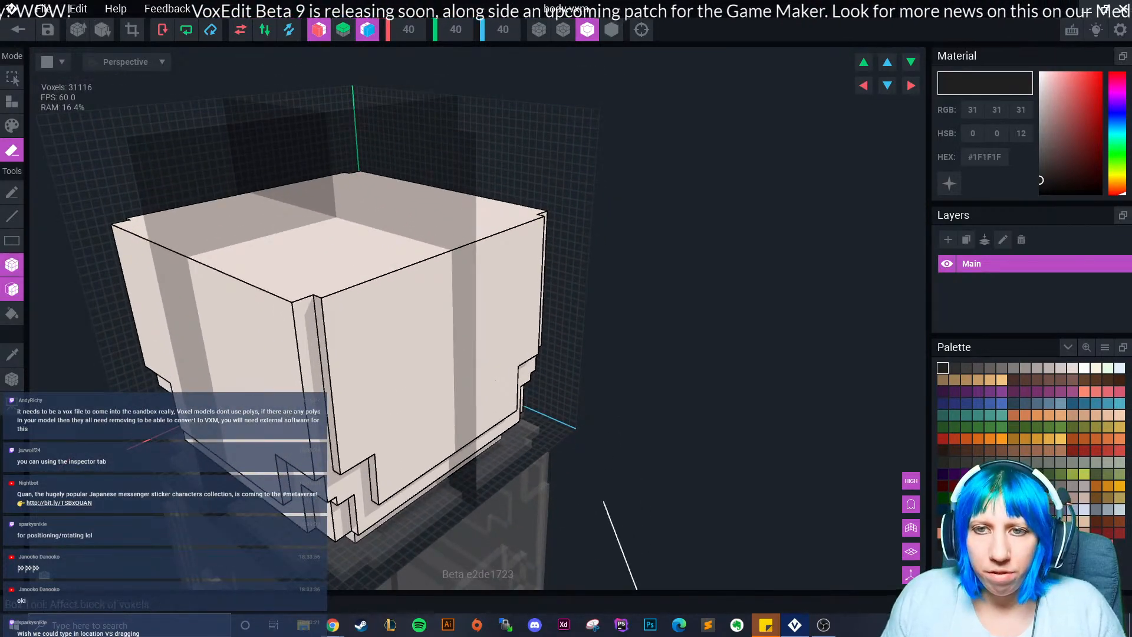
left_click(13, 267)
mouse_move(228, 318)
right_mouse_down()
mouse_move(263, 306)
mouse_move(281, 323)
right_mouse_up()
left_click_drag(119, 307, 494, 332)
right_click_drag(690, 339, 574, 352)
mouse_move(573, 338)
left_mouse_down()
mouse_move(738, 306)
mouse_move(719, 295)
left_mouse_up()
mouse_move(693, 321)
right_mouse_down()
mouse_move(737, 339)
mouse_move(581, 346)
right_mouse_up()
key("ctrl+z")
left_click_drag(556, 324, 722, 330)
right_click_drag(412, 318, 499, 332)
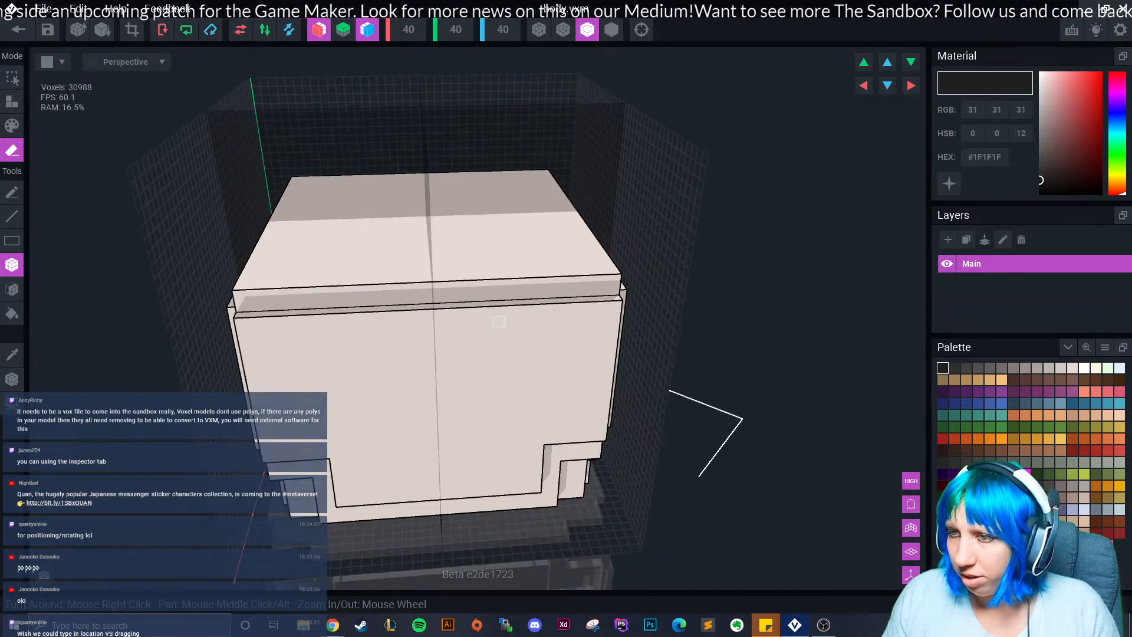
mouse_move(238, 295)
left_mouse_down()
mouse_move(395, 287)
mouse_move(377, 290)
left_mouse_up()
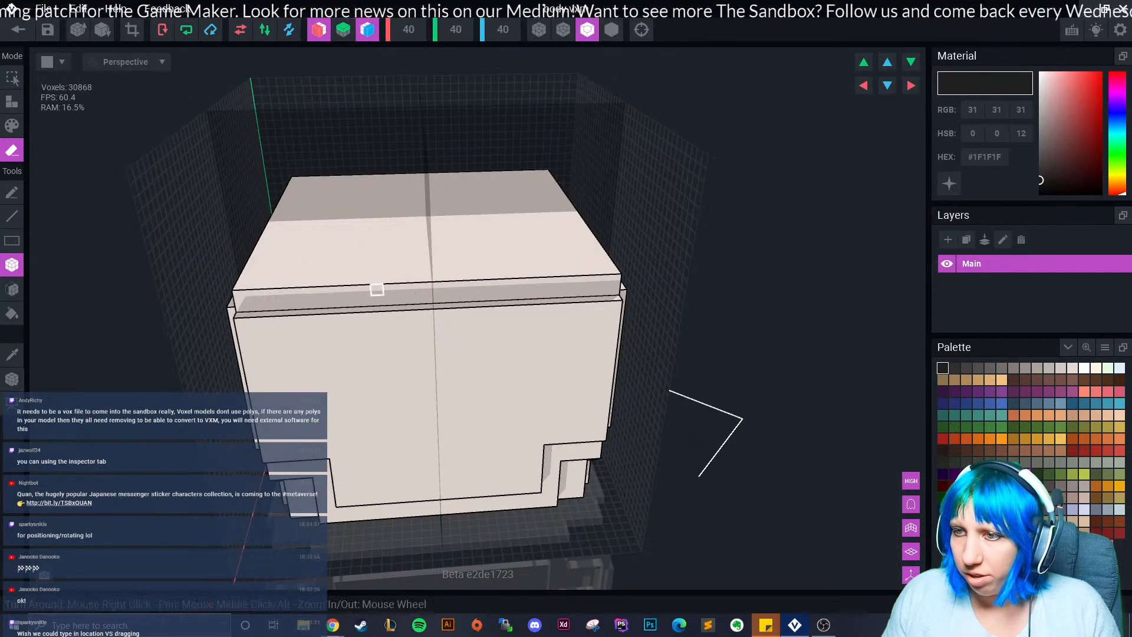
right_click_drag(377, 290, 353, 318)
mouse_move(248, 233)
left_mouse_down()
mouse_move(300, 290)
mouse_move(407, 286)
mouse_move(472, 260)
left_mouse_up()
right_click_drag(353, 275, 302, 219)
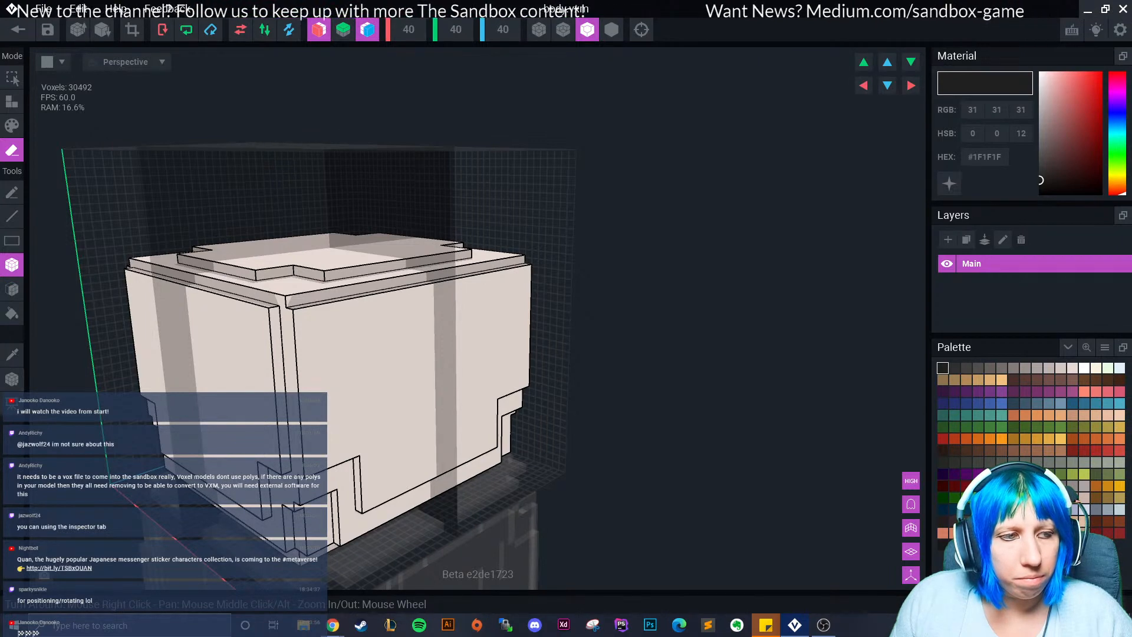
Cut a narrow left-edge strip and the front panel's upper and lower corners.
right_click_drag(203, 357, 261, 371)
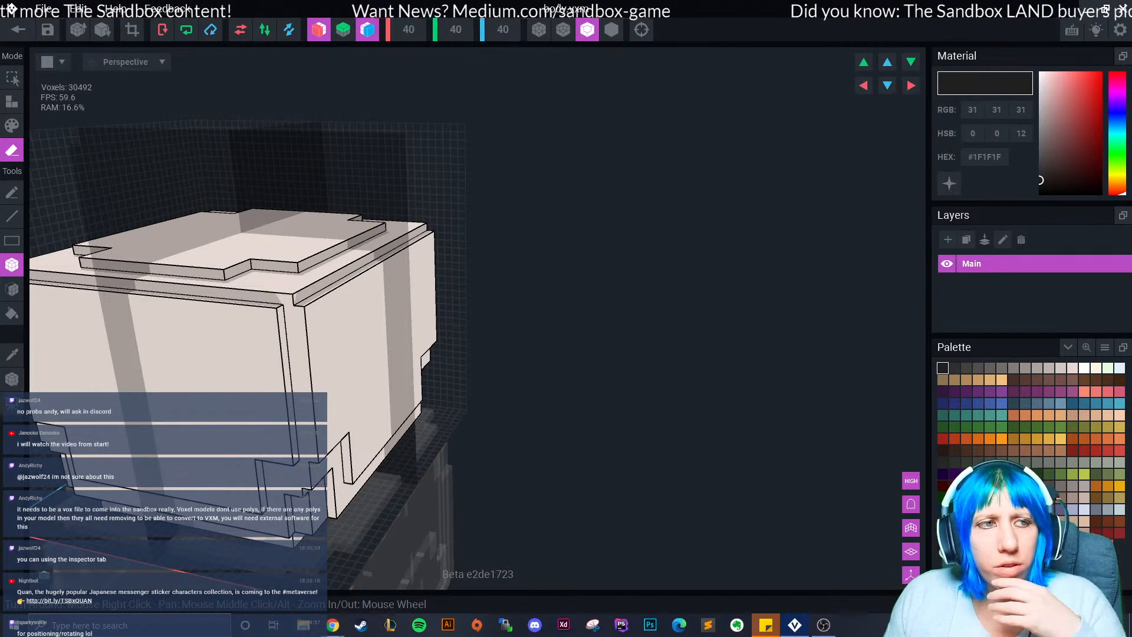
scroll(265, 330, "up", 4)
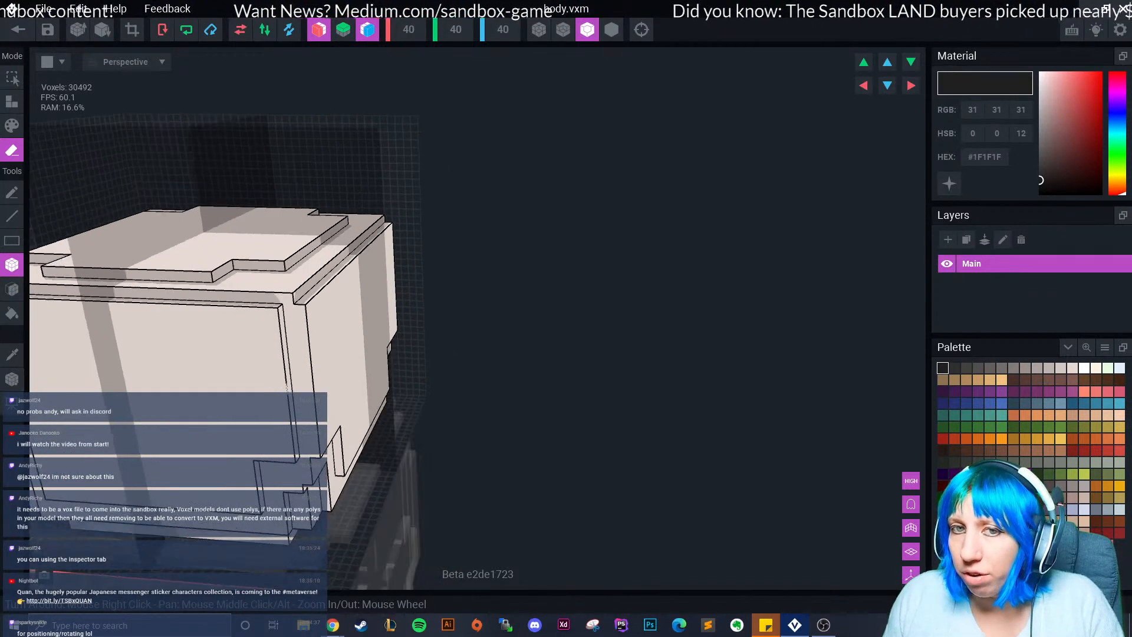
middle_click_drag(399, 308, 523, 258)
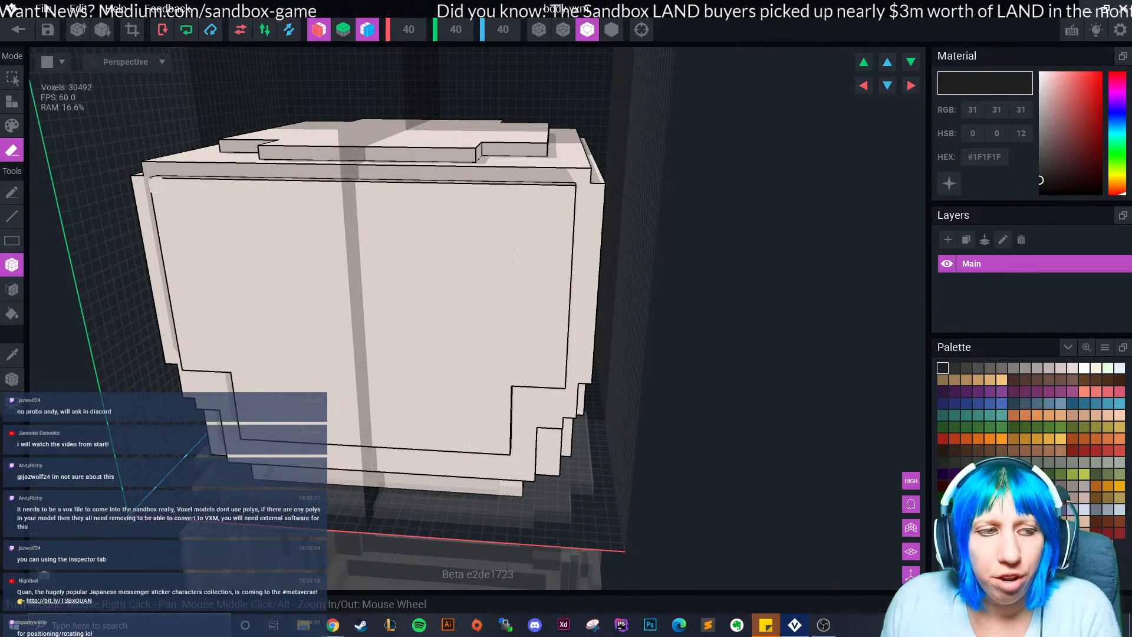
mouse_move(150, 182)
left_mouse_down()
mouse_move(180, 208)
mouse_move(187, 292)
left_mouse_up()
mouse_move(183, 186)
left_mouse_down()
mouse_move(475, 276)
mouse_move(464, 263)
left_mouse_up()
middle_click_drag(454, 260, 546, 196)
left_click_drag(289, 201, 335, 232)
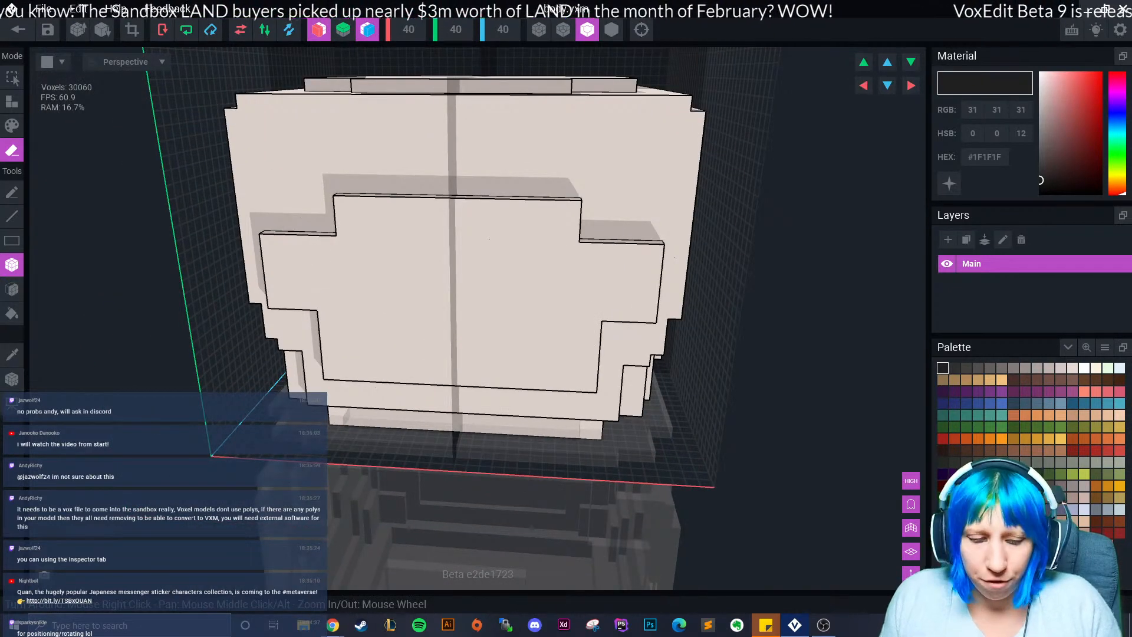
key("ctrl+z")
key("ctrl+z")
mouse_move(279, 116)
left_mouse_down()
mouse_move(335, 234)
mouse_move(317, 230)
left_mouse_up()
right_click_drag(317, 231, 333, 195)
left_click_drag(325, 317, 369, 387)
Notch the panel's inner corners, flatten the cross's side arms, and trim its top and bottom strips.
left_click_drag(346, 141, 361, 232)
right_click_drag(366, 255, 373, 286)
left_click_drag(360, 123, 370, 235)
mouse_move(272, 242)
left_mouse_down()
mouse_move(330, 309)
mouse_move(370, 311)
left_mouse_up()
left_click_drag(366, 383, 541, 332)
left_click_drag(367, 118, 546, 158)
Switch to Attach mode and sample the pale model colour #E7DAD4, discarding stray dark blocks.
left_click(546, 158)
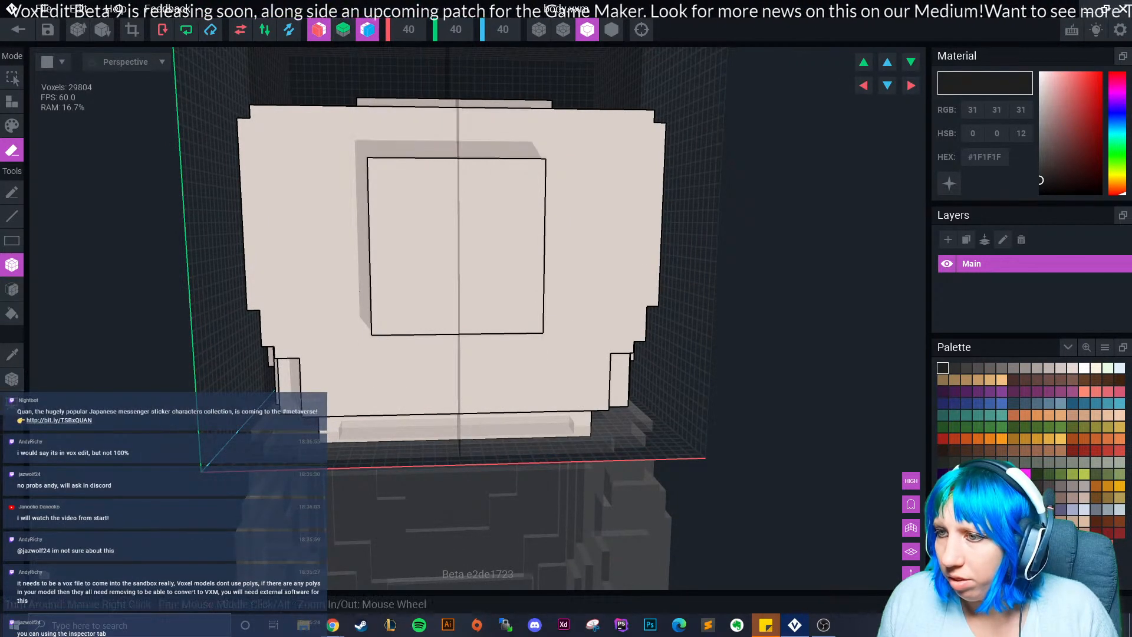
left_click(12, 102)
left_click_drag(362, 216, 325, 277)
key("ctrl+z")
left_click(11, 355)
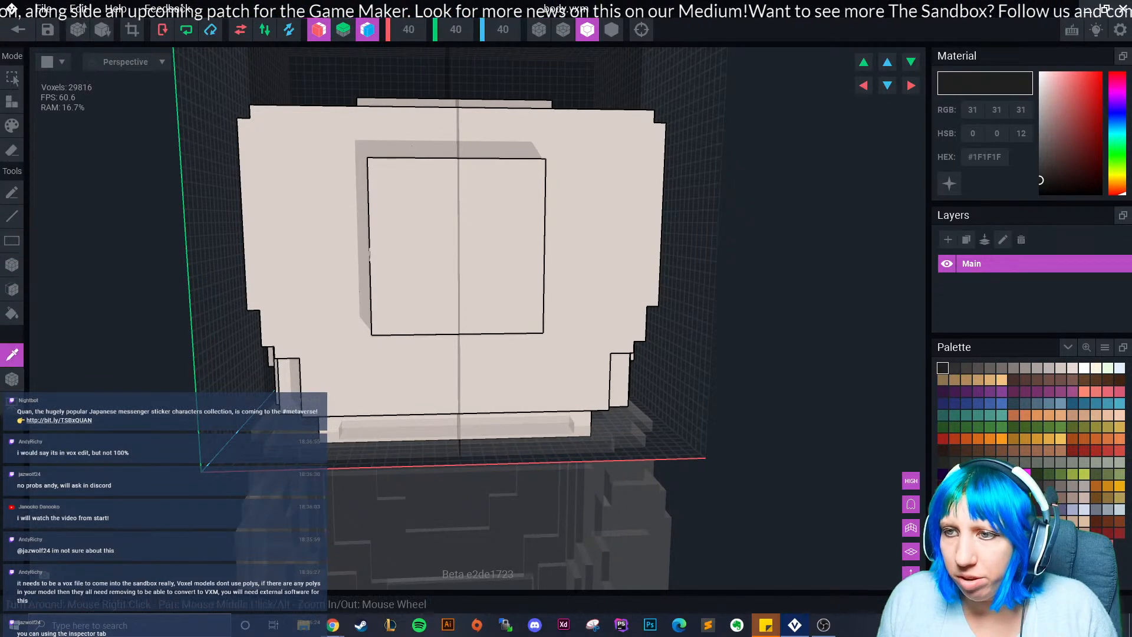
left_click(369, 253)
Box-add pale side, lower and upper blocks around the square to form a stepped cross.
left_click_drag(365, 211, 326, 293)
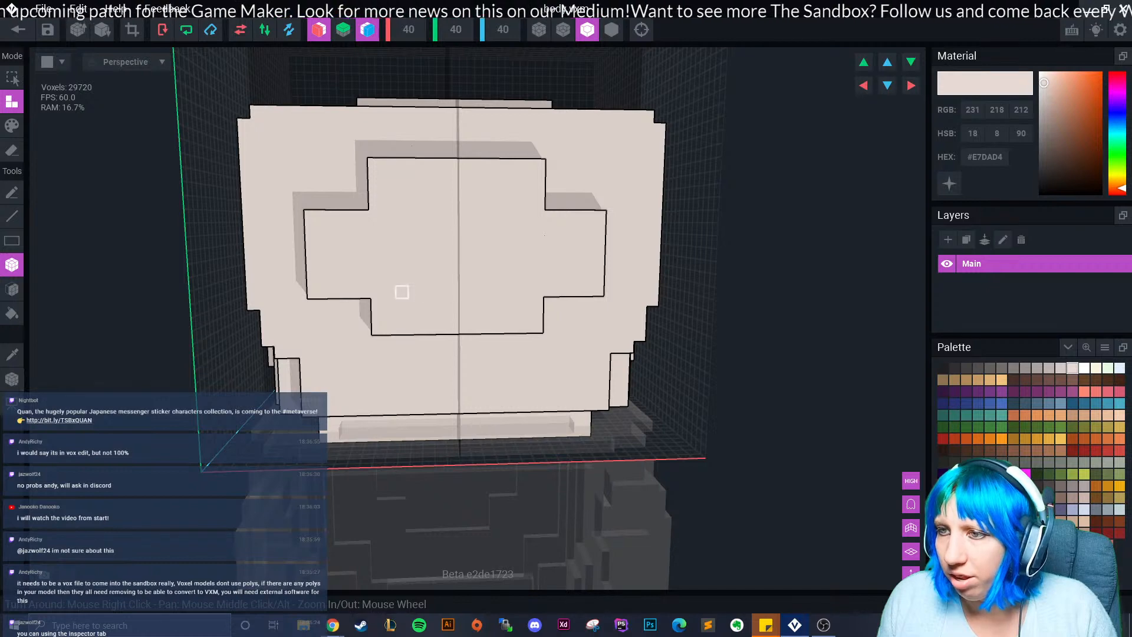
key("ctrl+z")
left_click_drag(363, 216, 338, 292)
right_click_drag(374, 332, 361, 336)
left_click_drag(362, 204, 337, 202)
left_click_drag(489, 341, 490, 342)
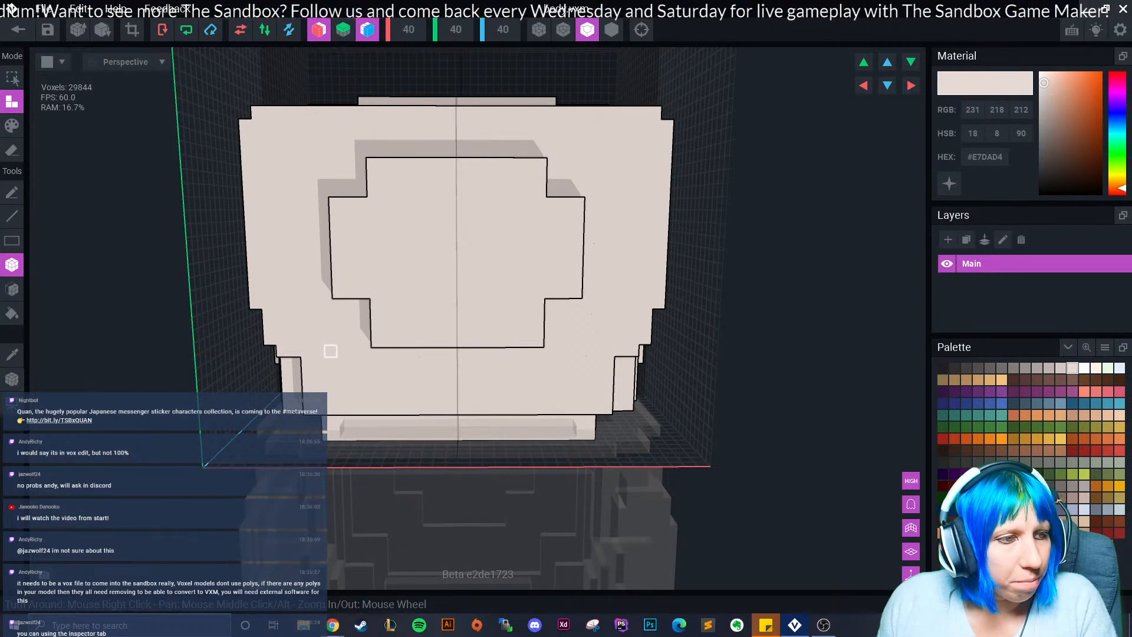
scroll(421, 325, "up", 1)
scroll(413, 328, "down", 2)
right_click_drag(311, 276, 330, 308)
scroll(311, 276, "down", 3)
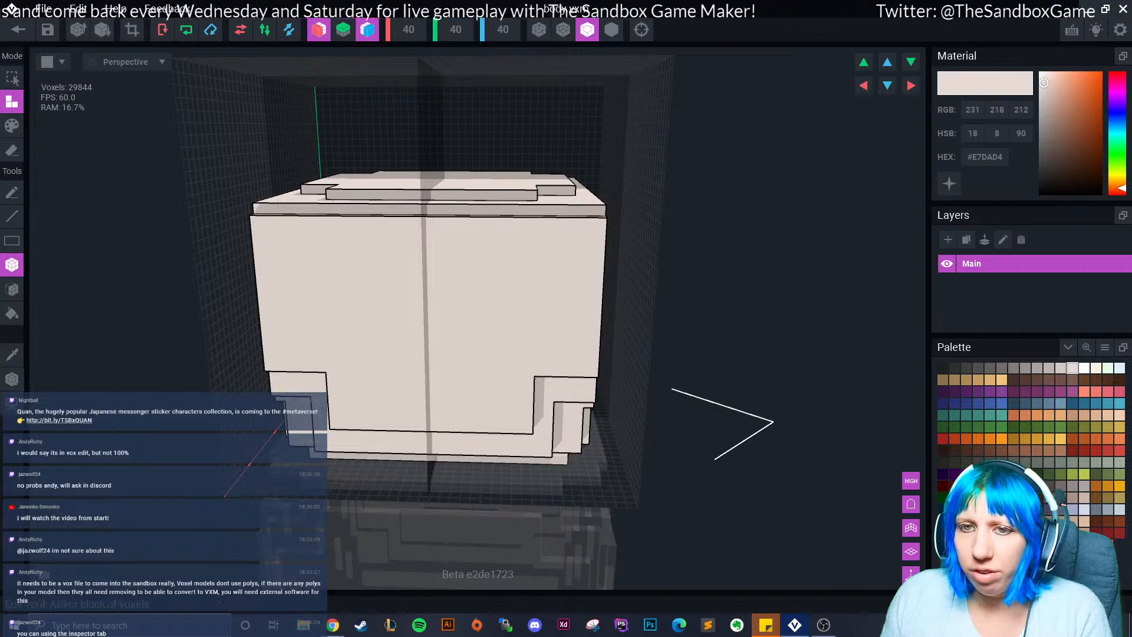
With the box eraser, cut the body face's upper corners and remove its bottom and top rows.
left_click(12, 289)
left_click(12, 264)
left_click(11, 149)
mouse_move(247, 259)
right_mouse_down()
mouse_move(318, 247)
mouse_move(307, 278)
mouse_move(254, 265)
right_mouse_up()
mouse_move(235, 215)
left_mouse_down()
mouse_move(271, 320)
mouse_move(305, 353)
left_mouse_up()
right_click_drag(322, 365, 324, 385)
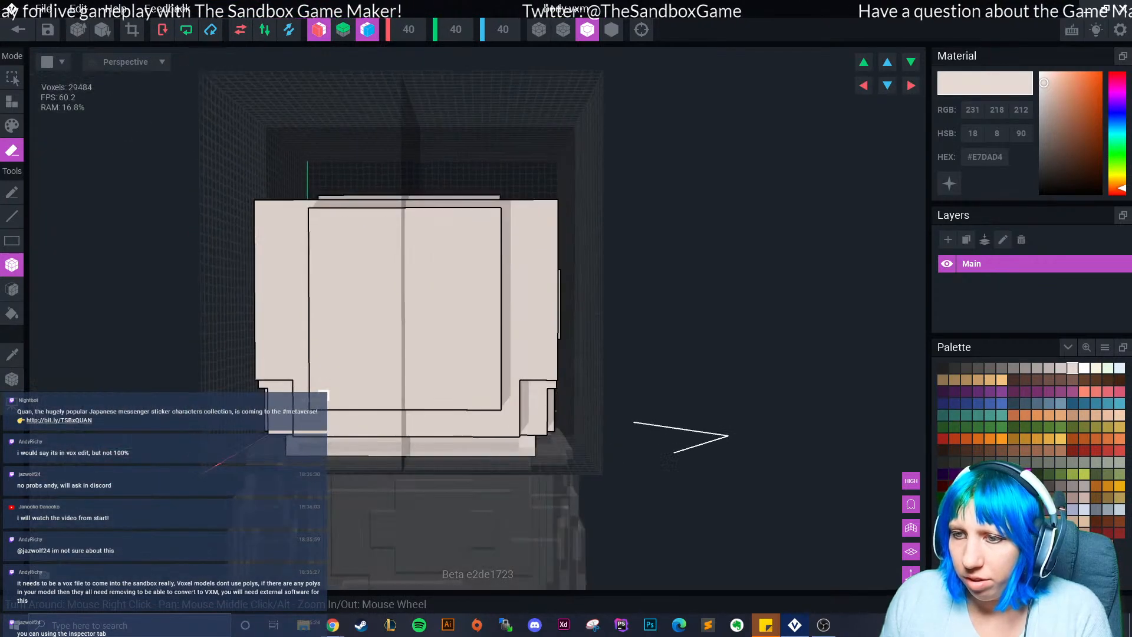
mouse_move(313, 405)
left_mouse_down()
mouse_move(418, 348)
mouse_move(419, 365)
left_mouse_up()
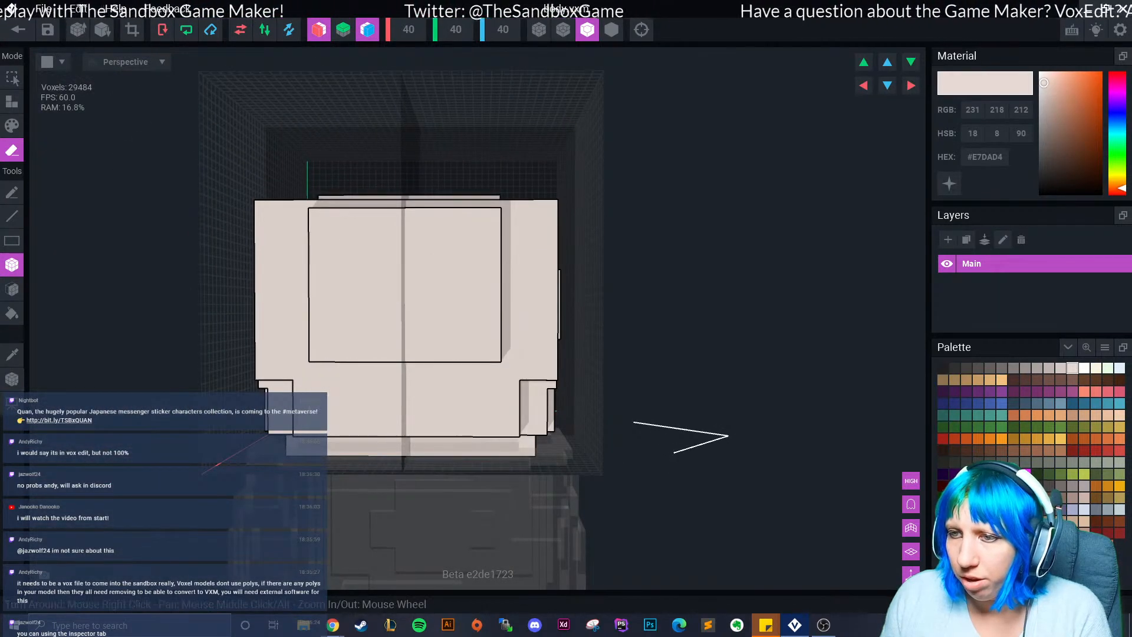
left_click_drag(313, 212, 457, 251)
Erase along the body's side edge, including two leftover cubes.
right_click_drag(301, 295, 348, 280)
mouse_move(313, 271)
left_mouse_down()
mouse_move(324, 339)
mouse_move(343, 356)
mouse_move(342, 263)
left_mouse_up()
left_click(313, 261)
right_click_drag(314, 266, 292, 265)
scroll(295, 265, "up", 2)
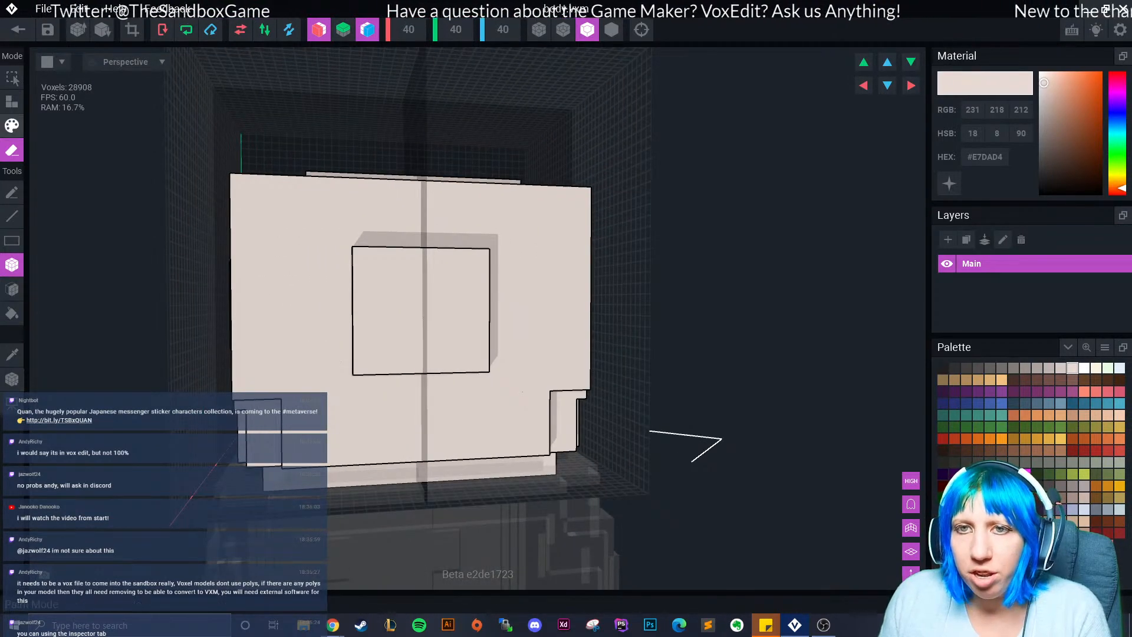
Add voxels beside the central square, two rows atop the cross and a row below it.
left_click(12, 102)
right_click_drag(346, 230, 347, 259)
left_click_drag(347, 277, 314, 333)
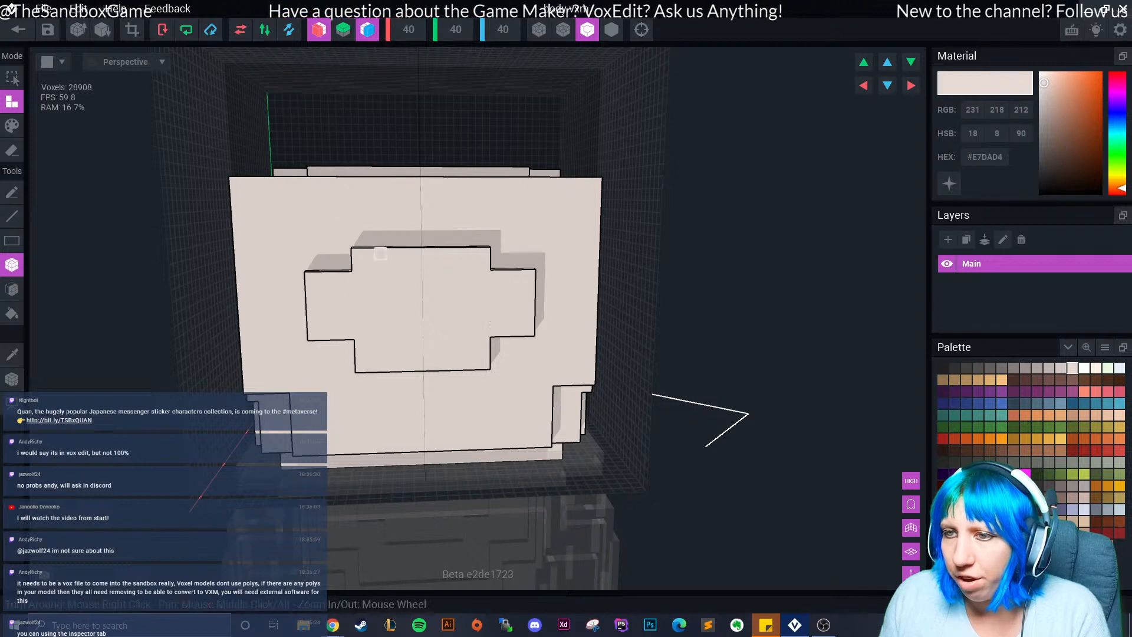
left_click_drag(358, 241, 428, 229)
right_click_drag(384, 339, 386, 303)
left_click_drag(356, 380, 438, 380)
mouse_move(333, 332)
right_mouse_down()
mouse_move(394, 362)
mouse_move(220, 338)
mouse_move(341, 314)
right_mouse_up()
Add a row above the cross's side arms, extend its top and bottom edges, and fill its centre notch.
left_click_drag(399, 273, 361, 273)
right_click_drag(377, 330, 372, 335)
left_click_drag(418, 428, 498, 431)
left_click_drag(415, 219, 474, 218)
left_click(487, 218)
scroll(369, 335, "down", 3)
mouse_move(401, 343)
right_mouse_down()
mouse_move(357, 385)
mouse_move(313, 297)
right_mouse_up()
scroll(354, 383, "up", 3)
Erase six-voxel notches at the face's top corners and trim voxels down the cube's side edges.
left_click(11, 150)
left_click_drag(372, 260, 323, 296)
right_click_drag(323, 297, 394, 259)
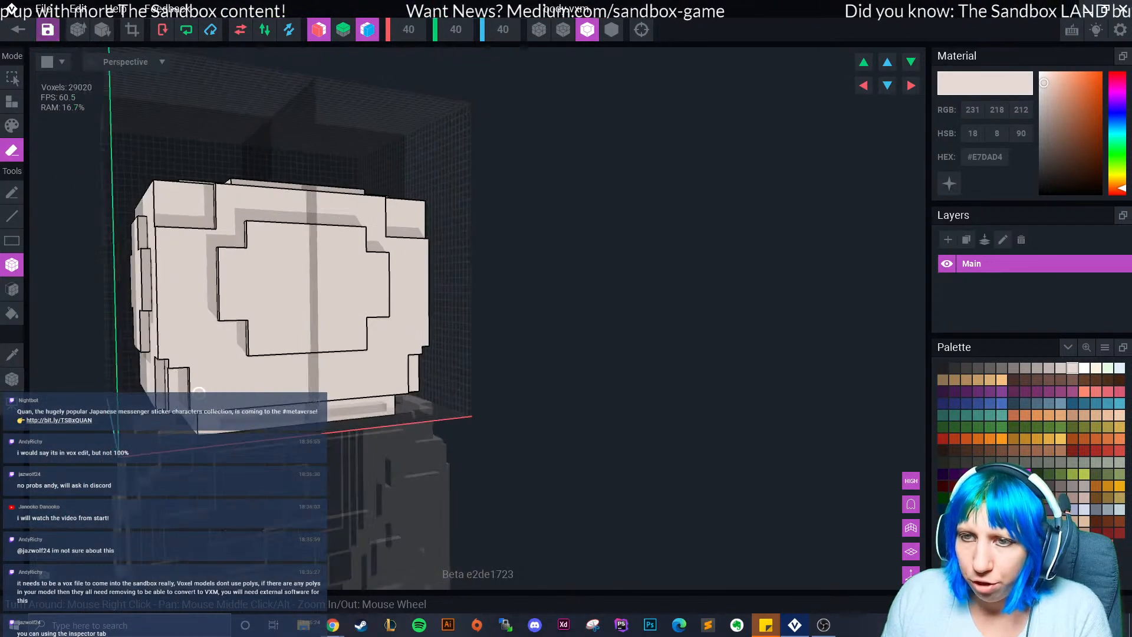
left_click_drag(160, 232, 168, 355)
right_click_drag(169, 355, 213, 393)
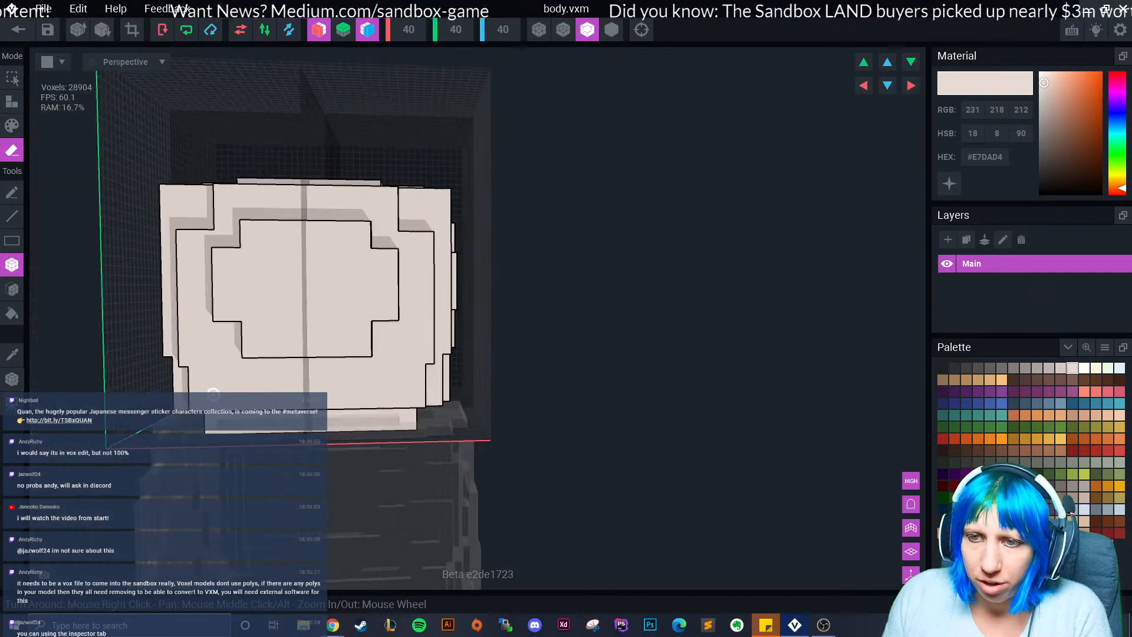
left_click(182, 362)
left_click(183, 353)
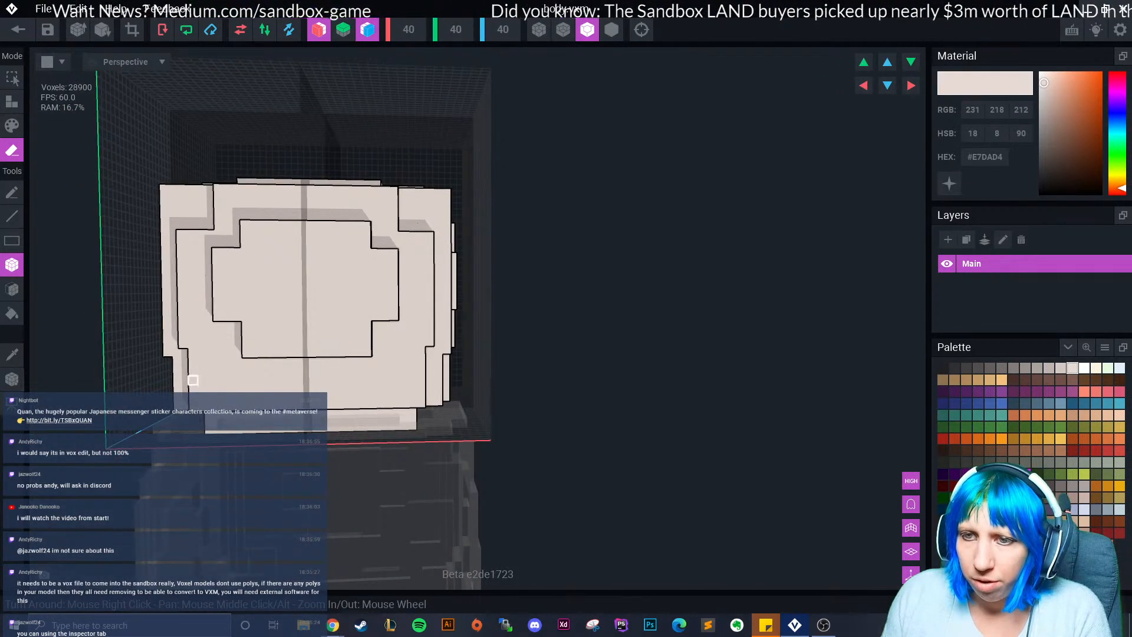
Erase the bottom rows of the front and side plates and the front plate's two side columns.
left_click_drag(194, 403, 350, 388)
right_click_drag(404, 407, 362, 407)
left_click_drag(392, 416, 506, 402)
mouse_move(362, 176)
left_mouse_down()
mouse_move(363, 339)
mouse_move(374, 358)
left_mouse_up()
middle_click_drag(374, 358, 319, 442)
Erase the front plate's top two rows.
right_click_drag(360, 239, 347, 287)
mouse_move(323, 268)
left_mouse_down()
mouse_move(444, 265)
mouse_move(462, 276)
left_mouse_up()
right_click_drag(447, 289, 447, 291)
mouse_move(346, 294)
right_mouse_down()
mouse_move(360, 298)
mouse_move(356, 311)
right_mouse_up()
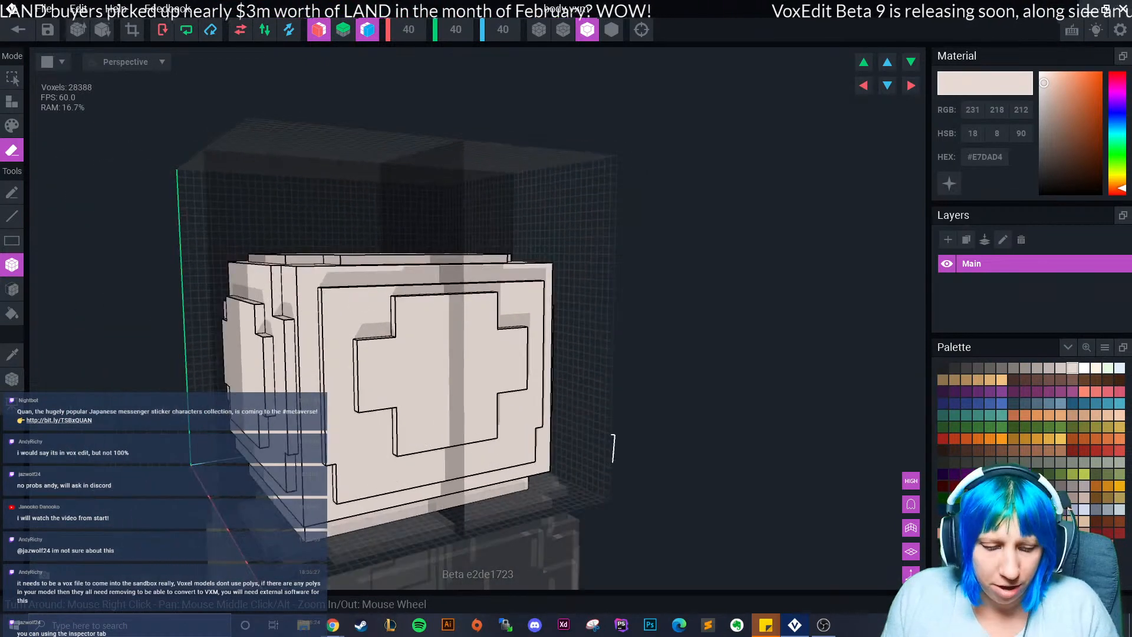
Undo the top-row erase, then box-erase the front plate's top corners with mirroring.
key("ctrl+z")
left_click_drag(326, 272, 357, 313)
right_click_drag(343, 411, 357, 431)
left_click(345, 423)
left_click_drag(346, 424, 354, 456)
right_click_drag(352, 453, 342, 434)
left_click_drag(332, 421, 331, 447)
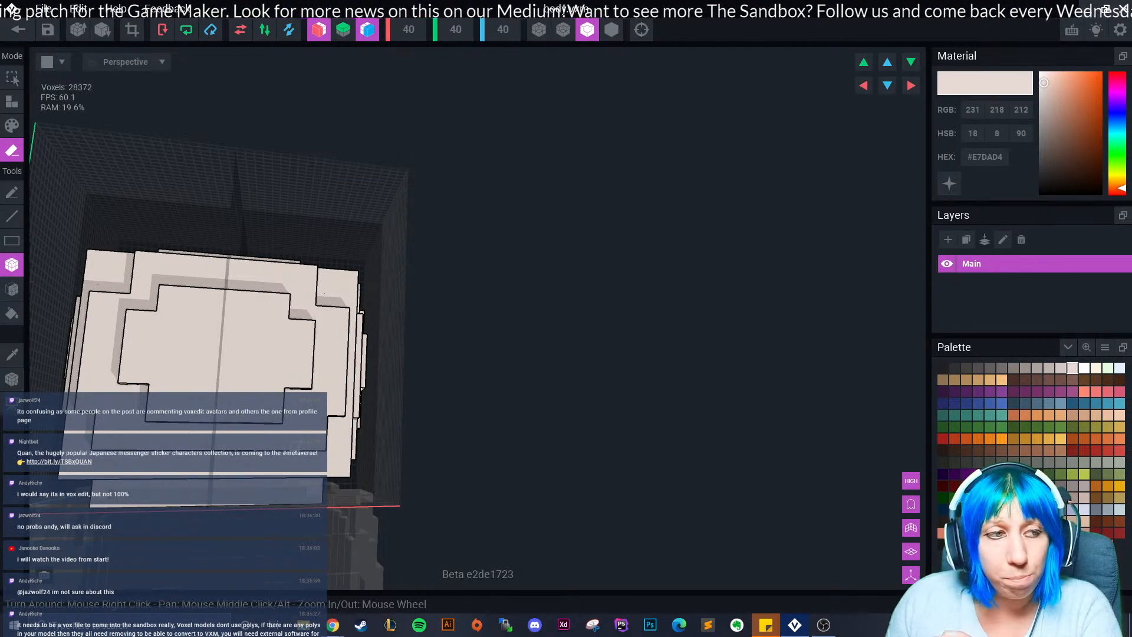
Erase the voxels beside both corner notches on the block's top rim.
right_click_drag(401, 386, 395, 352)
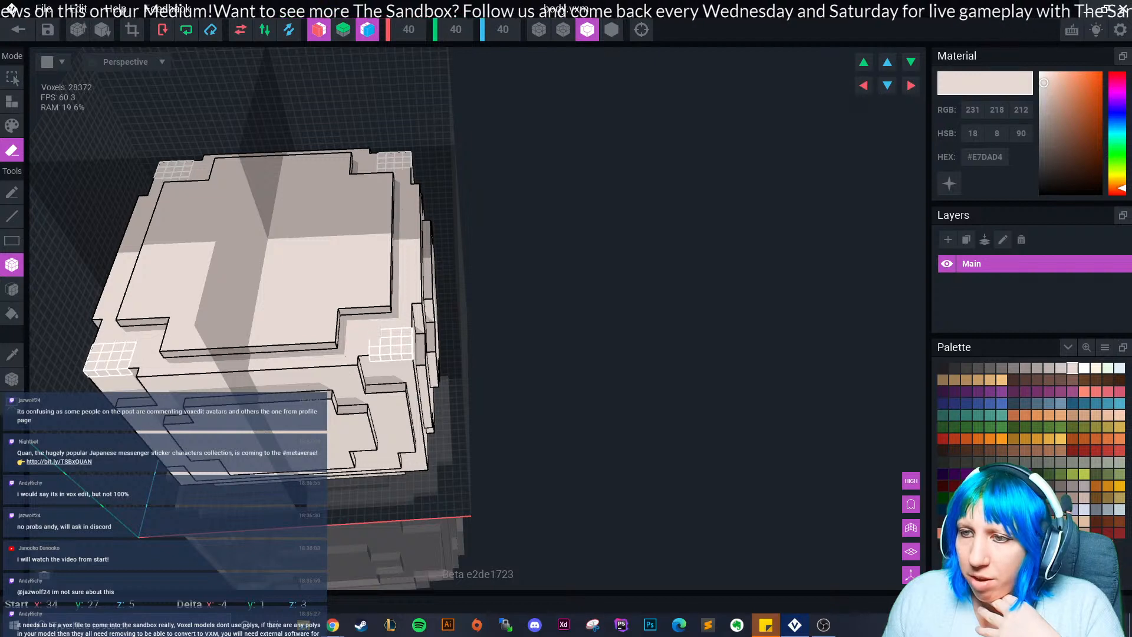
middle_click_drag(347, 361, 463, 330)
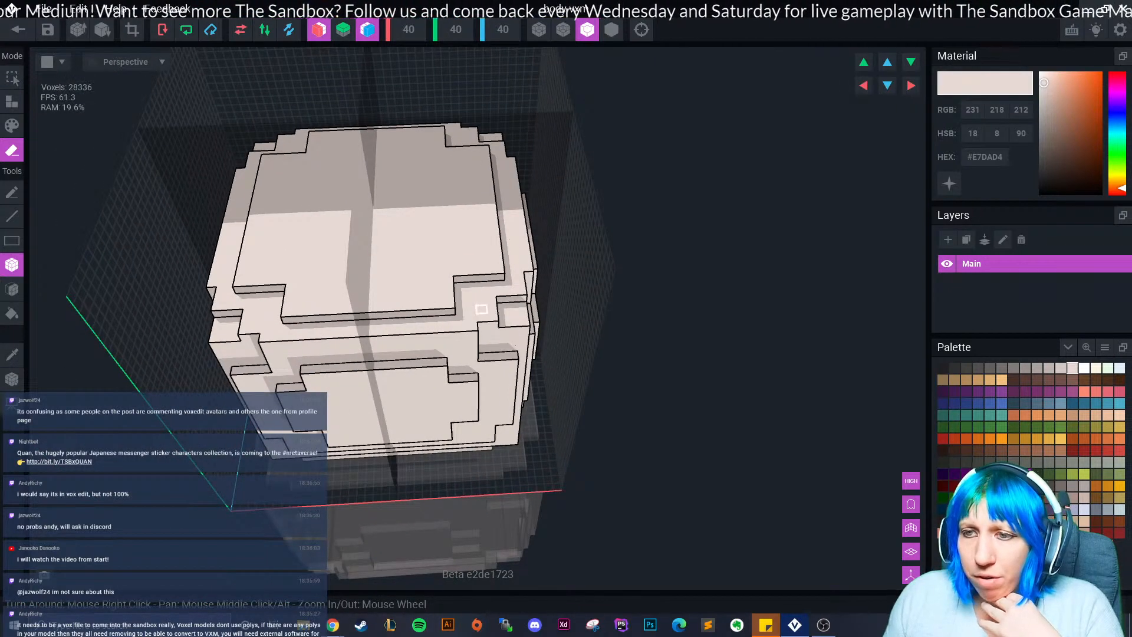
left_click_drag(491, 300, 480, 319)
mouse_move(401, 386)
right_mouse_down()
mouse_move(416, 362)
mouse_move(470, 348)
right_mouse_up()
scroll(489, 401, "down", 5)
right_click_drag(503, 429, 319, 410)
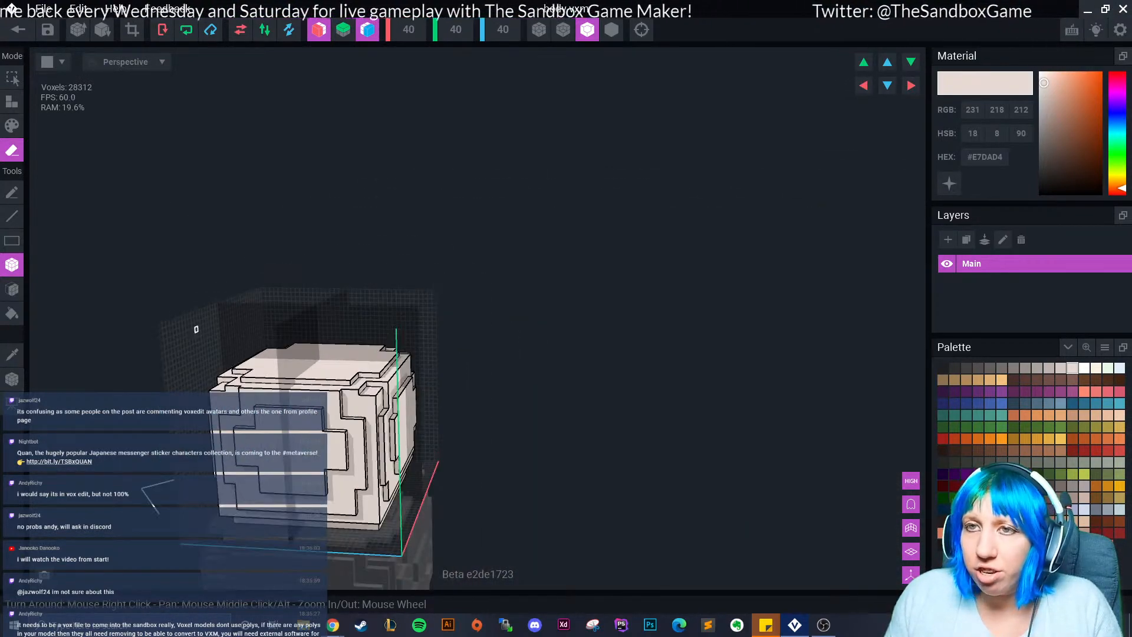
right_click_drag(383, 358, 356, 328)
scroll(267, 351, "up", 5)
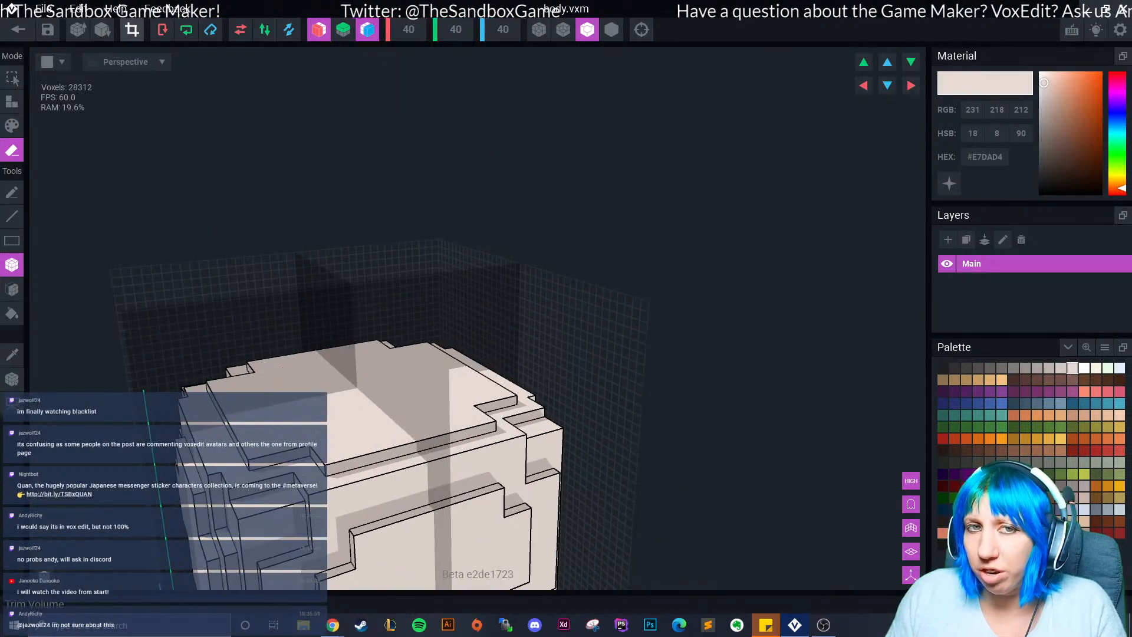
Trim the model volume to fit the block at 34/29/34.
left_click(132, 30)
right_click_drag(355, 328, 389, 306)
left_click(12, 379)
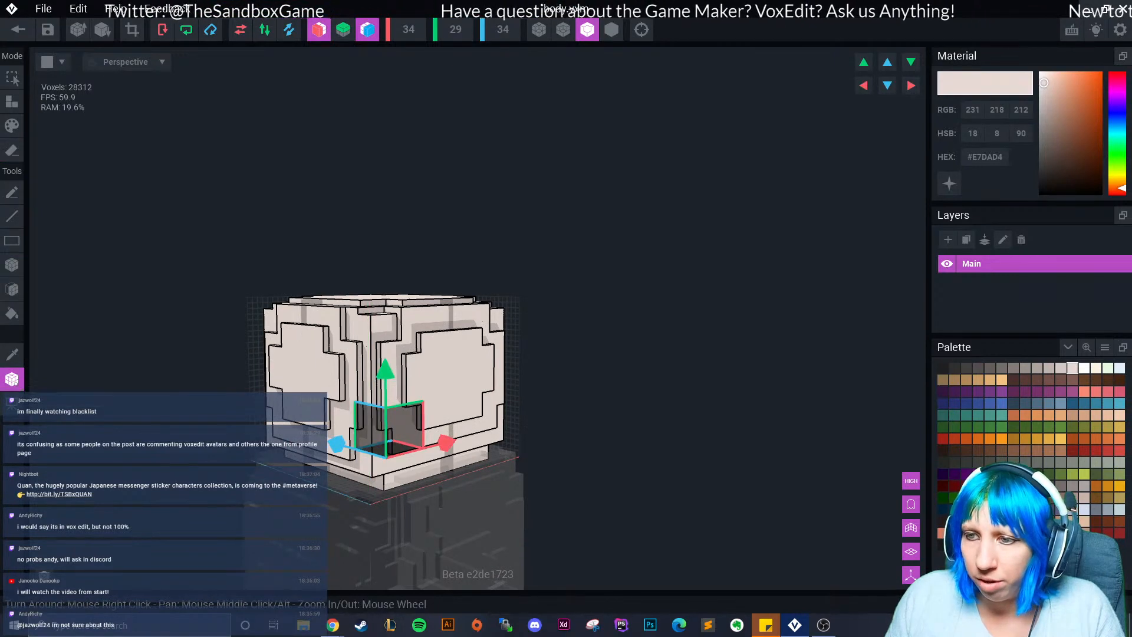
Save body.vxm on leaving the voxel editor and orbit the two-tier snowman in snowman.vxr.
key("Escape")
key("Return")
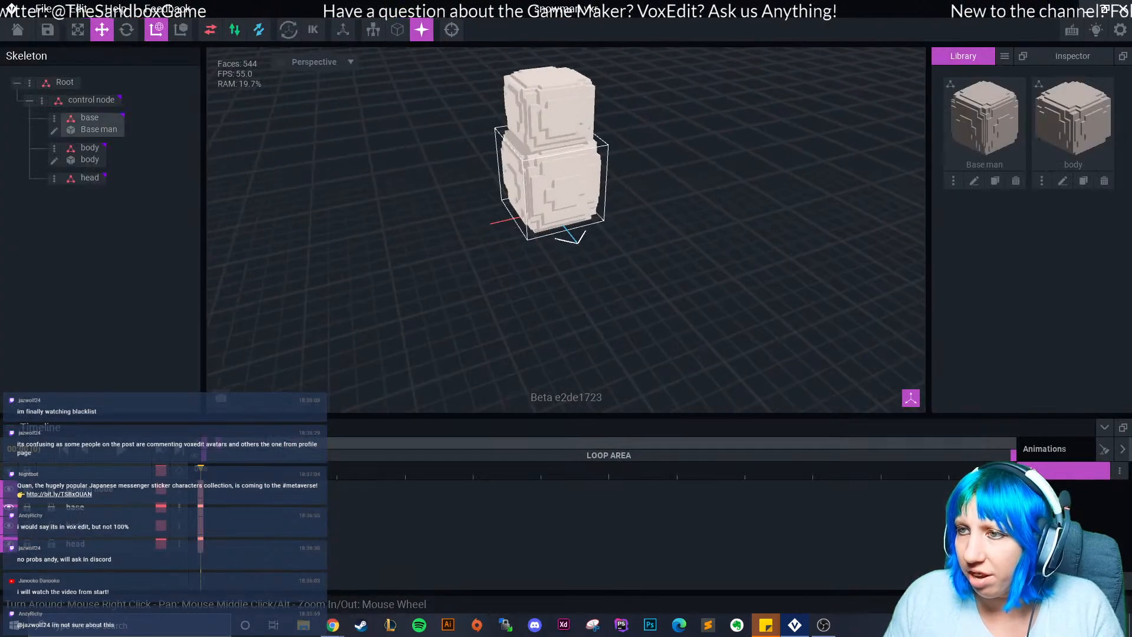
right_click_drag(535, 268, 554, 299)
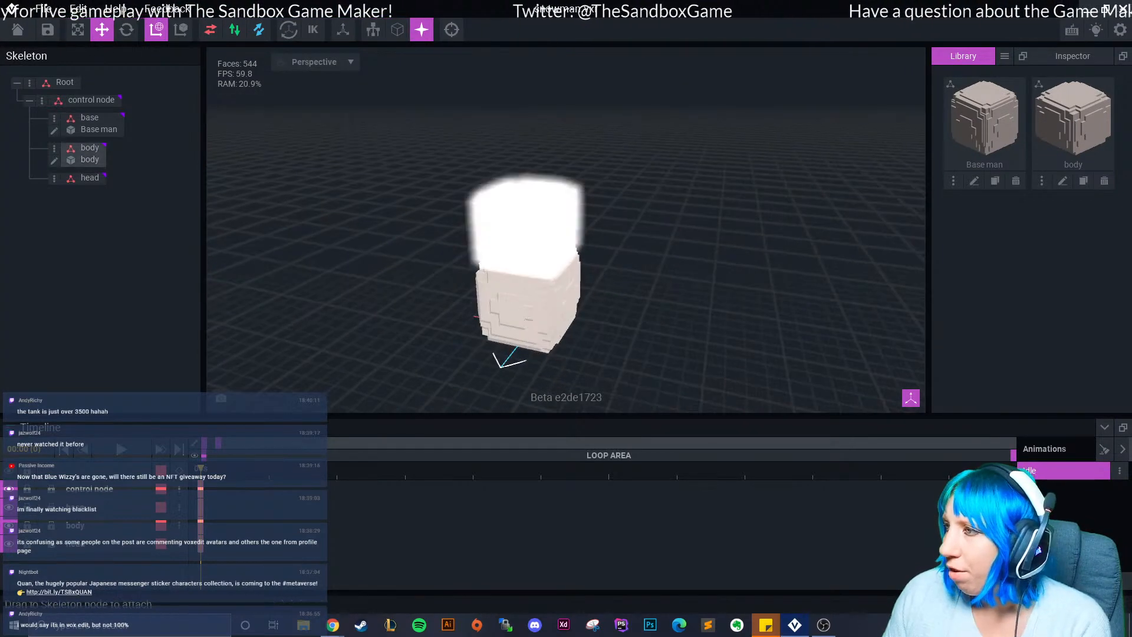
Clone the body as 'head', attach it to the head node, raise it above the body, and open it.
left_click(1084, 181)
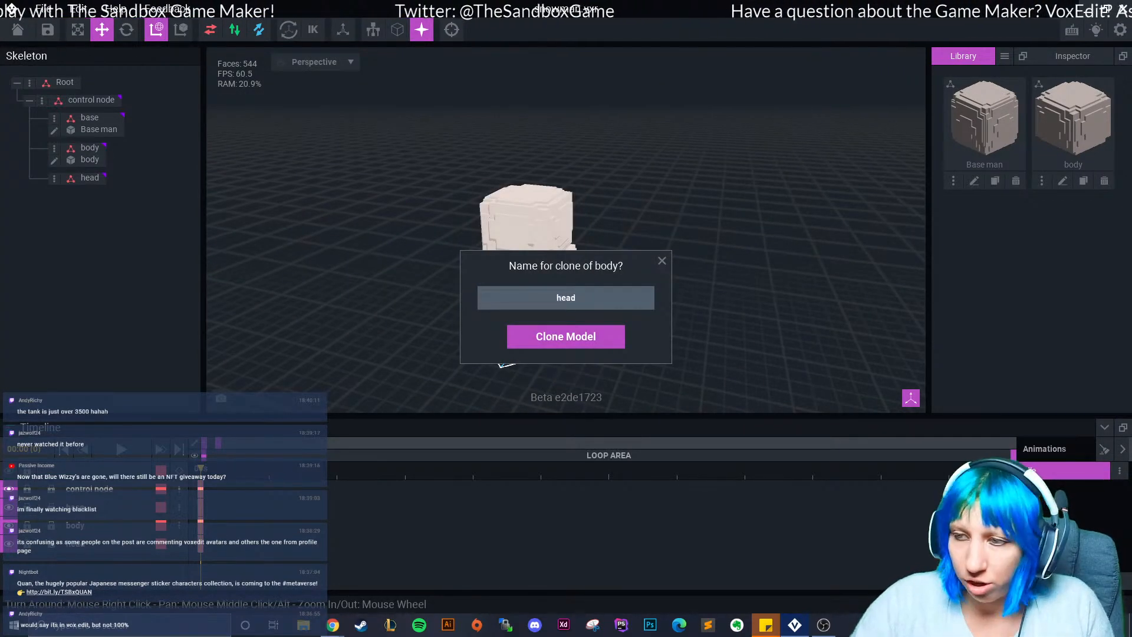
type("head")
key("Return")
mouse_move(985, 247)
left_mouse_down()
mouse_move(1030, 292)
mouse_move(115, 209)
mouse_move(89, 181)
left_mouse_up()
left_click(89, 181)
left_click_drag(529, 277, 526, 132)
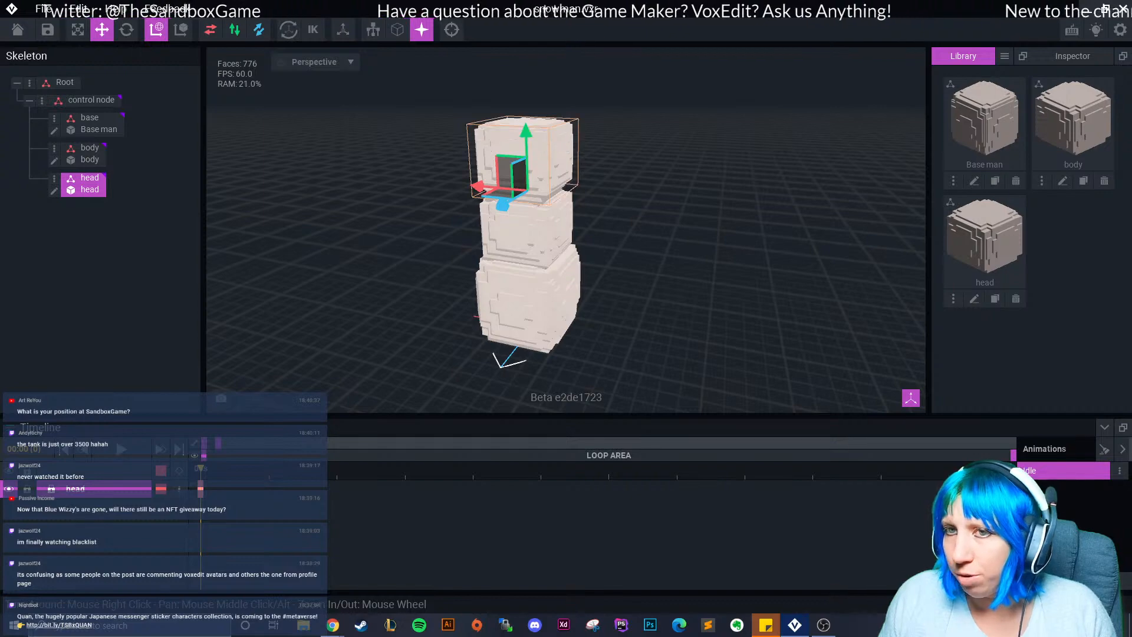
left_click(54, 191)
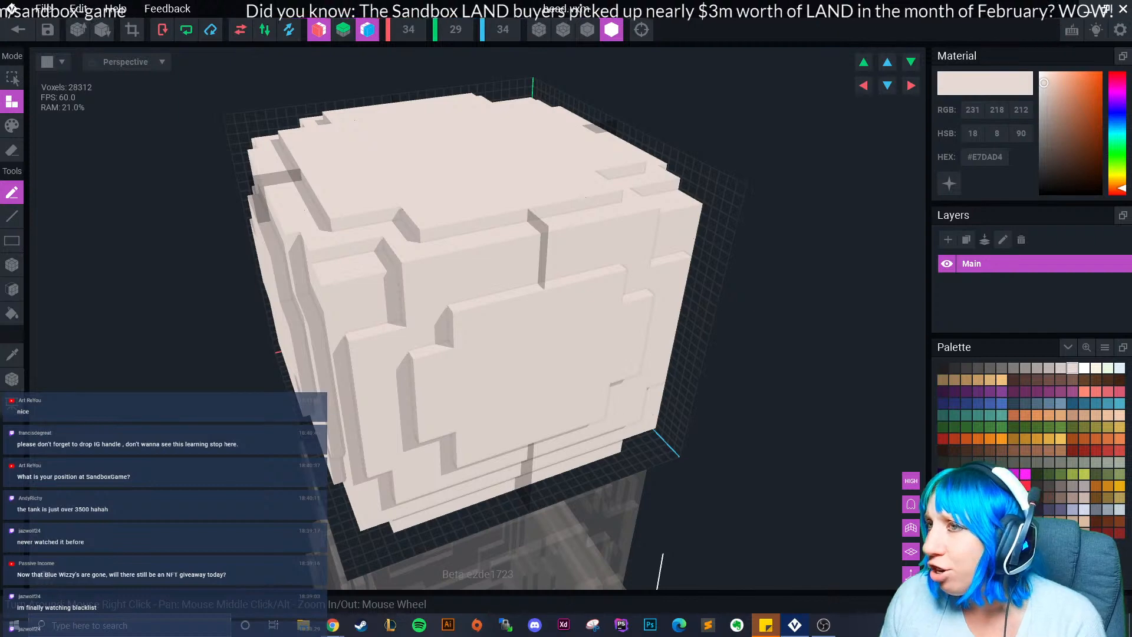
Turn on voxel edge outlines and select the box eraser.
left_click(588, 29)
left_click(12, 151)
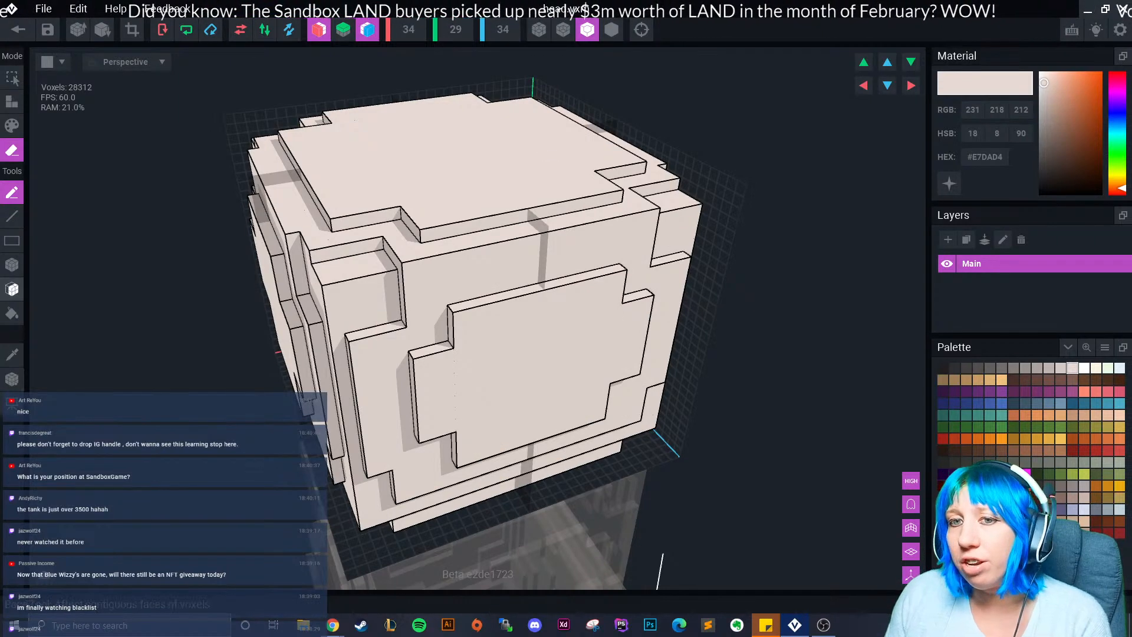
left_click(12, 289)
scroll(477, 319, "down", 3)
Erase the head's neck faces, bringing it down to 27736 voxels.
right_click_drag(466, 401, 563, 370)
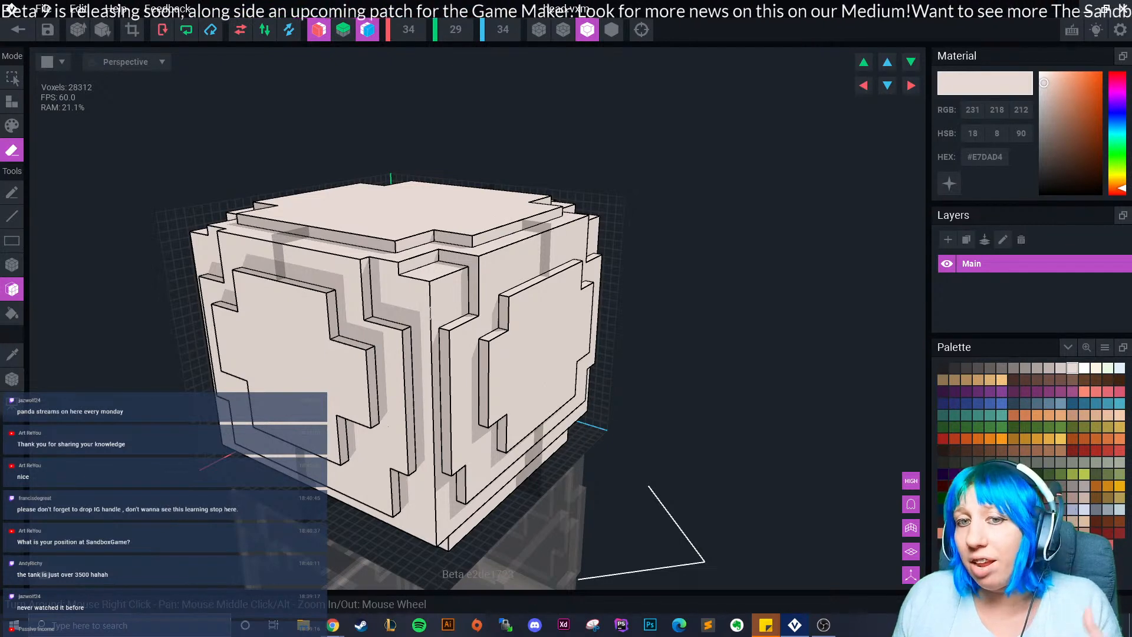
mouse_move(372, 387)
right_mouse_down()
mouse_move(415, 360)
mouse_move(393, 353)
mouse_move(450, 413)
mouse_move(405, 409)
right_mouse_up()
left_click(452, 400)
left_click(449, 412)
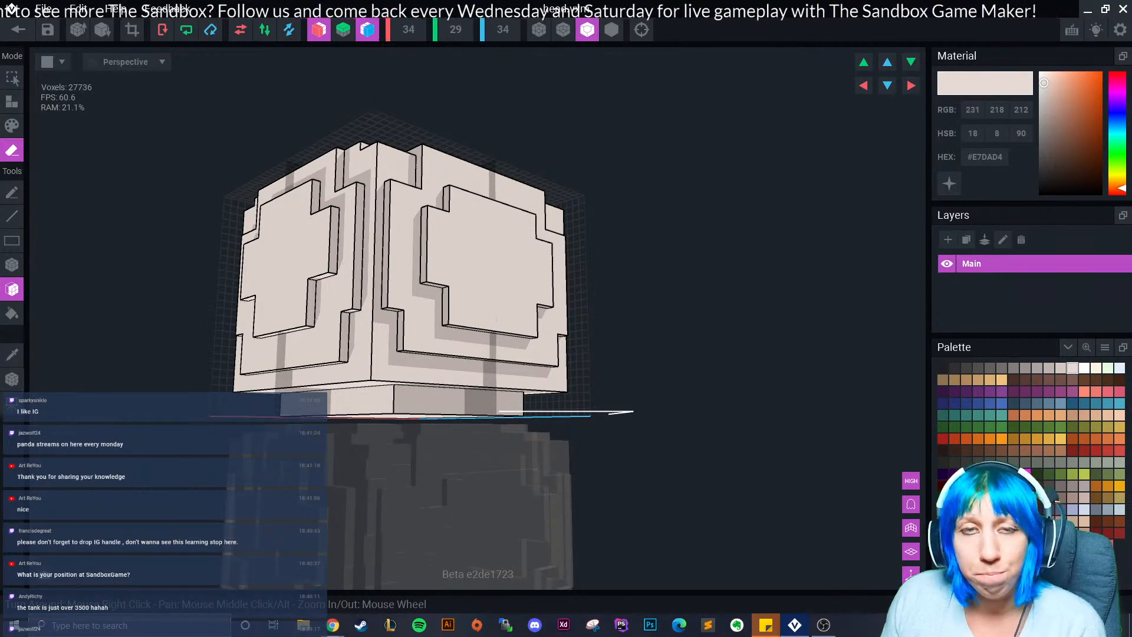
right_click_drag(283, 386, 401, 419)
scroll(371, 404, "up", 2)
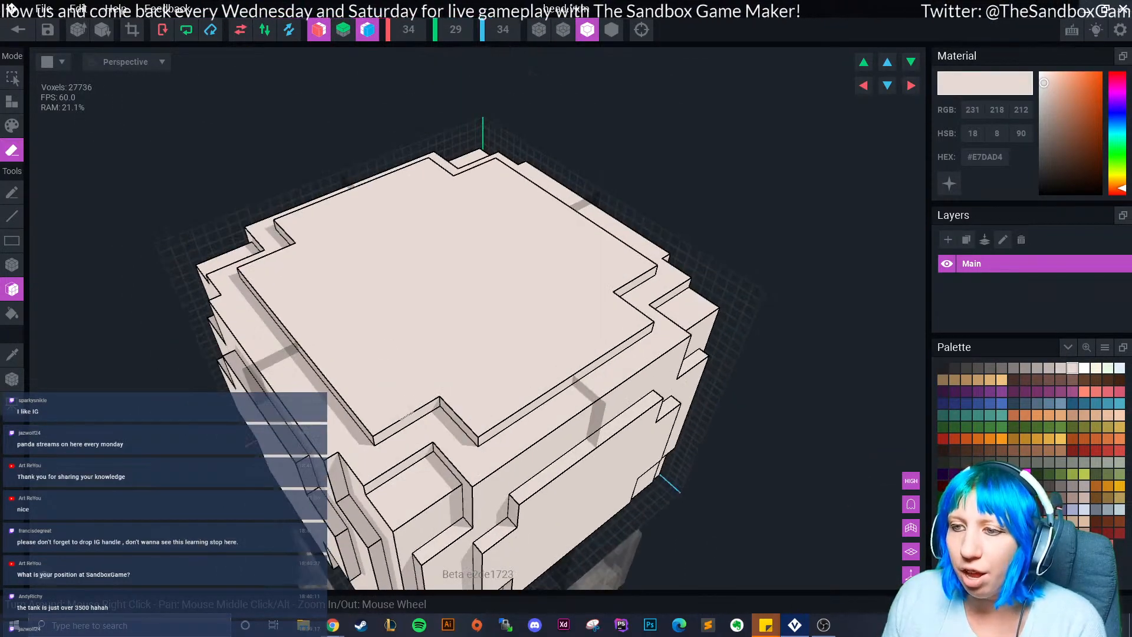
Erase the mirrored notch-edge, long-edge and plateau-edge rows of the head's plate.
left_click(405, 406)
left_click(521, 413)
left_click(500, 411)
mouse_move(453, 415)
right_mouse_down()
mouse_move(378, 442)
mouse_move(432, 438)
right_mouse_up()
left_click(353, 450)
left_click(343, 435)
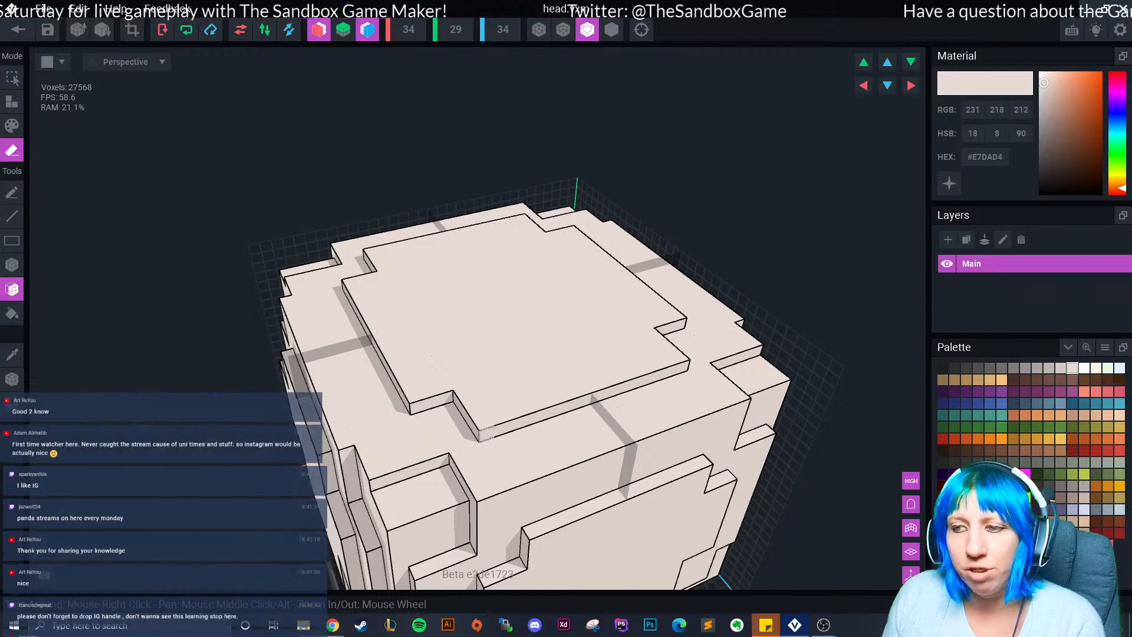
Cut the corner notches deeper and erase three-voxel columns at the plate notches.
mouse_move(437, 472)
right_mouse_down()
mouse_move(460, 472)
mouse_move(421, 420)
right_mouse_up()
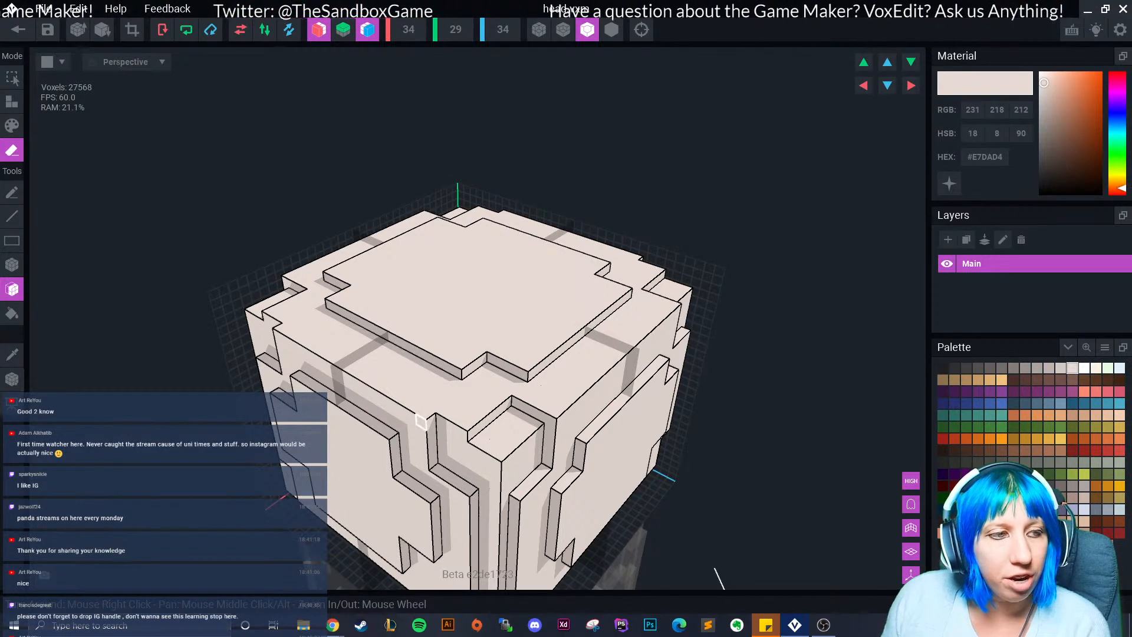
right_click_drag(402, 430, 393, 316)
left_click(392, 316)
left_click(440, 310)
mouse_move(464, 389)
right_mouse_down()
mouse_move(439, 384)
mouse_move(493, 374)
right_mouse_up()
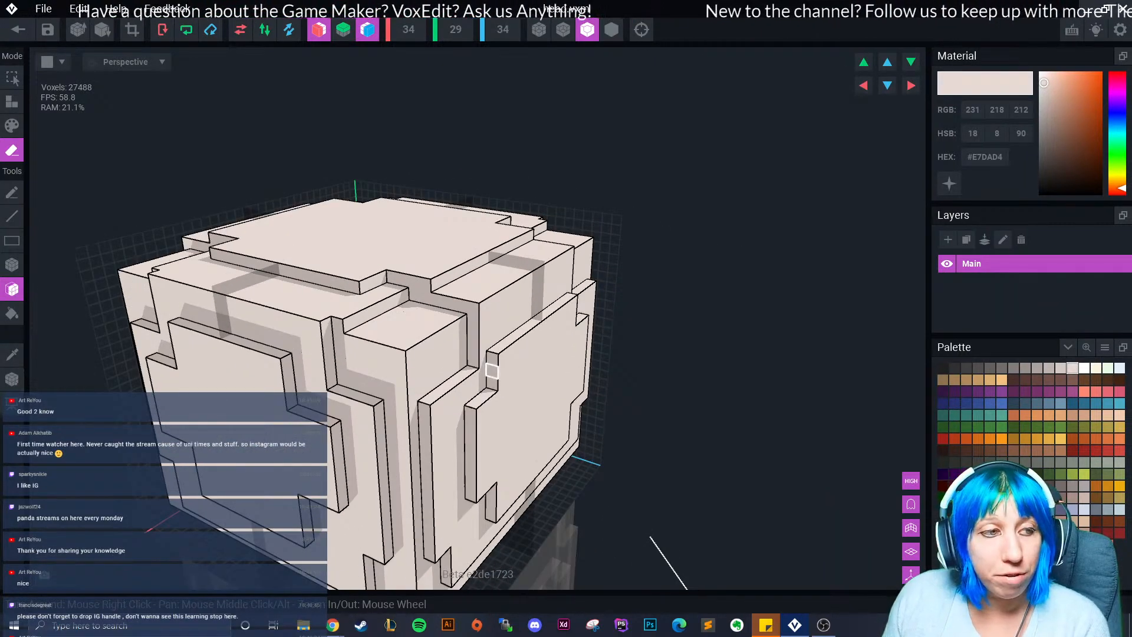
left_click(493, 371)
left_click(499, 366)
Erase the side strip of the right-face plate, undoing an oversized erase first.
middle_click_drag(470, 444, 476, 402)
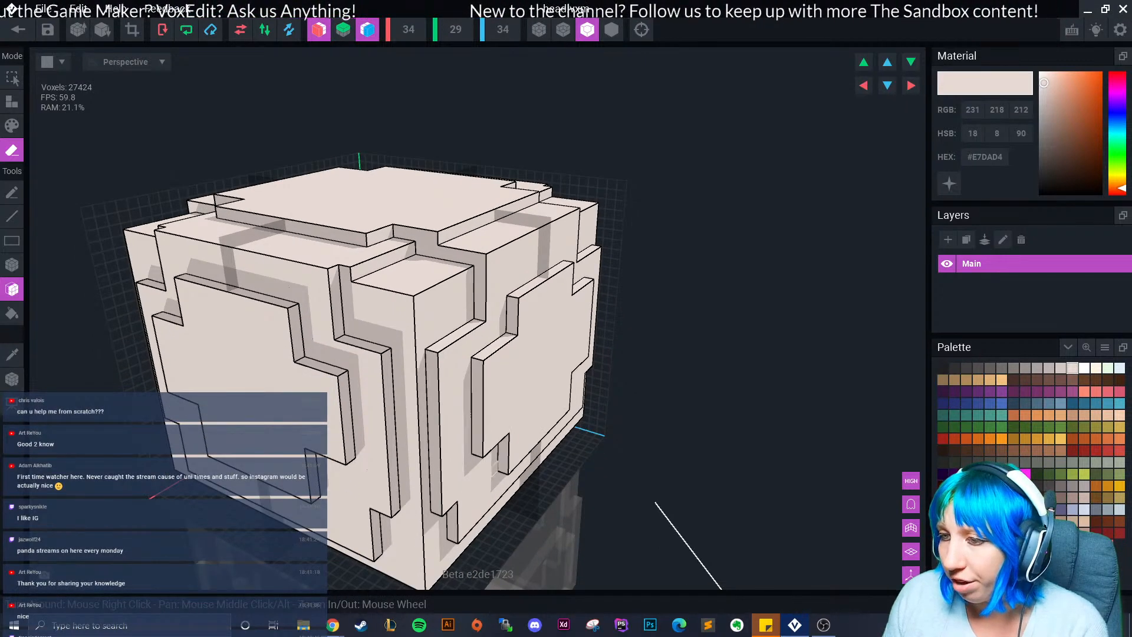
left_click(491, 464)
key("ctrl+z")
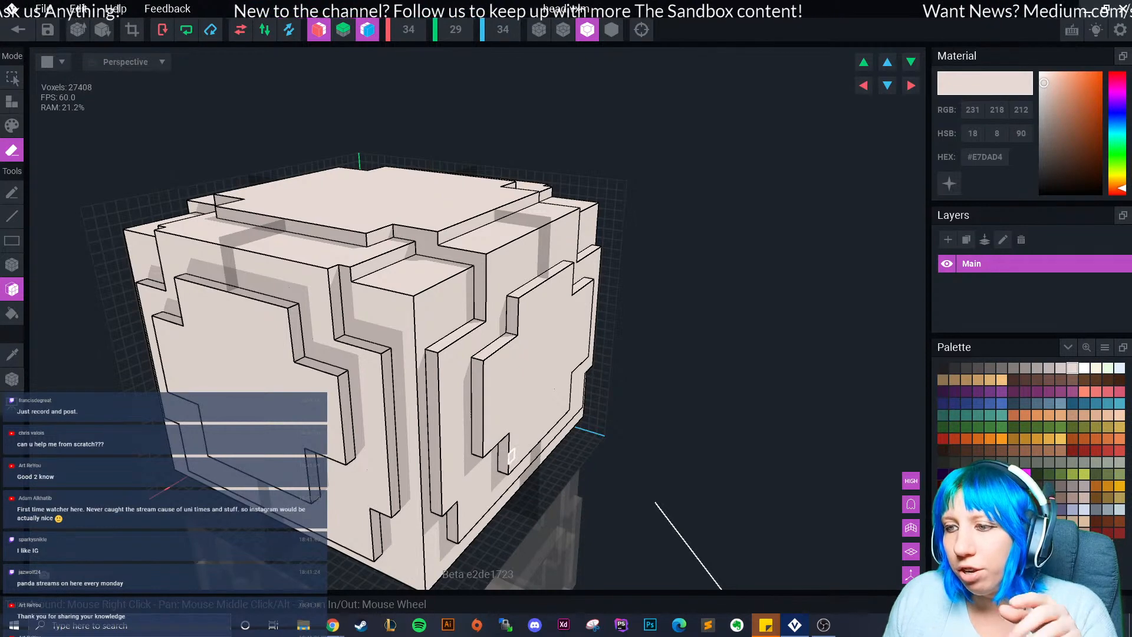
left_click(484, 397)
Erase the raised plates on the head's four side faces.
mouse_move(483, 427)
right_mouse_down()
mouse_move(545, 472)
mouse_move(561, 506)
mouse_move(541, 483)
mouse_move(378, 466)
mouse_move(393, 496)
right_mouse_up()
left_click(558, 471)
left_click(359, 465)
scroll(355, 473, "down", 3)
left_click(393, 496)
scroll(394, 495, "down", 3)
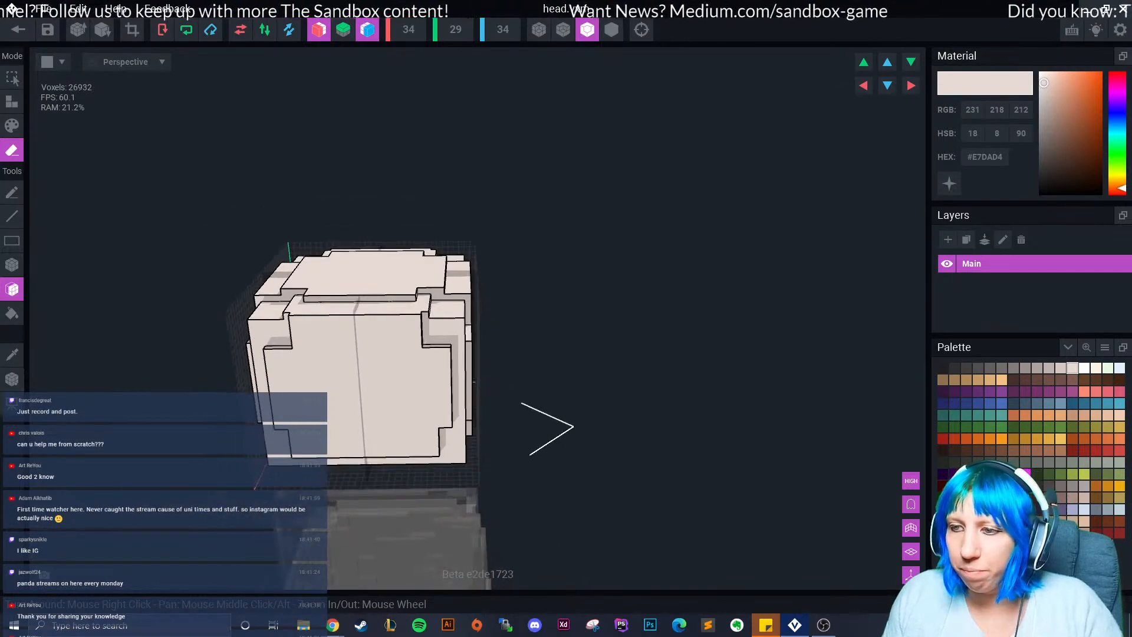
right_click_drag(463, 457, 392, 445)
mouse_move(453, 424)
right_mouse_down()
mouse_move(364, 454)
mouse_move(387, 472)
mouse_move(342, 463)
mouse_move(425, 473)
right_mouse_up()
left_click(364, 455)
scroll(342, 464, "down", 4)
middle_click_drag(425, 472, 445, 322)
right_click_drag(445, 321, 410, 475)
scroll(471, 378, "up", 4)
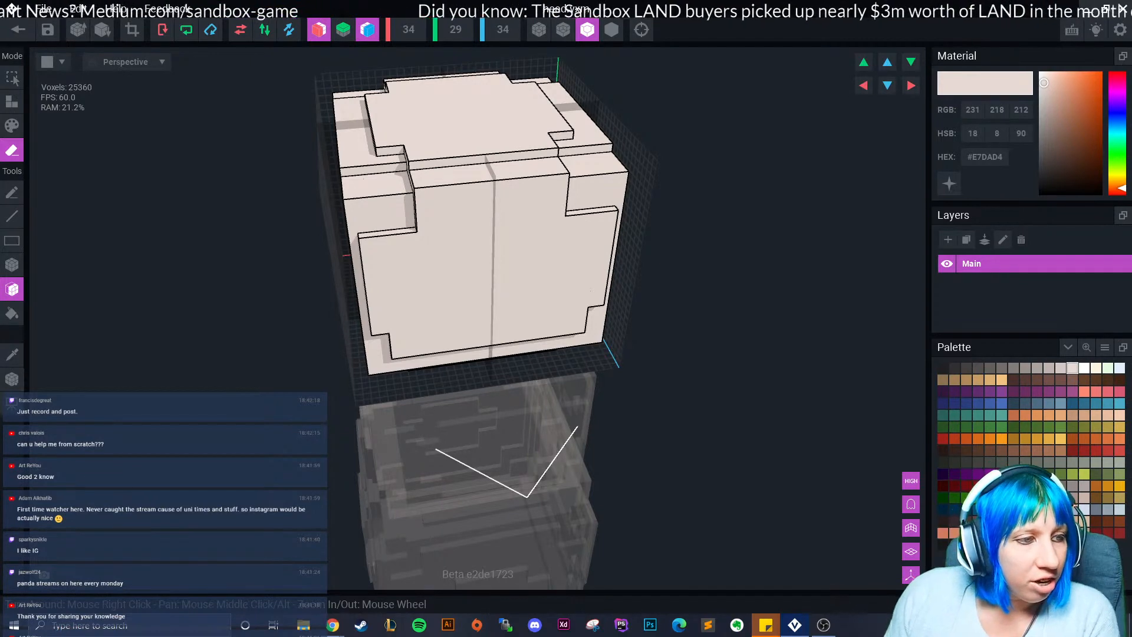
scroll(417, 477, "up", 3)
middle_click_drag(417, 476, 406, 563)
right_click_drag(407, 563, 420, 545)
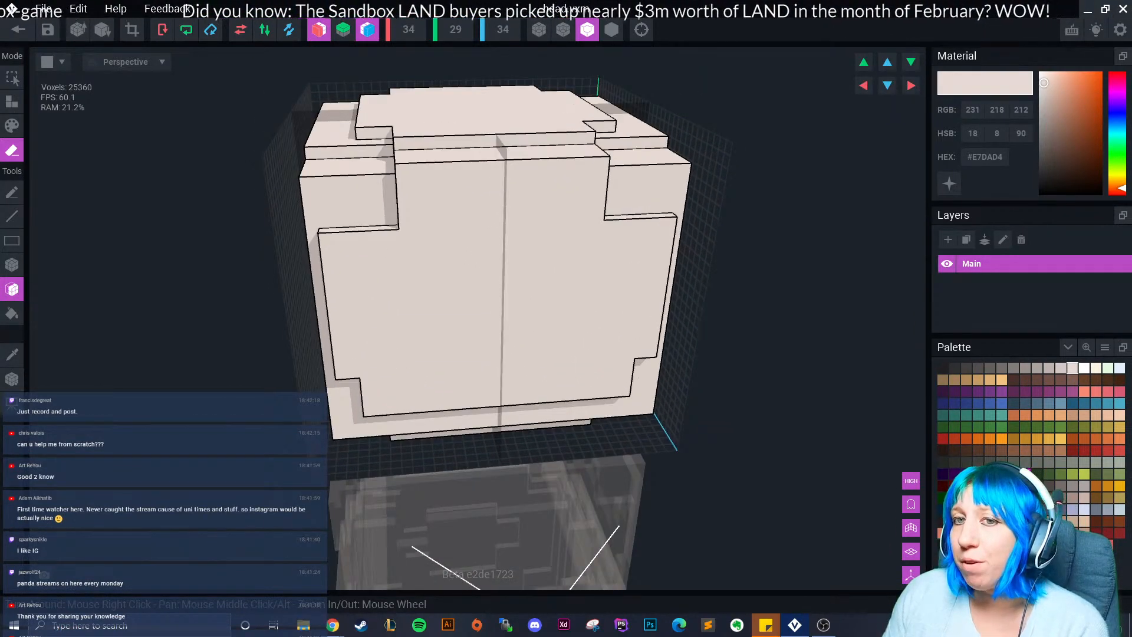
Box-erase the head's top-front ledge row and the rows along the plate's front edge.
left_click(12, 264)
right_click_drag(345, 177, 348, 222)
middle_click_drag(348, 223, 316, 300)
left_click_drag(362, 228, 566, 231)
mouse_move(434, 263)
right_mouse_down()
mouse_move(422, 206)
mouse_move(385, 240)
right_mouse_up()
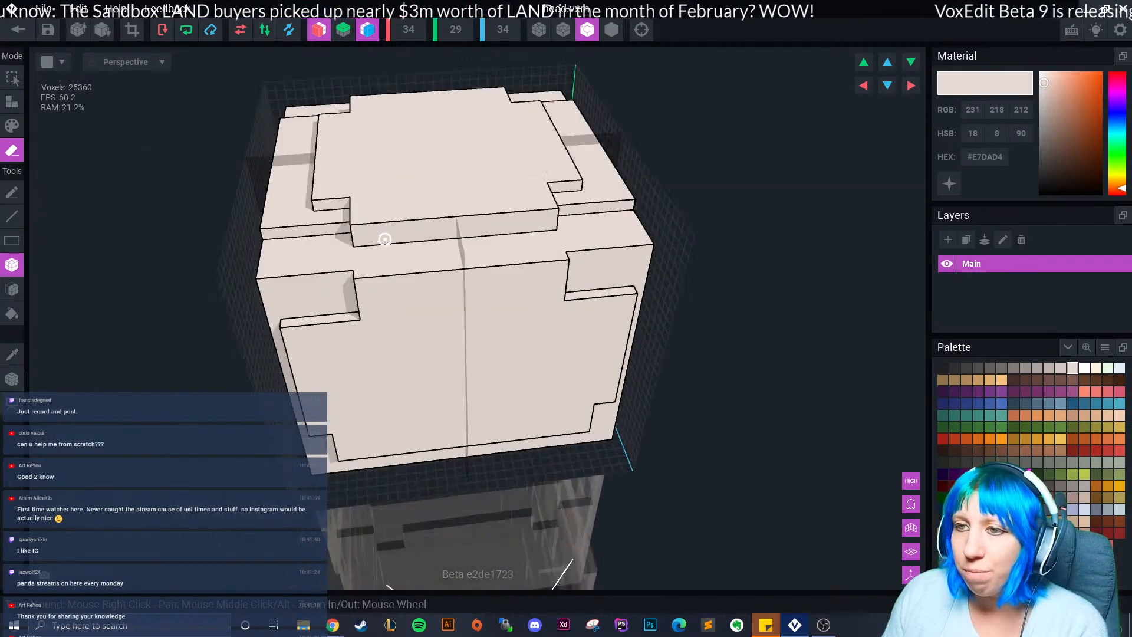
left_click_drag(358, 234, 552, 222)
mouse_move(366, 253)
right_mouse_down()
mouse_move(409, 246)
mouse_move(399, 241)
right_mouse_up()
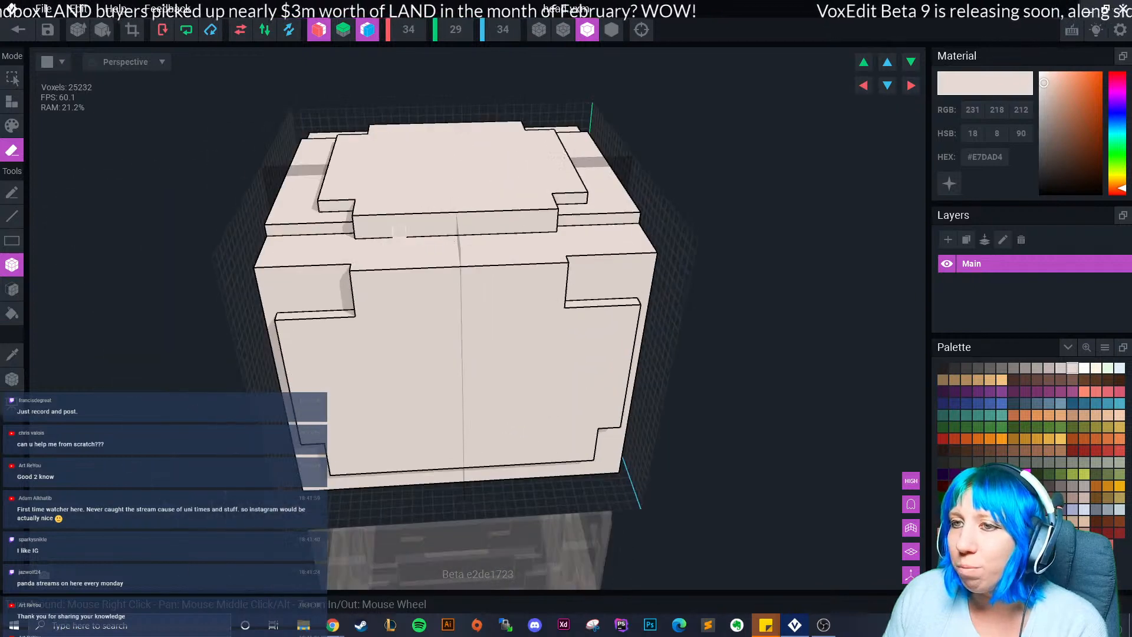
left_click_drag(358, 221, 552, 227)
mouse_move(377, 250)
right_mouse_down()
mouse_move(387, 253)
mouse_move(287, 315)
right_mouse_up()
Erase the front face's top rows, two bottom rows and left and right edge columns.
middle_click_drag(287, 314, 316, 289)
mouse_move(294, 222)
left_mouse_down()
mouse_move(355, 263)
mouse_move(537, 260)
left_mouse_up()
right_click_drag(317, 302, 302, 275)
mouse_move(301, 275)
left_mouse_down()
mouse_move(362, 508)
mouse_move(569, 491)
left_mouse_up()
right_click_drag(560, 522, 531, 488)
left_click_drag(371, 452, 526, 437)
left_click_drag(375, 253, 382, 428)
mouse_move(382, 436)
right_mouse_down()
mouse_move(503, 451)
mouse_move(498, 422)
right_mouse_up()
middle_click_drag(525, 466, 502, 289)
Erase the mirrored edge columns on the head's sides and notch its lower corners.
right_click_drag(437, 391, 455, 389)
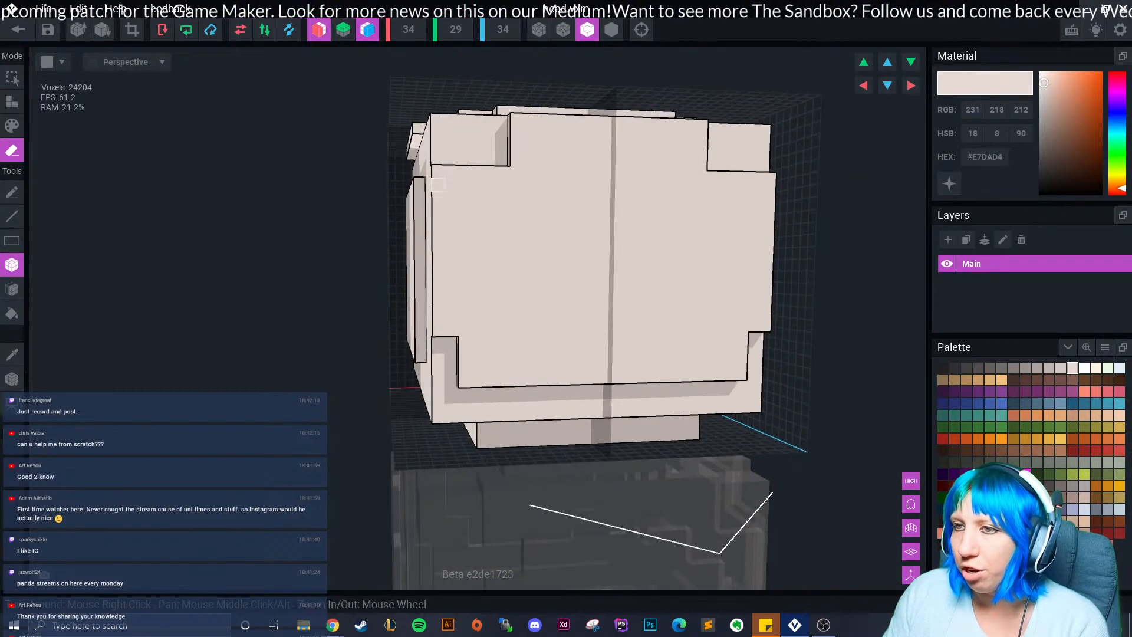
mouse_move(438, 171)
left_mouse_down()
mouse_move(452, 331)
mouse_move(438, 330)
left_mouse_up()
right_click_drag(462, 364, 450, 367)
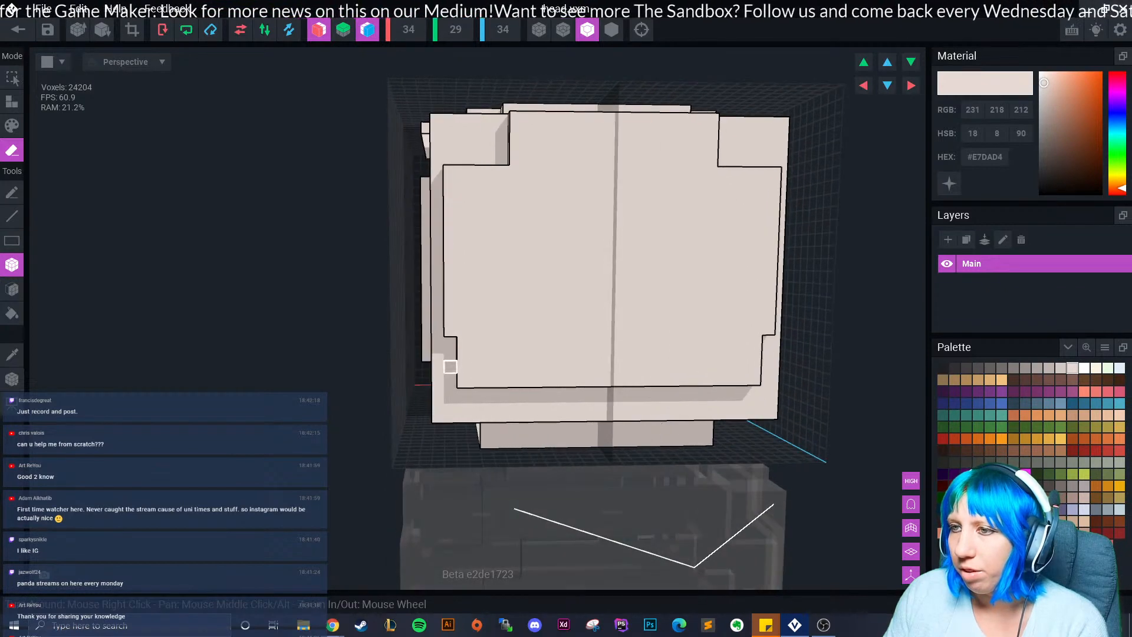
left_click_drag(464, 343, 463, 369)
right_click_drag(483, 421, 488, 417)
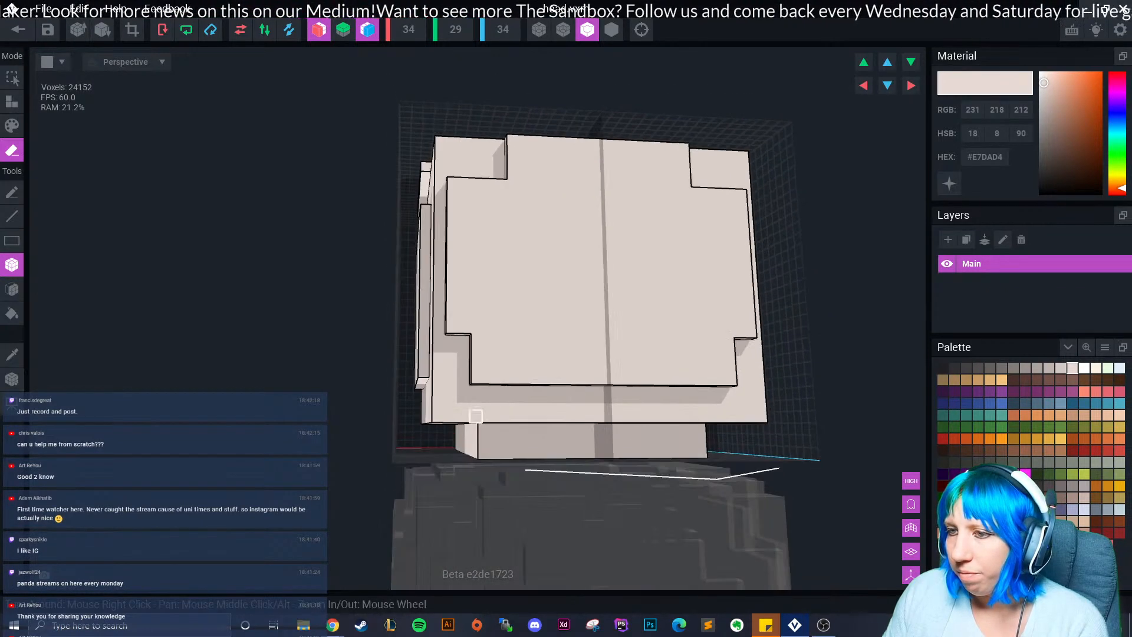
left_click_drag(437, 416, 451, 391)
right_click_drag(499, 416, 463, 445)
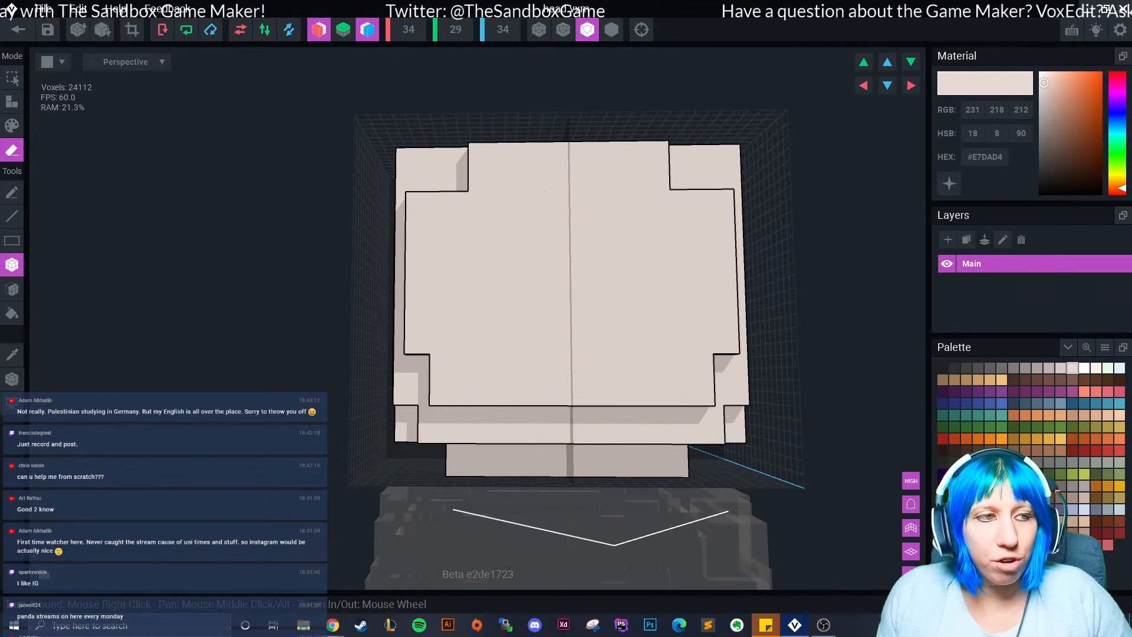
Carve notches into the cube's top corners and strip two face layers off its top.
right_click_drag(487, 360, 395, 347)
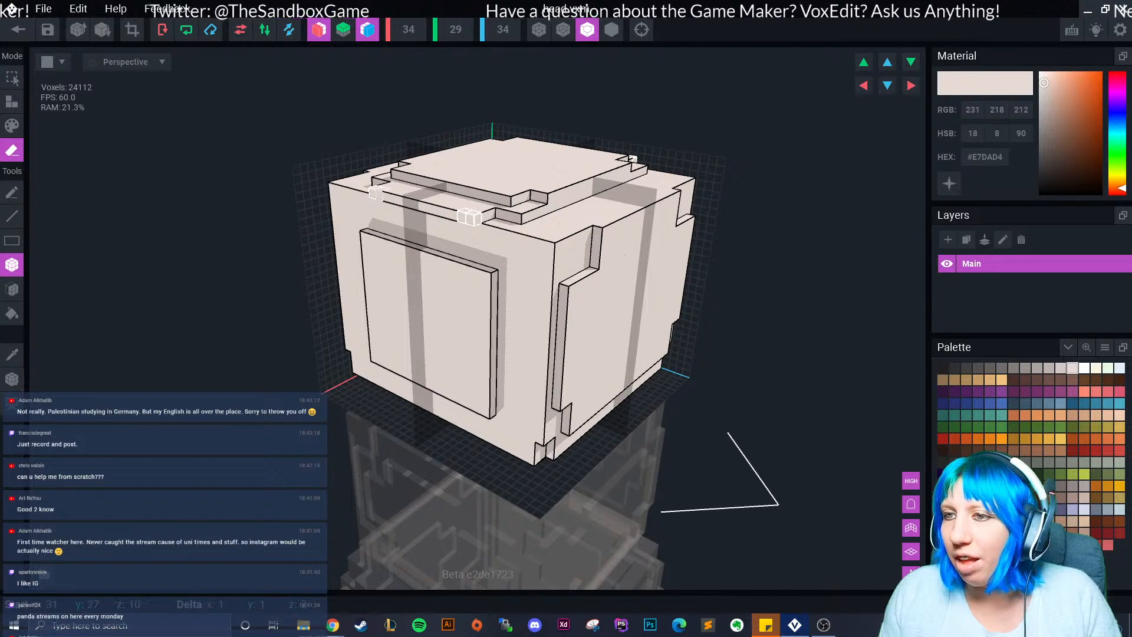
right_click_drag(430, 213, 345, 340)
left_click_drag(345, 341, 330, 323)
right_click_drag(330, 323, 390, 306)
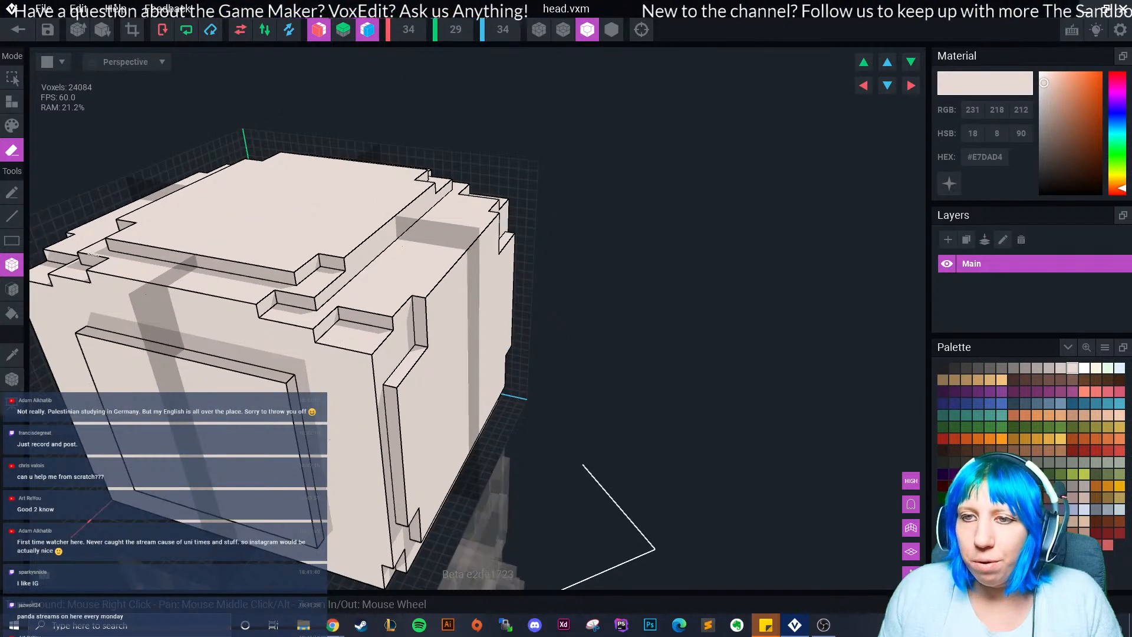
left_click(12, 289)
left_click(287, 219)
left_click(253, 265)
right_click_drag(253, 265, 144, 298)
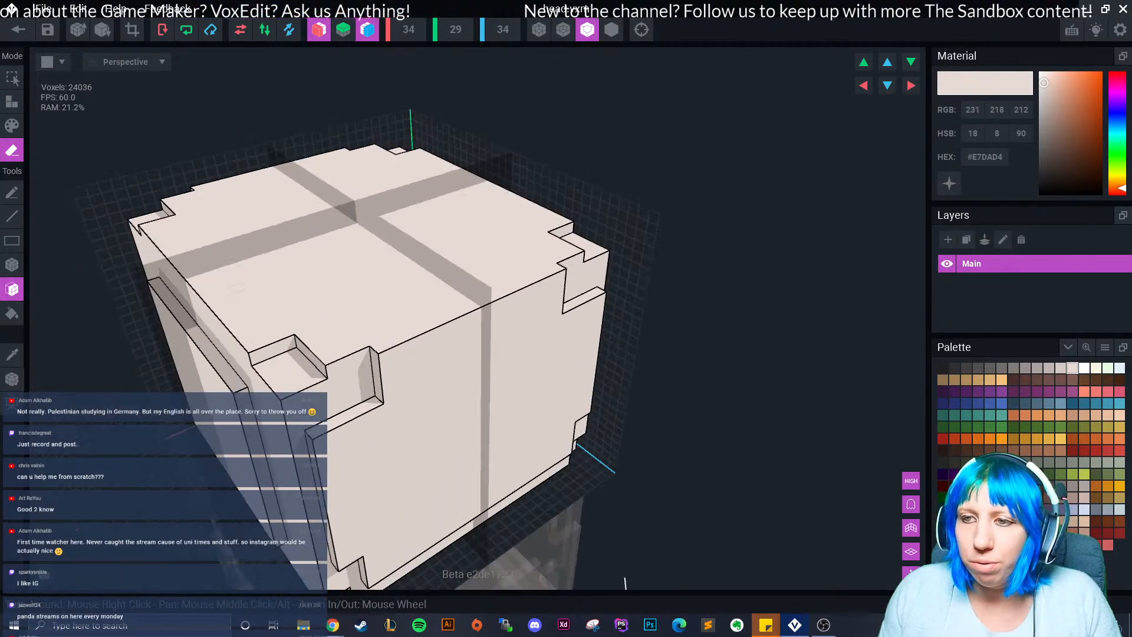
left_click(12, 265)
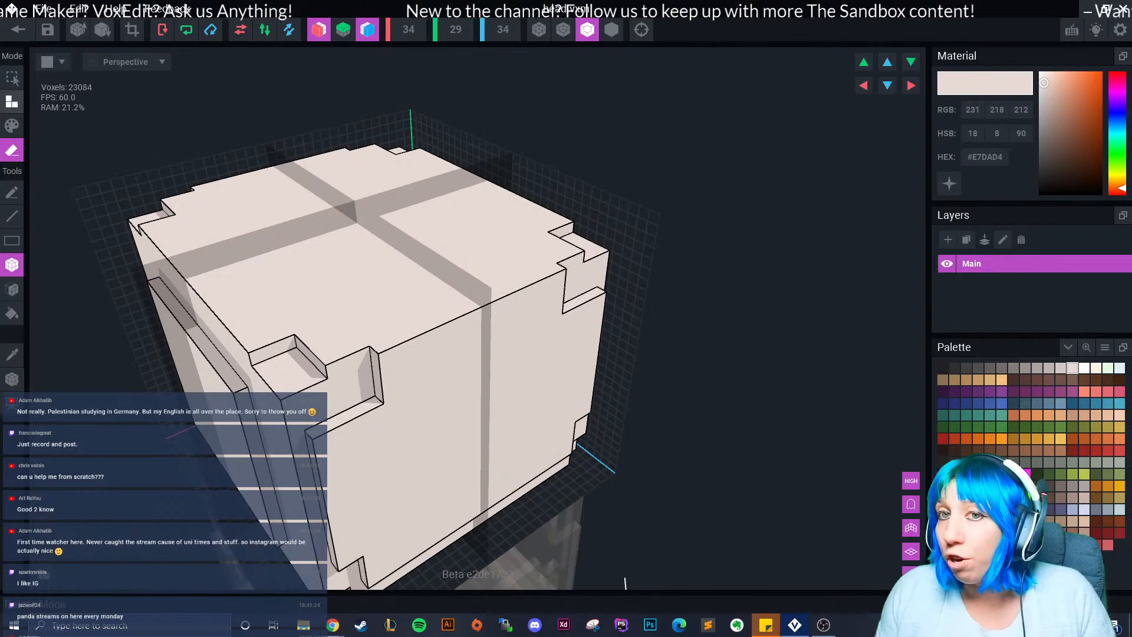
Trim a two-voxel strip along the front top edge and notch the front top corners.
right_click_drag(204, 344, 270, 315)
mouse_move(297, 320)
left_mouse_down()
mouse_move(132, 290)
mouse_move(154, 295)
mouse_move(147, 279)
left_mouse_up()
right_click_drag(412, 289, 259, 317)
left_click_drag(283, 346, 293, 379)
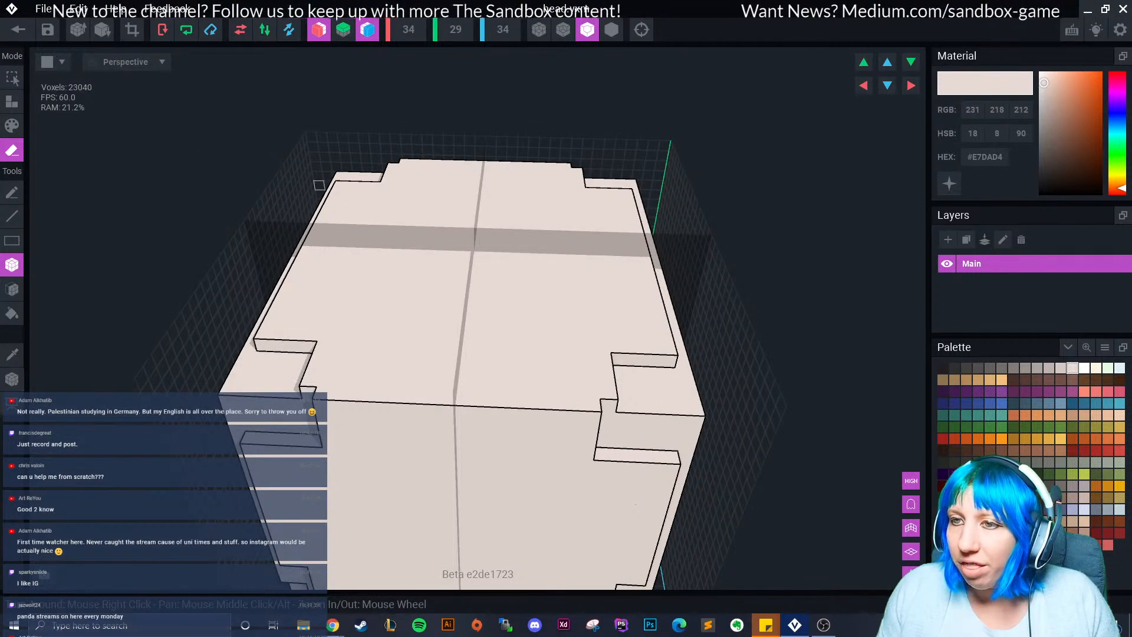
right_click_drag(335, 183, 443, 226)
scroll(361, 188, "up", 2)
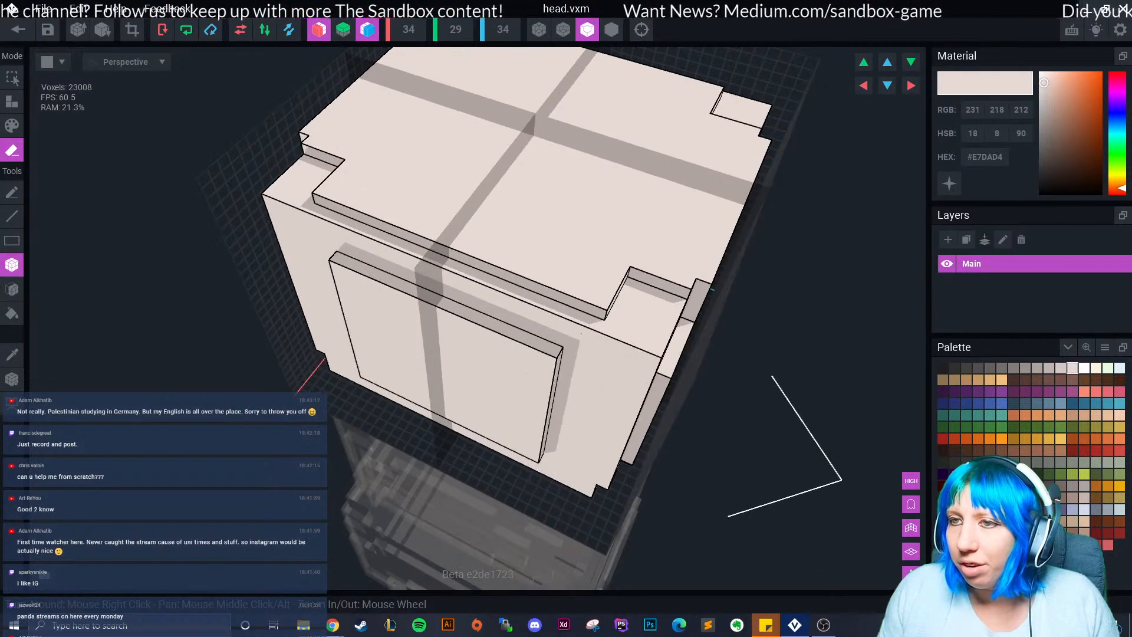
mouse_move(319, 190)
left_mouse_down()
mouse_move(528, 273)
mouse_move(533, 263)
left_mouse_up()
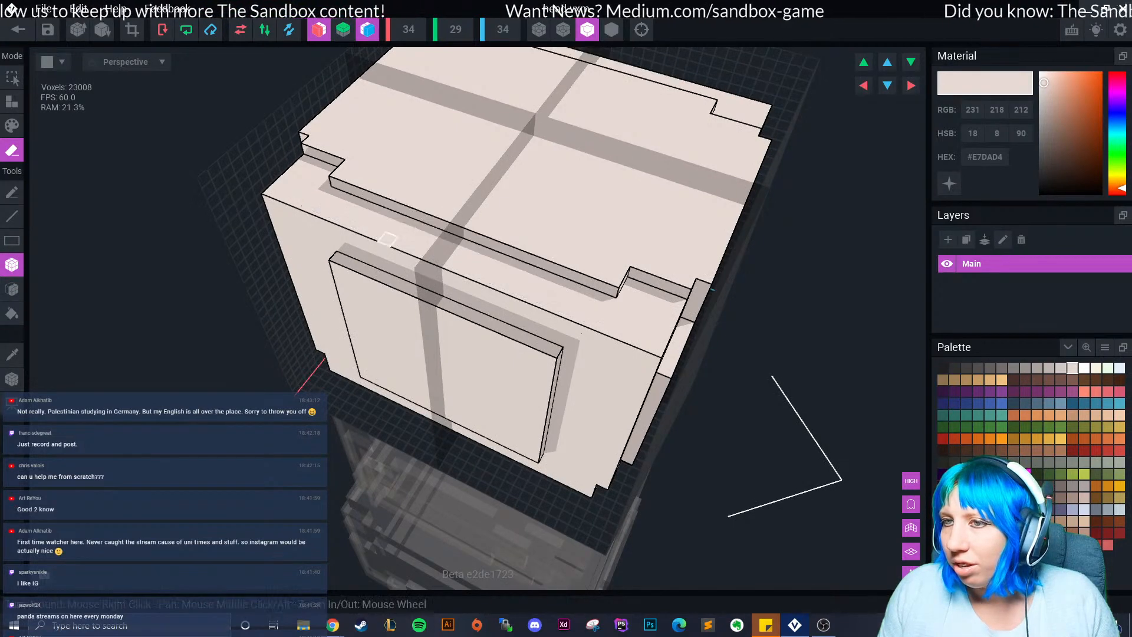
right_click_drag(459, 255, 357, 198)
left_click_drag(319, 179, 360, 190)
Widen the mirrored corner notches, undoing the last bad corner erase.
scroll(361, 197, "down", 2)
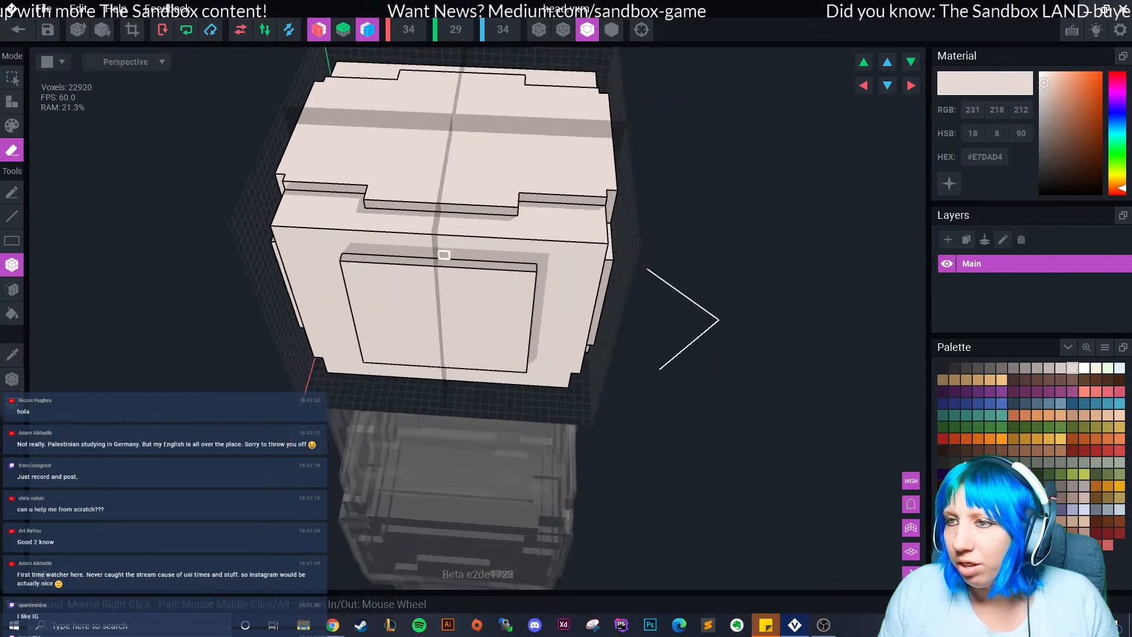
right_click_drag(361, 201, 442, 260)
scroll(443, 263, "down", 3)
mouse_move(613, 347)
right_mouse_down()
mouse_move(463, 270)
mouse_move(267, 329)
right_mouse_up()
scroll(543, 327, "up", 4)
key("ctrl+z")
scroll(544, 331, "down", 3)
scroll(477, 300, "up", 3)
Cut 4x4 notches into the front top corners of the head.
mouse_move(67, 358)
left_mouse_down()
mouse_move(108, 338)
mouse_move(154, 350)
mouse_move(300, 325)
left_mouse_up()
right_click_drag(112, 372, 86, 300)
middle_click_drag(126, 358, 148, 291)
mouse_move(145, 228)
left_mouse_down()
mouse_move(199, 306)
mouse_move(216, 290)
mouse_move(200, 290)
mouse_move(200, 275)
left_mouse_up()
scroll(227, 359, "down", 3)
mouse_move(232, 371)
right_mouse_down()
mouse_move(240, 384)
mouse_move(434, 345)
mouse_move(493, 349)
mouse_move(479, 377)
mouse_move(436, 333)
right_mouse_up()
scroll(478, 377, "up", 3)
scroll(451, 412, "down", 5)
right_click_drag(419, 439, 560, 430)
scroll(418, 439, "down", 3)
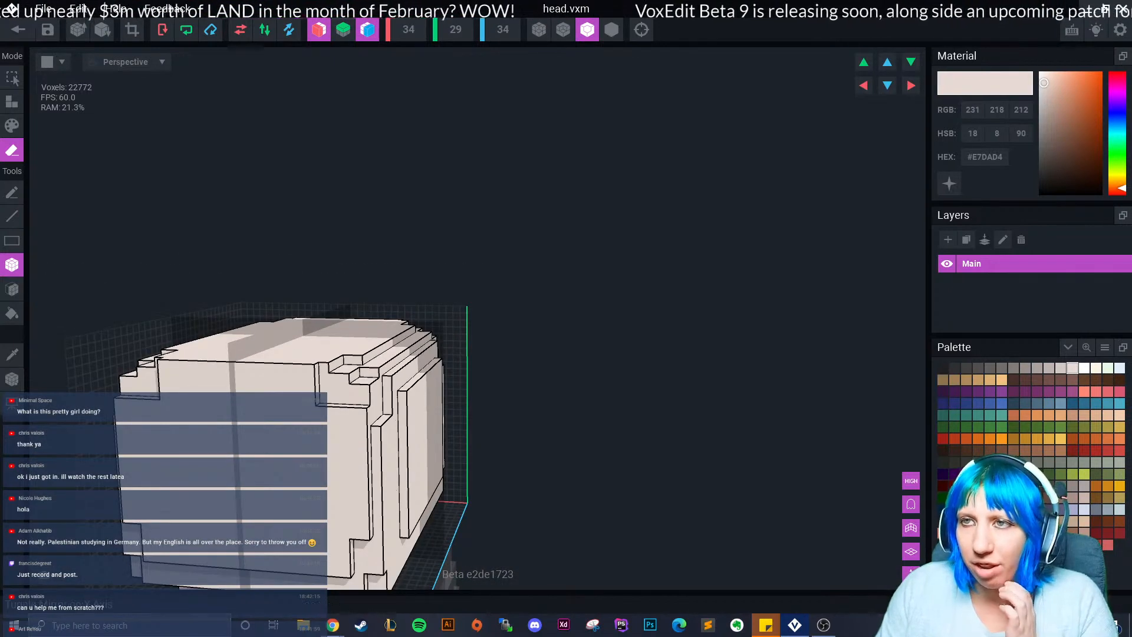
Turn off X and Z mirroring and face the head straight on.
left_click(319, 30)
left_click(367, 29)
right_click_drag(369, 435, 462, 435)
scroll(367, 435, "up", 2)
scroll(368, 435, "down", 4)
right_click_drag(369, 436, 383, 466)
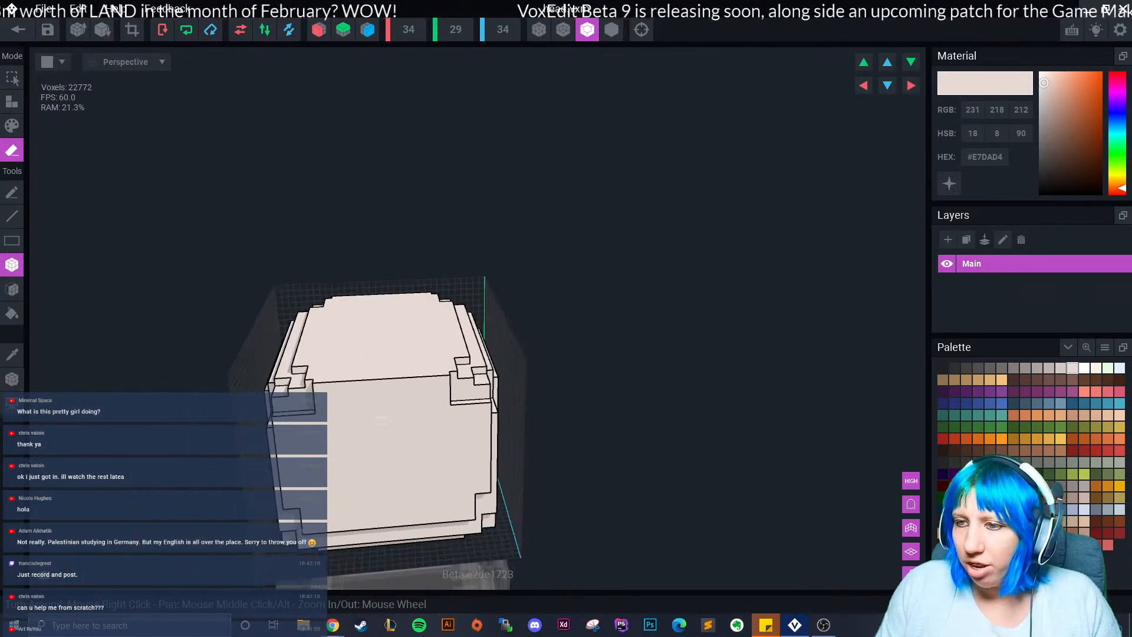
middle_click_drag(401, 489, 396, 400)
right_click_drag(397, 399, 407, 390)
scroll(407, 390, "up", 2)
scroll(407, 390, "up", 2)
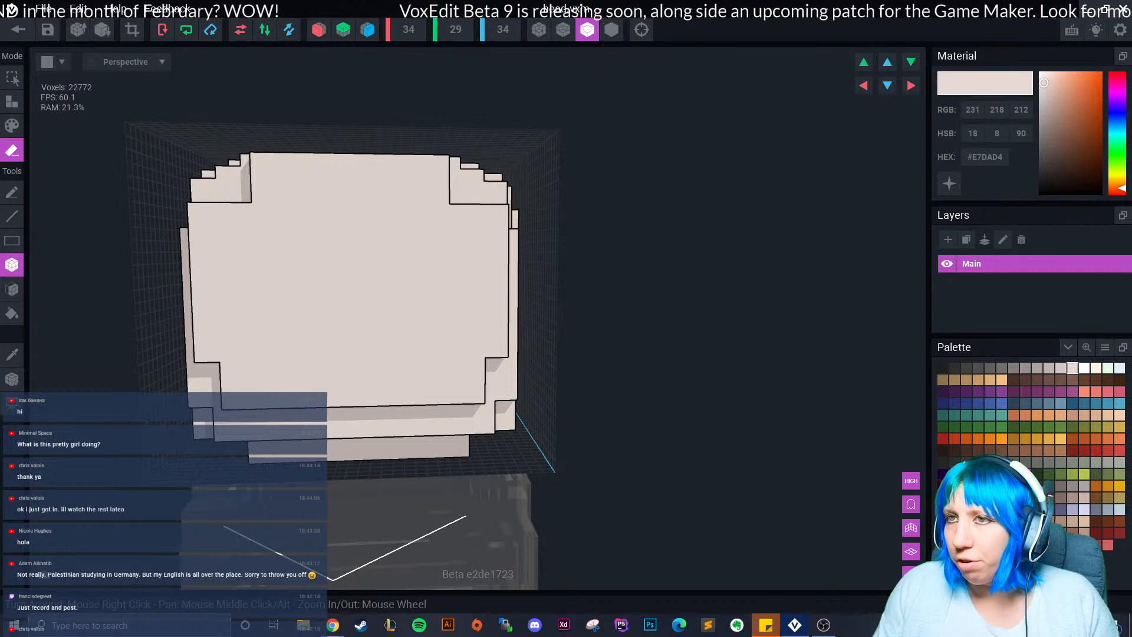
With X mirror on, paint mirrored eyes in near-black #302F2F using the Voxel tool.
left_click(319, 30)
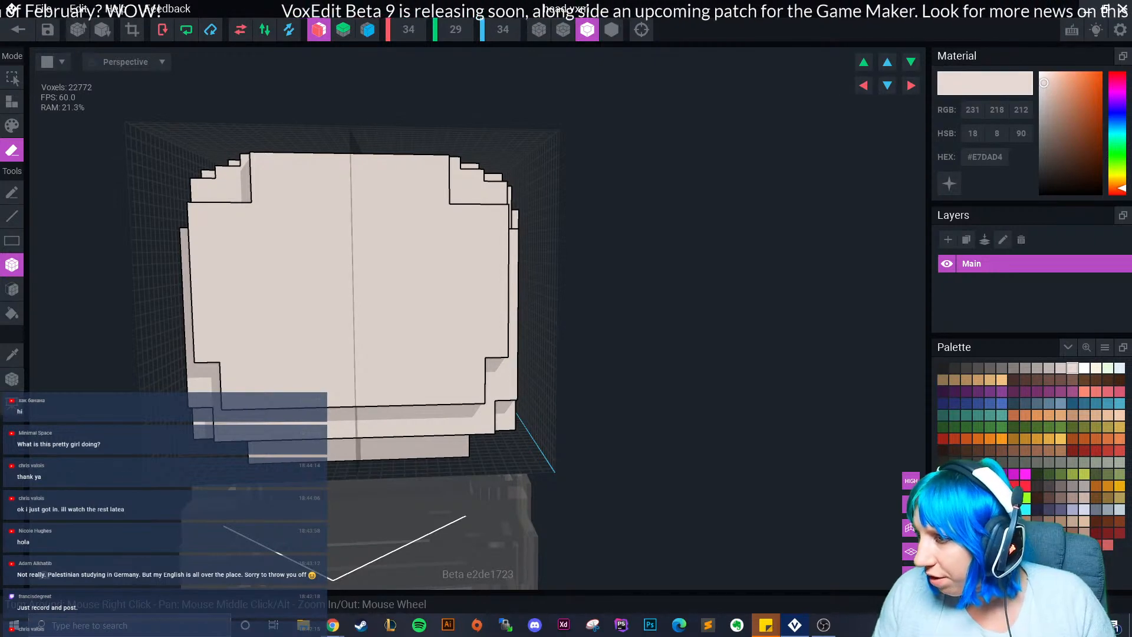
left_click(942, 368)
left_click(955, 368)
left_click(12, 126)
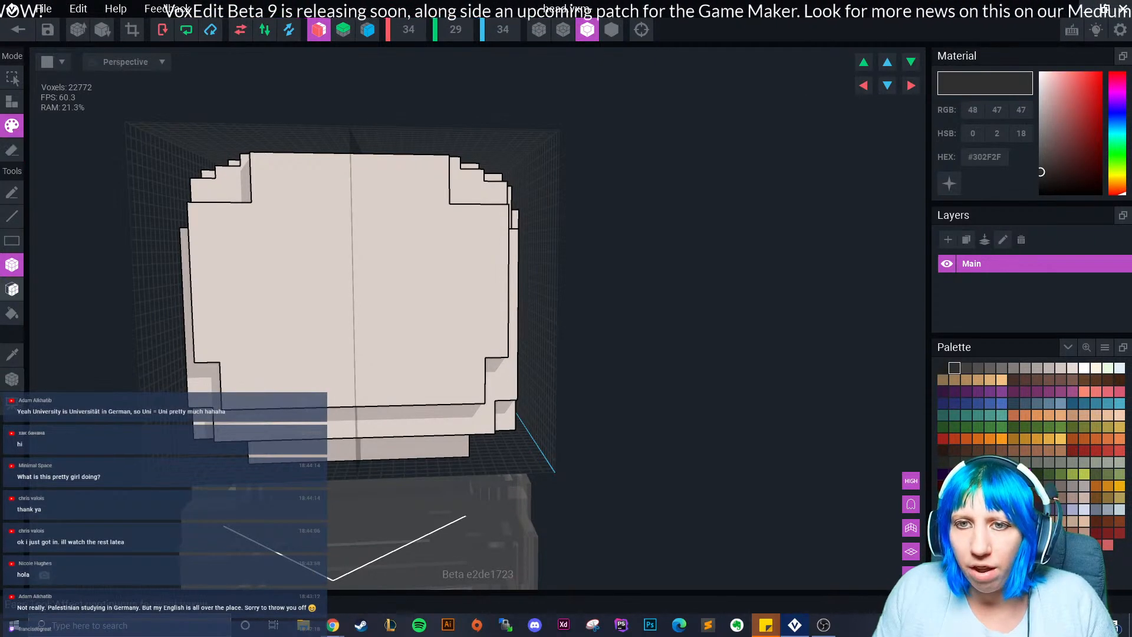
left_click(12, 192)
mouse_move(309, 222)
left_mouse_down()
mouse_move(284, 246)
mouse_move(316, 260)
mouse_move(322, 233)
mouse_move(297, 234)
mouse_move(298, 258)
mouse_move(286, 259)
mouse_move(310, 258)
left_mouse_up()
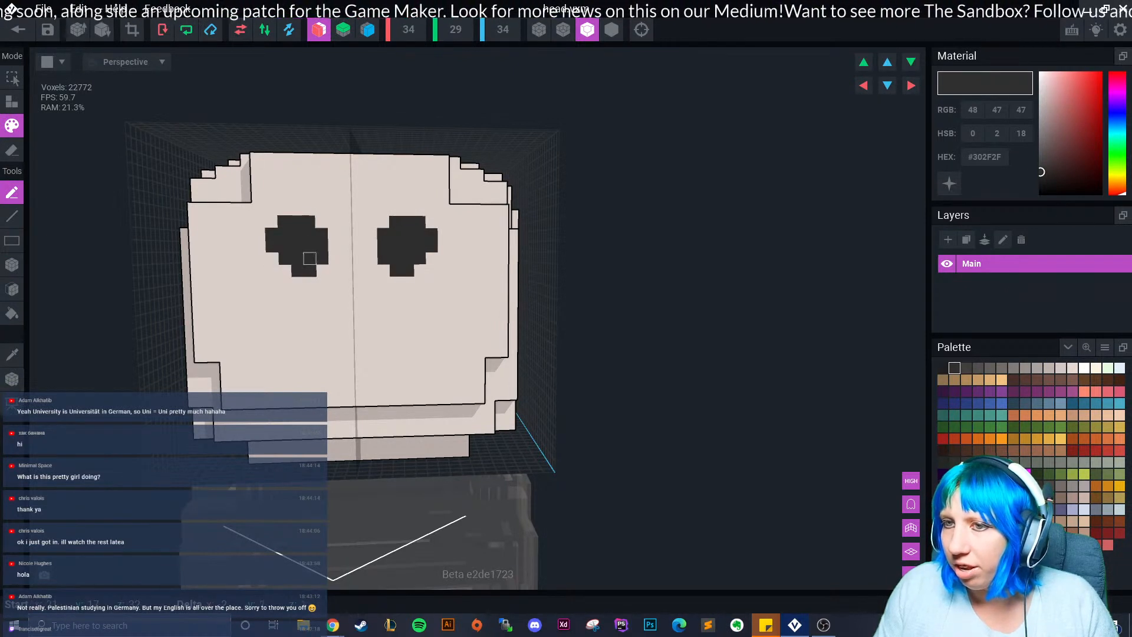
Extend the eyes downward with dark voxels, undoing the trial mouth pebbles.
scroll(424, 399, "up", 1)
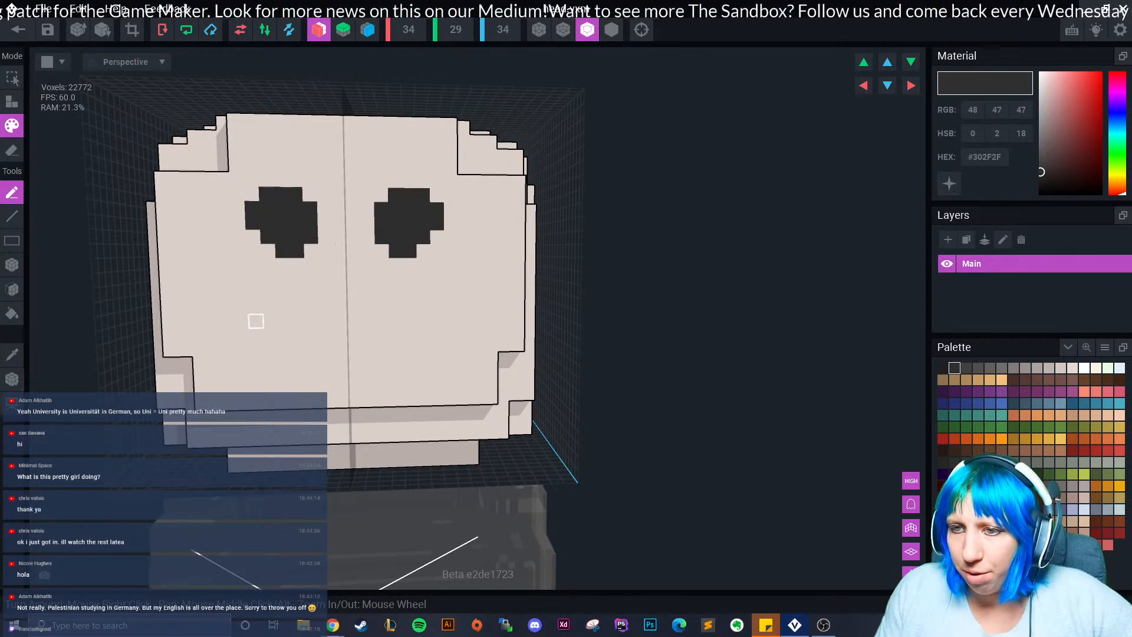
mouse_move(242, 322)
left_mouse_down()
mouse_move(257, 321)
mouse_move(243, 321)
mouse_move(271, 362)
mouse_move(299, 348)
mouse_move(342, 361)
left_mouse_up()
left_click(299, 361)
scroll(342, 361, "down", 5)
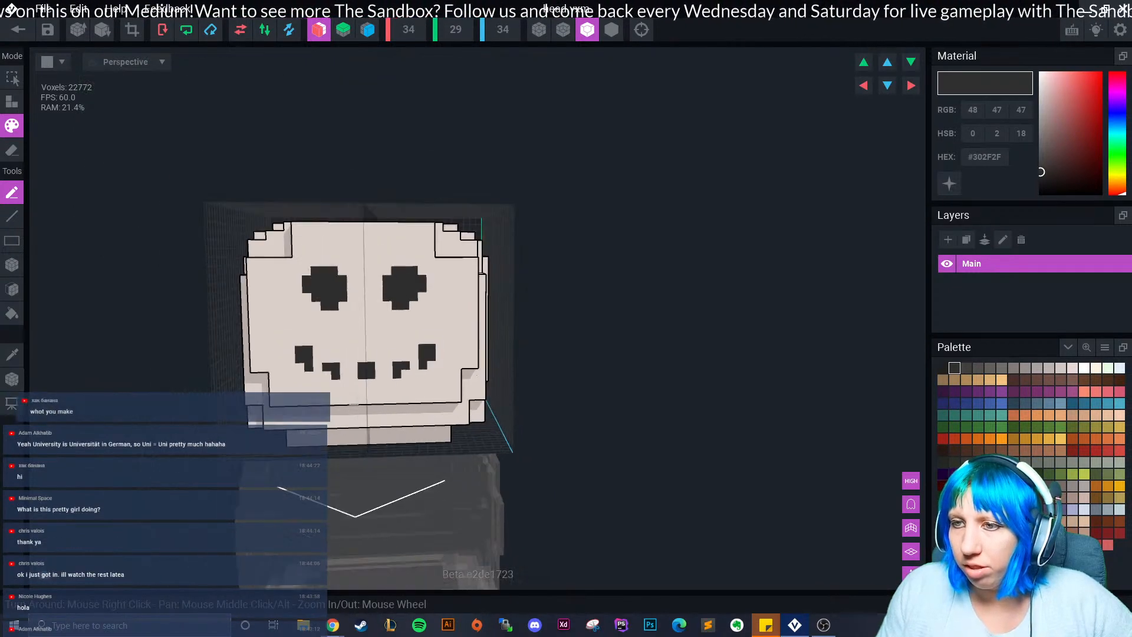
key("ctrl+z")
key("ctrl+z")
key("ctrl+z")
key("ctrl+z")
key("ctrl+z")
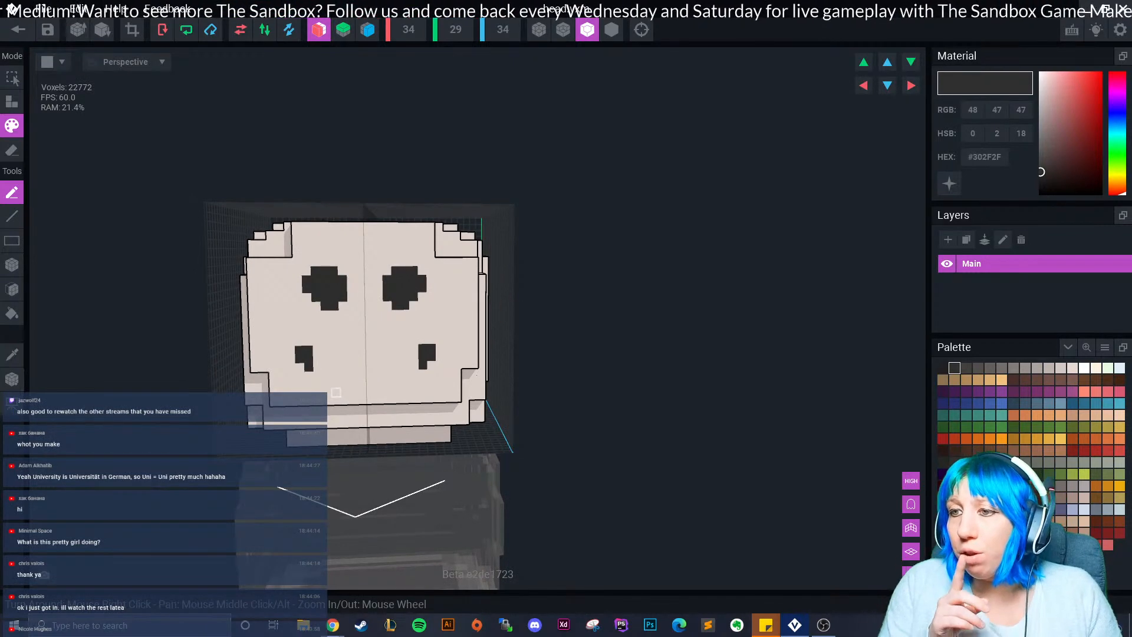
Shade the eyes' lower edges with grey #423F3E.
left_click(1042, 163)
scroll(273, 283, "up", 2)
left_click(308, 283)
left_click(297, 273)
left_click_drag(284, 262, 285, 252)
left_click(319, 283)
left_click(329, 273)
scroll(566, 330, "down", 2)
mouse_move(566, 331)
right_mouse_down()
mouse_move(407, 359)
mouse_move(566, 363)
right_mouse_up()
scroll(407, 330, "down", 2)
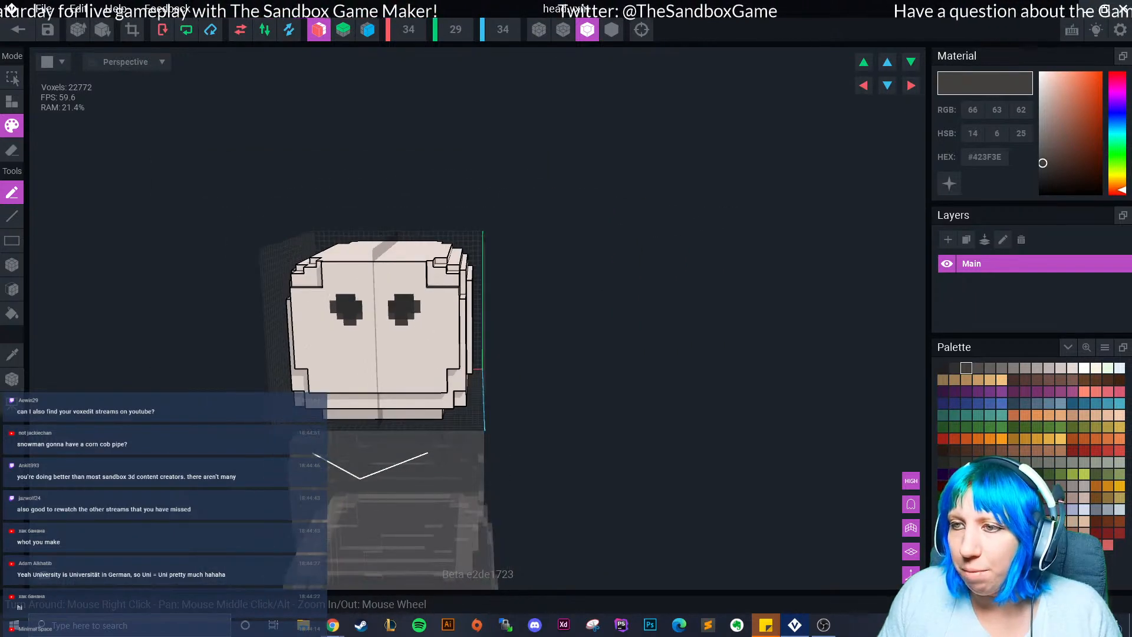
Crop the grid to the head, save head.vxm on exit, and view the snowman.
left_click(132, 29)
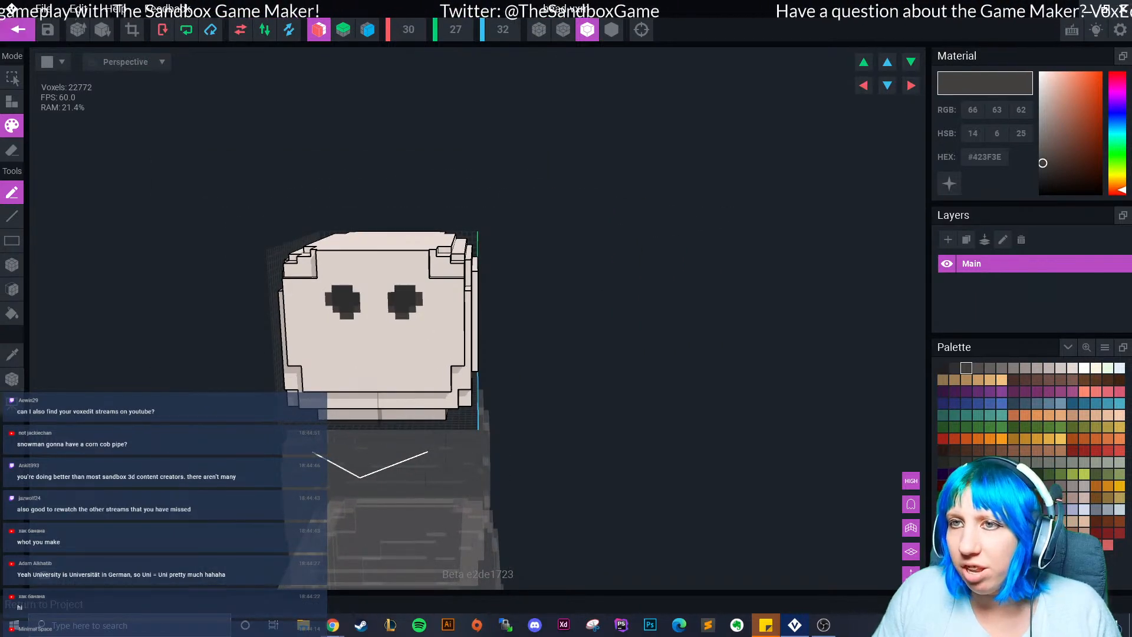
left_click(18, 29)
left_click(472, 228)
mouse_move(536, 206)
right_mouse_down()
mouse_move(571, 206)
mouse_move(543, 200)
right_mouse_up()
scroll(542, 200, "up", 3)
middle_click_drag(542, 194, 525, 242)
Select the snowman's head and reopen it in the voxel editor.
left_click(522, 109)
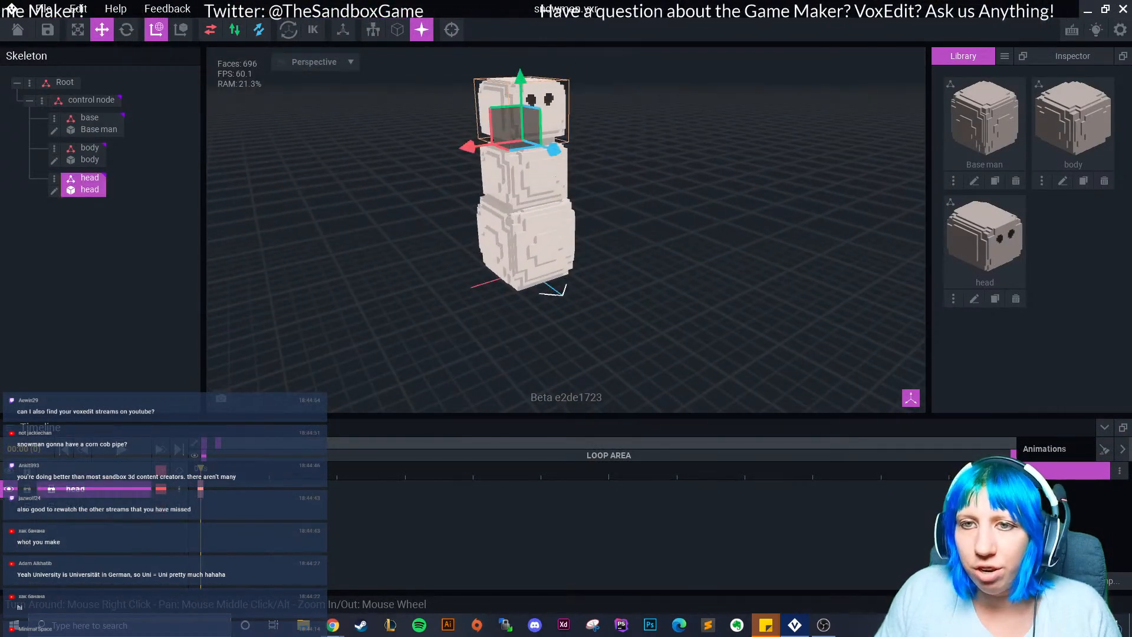
left_click(55, 191)
left_click(12, 379)
right_click(12, 380)
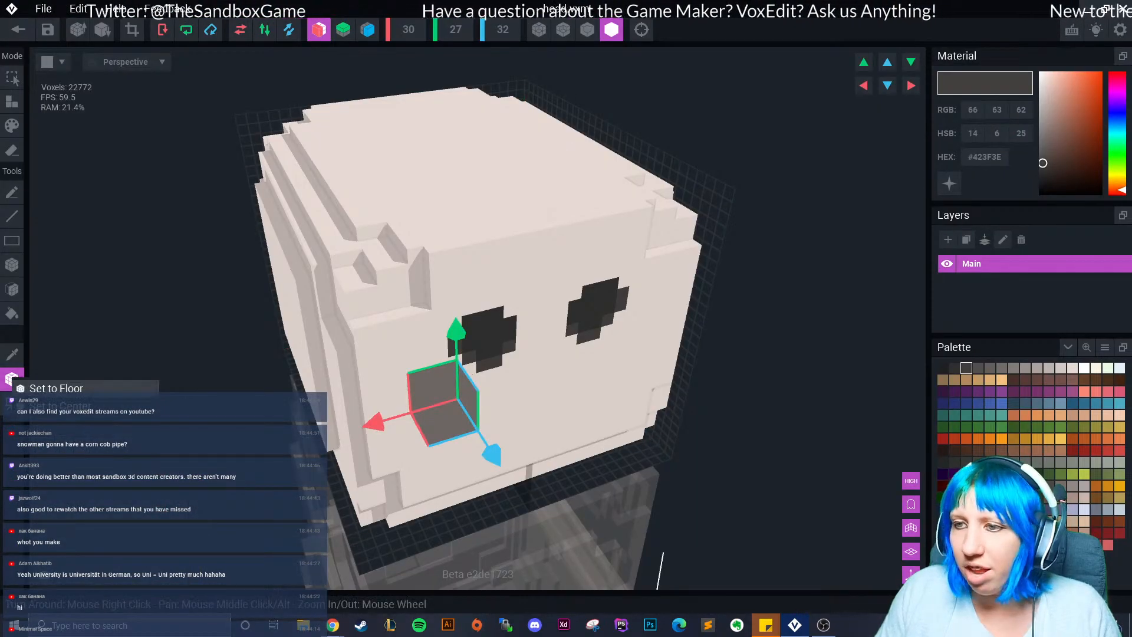
left_click(57, 388)
right_click_drag(448, 354, 484, 259)
middle_click_drag(484, 437, 531, 218)
right_click_drag(531, 218, 534, 182)
Turn off X mirror, enable Nice Edges and Z mirror, and switch to Erase Face.
left_click(319, 29)
right_click_drag(342, 112, 425, 183)
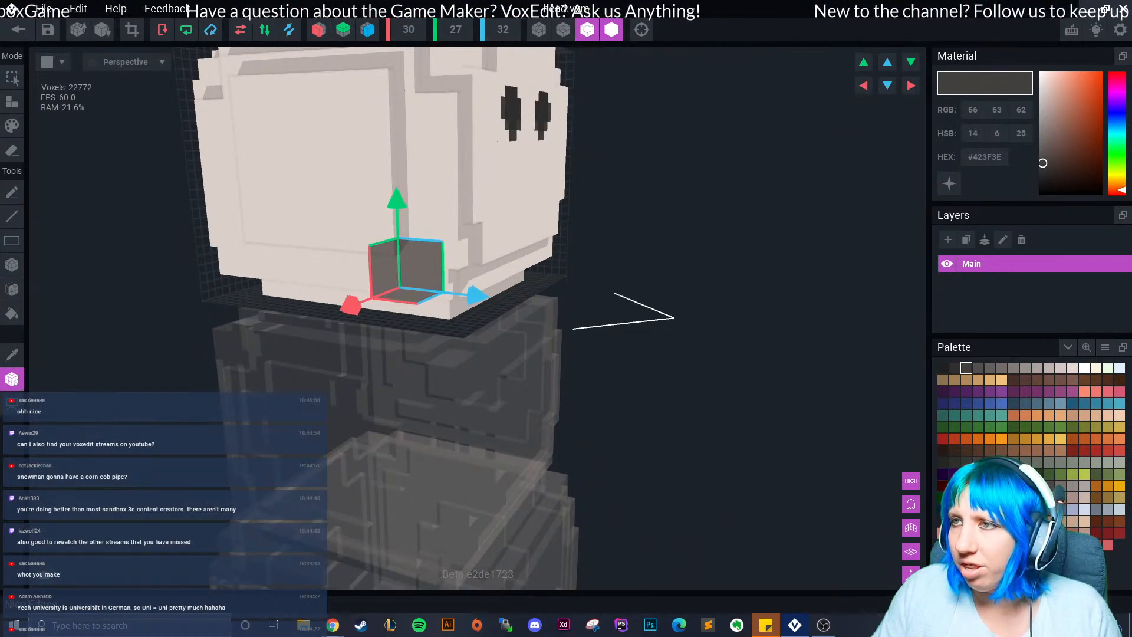
left_click(588, 29)
right_click_drag(436, 222, 318, 188)
left_click(368, 29)
left_click(11, 151)
left_click(12, 288)
Strip two rim layers off the underside and two bottom rows off the front face.
mouse_move(377, 407)
right_mouse_down()
mouse_move(466, 353)
mouse_move(484, 404)
mouse_move(514, 348)
right_mouse_up()
left_click(470, 338)
left_click(479, 312)
right_click_drag(478, 312, 415, 330)
left_click(545, 265)
left_click(545, 256)
left_click(498, 215)
left_click(495, 204)
Erase further bottom plate layers from the head's underside.
right_click_drag(496, 200, 560, 171)
left_click(489, 382)
left_click(489, 382)
right_click_drag(488, 383, 558, 377)
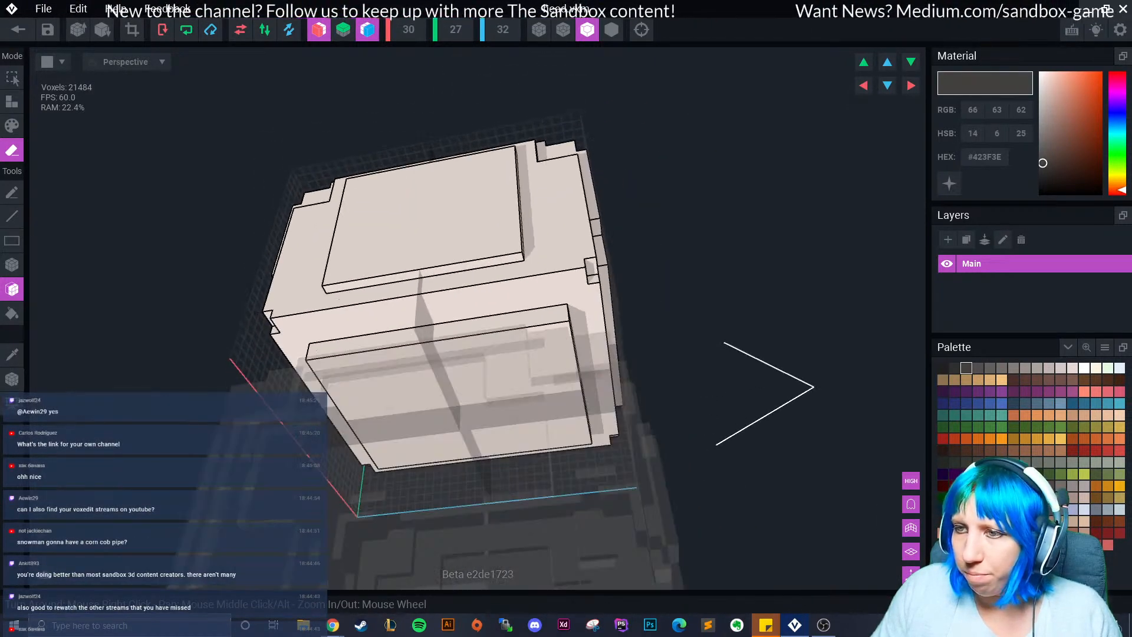
left_click(460, 267)
left_click(460, 267)
mouse_move(460, 266)
right_mouse_down()
mouse_move(455, 283)
mouse_move(485, 191)
mouse_move(589, 253)
mouse_move(457, 282)
right_mouse_up()
Erase one more face layer from the head, leaving 20396 voxels.
left_click(484, 191)
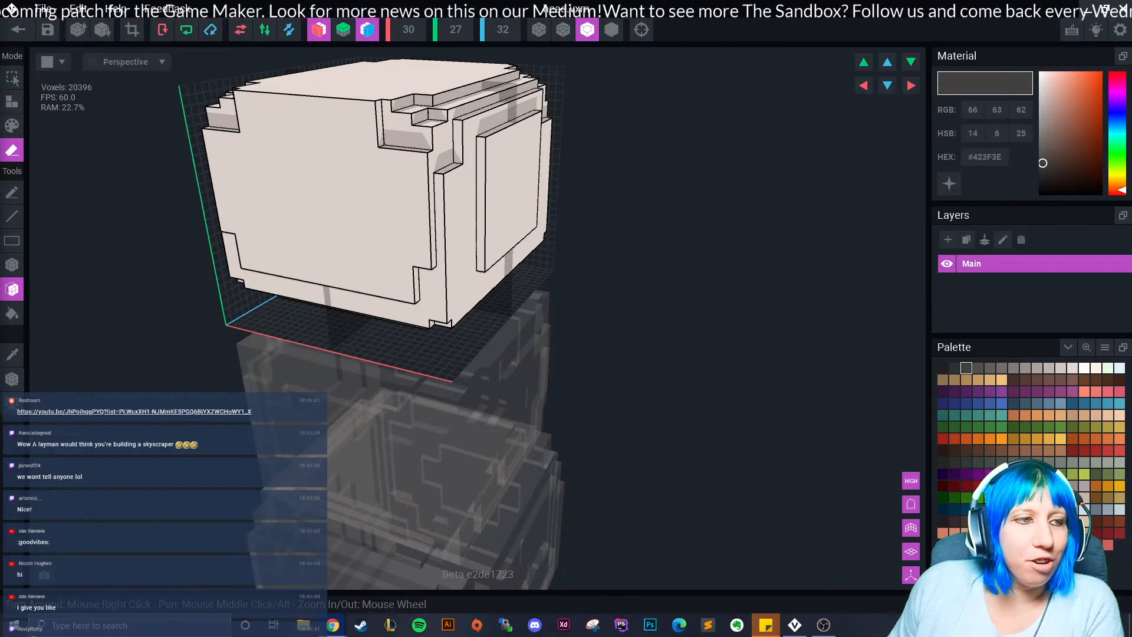
Switch mirroring from front-back to left-right, then erase three ring layers behind the head's front plate.
right_click_drag(372, 258, 405, 263)
scroll(396, 250, "down", 2)
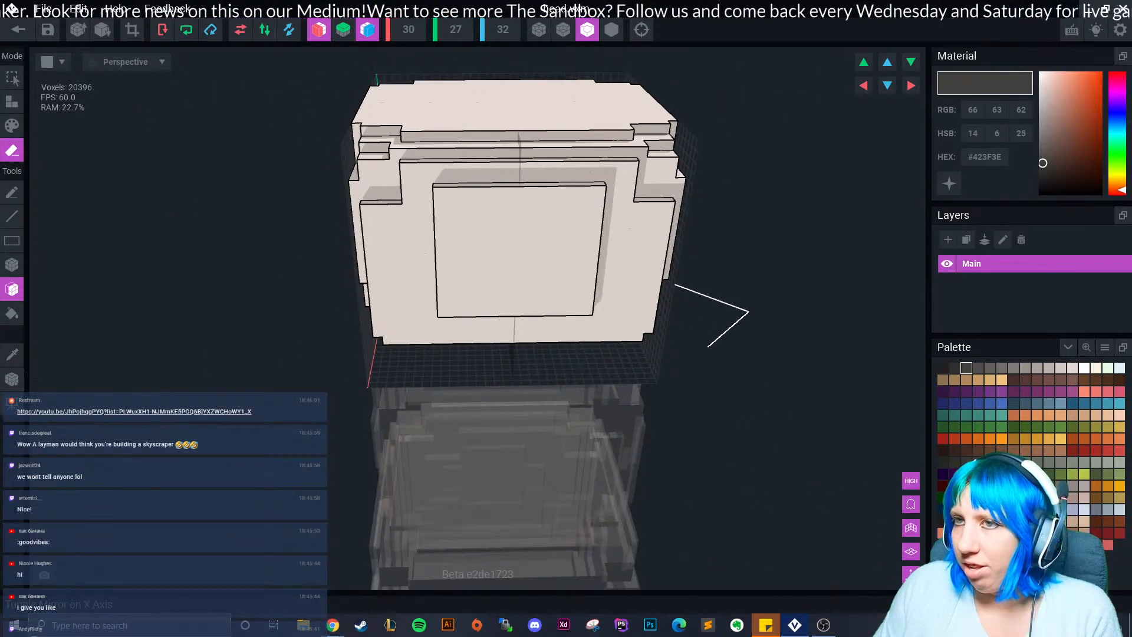
left_click(367, 29)
left_click(319, 29)
right_click_drag(376, 129, 376, 129)
left_click(421, 219)
left_click(422, 218)
left_click(427, 222)
Erase a thin side strip and the recessed chin layer of the head.
mouse_move(428, 223)
right_mouse_down()
mouse_move(409, 239)
mouse_move(455, 191)
right_mouse_up()
left_click(450, 259)
right_click_drag(450, 261, 451, 269)
left_click(445, 311)
mouse_move(445, 313)
right_mouse_down()
mouse_move(427, 329)
mouse_move(434, 339)
right_mouse_up()
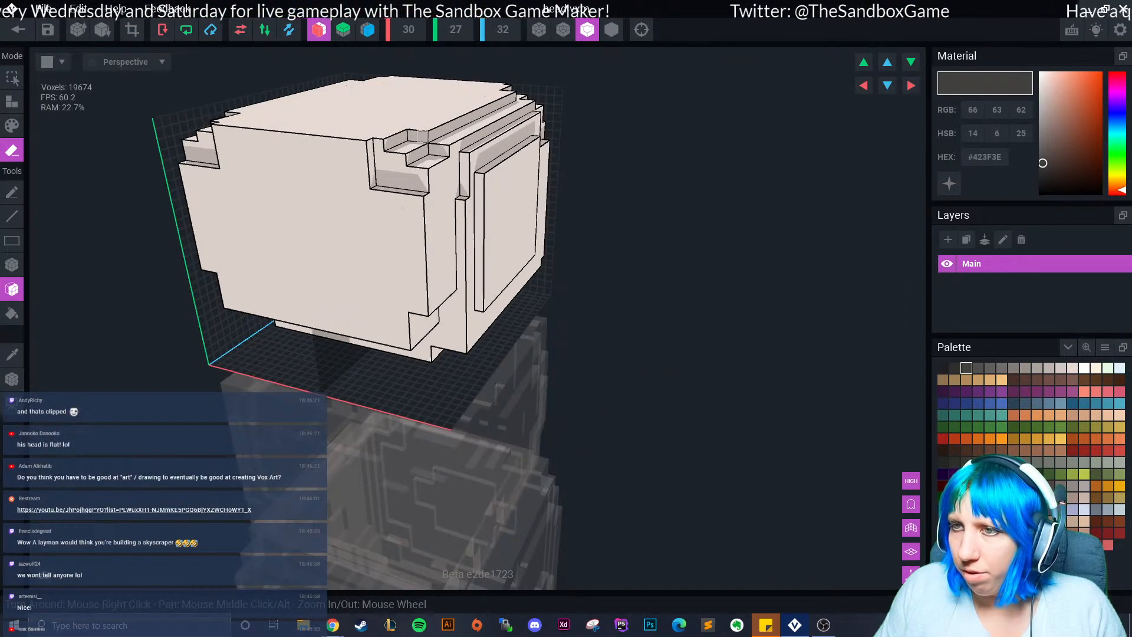
Erase the small corner step faces, the deeper notch faces and two front face layers.
left_click(423, 131)
left_click(437, 150)
left_click(404, 170)
left_click(402, 165)
left_click(376, 235)
left_click(384, 252)
Erase the head's front frame voxels and front layers, undoing one accidental notch erase.
right_click_drag(385, 253, 417, 307)
right_click_drag(417, 308, 595, 330)
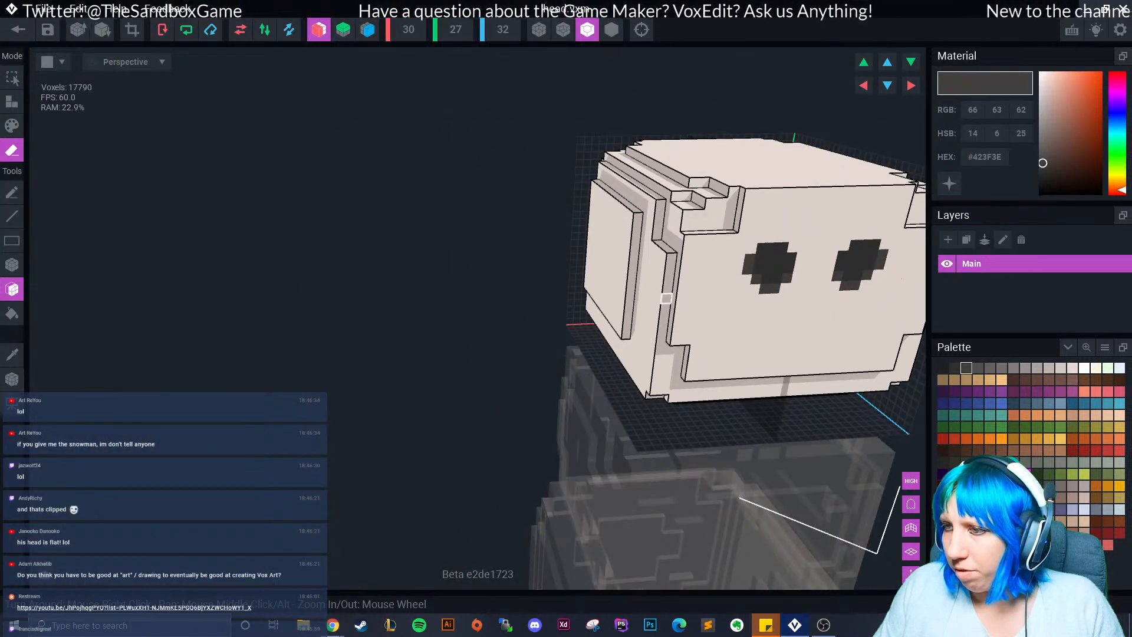
left_click(666, 298)
mouse_move(667, 298)
right_mouse_down()
mouse_move(672, 394)
mouse_move(712, 358)
mouse_move(761, 351)
mouse_move(487, 321)
mouse_move(496, 309)
right_mouse_up()
left_click(668, 409)
key("ctrl+z")
left_click(712, 358)
left_click(760, 351)
Erase the mirrored upper-left notch voxels of the head.
left_click(471, 228)
left_click(471, 227)
mouse_move(471, 227)
right_mouse_down()
mouse_move(479, 286)
mouse_move(549, 306)
right_mouse_up()
left_click(445, 245)
Remove both eyes, including their dark and light voxels and leftover stubs.
left_click(531, 332)
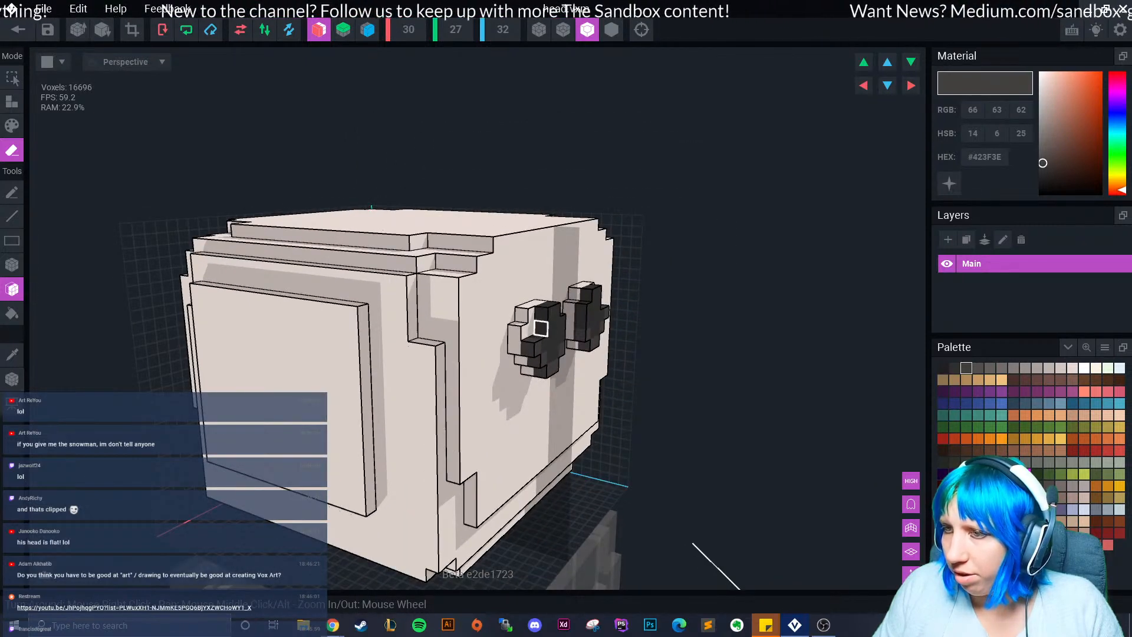
left_click(544, 331)
left_click(533, 347)
left_click(530, 343)
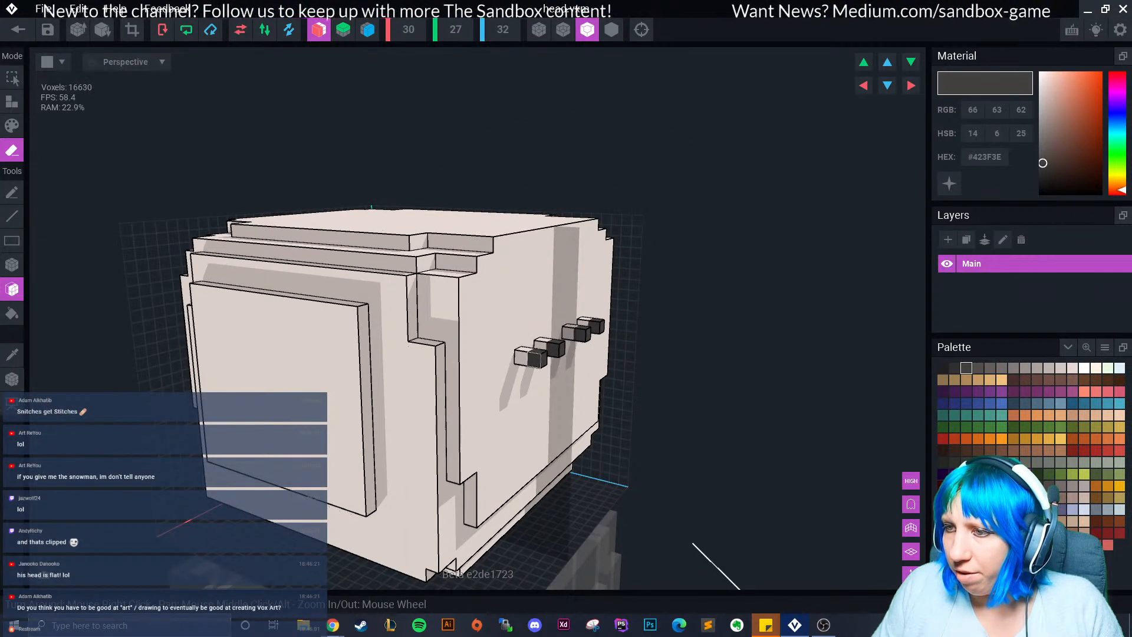
left_click(537, 353)
left_click(529, 356)
left_click(554, 347)
left_click(544, 346)
Step back the top and second notches and trim the corner column below them.
mouse_move(565, 352)
right_mouse_down()
mouse_move(523, 409)
mouse_move(554, 404)
mouse_move(533, 419)
mouse_move(596, 401)
mouse_move(583, 408)
right_mouse_up()
scroll(529, 396, "down", 2)
scroll(553, 404, "down", 3)
scroll(566, 414, "up", 5)
left_click(590, 280)
left_click(590, 278)
left_click(594, 307)
left_click(592, 305)
left_click(609, 351)
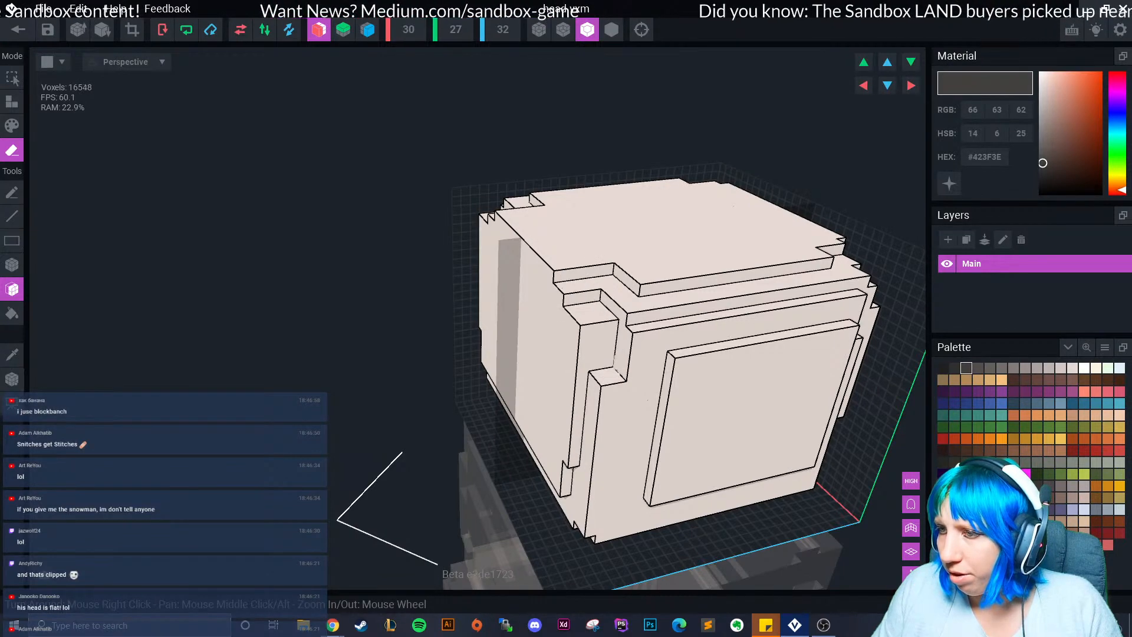
Erase the remaining front face layers, top step strip and a corner voxel, then crop the volume to 28×24×26.
left_click(618, 398)
left_click(645, 289)
right_click_drag(655, 374, 678, 343)
left_click(691, 435)
right_click_drag(691, 435, 600, 404)
right_click_drag(630, 322, 524, 472)
left_click(491, 508)
mouse_move(477, 525)
right_mouse_down()
mouse_move(476, 464)
mouse_move(565, 461)
right_mouse_up()
left_click(475, 465)
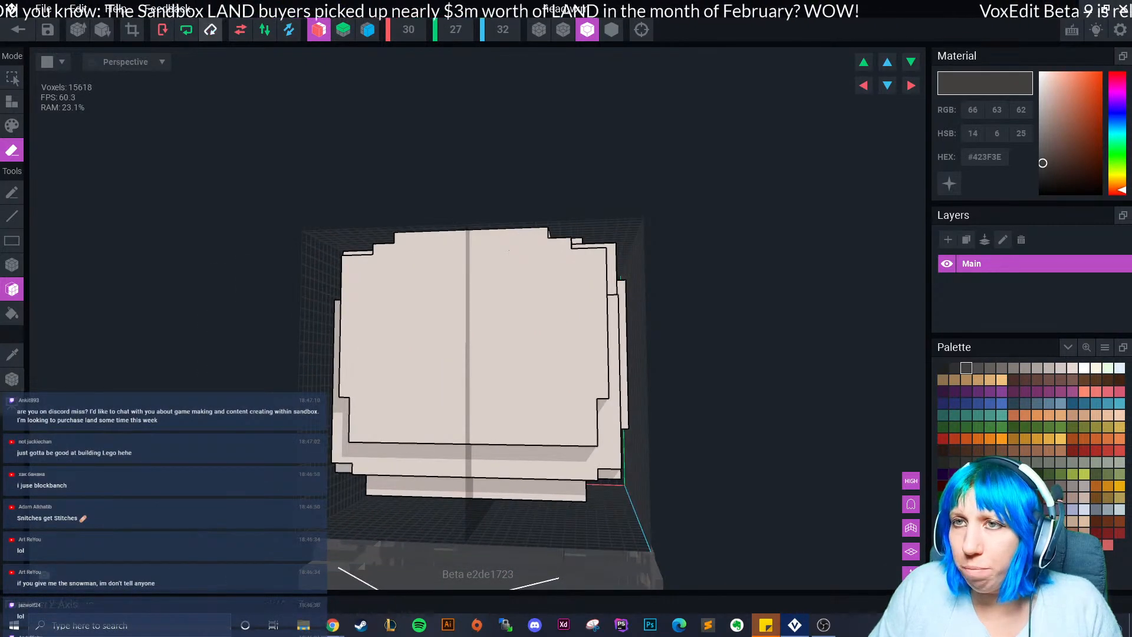
left_click(132, 29)
Leave the head editor and save the changes to the head.
left_click(11, 379)
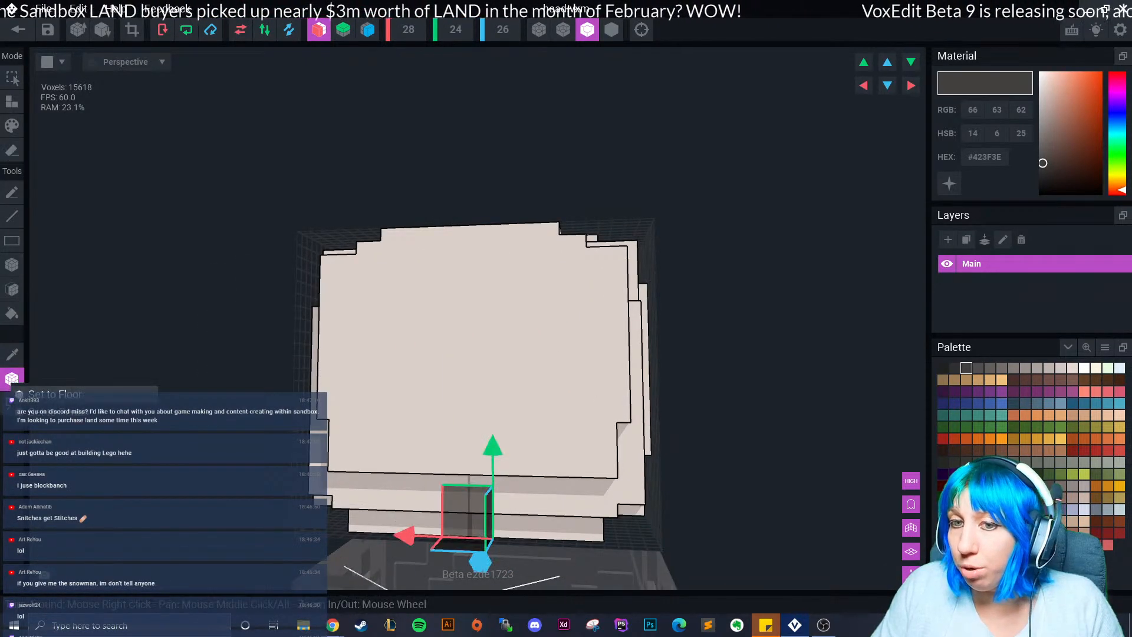
left_click(17, 30)
left_click(442, 228)
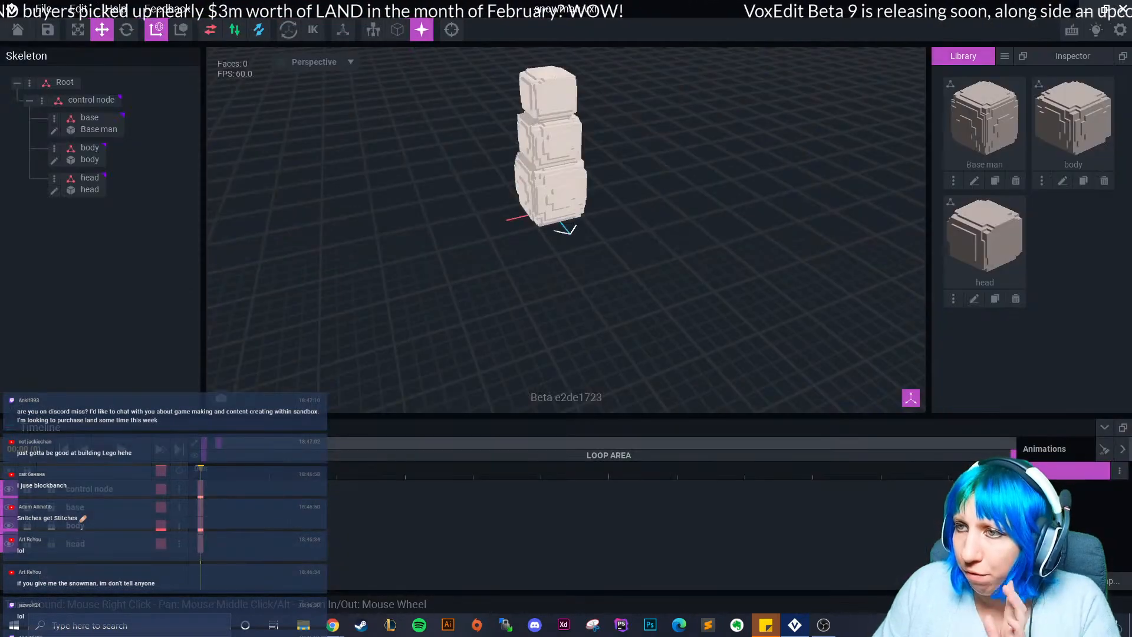
Select the head and drag its vertical arrow to adjust its height atop the body, then inspect the snowman.
scroll(554, 206, "up", 4)
middle_click_drag(569, 174, 573, 269)
right_click_drag(573, 268, 578, 229)
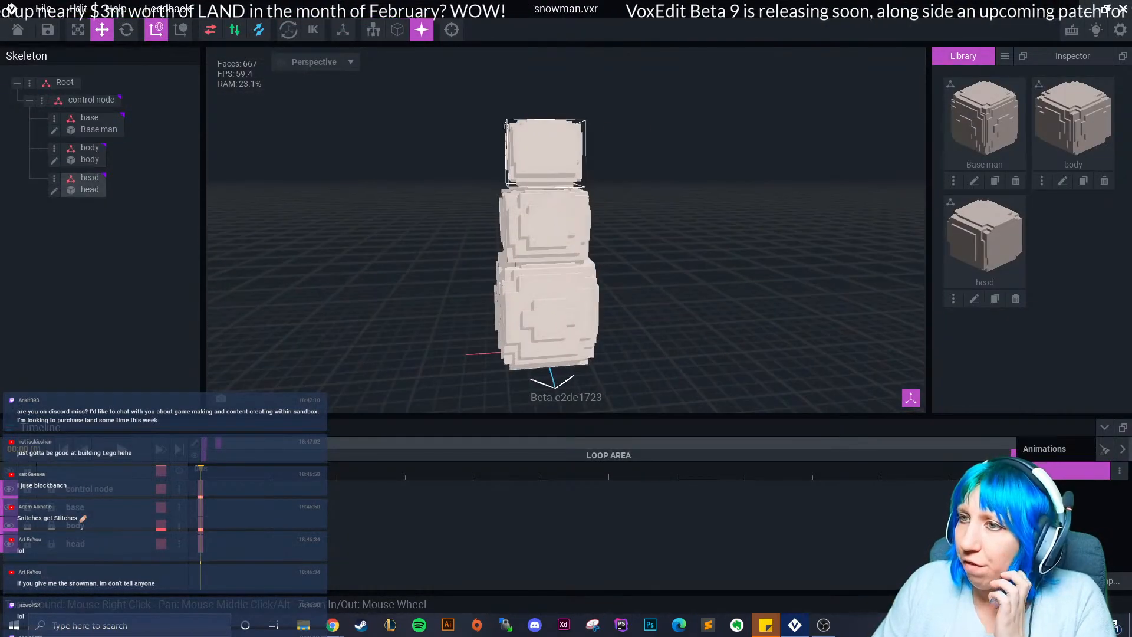
left_click(546, 153)
left_click_drag(543, 145, 544, 148)
left_click(625, 188)
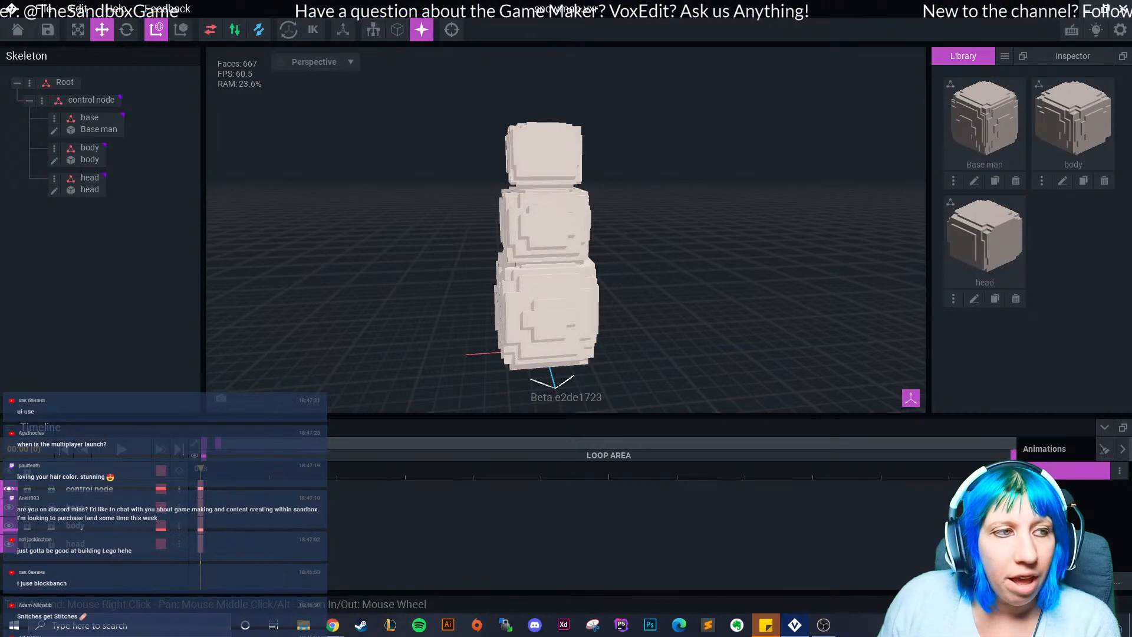
mouse_move(604, 296)
right_mouse_down()
mouse_move(603, 330)
mouse_move(605, 308)
right_mouse_up()
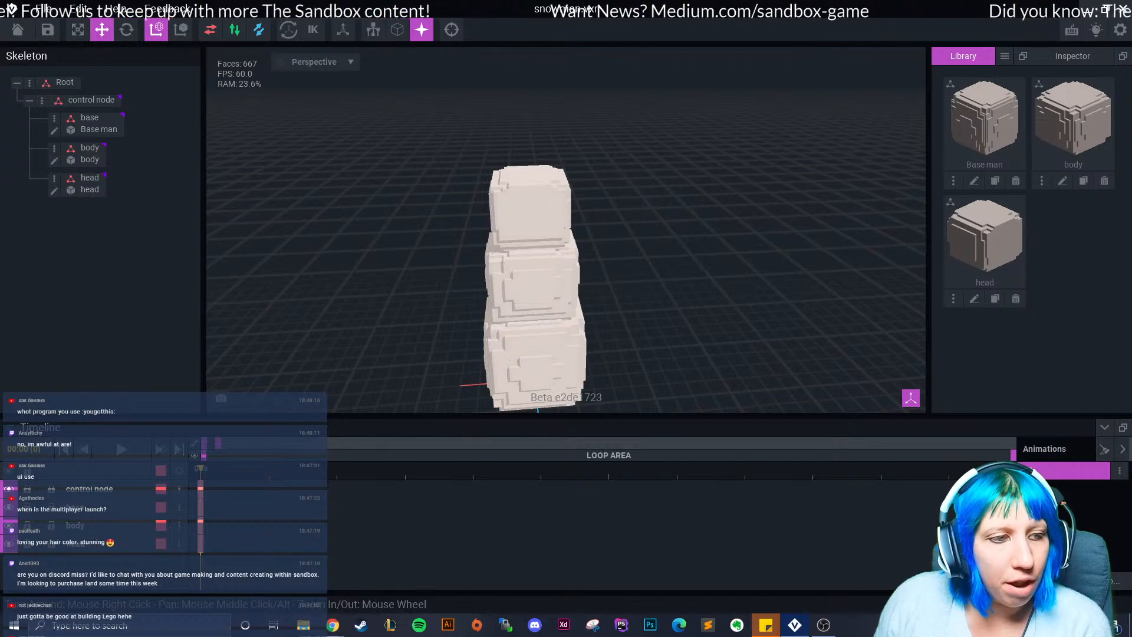
right_click_drag(566, 235, 531, 219)
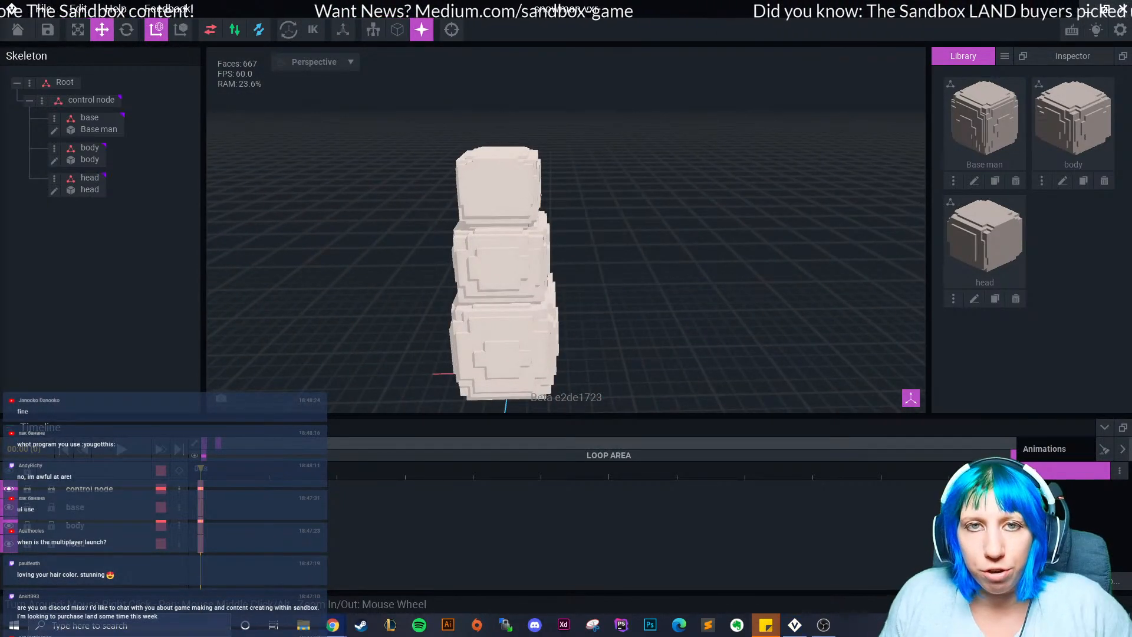
In Chrome, open The Sandbox Create page on the Game Maker tab and copy its URL.
key("alt+Tab")
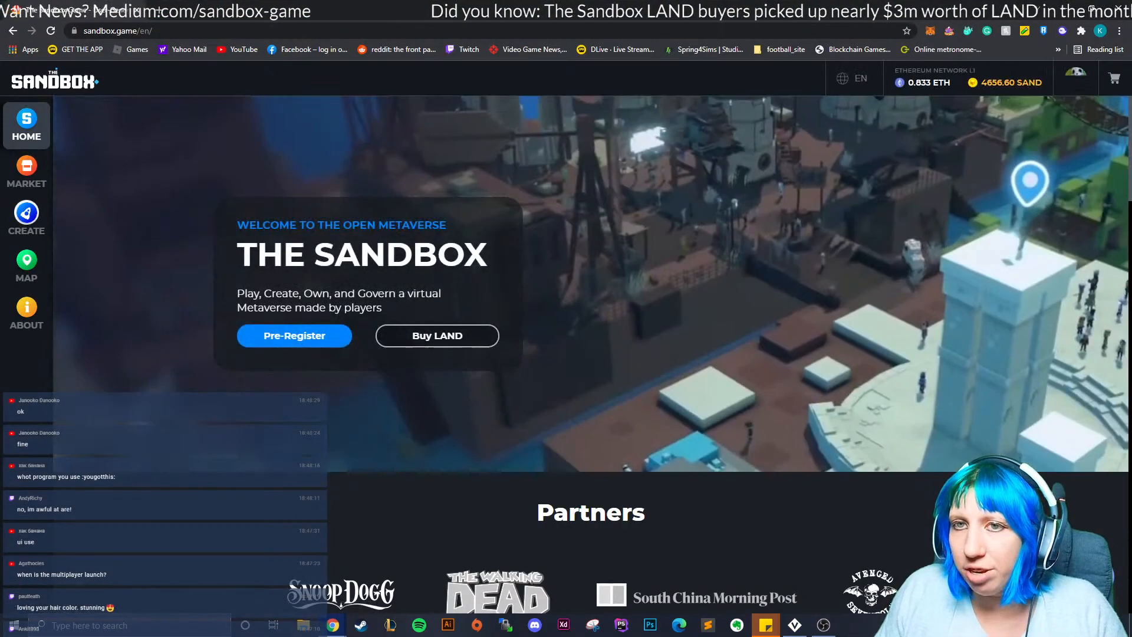
left_click(26, 218)
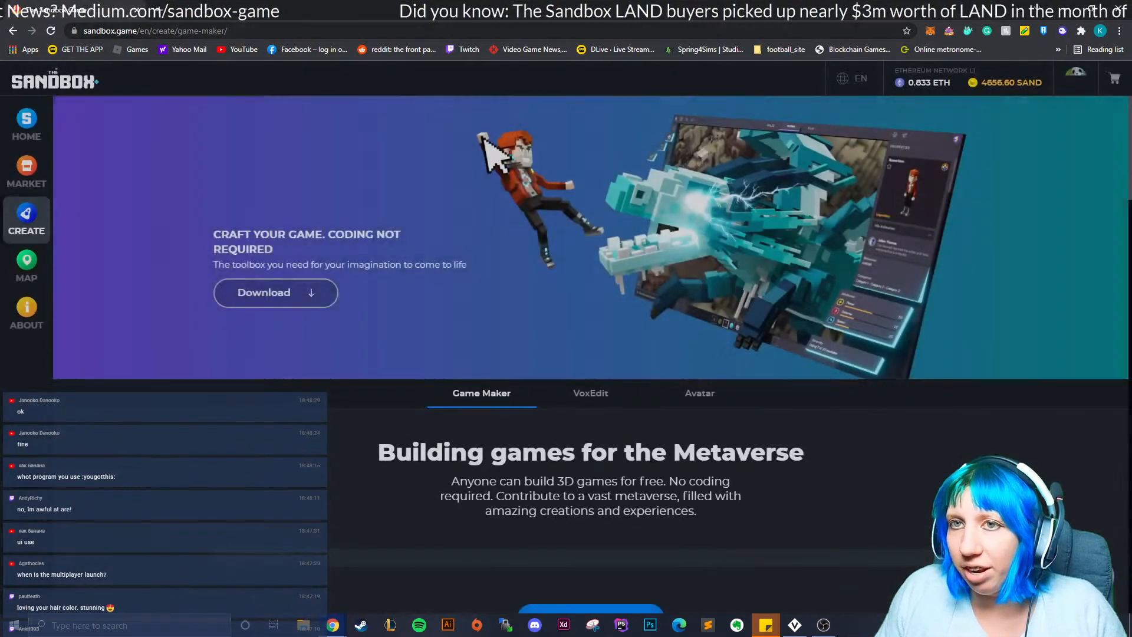
right_click(147, 31)
left_click(176, 100)
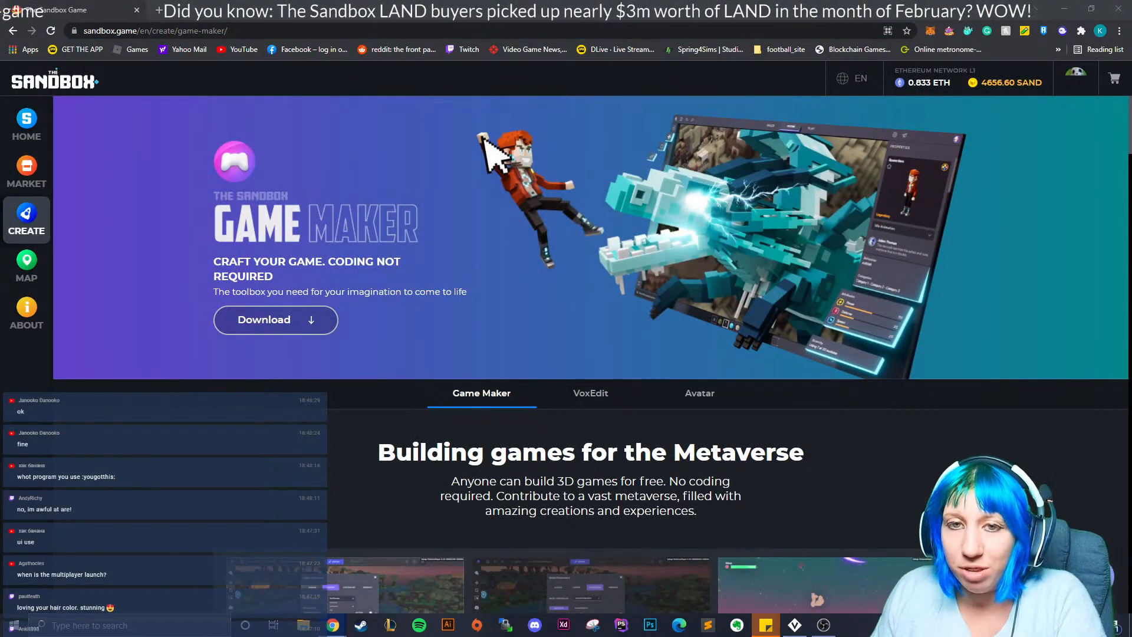
Open the snowman's head block for voxel editing with outlined edges shown.
key("alt+Tab")
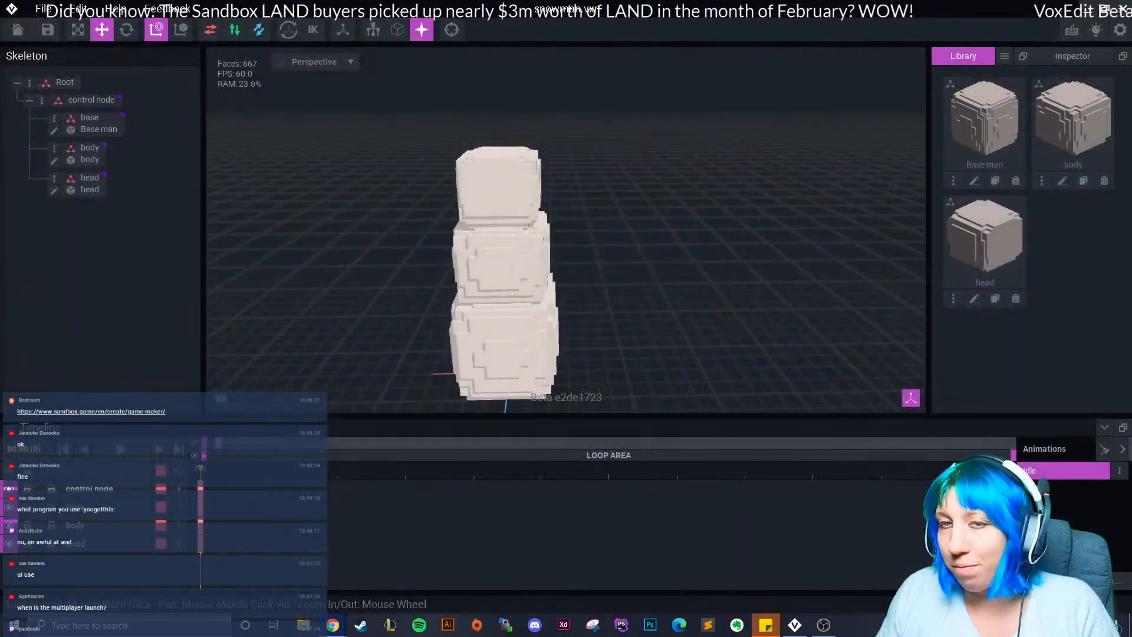
right_click_drag(503, 179, 521, 197)
left_click(521, 197)
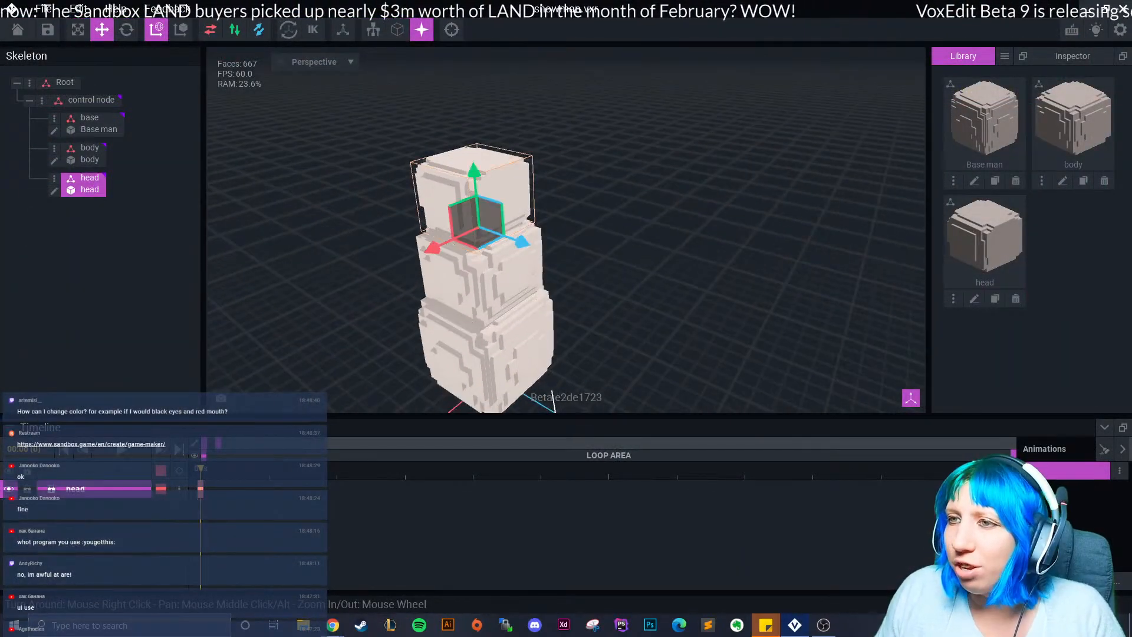
left_click(54, 190)
left_click(587, 29)
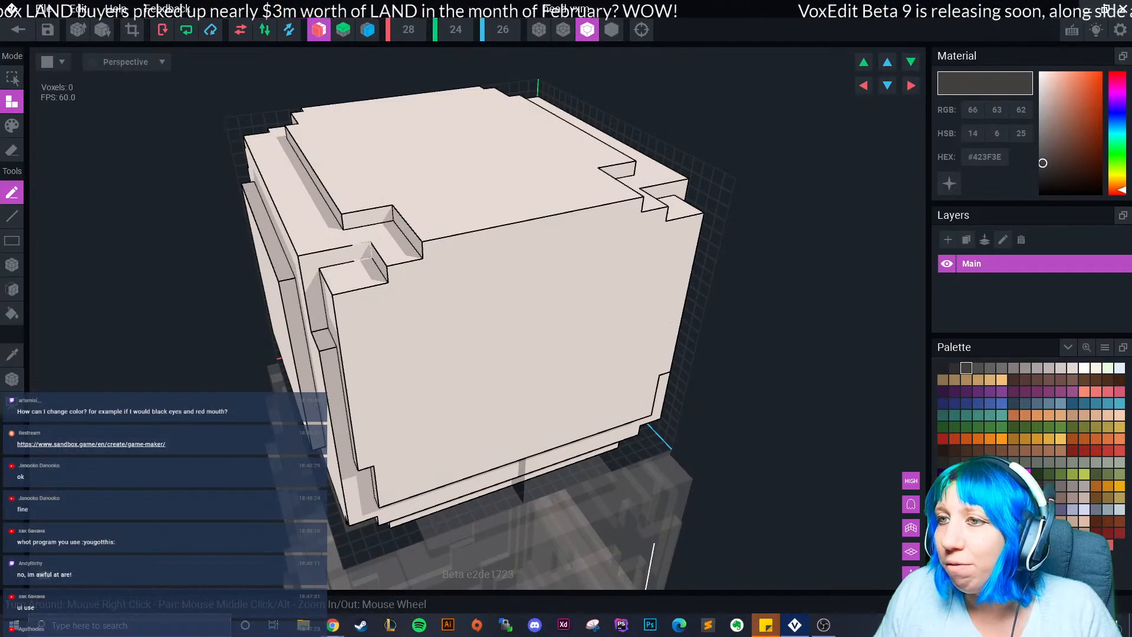
Box-erase the head's top-front edge and front-left corner voxels.
left_click(12, 150)
right_click_drag(489, 257, 416, 261)
mouse_move(435, 253)
left_mouse_down()
mouse_move(512, 235)
mouse_move(625, 259)
left_mouse_up()
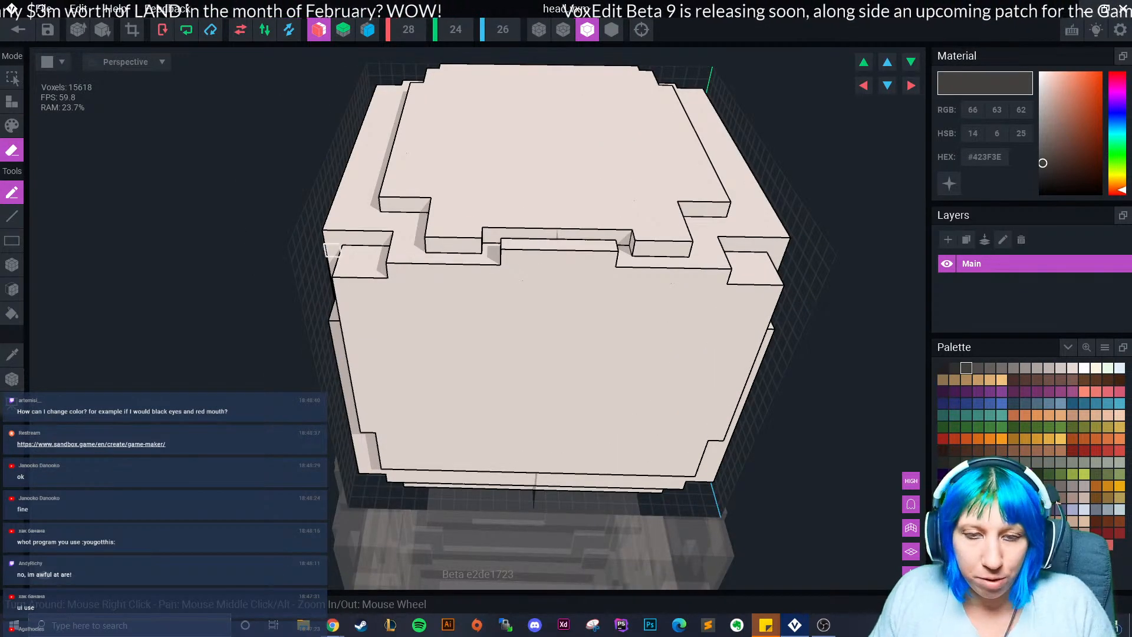
left_click(12, 102)
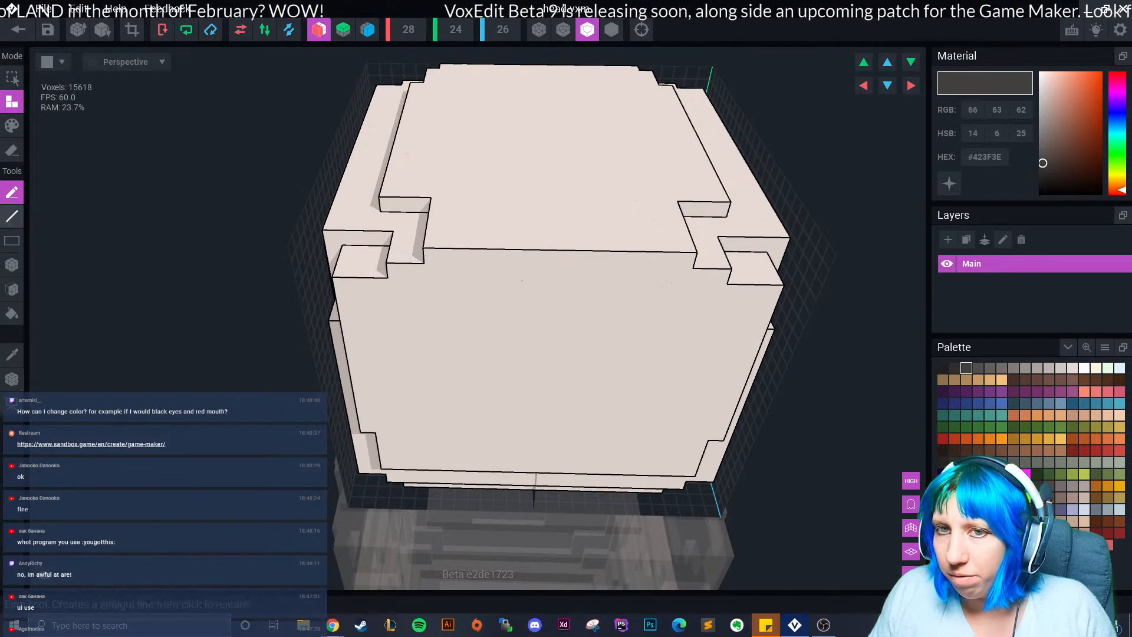
left_click(12, 150)
left_click(12, 265)
mouse_move(434, 254)
left_mouse_down()
mouse_move(692, 253)
mouse_move(512, 247)
mouse_move(607, 247)
left_mouse_up()
left_click(436, 234)
Erase the mirrored corner voxel, the top front row and the left front edge columns.
scroll(436, 234, "down", 2)
right_click_drag(438, 230, 493, 298)
left_click(315, 382)
right_click_drag(314, 380, 349, 398)
mouse_move(124, 394)
left_mouse_down()
mouse_move(334, 400)
mouse_move(129, 409)
mouse_move(397, 438)
left_mouse_up()
right_click_drag(128, 436, 215, 385)
left_click_drag(166, 396, 198, 519)
right_click_drag(244, 439, 261, 371)
Erase the top-corner voxels and the top layer's left edge column.
left_click(230, 332)
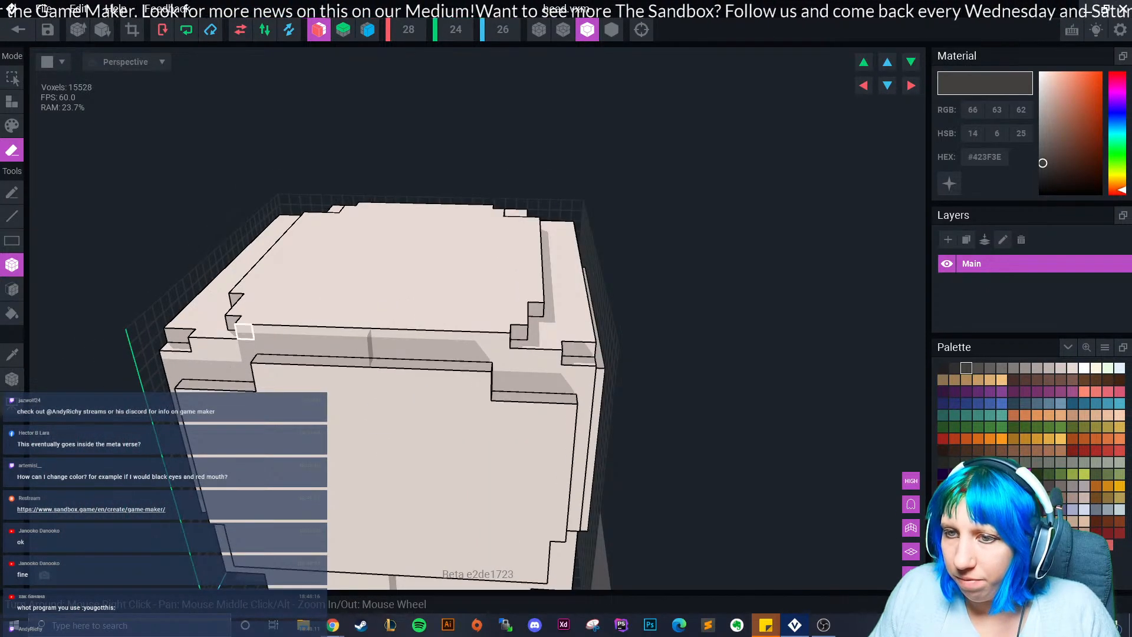
left_click(232, 325)
left_click(245, 332)
mouse_move(260, 331)
left_mouse_down()
mouse_move(395, 336)
mouse_move(381, 336)
left_mouse_up()
right_click_drag(293, 359, 319, 382)
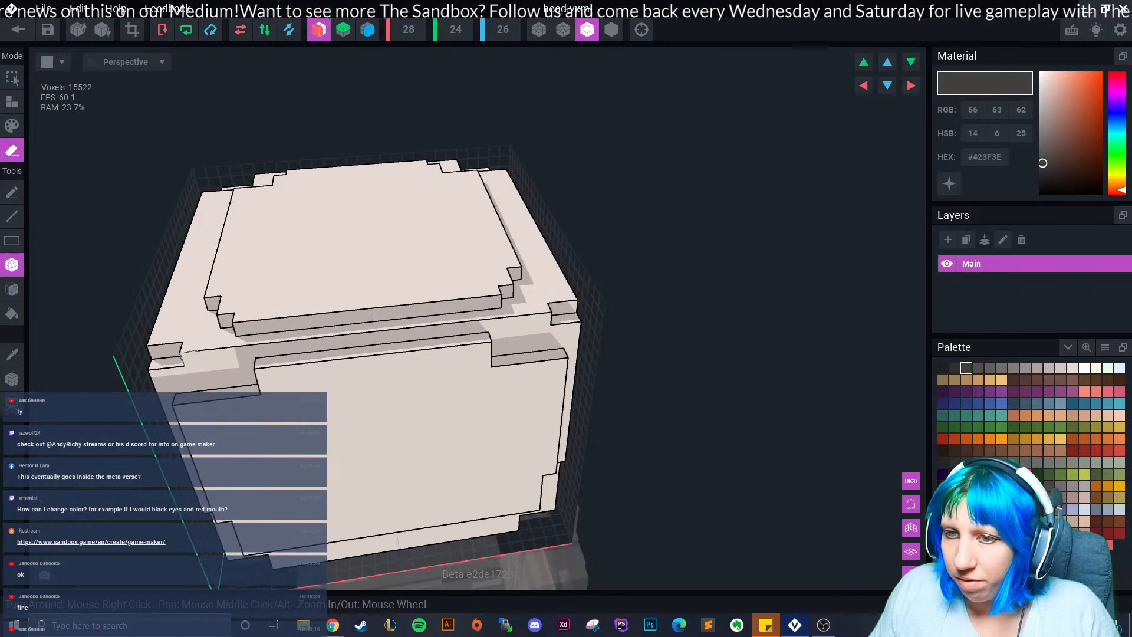
left_click(226, 321)
mouse_move(236, 366)
right_mouse_down()
mouse_move(273, 361)
mouse_move(291, 385)
right_mouse_up()
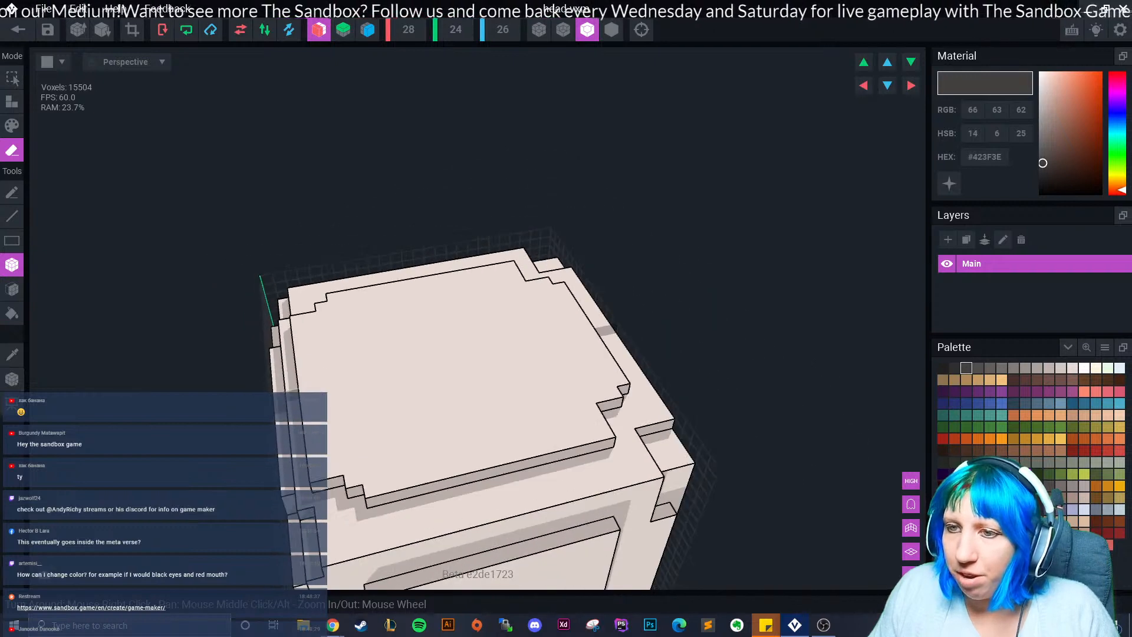
left_click(291, 326)
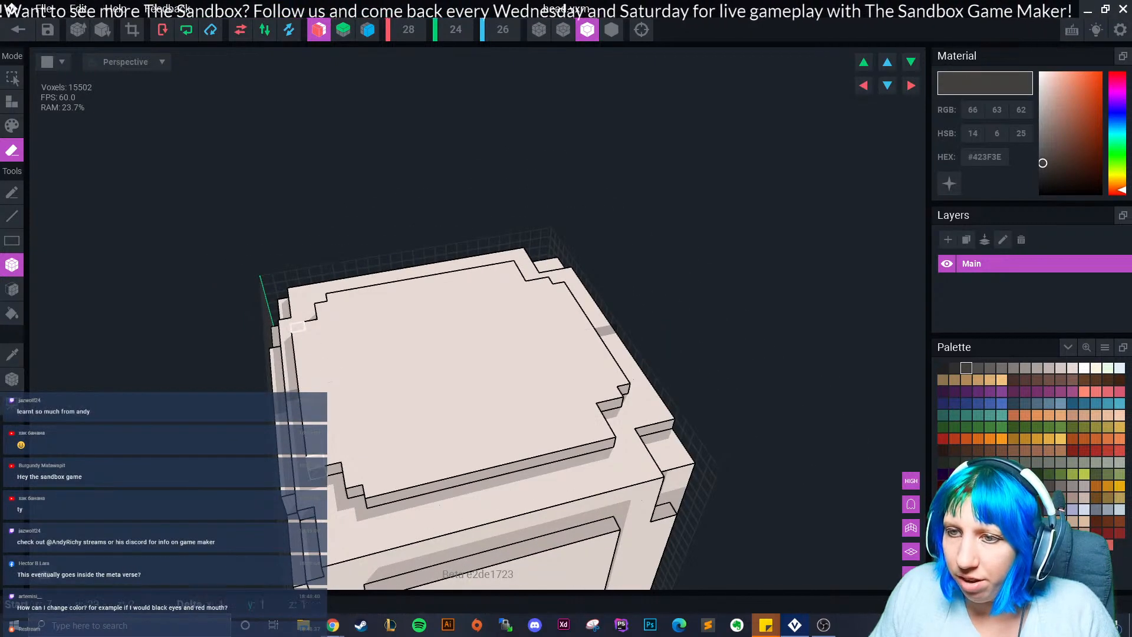
left_click_drag(299, 337, 317, 462)
Erase the front panel's top row, side columns and bottom row to step its corners.
right_click_drag(333, 456, 313, 413)
scroll(457, 487, "up", 5)
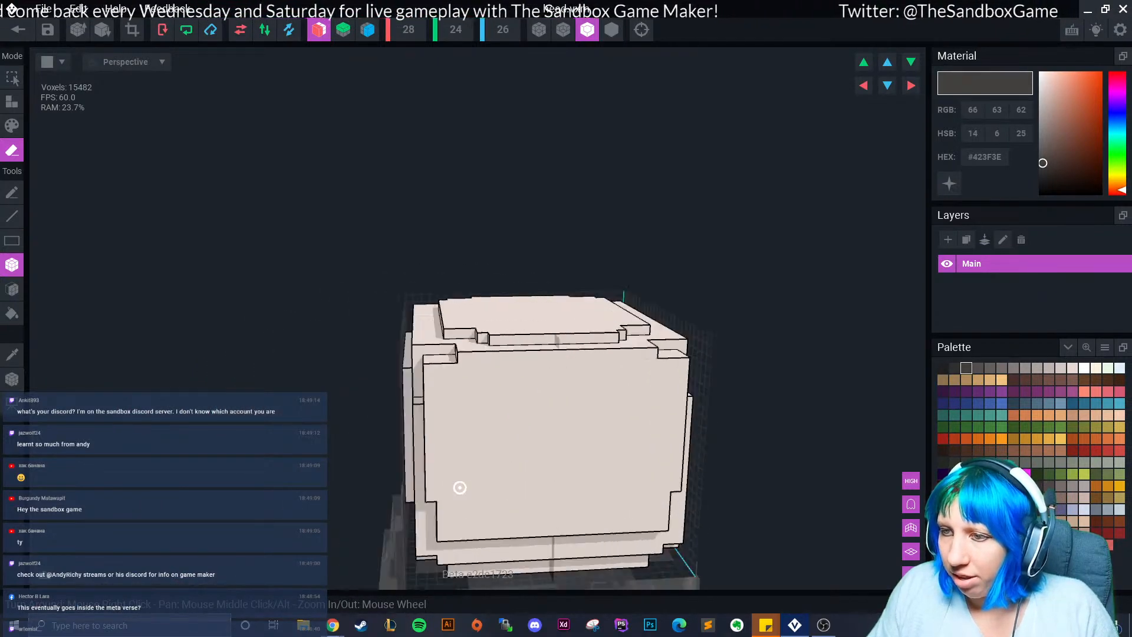
left_click_drag(463, 348, 805, 365)
left_click_drag(639, 351, 641, 352)
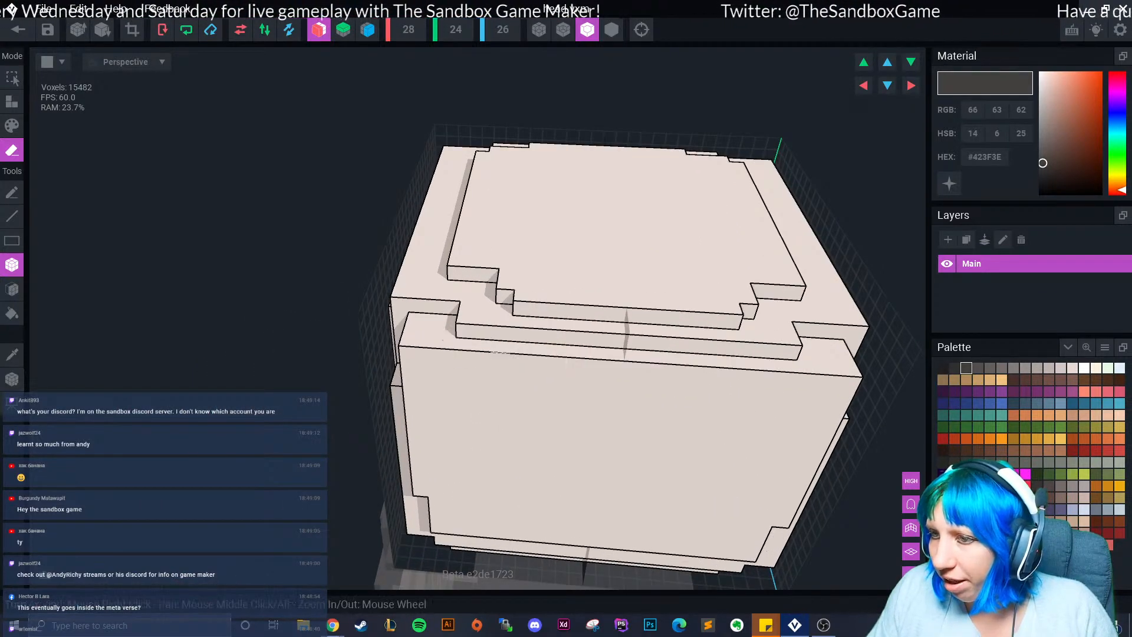
right_click_drag(613, 366, 607, 342)
left_click_drag(408, 349, 624, 364)
mouse_move(410, 372)
left_mouse_down()
mouse_move(432, 492)
mouse_move(434, 515)
mouse_move(418, 515)
left_mouse_up()
middle_click_drag(417, 515, 423, 392)
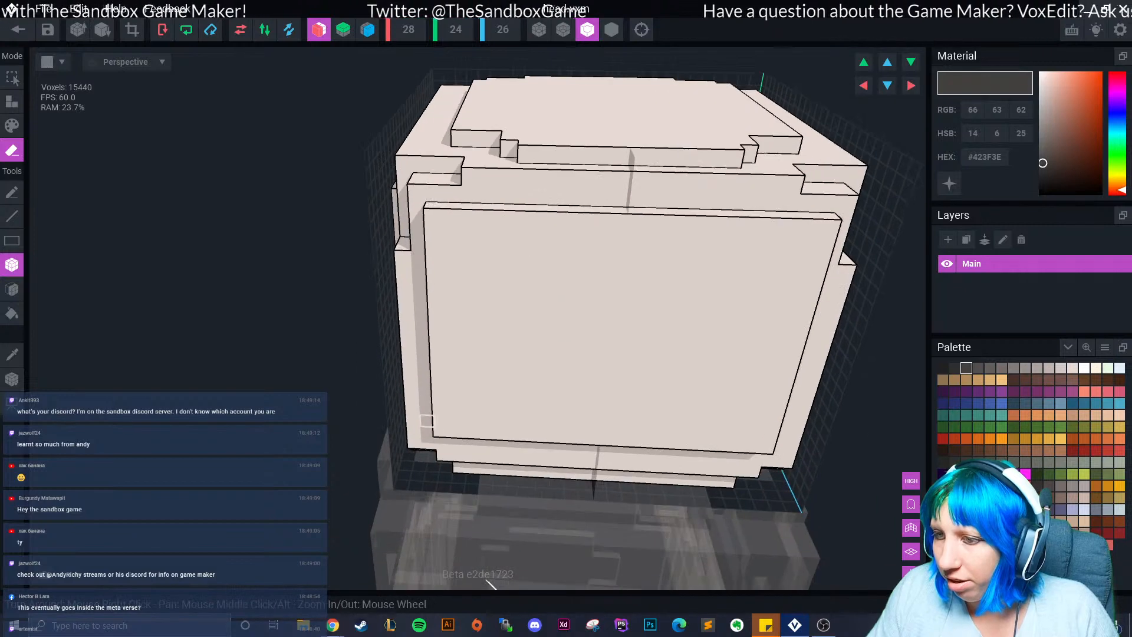
left_click_drag(439, 431, 602, 437)
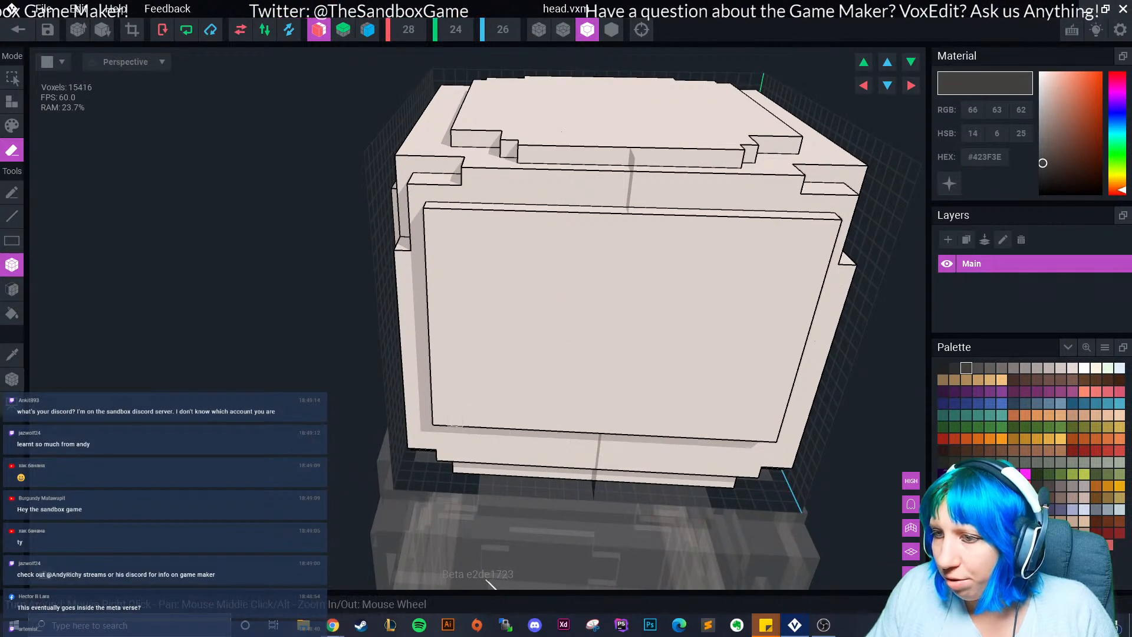
mouse_move(441, 419)
left_mouse_down()
mouse_move(438, 368)
mouse_move(455, 418)
left_mouse_up()
mouse_move(433, 217)
left_mouse_down()
mouse_move(438, 354)
mouse_move(452, 217)
mouse_move(507, 218)
left_mouse_up()
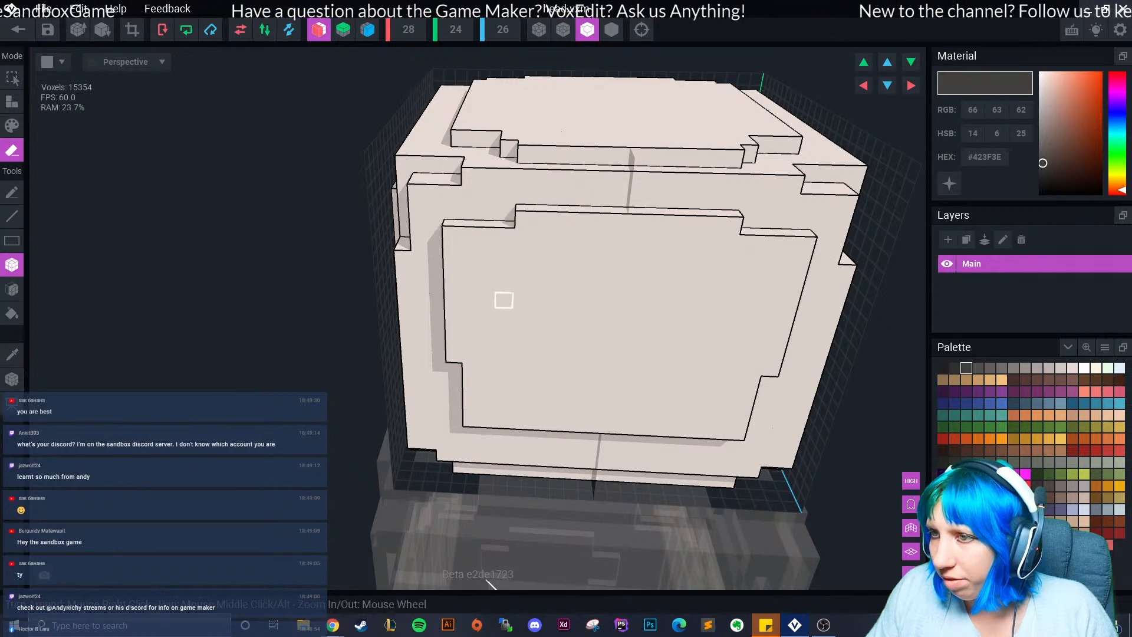
Round the inner panel's lower corners and trim three voxels per side from the outer panel's bottom row.
scroll(524, 330, "down", 3)
right_click_drag(546, 376, 501, 271)
left_click_drag(463, 257, 499, 258)
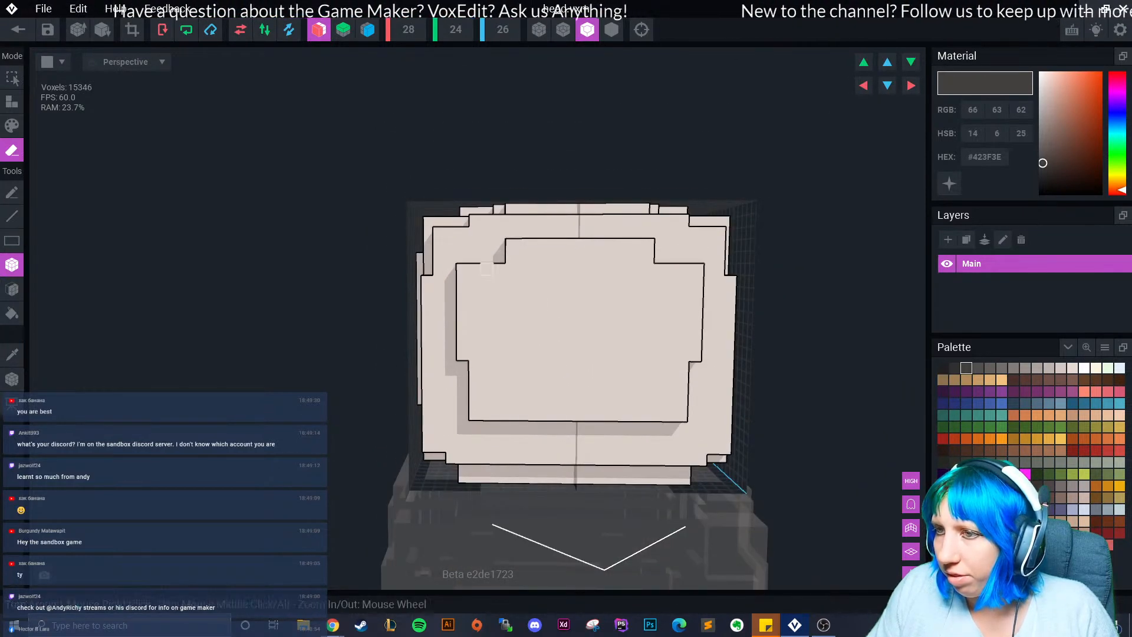
key("ctrl+z")
scroll(512, 245, "down", 4)
scroll(496, 354, "up", 4)
left_click(472, 414)
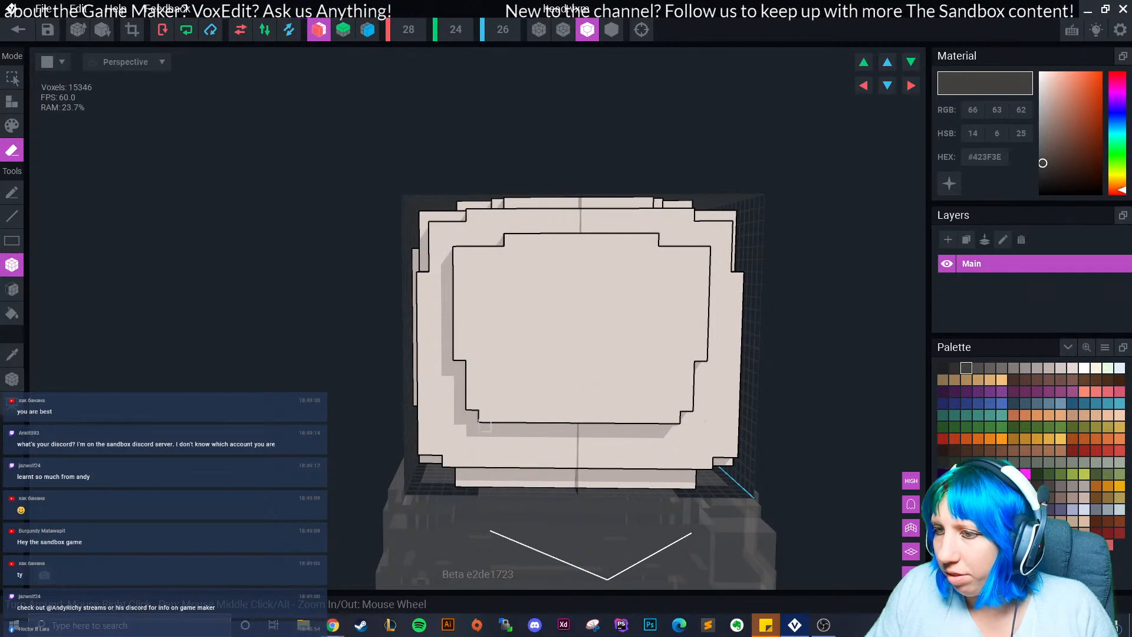
mouse_move(448, 462)
left_mouse_down()
mouse_move(474, 462)
mouse_move(423, 411)
mouse_move(424, 278)
left_mouse_up()
Erase voxel columns down the head's corners, undoing the last corner erase.
right_click_drag(448, 327, 560, 328)
left_click_drag(419, 278, 421, 469)
mouse_move(421, 469)
right_mouse_down()
mouse_move(313, 469)
mouse_move(454, 469)
mouse_move(421, 469)
right_mouse_up()
left_click_drag(399, 223, 399, 263)
right_click_drag(418, 263, 471, 283)
left_click_drag(393, 224, 391, 263)
right_click_drag(387, 285, 474, 283)
left_click_drag(394, 226, 394, 264)
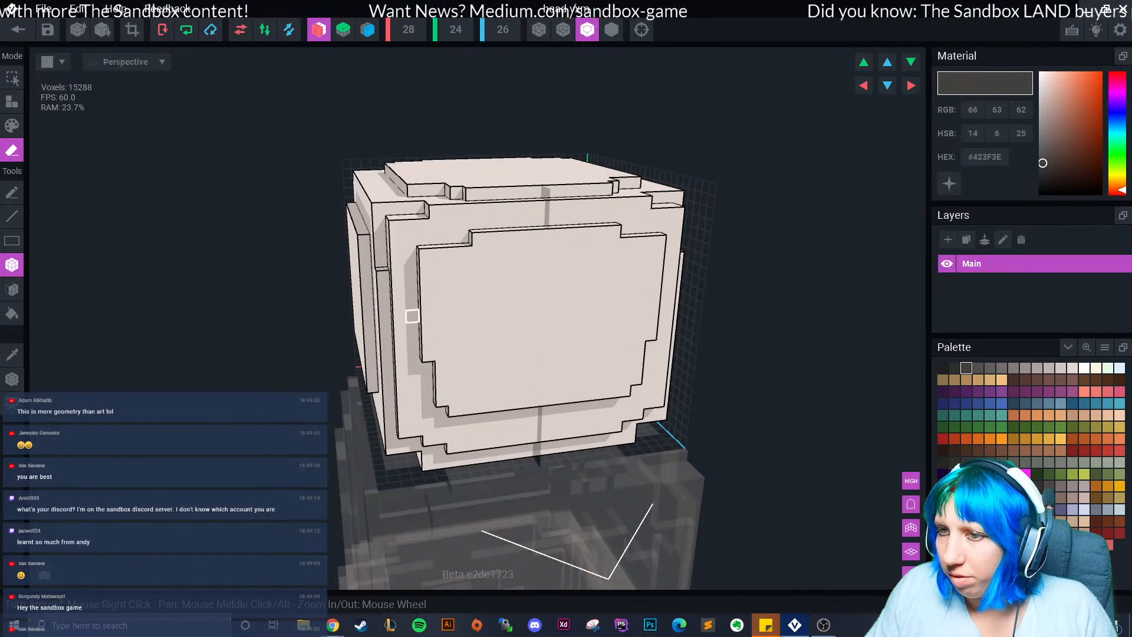
right_click_drag(412, 316, 362, 292)
scroll(427, 331, "down", 2)
scroll(472, 385, "up", 1)
key("ctrl+z")
Eyedrop the head's light colour and add small mirrored pale blocks back at the corners.
left_click(12, 102)
left_click(11, 355)
left_click(460, 330)
right_click_drag(460, 331, 505, 348)
left_click_drag(462, 257, 436, 257)
right_click_drag(437, 269, 413, 278)
left_click_drag(471, 244, 528, 244)
right_click_drag(560, 389, 545, 353)
scroll(548, 362, "down", 3)
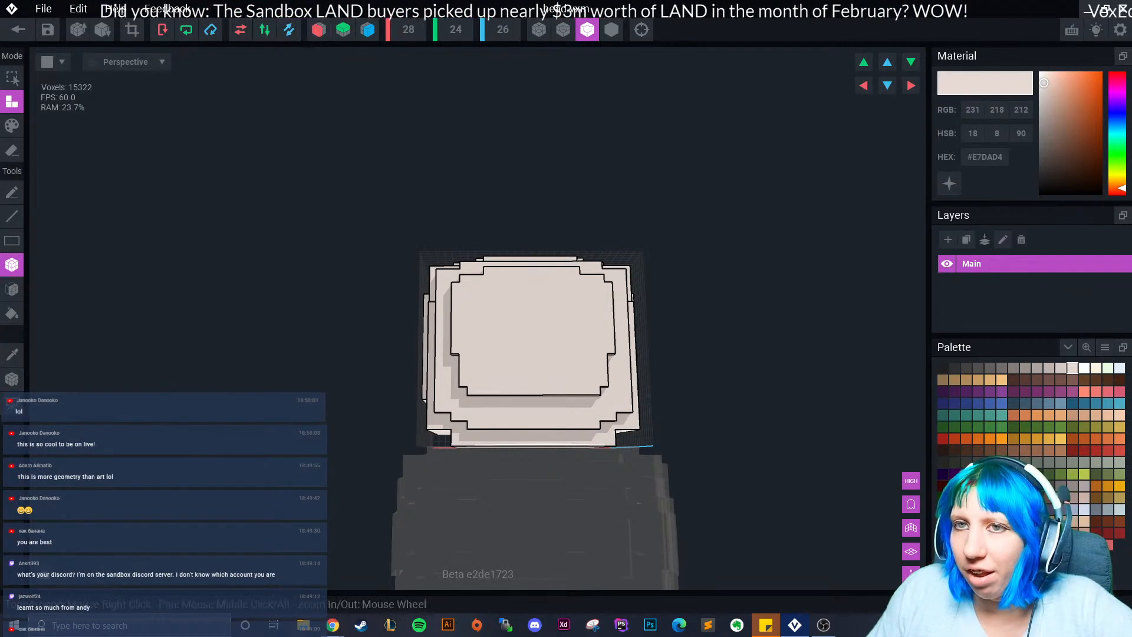
right_click_drag(407, 274, 592, 366)
With X mirroring on, pencil-paint two square dark grey eyes on the head's front.
left_click(319, 29)
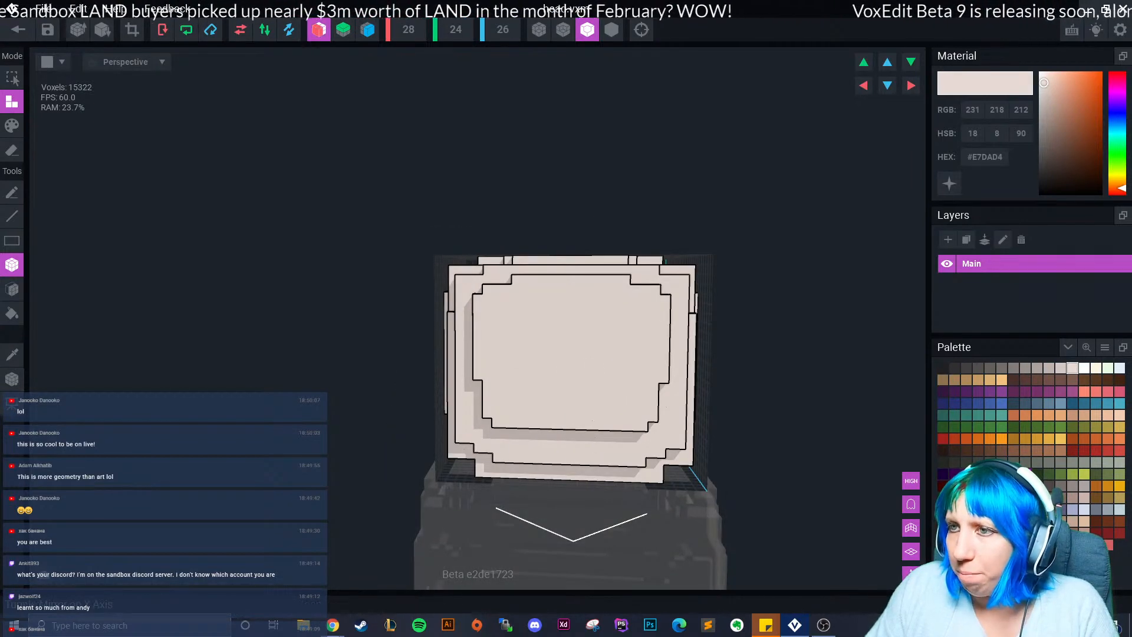
right_click_drag(465, 342, 555, 383)
scroll(556, 387, "up", 5)
left_click(954, 368)
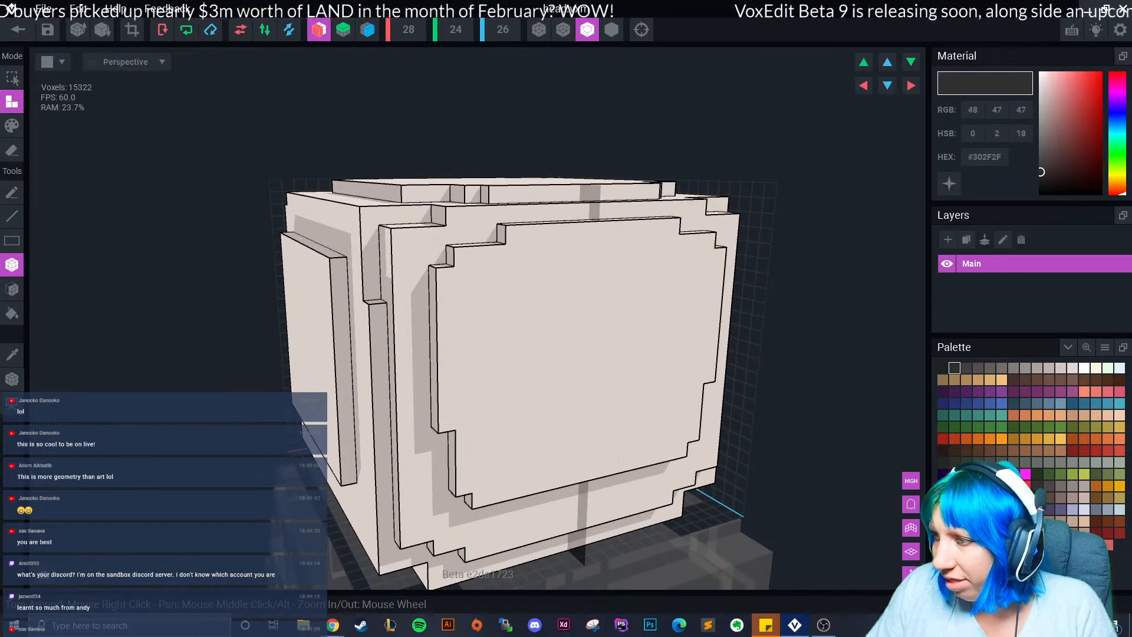
left_click(12, 126)
left_click(11, 192)
right_click_drag(661, 345, 581, 324)
scroll(579, 324, "up", 2)
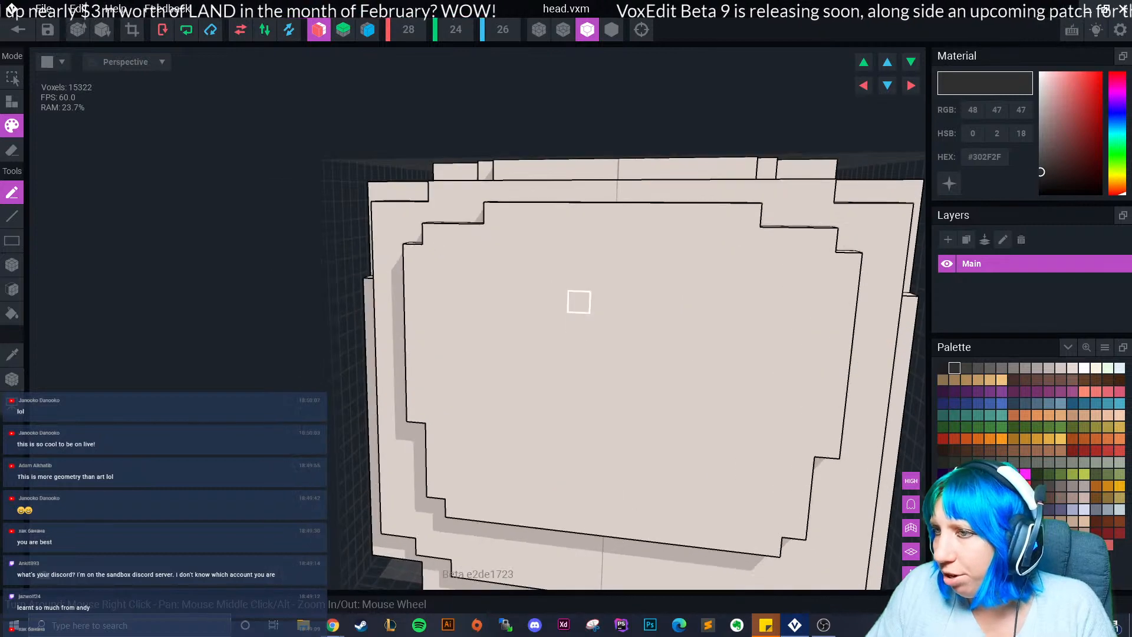
mouse_move(557, 279)
left_mouse_down()
mouse_move(513, 289)
mouse_move(557, 322)
left_mouse_up()
left_click(578, 323)
left_click(578, 344)
left_click(579, 301)
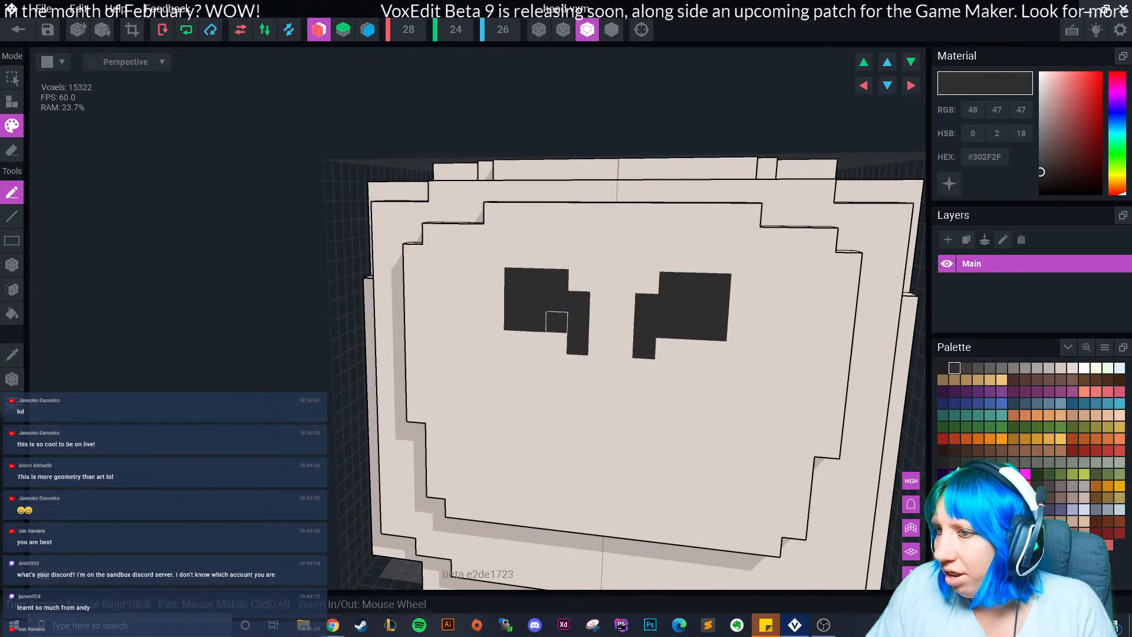
left_click(556, 343)
Shade the eyes' lower edge voxels with the slightly lighter grey #423F3E.
left_click(966, 368)
left_click(557, 343)
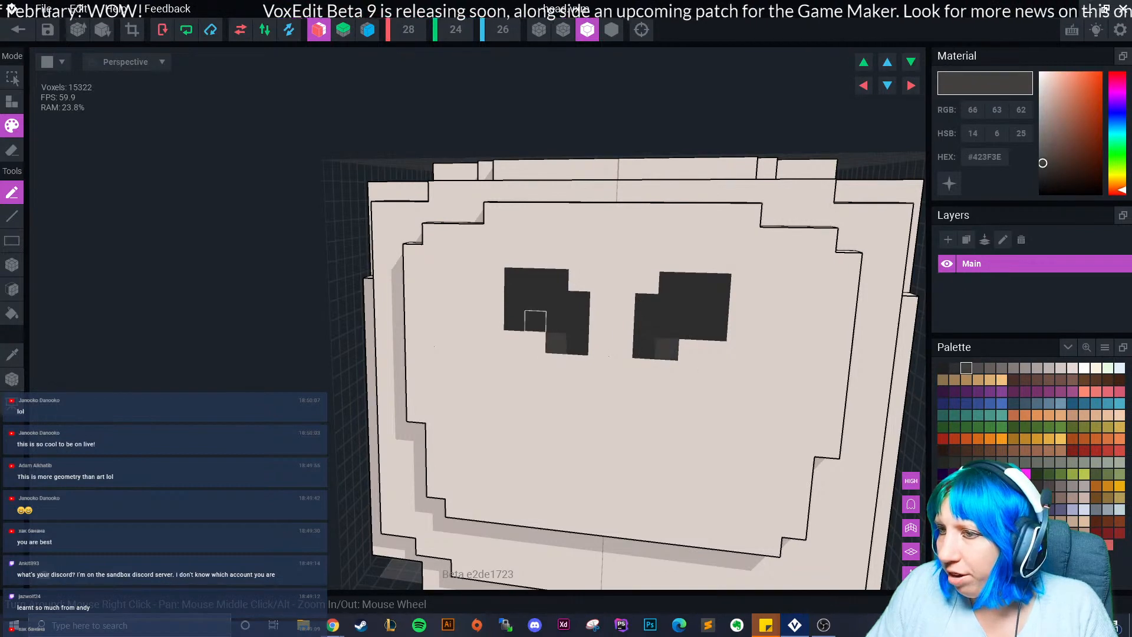
left_click(536, 321)
left_click(515, 320)
left_click(515, 299)
scroll(555, 384, "down", 3)
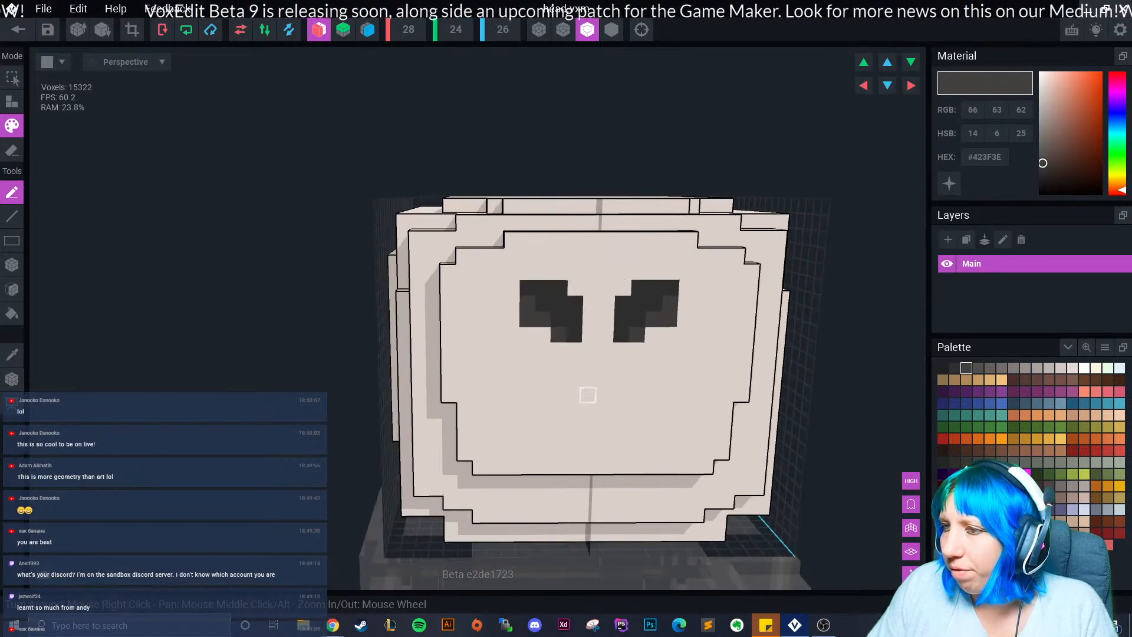
scroll(572, 378, "up", 1)
key("ctrl+z")
key("ctrl+z")
key("ctrl+z")
key("ctrl+z")
key("ctrl+z")
key("ctrl+z")
key("ctrl+z")
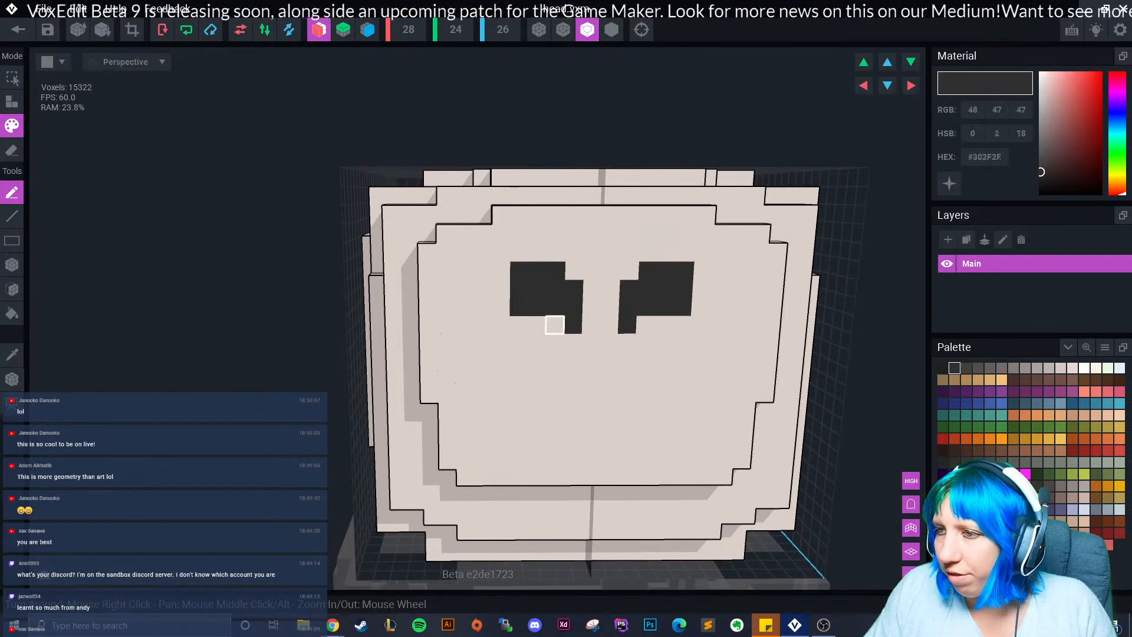
left_click(501, 289)
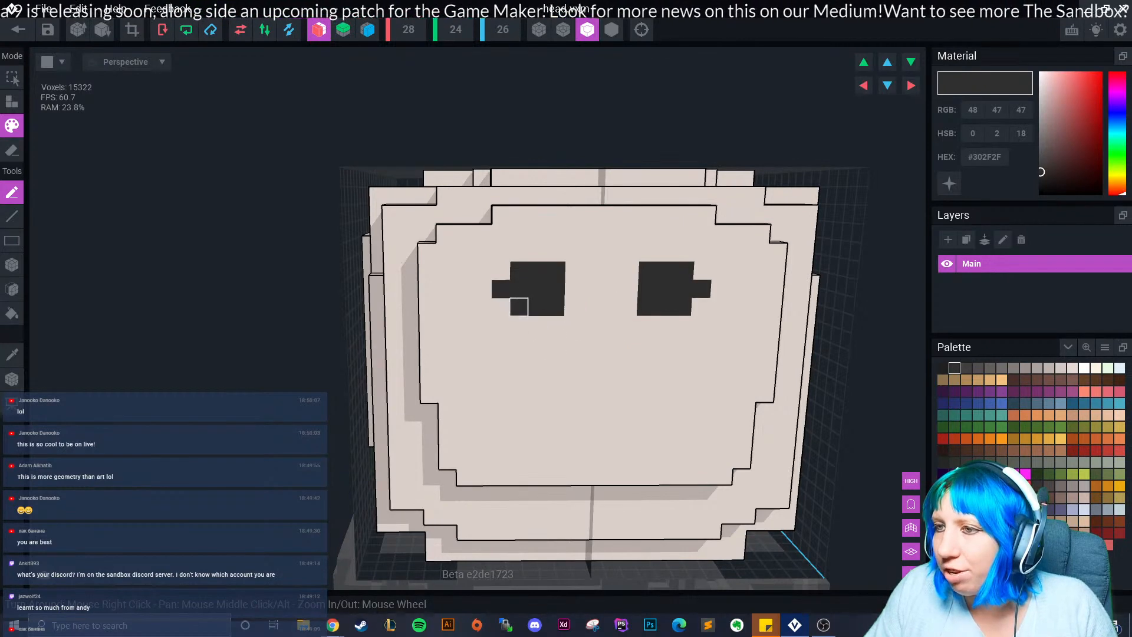
left_click(966, 368)
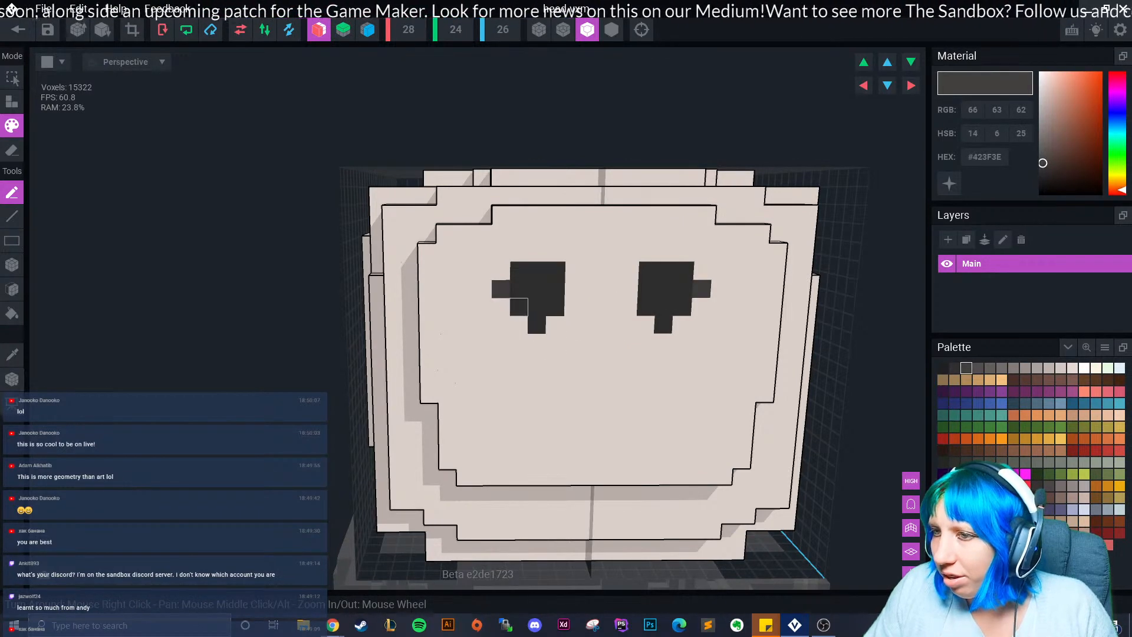
Inspect the eyes, turn off mirroring and close the head model.
mouse_move(551, 320)
right_mouse_down()
mouse_move(531, 351)
mouse_move(540, 397)
mouse_move(568, 331)
right_mouse_up()
right_click_drag(505, 395, 584, 435)
left_click(319, 30)
scroll(586, 443, "down", 4)
scroll(583, 434, "up", 4)
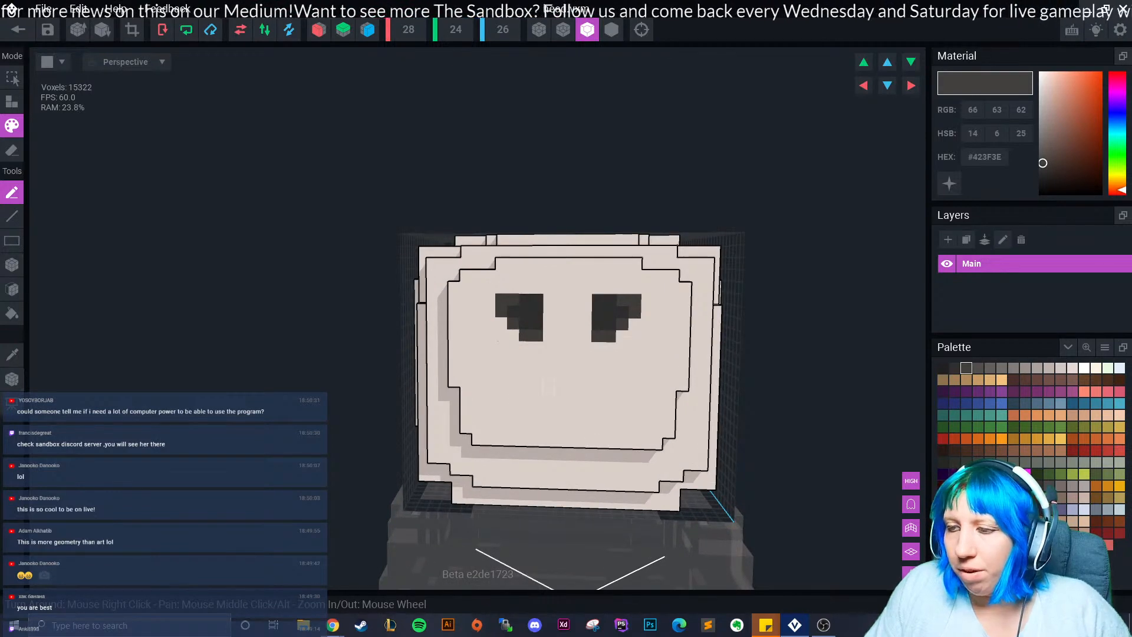
right_click_drag(563, 378, 553, 386)
left_click(18, 29)
Save the head changes and orbit around the three-tier snowman with its dark eyes.
left_click(442, 227)
scroll(560, 177, "up", 4)
middle_click_drag(566, 176, 566, 280)
right_click_drag(581, 286, 569, 265)
scroll(570, 265, "up", 2)
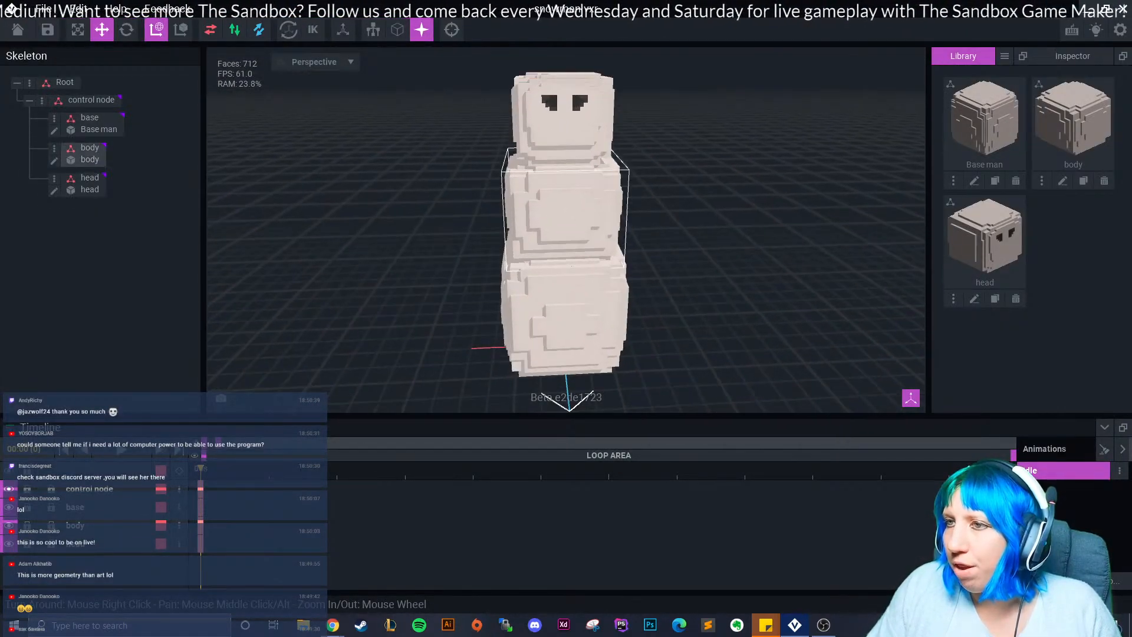
right_click_drag(563, 140, 590, 151)
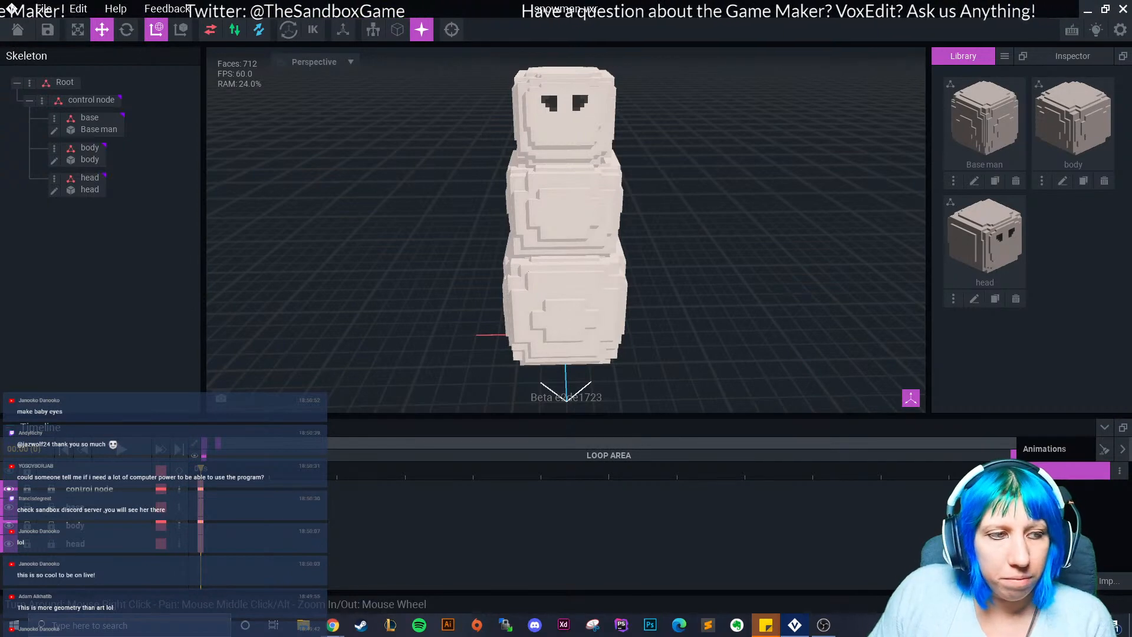
scroll(595, 97, "up", 3)
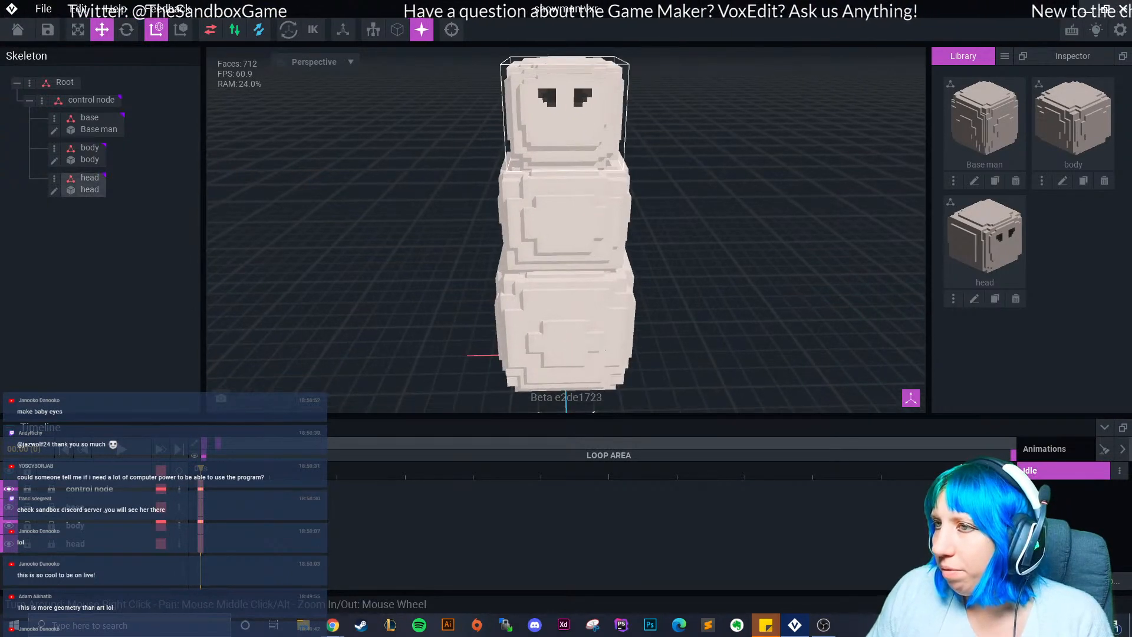
Create a new empty VXM model named carrot.
left_click(1004, 56)
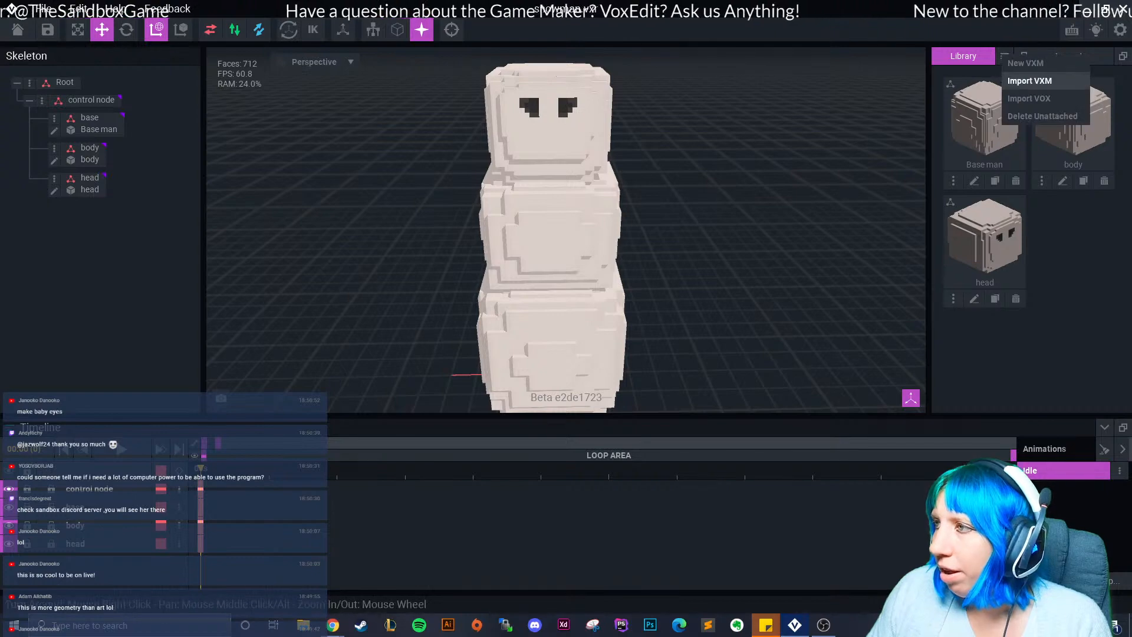
left_click(1026, 63)
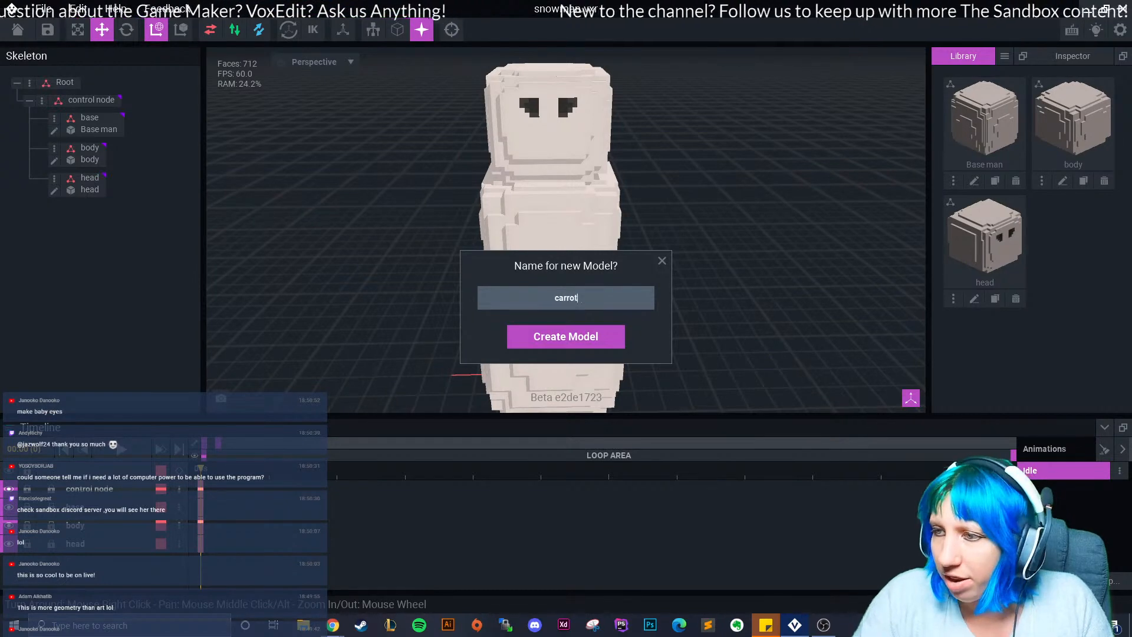
key("Return")
Load a custom palette from a PNG file in the Downloads folder.
left_click(1105, 347)
left_click(1082, 384)
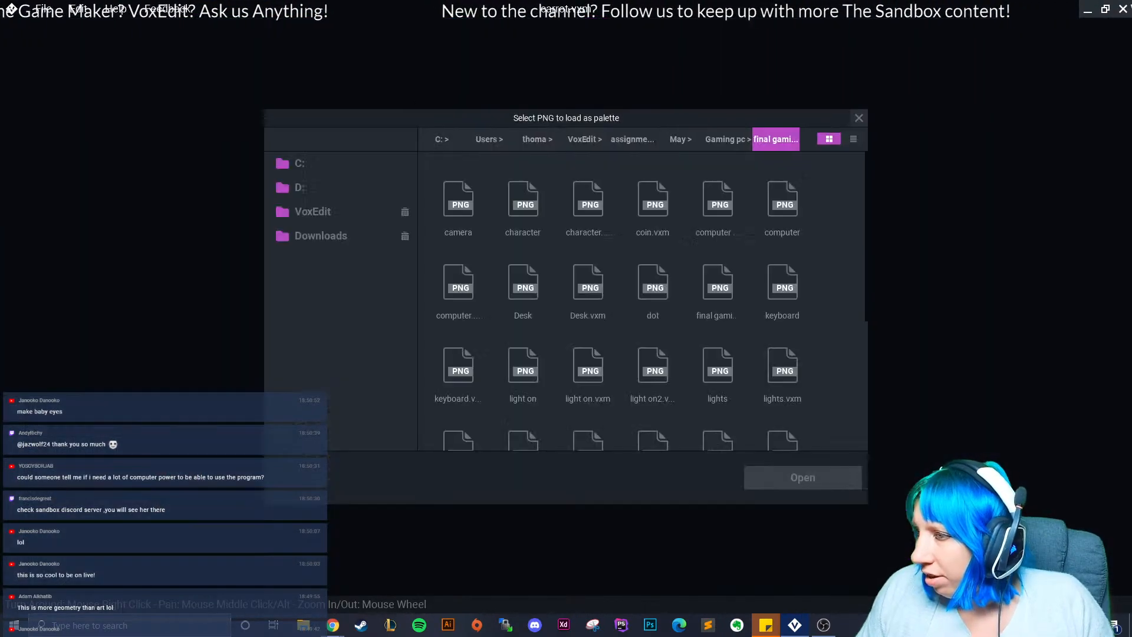
left_click(321, 236)
scroll(641, 301, "down", 9)
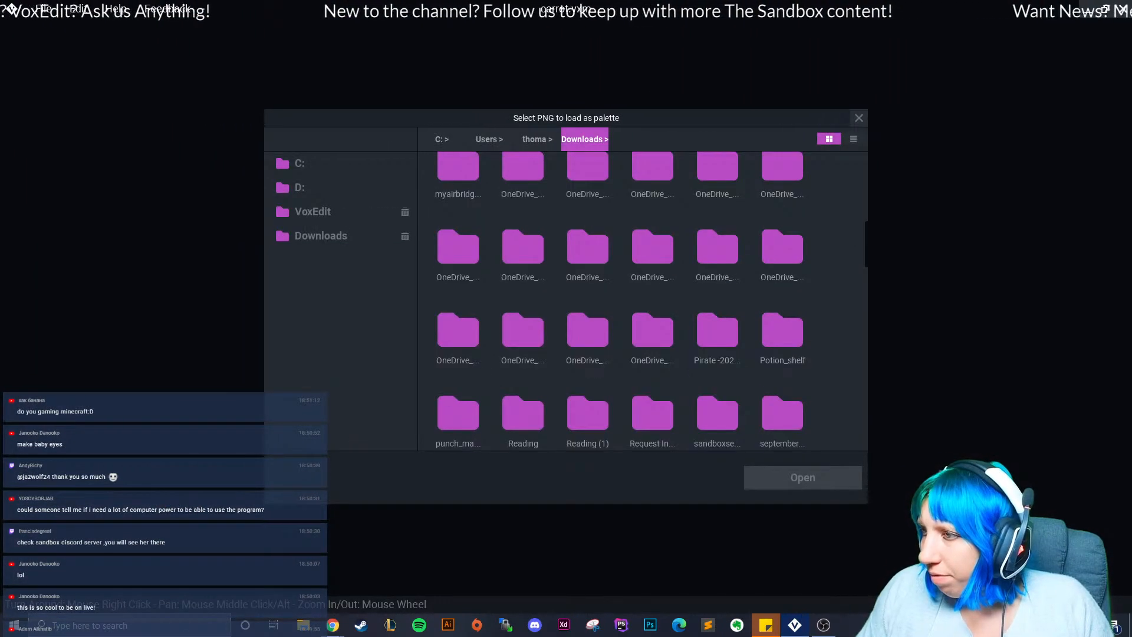
scroll(621, 301, "down", 5)
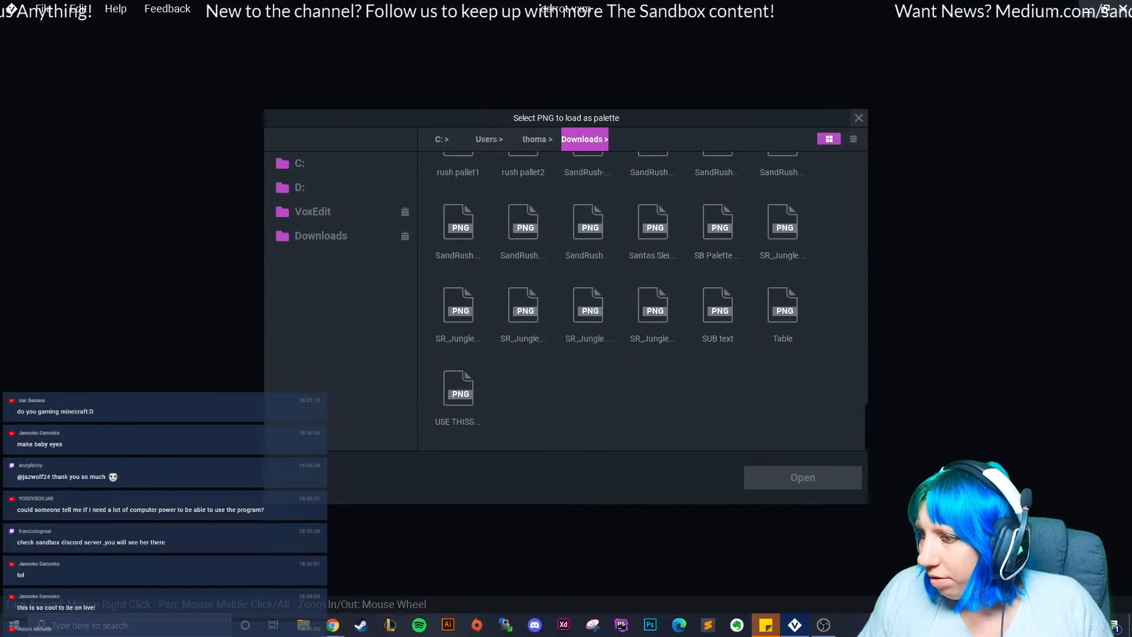
left_click(458, 386)
left_click(802, 477)
scroll(462, 332, "up", 1)
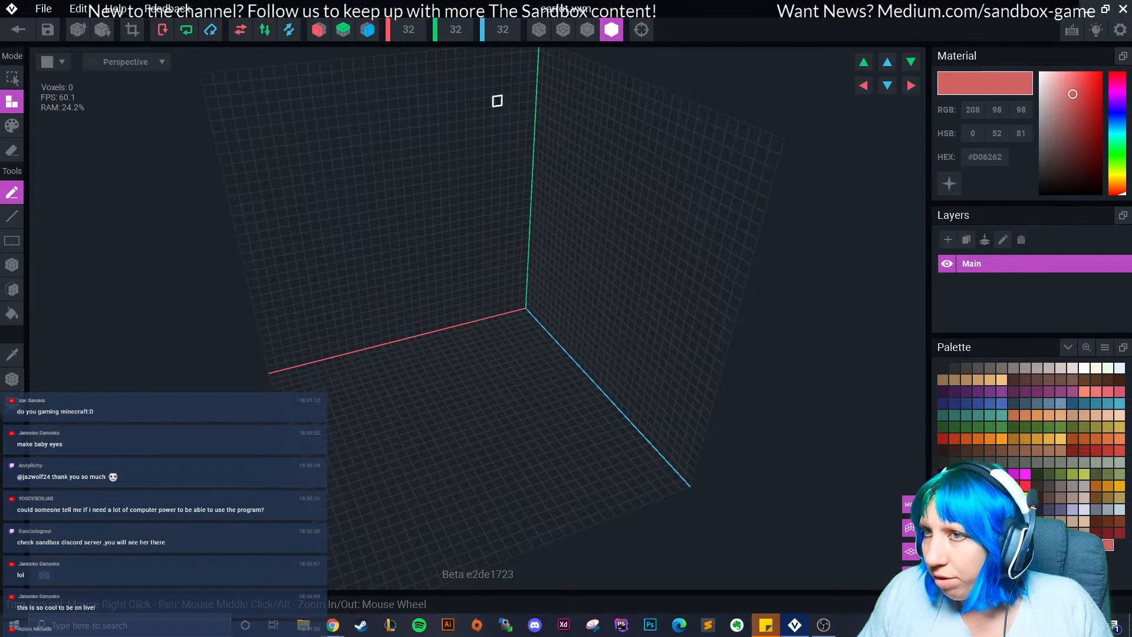
left_click(1084, 438)
left_click(319, 30)
left_click(367, 29)
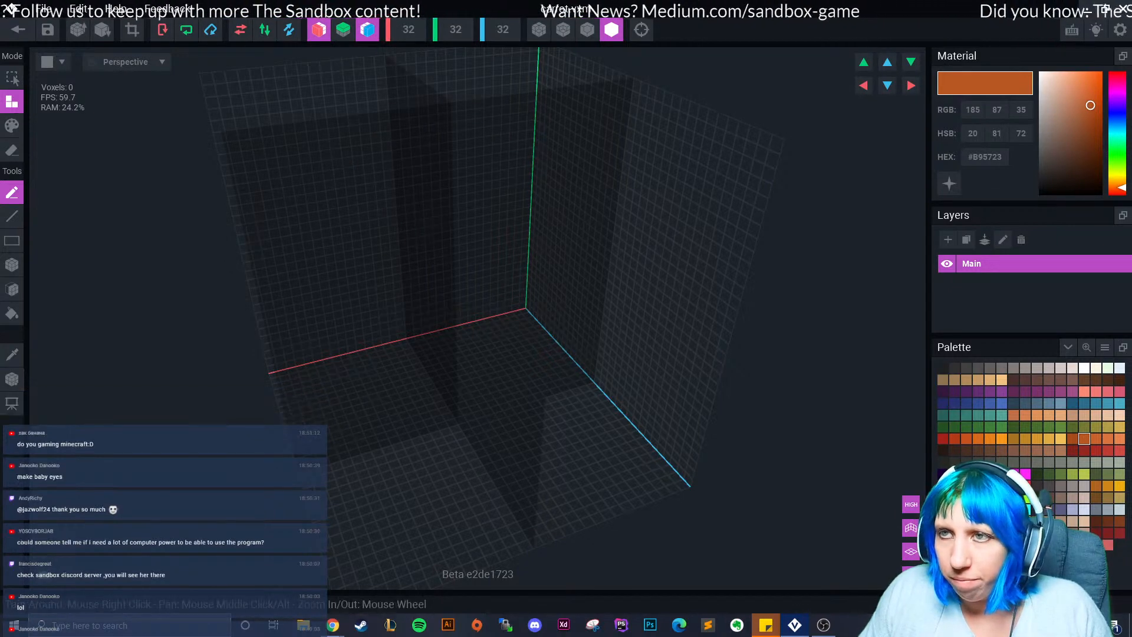
left_click(367, 29)
left_click(12, 265)
right_click_drag(318, 383, 442, 321)
left_click_drag(430, 309, 515, 309)
right_click_drag(515, 313, 437, 308)
scroll(495, 295, "up", 2)
left_click_drag(463, 243, 528, 307)
right_click_drag(528, 307, 528, 314)
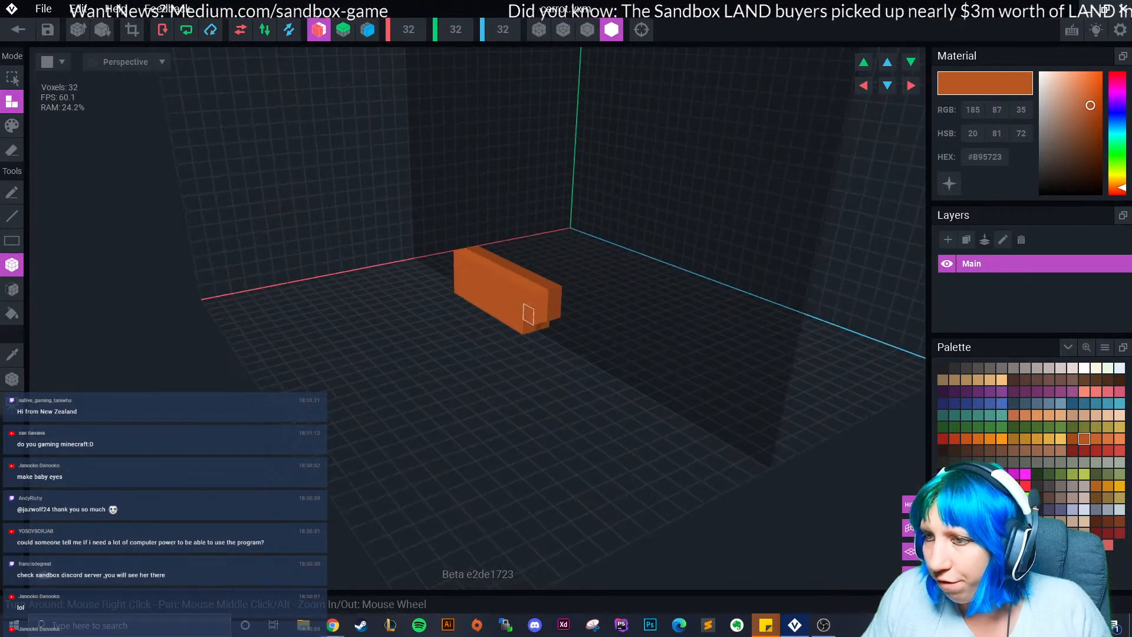
key("ctrl+z")
left_click_drag(474, 260, 530, 310)
right_click_drag(529, 324, 537, 317)
left_click_drag(536, 314, 542, 318)
right_click_drag(551, 326, 550, 331)
left_click_drag(419, 311, 504, 318)
right_click_drag(505, 319, 596, 321)
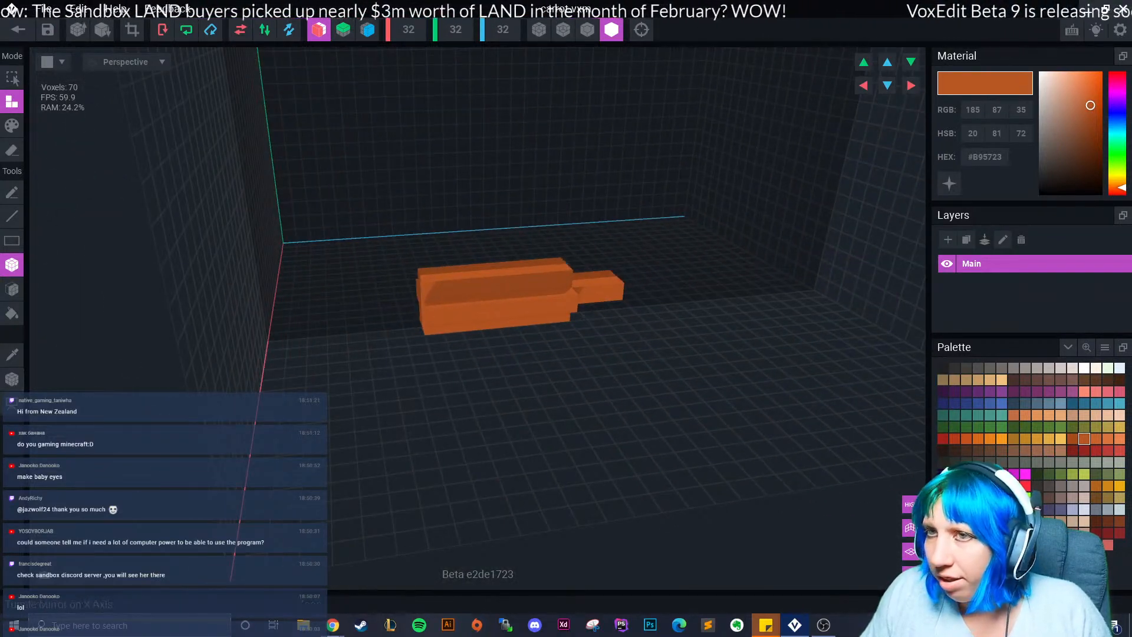
right_click_drag(421, 118, 411, 119)
scroll(406, 237, "up", 1)
left_click(587, 29)
right_click_drag(499, 268, 658, 368)
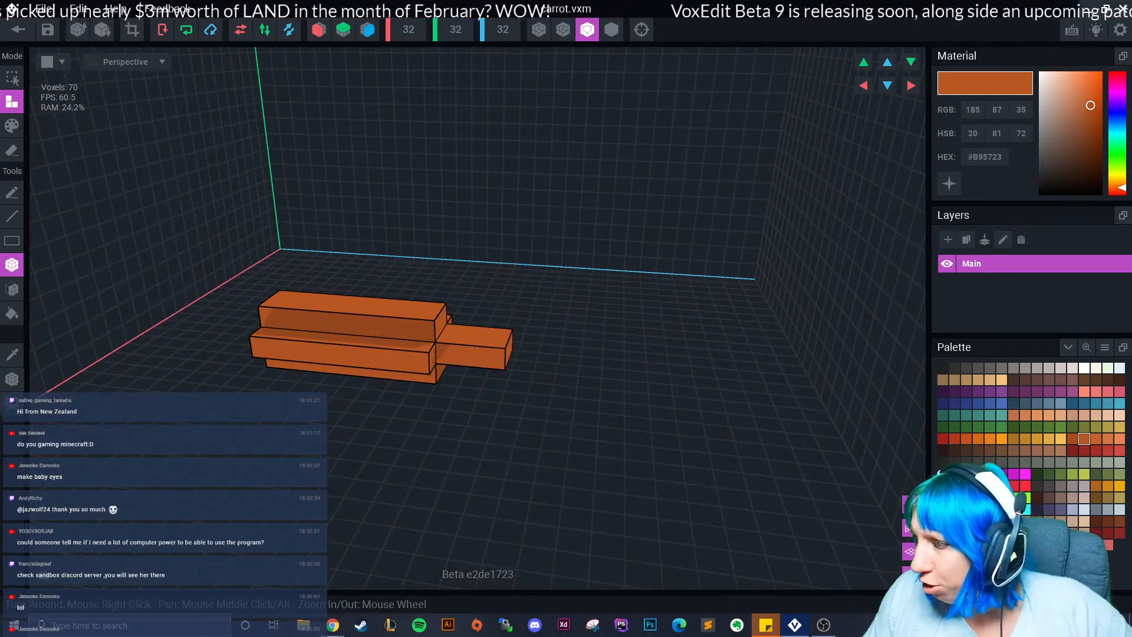
left_click(1096, 438)
left_click(12, 125)
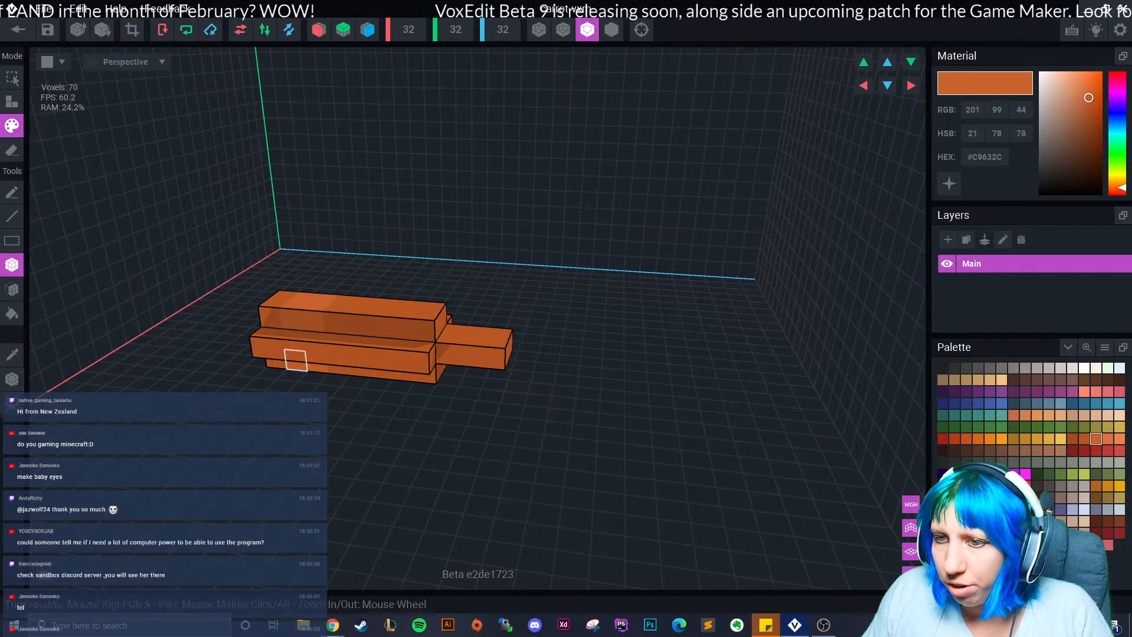
left_click(1108, 439)
left_click_drag(304, 297, 309, 370)
right_click_drag(309, 370, 306, 369)
left_click_drag(338, 349, 354, 371)
right_click_drag(354, 370, 353, 370)
left_click_drag(329, 353, 321, 368)
right_click_drag(321, 368, 374, 399)
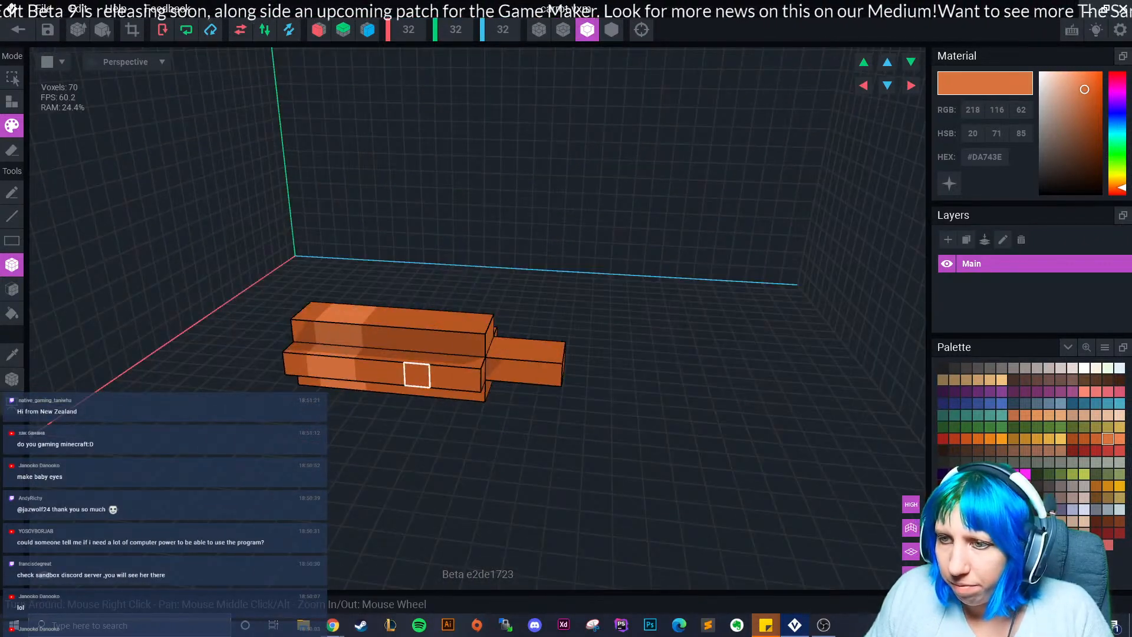
mouse_move(433, 316)
right_mouse_down()
mouse_move(419, 400)
mouse_move(523, 366)
mouse_move(528, 336)
right_mouse_up()
scroll(602, 374, "down", 3)
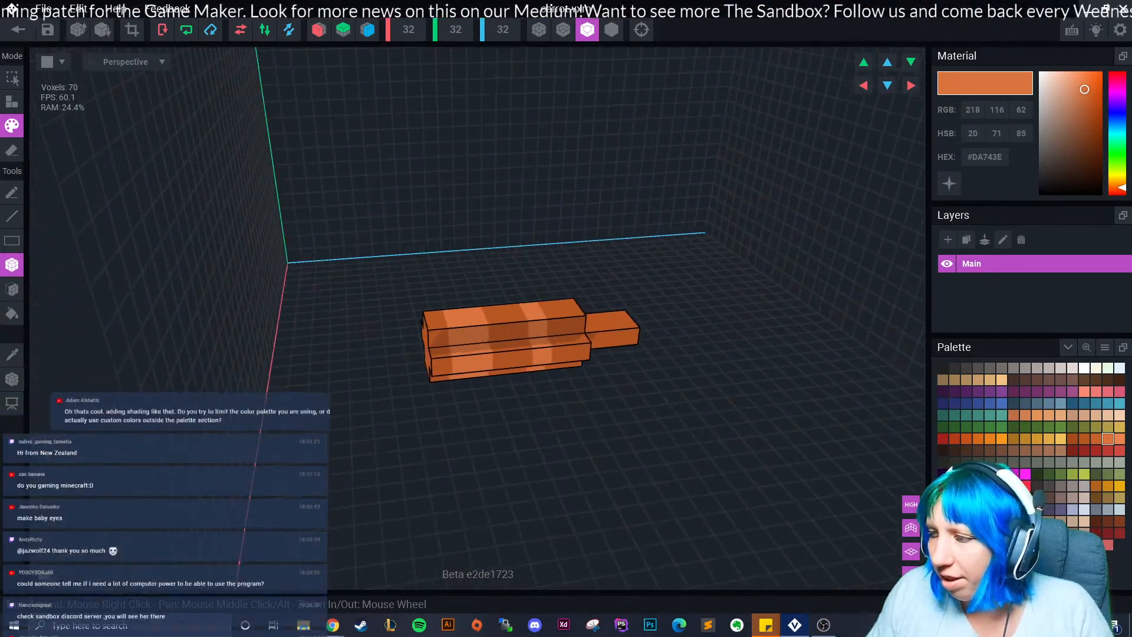
left_click(1096, 438)
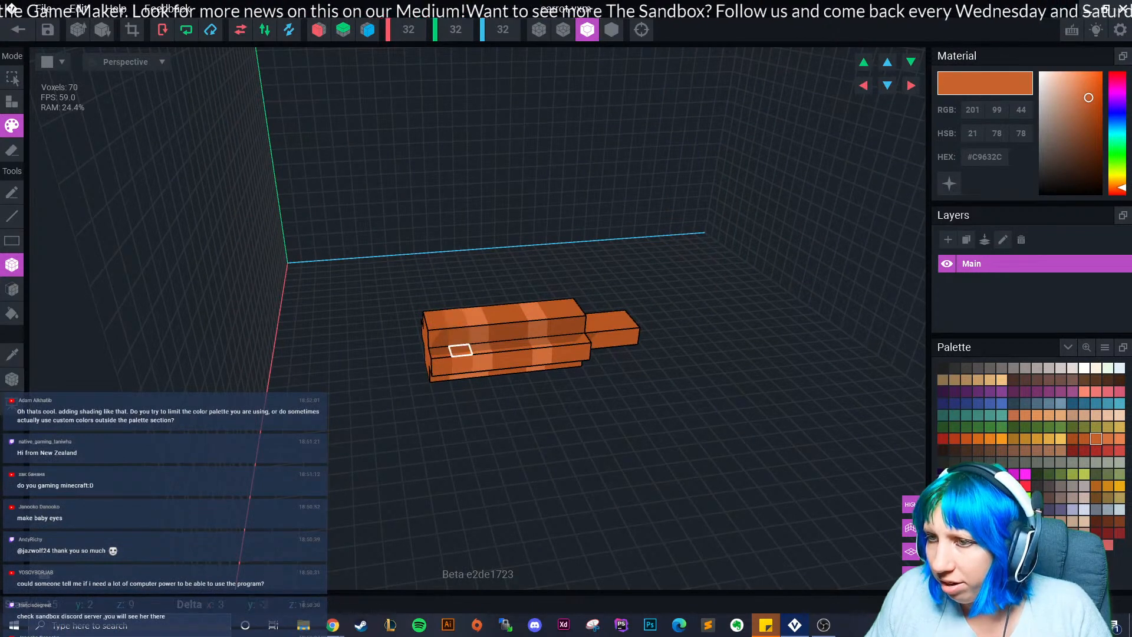
mouse_move(454, 397)
right_mouse_down()
mouse_move(413, 409)
mouse_move(346, 404)
right_mouse_up()
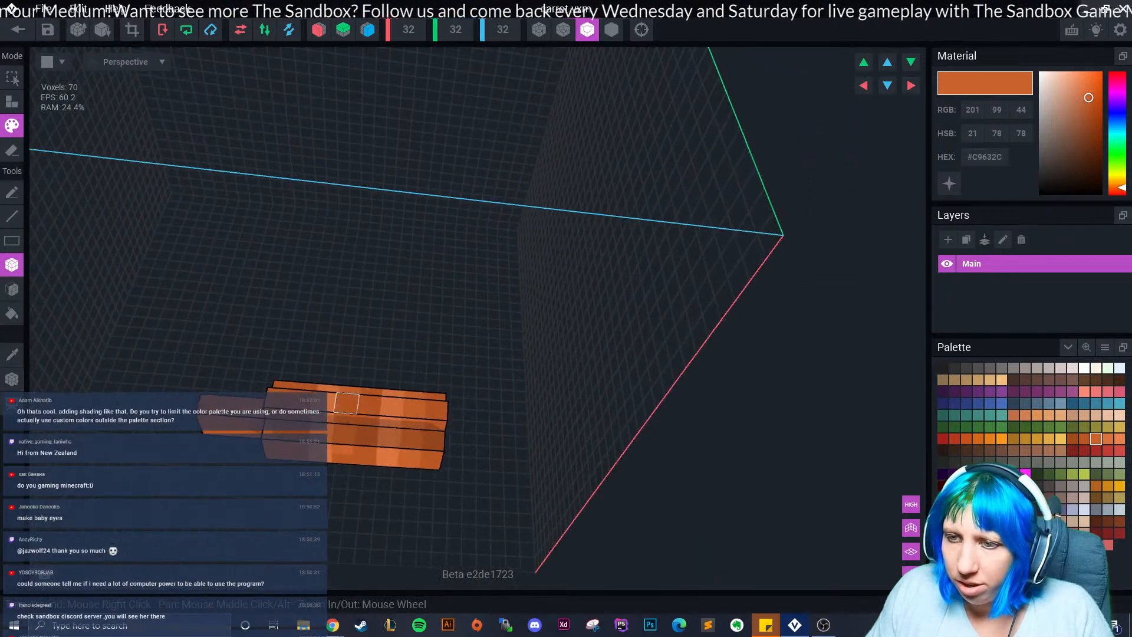
right_click_drag(371, 467, 263, 385)
scroll(259, 404, "up", 2)
Crop the carrot volume to 4×3×11 and move its pivot to the thick end.
right_click_drag(337, 267, 435, 378)
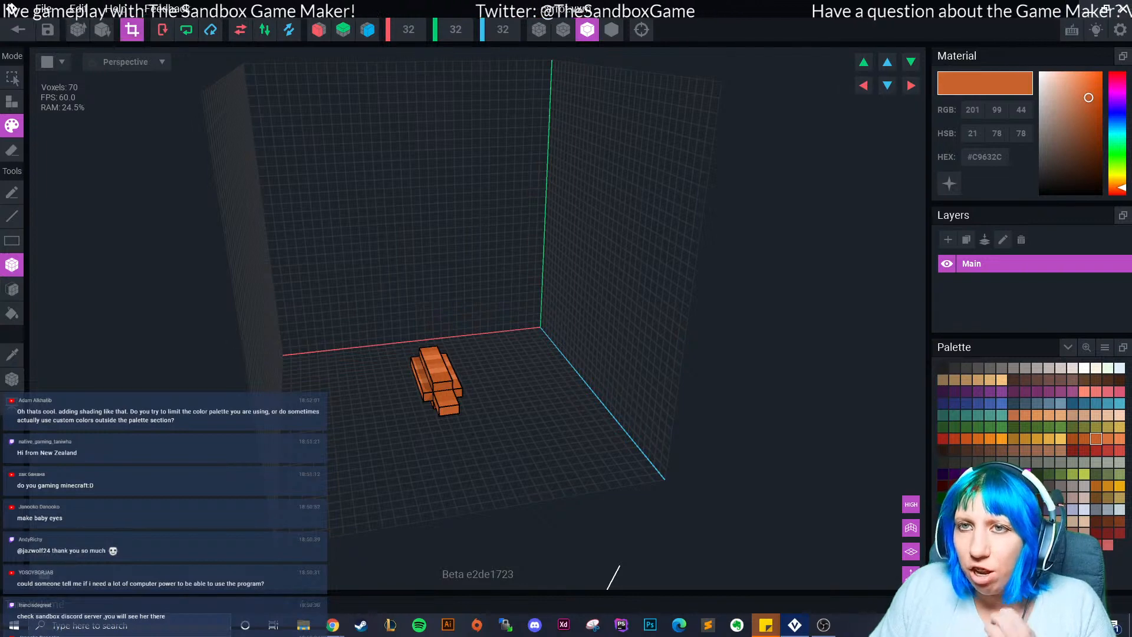
left_click(132, 29)
left_click(12, 379)
right_click_drag(348, 377, 501, 392)
left_click_drag(744, 324, 494, 307)
right_click_drag(590, 313, 428, 318)
right_click_drag(543, 391, 714, 380)
right_click_drag(507, 442, 407, 440)
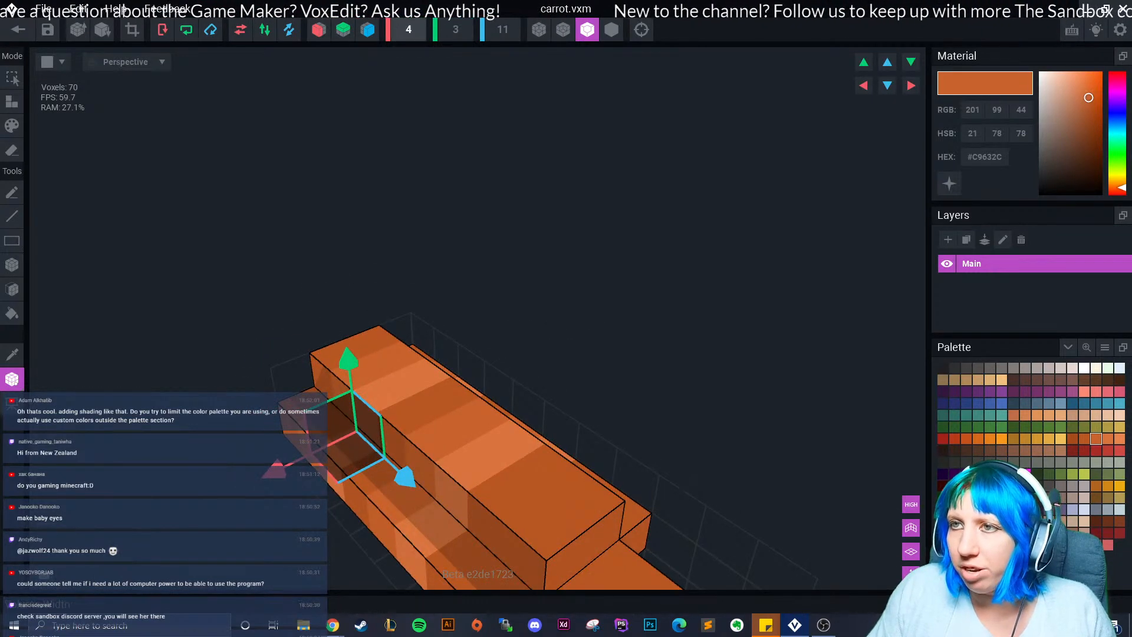
right_click_drag(436, 439, 549, 433)
middle_click_drag(294, 498, 396, 437)
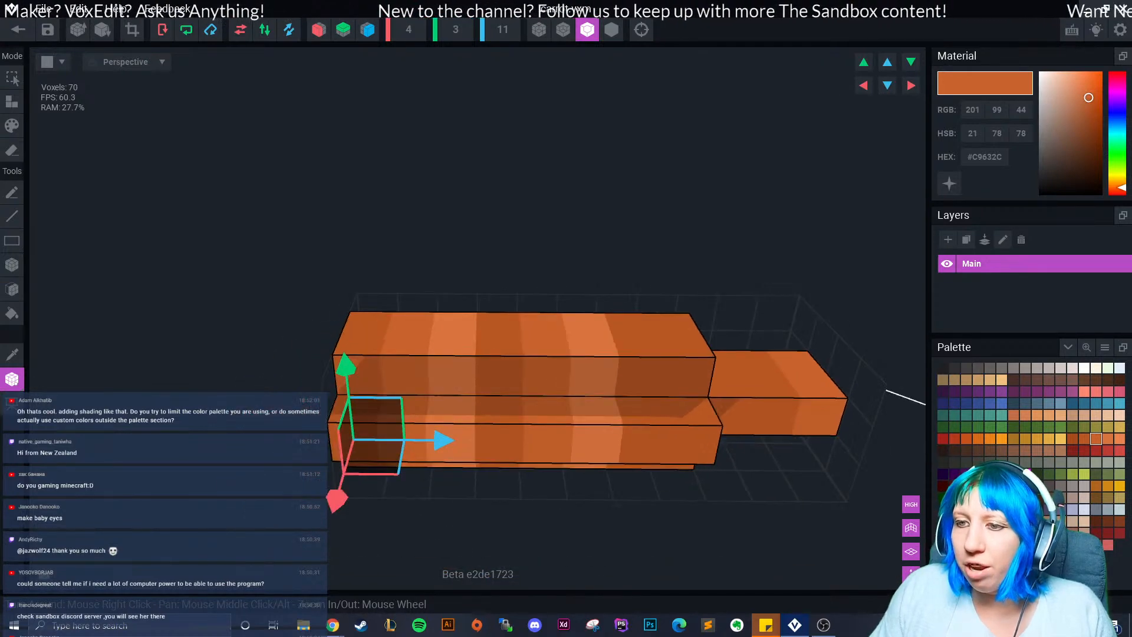
Save carrot.vxm on closing, then select the head node and open its options.
left_click(18, 29)
left_click(443, 228)
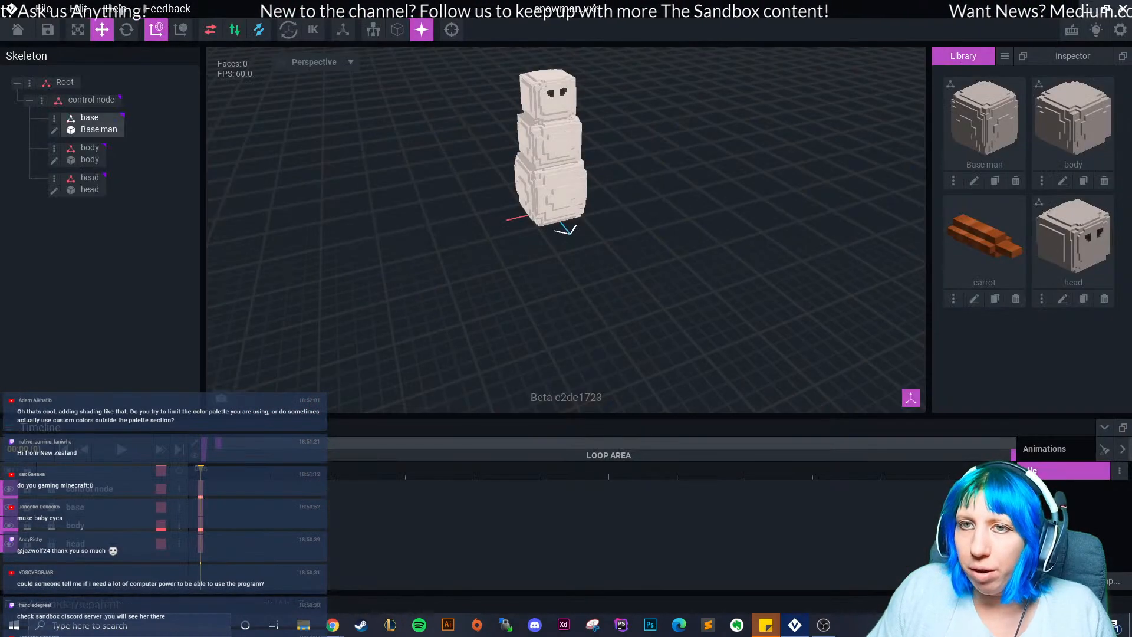
left_click(86, 179)
right_click(55, 179)
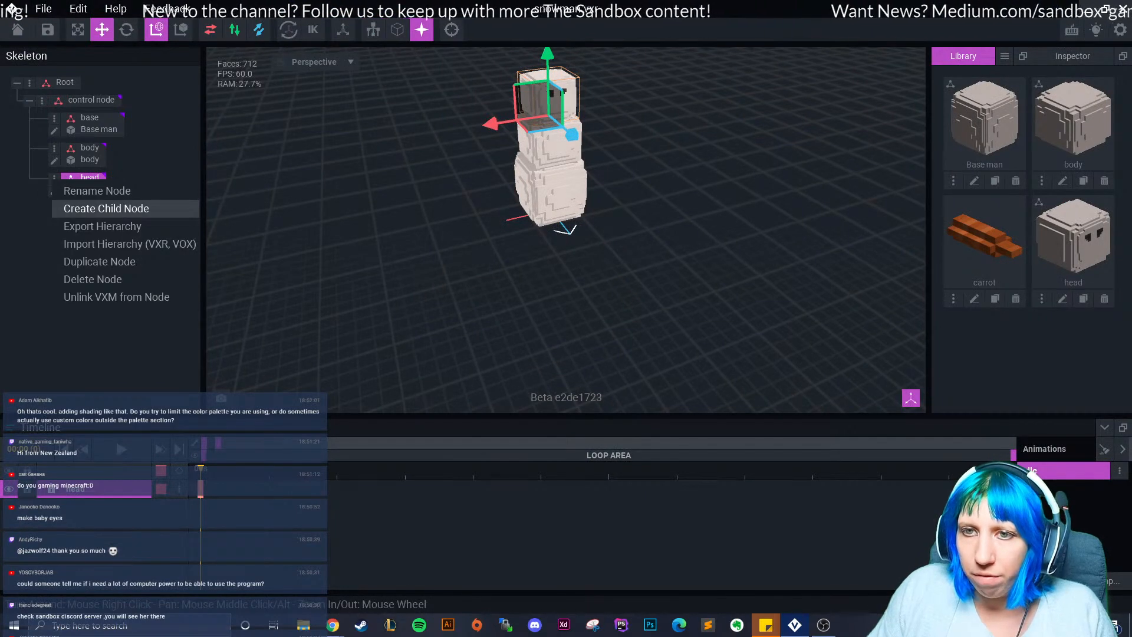
Create a 'nose' child node under head and attach the carrot model to it.
left_click(106, 208)
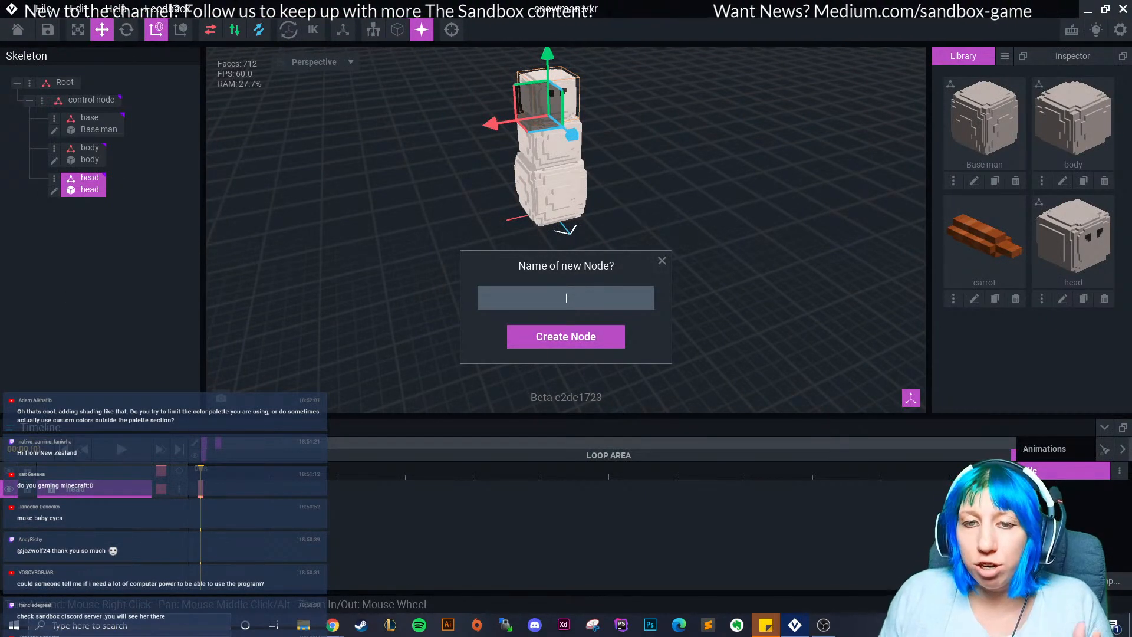
type("nose")
key("Return")
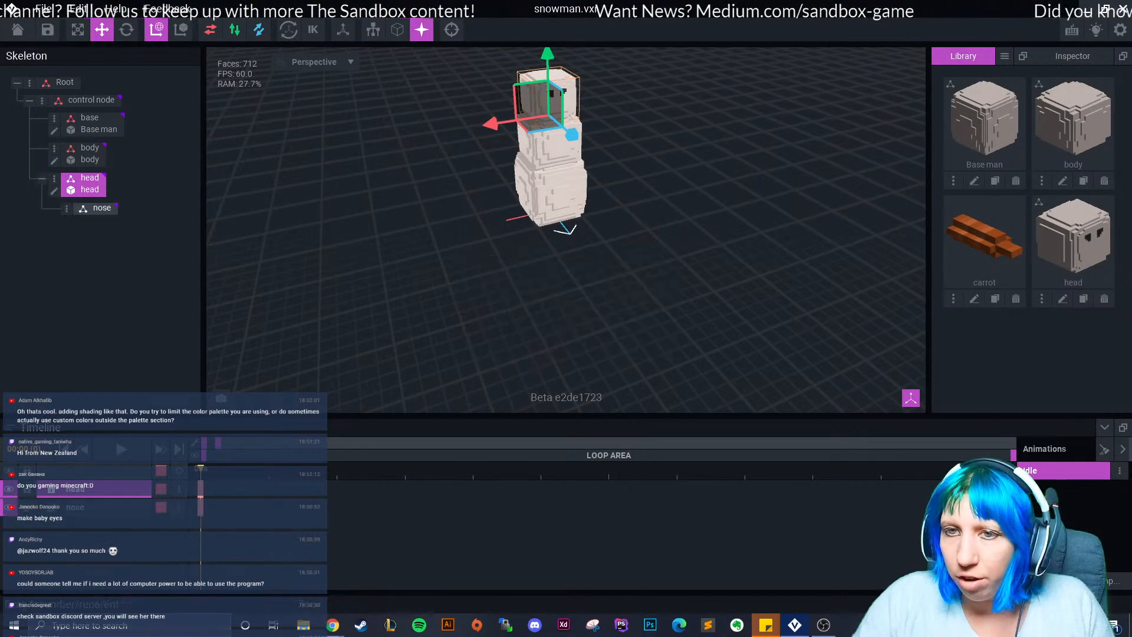
left_click_drag(984, 242, 98, 212)
Position the carrot so it sticks out from the centre of the snowman's face.
middle_click_drag(557, 126, 516, 289)
scroll(516, 289, "up", 5)
right_click_drag(471, 336, 531, 360)
middle_click_drag(531, 360, 516, 321)
left_click_drag(500, 260, 576, 264)
left_click_drag(514, 208, 511, 134)
right_click_drag(511, 141, 394, 130)
left_click_drag(436, 246, 447, 246)
left_click(412, 301)
right_click_drag(413, 301, 501, 313)
right_click_drag(731, 271, 661, 263)
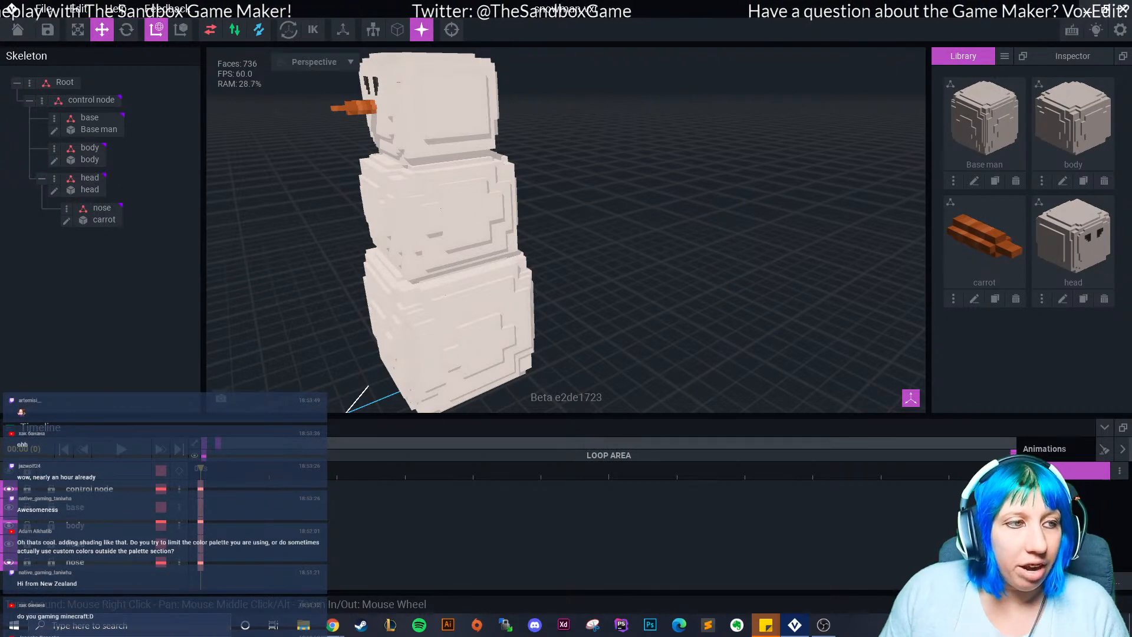
Check the nose from the front and start a new empty model in the Library.
right_click_drag(640, 222, 723, 192)
scroll(660, 224, "up", 4)
scroll(660, 225, "down", 3)
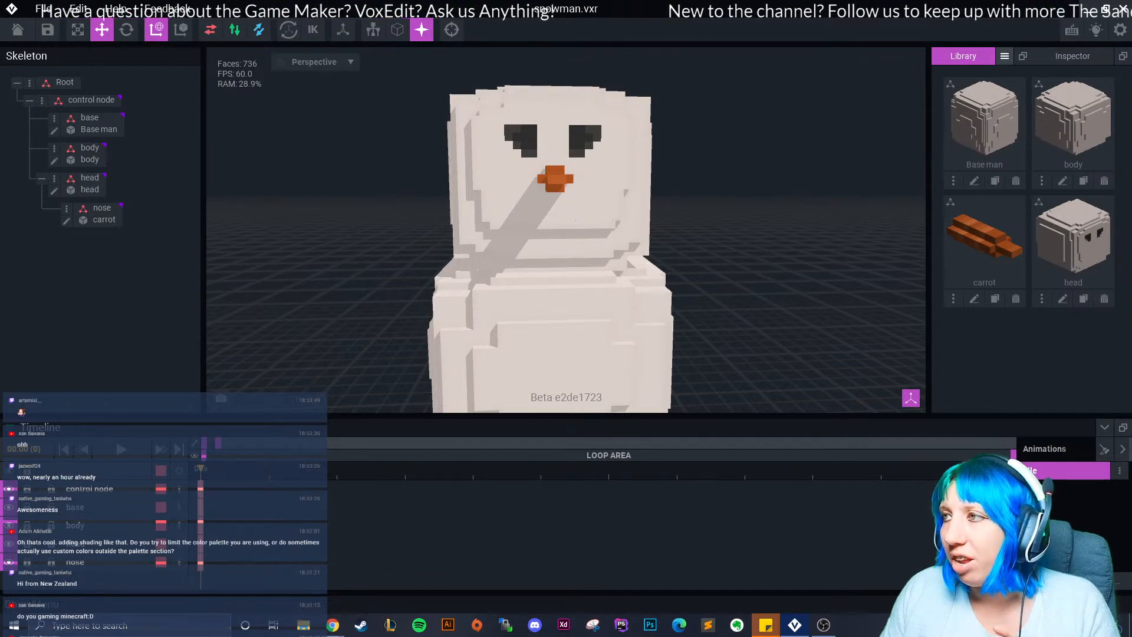
left_click(1005, 55)
left_click(1027, 66)
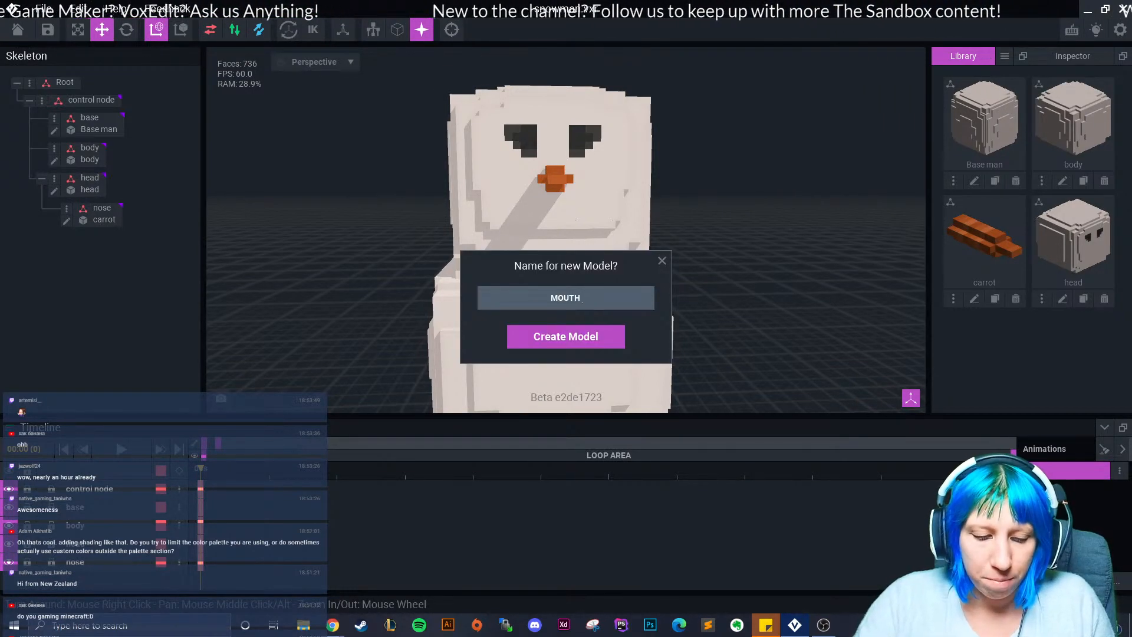
Name the model MOUTH 1, load the PNG palette from Downloads, and pick dark grey.
key("Return")
left_click(1104, 347)
left_click(1079, 384)
left_click(330, 213)
left_click(330, 235)
left_click_drag(866, 176, 866, 429)
double_click(458, 390)
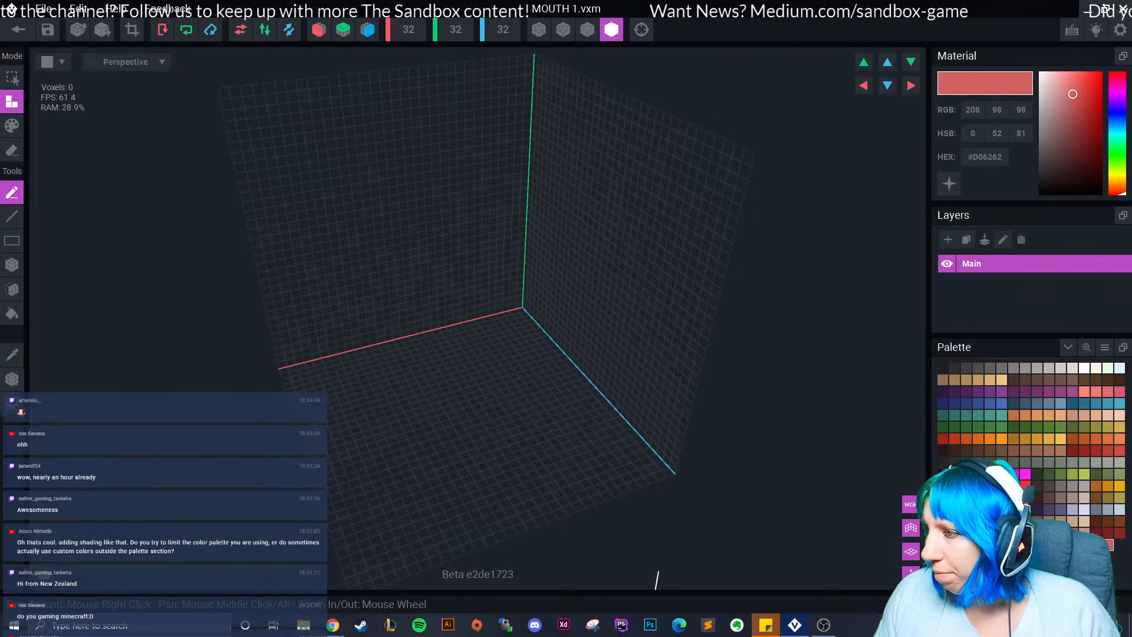
left_click(954, 368)
Place four dark grey voxels forming a 2×2 block.
scroll(525, 368, "up", 2)
left_click(12, 265)
right_click_drag(472, 431, 443, 450)
left_click(443, 457)
scroll(442, 451, "up", 3)
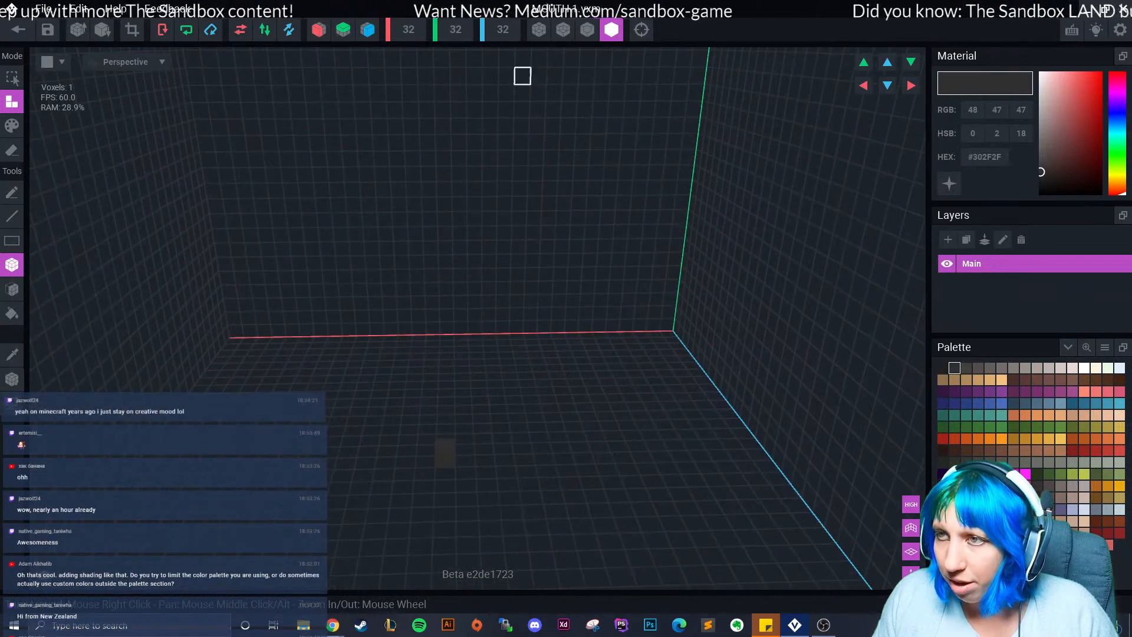
left_click(588, 29)
scroll(446, 459, "up", 1)
left_click(447, 441)
left_click(419, 463)
left_click(419, 441)
right_click_drag(446, 478, 419, 459)
scroll(418, 458, "up", 1)
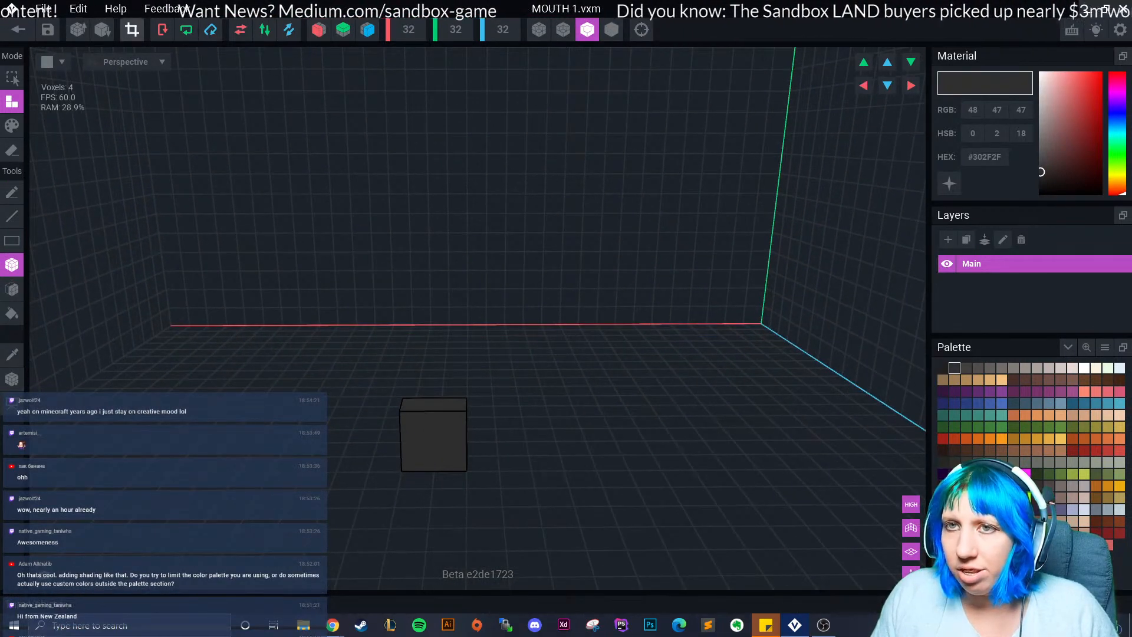
Crop the volume to the block, set the pivot, and save and close MOUTH 1.
left_click(132, 30)
left_click(11, 381)
left_click(41, 392)
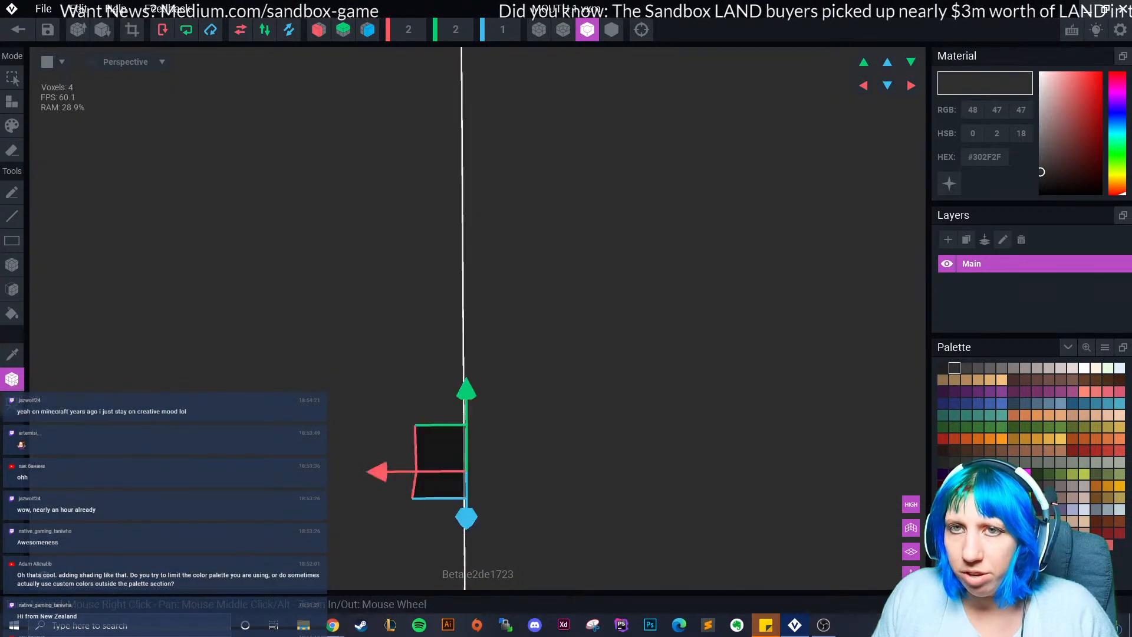
left_click(18, 30)
left_click(442, 228)
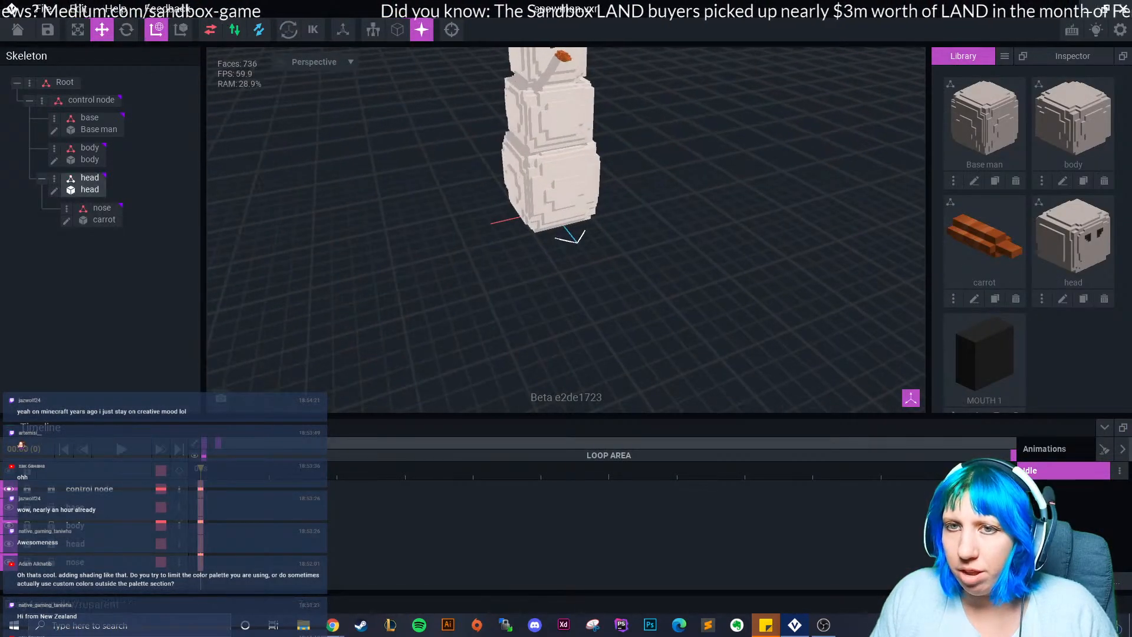
Create a 'mouth 1' child node under head and attach the MOUTH 1 model.
left_click(53, 178)
left_click(126, 205)
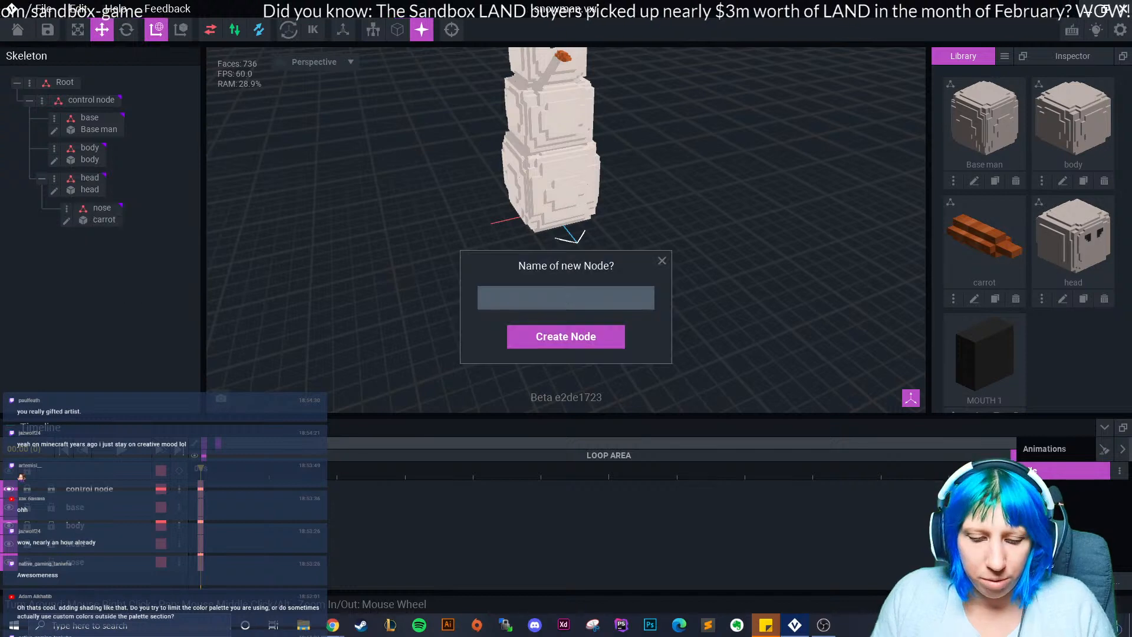
type("mouth ")
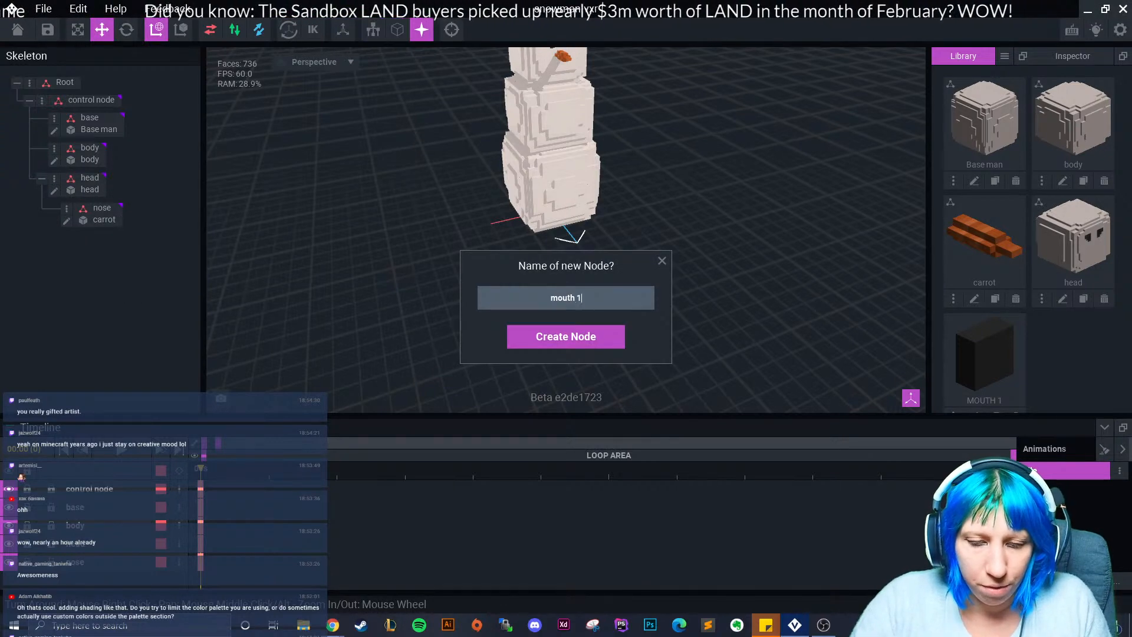
type("1")
key("Return")
left_click_drag(984, 359, 112, 239)
Move the mouth block forward and left onto the snowman's face.
scroll(555, 165, "up", 3)
middle_click_drag(554, 165, 502, 300)
left_click_drag(493, 166, 508, 194)
scroll(507, 194, "up", 5)
middle_click_drag(436, 123, 507, 192)
left_click_drag(484, 185, 486, 186)
middle_click_drag(487, 188, 558, 250)
left_click_drag(558, 196, 552, 129)
left_click_drag(508, 190, 451, 201)
scroll(451, 202, "up", 6)
middle_click_drag(451, 202, 473, 282)
Settle the mouth block just below-left of the carrot, then start cloning MOUTH 1.
left_click_drag(404, 255, 405, 241)
left_click_drag(393, 158, 383, 101)
scroll(383, 101, "down", 3)
right_click_drag(481, 236, 433, 205)
left_click_drag(369, 167, 366, 167)
left_click_drag(430, 114, 430, 117)
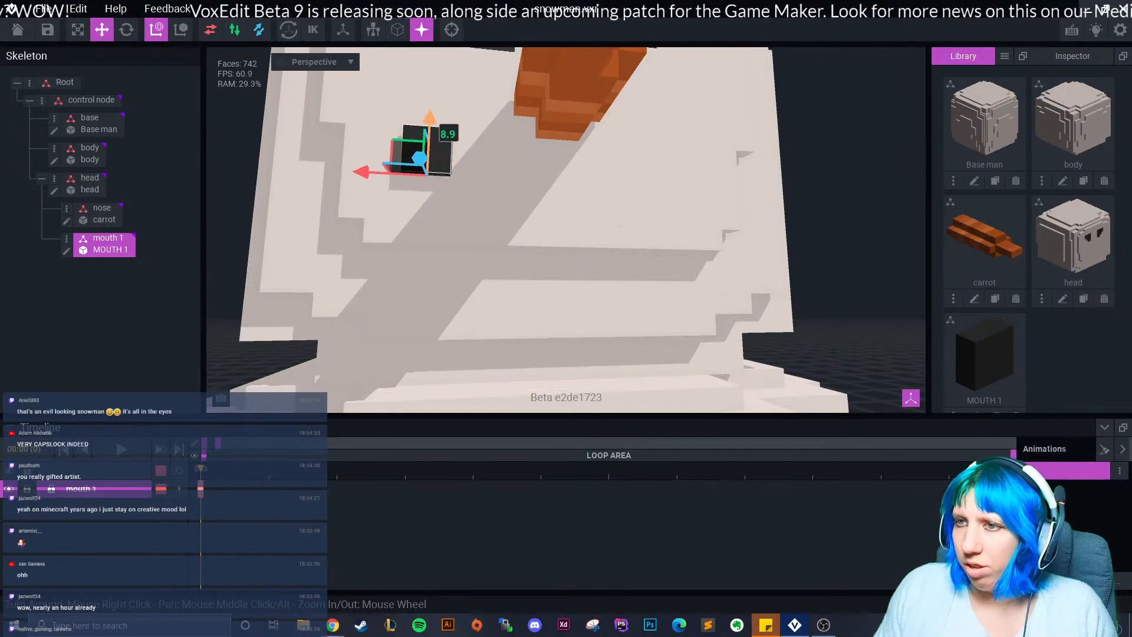
right_click_drag(519, 191, 559, 240)
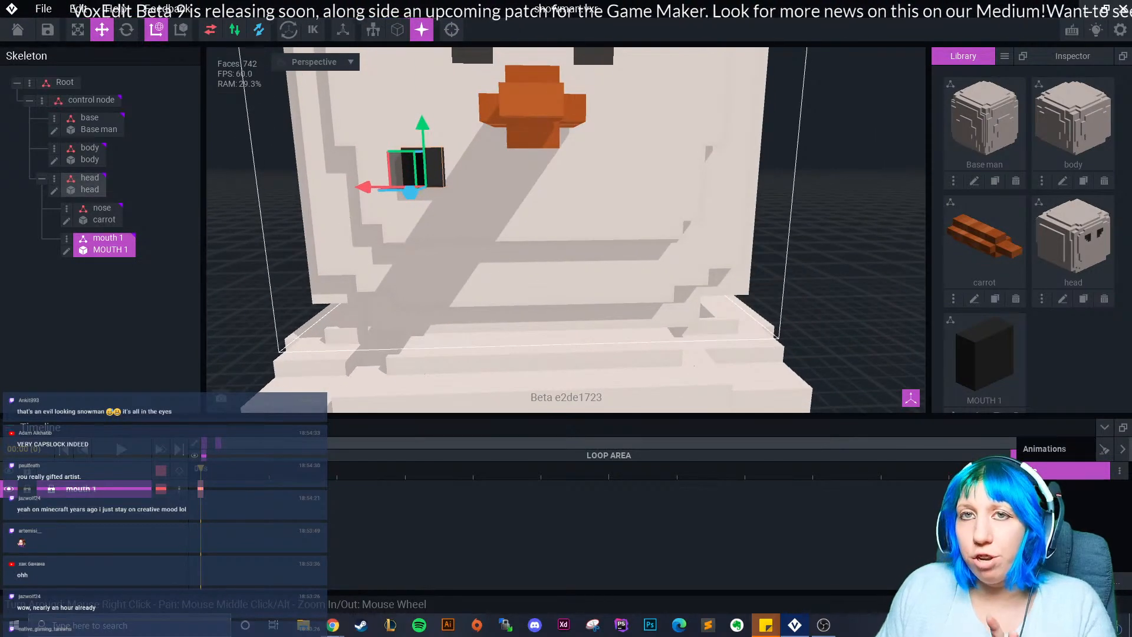
scroll(1029, 236, "down", 2)
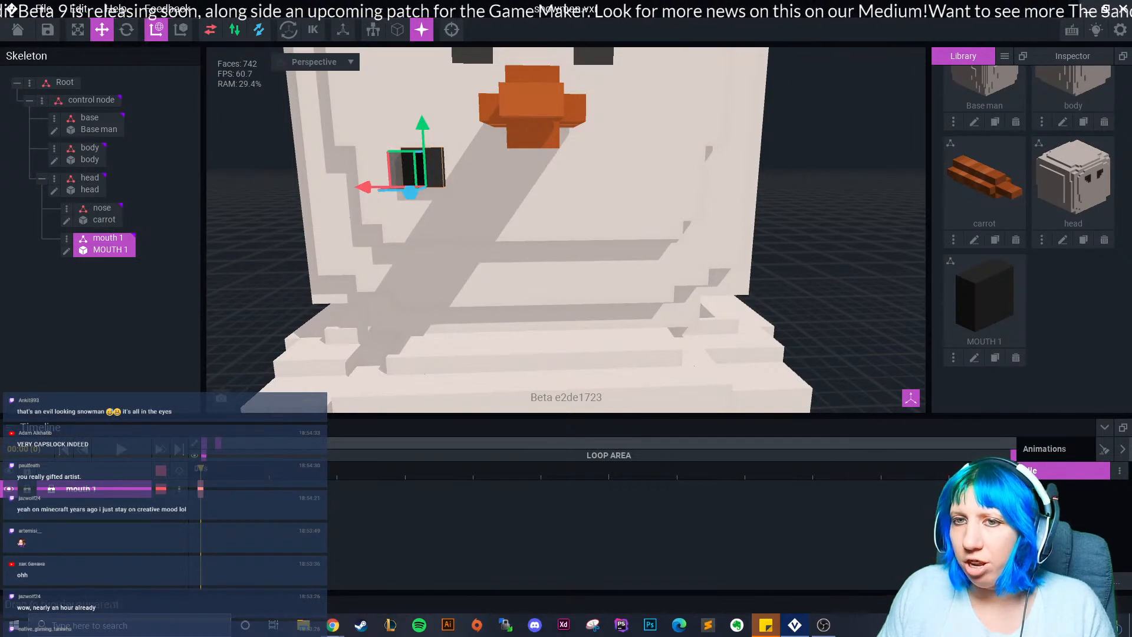
left_click(994, 357)
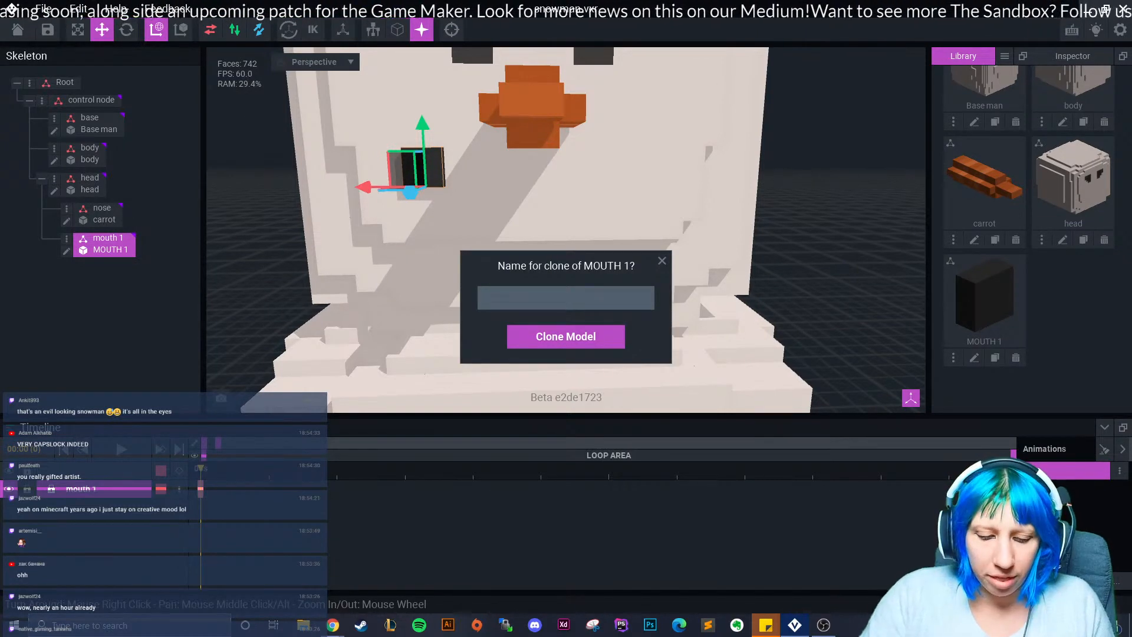
Name the clone mouth 2 and erase its top two voxels.
key("Return")
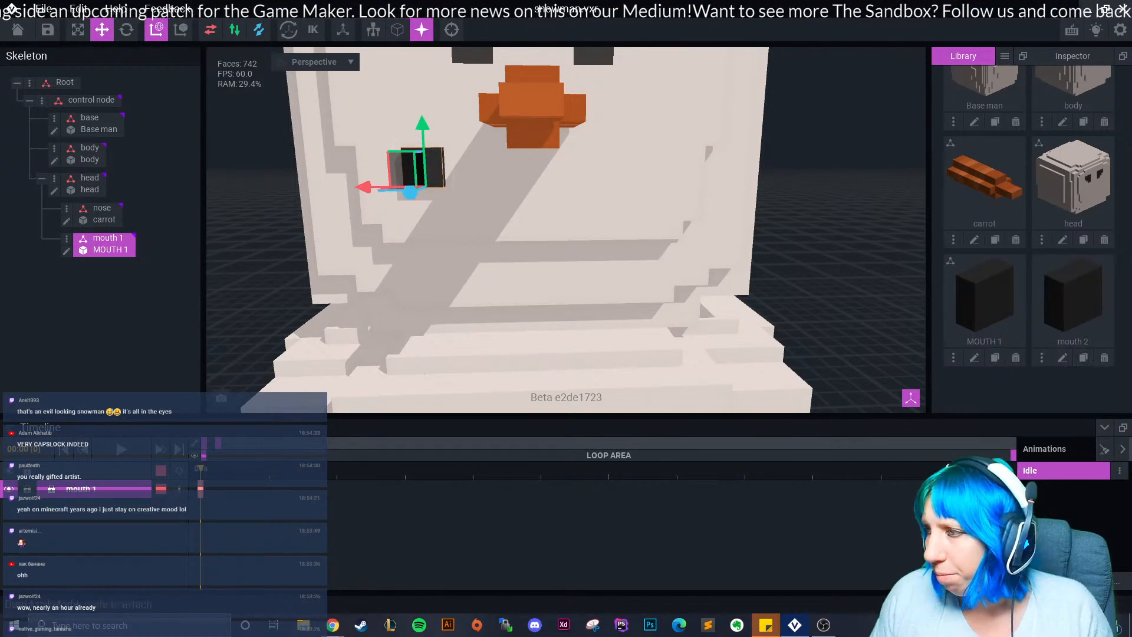
left_click(1063, 357)
right_click_drag(413, 272, 360, 247)
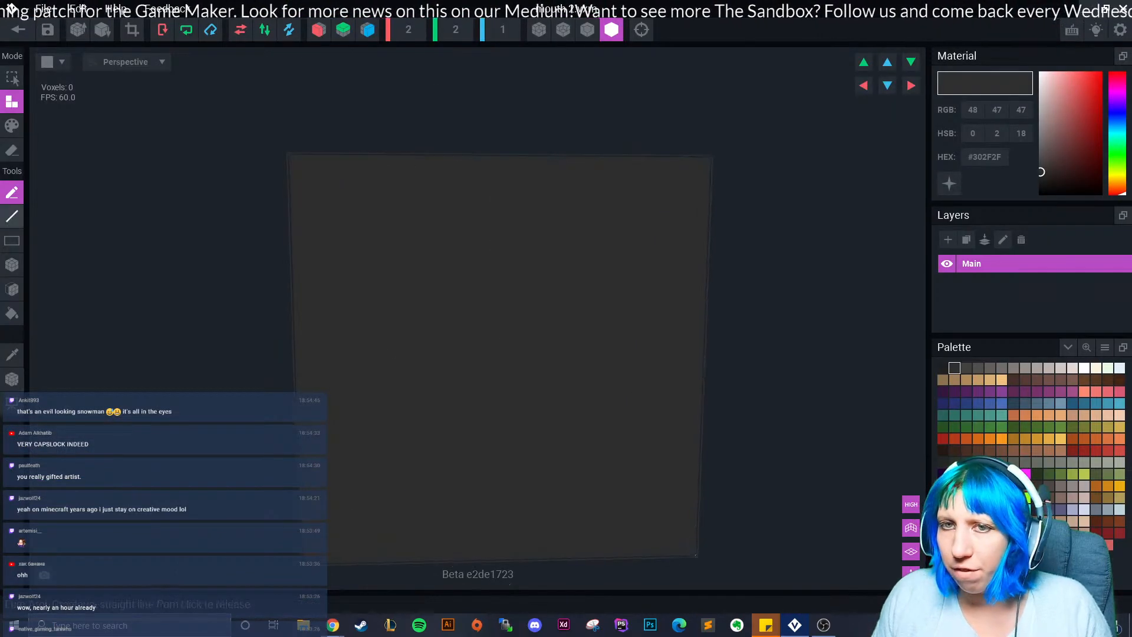
left_click(12, 151)
left_click(412, 254)
left_click(607, 259)
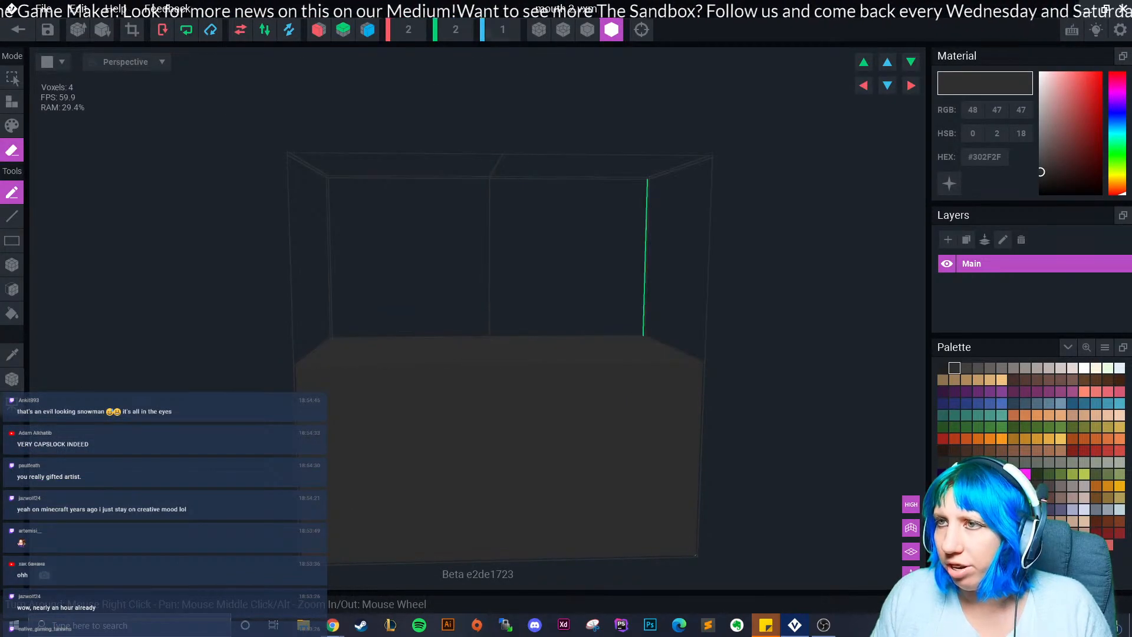
Crop away the empty row, set the pivot, and save and close mouth 2.
left_click(132, 29)
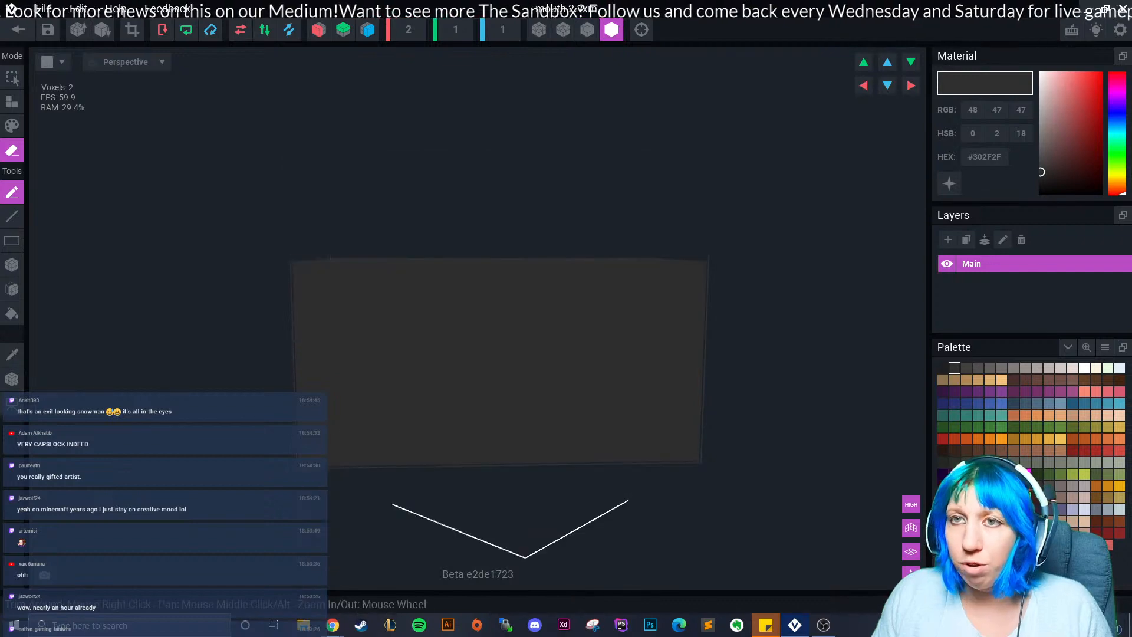
left_click(12, 379)
left_click(17, 29)
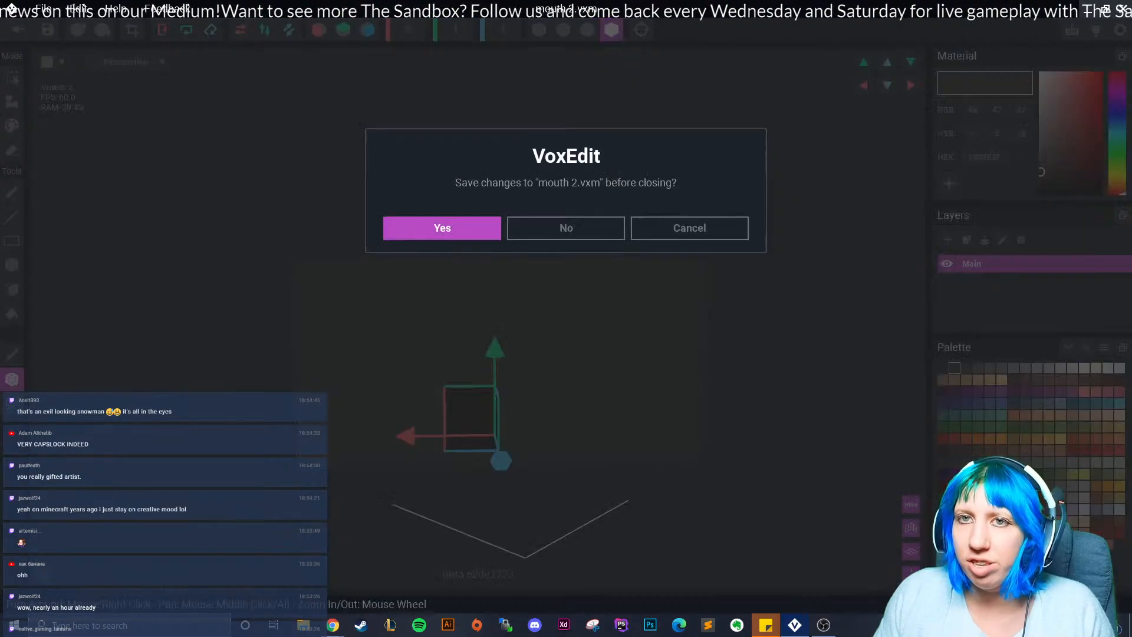
left_click(442, 227)
scroll(554, 224, "up", 3)
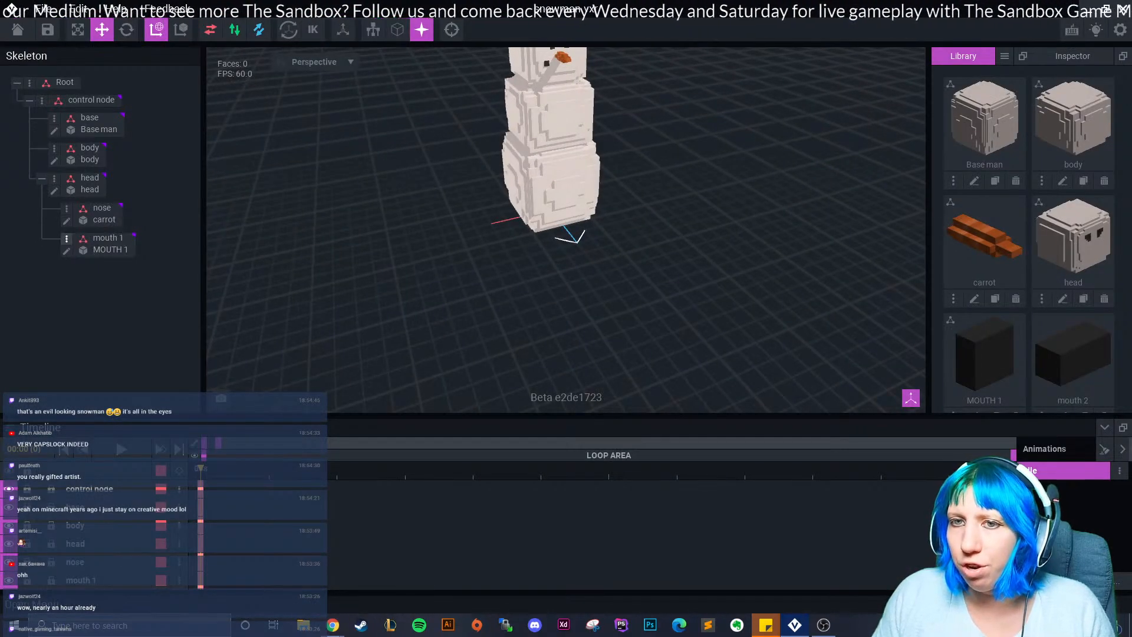
left_click(55, 177)
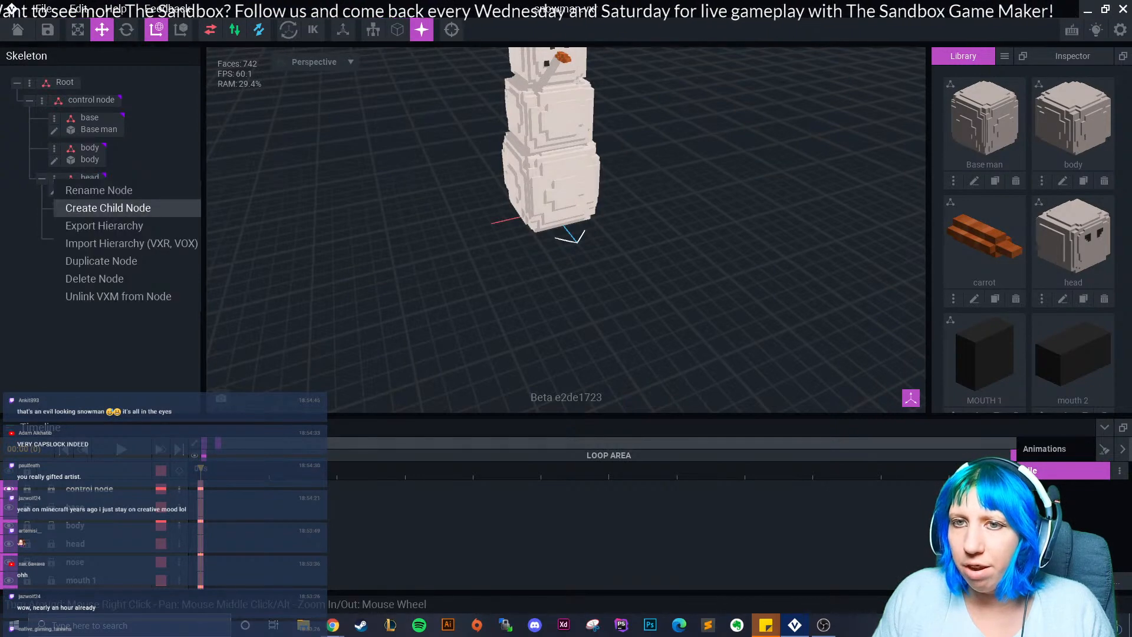
Create a 'mouth 2' child node under head and attach the mouth 2 model.
left_click(89, 205)
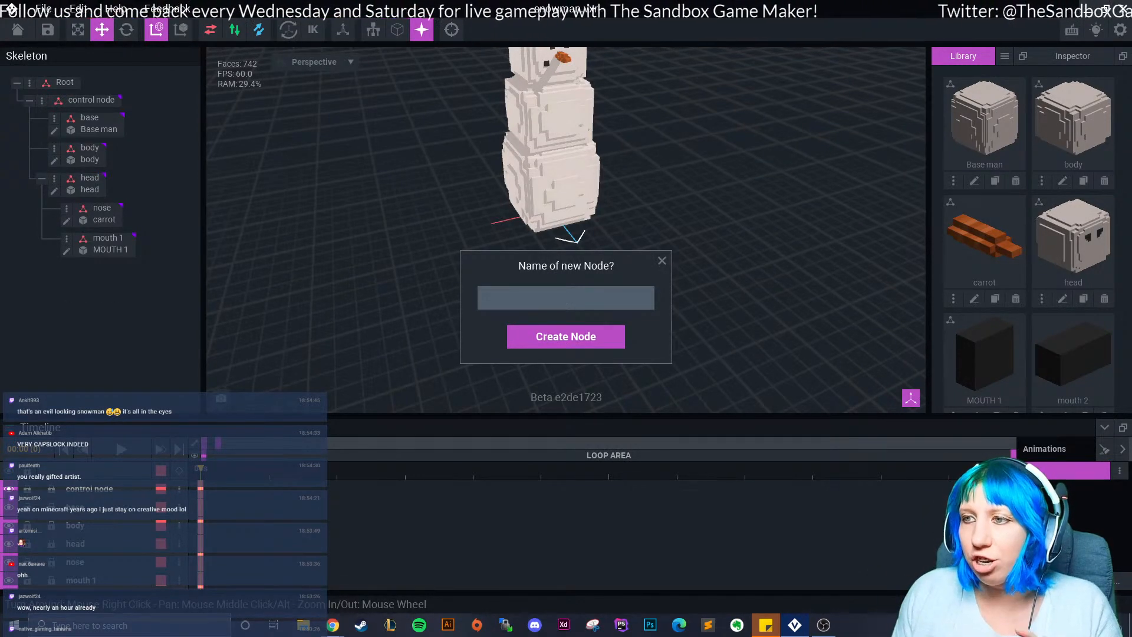
type("mouth ")
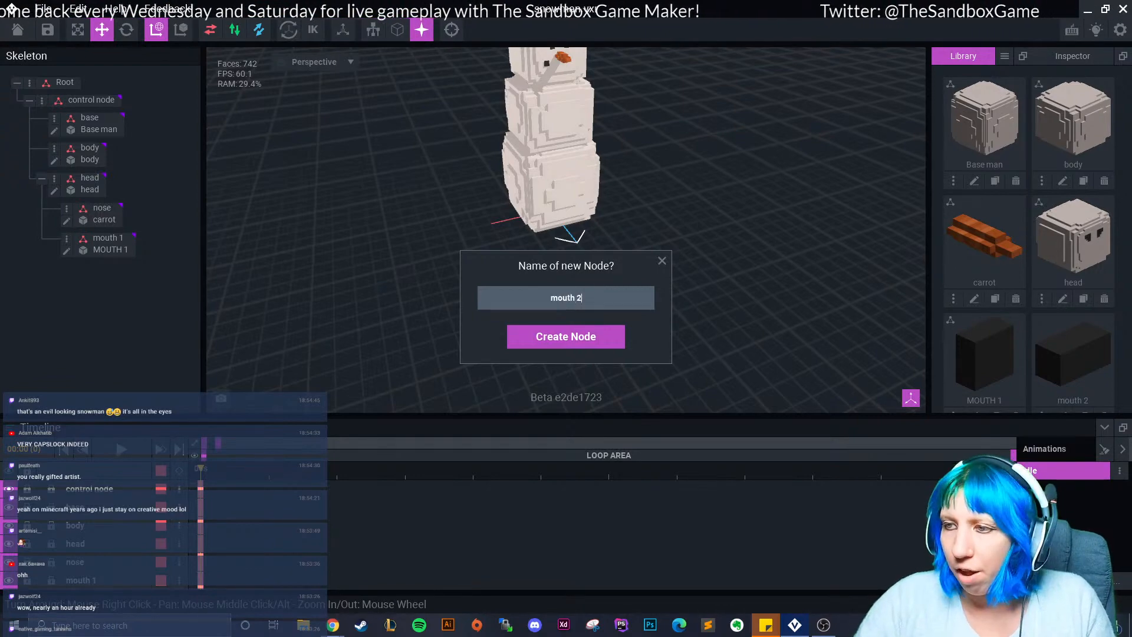
type("2")
key("Return")
left_click_drag(1073, 360, 104, 270)
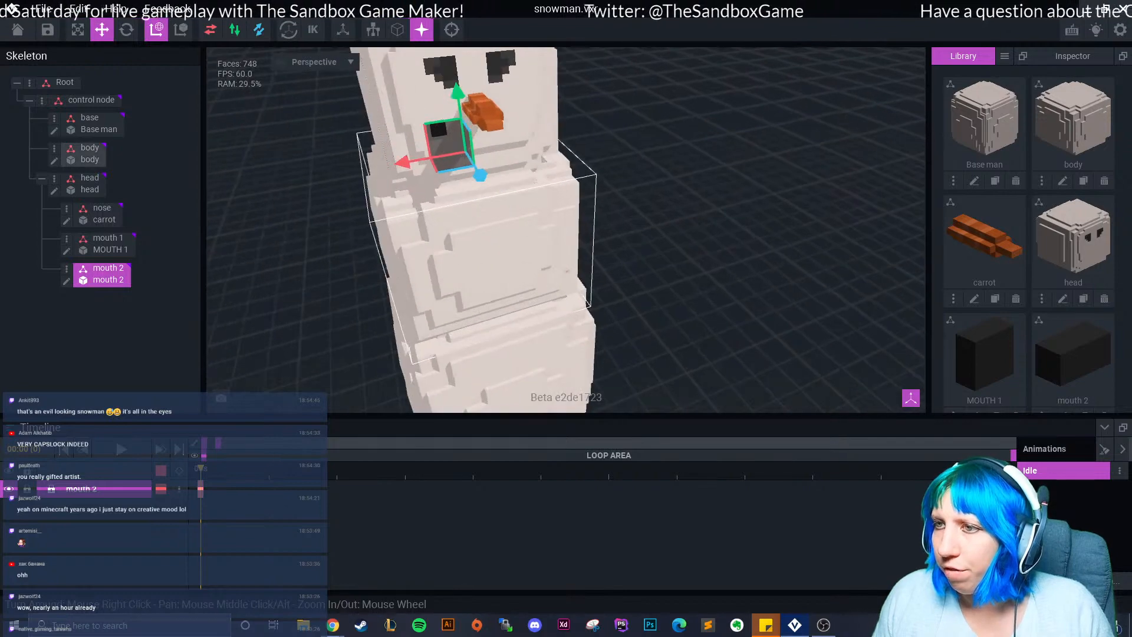
Position the mouth 2 pebble on the face surface just under the nose.
left_click_drag(480, 177, 502, 209)
left_click_drag(471, 164, 468, 123)
scroll(468, 124, "up", 5)
scroll(519, 187, "down", 5)
mouse_move(623, 235)
left_mouse_down()
mouse_move(637, 250)
mouse_move(631, 240)
left_mouse_up()
left_click_drag(548, 225, 526, 230)
left_click_drag(581, 169, 580, 153)
left_click_drag(607, 229, 605, 227)
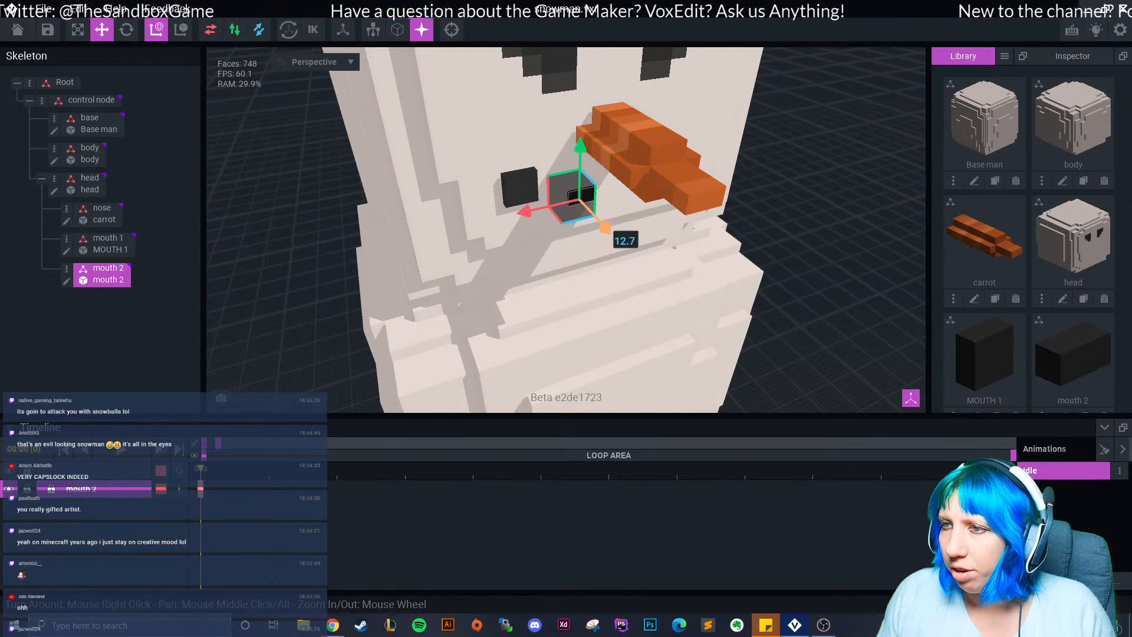
left_click(784, 195)
right_click_drag(785, 194, 684, 189)
left_click(546, 180)
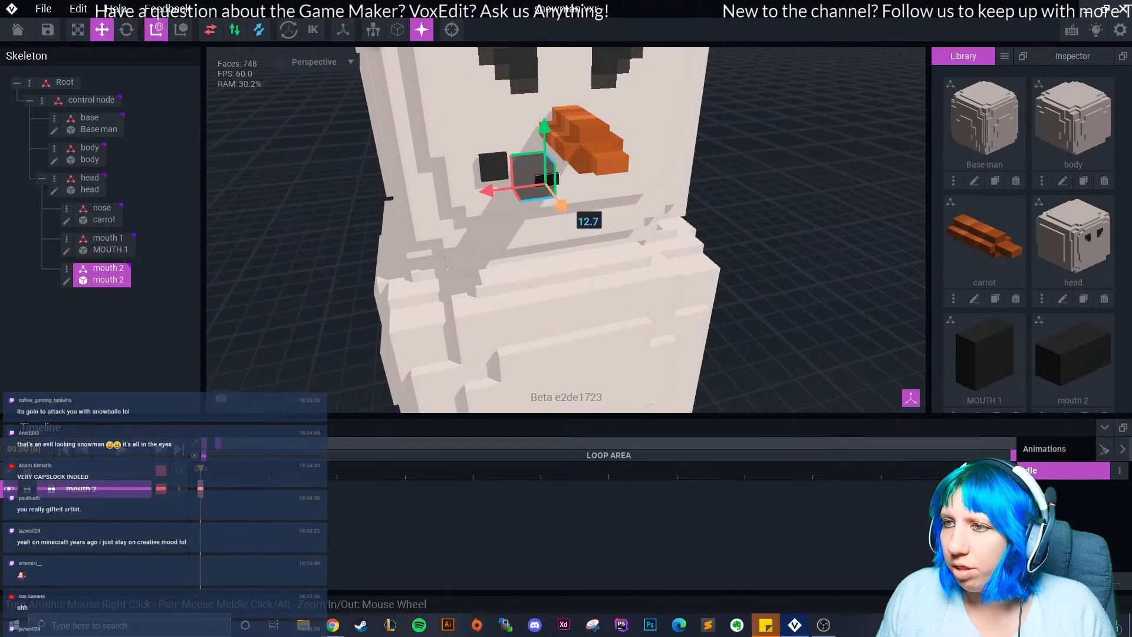
left_click(767, 195)
right_click_drag(767, 194, 602, 171)
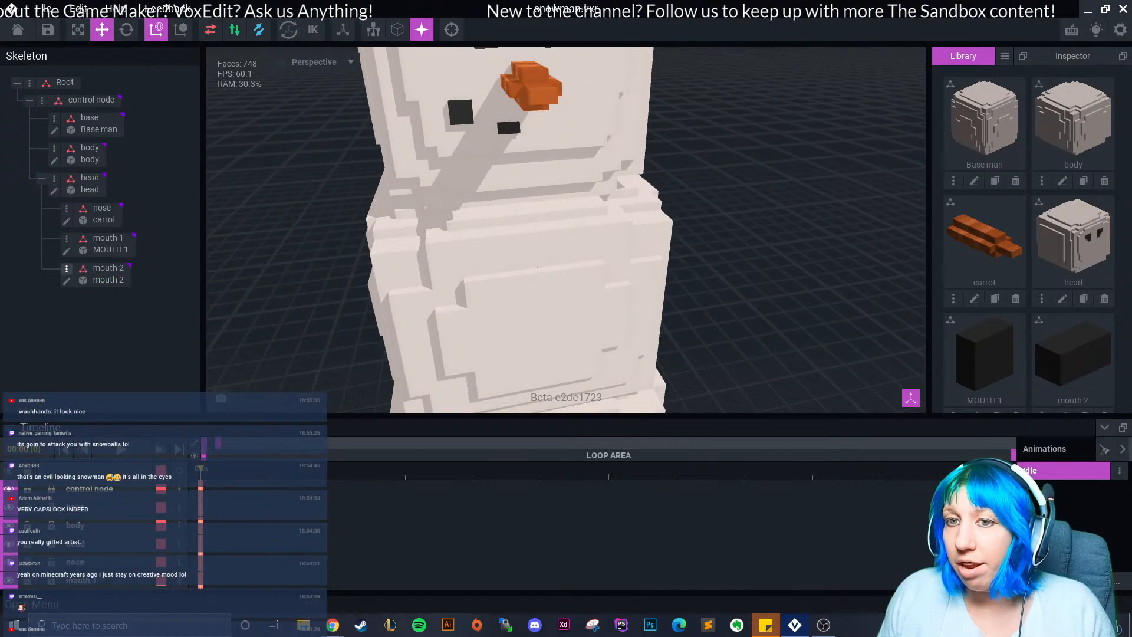
Duplicate the node as 'mouth 3' and slide it beside mouth 2 on the right.
left_click(66, 268)
left_click(100, 351)
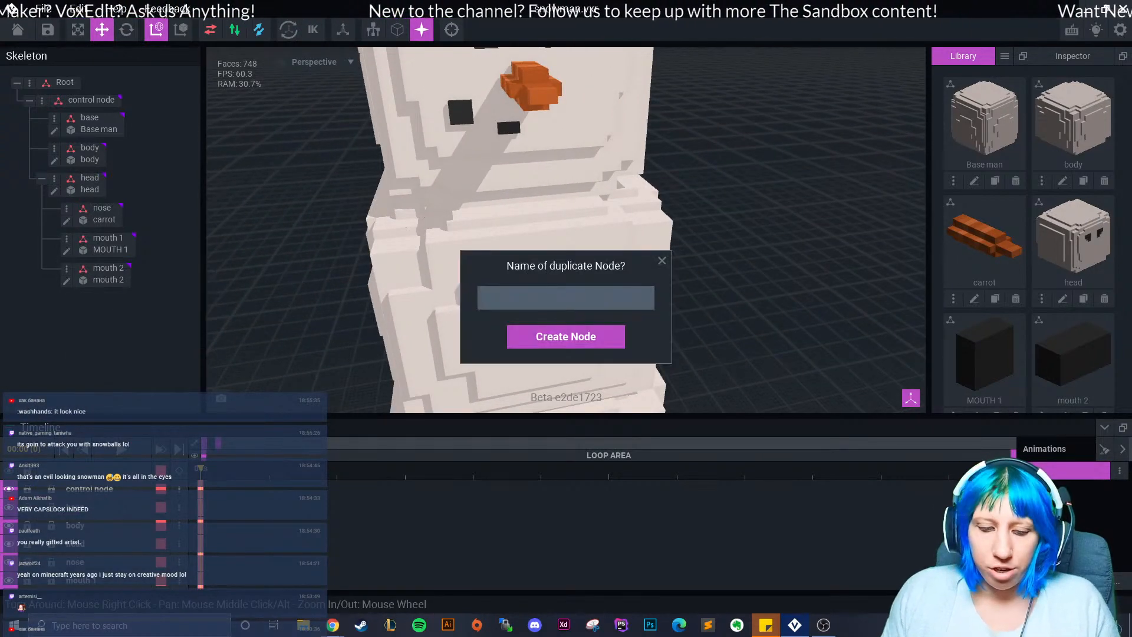
type("mouth ")
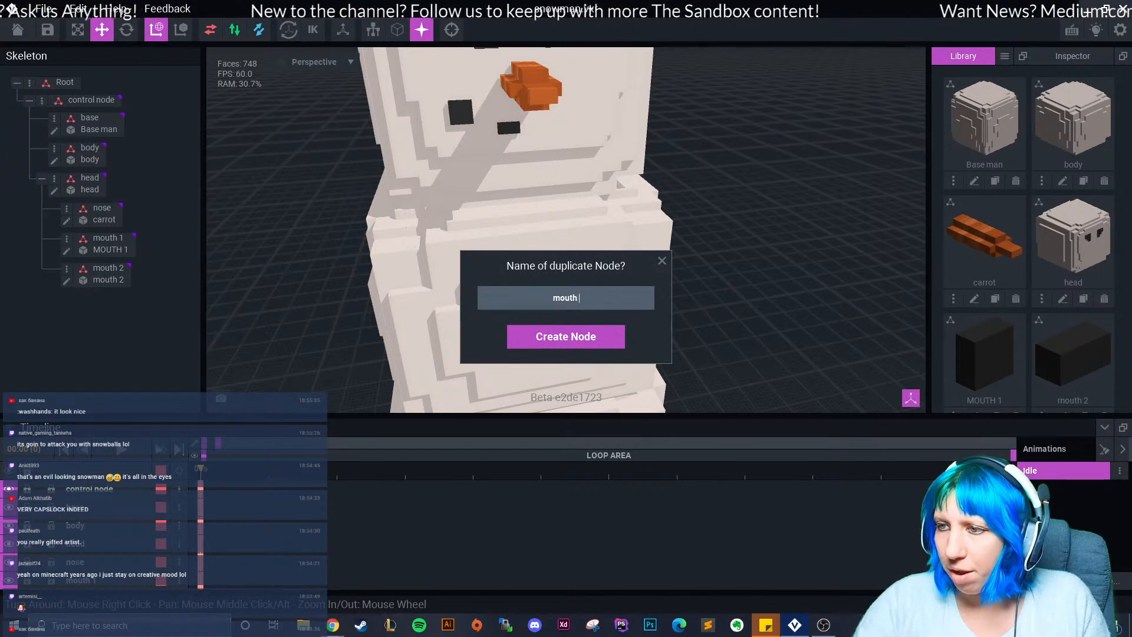
type("3")
key("Return")
left_click_drag(451, 137, 501, 134)
left_click(702, 148)
right_click_drag(701, 148, 752, 159)
left_click(762, 151)
left_click_drag(798, 174, 796, 172)
right_click_drag(796, 177, 655, 188)
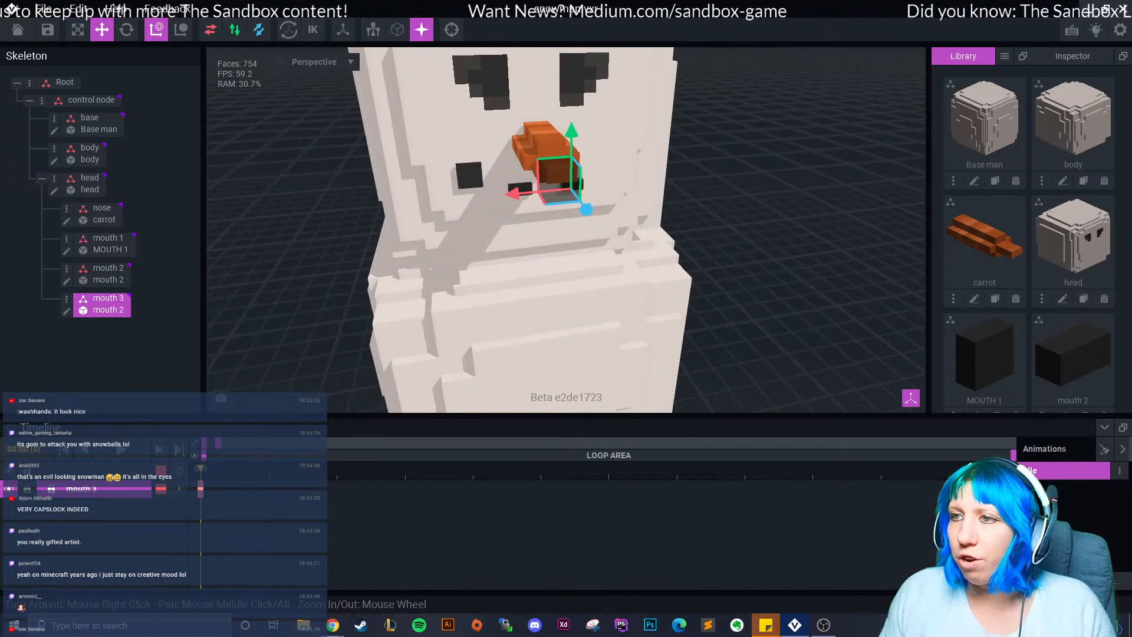
left_click(704, 171)
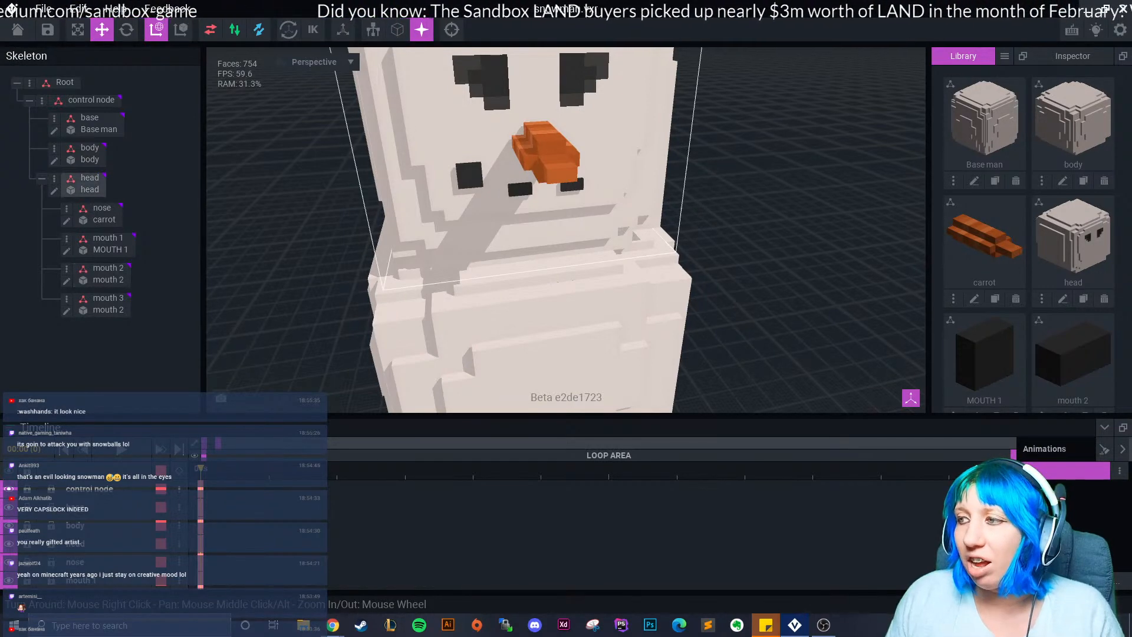
Select the mouth 1 pebble and show its node options in the Skeleton panel.
scroll(1013, 342, "down", 1)
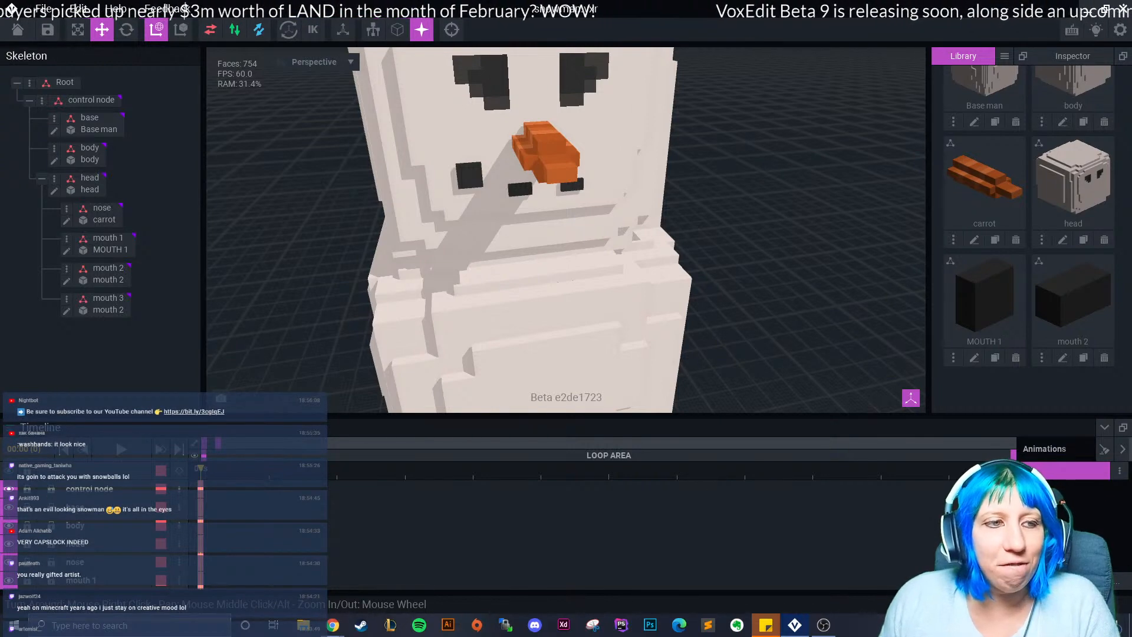
scroll(566, 230, "up", 10)
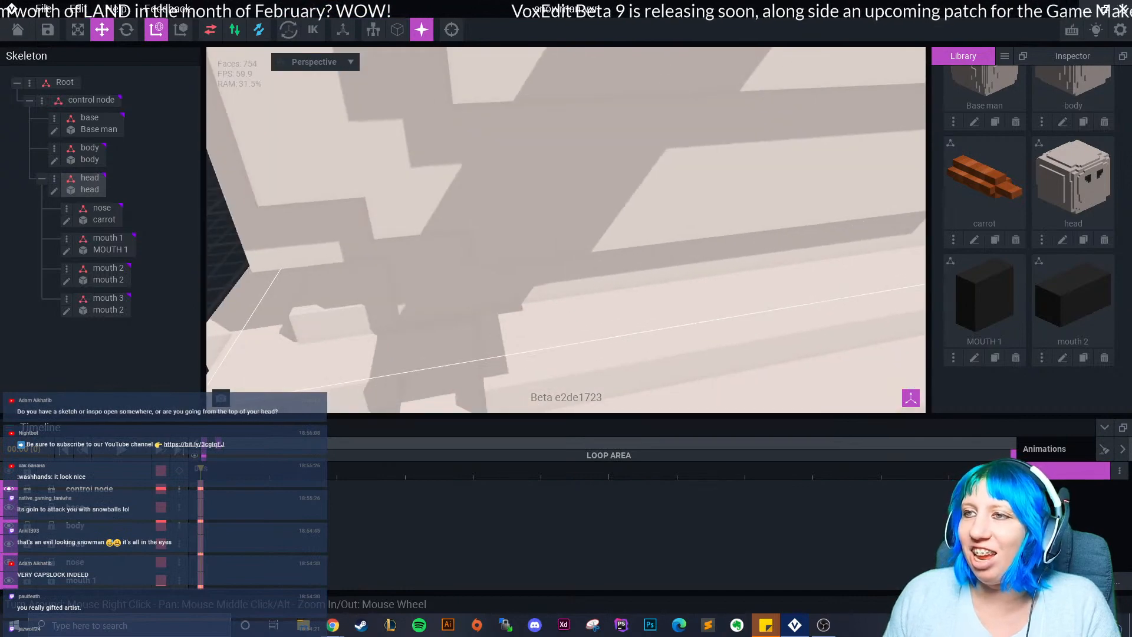
scroll(584, 247, "down", 10)
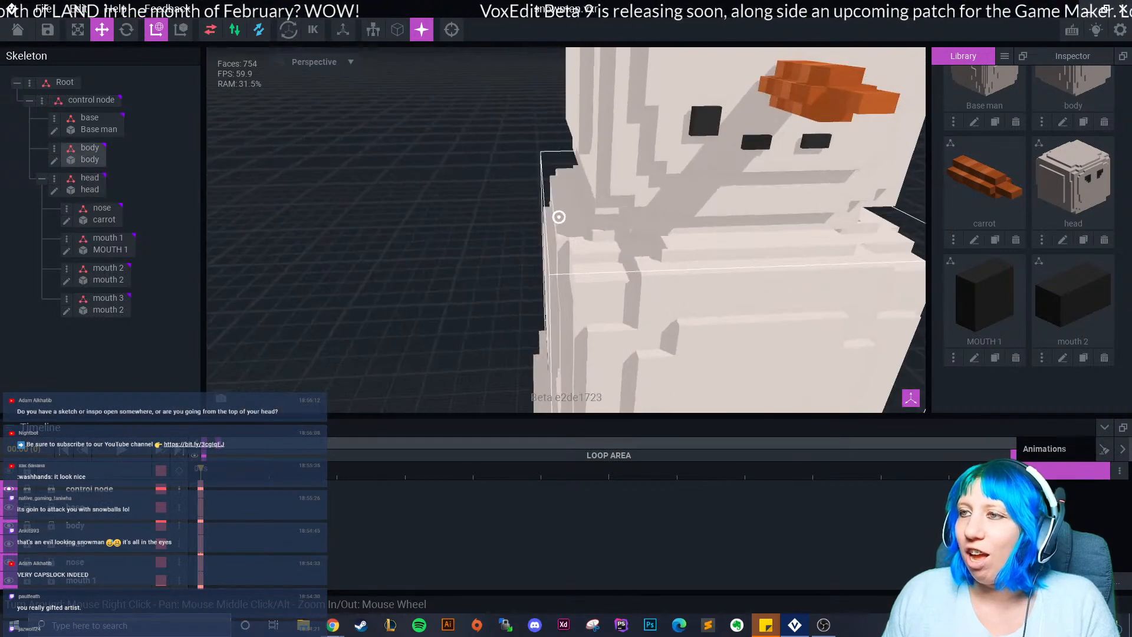
left_click(631, 134)
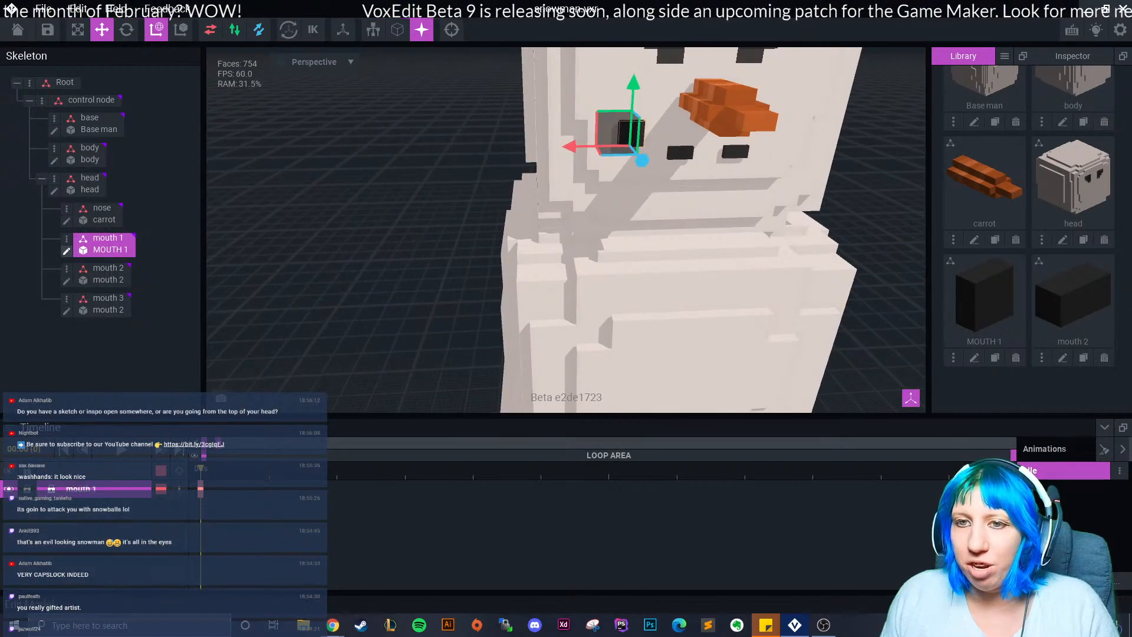
left_click(66, 238)
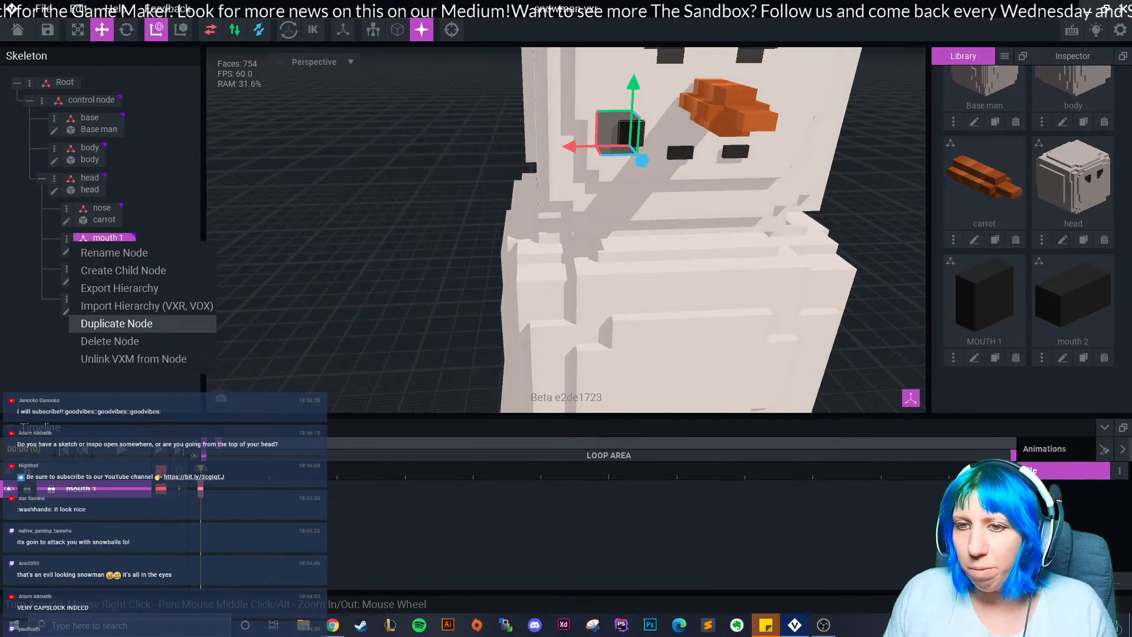
Duplicate mouth 1 as 'mouth 4' and move it to the mouth's right end.
left_click(116, 323)
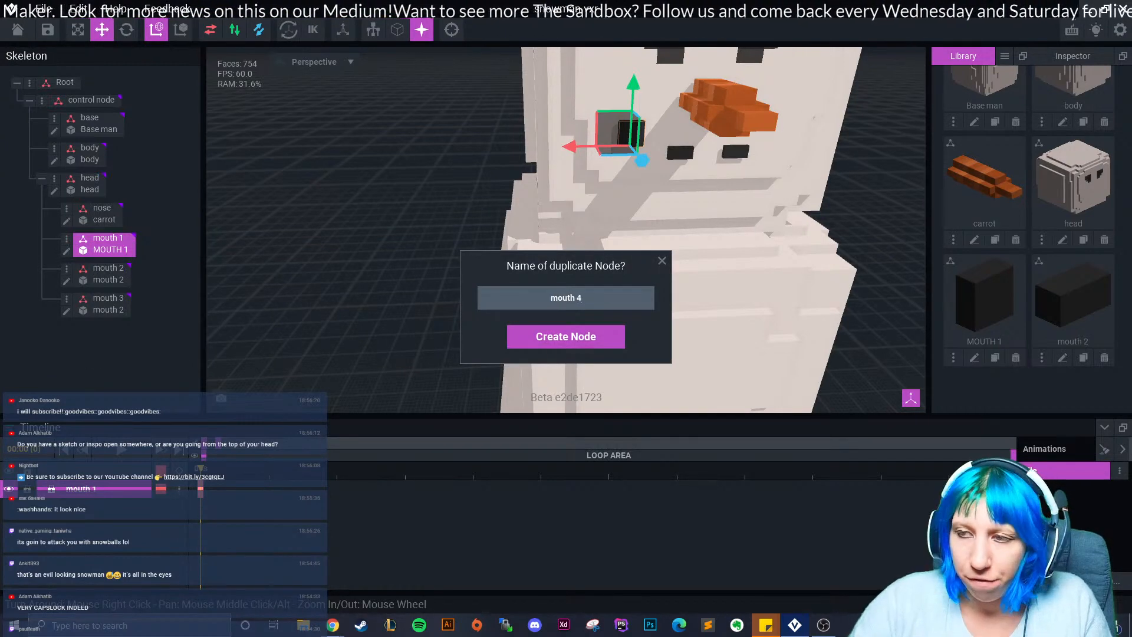
key("Return")
left_click_drag(575, 146, 723, 145)
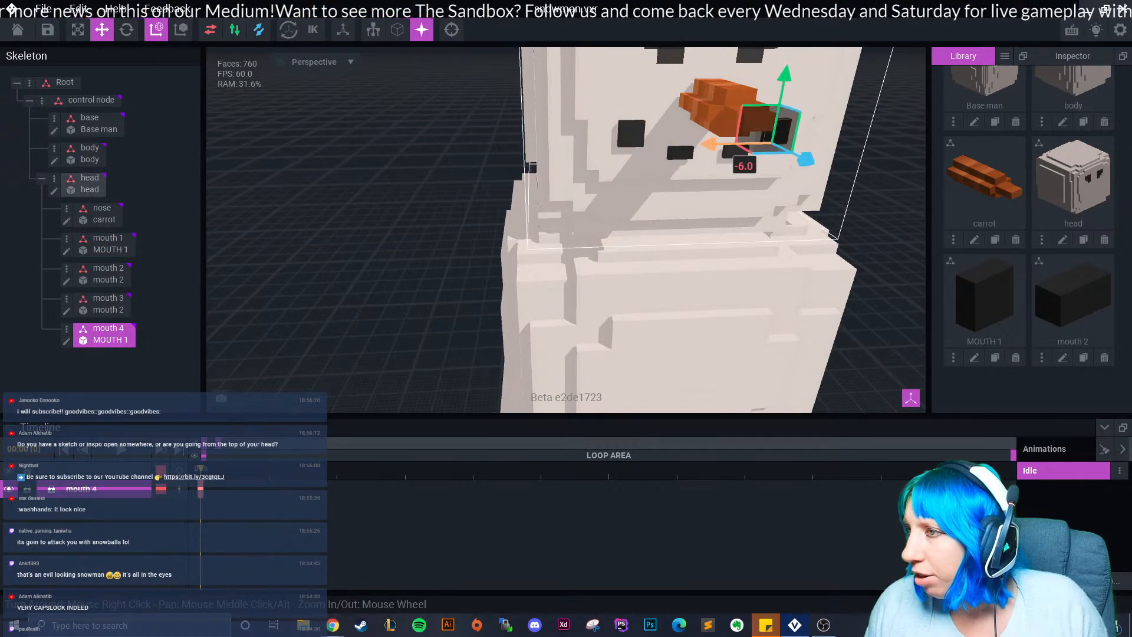
left_click(879, 197)
middle_click_drag(878, 197, 770, 240)
right_click_drag(607, 282, 447, 248)
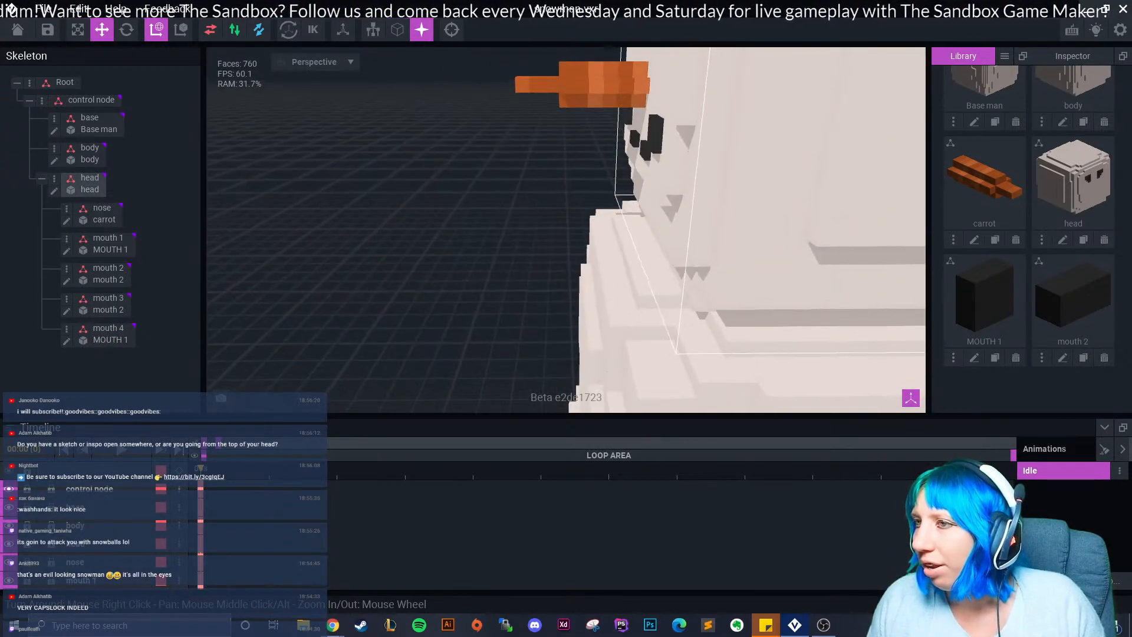
left_click(639, 140)
left_click(557, 155)
right_click_drag(558, 156, 731, 188)
Frame the whole snowman and orbit to a frontal view of the face.
scroll(664, 187, "down", 8)
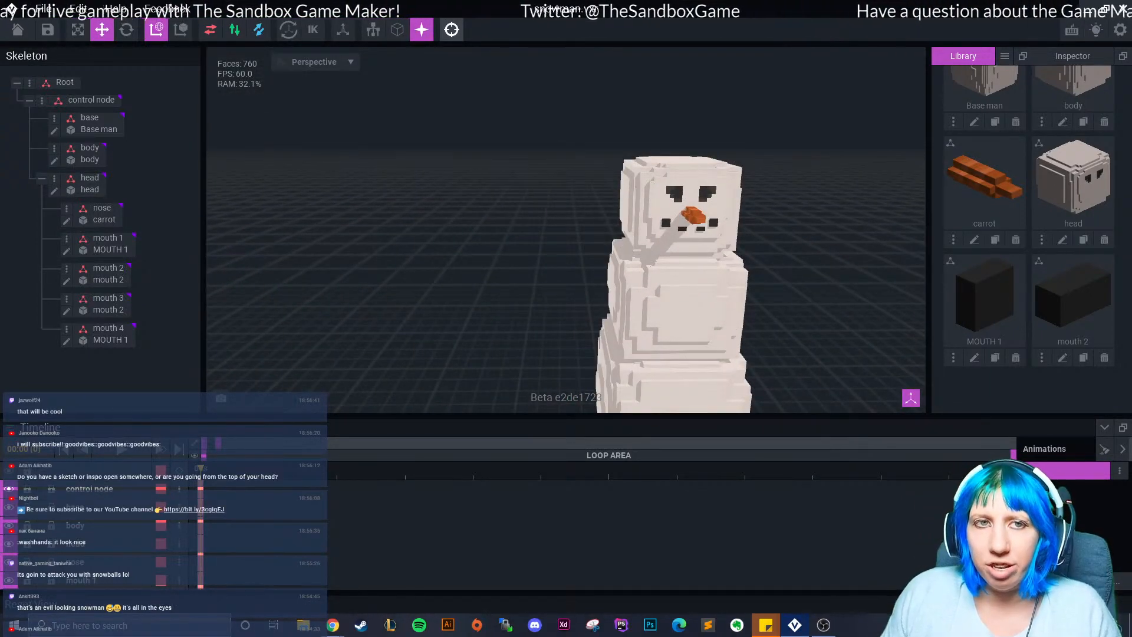
left_click(452, 29)
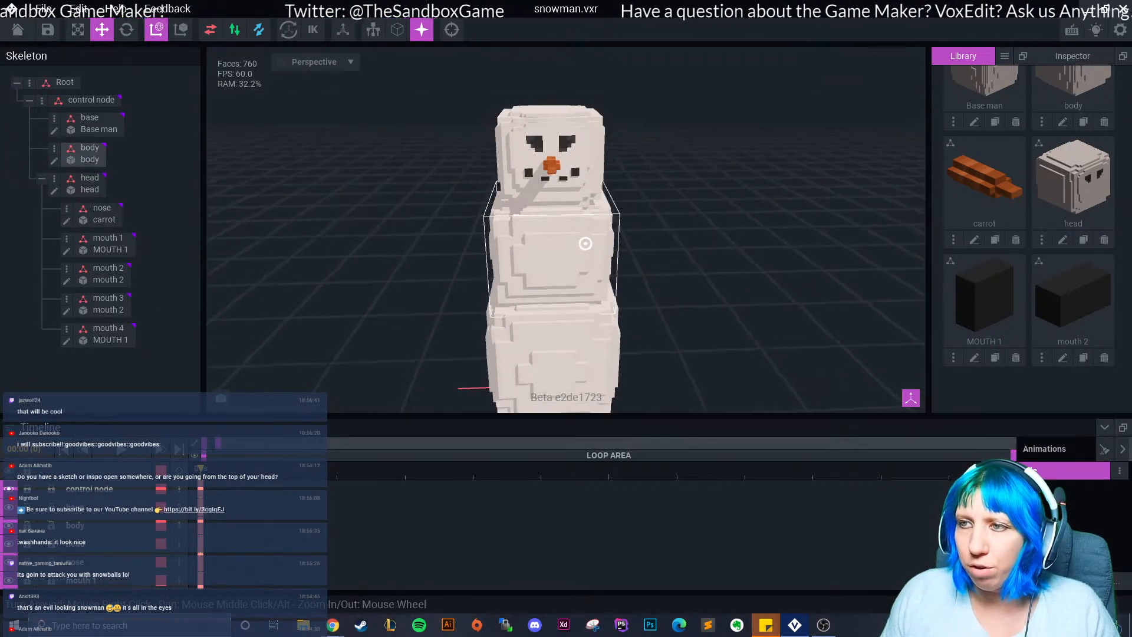
right_click_drag(581, 187, 557, 162)
scroll(576, 188, "down", 4)
scroll(576, 187, "up", 5)
scroll(576, 187, "down", 10)
middle_click_drag(557, 163, 596, 198)
scroll(560, 183, "up", 5)
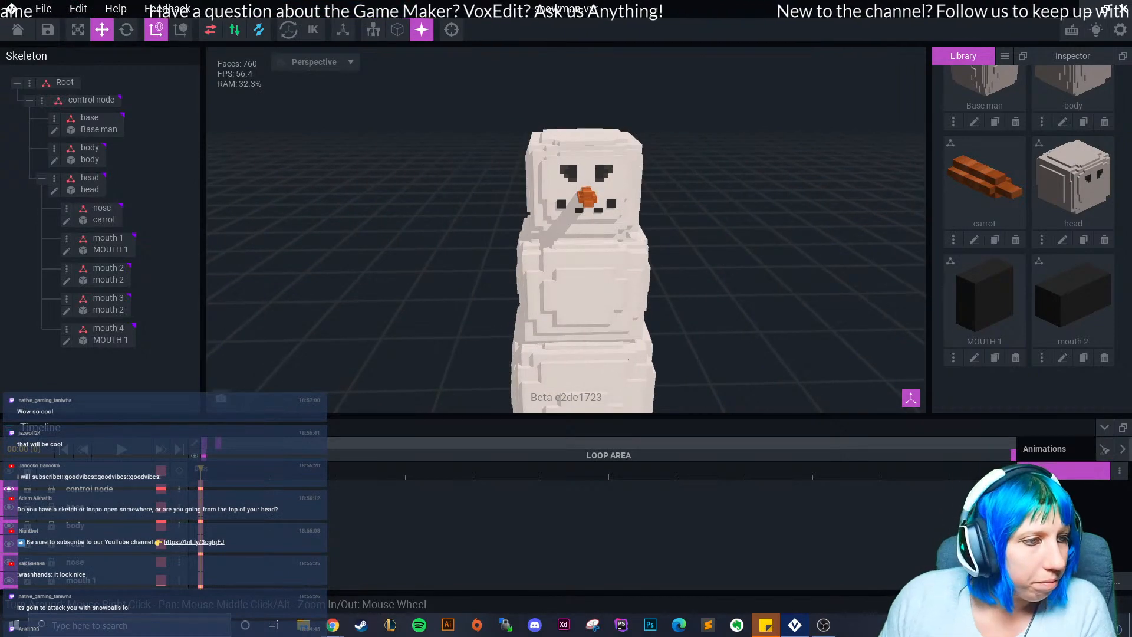
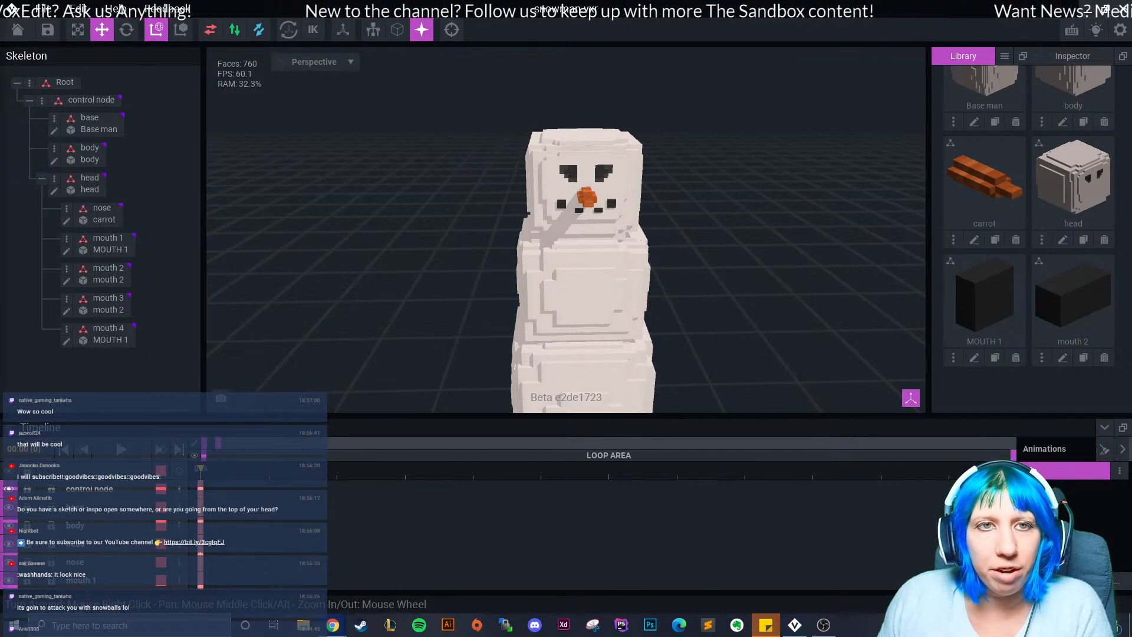
Review the snowman reference images, then orbit the view around the snowman.
key("alt+Tab")
scroll(458, 254, "down", 5)
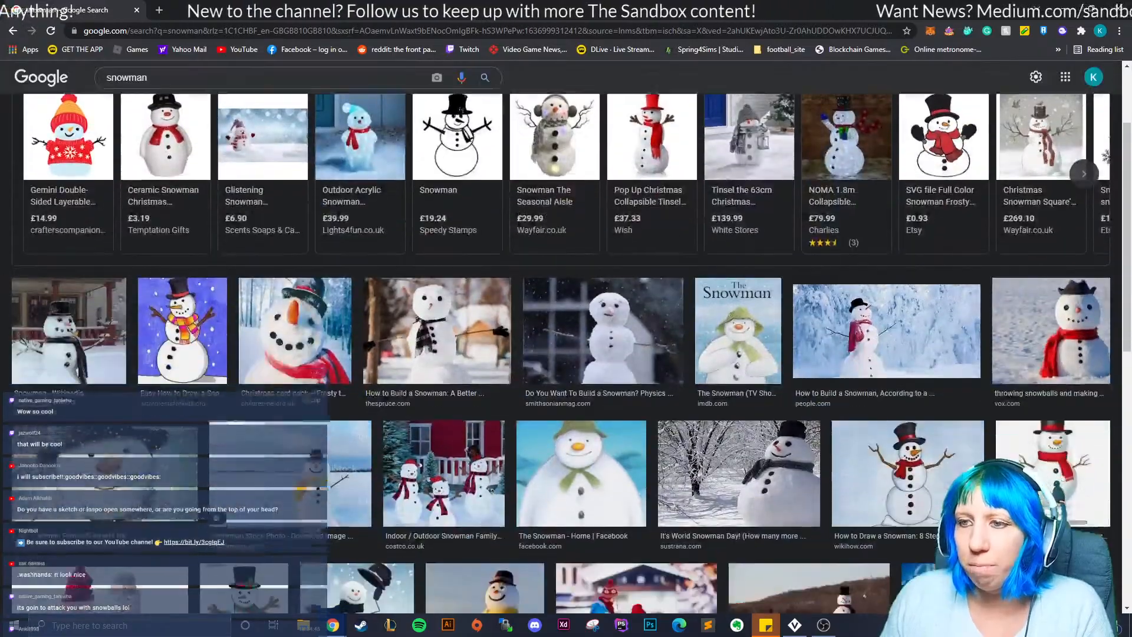
scroll(566, 353, "up", 3)
scroll(566, 354, "down", 10)
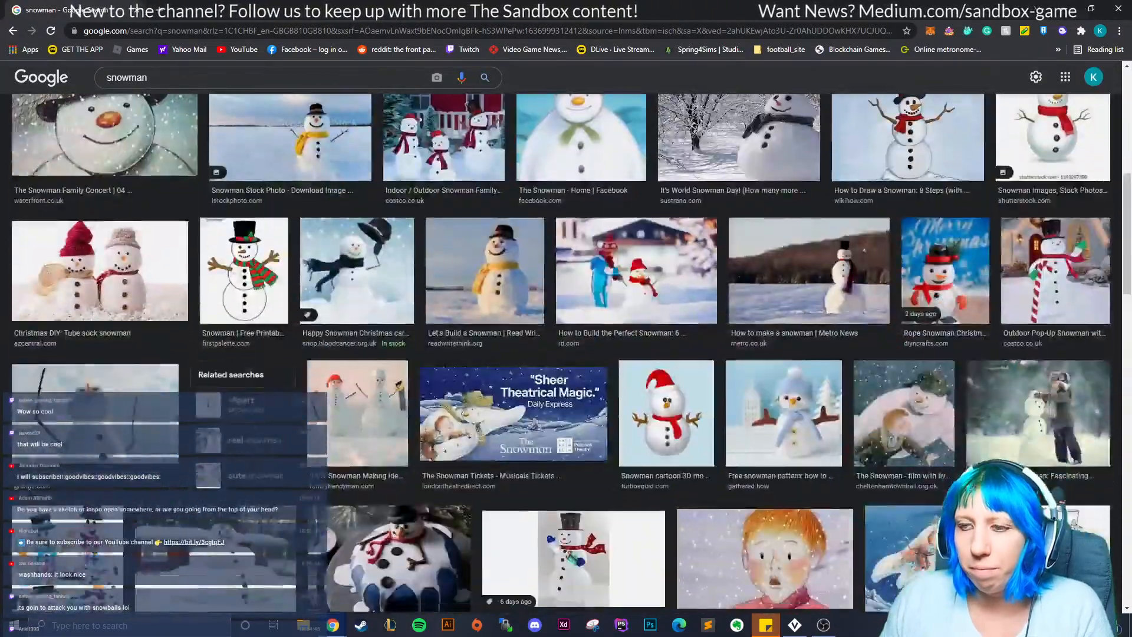
scroll(566, 354, "down", 15)
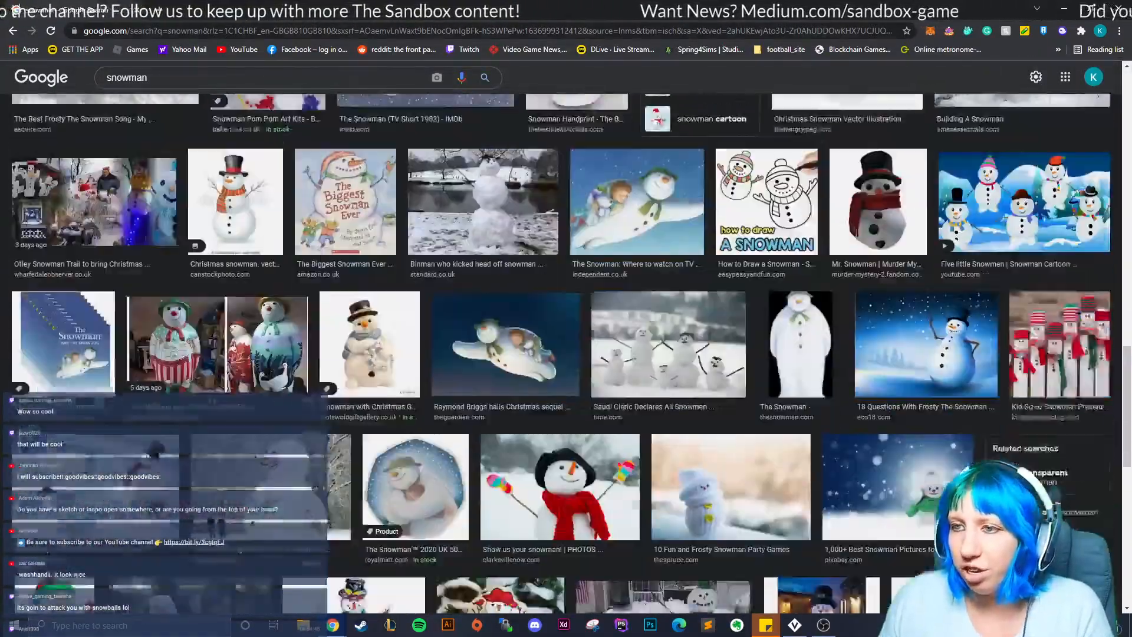
scroll(566, 353, "up", 4)
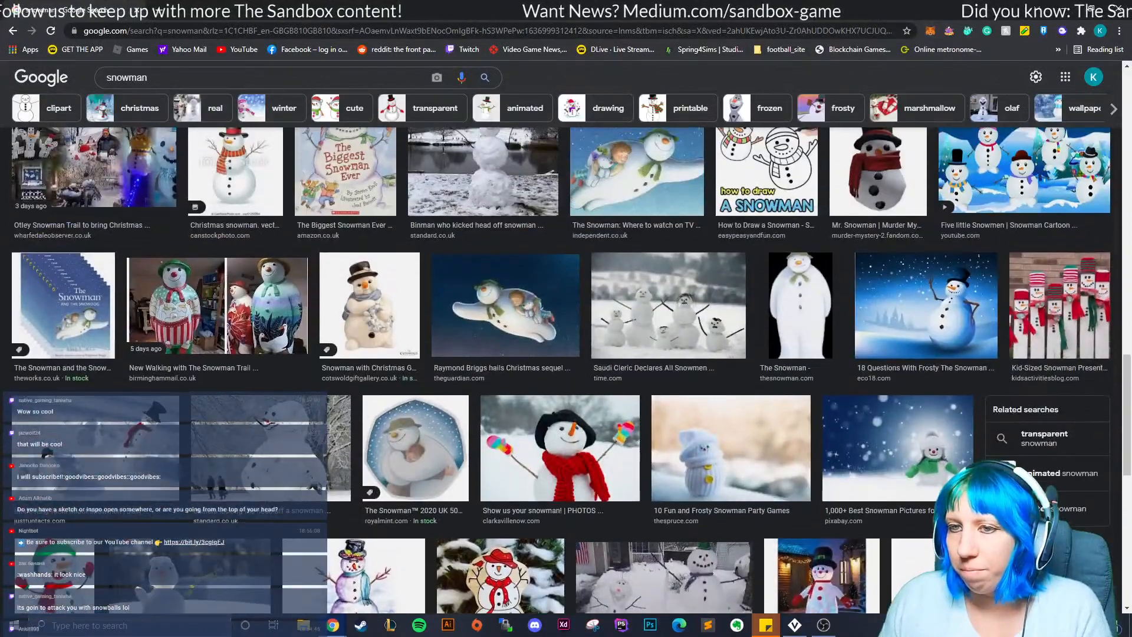
scroll(566, 354, "down", 6)
left_click_drag(531, 9, 0, 32)
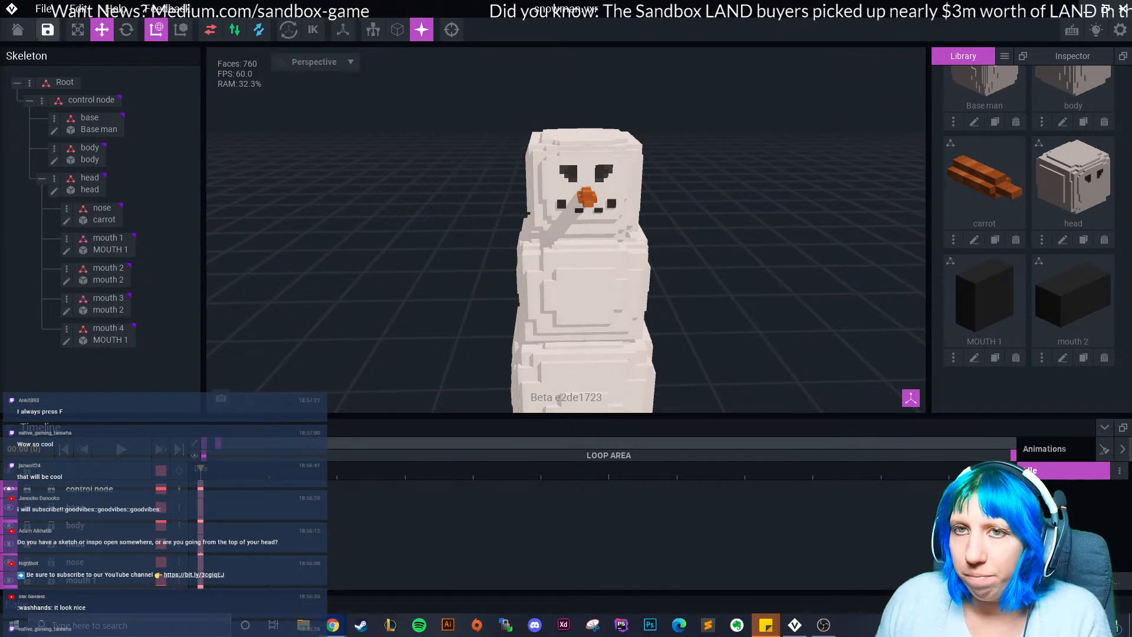
right_click_drag(637, 230, 626, 320)
scroll(627, 230, "up", 1)
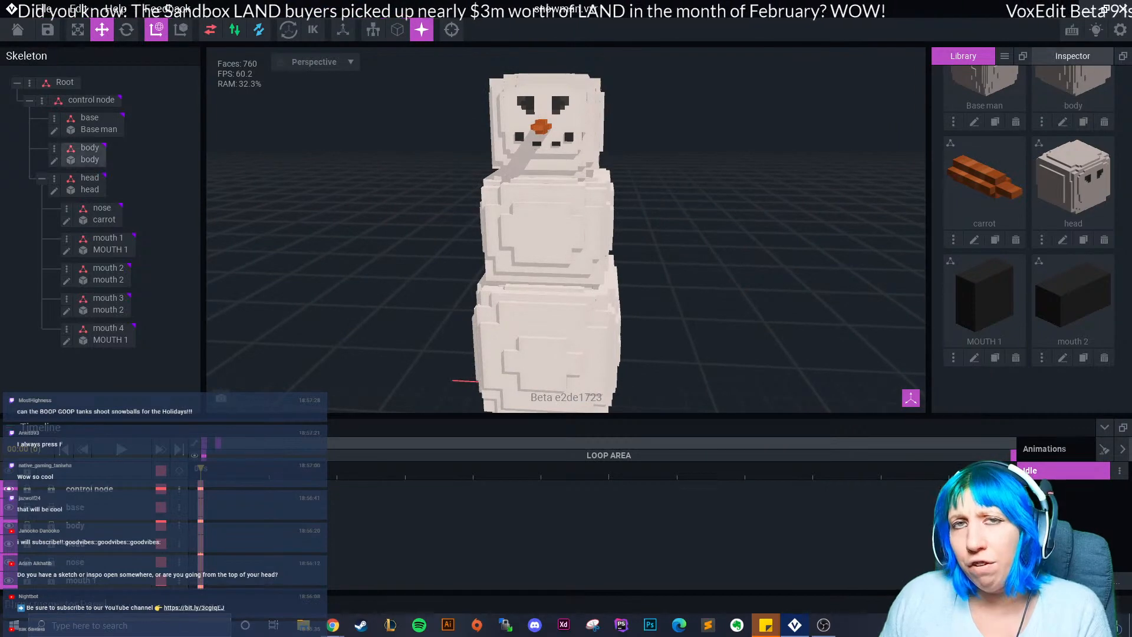
Browse Import VXM to D:/VoxEdit/assignments/December/snowman, then close it without importing.
left_click(1005, 55)
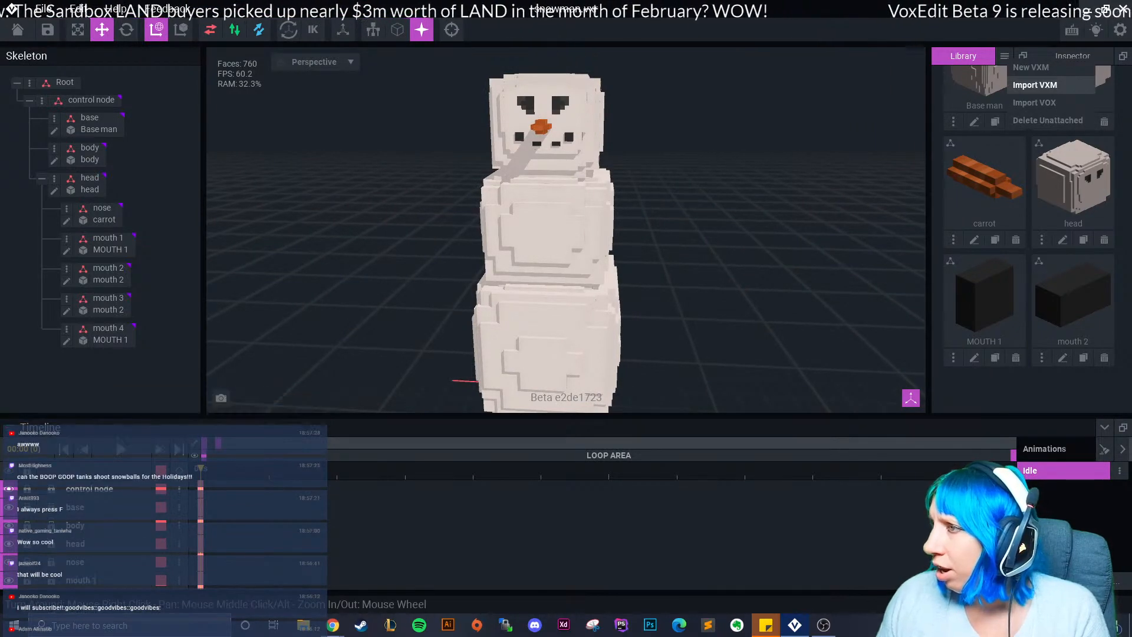
left_click(1035, 85)
left_click(318, 187)
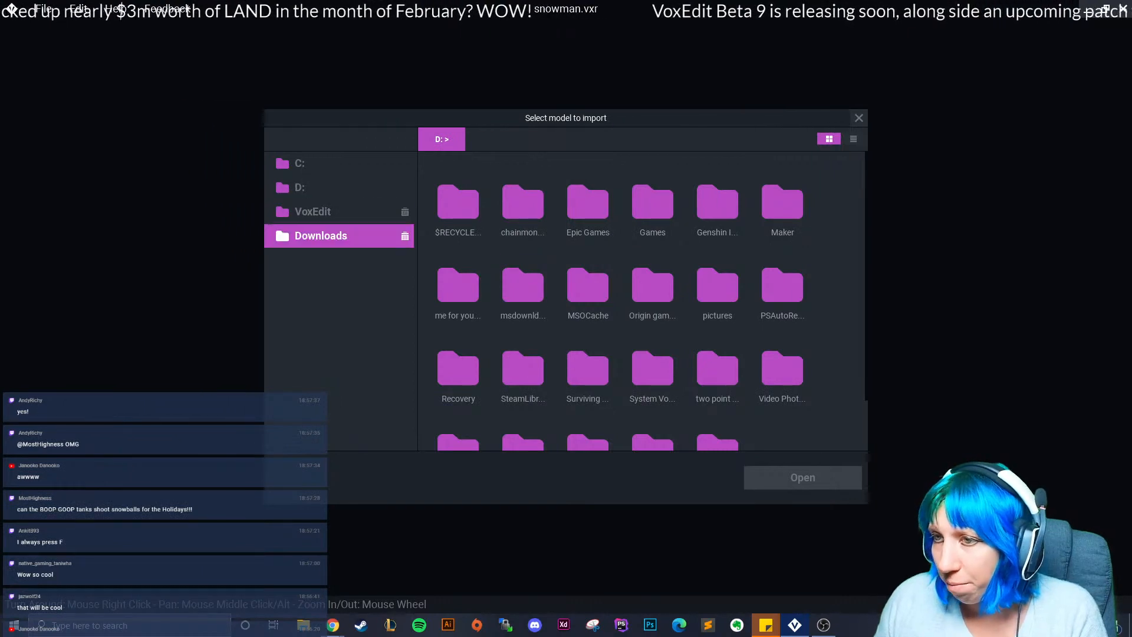
scroll(652, 306, "down", 1)
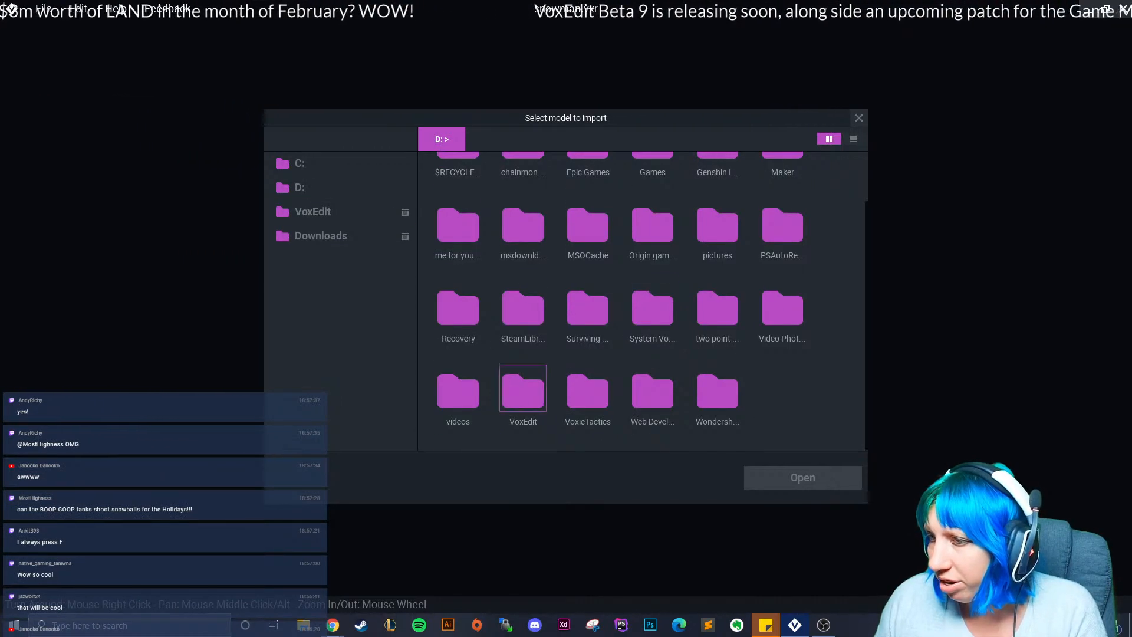
double_click(523, 389)
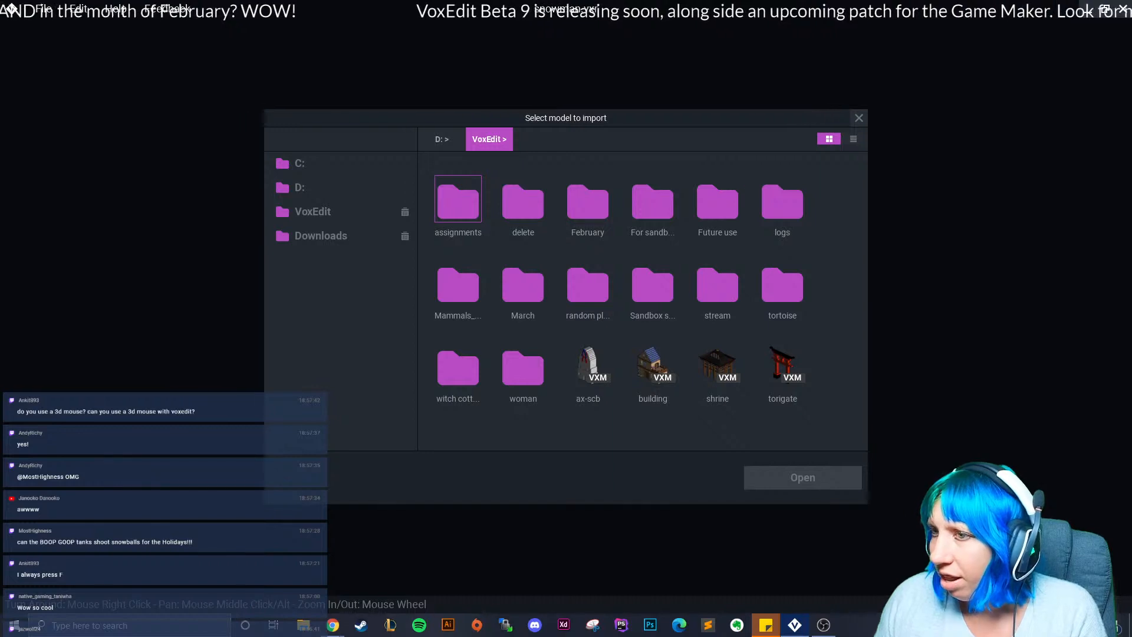
double_click(458, 201)
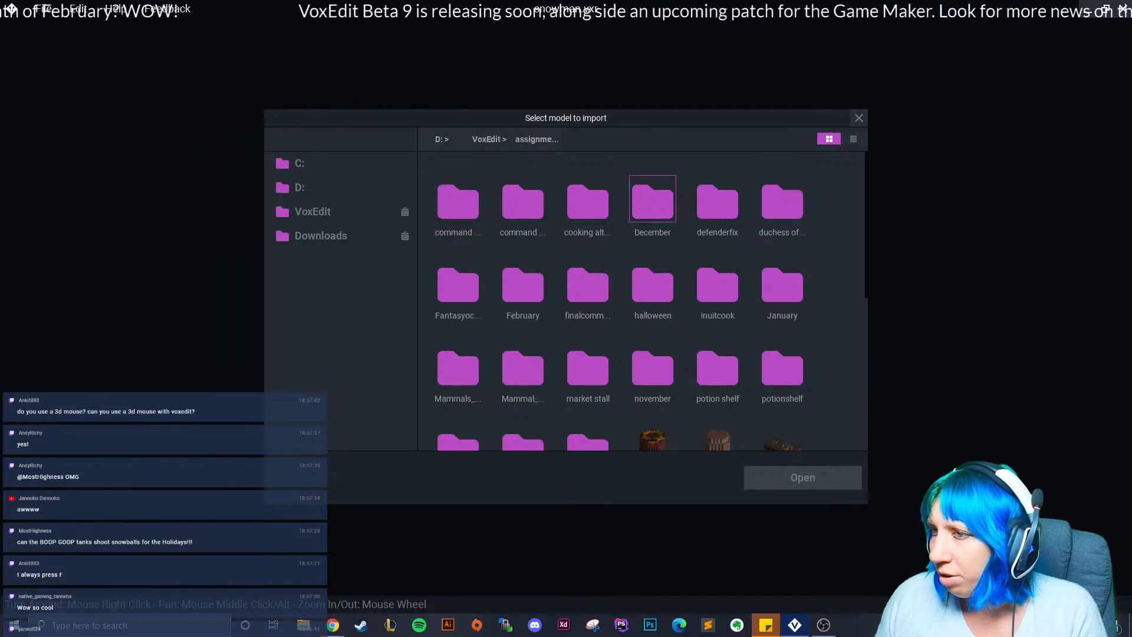
double_click(653, 200)
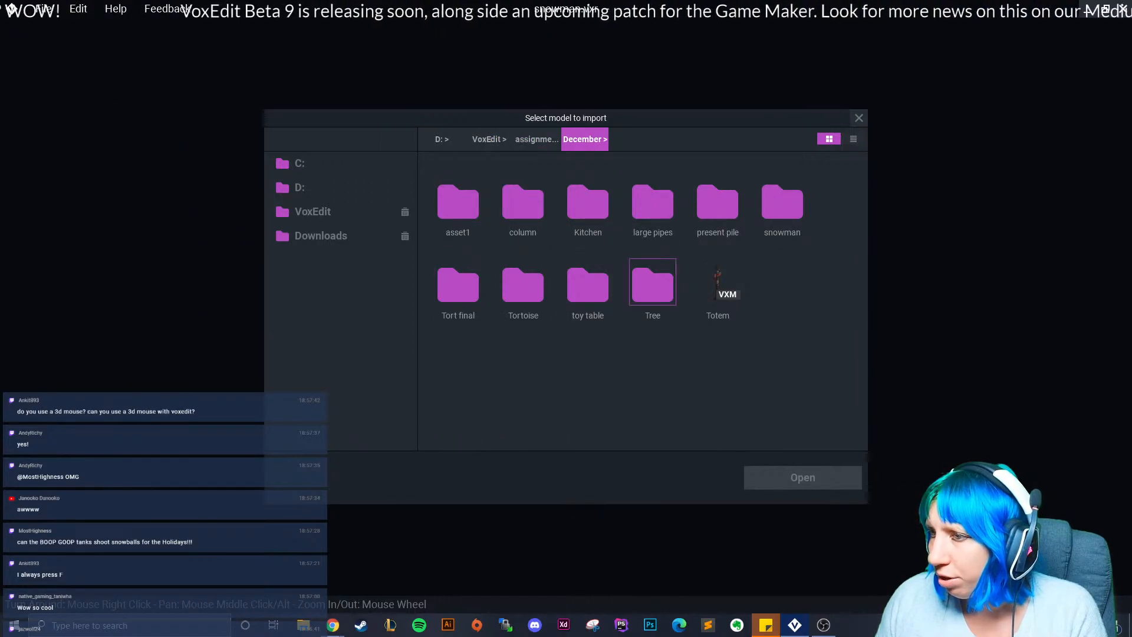
double_click(782, 200)
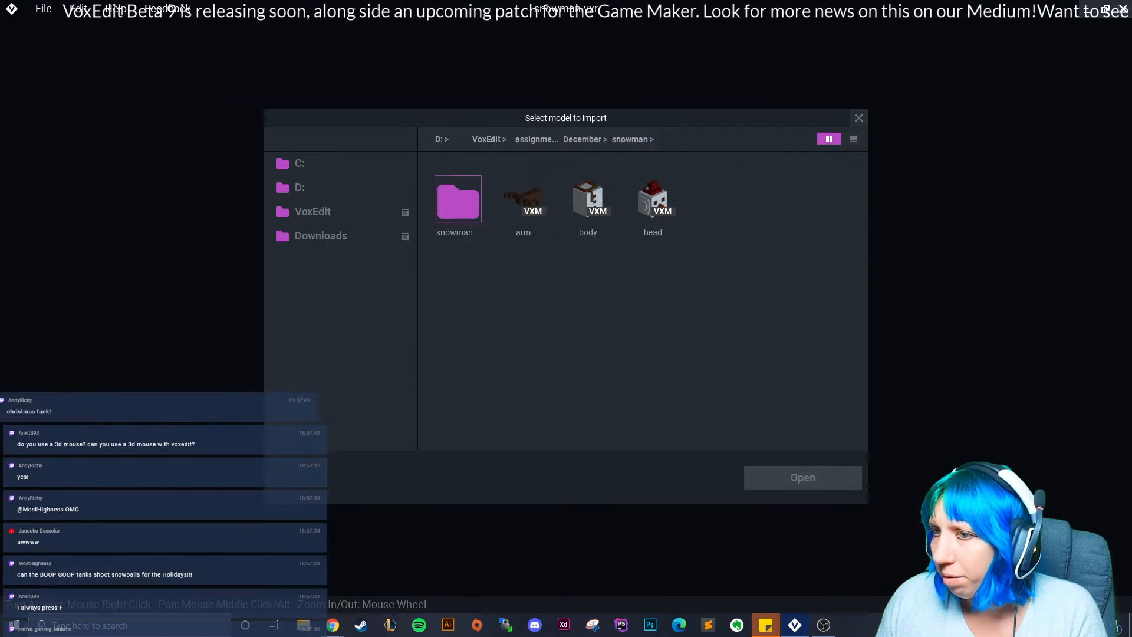
double_click(458, 200)
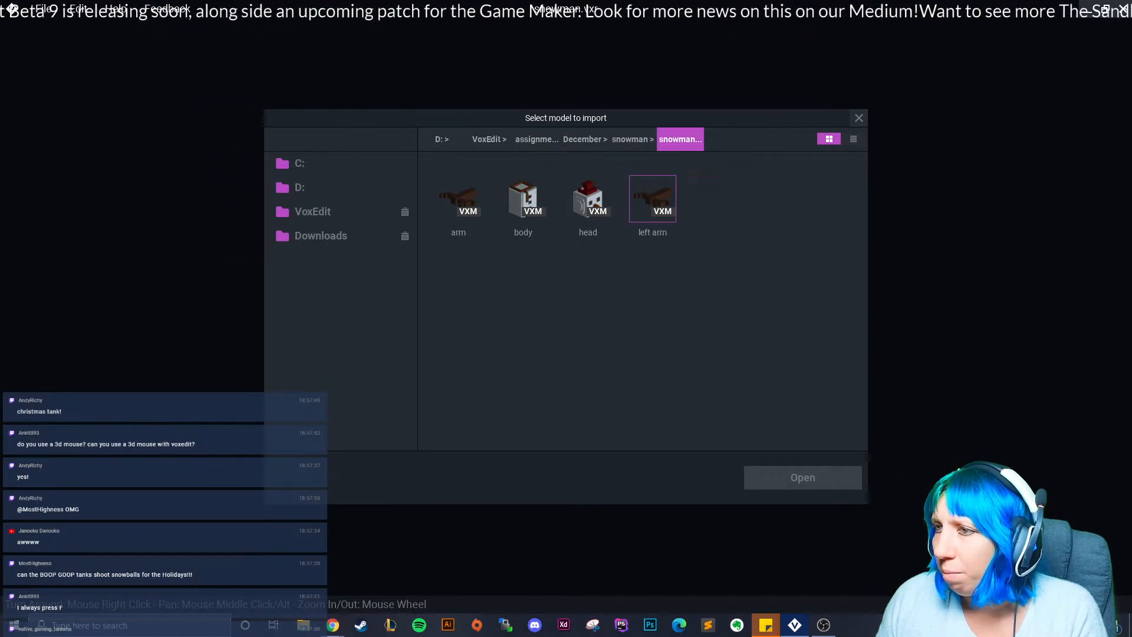
left_click(859, 118)
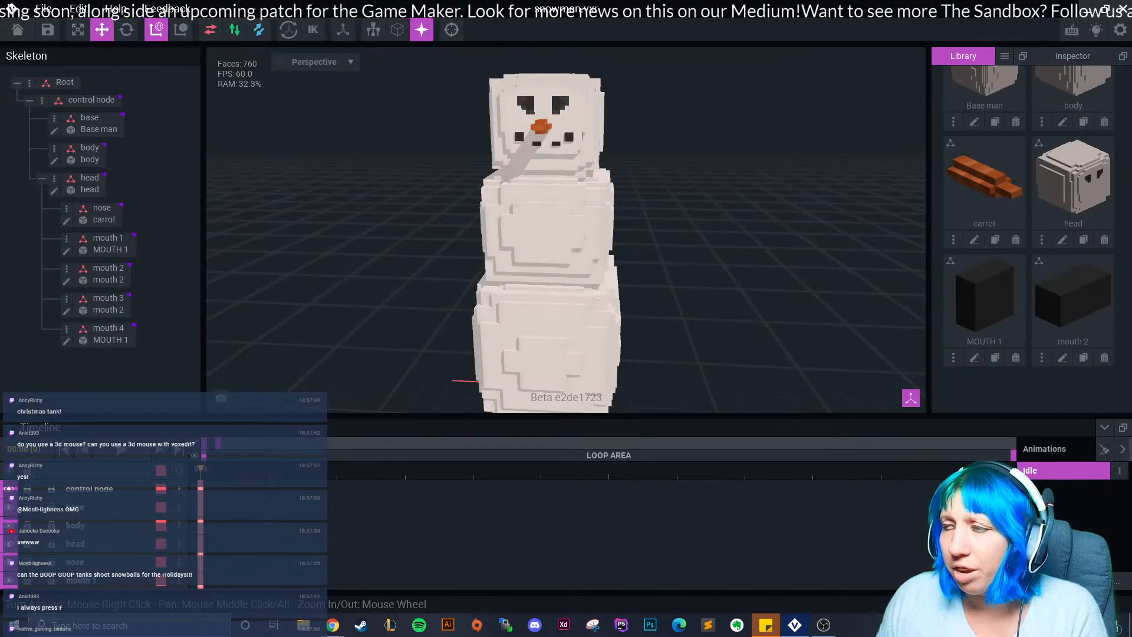
left_click(1004, 55)
Create a new model named arm and load its colour palette from the PNG image.
left_click(1022, 67)
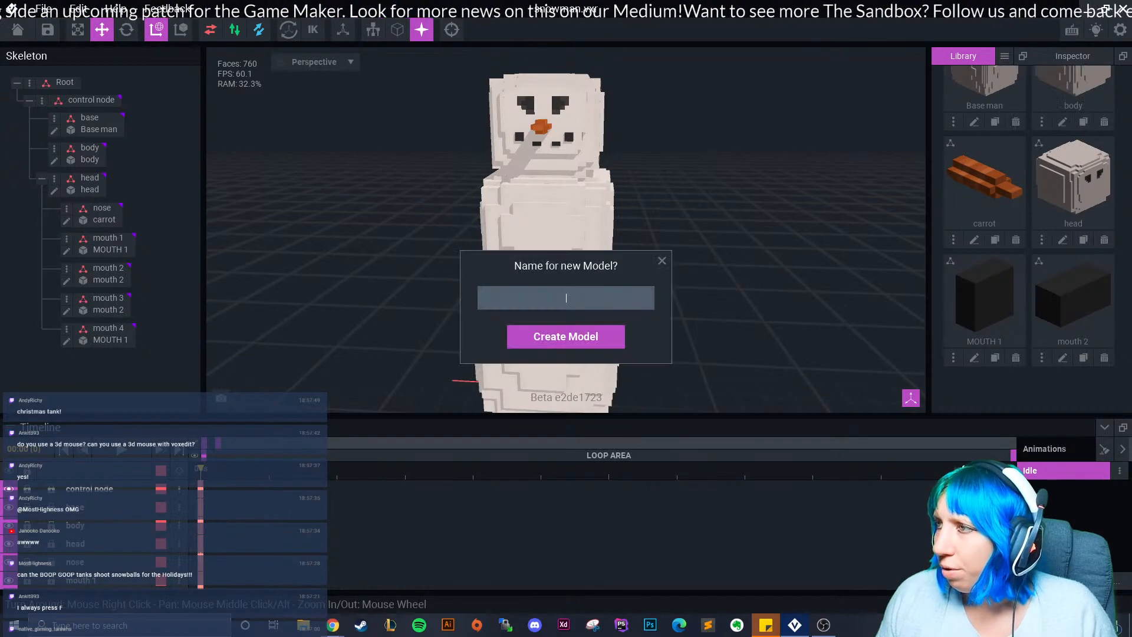
key("Return")
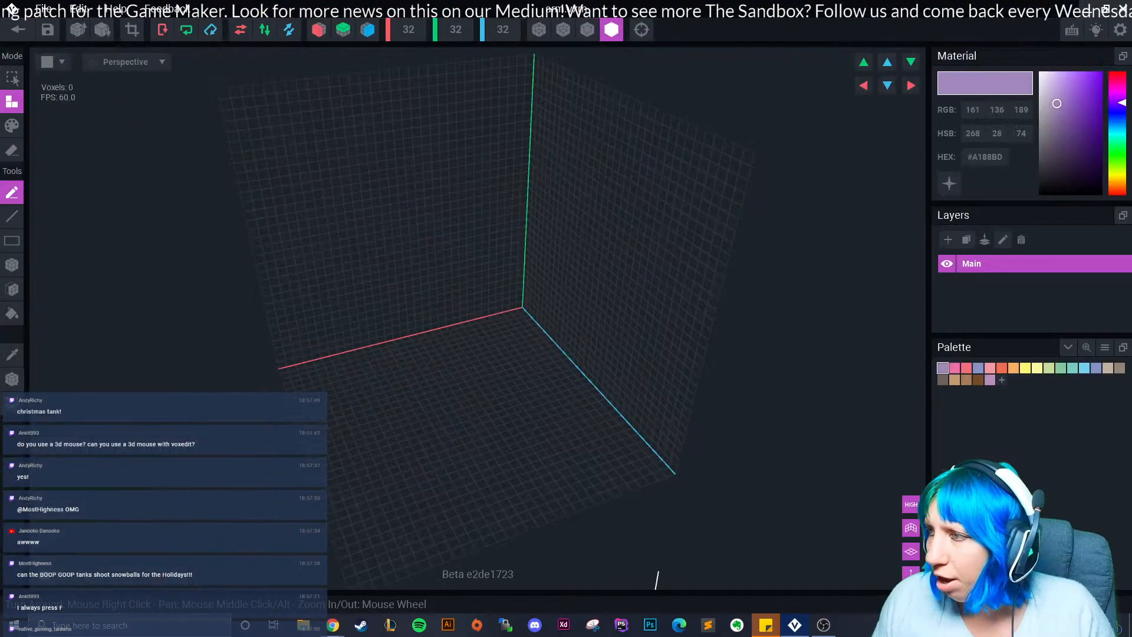
left_click(1105, 347)
left_click(1073, 383)
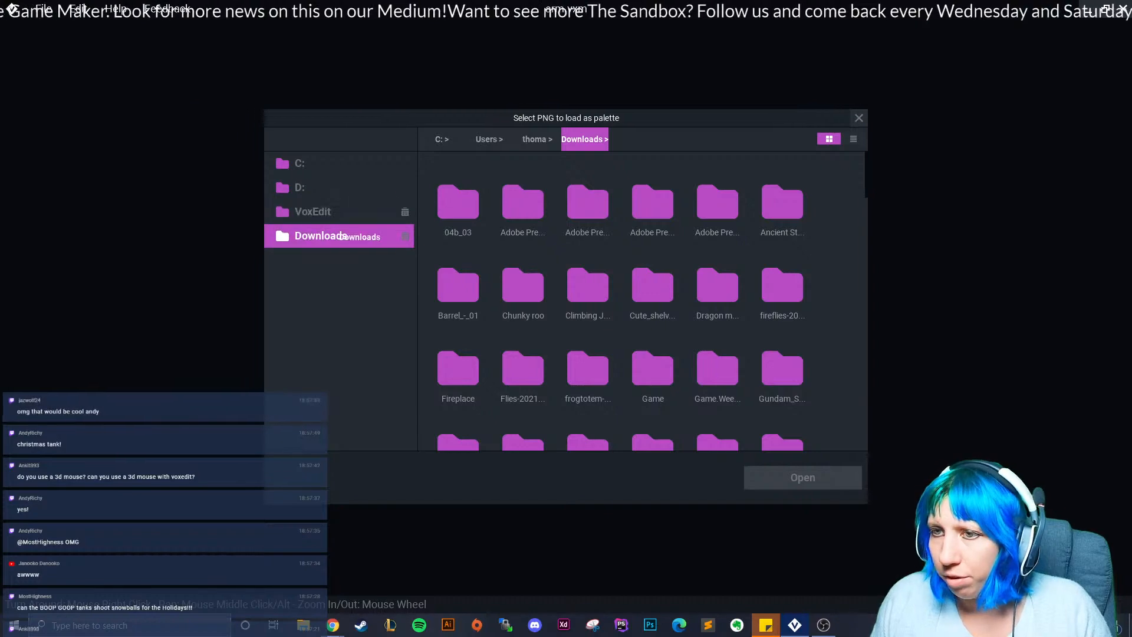
scroll(643, 301, "down", 10)
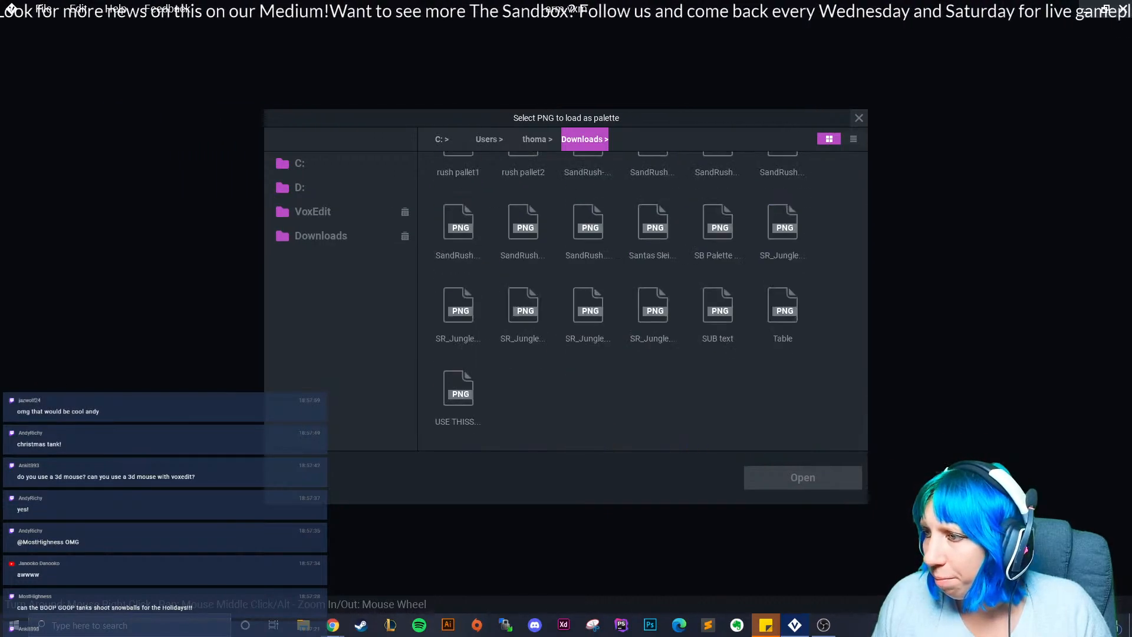
double_click(458, 394)
Select the Box tool with X-axis mirroring on, viewing the grid from a diagonal angle.
right_click_drag(554, 149, 453, 365)
left_click(12, 265)
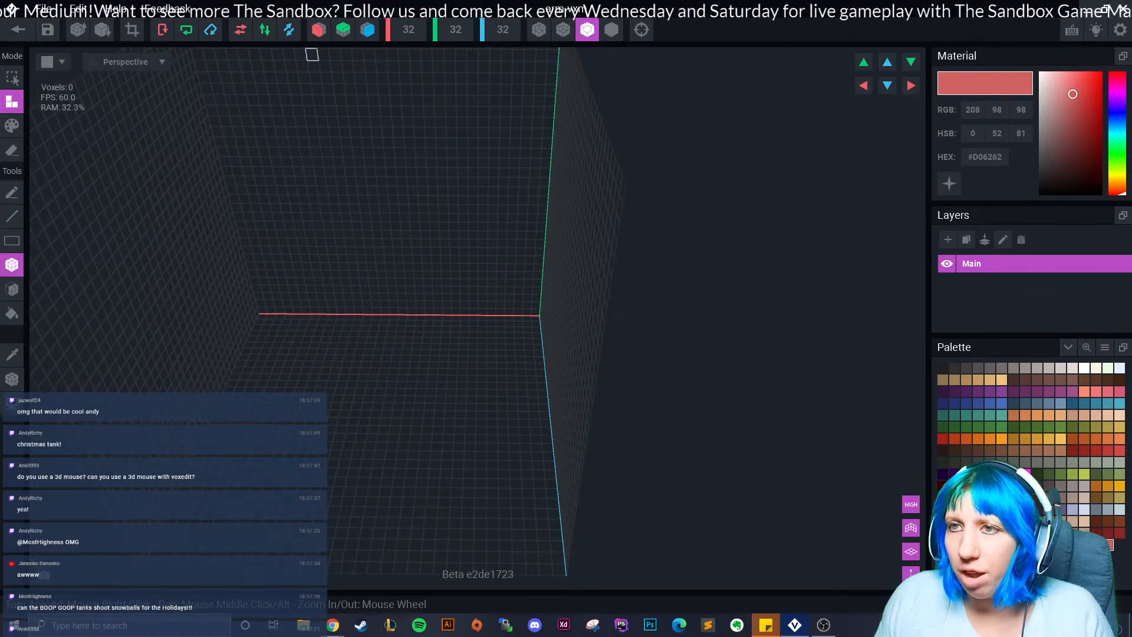
left_click(319, 29)
right_click_drag(339, 259, 488, 324)
scroll(407, 315, "up", 3)
right_click_drag(324, 278, 564, 323)
scroll(548, 298, "up", 2)
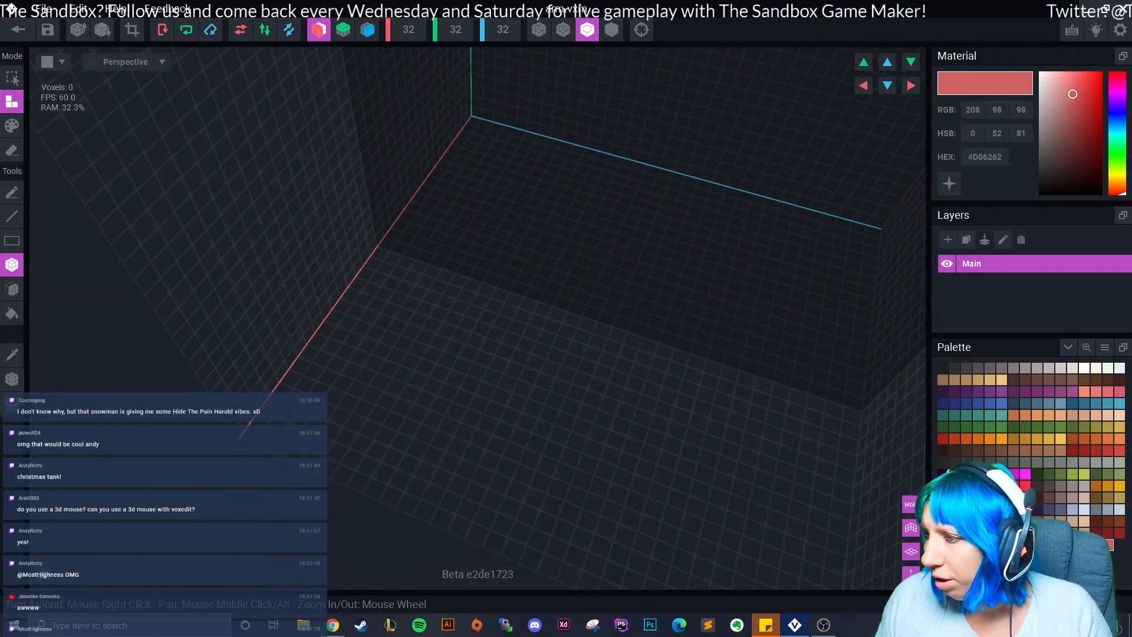
Lay a long dark brown #66463D bar, trying mirrored twigs before undoing them.
left_click(967, 450)
left_click(1084, 379)
left_click(1049, 380)
left_click(1037, 380)
left_click_drag(485, 288, 592, 399)
mouse_move(604, 418)
left_mouse_down()
mouse_move(621, 425)
mouse_move(603, 420)
left_mouse_up()
left_click(617, 441)
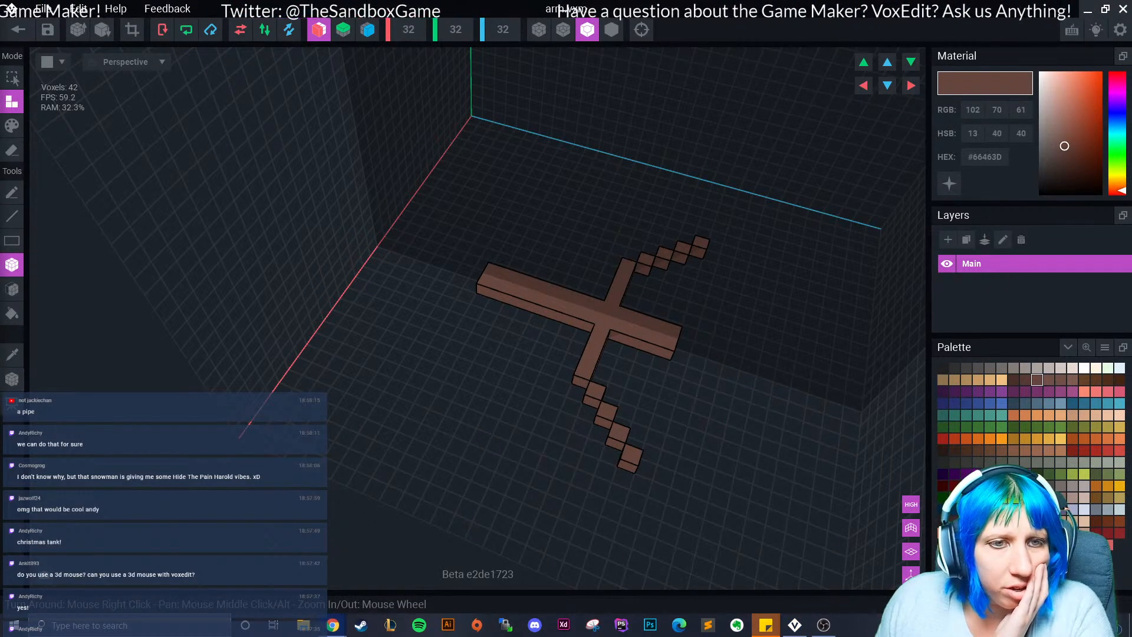
right_click_drag(614, 298, 499, 329)
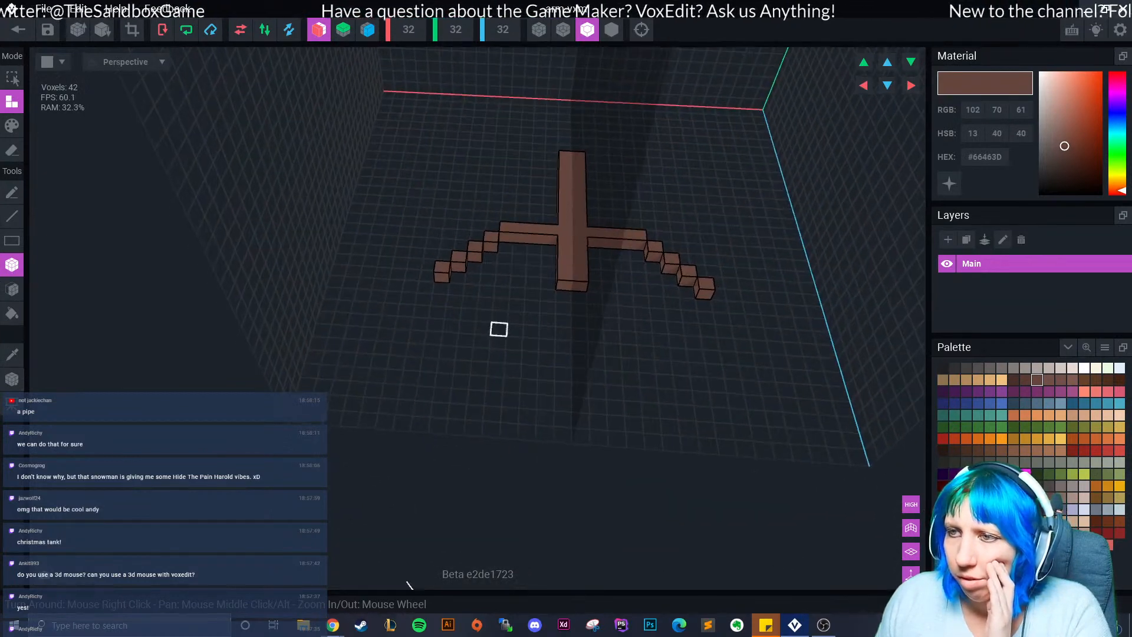
key("ctrl+z")
key("ctrl+z")
key("ctrl+z")
key("ctrl+z")
key("ctrl+z")
key("ctrl+z")
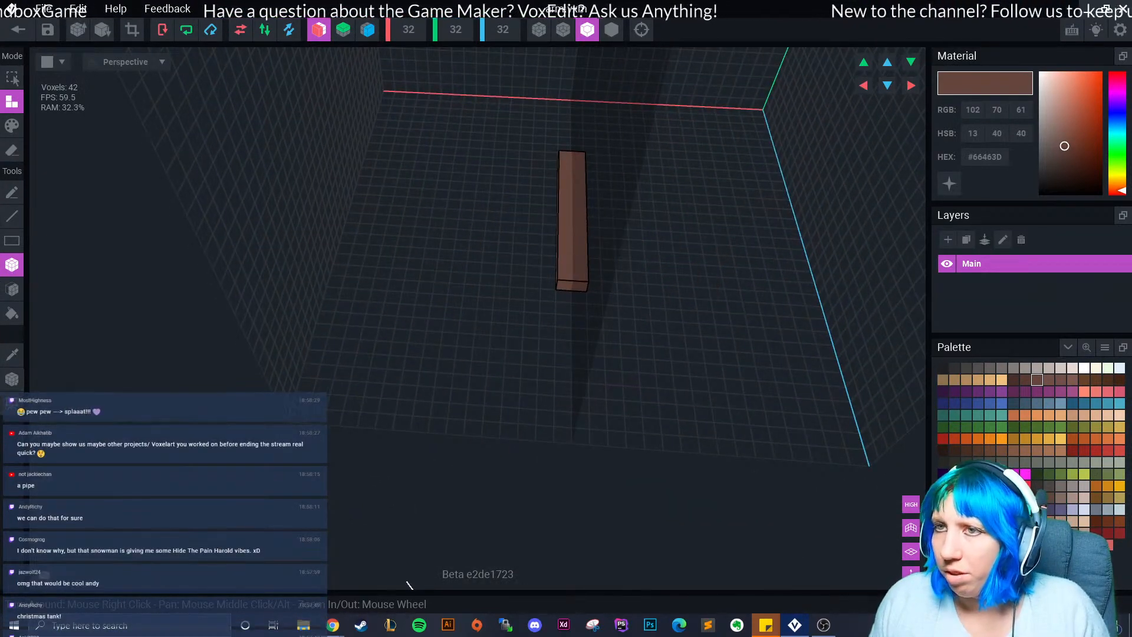
With mirroring off, add voxel boxes beside and onto the top of the bar.
left_click(319, 30)
scroll(501, 275, "up", 1)
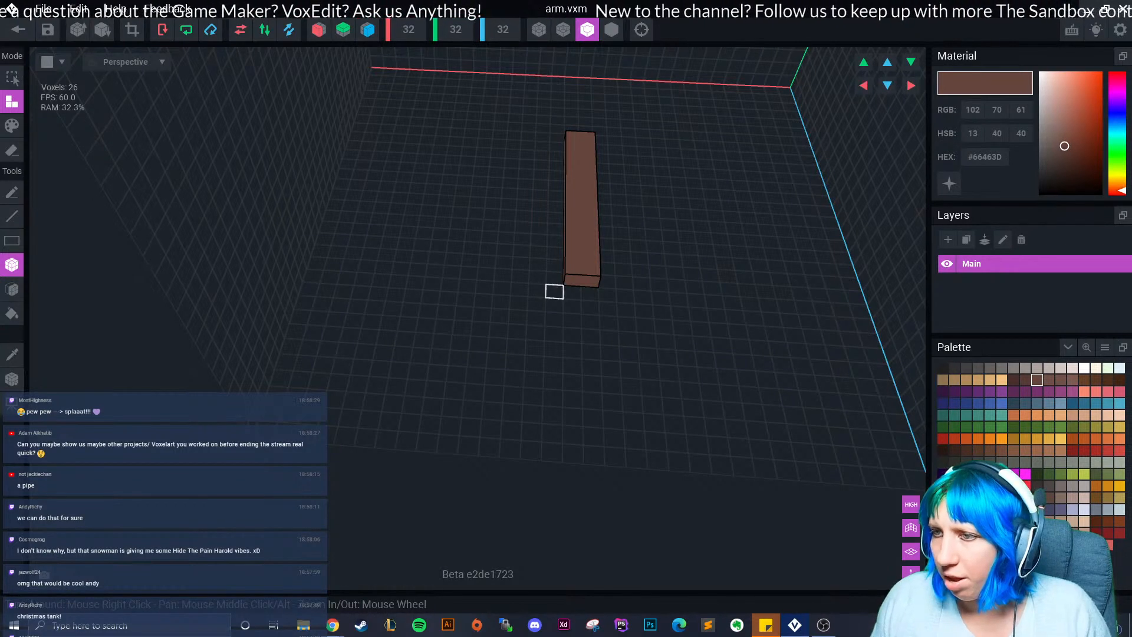
left_click_drag(554, 292, 533, 396)
key("ctrl+z")
middle_click_drag(533, 369, 485, 461)
middle_click_drag(543, 213, 534, 236)
left_click_drag(520, 236, 535, 227)
right_click_drag(535, 227, 523, 253)
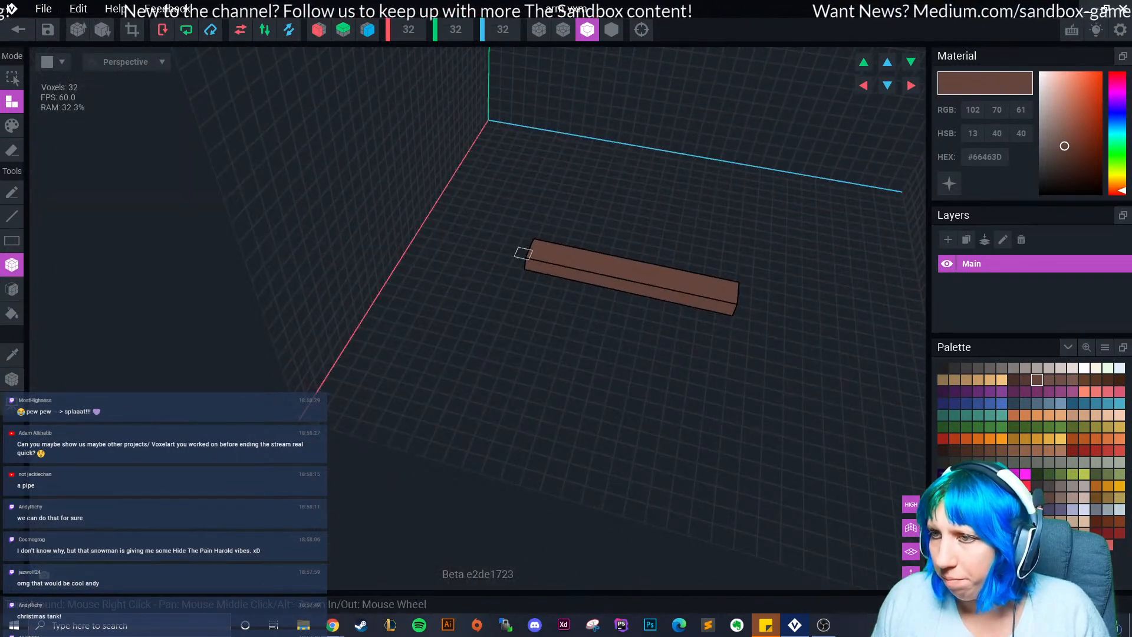
Build a hook at the bar's end forming an L, then crop the volume around the arm.
mouse_move(523, 253)
left_mouse_down()
mouse_move(527, 243)
mouse_move(504, 260)
left_mouse_up()
right_click_drag(504, 260, 526, 276)
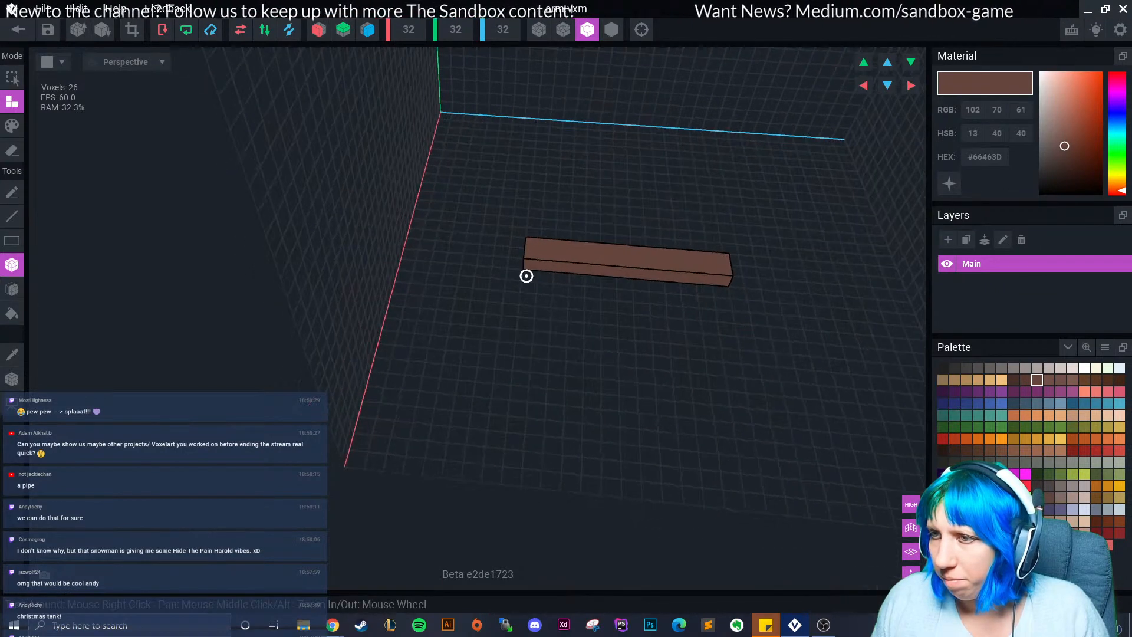
left_click_drag(515, 264, 519, 230)
right_click_drag(513, 273, 489, 274)
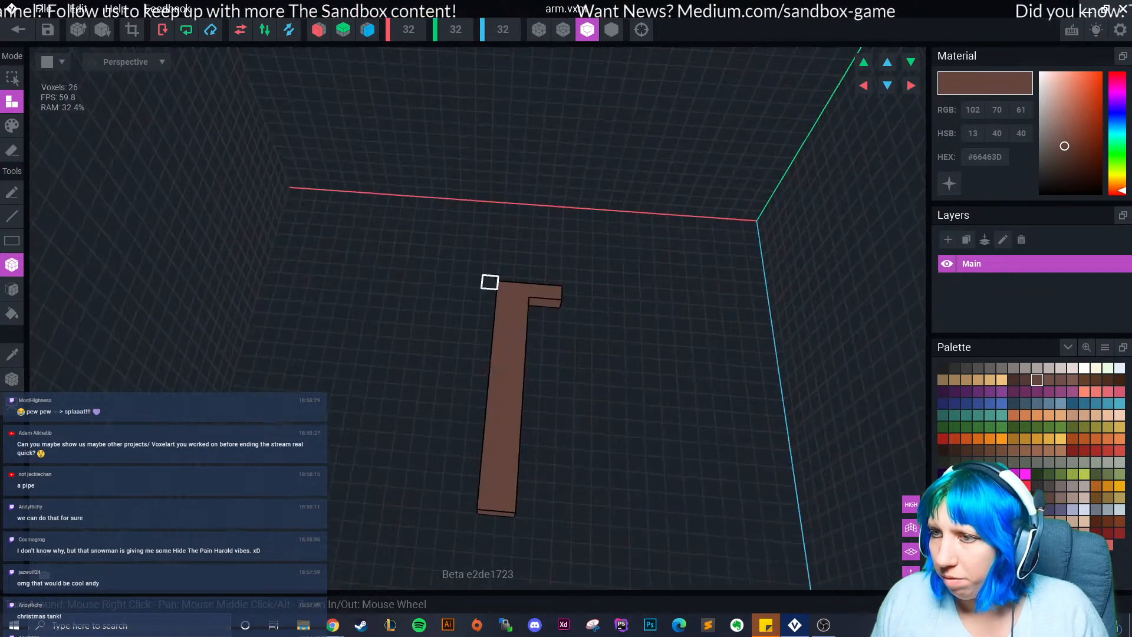
left_click_drag(535, 313, 551, 313)
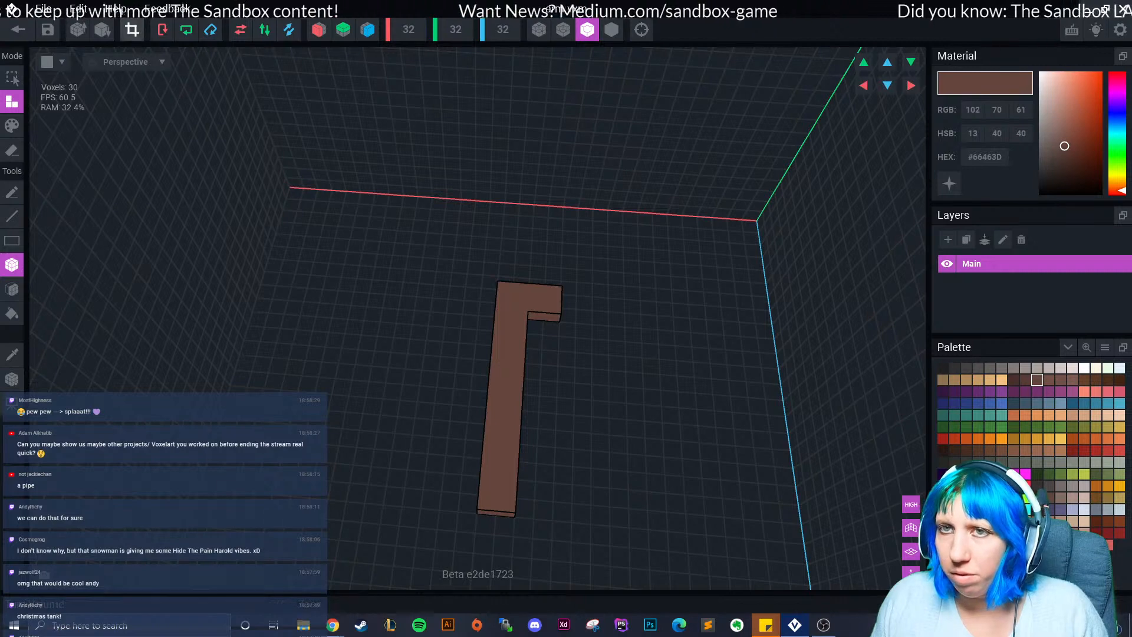
left_click(132, 30)
scroll(422, 313, "down", 5)
Move the arm up within its volume, then save arm.vxm and return to the snowman rig.
left_click(1124, 9)
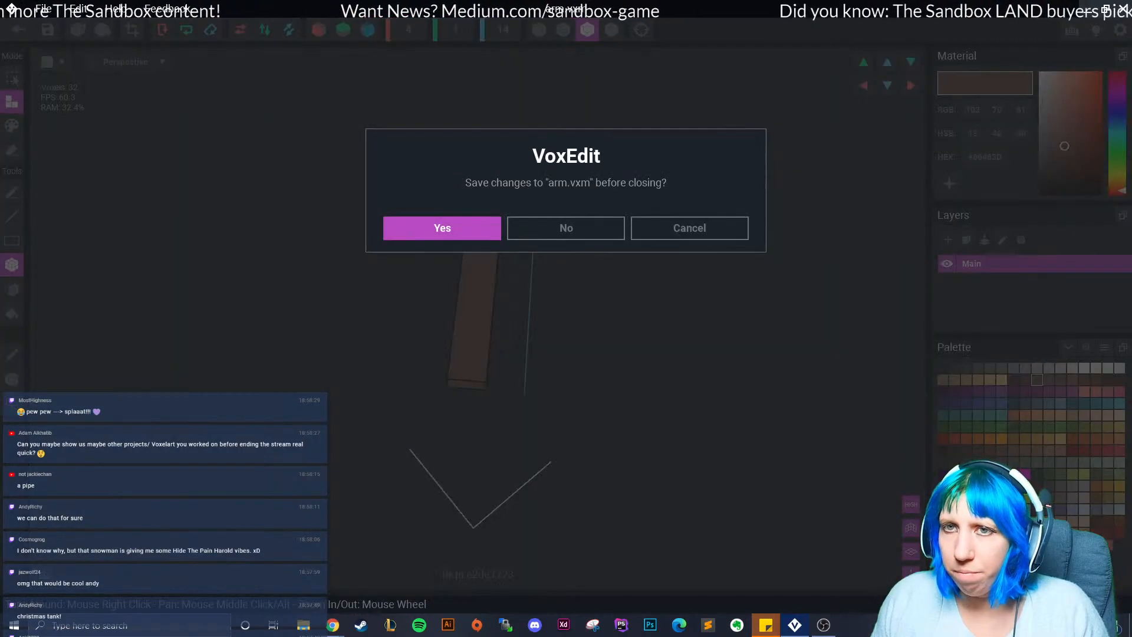
left_click(690, 228)
left_click(11, 380)
left_click_drag(467, 383, 482, 251)
left_click(18, 30)
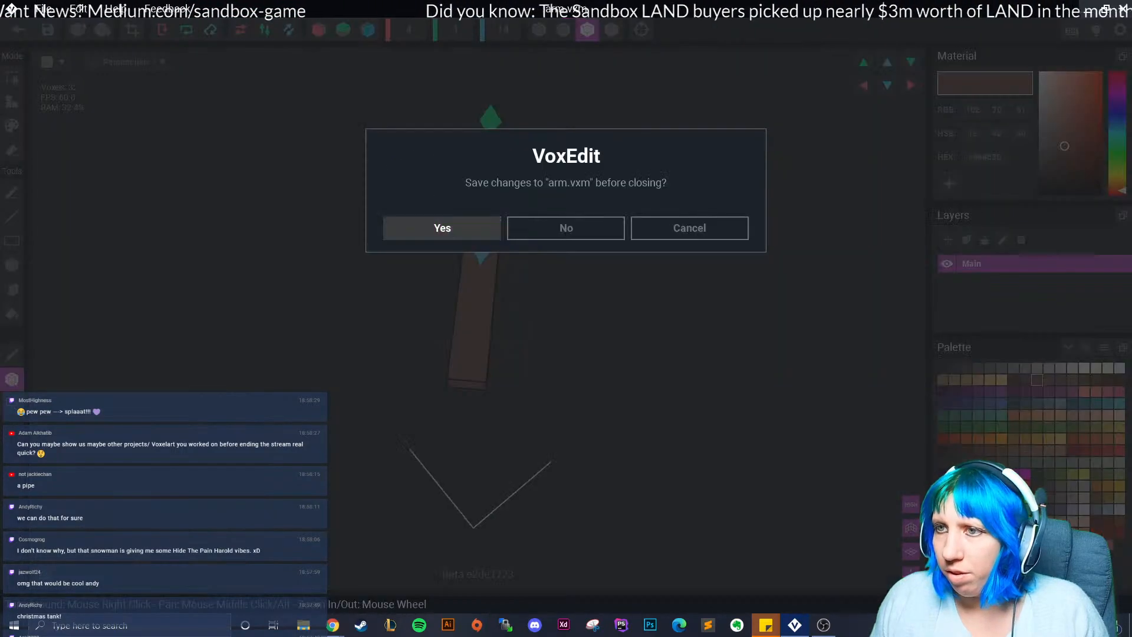
left_click(442, 227)
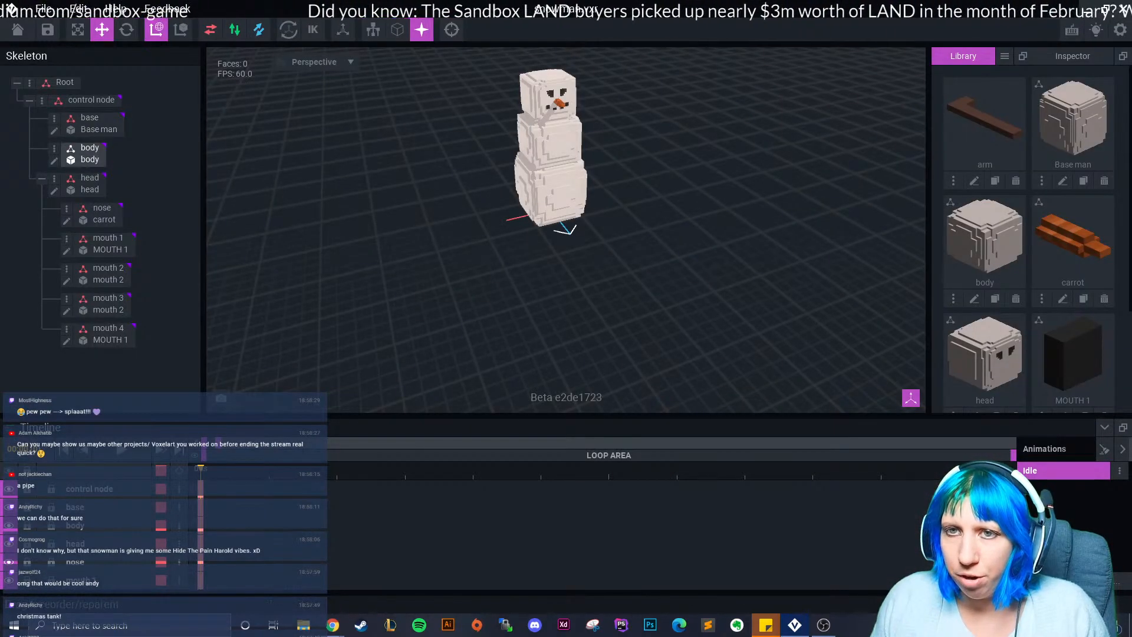
left_click(85, 153)
Create a child node 'arm 1' under body and attach the arm model to it.
scroll(557, 215, "up", 5)
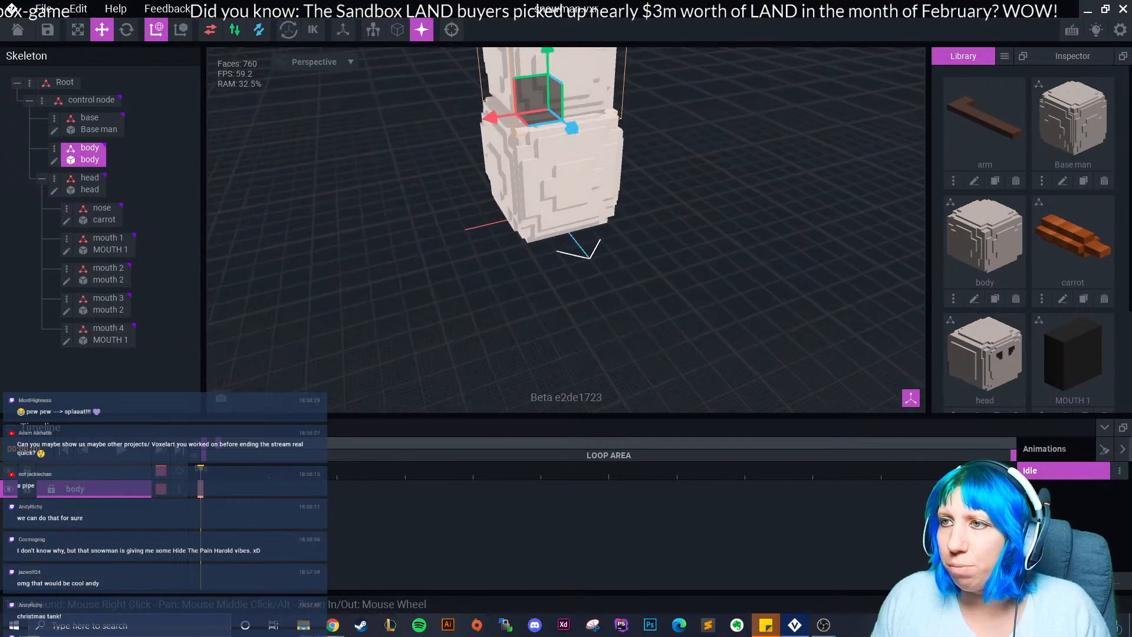
left_click(55, 149)
left_click(114, 179)
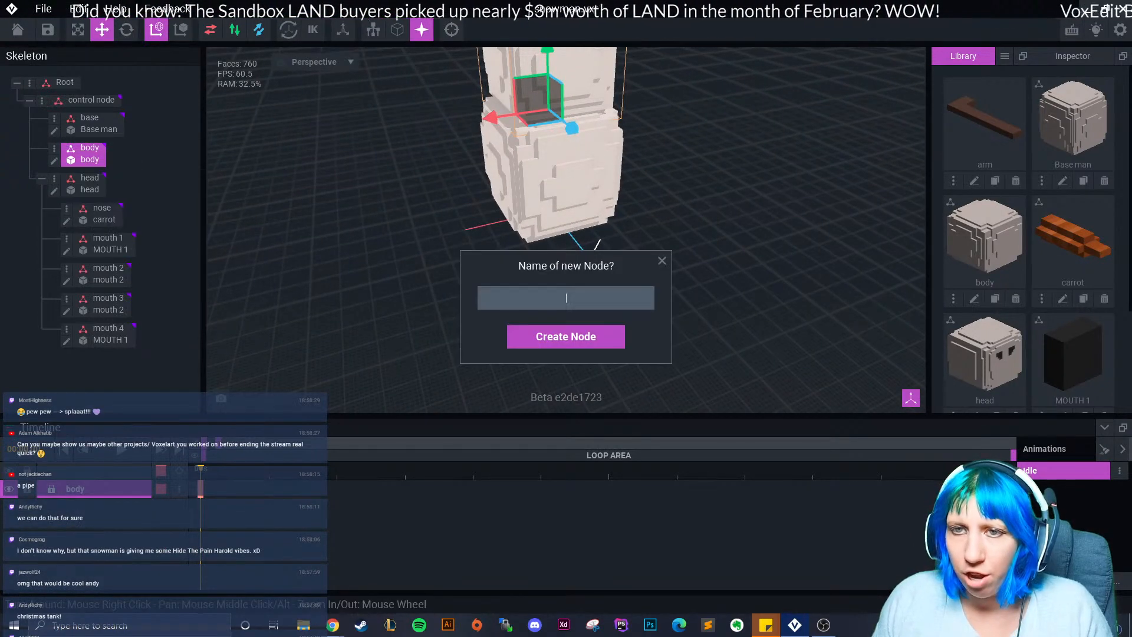
type("arm 1")
key("Return")
left_click_drag(989, 123, 97, 182)
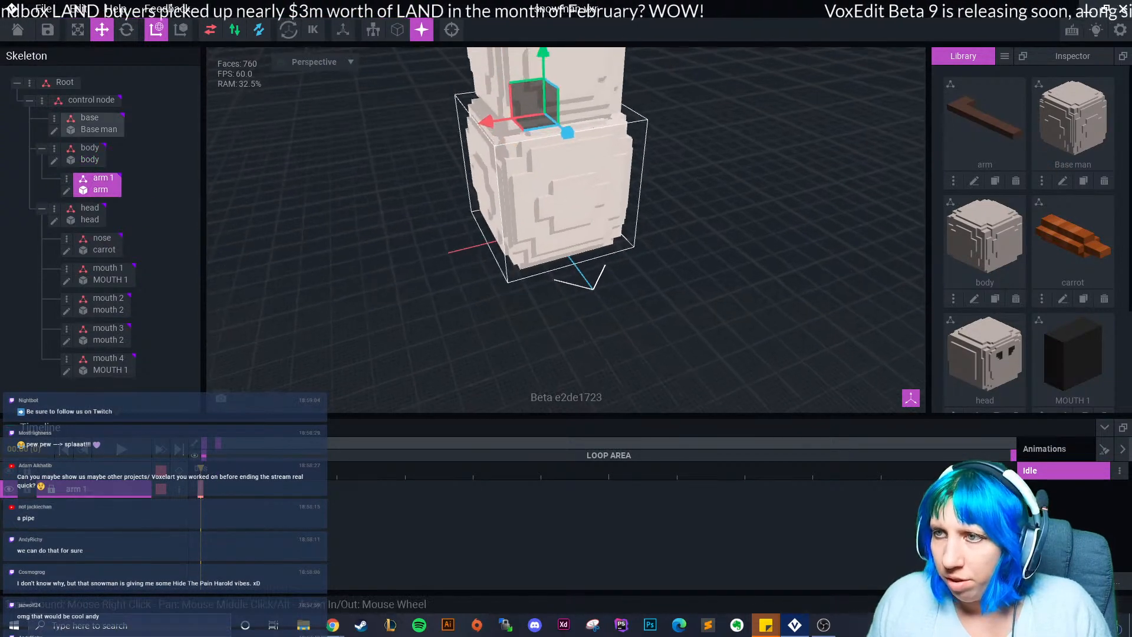
Move the arm out beside the body and rotate it to point downward.
left_click_drag(471, 222, 386, 241)
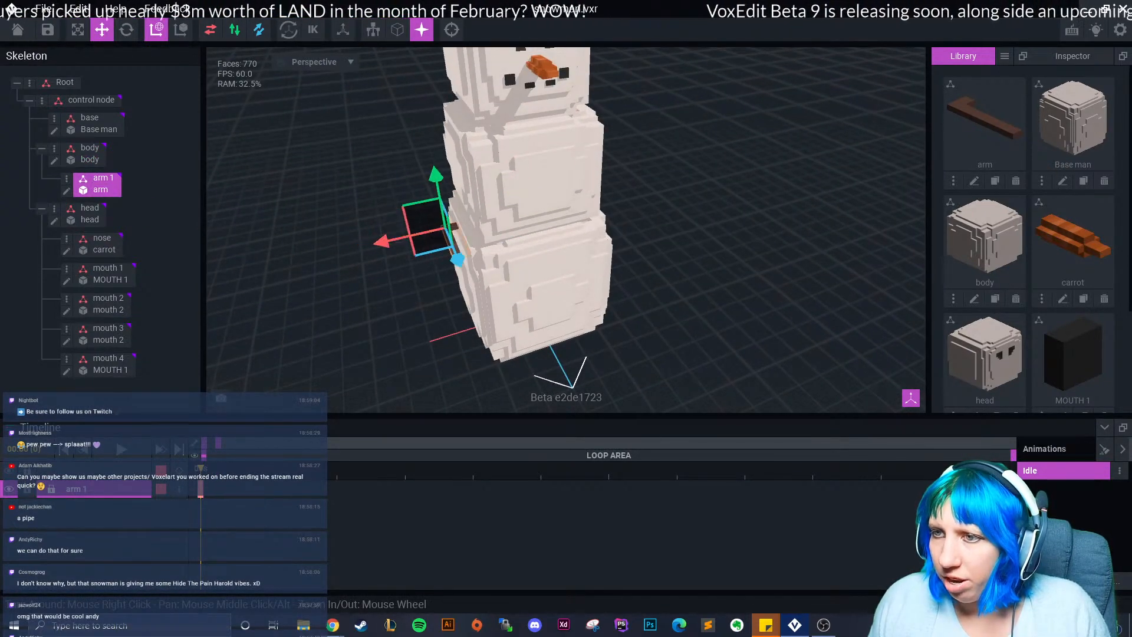
left_click_drag(436, 177, 433, 92)
scroll(413, 118, "up", 5)
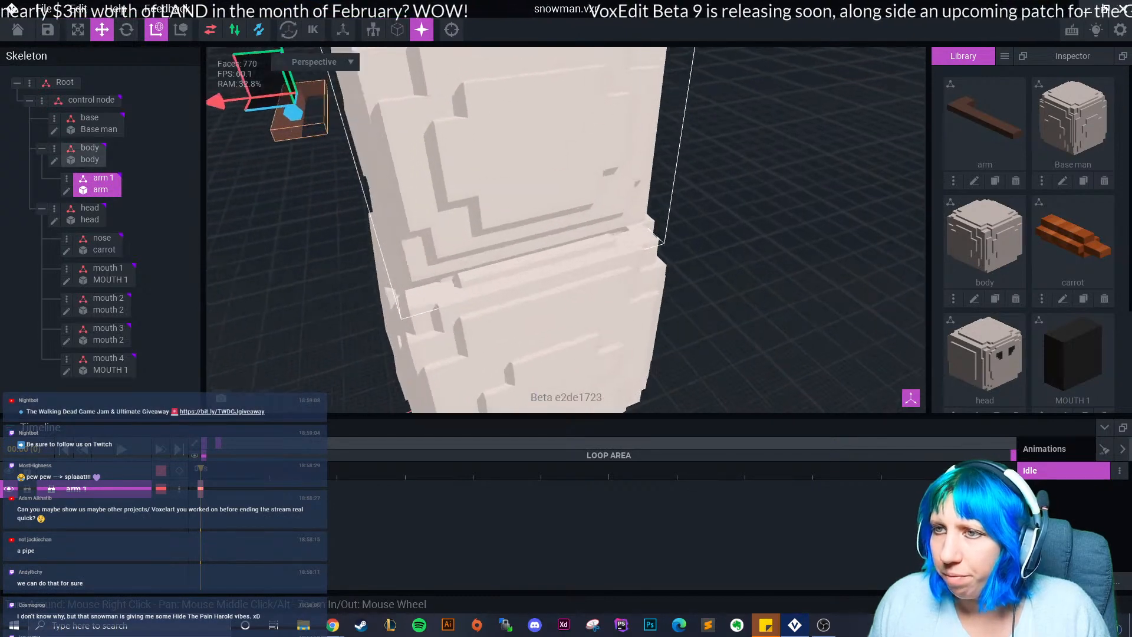
middle_click_drag(321, 106, 491, 188)
left_click(126, 30)
right_click_drag(253, 157, 358, 185)
middle_click_drag(737, 189, 580, 268)
scroll(580, 268, "up", 2)
left_click_drag(714, 85, 670, 144)
Slide the arm back against the snowman's side and raise it into place.
left_click(102, 30)
right_click_drag(678, 152, 608, 162)
left_click_drag(581, 120, 574, 120)
left_click_drag(627, 176, 626, 166)
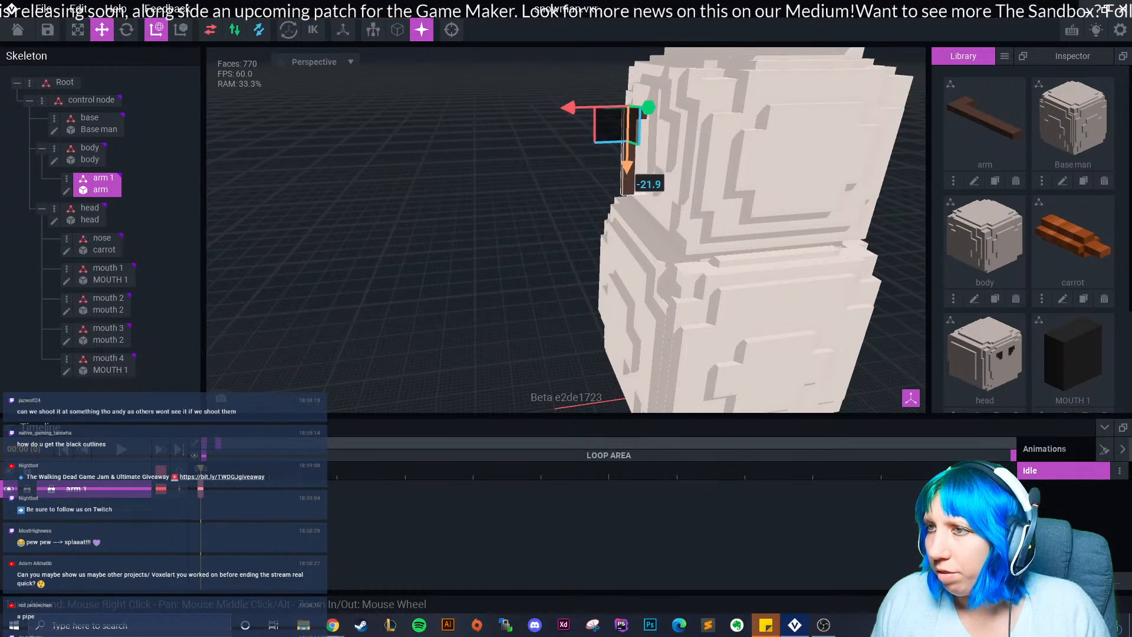
left_click(580, 186)
right_click_drag(619, 192, 633, 254)
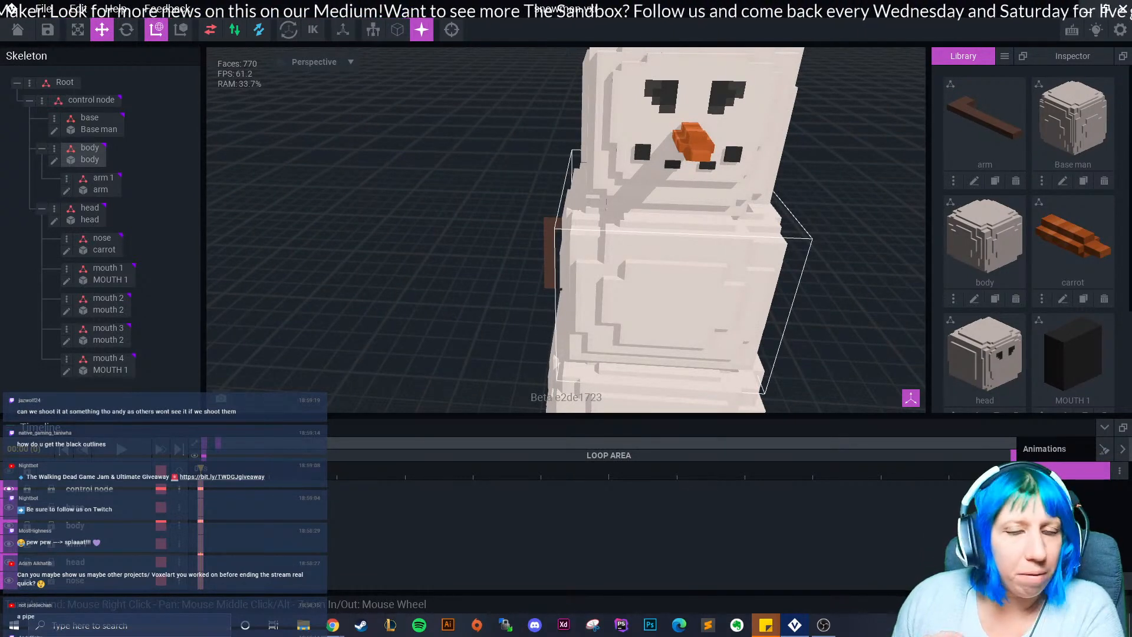
Reopen snowman.vxr and edit the arm model with black voxel outlines shown.
left_click(18, 30)
left_click(564, 229)
left_click(265, 218)
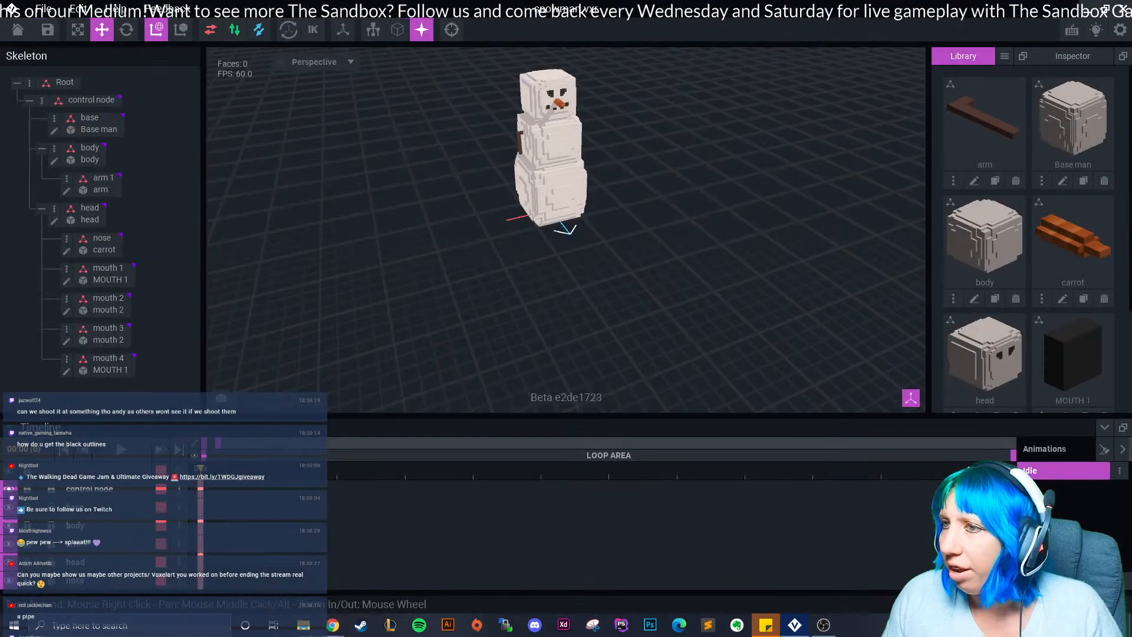
left_click(974, 181)
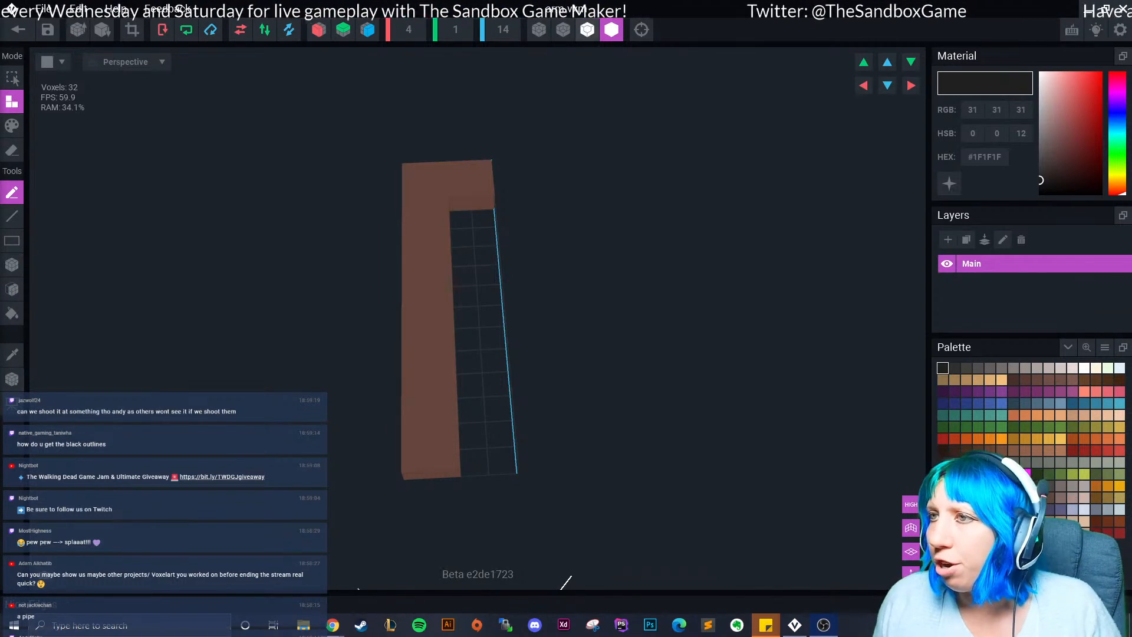
left_click(588, 29)
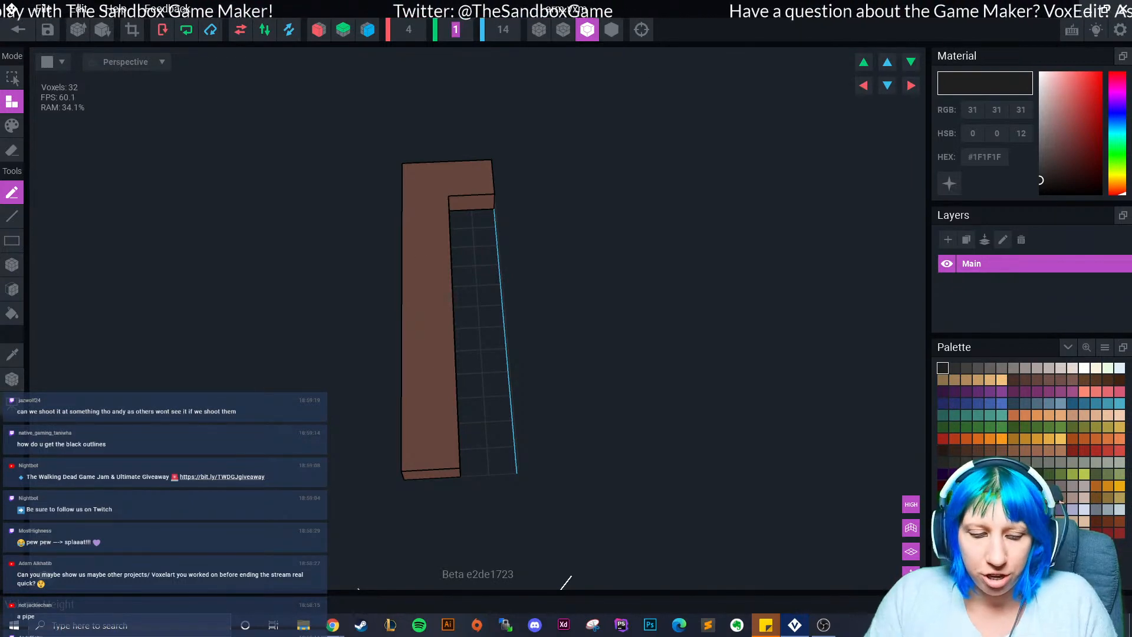
Resize the arm's volume to width 6, height 3 and depth 20.
type("2")
key("Return")
left_click(456, 29)
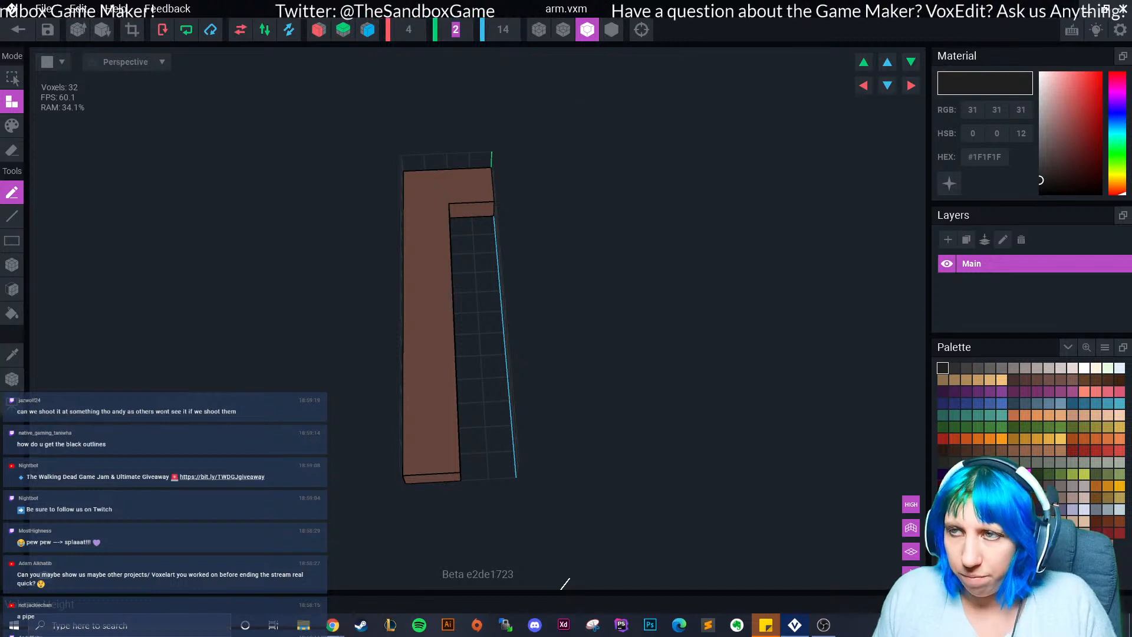
key("Return")
key("Return")
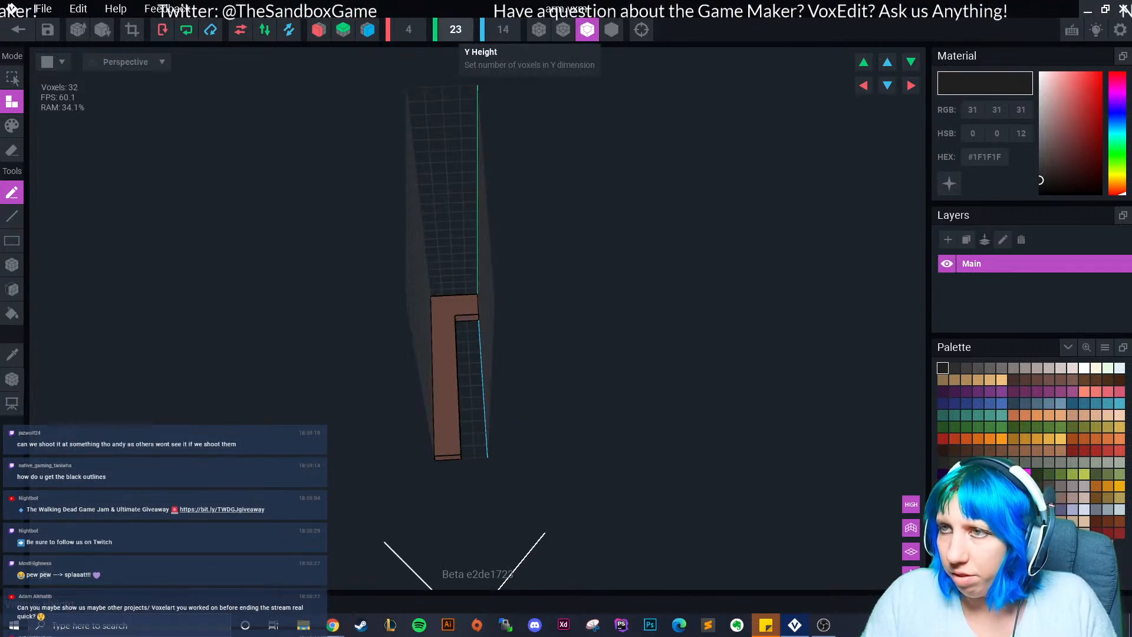
left_click(455, 30)
type("3")
key("Return")
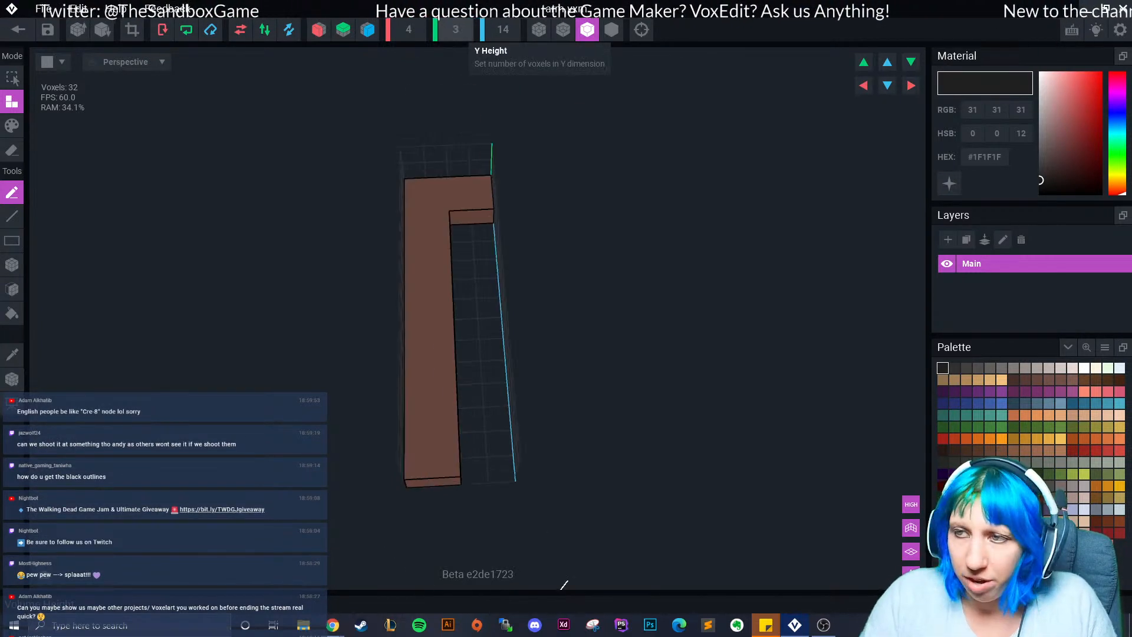
right_click_drag(402, 283, 403, 284)
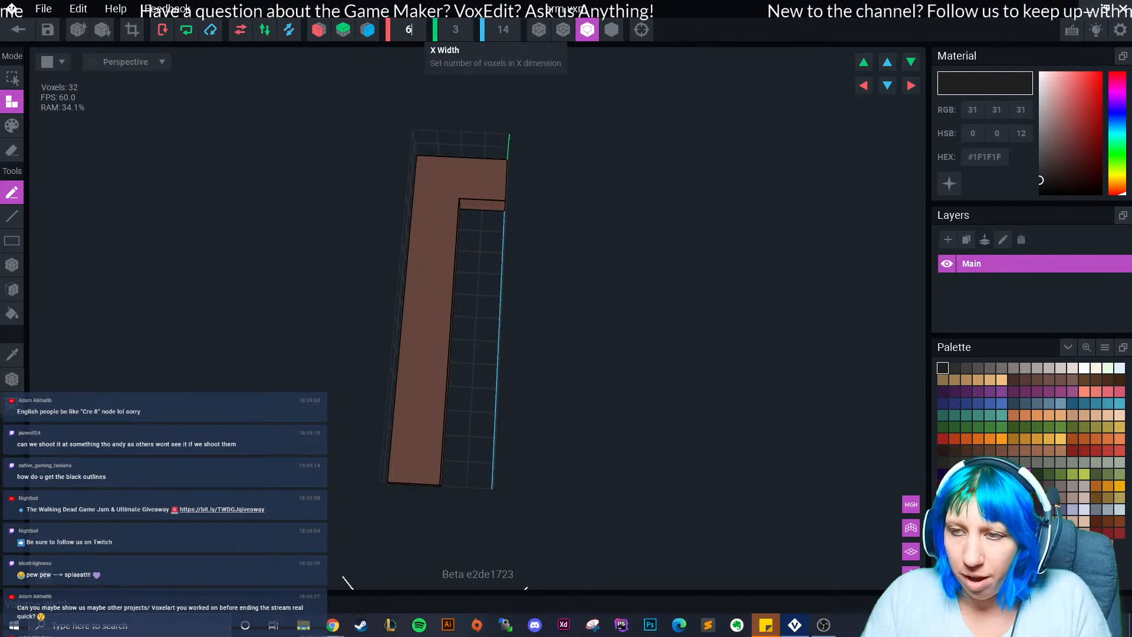
type("6")
key("Return")
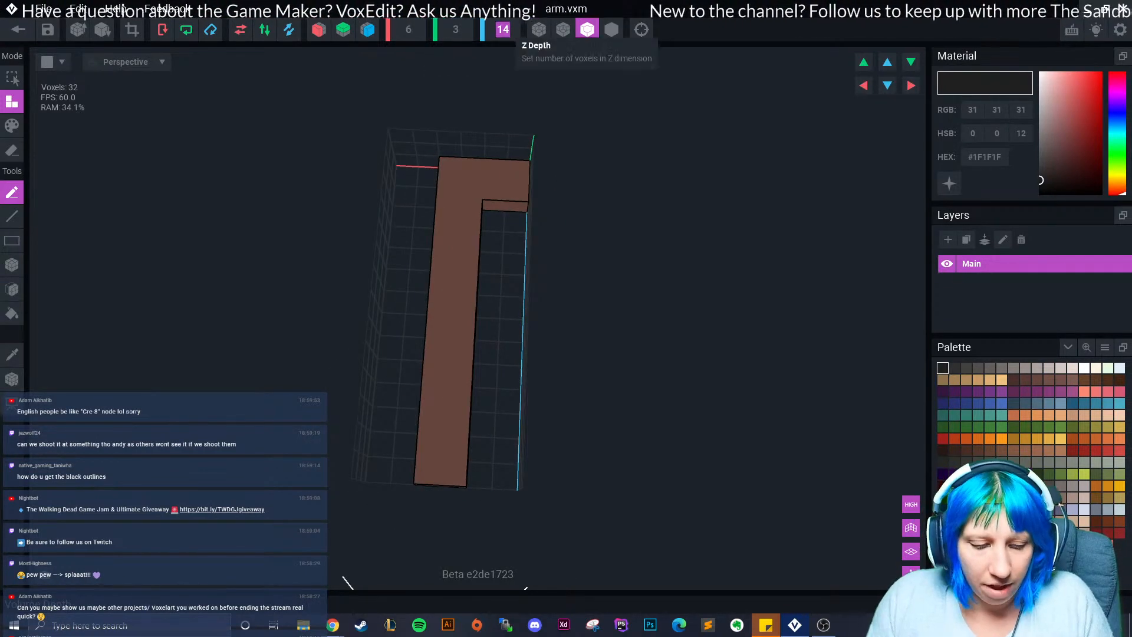
type("20")
key("Return")
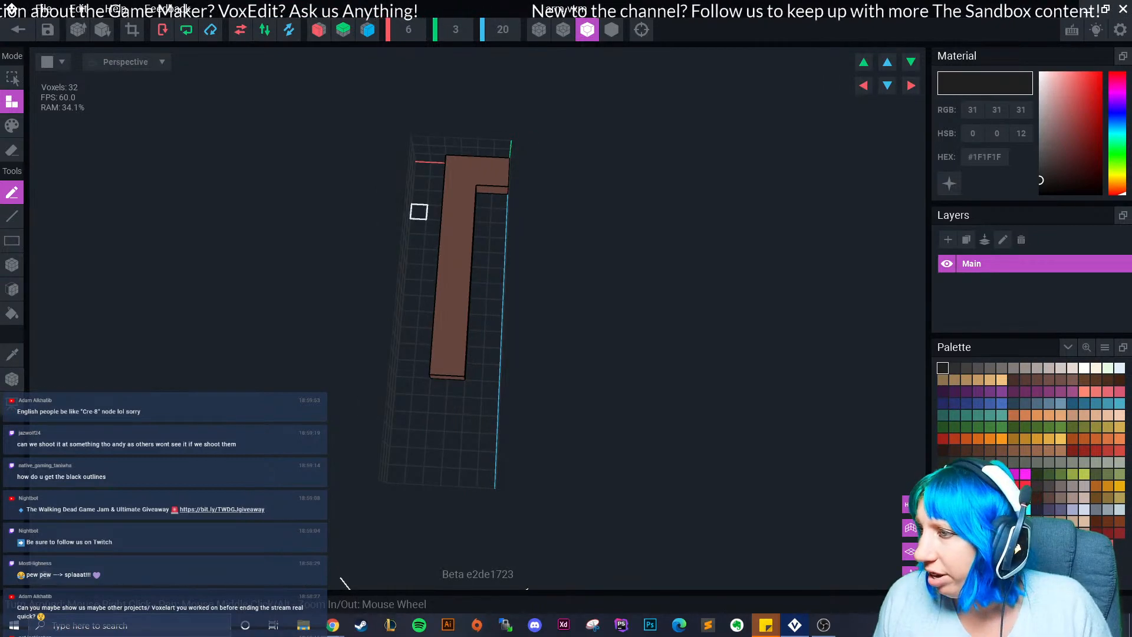
Shift the arm two voxels sideways within its volume.
left_click(888, 86)
left_click(888, 62)
left_click(911, 85)
left_click(911, 86)
scroll(438, 236, "up", 3)
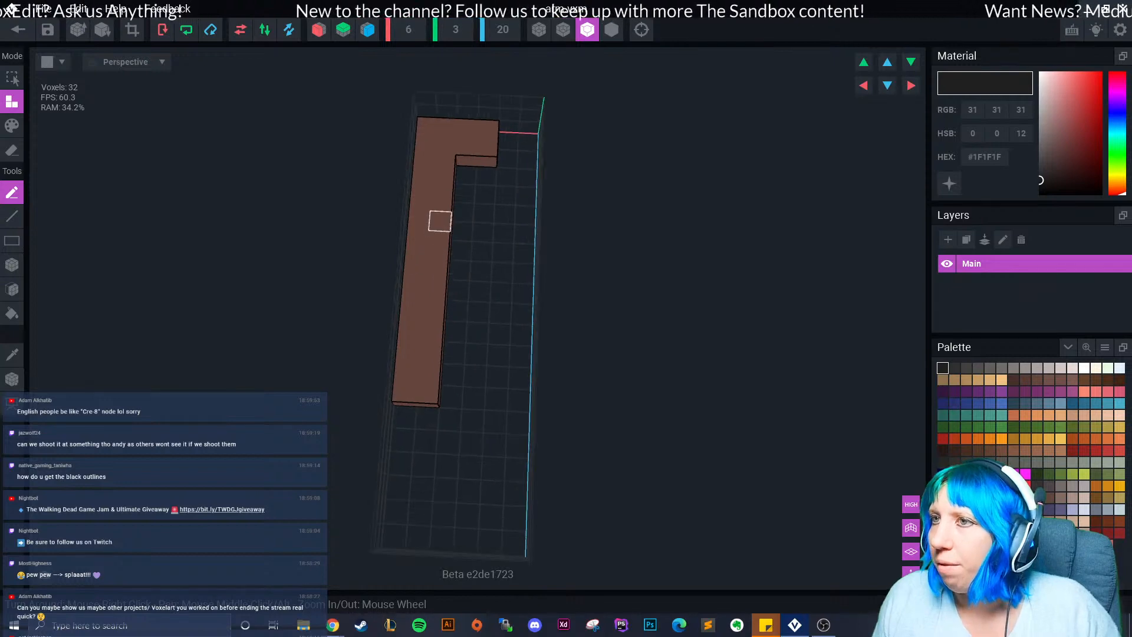
middle_click_drag(484, 159, 435, 216)
right_click_drag(434, 216, 193, 264)
Try the edge-line and voxel-edge render modes, settling on black shape outlines.
left_click(563, 29)
scroll(430, 262, "up", 3)
left_click(539, 29)
middle_click_drag(193, 263, 276, 254)
right_click_drag(175, 176, 323, 219)
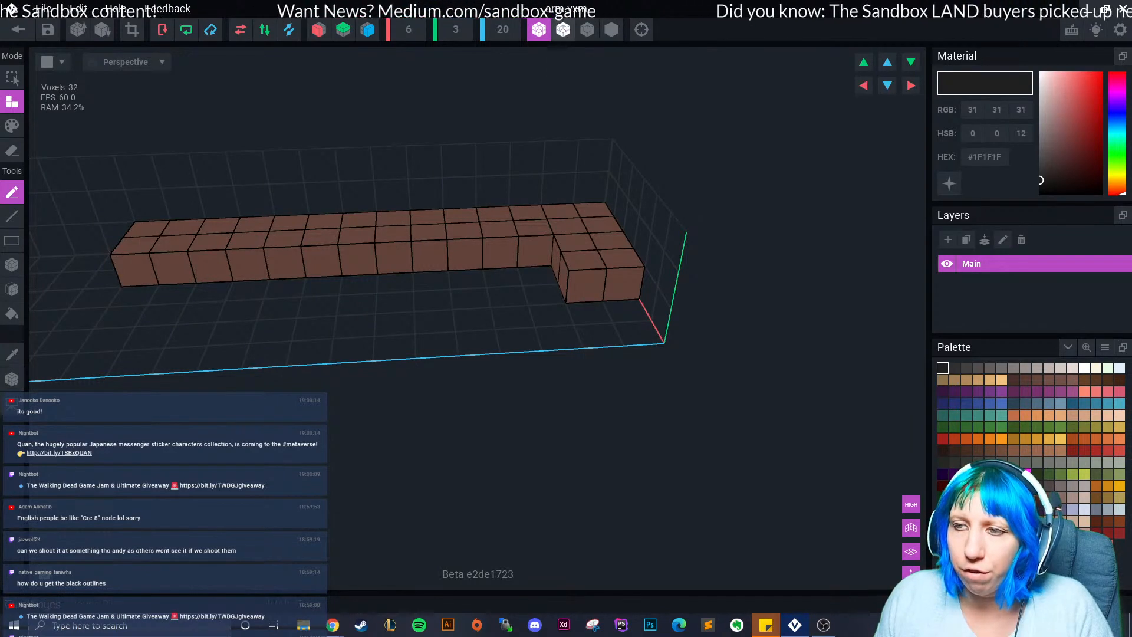
left_click(612, 29)
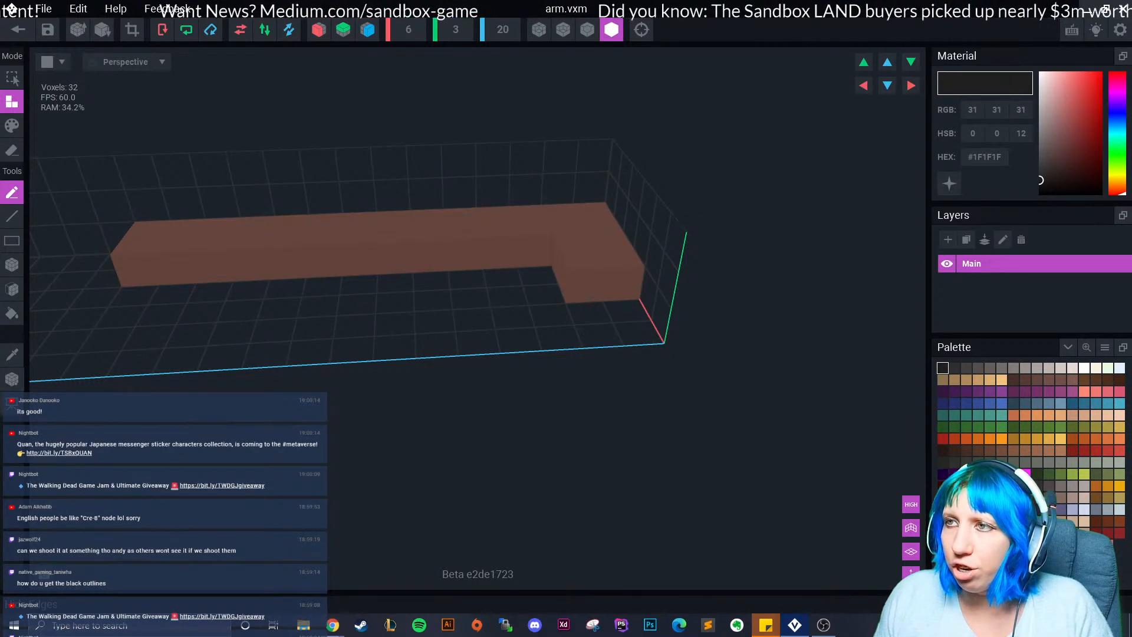
left_click(587, 29)
right_click_drag(396, 196, 516, 227)
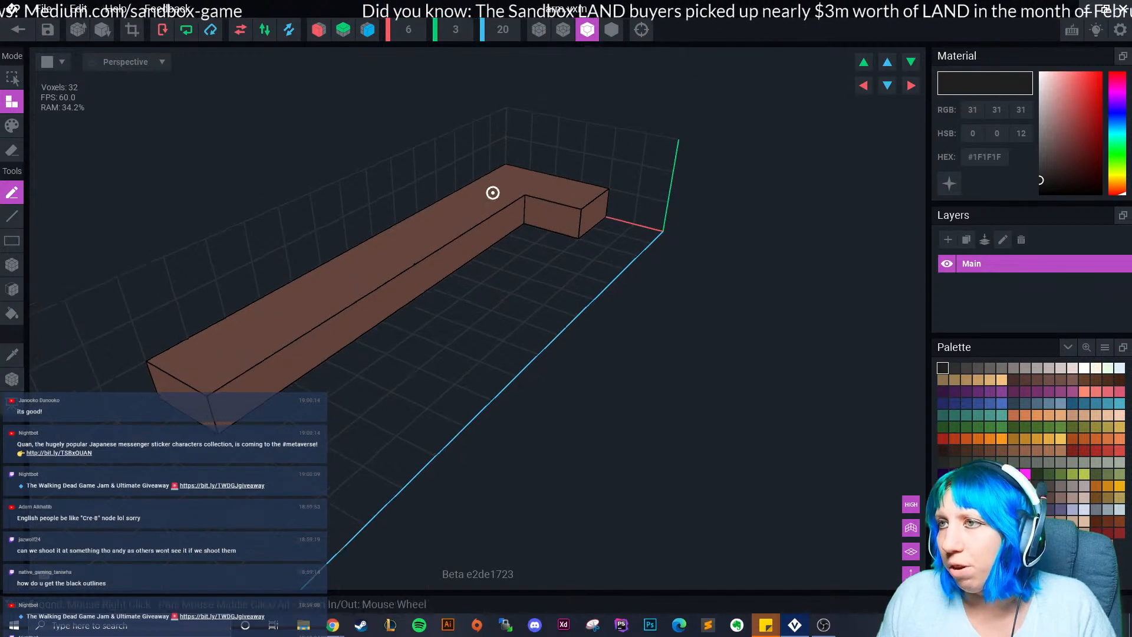
right_click_drag(473, 187, 504, 197)
Sample the arm's brown #66463D and extrude a face to thicken it to 64 voxels.
left_click(12, 355)
left_click(416, 356)
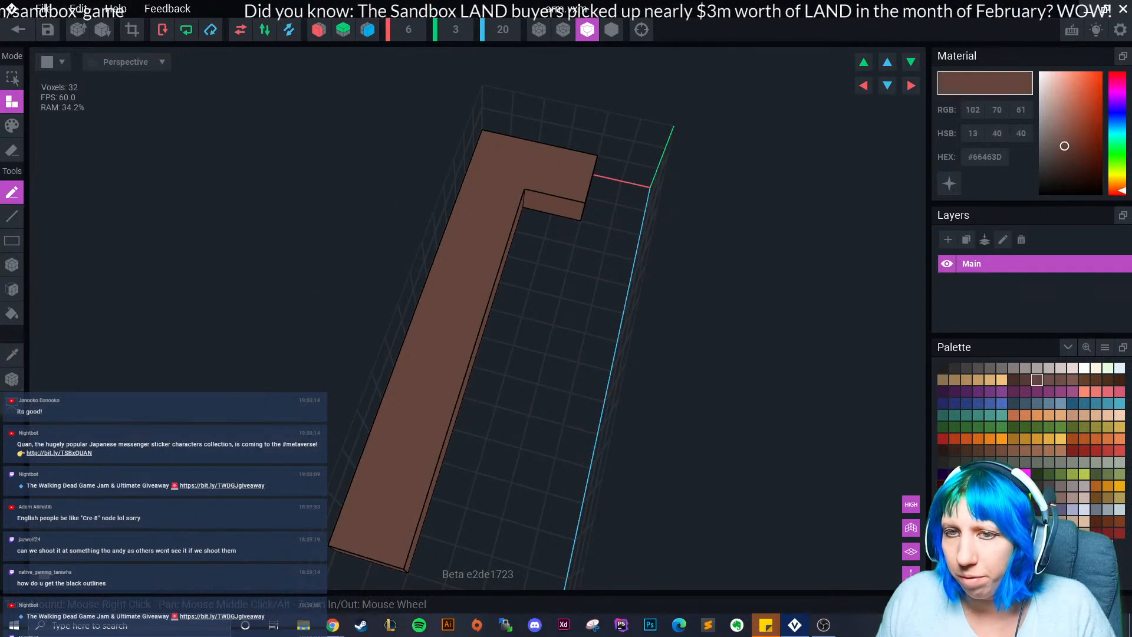
left_click(12, 289)
left_click(448, 268)
right_click_drag(479, 255, 465, 303)
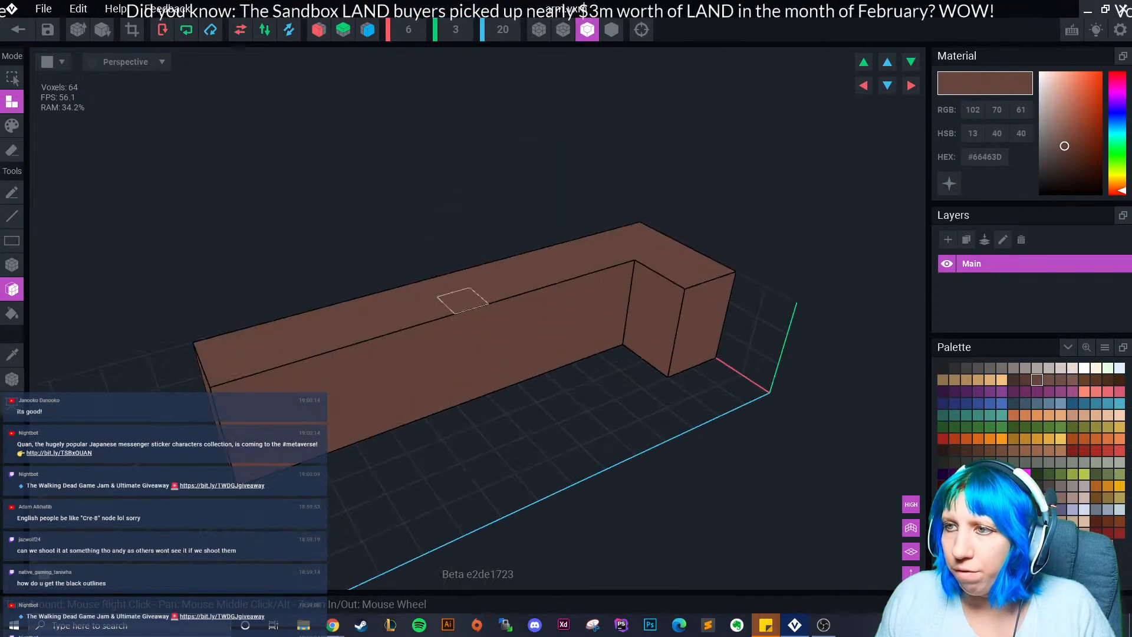
Extrude the arm's side and end faces further until it reaches 144 voxels.
middle_click_drag(512, 398, 624, 400)
scroll(566, 265, "down", 3)
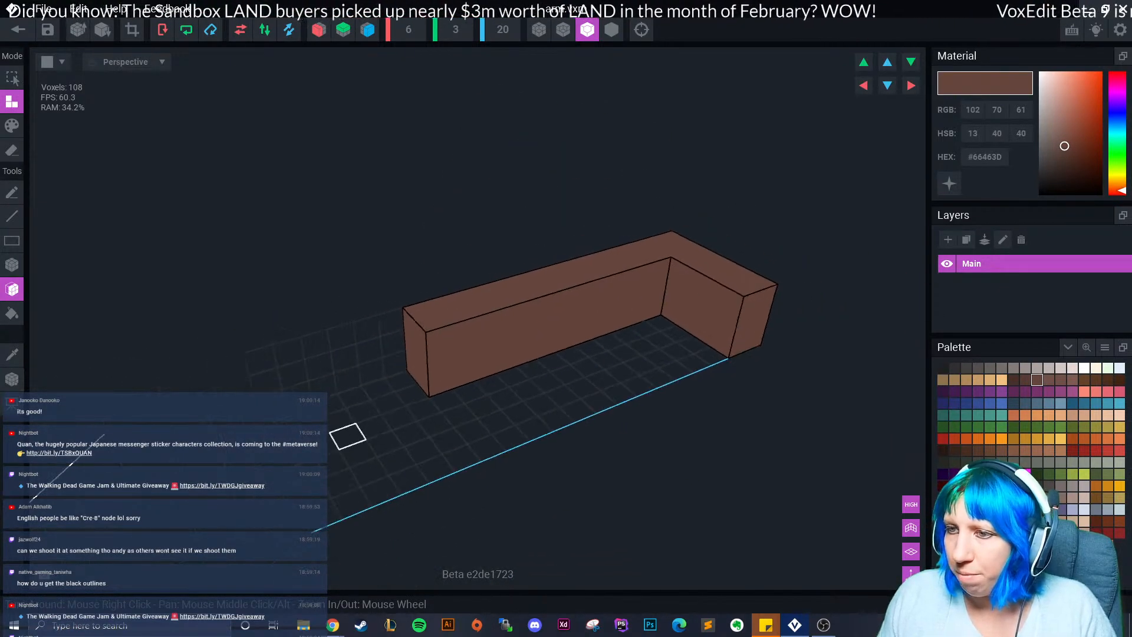
right_click_drag(348, 436, 454, 433)
right_click_drag(282, 424, 177, 425)
left_click_drag(283, 423, 236, 442)
right_click_drag(359, 442, 434, 465)
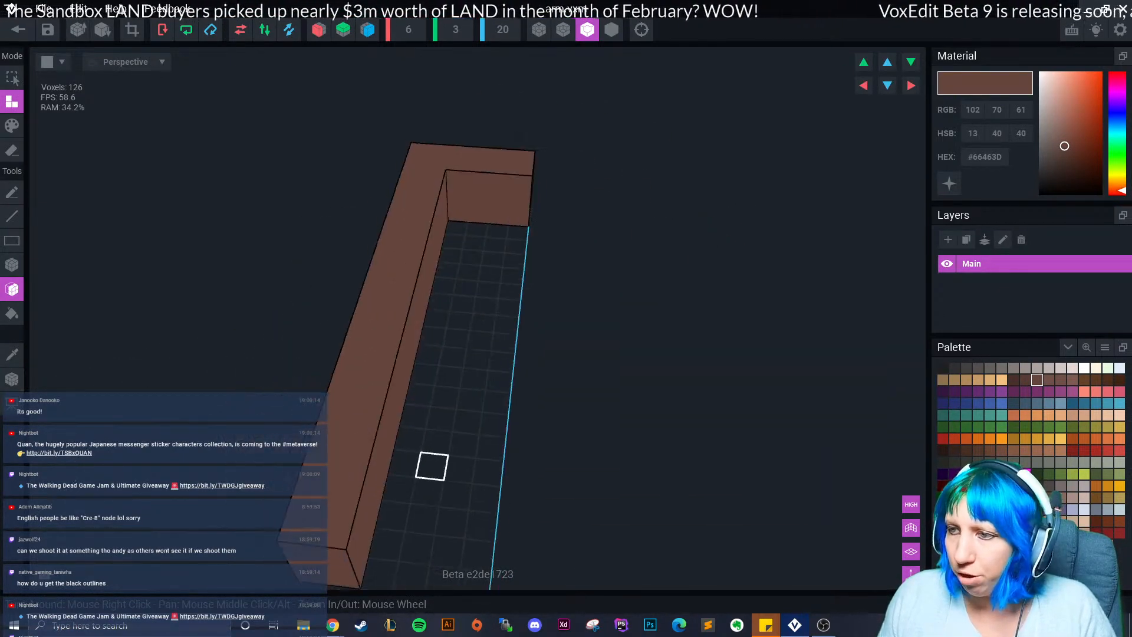
scroll(435, 465, "down", 3)
scroll(419, 458, "up", 1)
right_click_drag(428, 334, 354, 321)
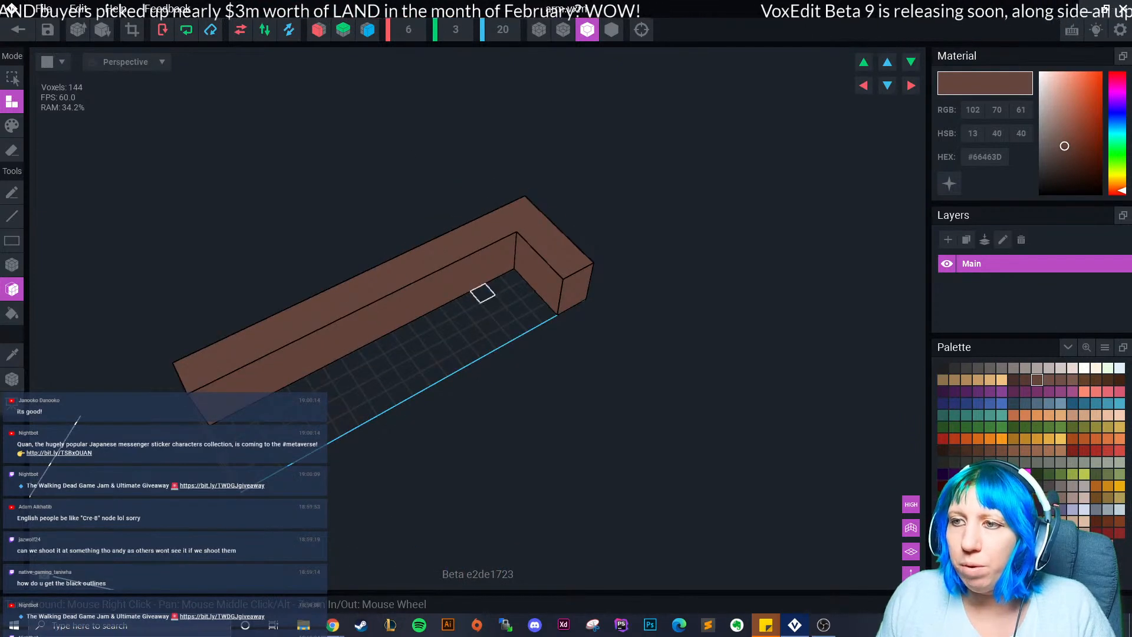
Save the thickened arm.vxm and return to the snowman project.
key("t")
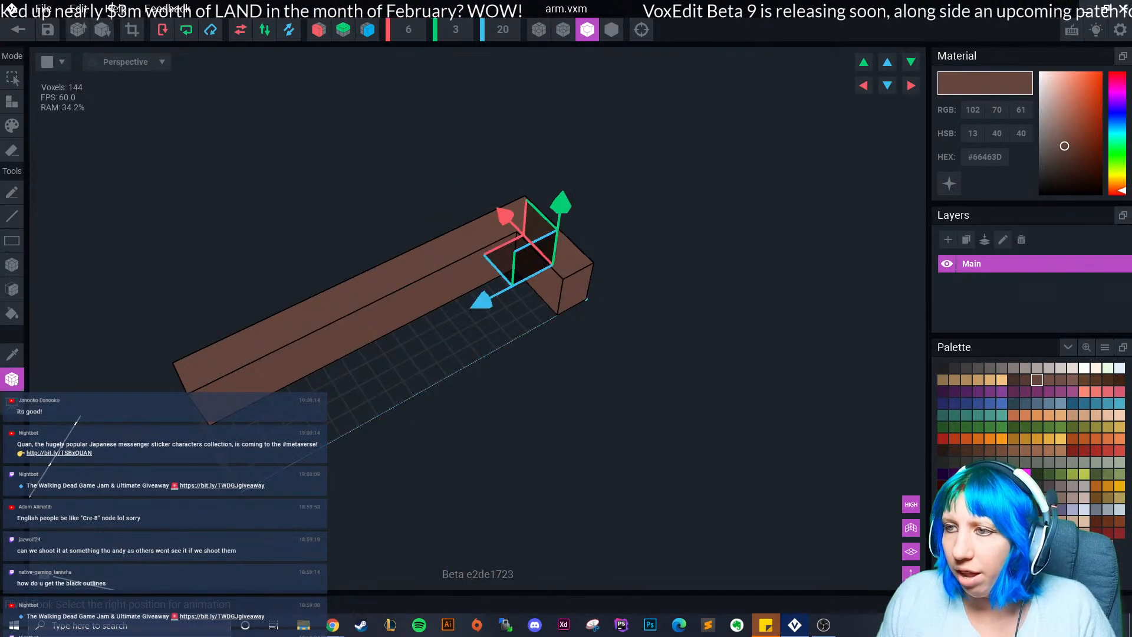
left_click(18, 30)
left_click(442, 228)
Reopen the arm model, then save it again back into the snowman rig.
scroll(555, 230, "up", 3)
right_click_drag(560, 236, 525, 224)
middle_click_drag(525, 224, 584, 366)
right_click_drag(583, 366, 696, 330)
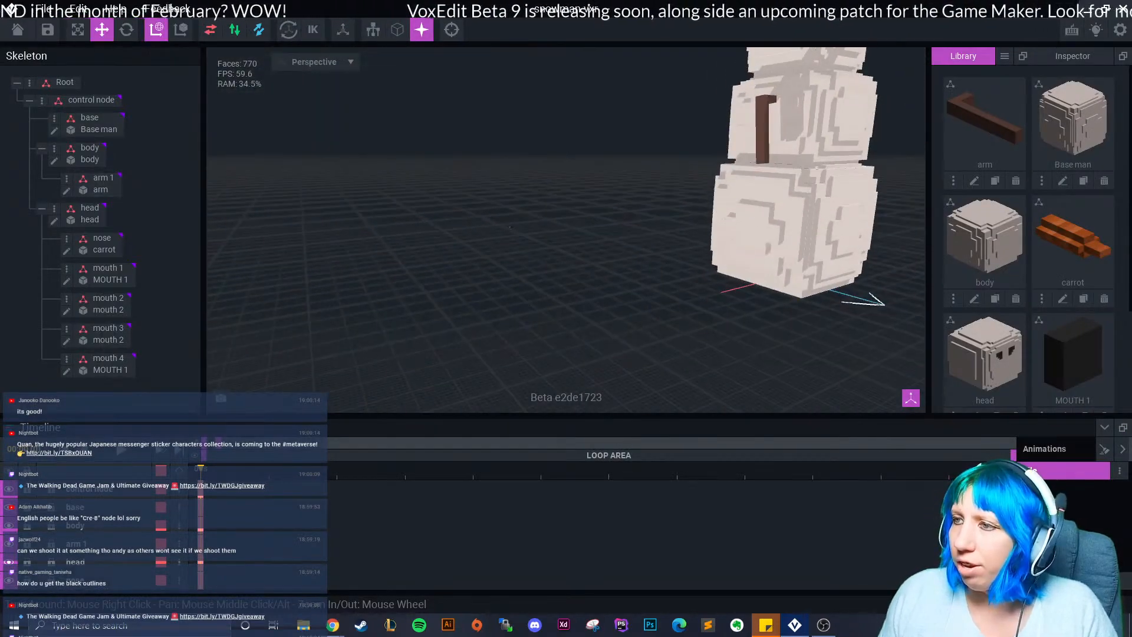
scroll(566, 230, "up", 3)
middle_click_drag(855, 118, 619, 262)
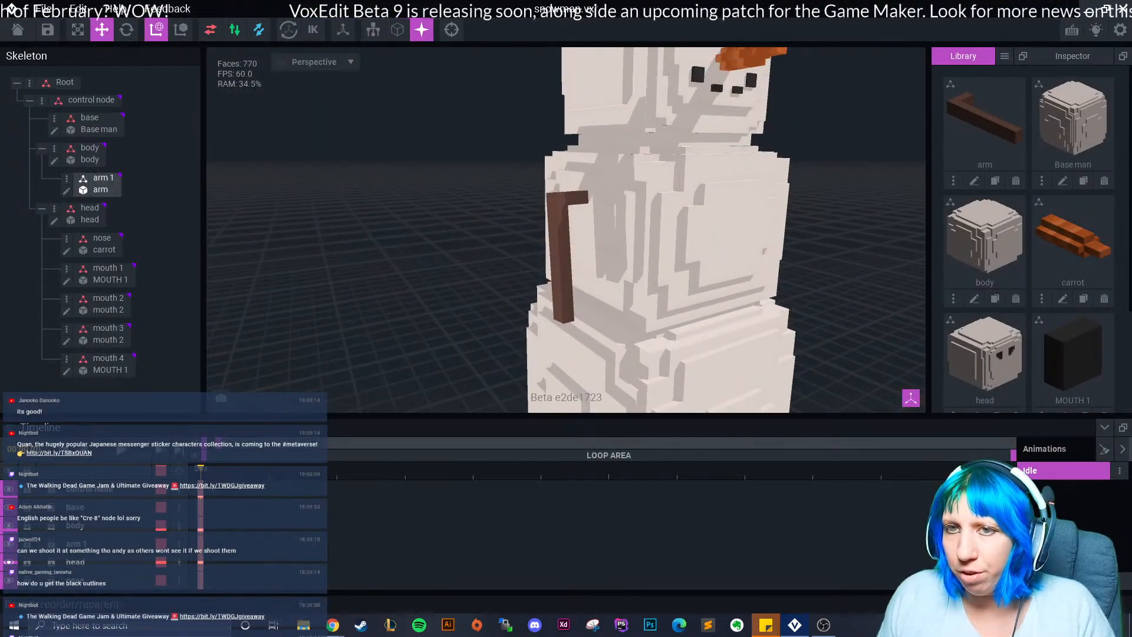
left_click(66, 190)
left_click(18, 30)
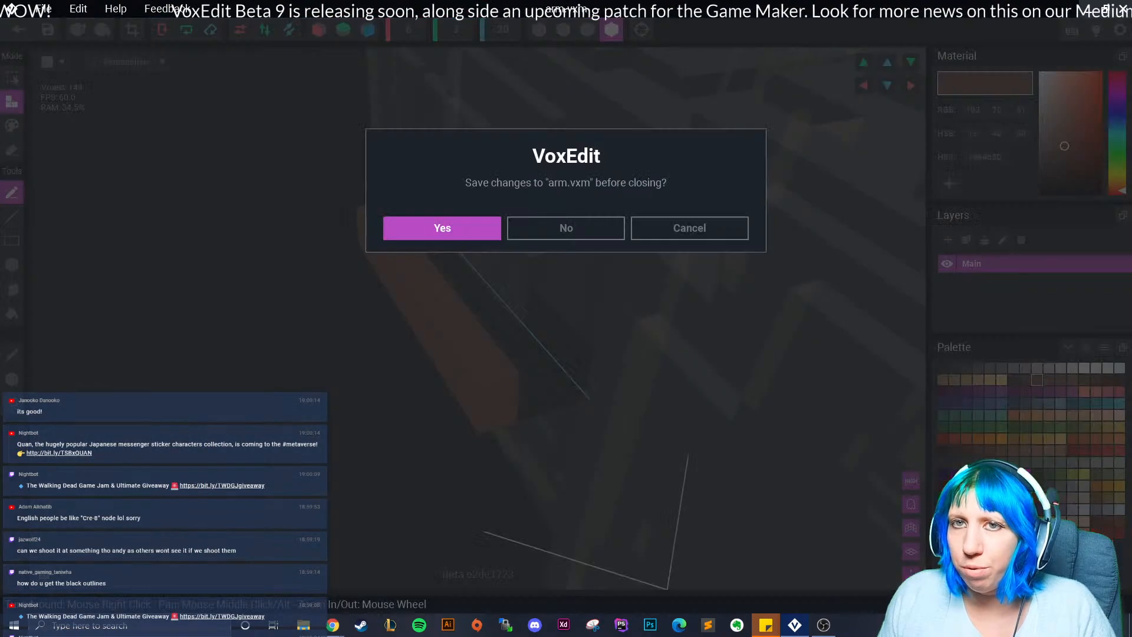
left_click(443, 229)
Slide the arm 1 stick into place against the snowman body's side.
scroll(555, 171, "up", 5)
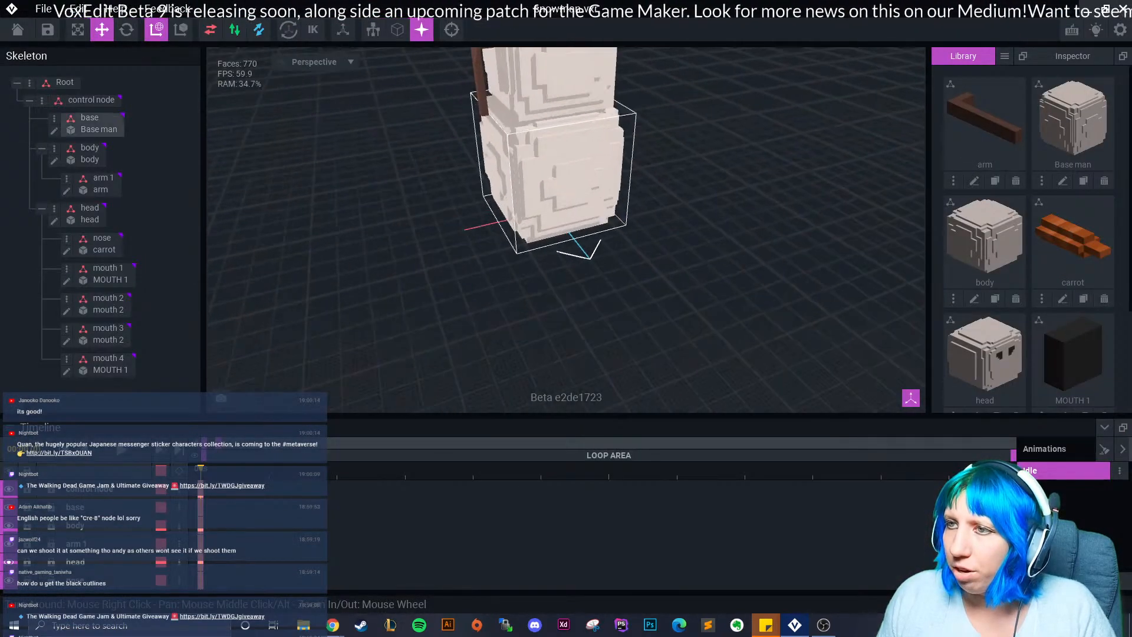
right_click_drag(555, 171, 667, 159)
middle_click_drag(490, 76, 522, 177)
right_click_drag(521, 181, 395, 150)
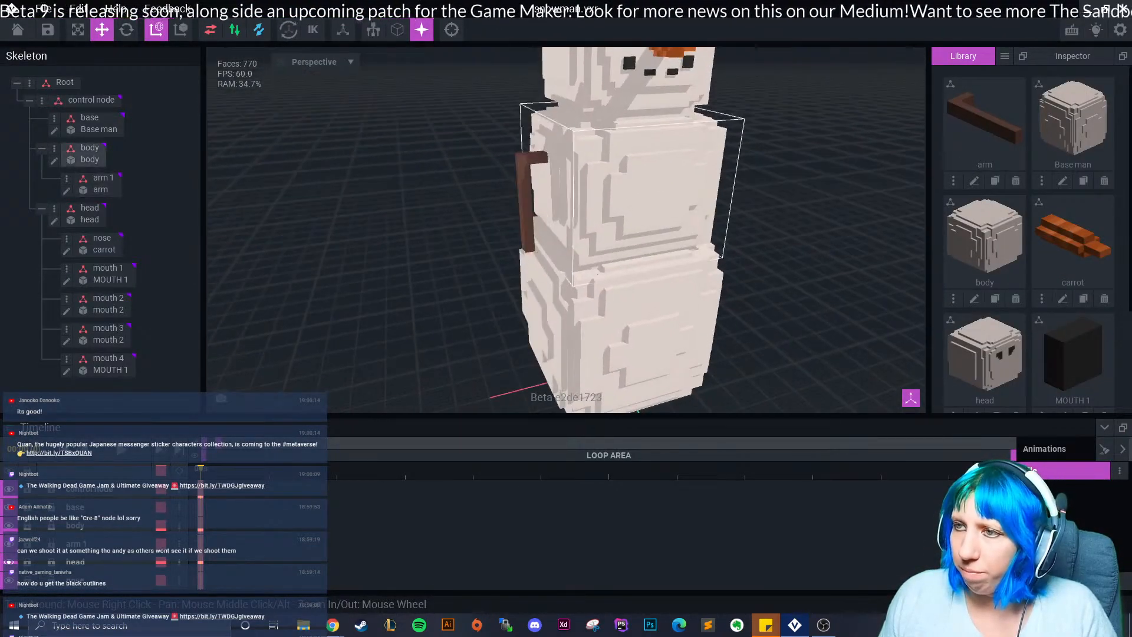
left_click(525, 187)
left_click_drag(542, 157, 537, 158)
left_click(389, 195)
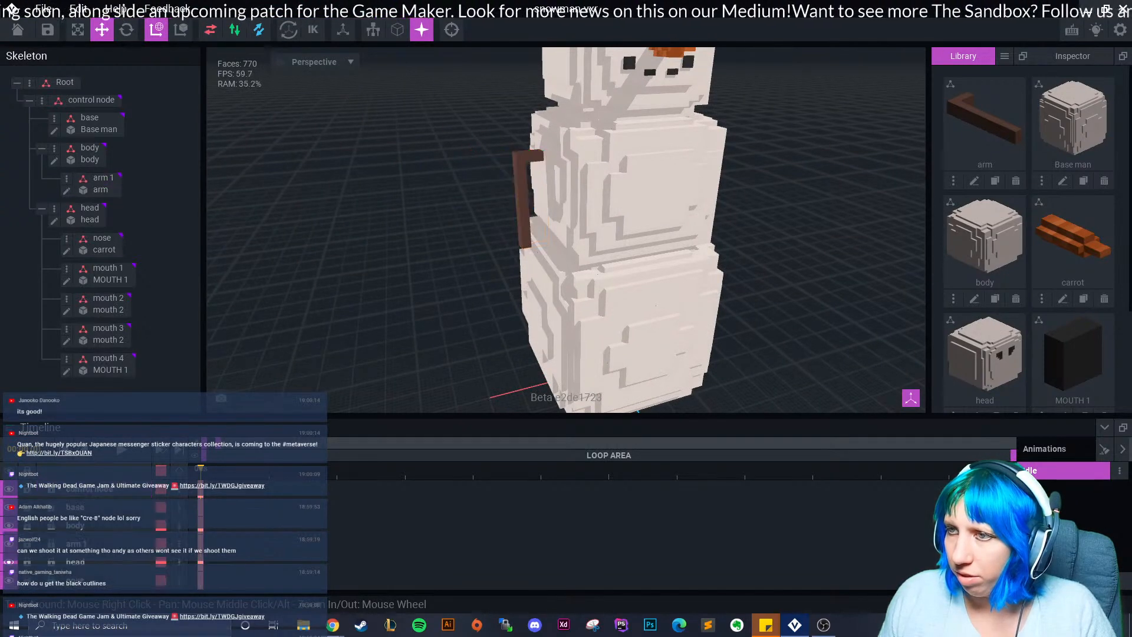
right_click_drag(389, 194, 468, 202)
scroll(530, 203, "up", 4)
middle_click_drag(730, 147, 525, 195)
Rotate arm 1 so it hangs upright against the body, then reopen the arm model.
left_click(521, 197)
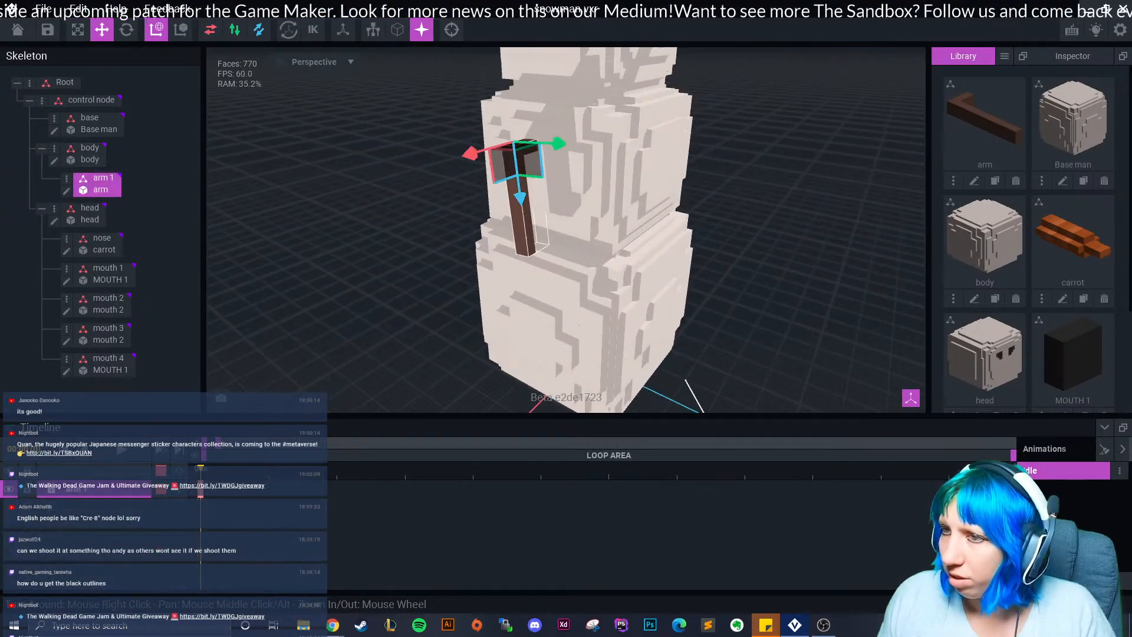
left_click(127, 30)
right_click_drag(549, 121, 642, 114)
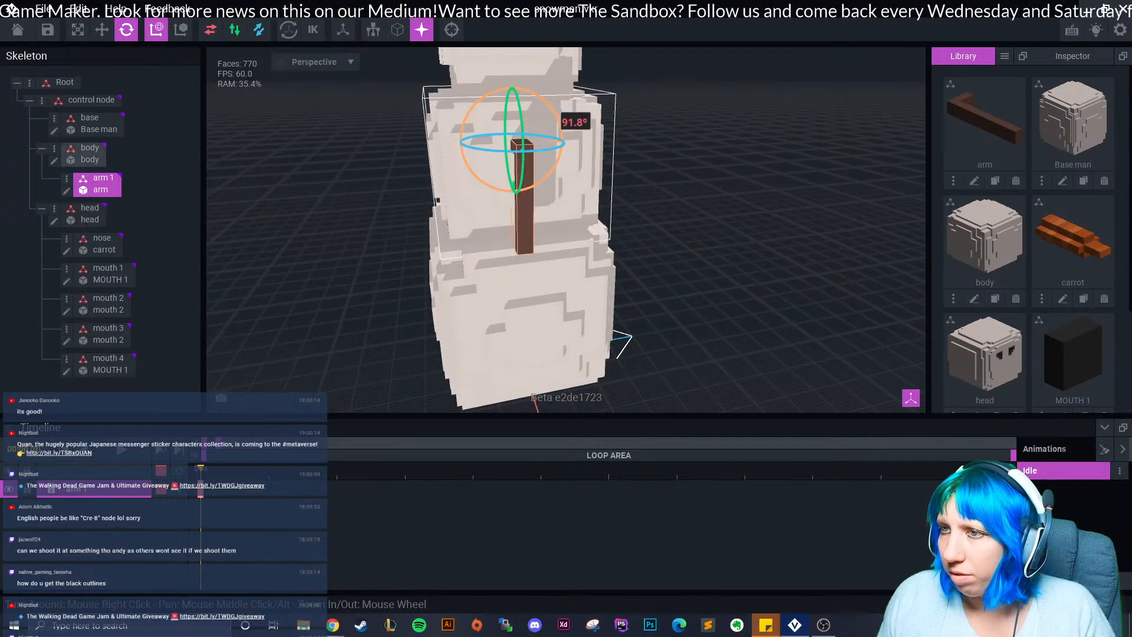
right_click_drag(590, 162, 545, 168)
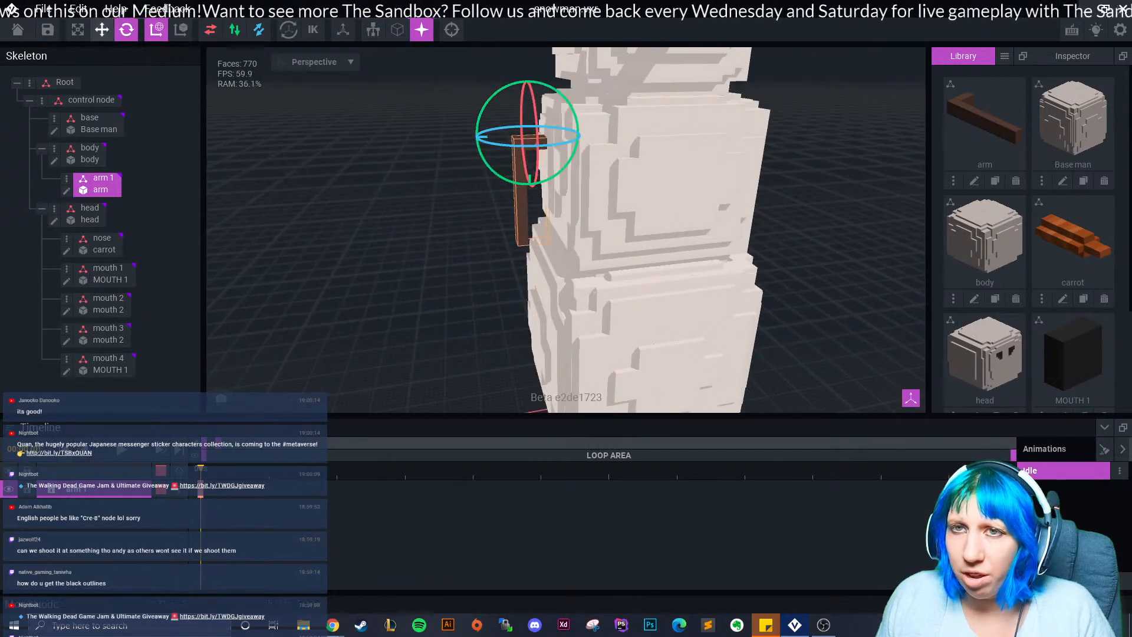
left_click(101, 29)
left_click(481, 192)
right_click_drag(465, 192, 531, 194)
scroll(663, 194, "down", 2)
right_click_drag(675, 192, 661, 195)
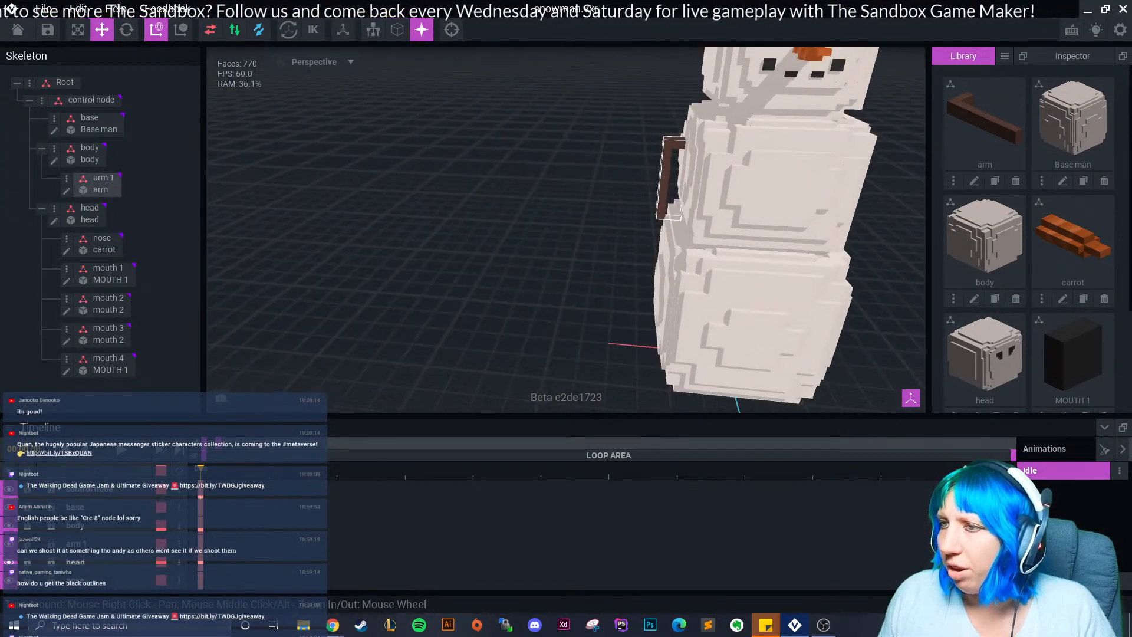
double_click(665, 189)
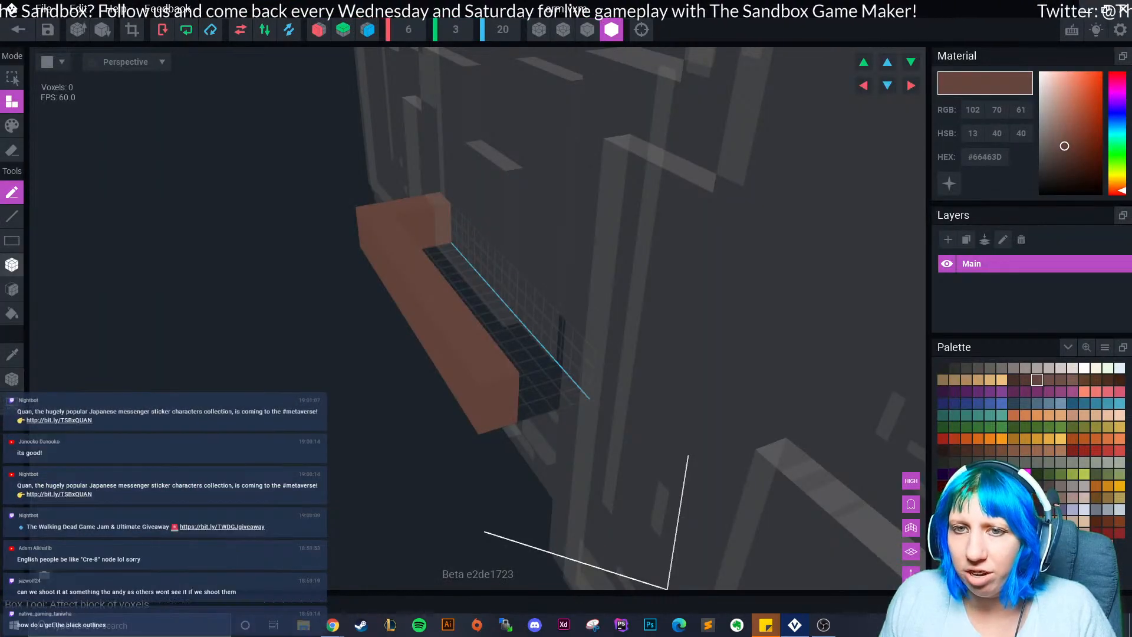
Trim the arm from 144 to 126 voxels by box-erasing its right end, crop, and save.
left_click(12, 264)
left_click(12, 150)
right_click_drag(330, 295, 494, 281)
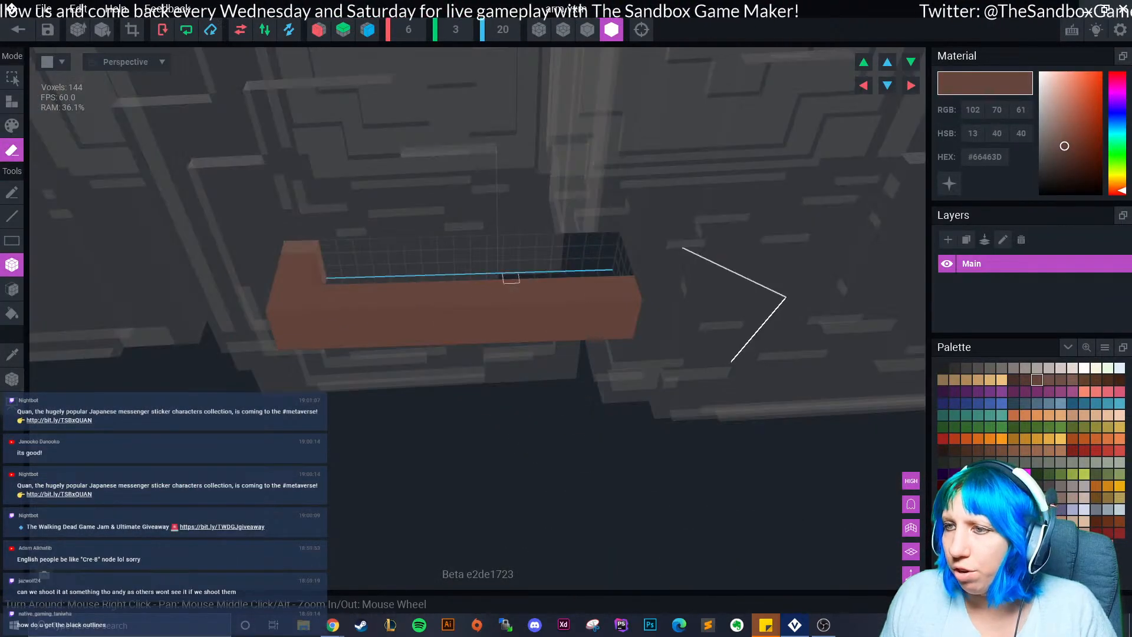
left_click_drag(627, 283, 591, 333)
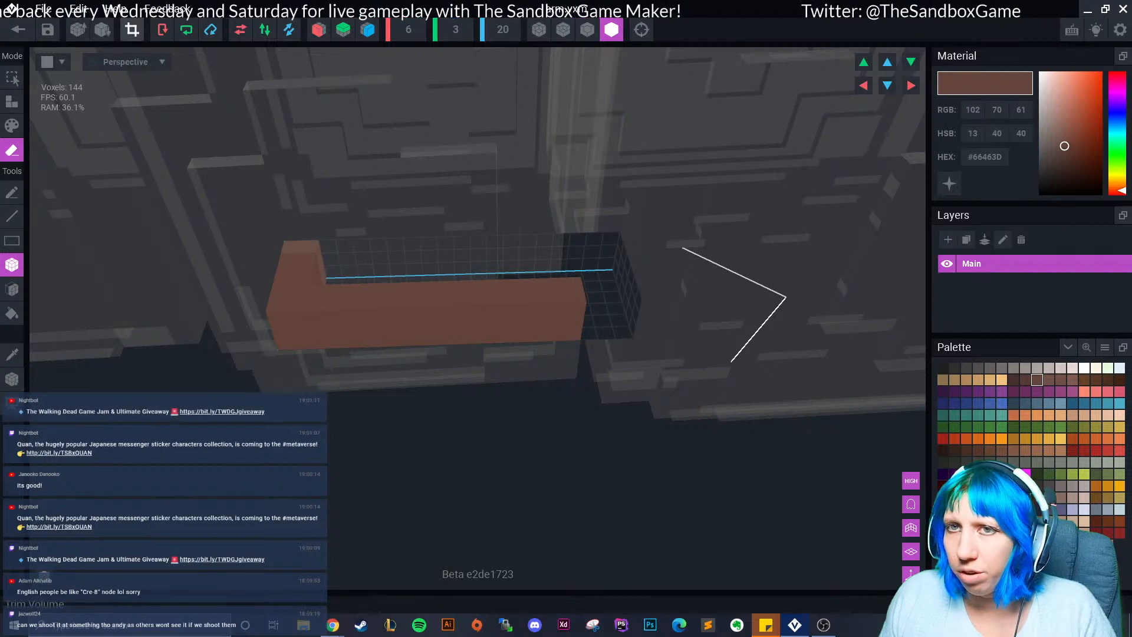
left_click(132, 29)
left_click_drag(628, 282, 629, 327)
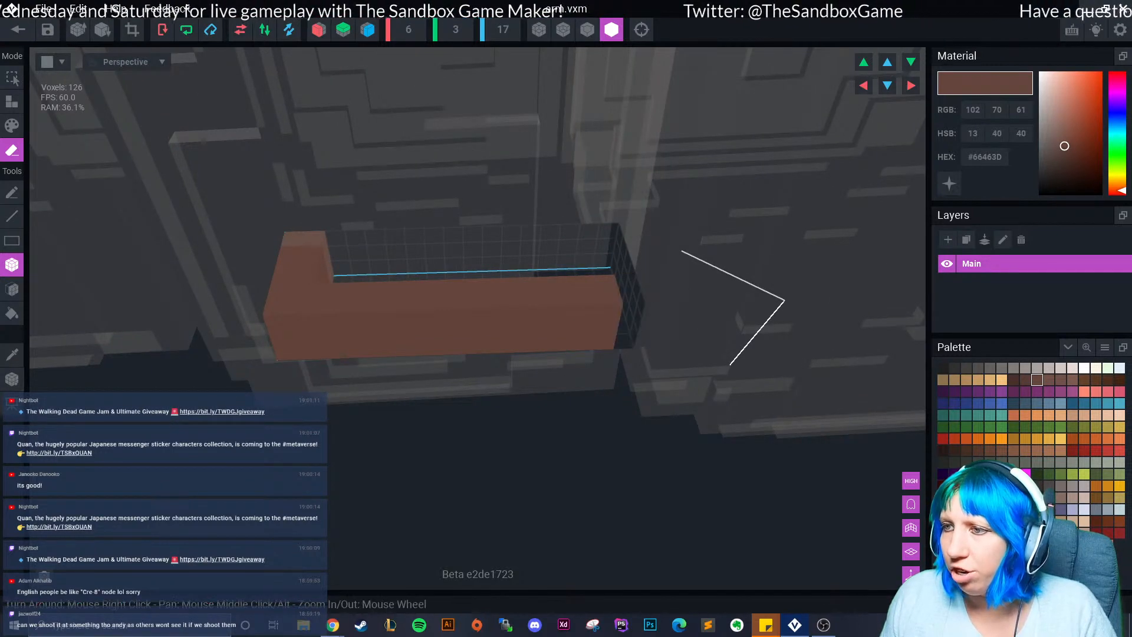
left_click(131, 29)
left_click(17, 29)
left_click(443, 225)
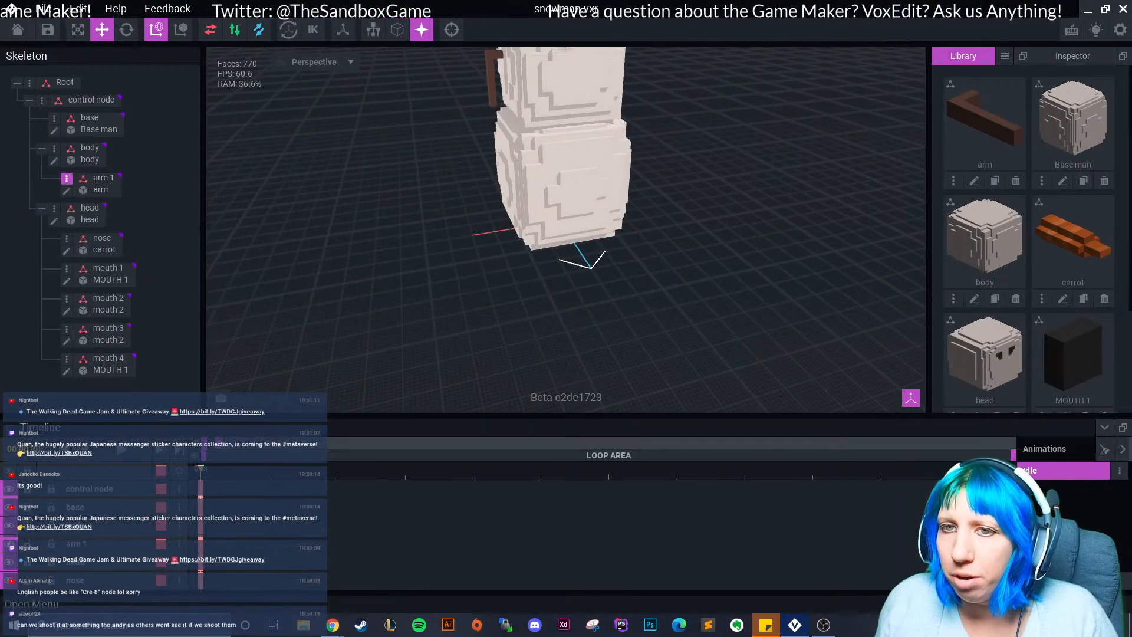
Duplicate the arm 1 node as a new ARM 2 node.
left_click(67, 178)
left_click(117, 262)
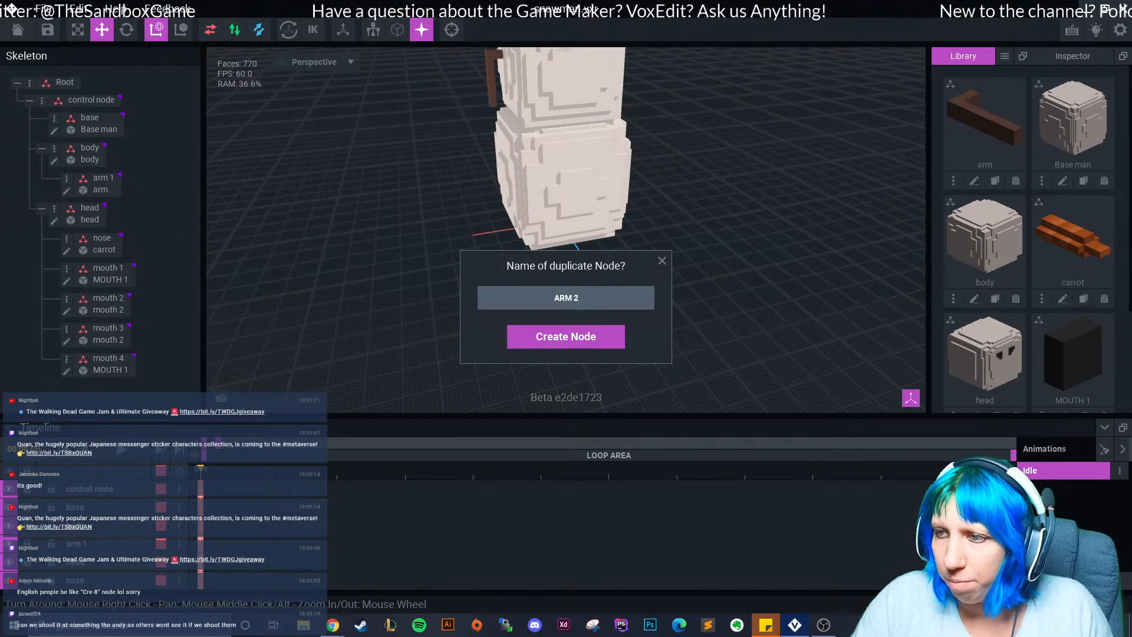
key("Return")
Move ARM 2 to the snowman's other side and rotate it upright beside the body.
middle_click_drag(557, 171, 513, 282)
left_click_drag(386, 174, 574, 177)
scroll(590, 183, "up", 3)
right_click_drag(589, 183, 524, 177)
left_click(126, 29)
left_click_drag(714, 186, 853, 134)
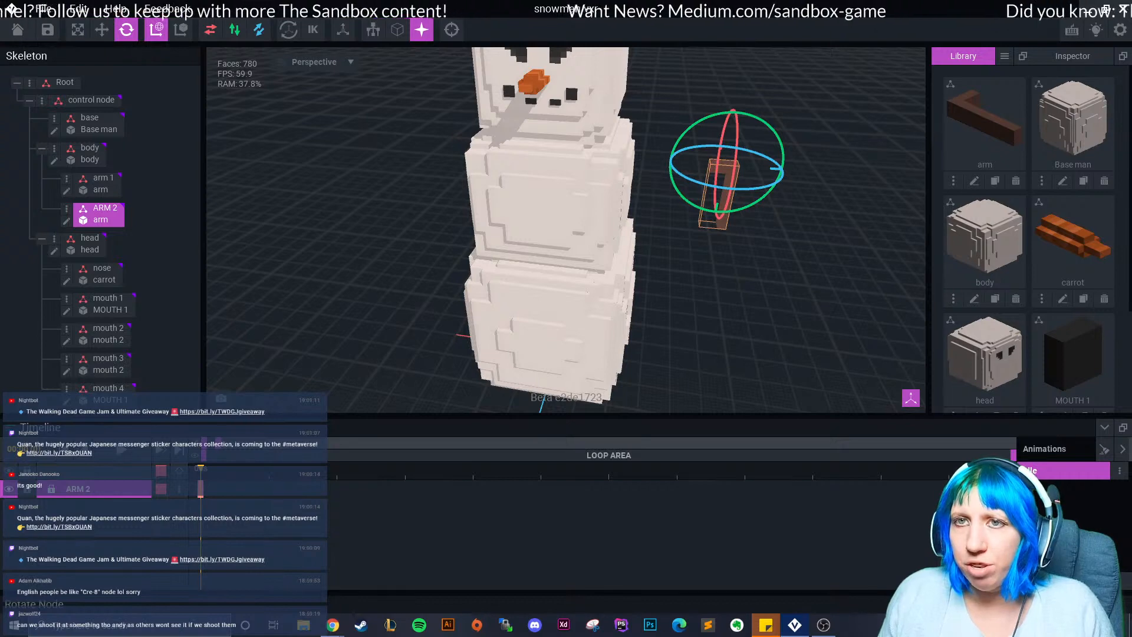
Slide ARM 2 along its axis until it presses against the body's side.
left_click(102, 29)
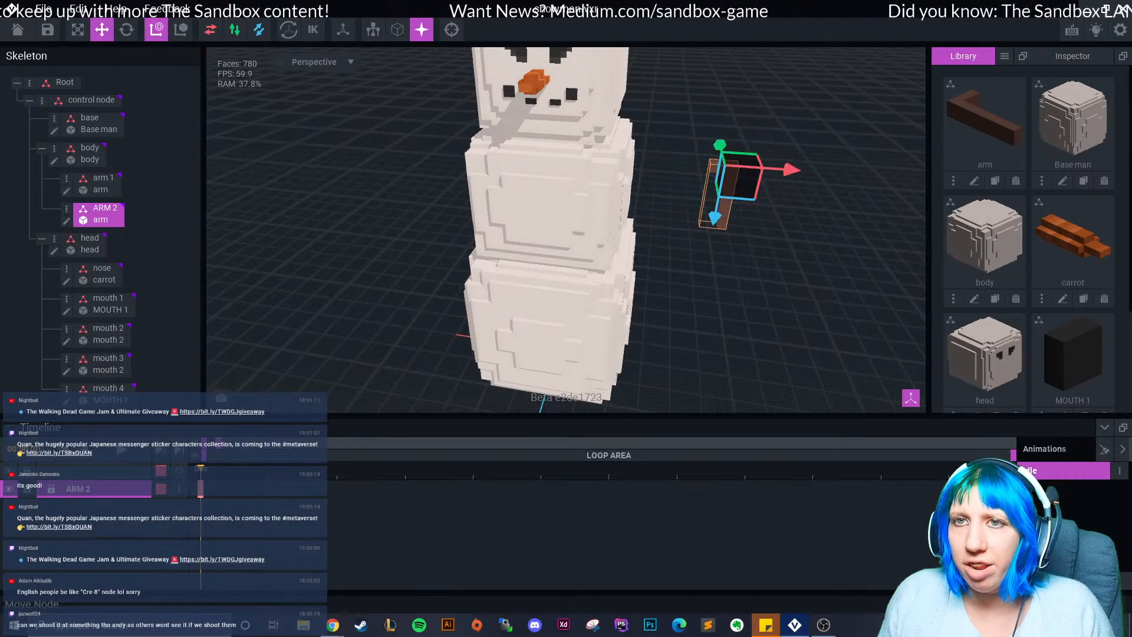
left_click_drag(790, 170, 704, 164)
left_click(727, 242)
right_click_drag(722, 250, 525, 245)
left_click(619, 233)
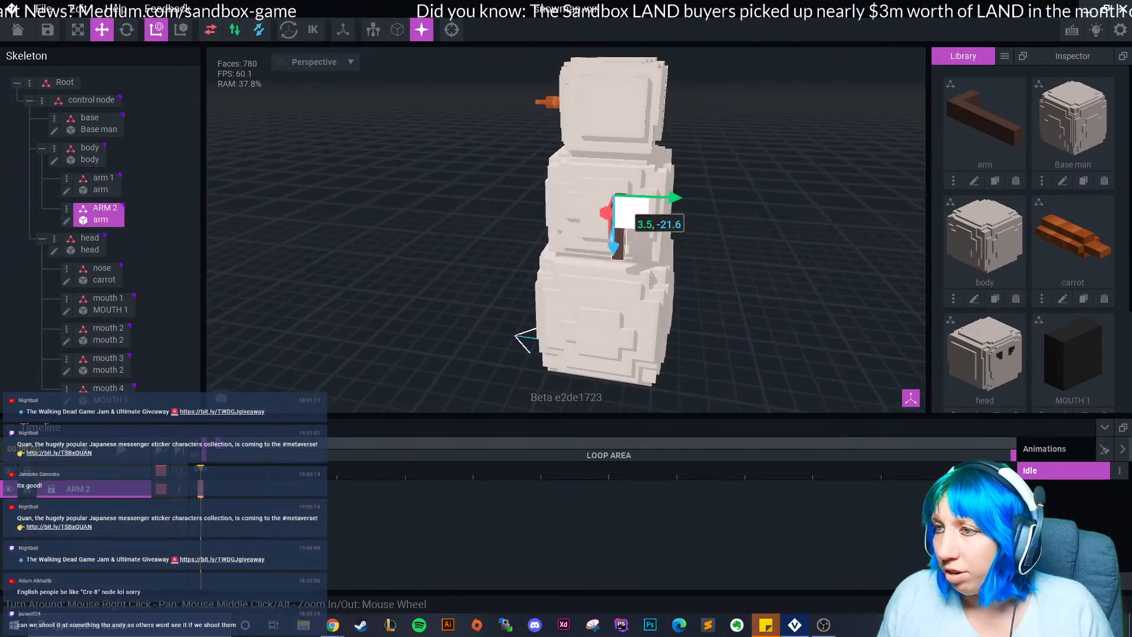
left_click_drag(675, 199, 652, 198)
Slide arm 1 against the opposite side of the middle ball.
right_click_drag(578, 207, 746, 227)
right_click_drag(650, 207, 685, 203)
left_click(665, 223)
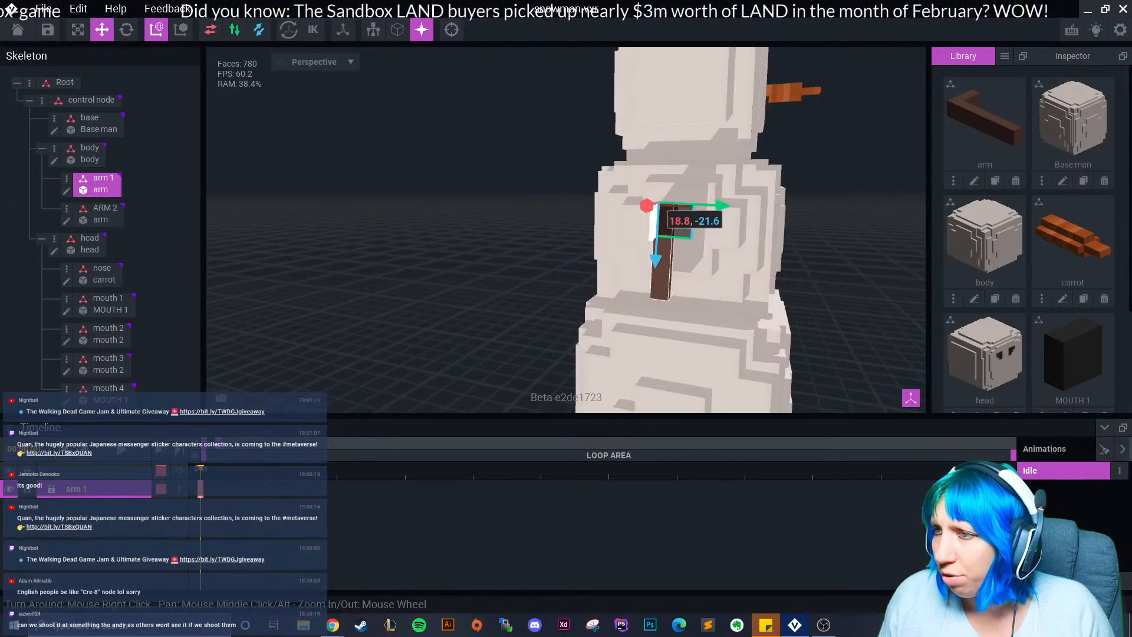
left_click_drag(720, 206, 731, 206)
Nudge ARM 2 slightly in depth and orbit to check both arms.
right_click_drag(731, 208, 558, 206)
scroll(722, 219, "down", 3)
left_click(684, 248)
left_click_drag(713, 209, 715, 211)
left_click(793, 238)
right_click_drag(793, 238, 705, 227)
scroll(682, 219, "down", 5)
scroll(704, 227, "up", 5)
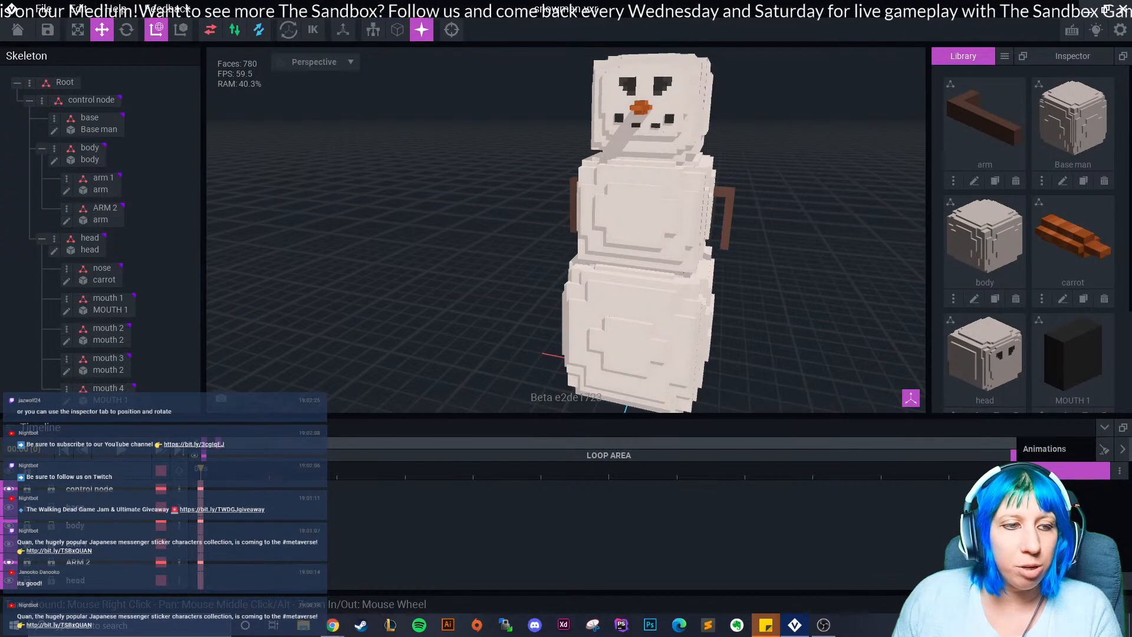
left_click(1073, 56)
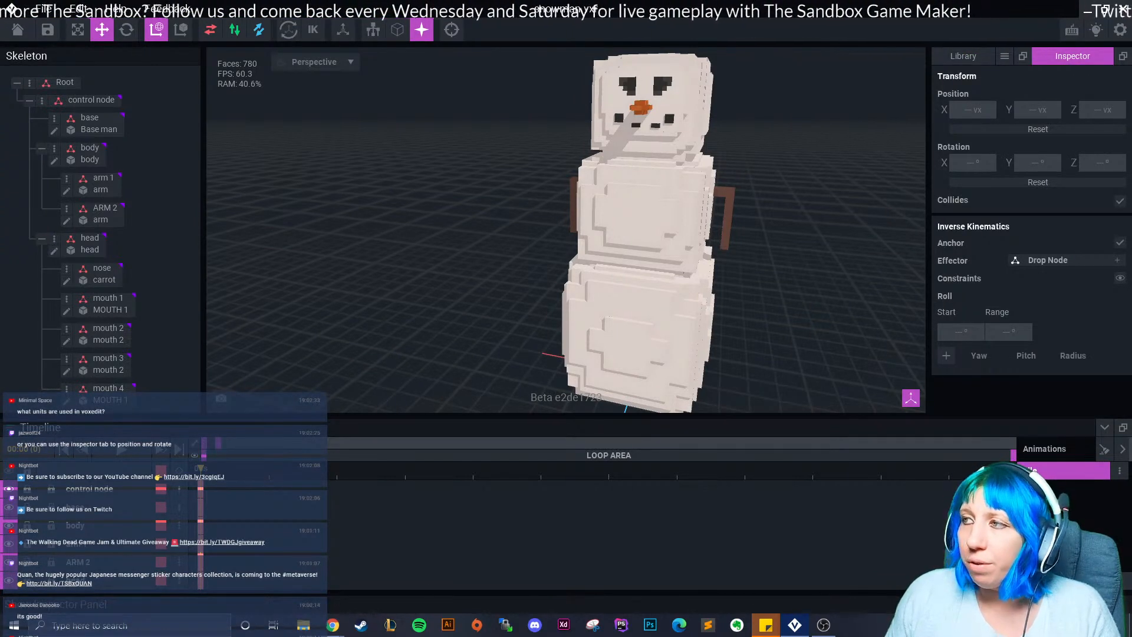
left_click(727, 226)
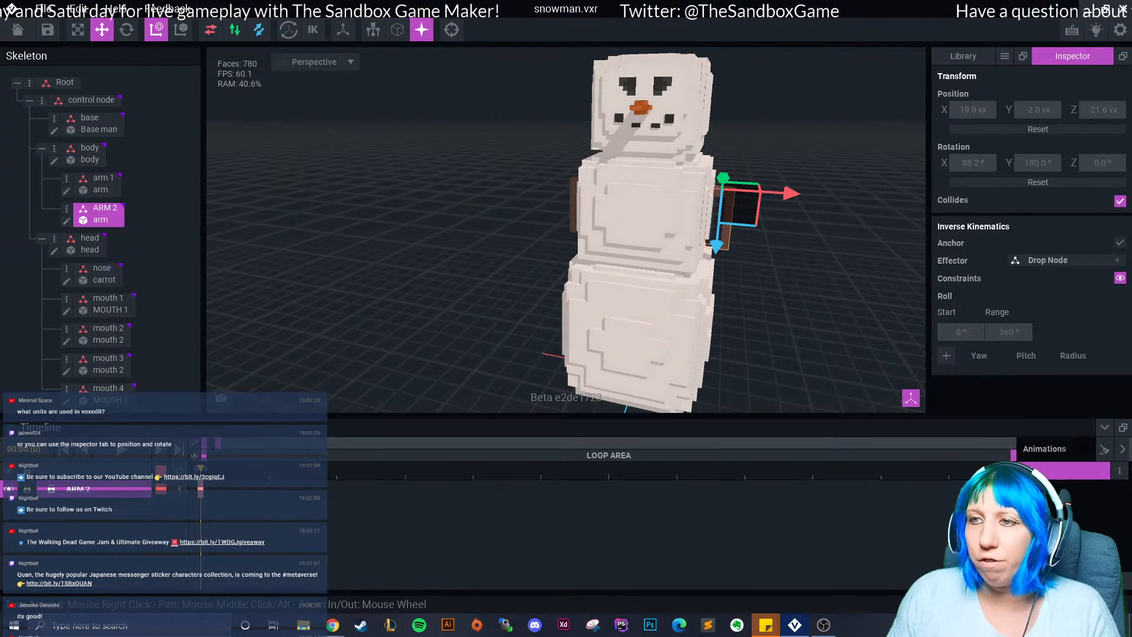
left_click(817, 139)
left_click(962, 55)
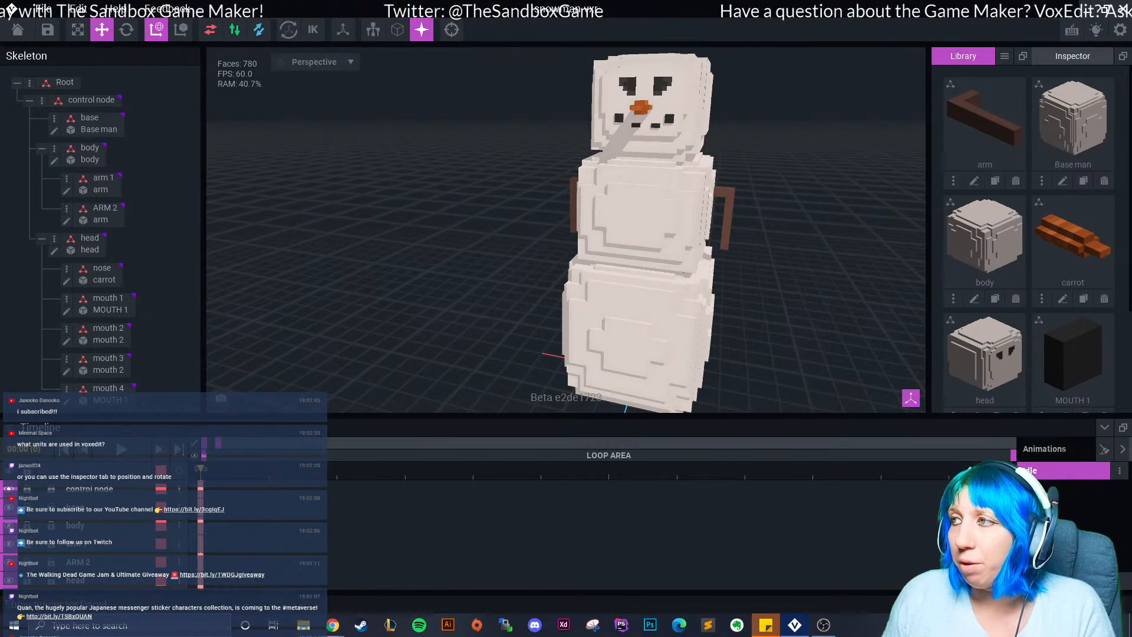
left_click(1073, 55)
left_click(963, 55)
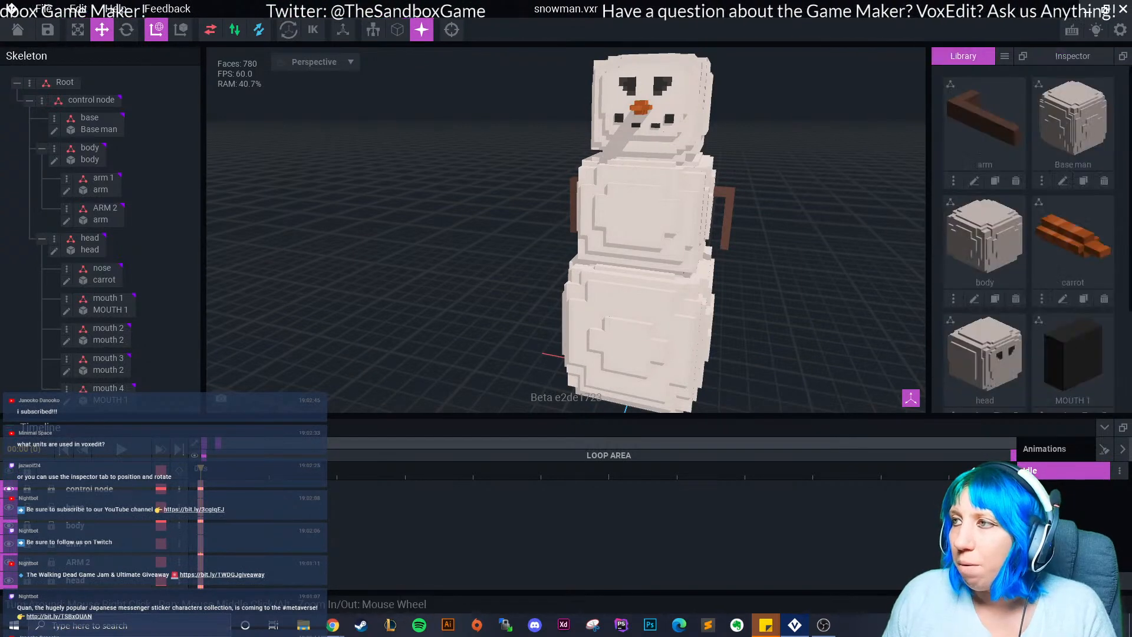
scroll(531, 227, "down", 3)
scroll(531, 227, "up", 5)
right_click_drag(519, 227, 418, 226)
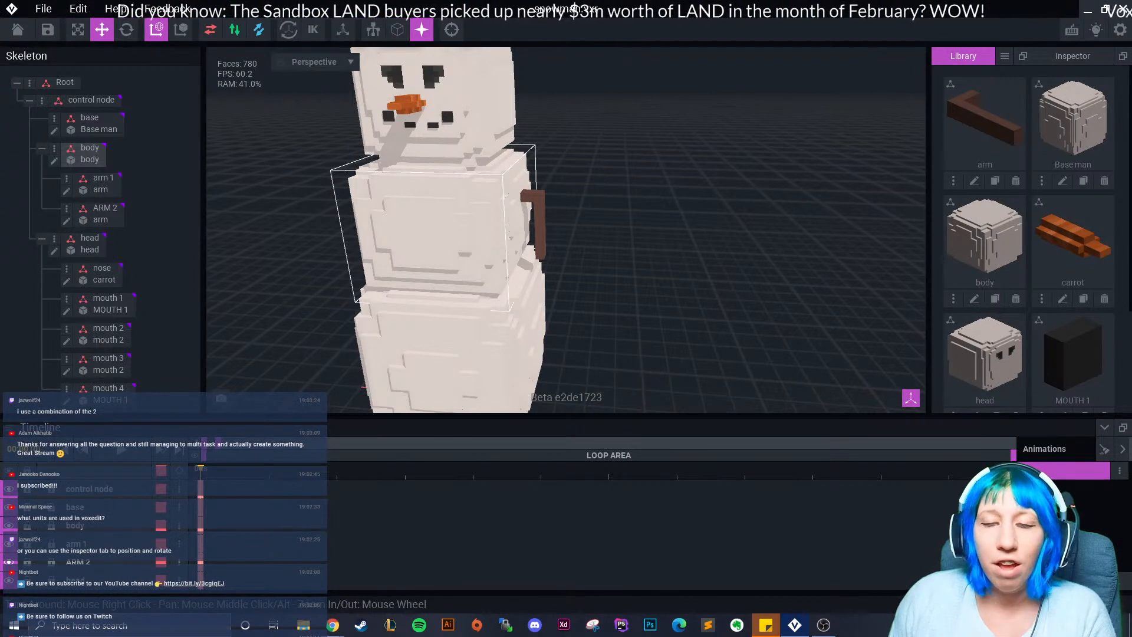
scroll(412, 195, "down", 3)
right_click_drag(454, 242, 538, 218)
mouse_move(500, 271)
right_mouse_down()
mouse_move(475, 279)
mouse_move(421, 265)
mouse_move(487, 279)
right_mouse_up()
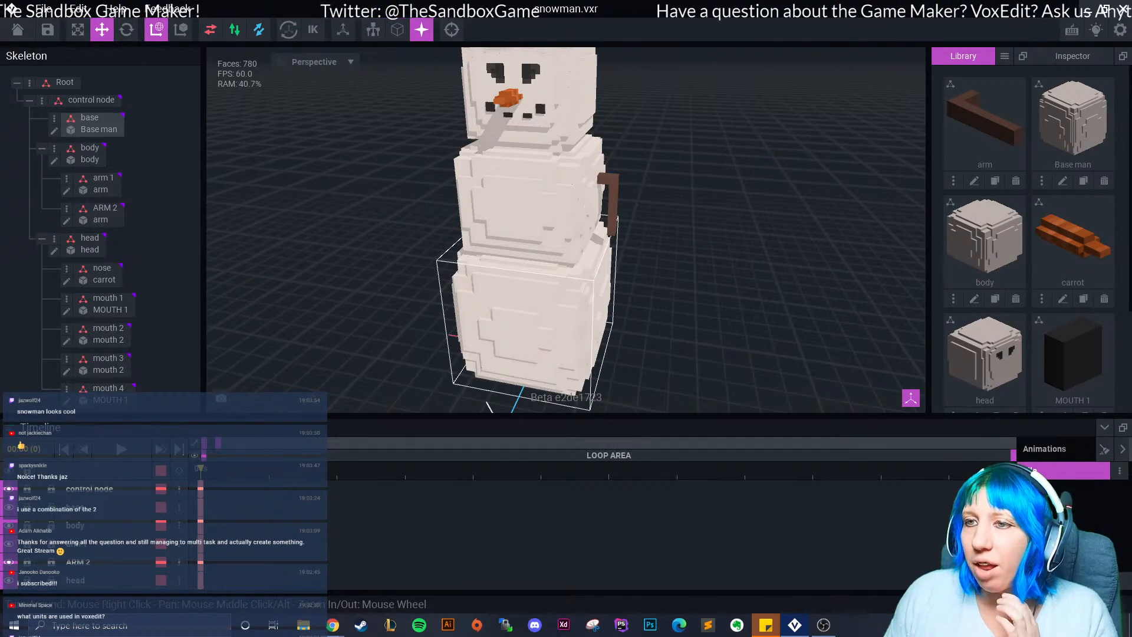
left_click(522, 318)
Open the Base man model and leave it without saving.
left_click(54, 130)
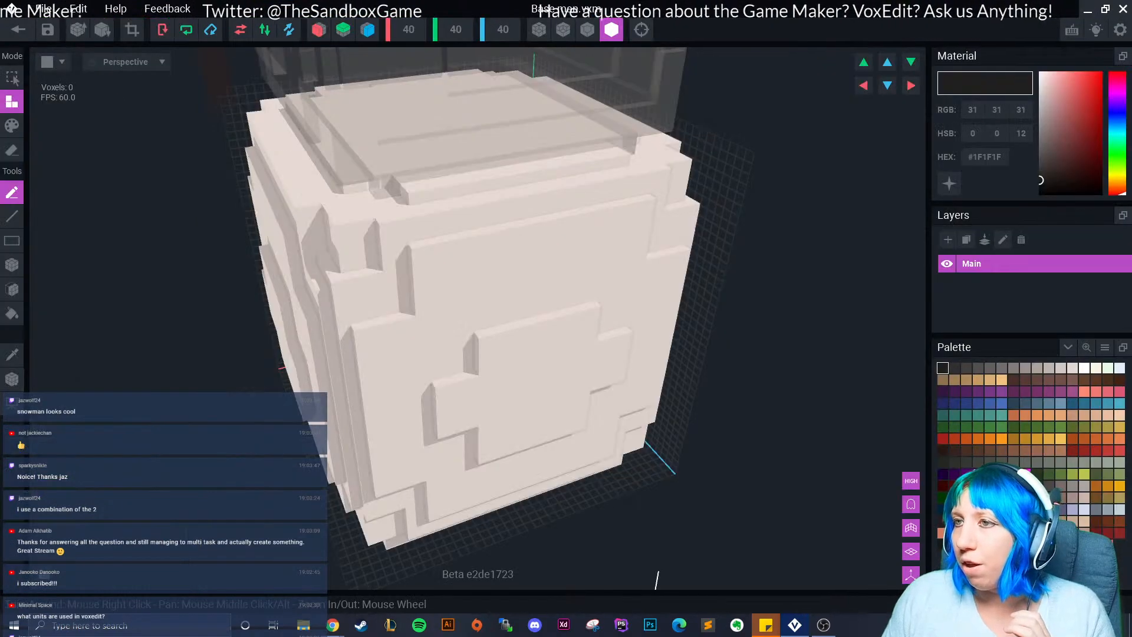
left_click(17, 29)
left_click(442, 227)
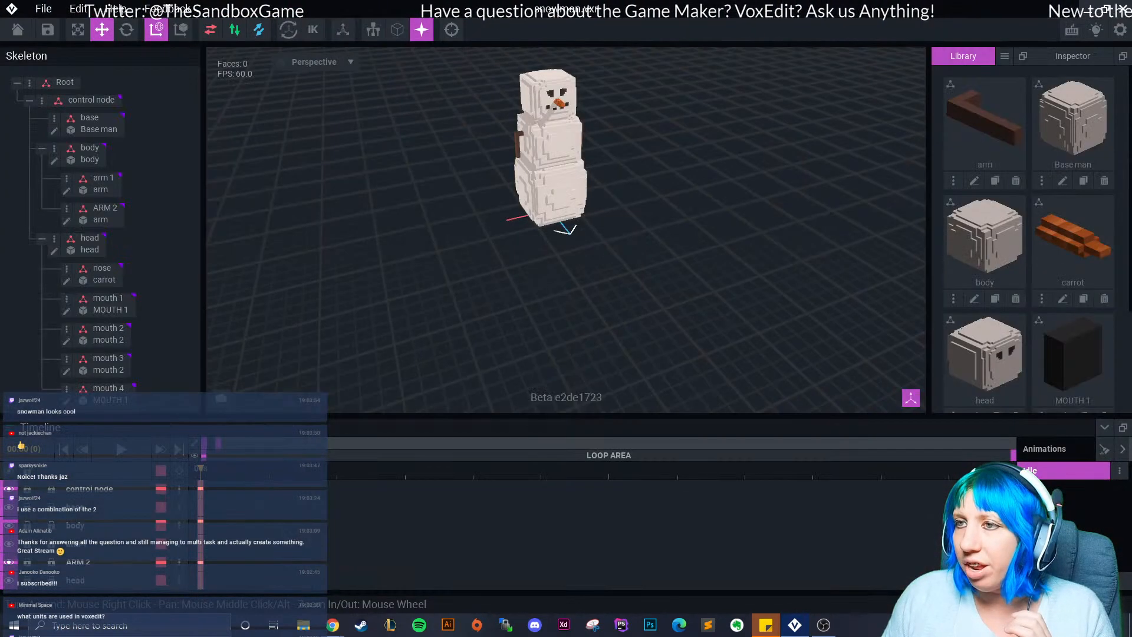
Open the body model, save body.vxm on return, and inspect the snowman.
left_click(545, 151)
left_click(54, 160)
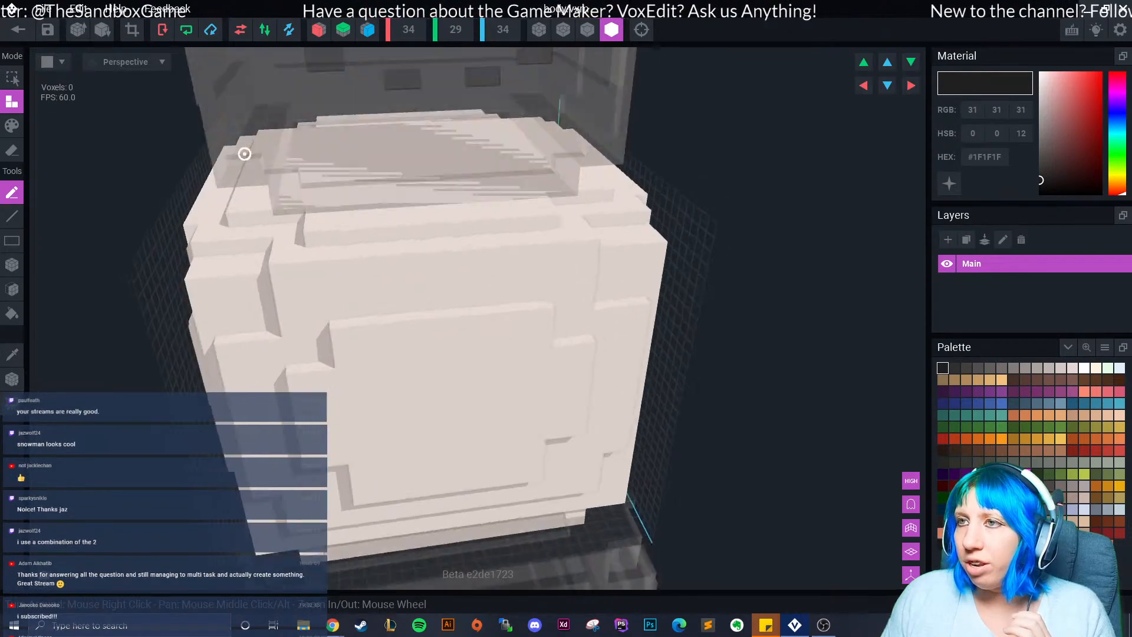
left_click(17, 30)
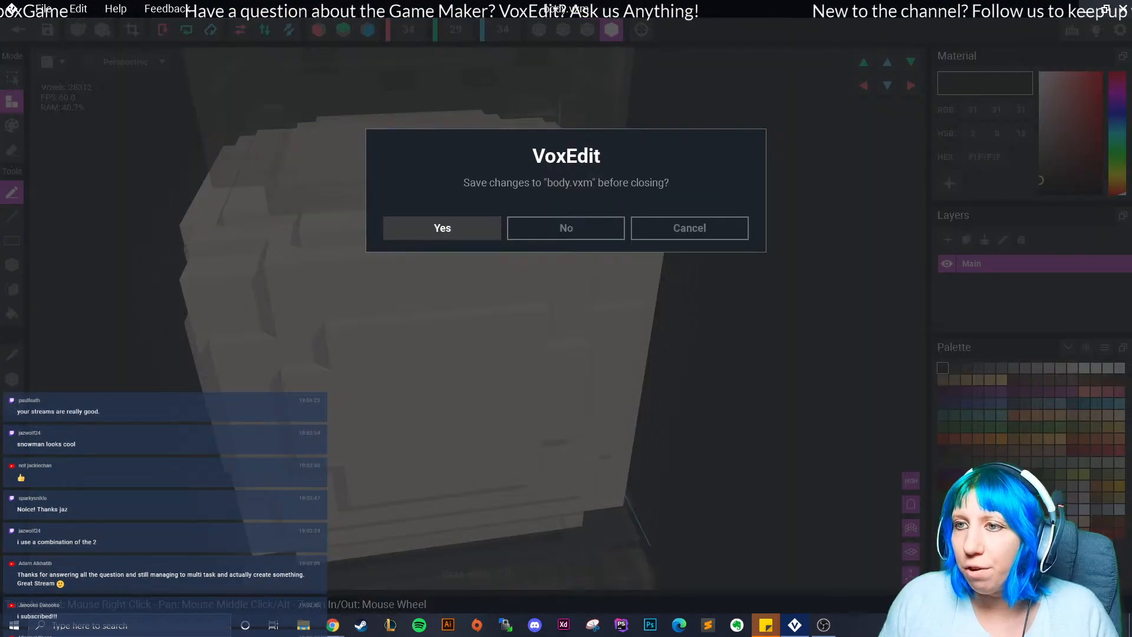
left_click(443, 228)
mouse_move(534, 105)
right_mouse_down()
mouse_move(508, 122)
mouse_move(520, 122)
right_mouse_up()
middle_click_drag(511, 125, 508, 160)
right_click_drag(509, 160, 512, 161)
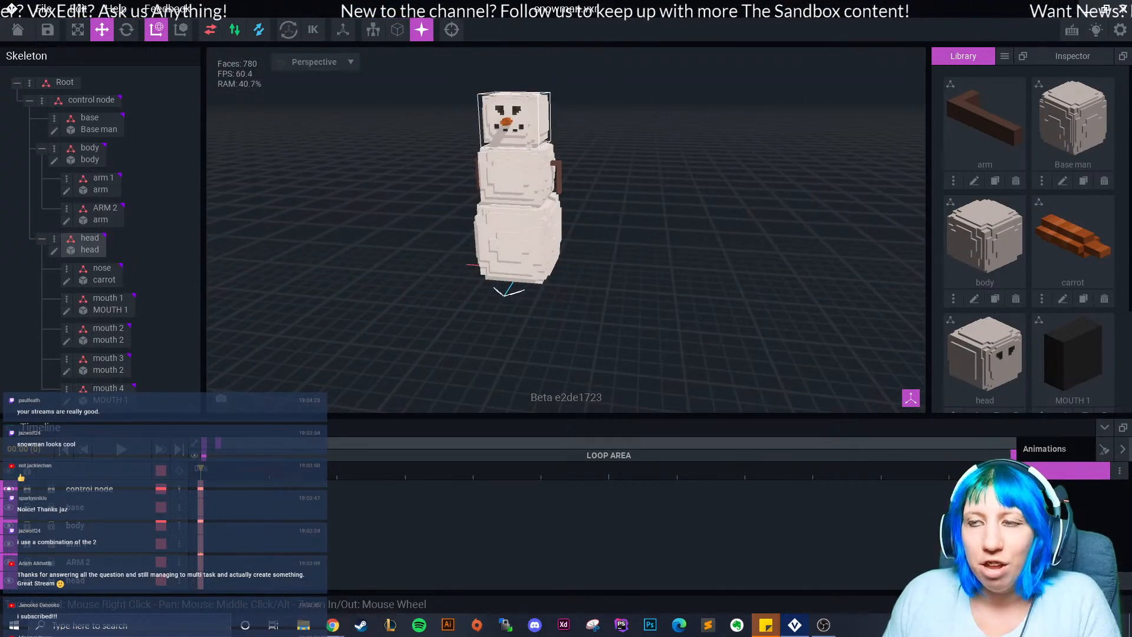
scroll(435, 185, "up", 3)
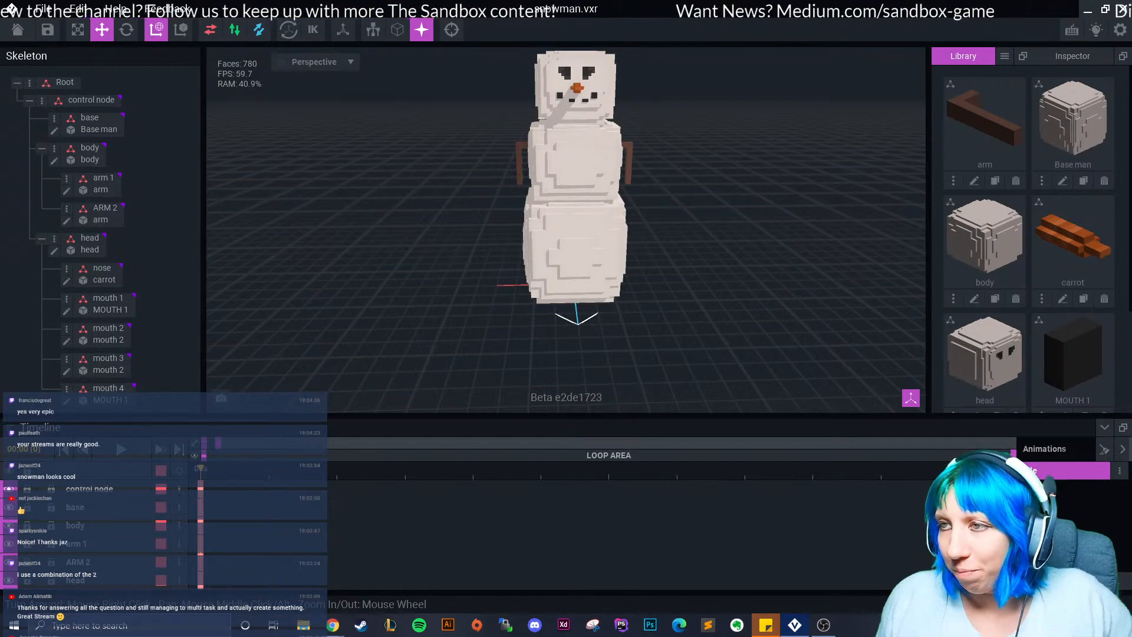
right_click_drag(532, 225, 532, 225)
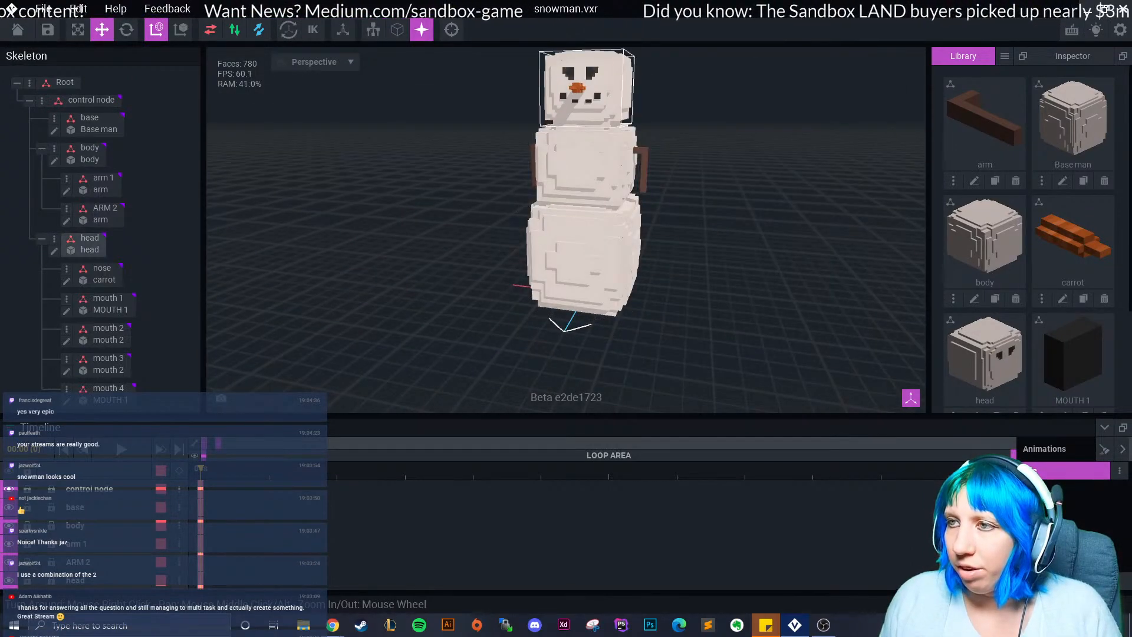
Open the head model and save head.vxm when returning to the scene.
left_click(83, 244)
left_click(54, 250)
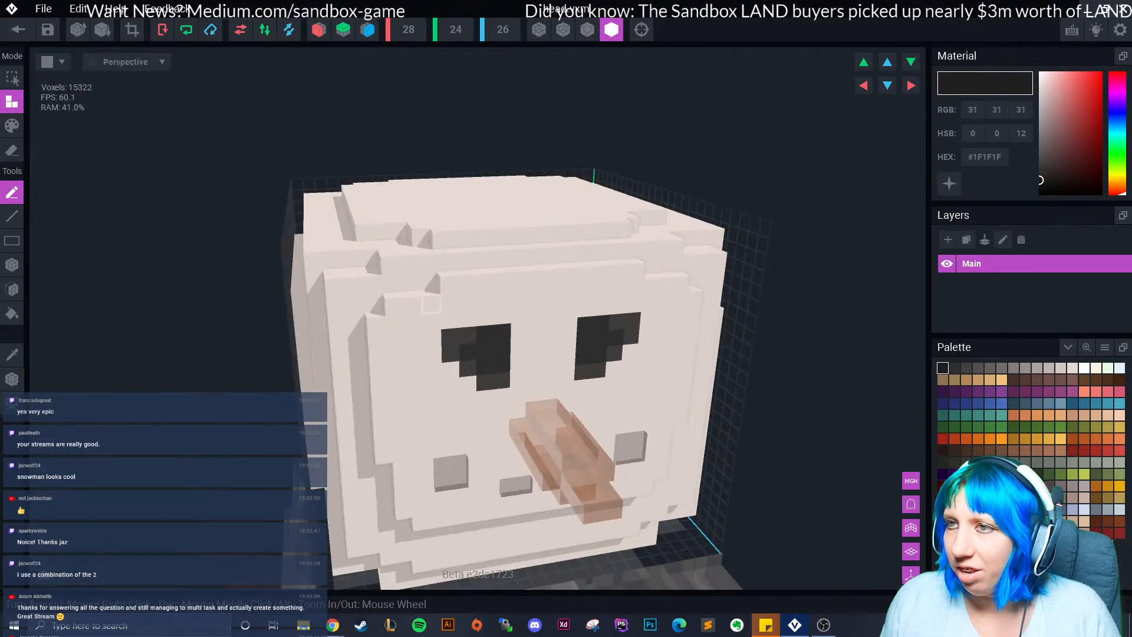
middle_click_drag(414, 305, 429, 303)
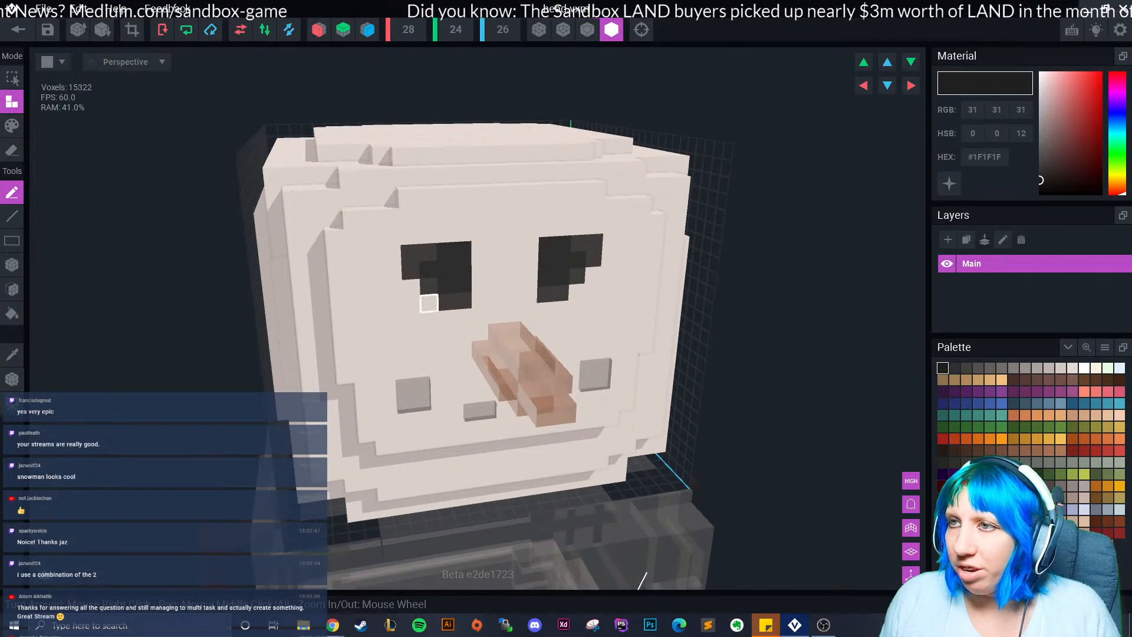
left_click(19, 30)
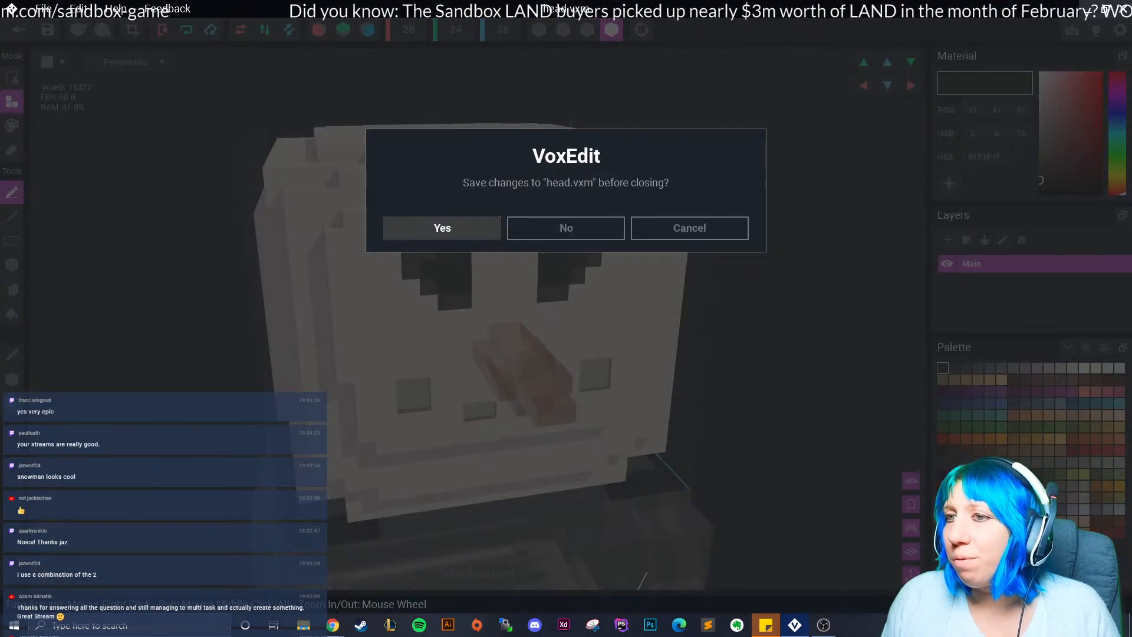
left_click(443, 228)
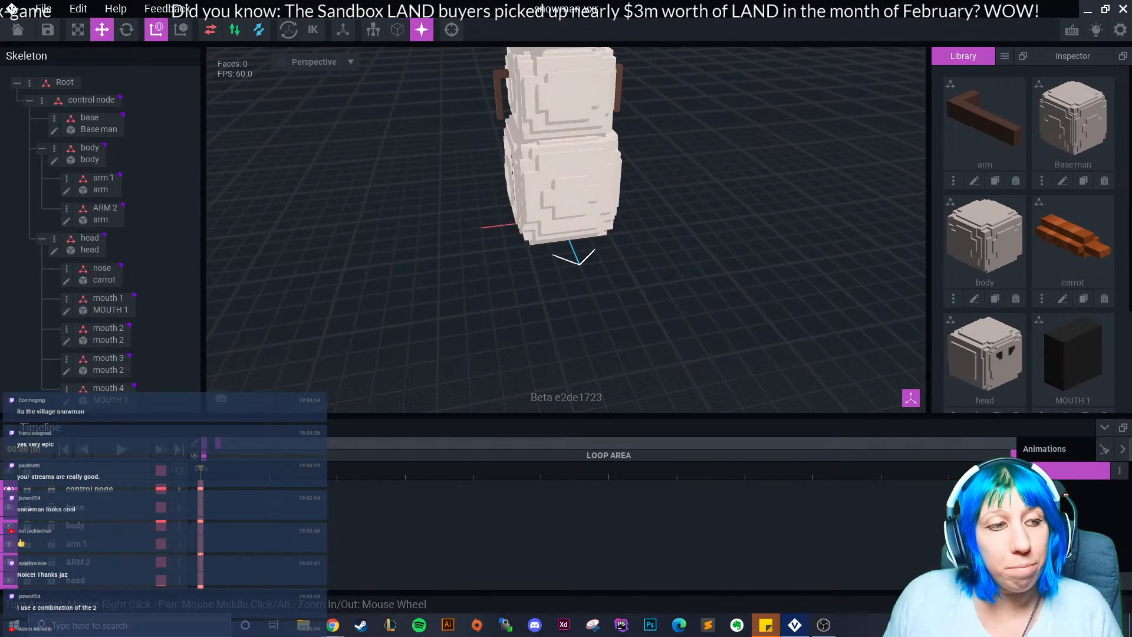